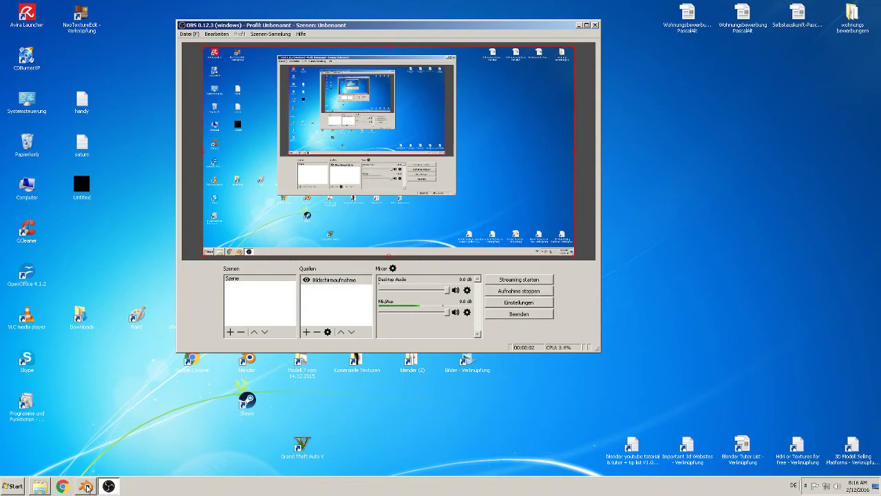
Step: Bring the Blender window with the R2-D2 robot model in front of OBS
click(85, 487)
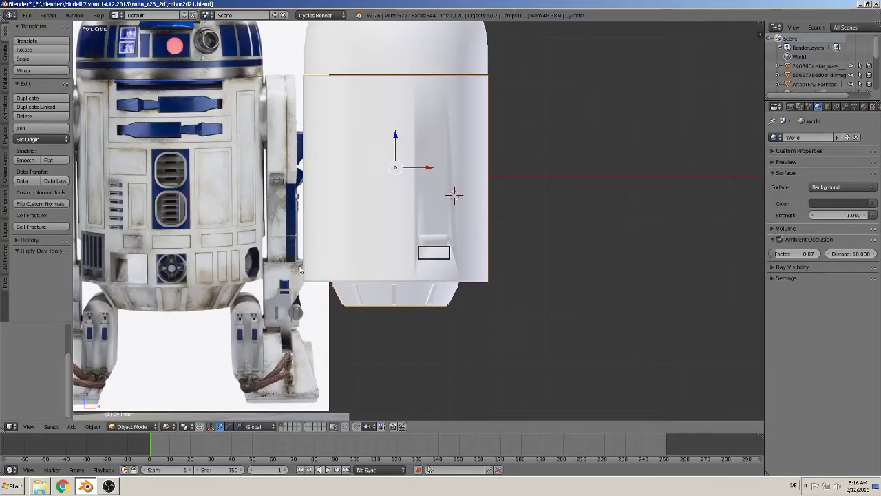
Step: Slide the flat rectangle Plane to the right along the X axis, off the face panel
shift+middle_drag(393, 245, 505, 326)
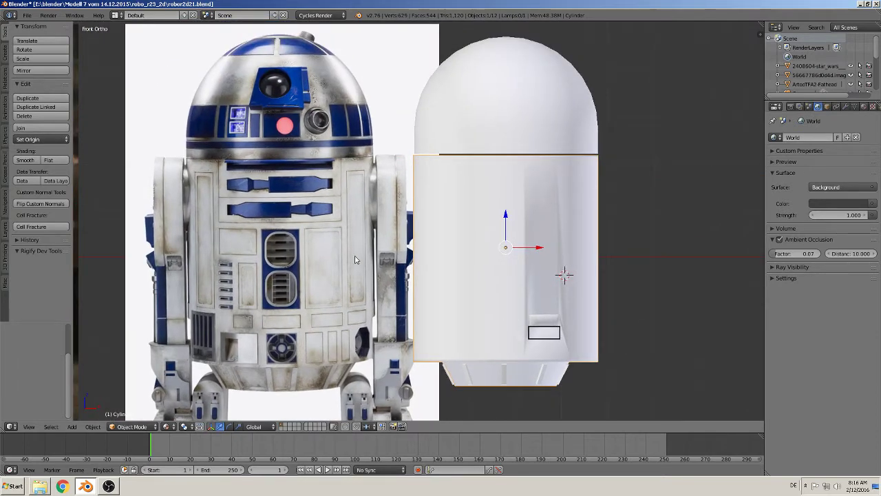
shift+middle_drag(575, 307, 504, 250)
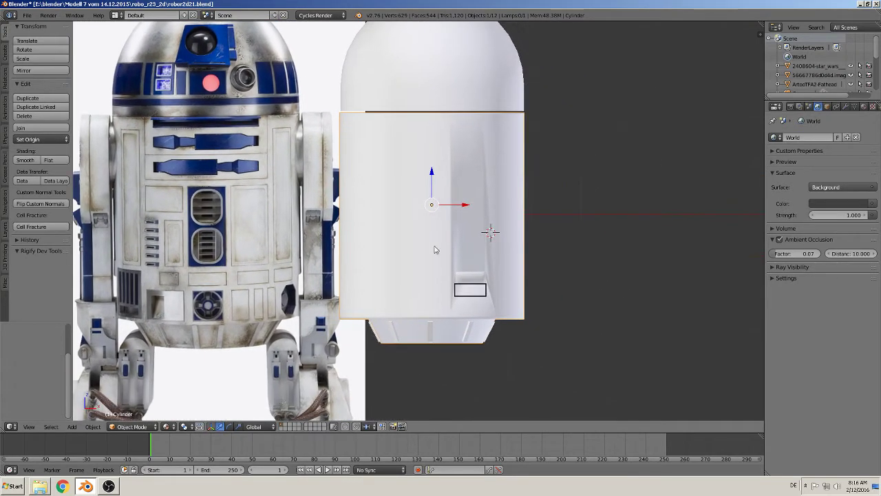
scroll(447, 265, up, 3)
key(Tab)
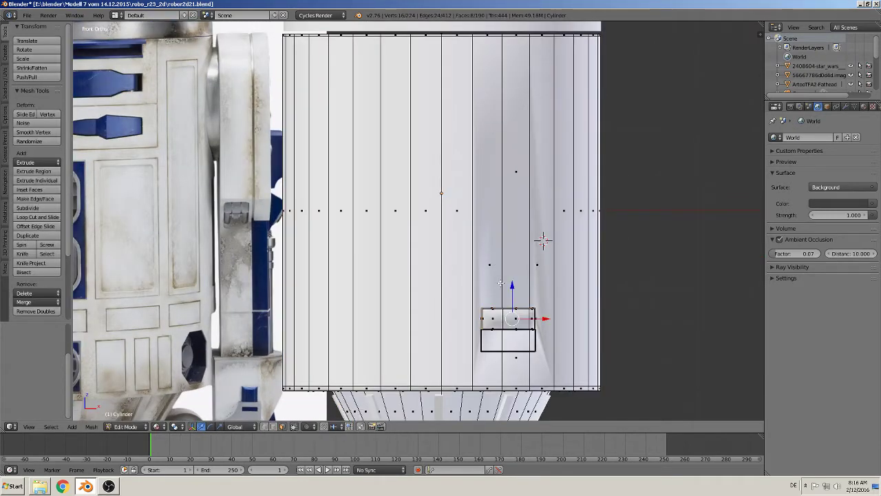
key(Tab)
shift+middle_drag(550, 315, 501, 221)
scroll(450, 220, up, 4)
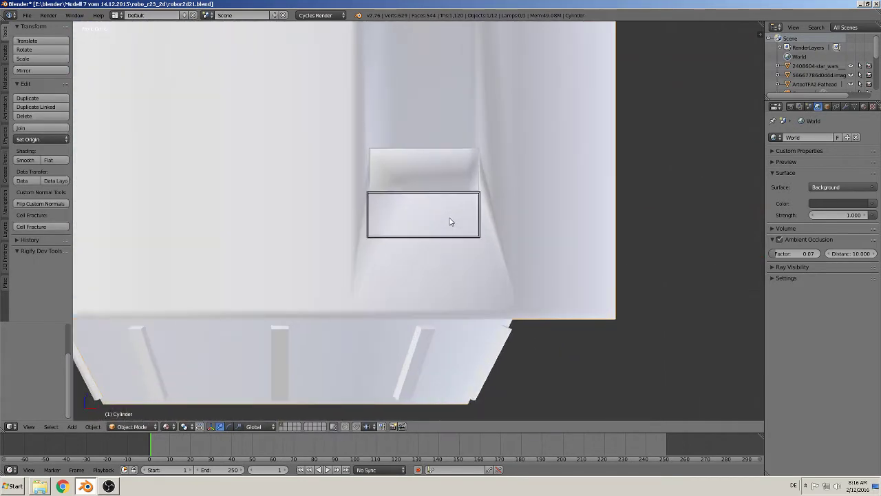
scroll(447, 207, up, 2)
right_click(448, 184)
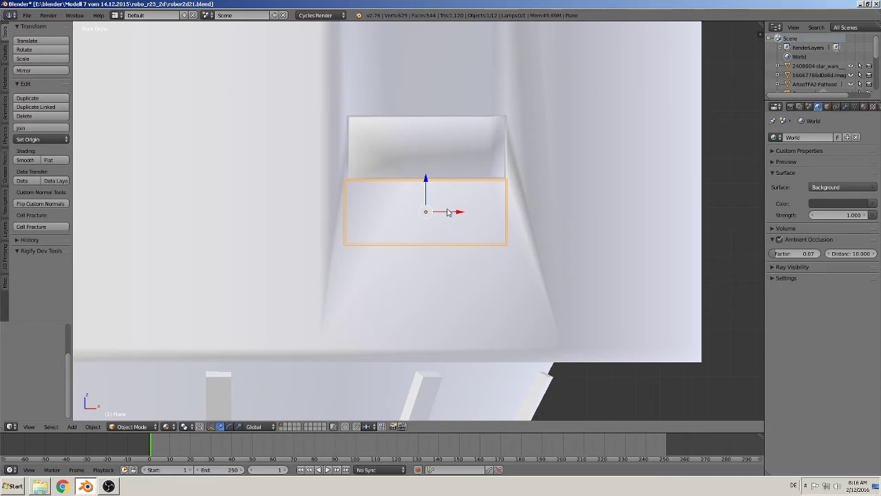
key(g)
key(x)
click(739, 218)
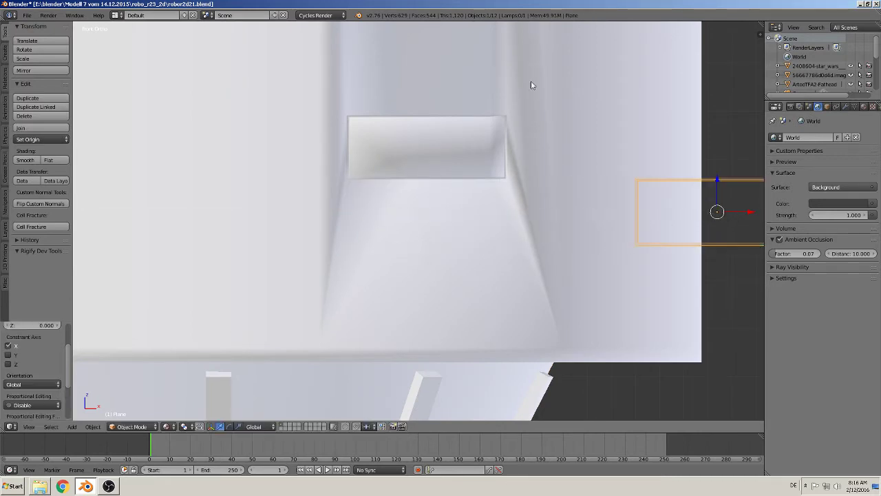
Step: Put the Cylinder into Edit Mode and select the panel's left face
shift+middle_drag(532, 85, 570, 237)
key(Tab)
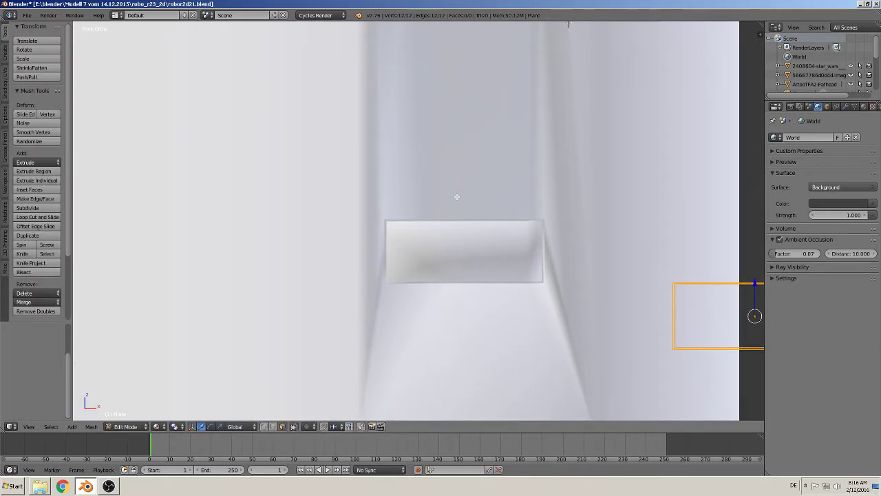
key(Tab)
right_click(457, 197)
key(Tab)
scroll(472, 236, up, 3)
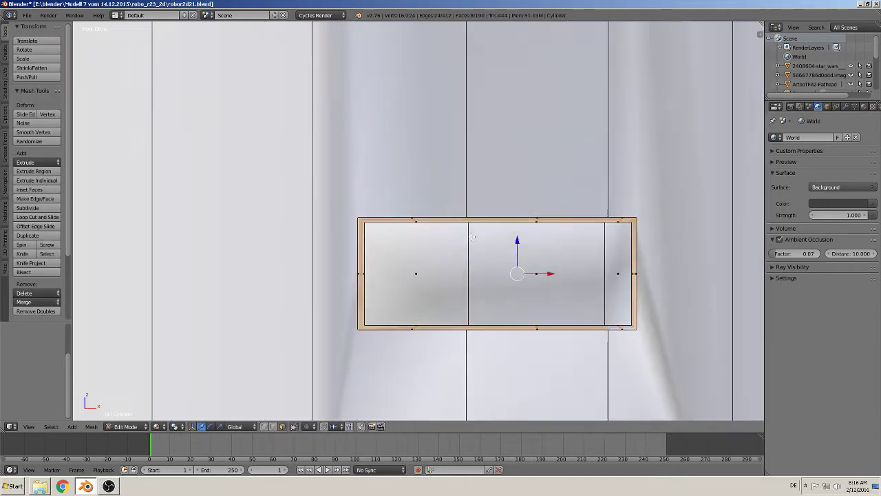
scroll(420, 256, up, 4)
key(a)
scroll(404, 263, down, 4)
middle_drag(405, 263, 400, 265)
right_click(408, 258)
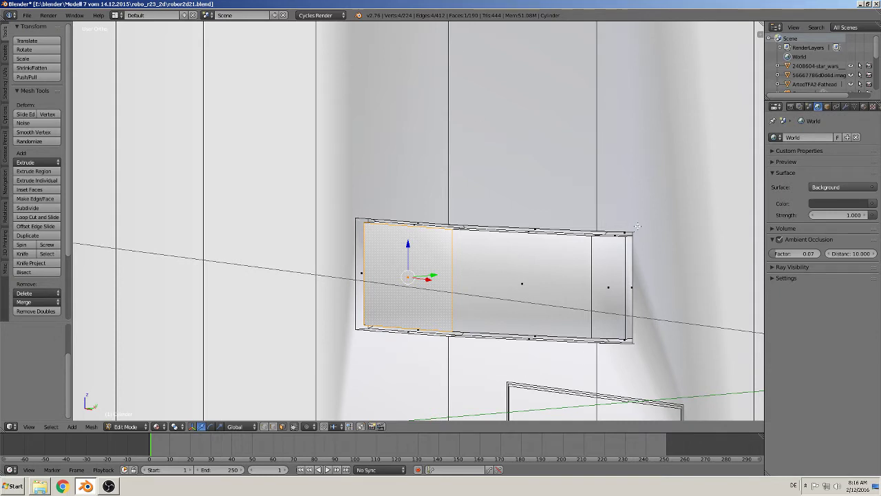
Step: Inspect the panel at an angle, then return to front orthographic view
mouse_move(561, 220)
middle_down()
mouse_move(565, 253)
mouse_move(555, 247)
middle_up()
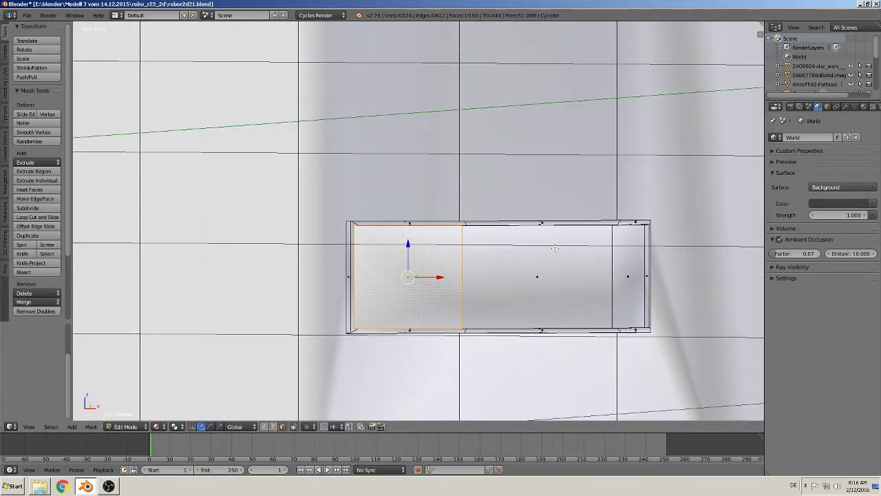
key(KP_1)
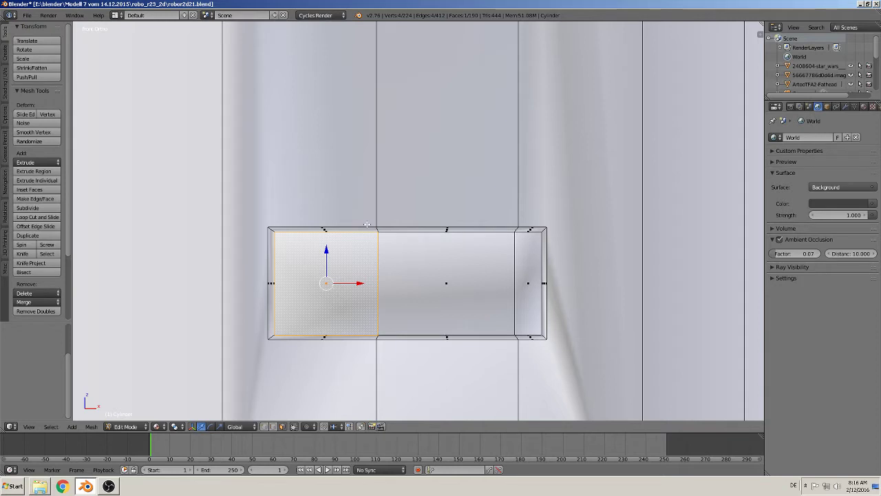
scroll(343, 267, down, 3)
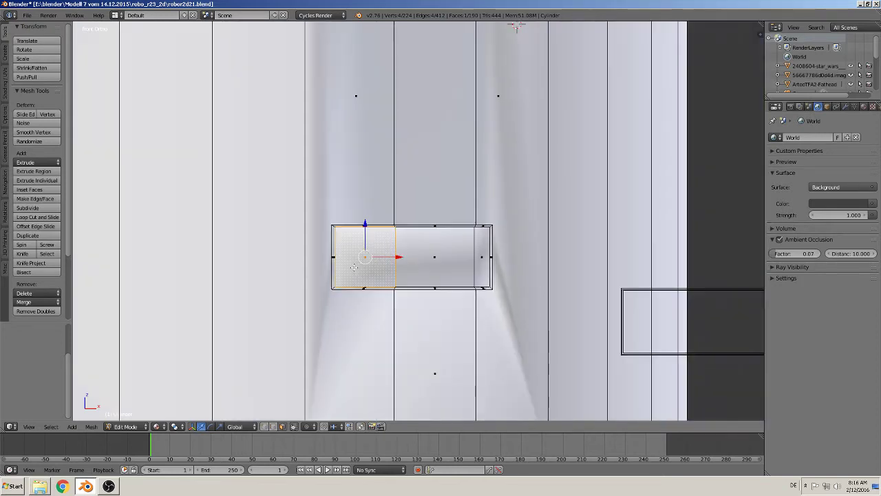
scroll(379, 221, down, 3)
scroll(416, 173, down, 3)
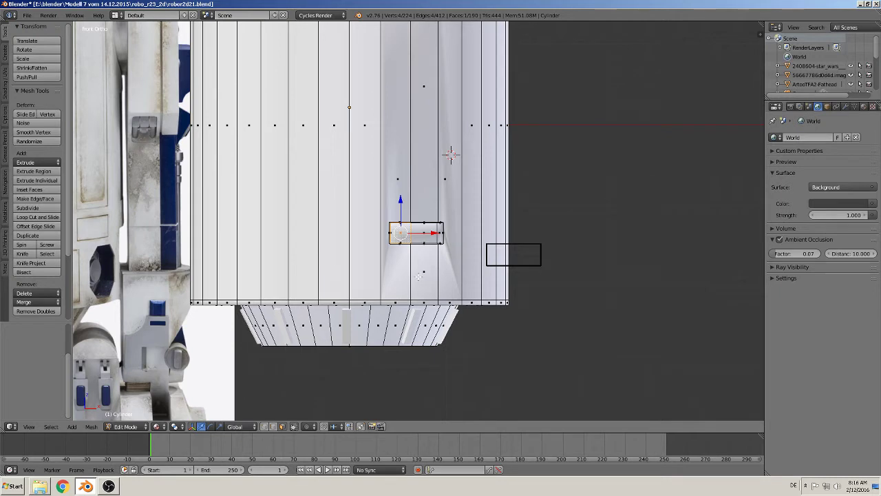
Step: Cancel a trial loop cut on the cylinder and zoom in on the panel
key(ctrl+r)
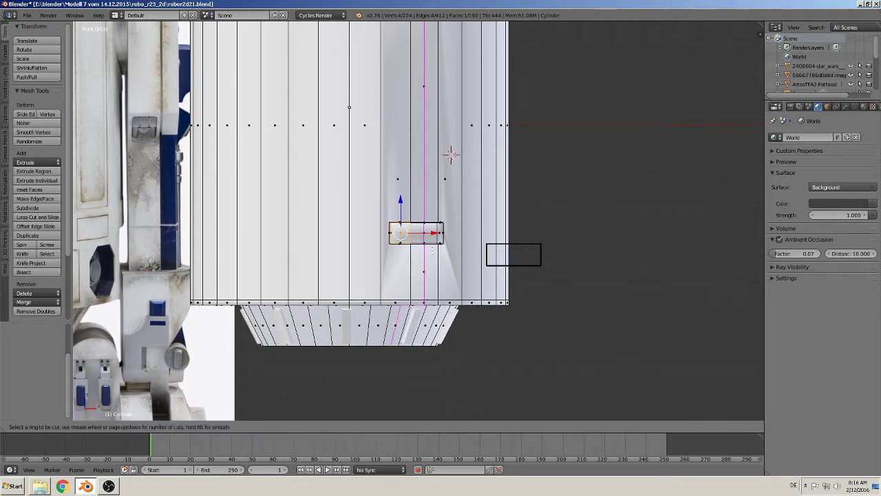
key(Escape)
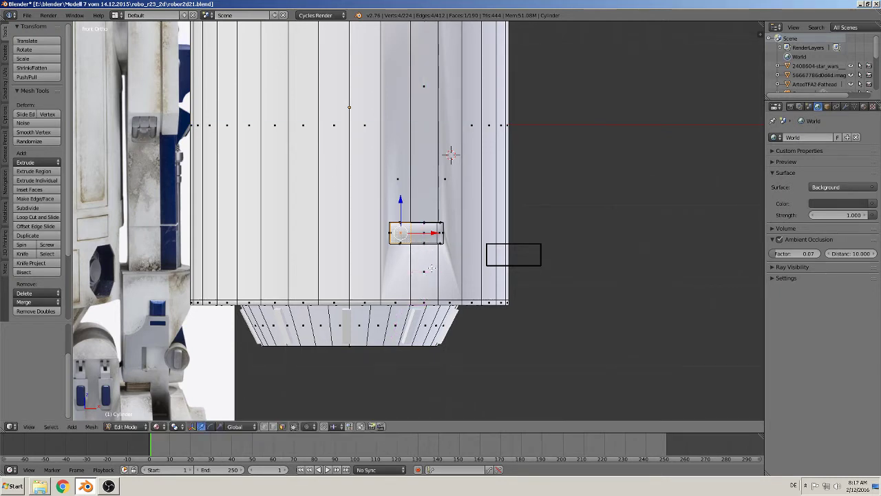
scroll(507, 297, up, 3)
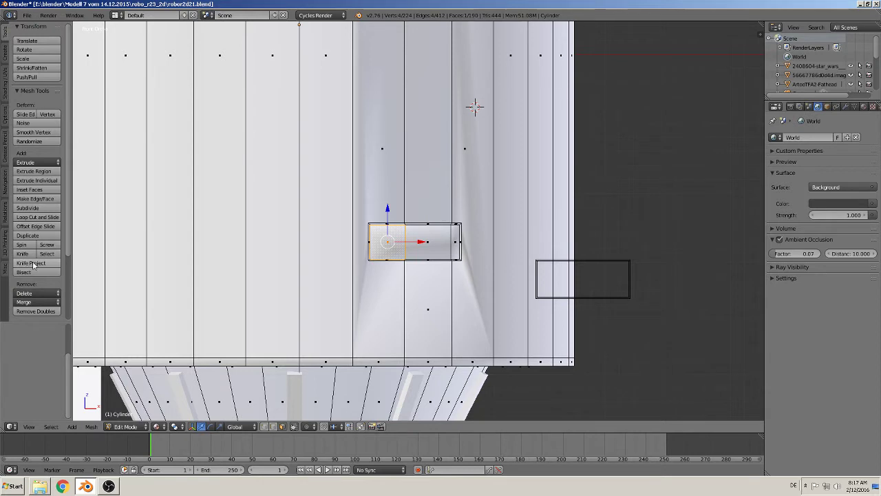
scroll(479, 256, up, 3)
scroll(483, 288, up, 3)
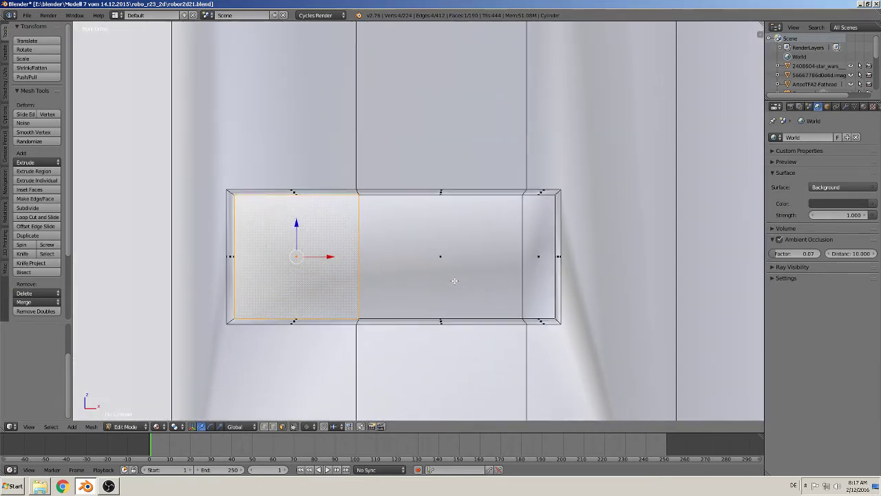
scroll(454, 278, up, 1)
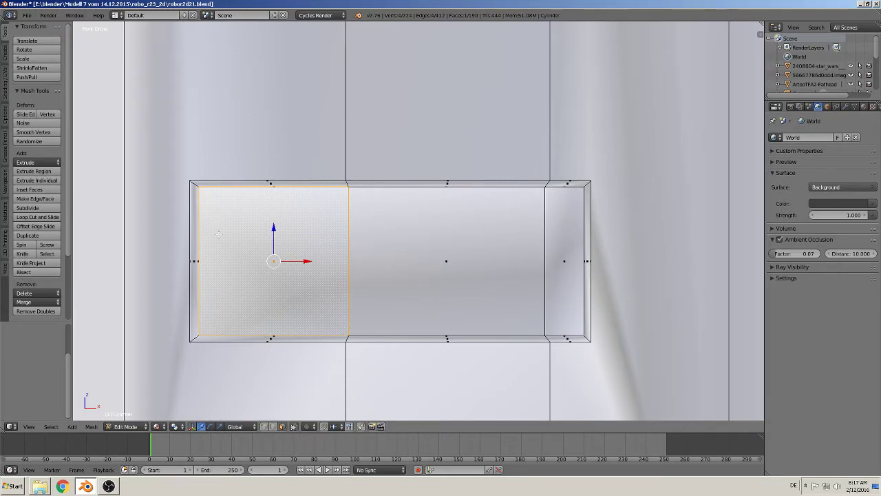
Step: Knife a closed rectangle from the panel's top midpoint through its four corners and back
click(24, 254)
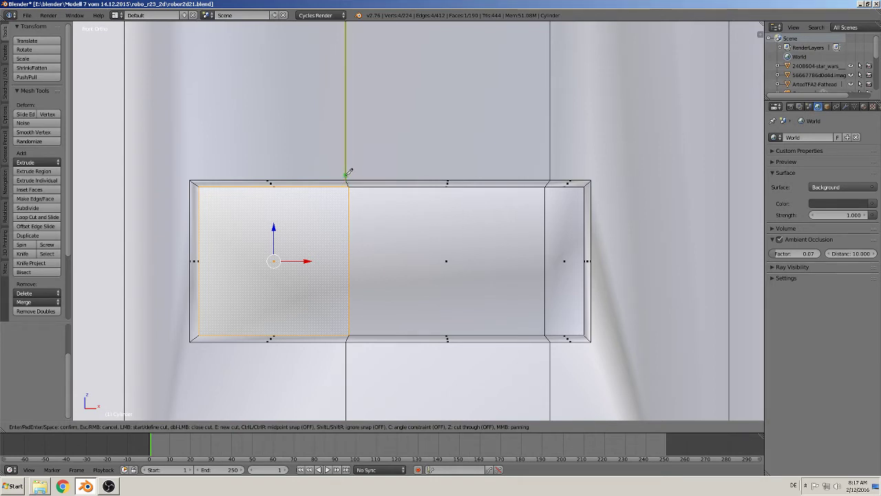
click(348, 171)
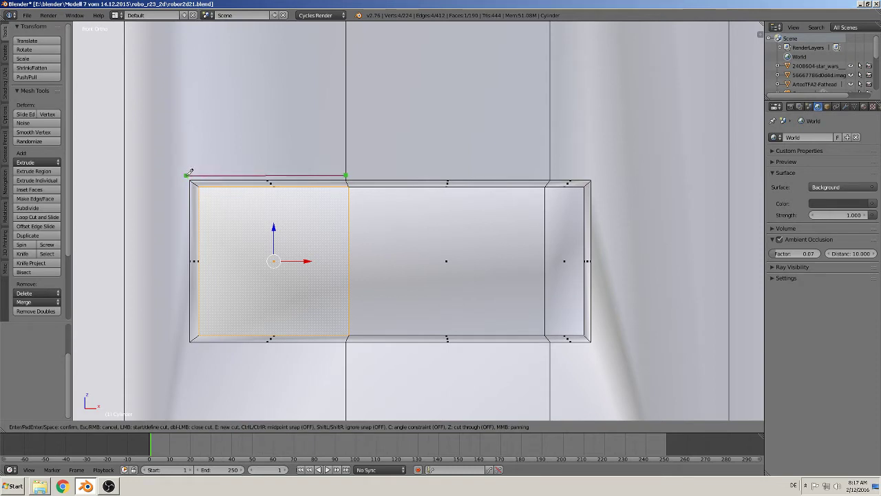
click(186, 175)
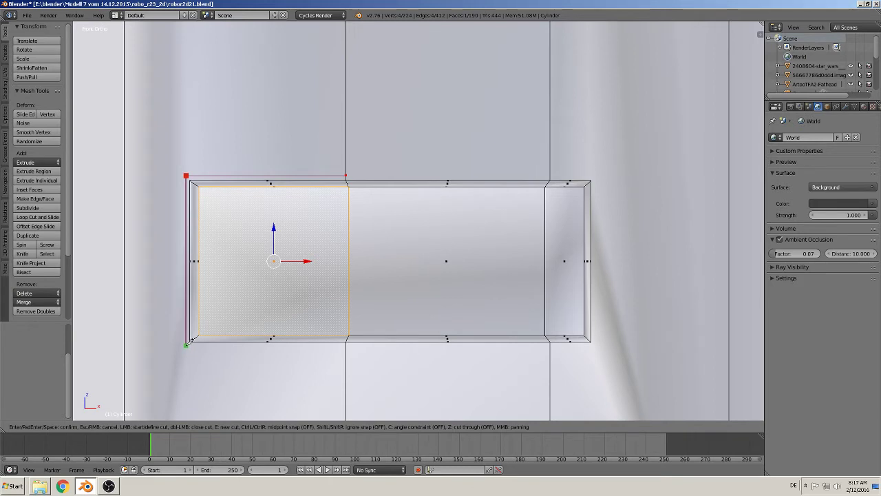
click(186, 345)
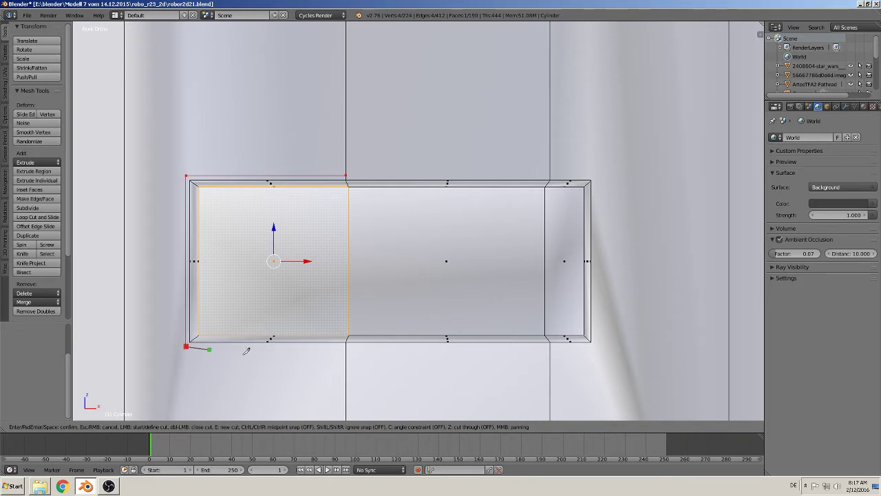
click(595, 343)
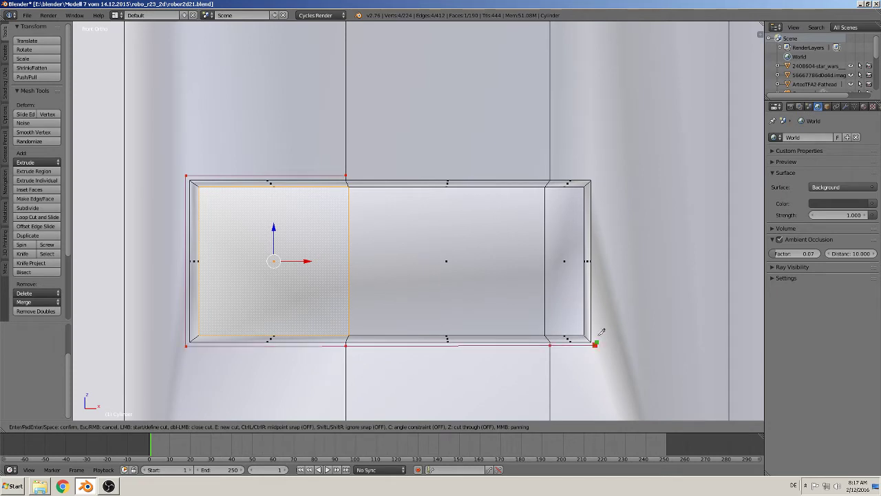
click(594, 175)
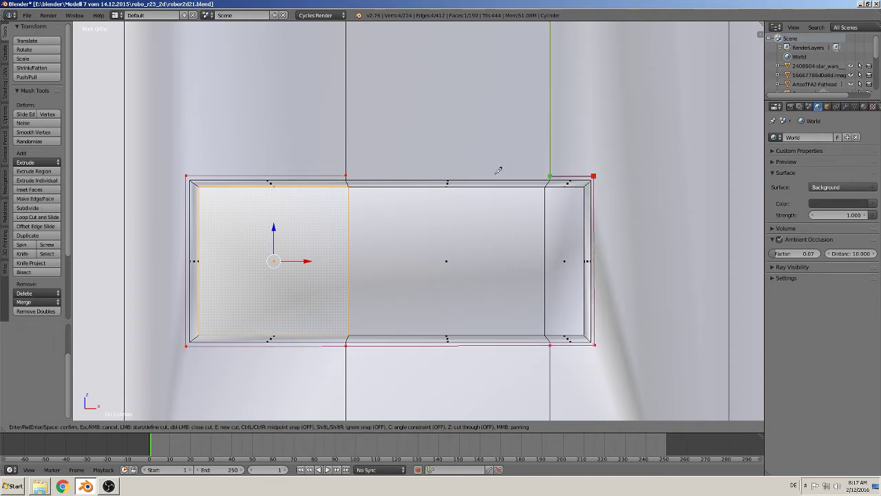
click(351, 171)
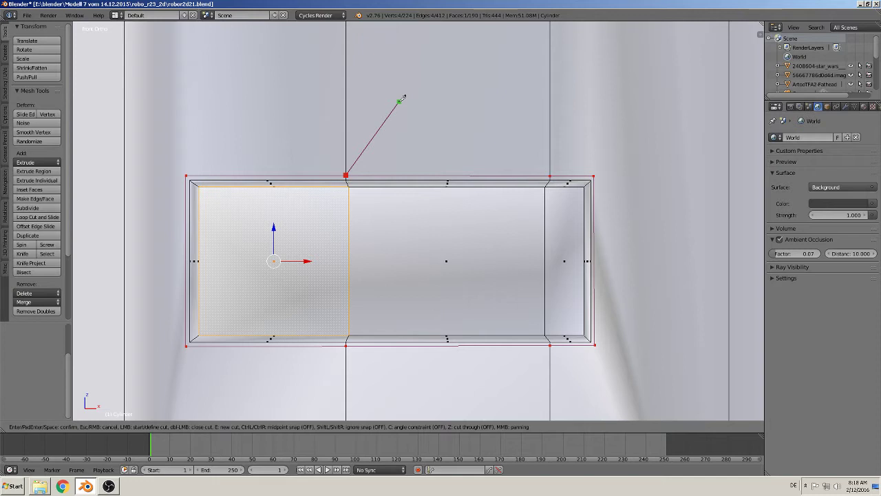
key(Return)
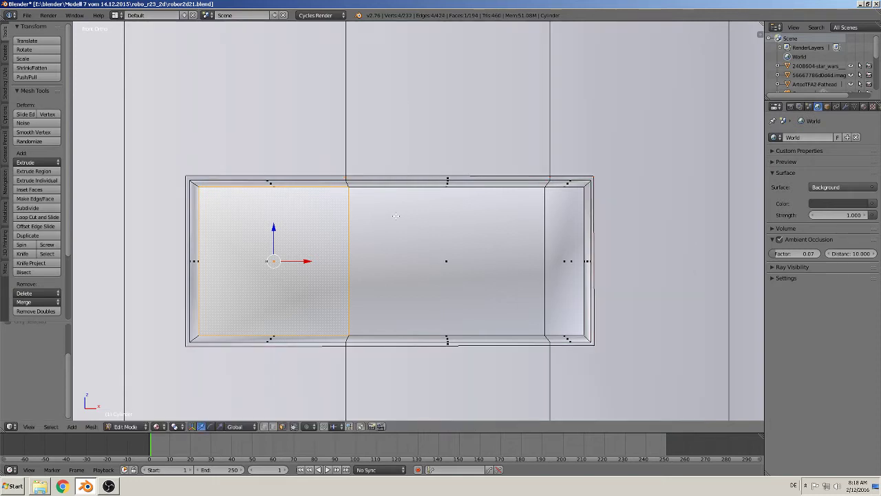
Step: Frame the whole cylinder in view and re-enter its Edit Mode
scroll(188, 197, down, 3)
mouse_move(187, 196)
middle_down()
mouse_move(358, 227)
mouse_move(344, 242)
middle_up()
key(Tab)
scroll(360, 226, up, 3)
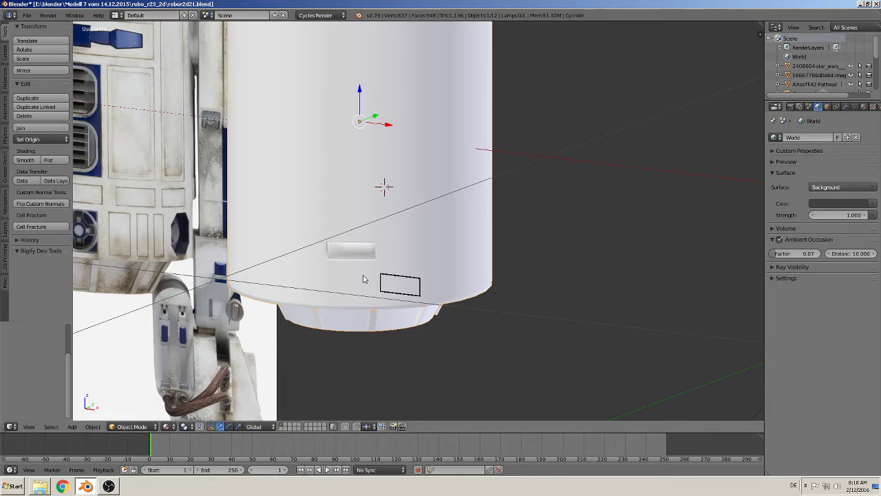
scroll(412, 220, up, 1)
scroll(372, 241, up, 2)
scroll(334, 241, up, 1)
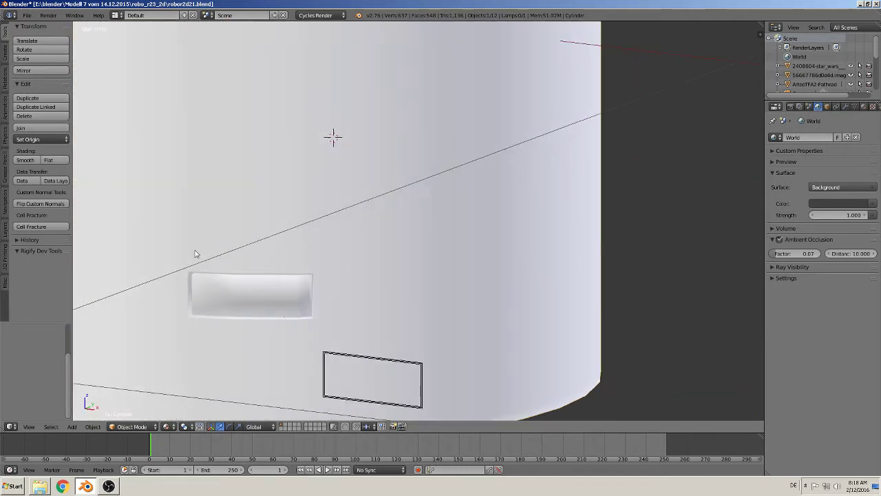
key(KP_Decimal)
scroll(459, 246, up, 4)
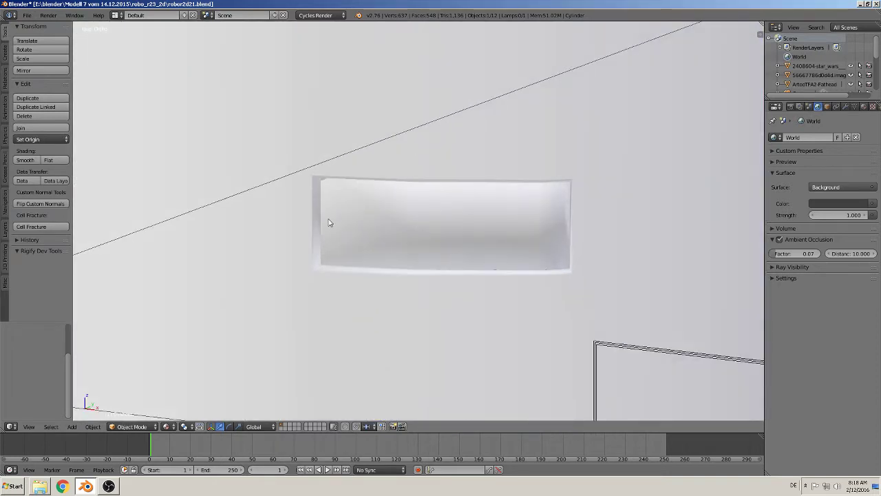
key(Tab)
scroll(428, 248, up, 3)
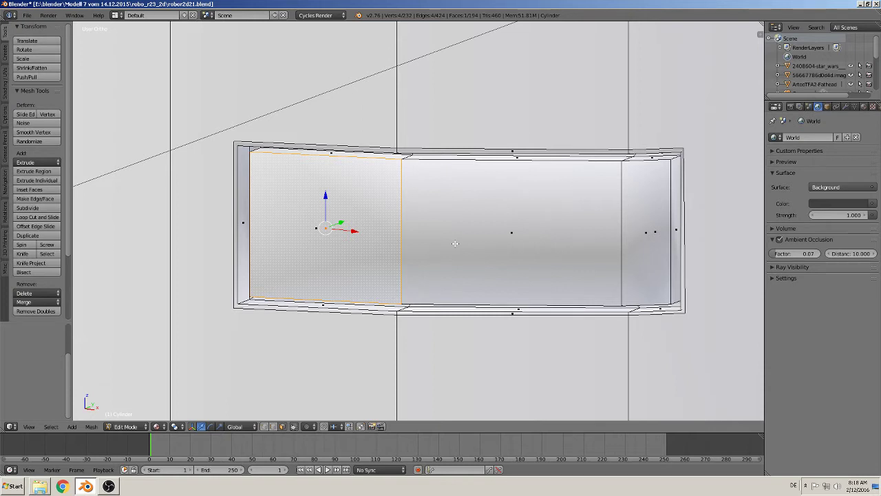
Step: Cancel a trial loop cut and add the middle and right panel faces to the selection
key(ctrl+r)
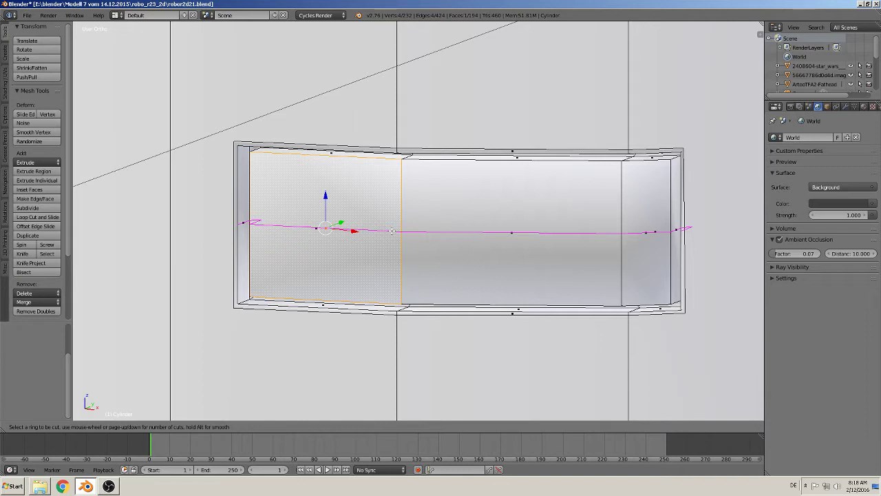
key(Escape)
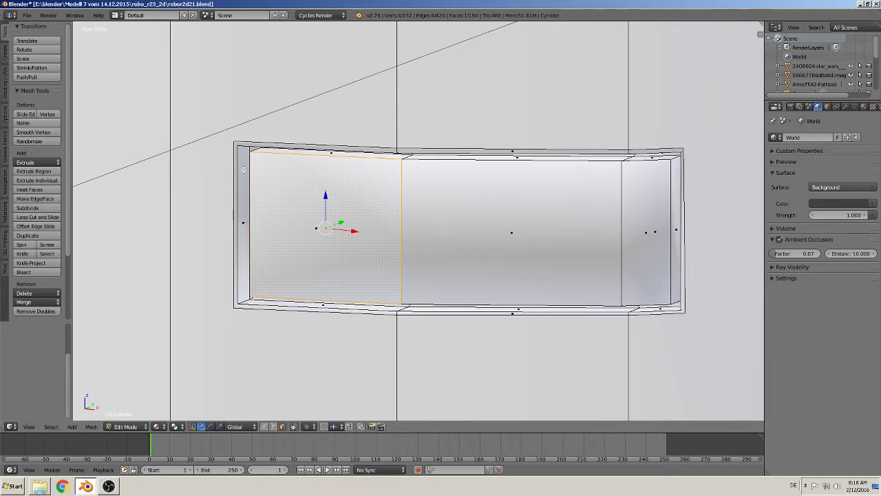
middle_drag(445, 227, 333, 273)
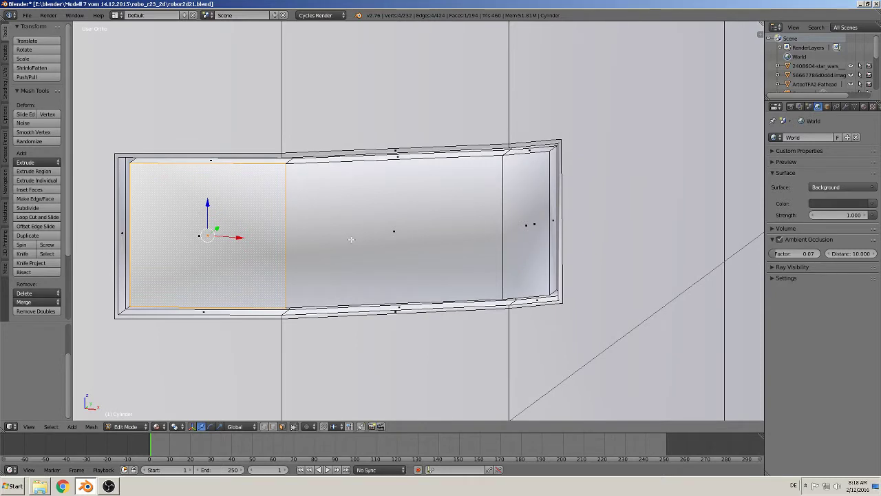
shift+right_click(363, 236)
shift+right_click(539, 218)
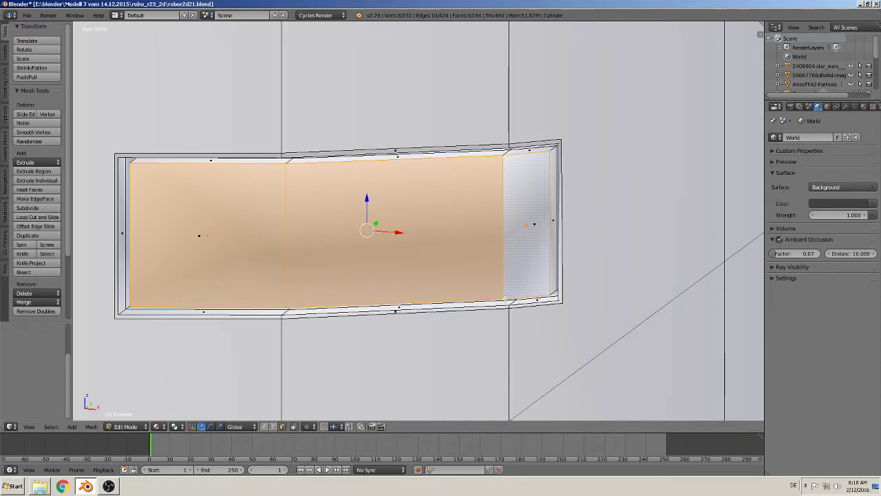
Step: Extrude the three faces in place, scale to 0.97, then 1.017 along X, and exit to Object Mode
key(e)
right_click(518, 332)
key(s)
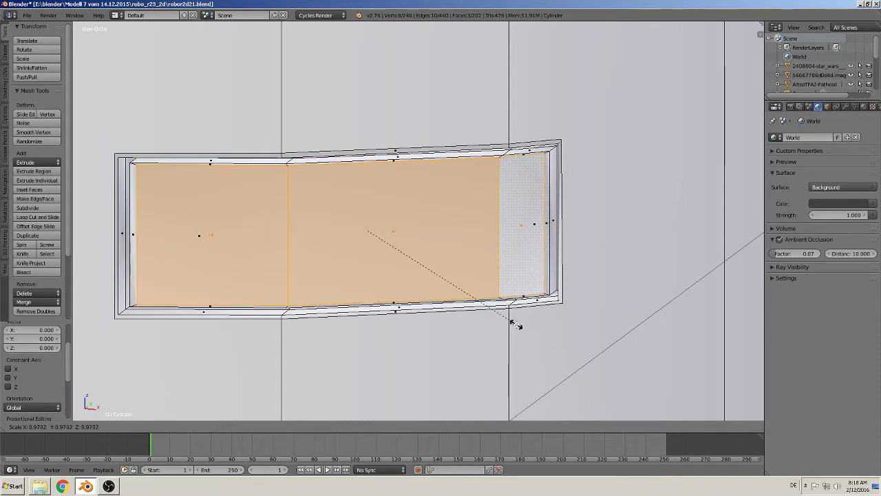
click(516, 325)
key(s)
key(x)
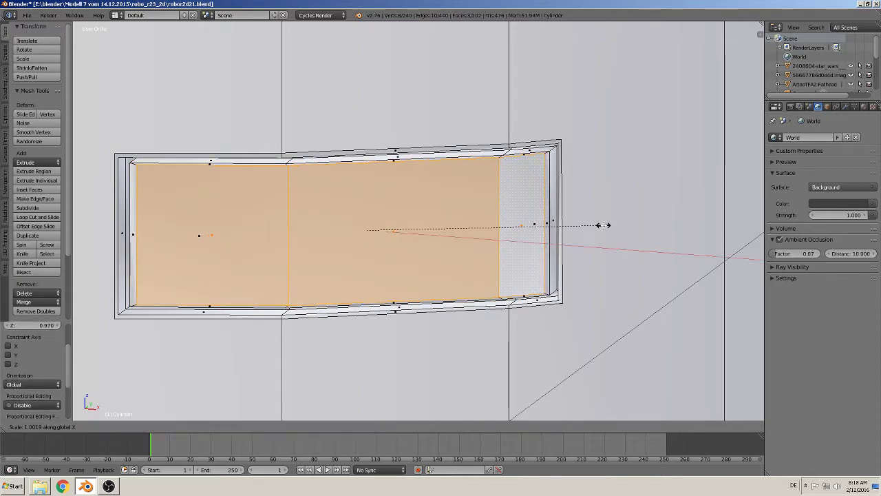
click(606, 225)
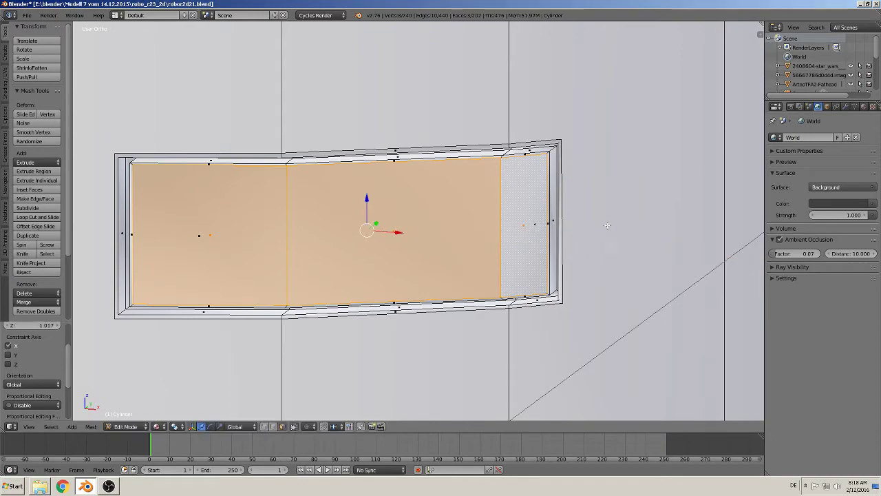
key(Tab)
scroll(596, 241, down, 3)
scroll(551, 274, down, 6)
mouse_move(512, 271)
middle_down()
mouse_move(452, 236)
mouse_move(404, 240)
mouse_move(442, 255)
mouse_move(394, 263)
mouse_move(399, 257)
middle_up()
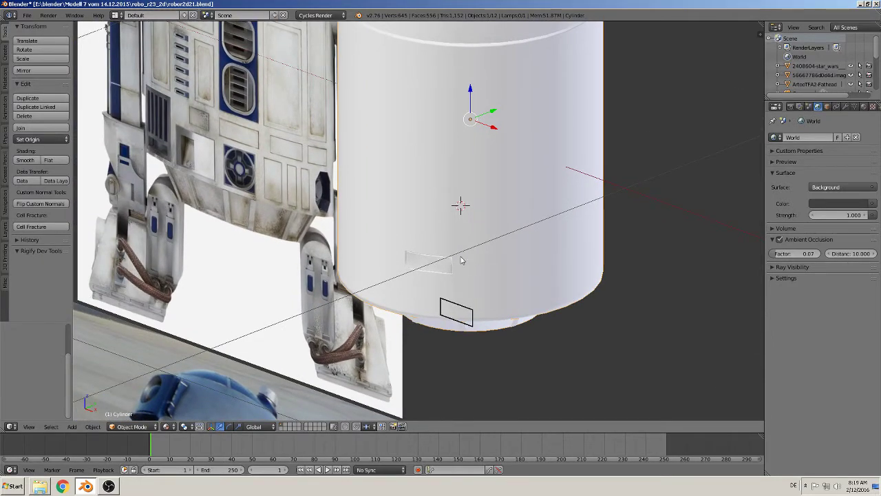
Step: In front view, pan to the dome, edit the Sphere mesh and select a face near its top
mouse_move(492, 282)
middle_down()
mouse_move(515, 315)
mouse_move(531, 312)
middle_up()
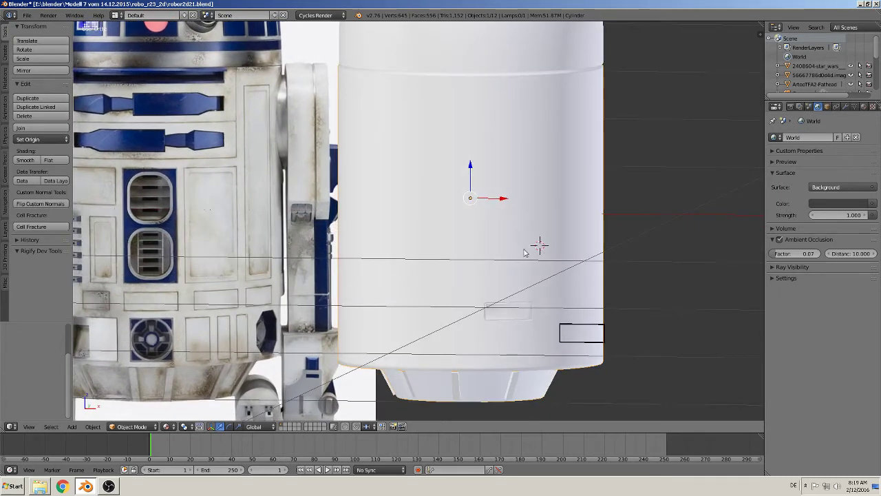
key(KP_1)
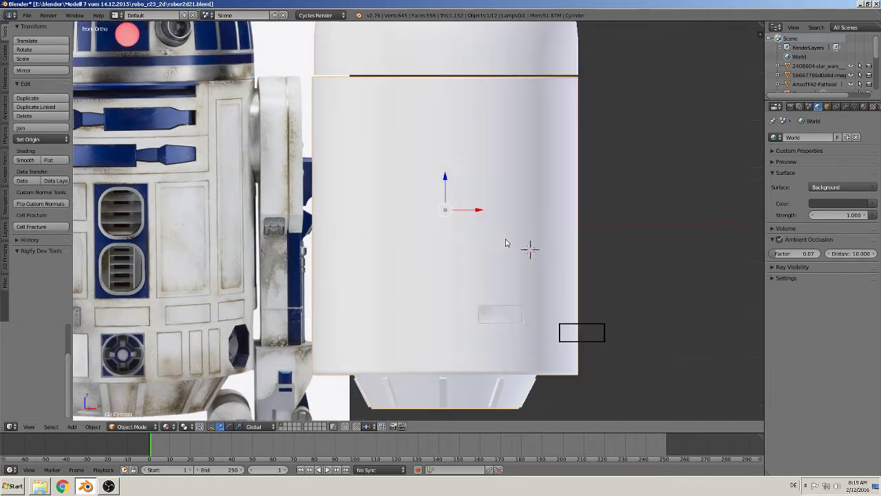
ctrl+scroll(385, 269, up, 2)
scroll(400, 267, up, 3)
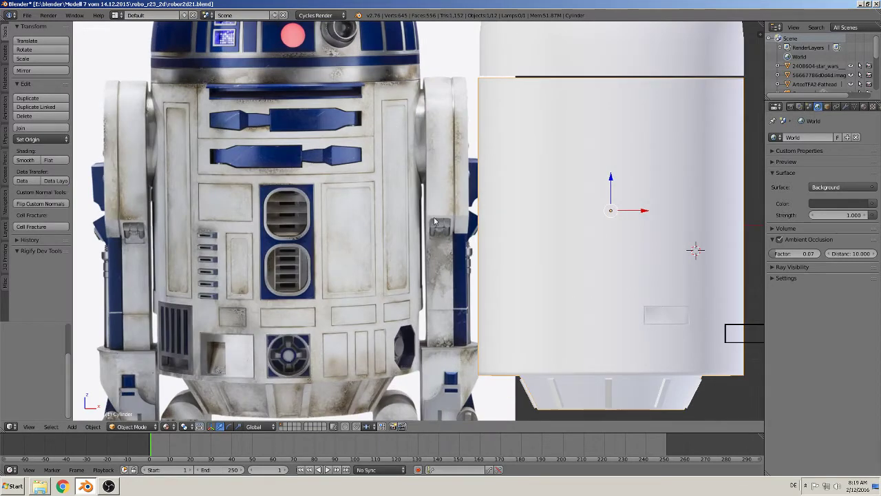
shift+middle_drag(435, 220, 365, 363)
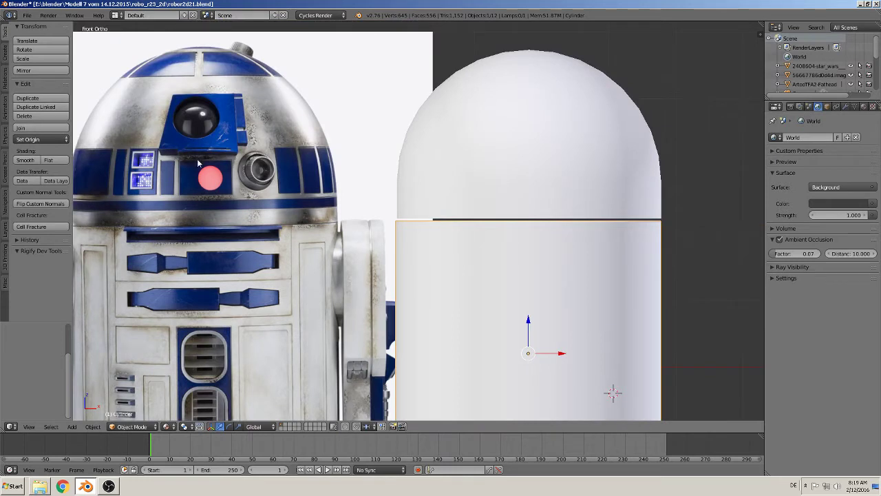
right_click(592, 143)
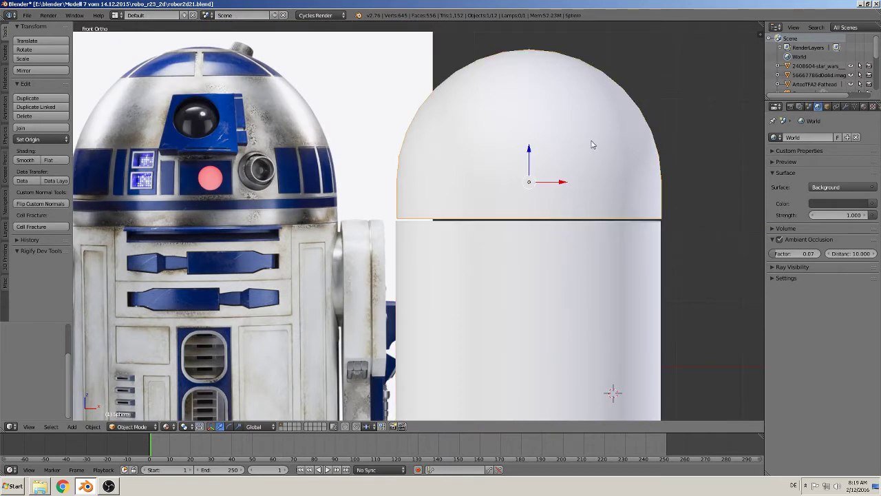
key(Tab)
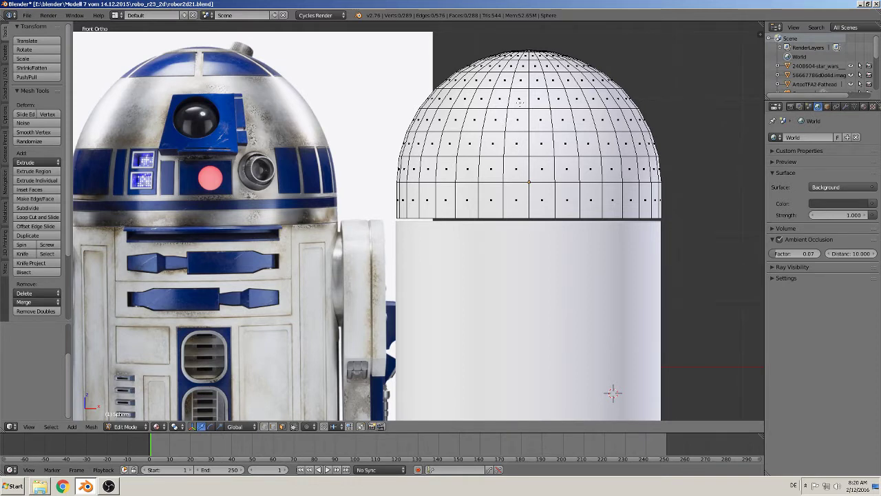
right_click(519, 102)
Step: Circle-select a 16-face block on the dome, duplicate it in place, and separate it as a new object
key(c)
mouse_move(512, 106)
mouse_down()
mouse_move(503, 127)
mouse_move(559, 107)
mouse_move(589, 164)
mouse_up()
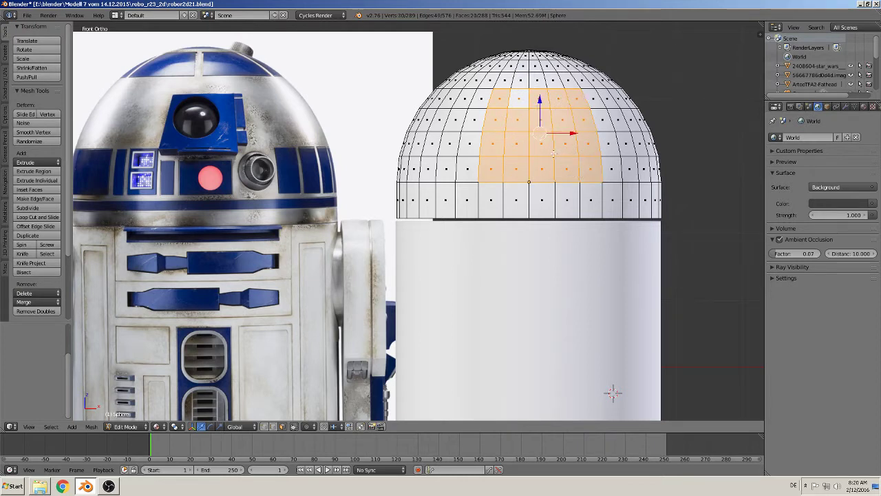
middle_drag(587, 164, 571, 98)
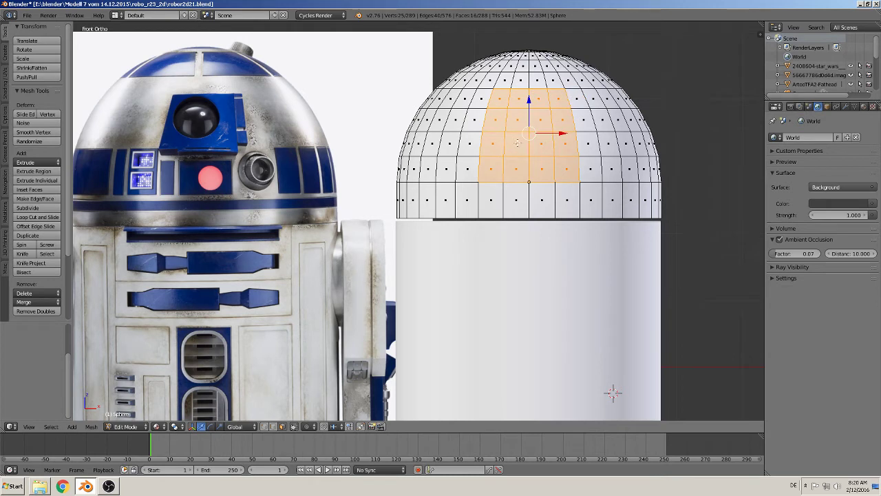
key(e)
key(Escape)
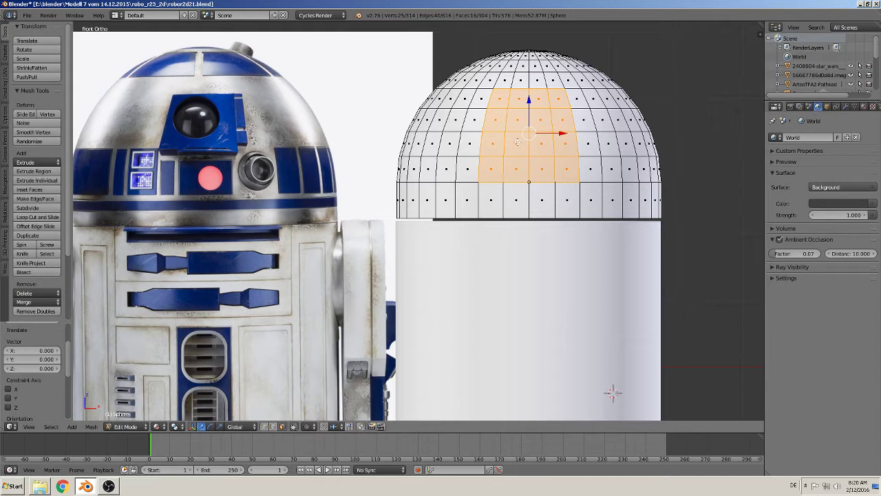
key(p)
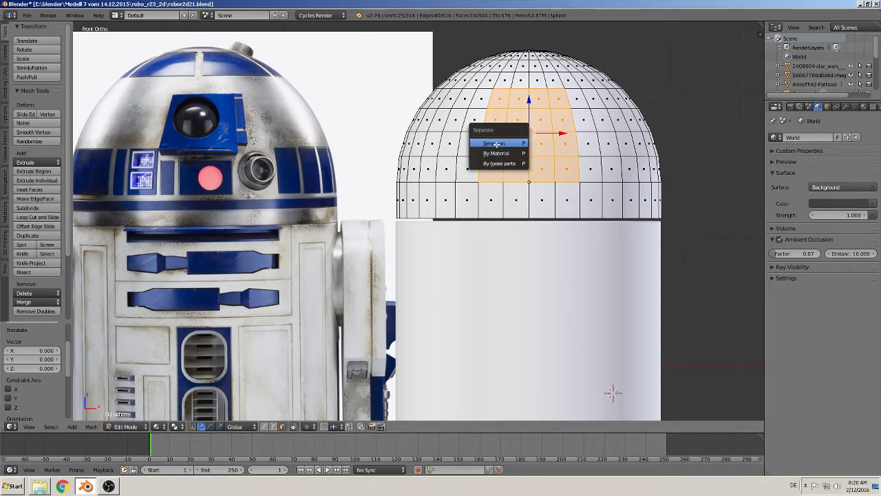
click(495, 143)
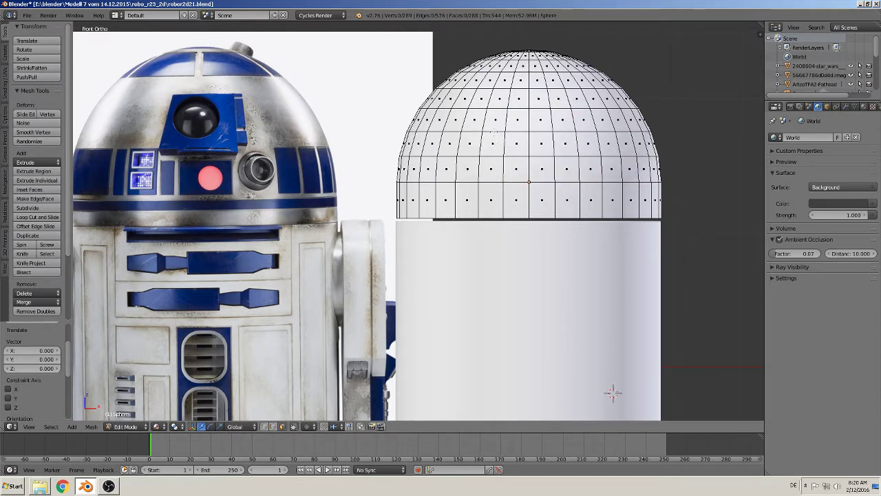
key(Tab)
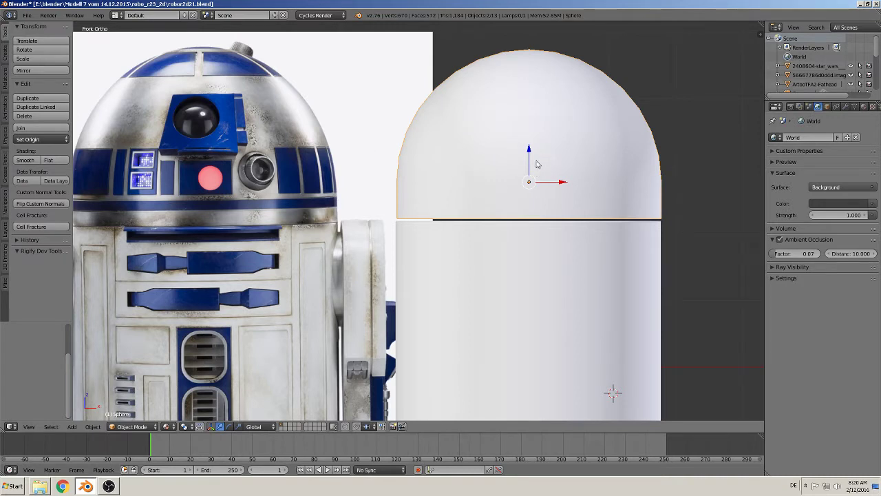
Step: Select the separated patch Sphere.001 and slide it along X, orbiting to check it
right_click(538, 154)
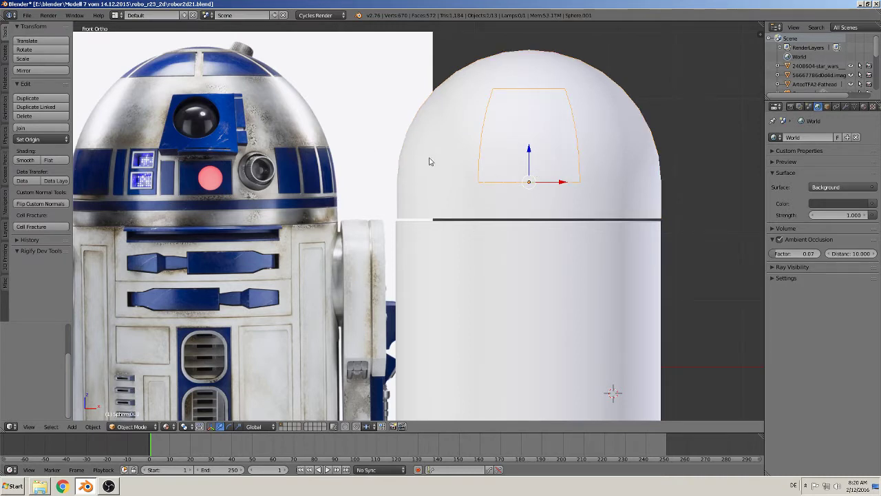
drag(563, 184, 78, 200)
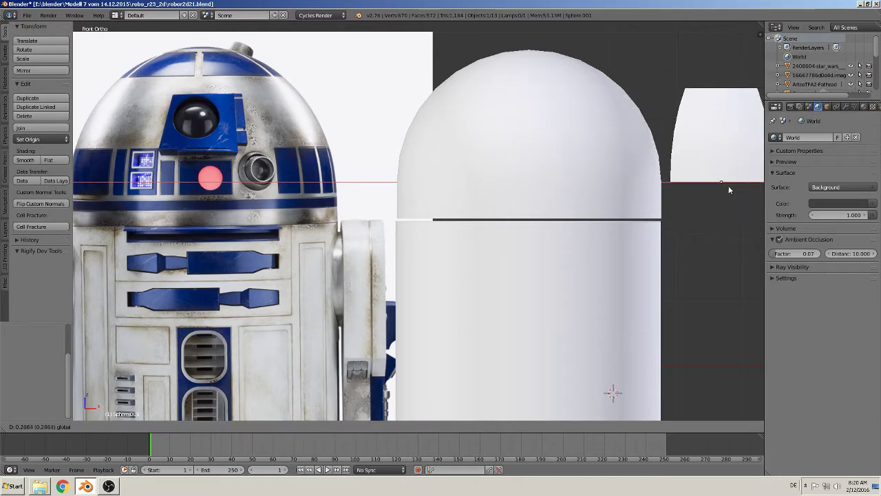
mouse_move(543, 207)
middle_down()
mouse_move(494, 193)
mouse_move(334, 196)
mouse_move(281, 209)
middle_up()
scroll(397, 181, down, 2)
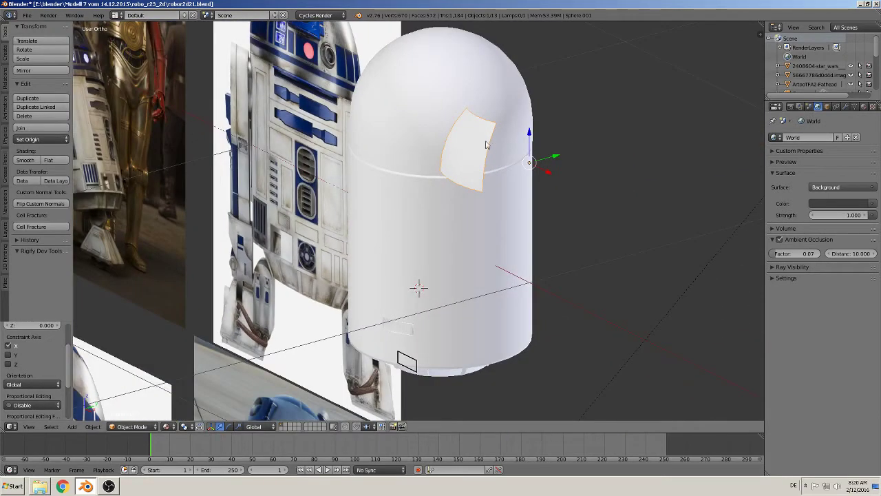
scroll(388, 196, up, 1)
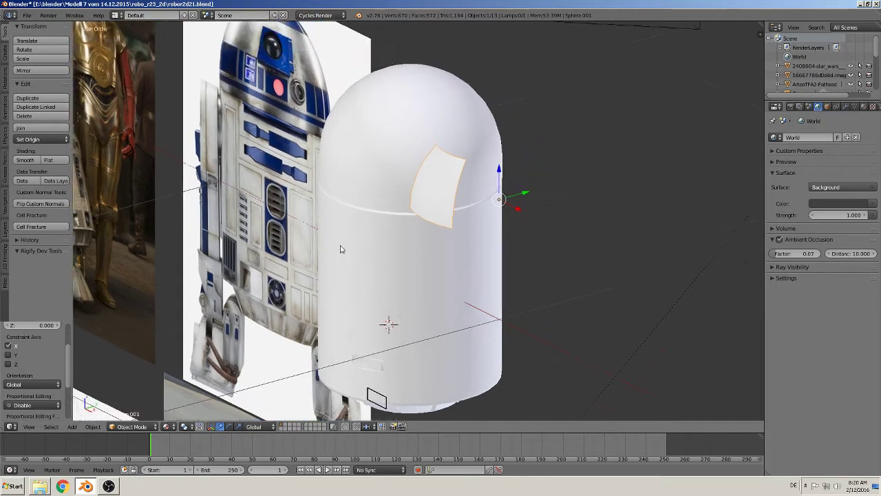
scroll(359, 287, up, 1)
scroll(389, 286, up, 1)
scroll(389, 286, down, 2)
scroll(396, 278, up, 1)
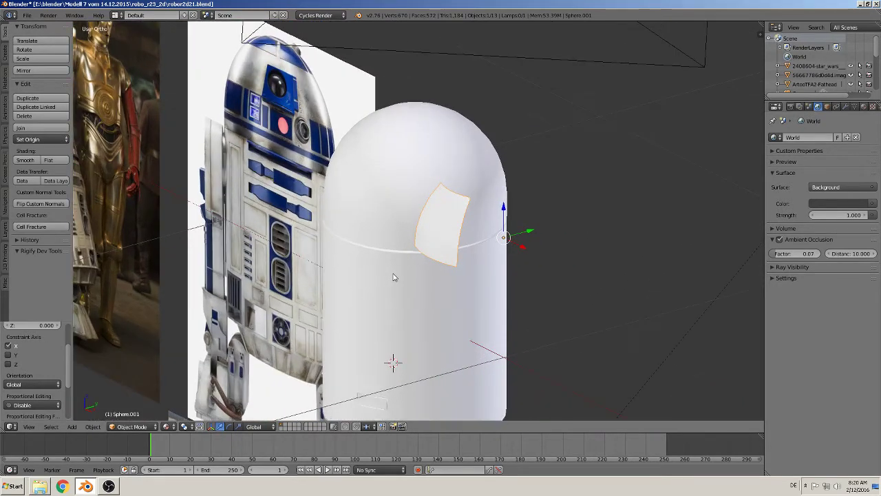
Step: In front view, place the patch over the R2-D2 reference photo's dome beside the eye
key(KP_1)
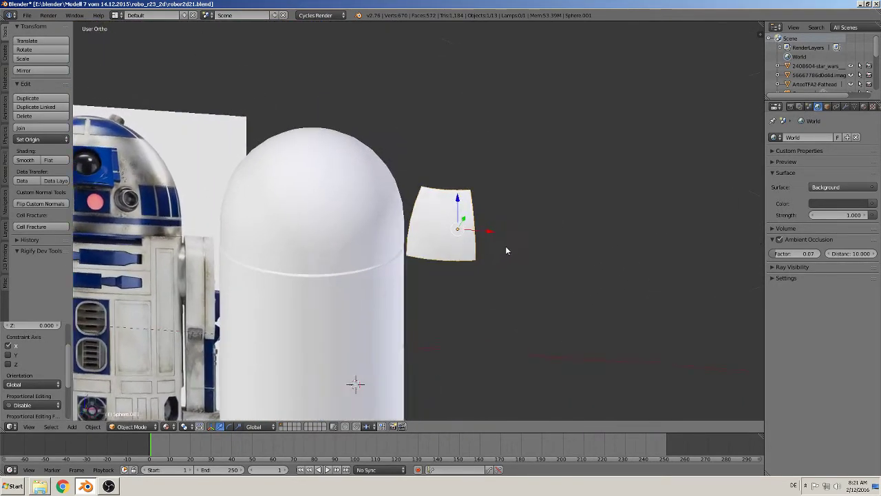
scroll(498, 247, down, 1)
scroll(475, 244, down, 2)
shift+middle_drag(431, 258, 667, 254)
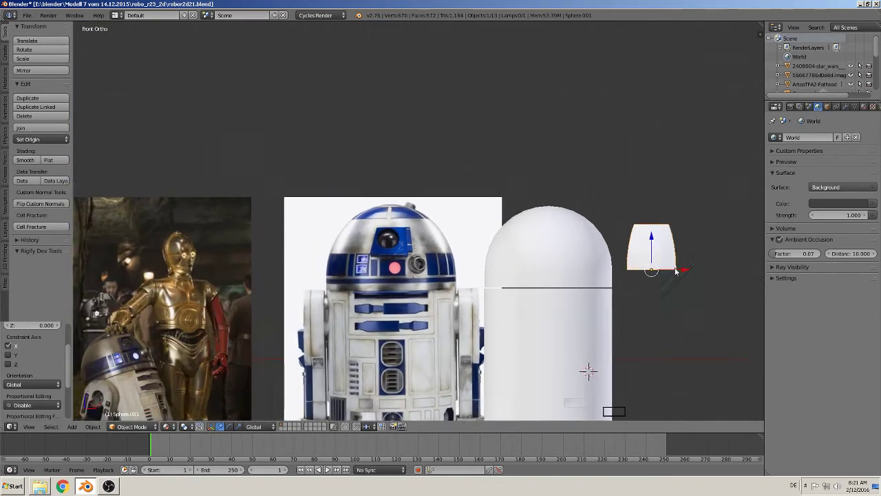
key(g)
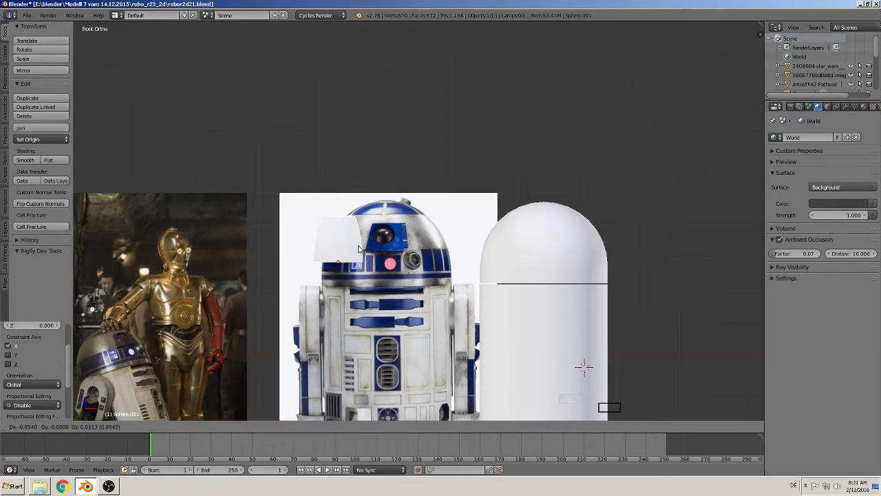
click(359, 245)
scroll(331, 298, up, 5)
shift+middle_drag(331, 298, 475, 289)
scroll(487, 320, up, 3)
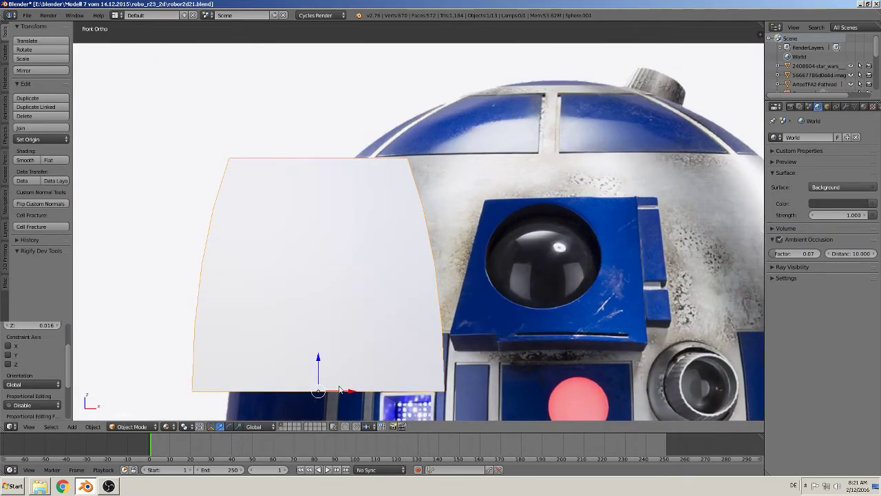
Step: Nudge the patch left, then knife a horizontal cut just below its top edge in Edit Mode
drag(357, 394, 351, 394)
shift+middle_drag(351, 394, 523, 279)
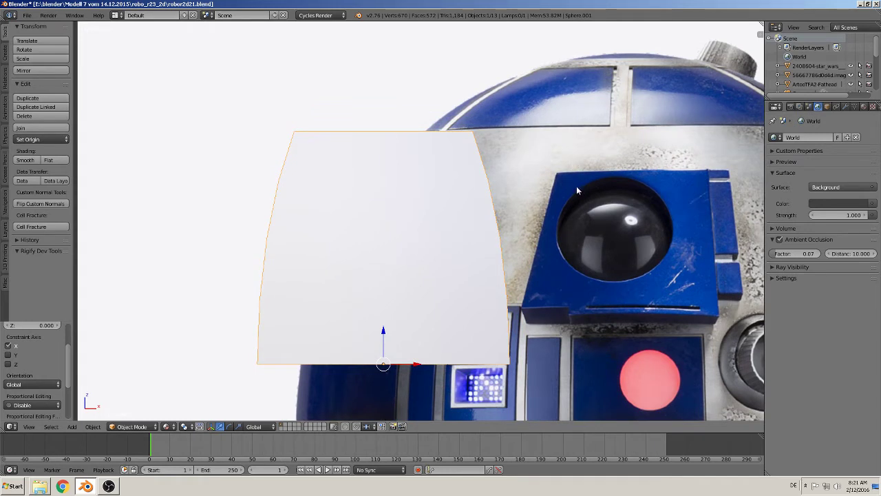
key(Tab)
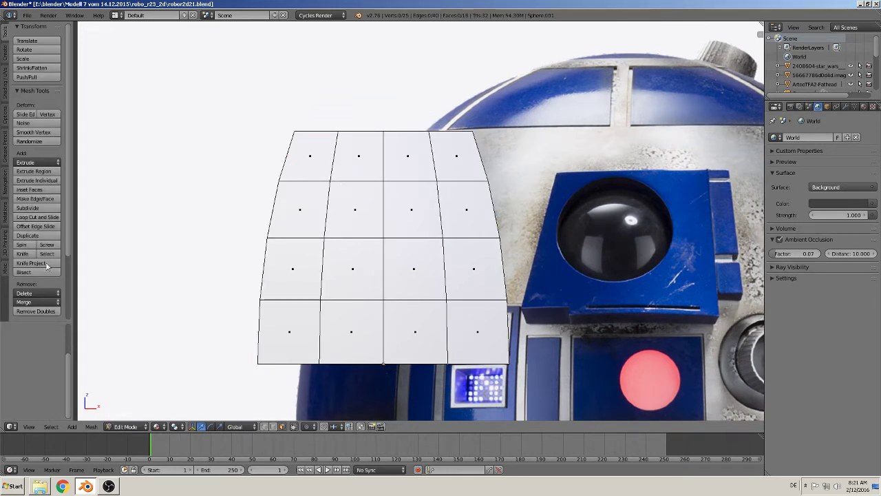
click(22, 253)
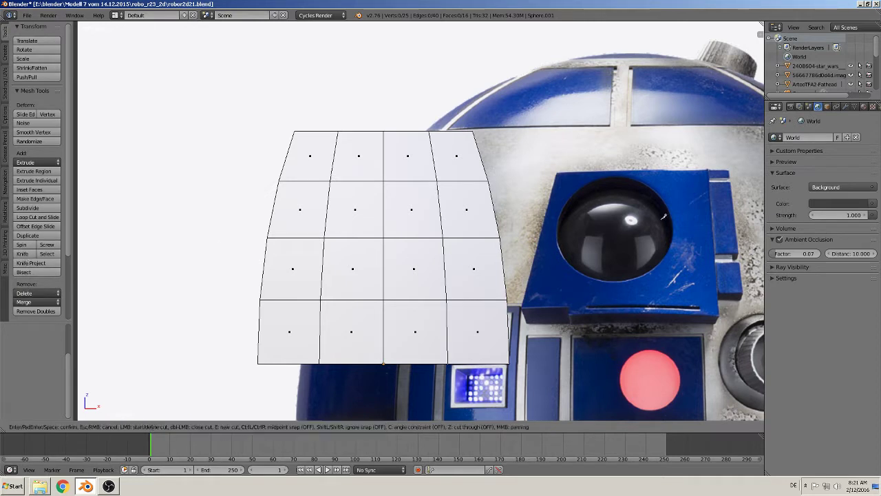
click(485, 169)
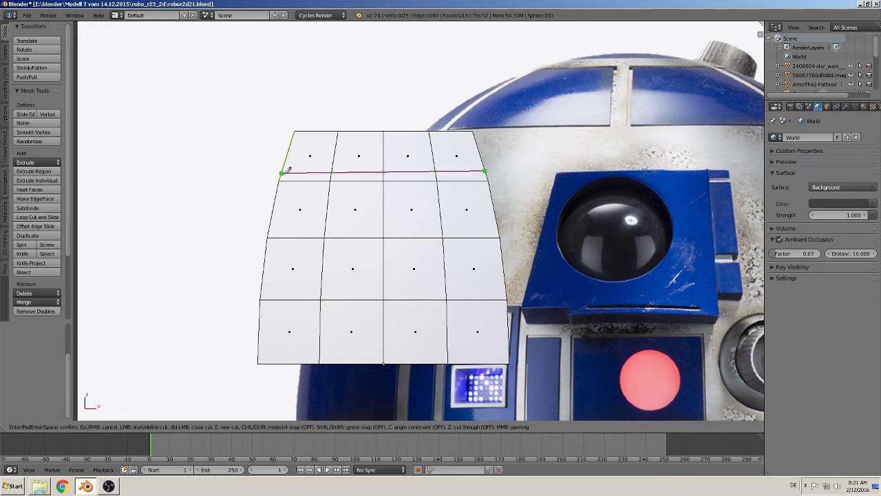
click(282, 170)
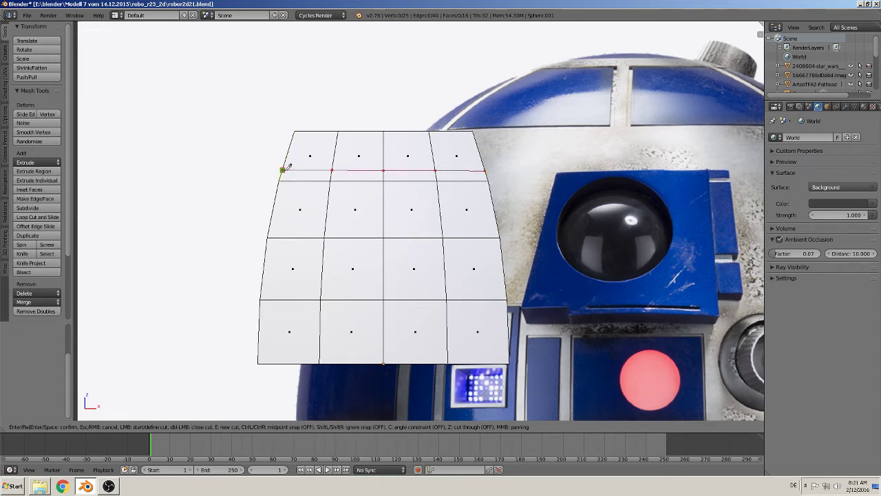
key(Return)
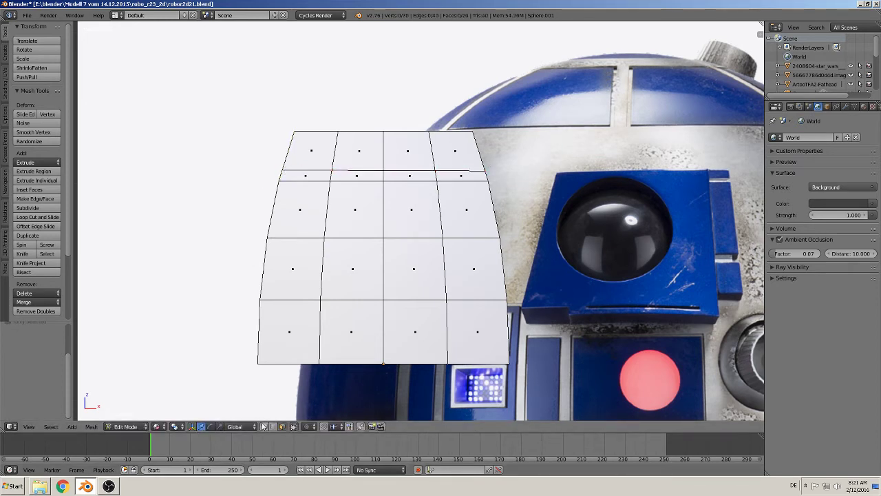
Step: Switch to vertex select and lasso the patch's top row of vertices
click(264, 426)
mouse_move(512, 123)
ctrl+mouse_down()
mouse_move(277, 146)
mouse_move(509, 124)
ctrl+mouse_up()
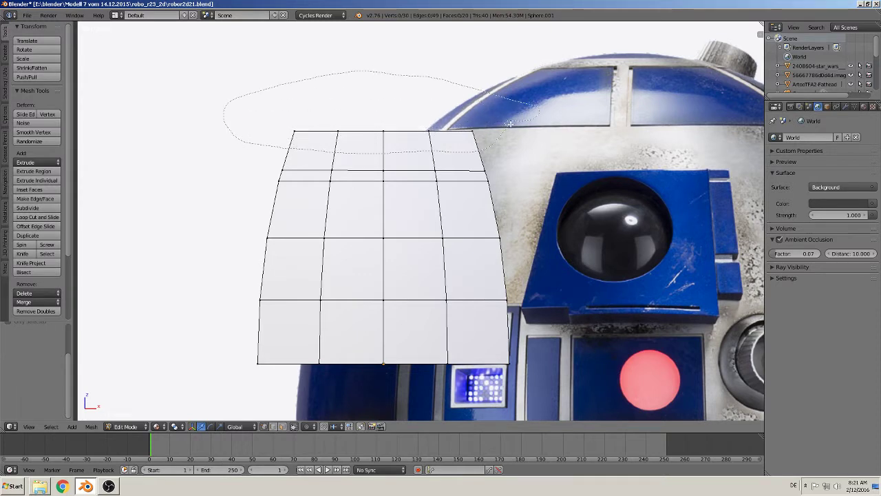
ctrl+drag(509, 123, 510, 124)
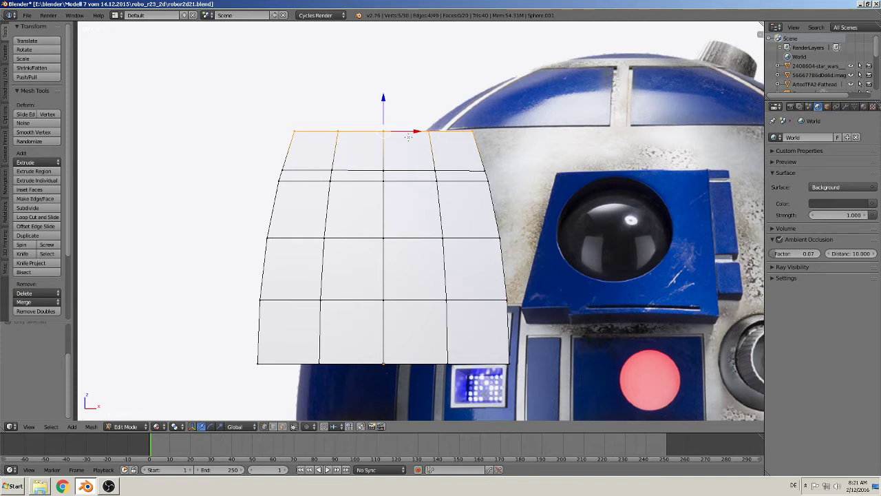
Step: Delete the top vertex row and knife a new horizontal cut above the bottom row
key(x)
click(427, 141)
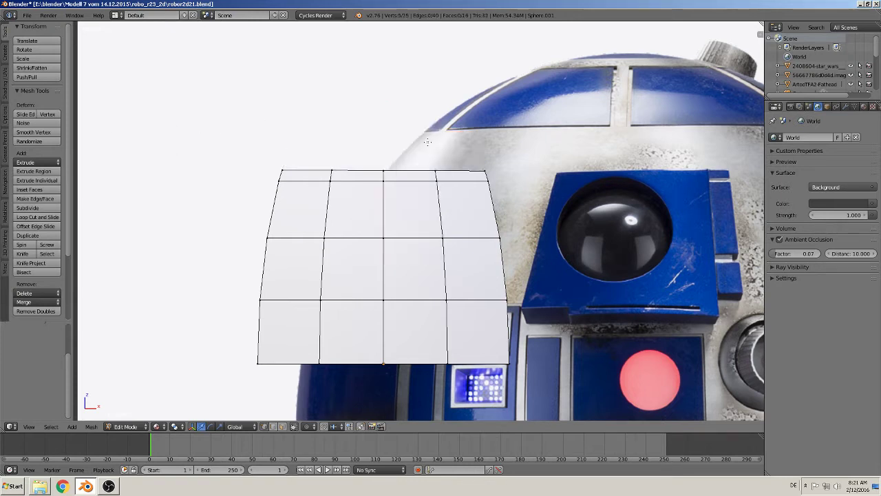
key(a)
click(22, 254)
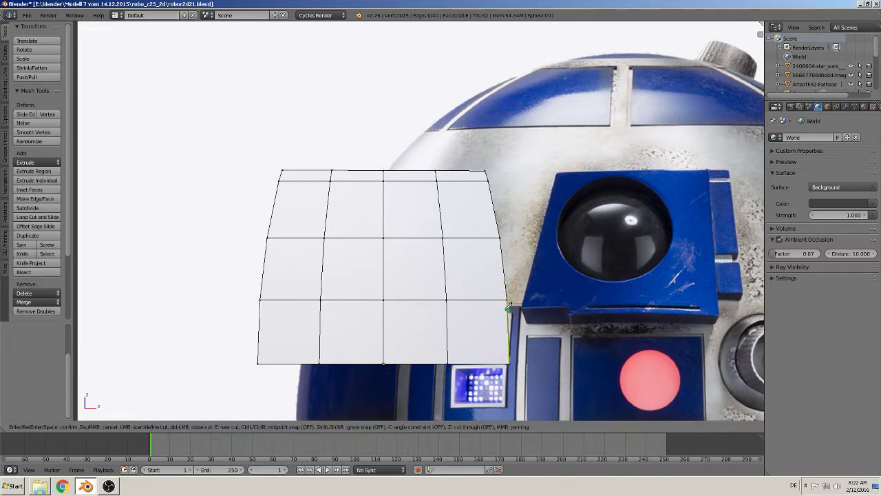
click(508, 309)
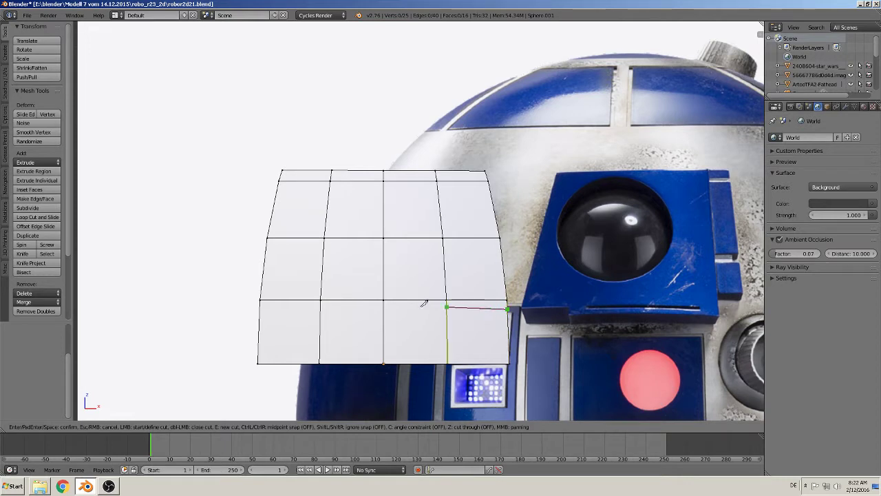
click(260, 304)
click(260, 308)
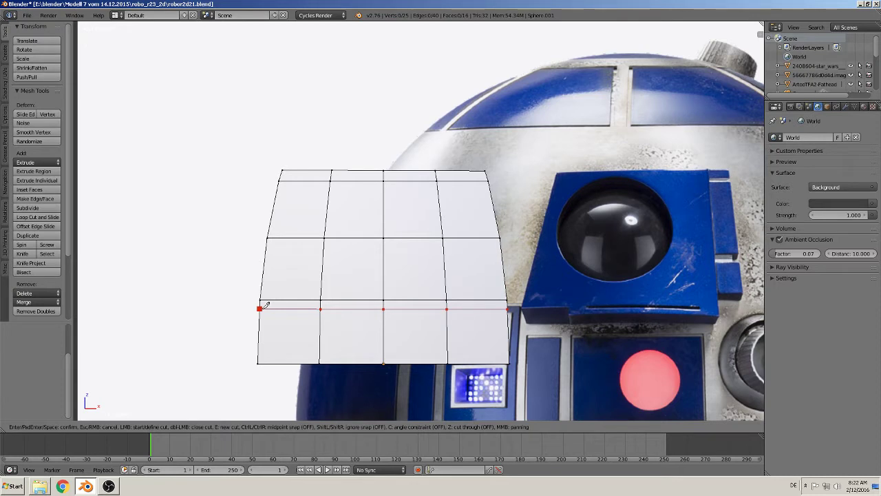
key(Return)
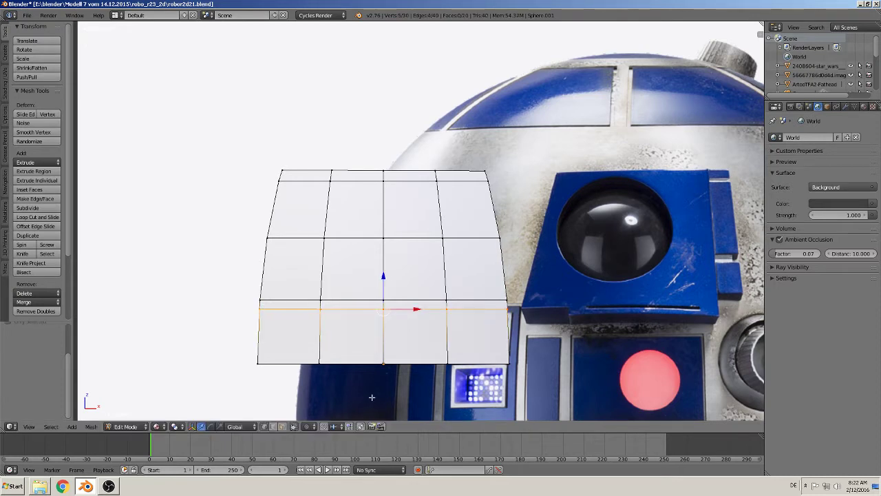
key(a)
Step: Box-select and delete the bottom vertex rows below the new cut
key(b)
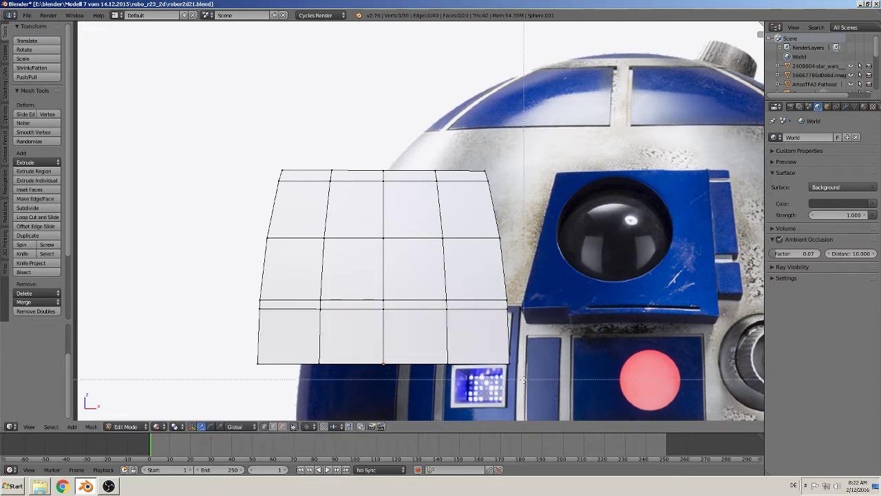
drag(524, 377, 205, 348)
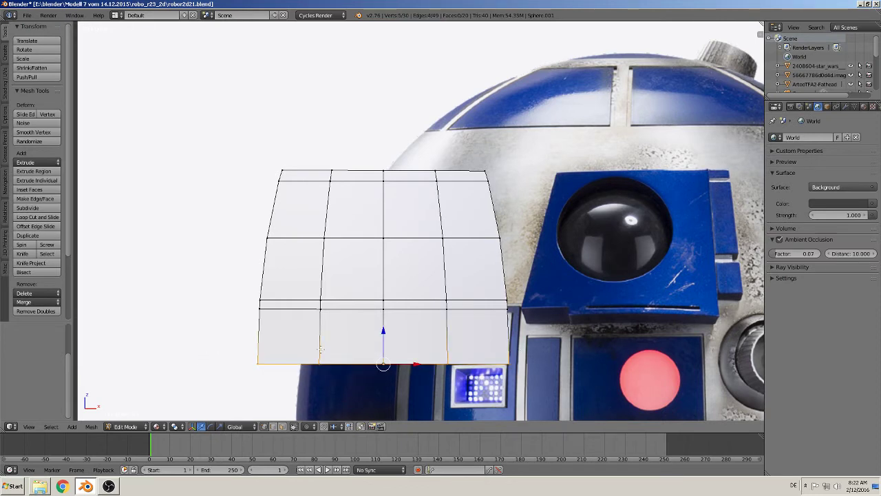
key(x)
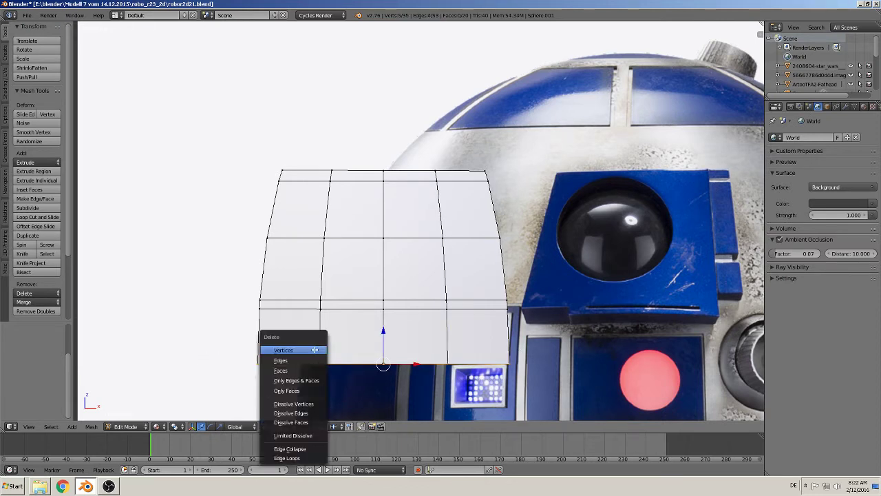
click(312, 349)
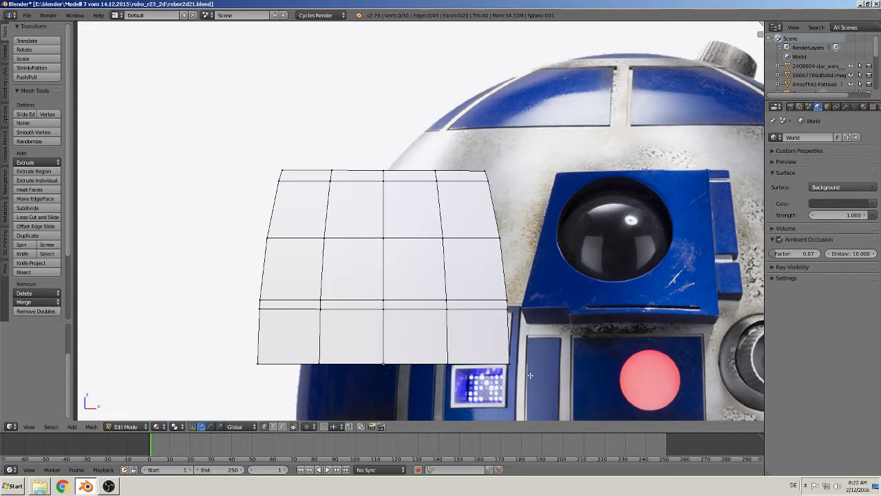
key(b)
drag(523, 375, 202, 332)
key(x)
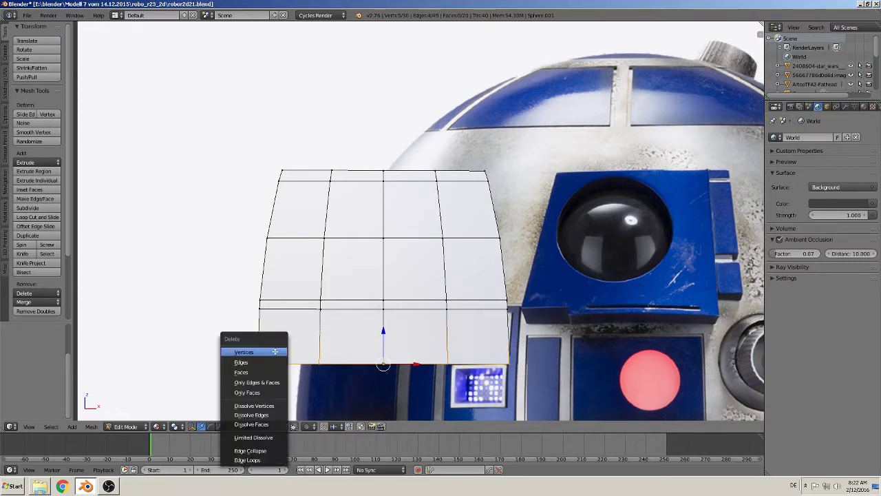
click(274, 351)
scroll(486, 332, up, 1)
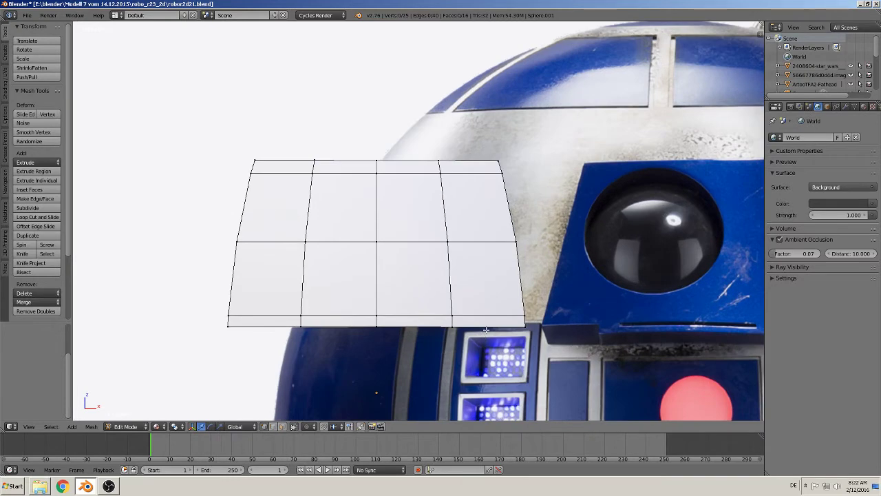
shift+scroll(475, 327, down, 1)
scroll(459, 318, down, 1)
shift+middle_drag(459, 314, 426, 339)
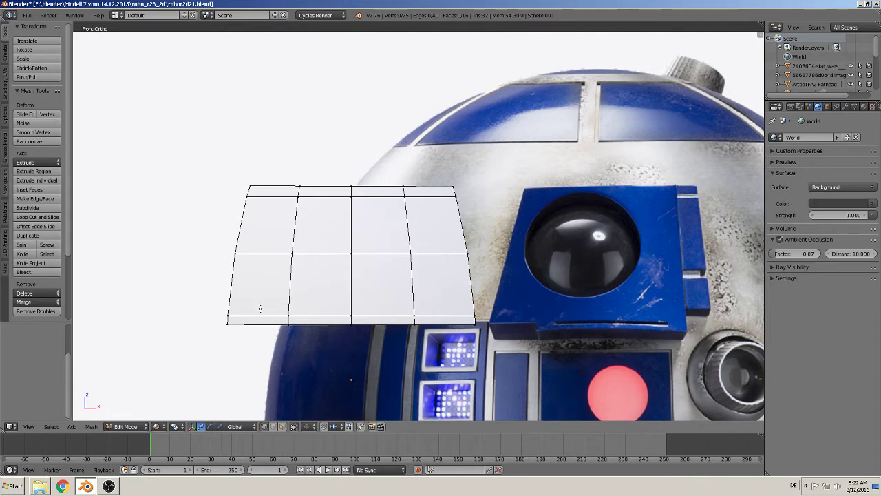
Step: Add vertical loop cuts just inside the left and right edges, undoing a stray horizontal loop
click(282, 205)
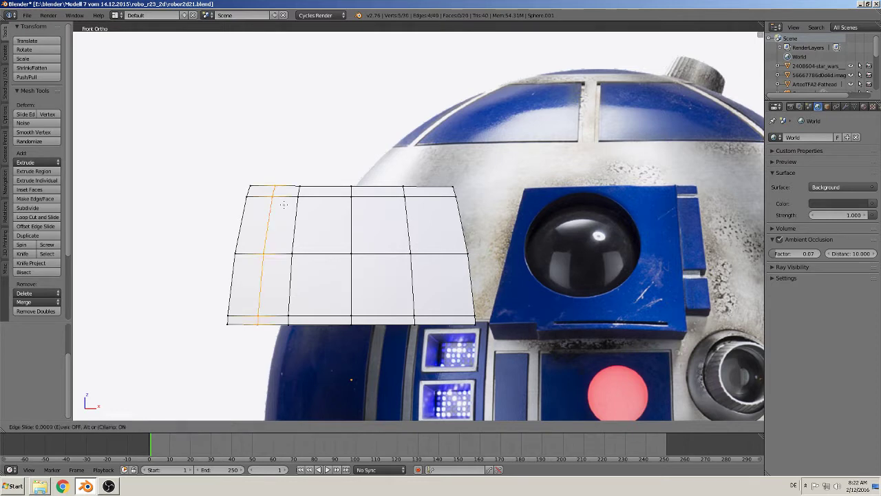
click(302, 208)
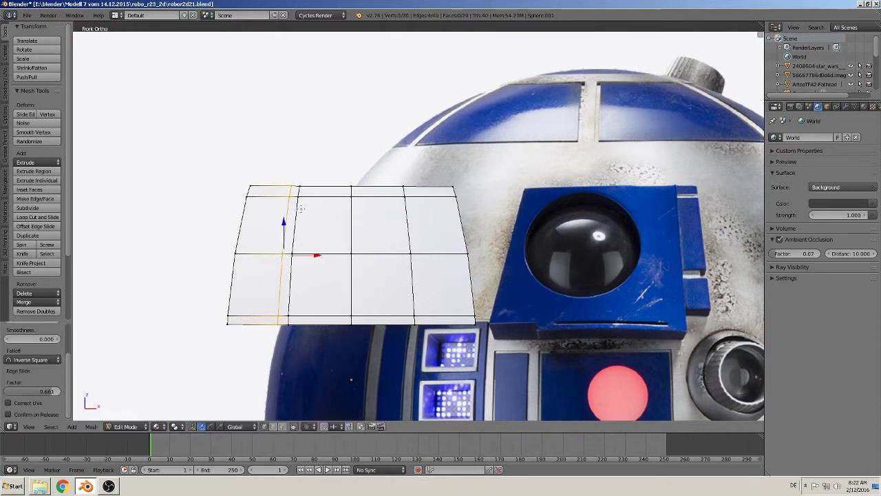
key(ctrl+r)
click(443, 211)
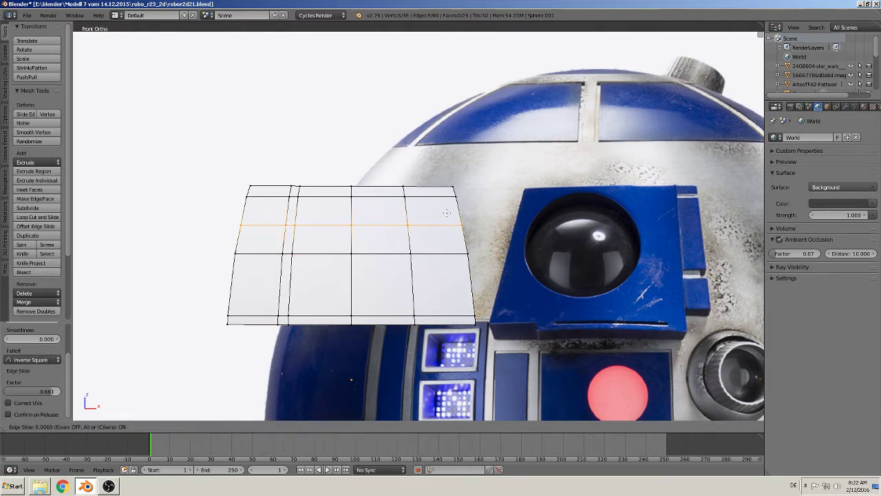
right_click(438, 207)
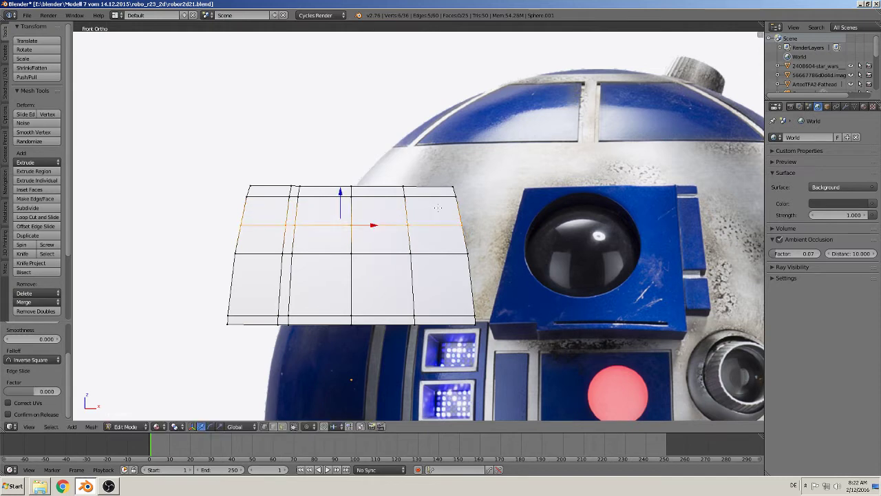
key(ctrl+z)
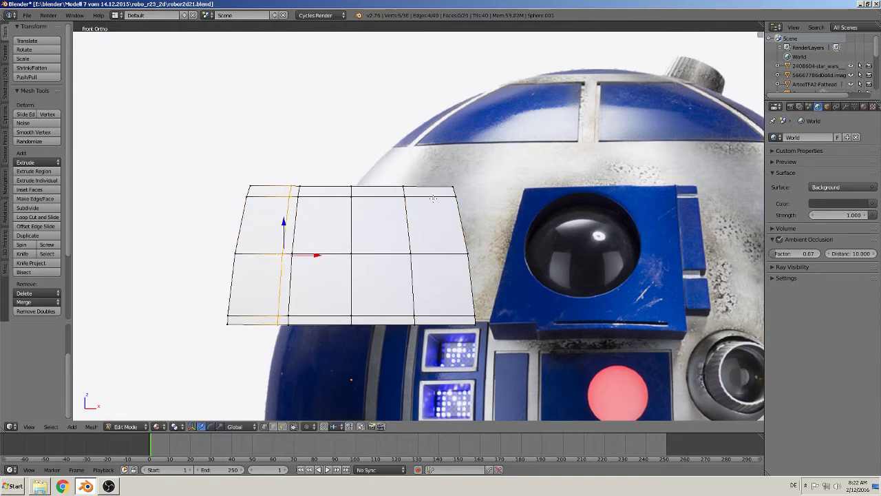
key(ctrl+r)
click(430, 198)
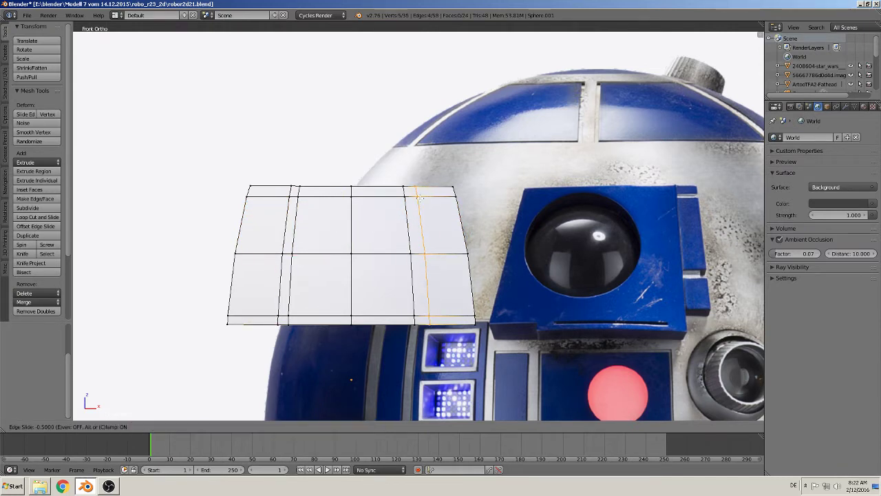
click(419, 198)
Step: Delete the panel's two outer edge loops, leaving thin border strips on each side
key(a)
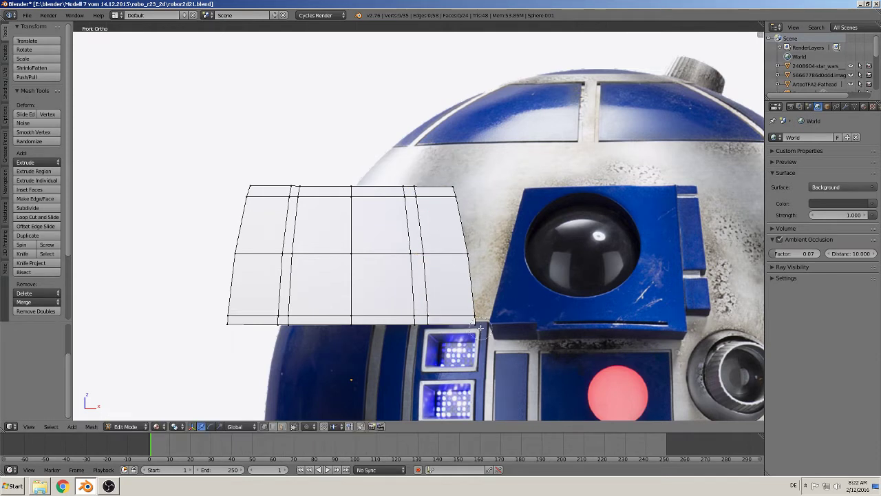
alt+right_click(466, 271)
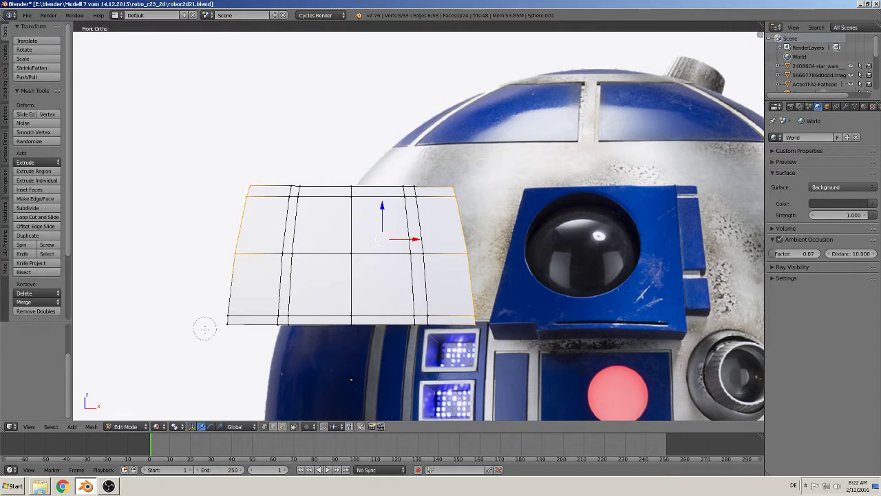
alt+shift+right_click(230, 303)
key(x)
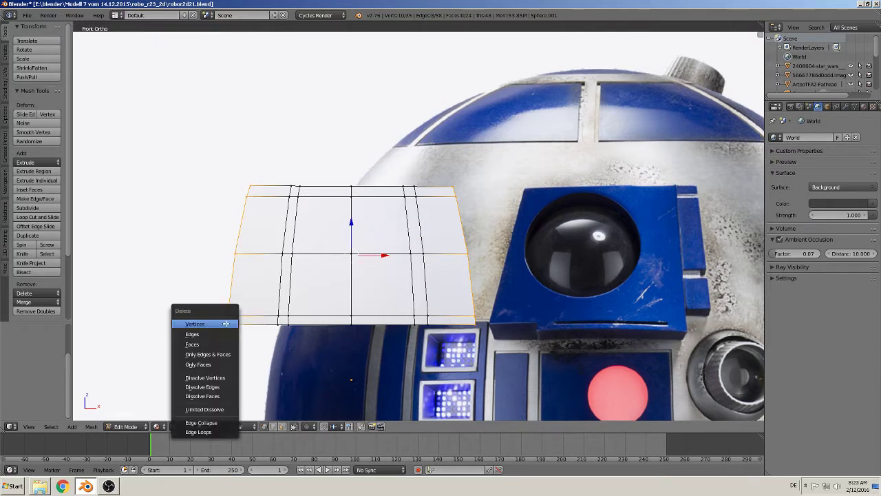
click(227, 321)
alt+right_click(283, 224)
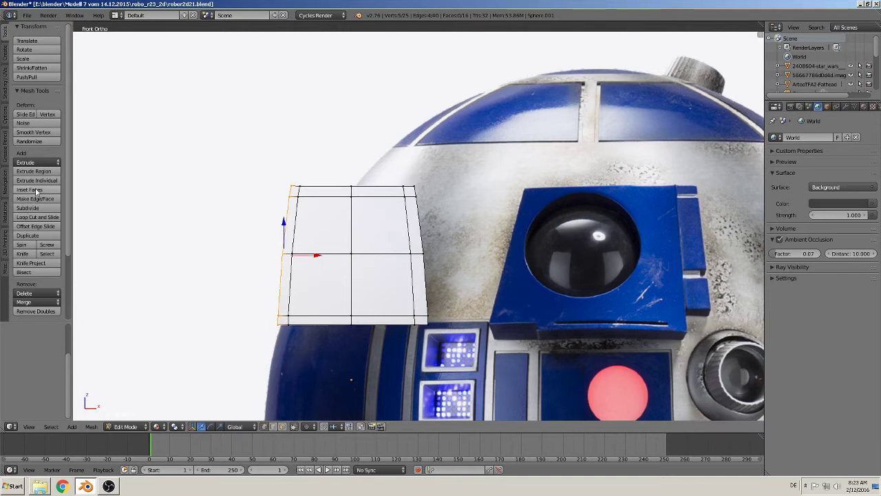
scroll(36, 206, down, 4)
scroll(36, 208, down, 1)
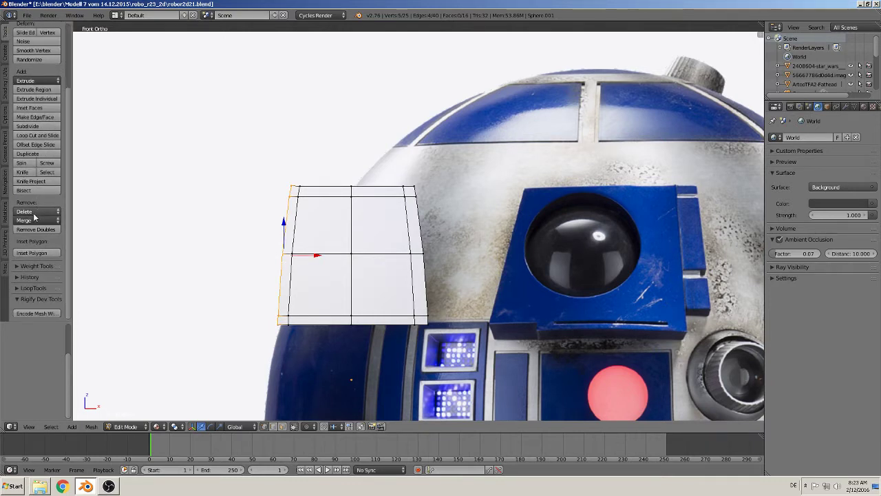
click(31, 18)
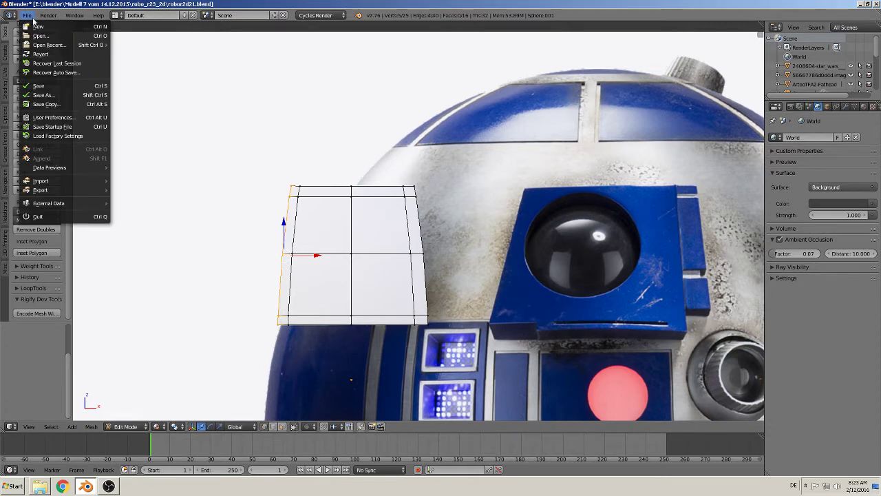
Step: Browse the Add-ons list in User Preferences, then return to the main modelling window
click(55, 118)
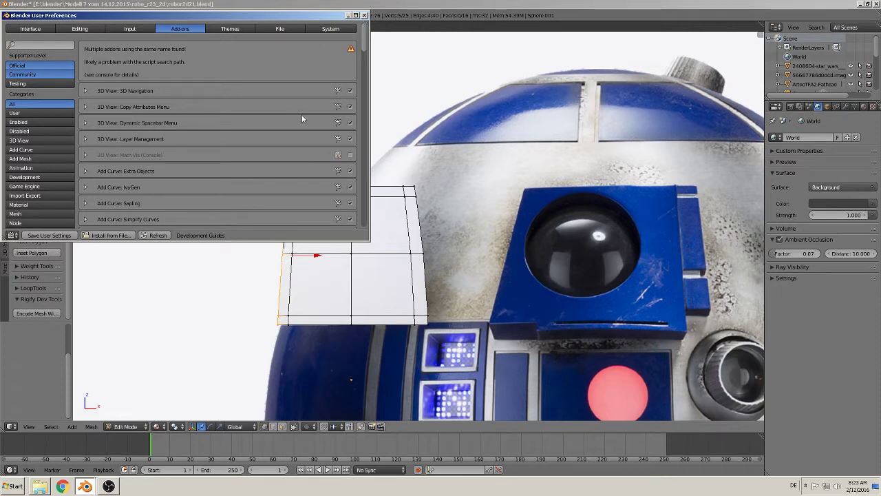
scroll(367, 33, down, 3)
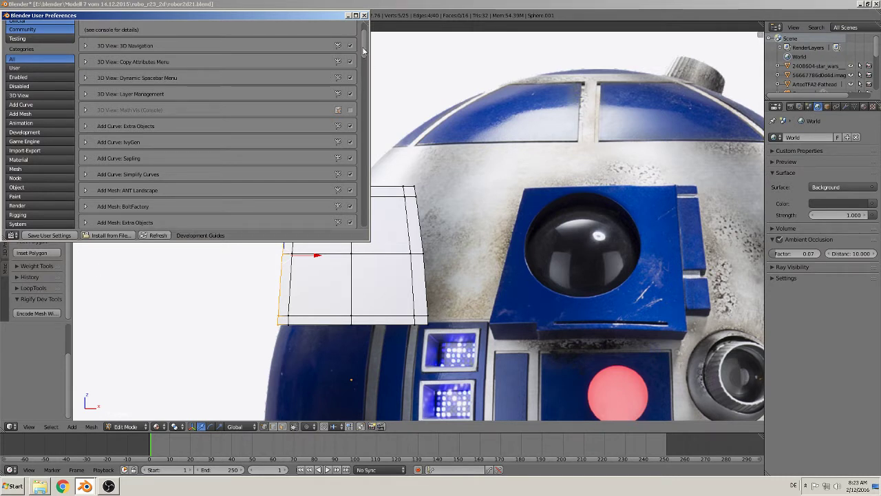
drag(364, 50, 362, 237)
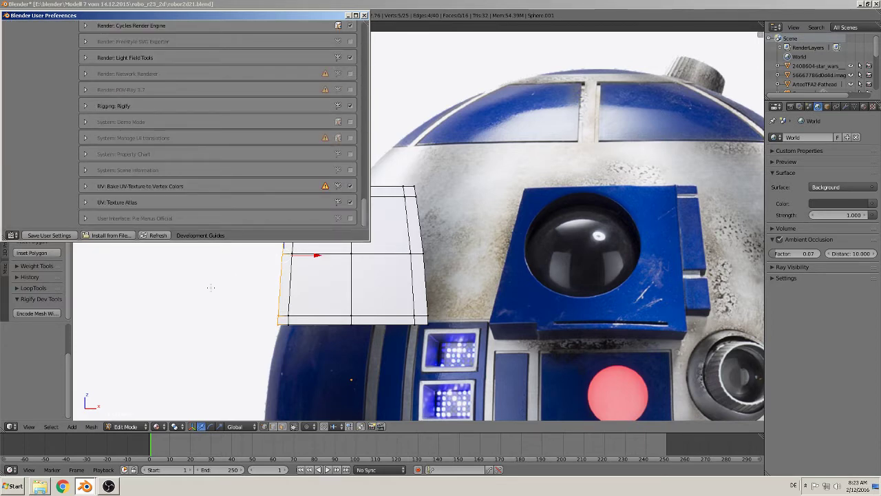
click(126, 319)
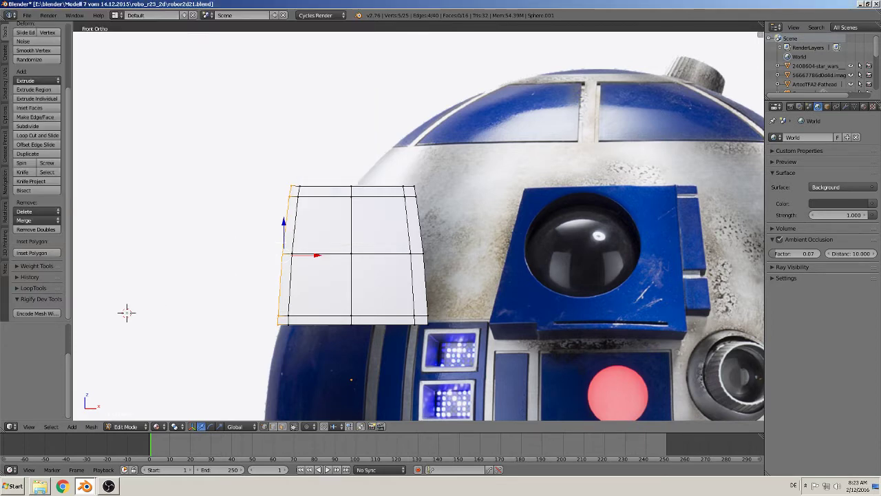
Step: Straighten the left border with S X 0 and nudge it slightly left along X
click(27, 288)
scroll(41, 248, down, 3)
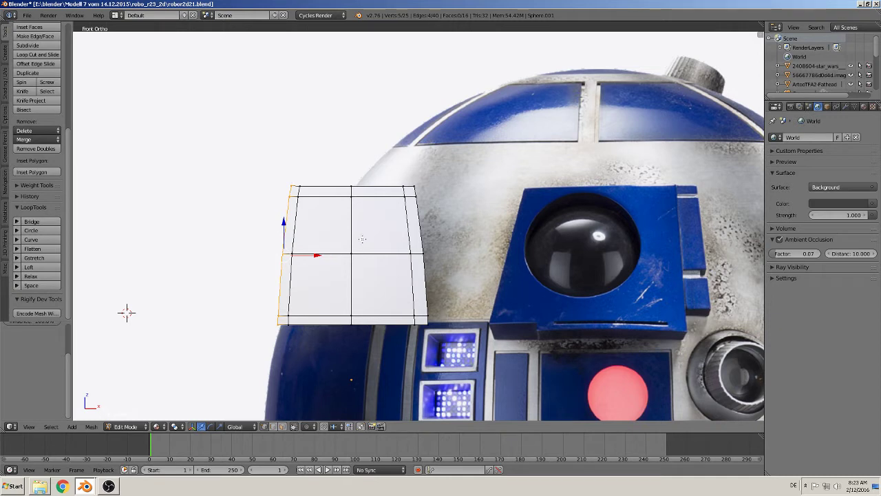
key(s)
key(x)
key(0)
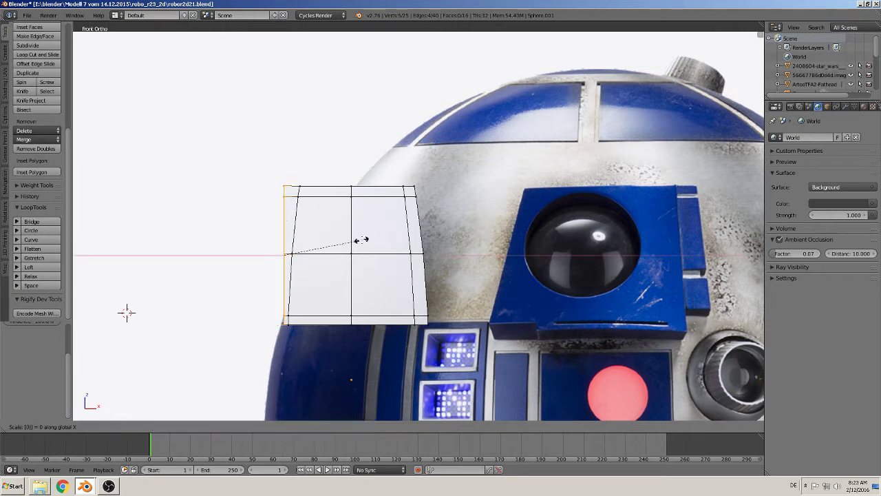
key(Return)
key(g)
key(x)
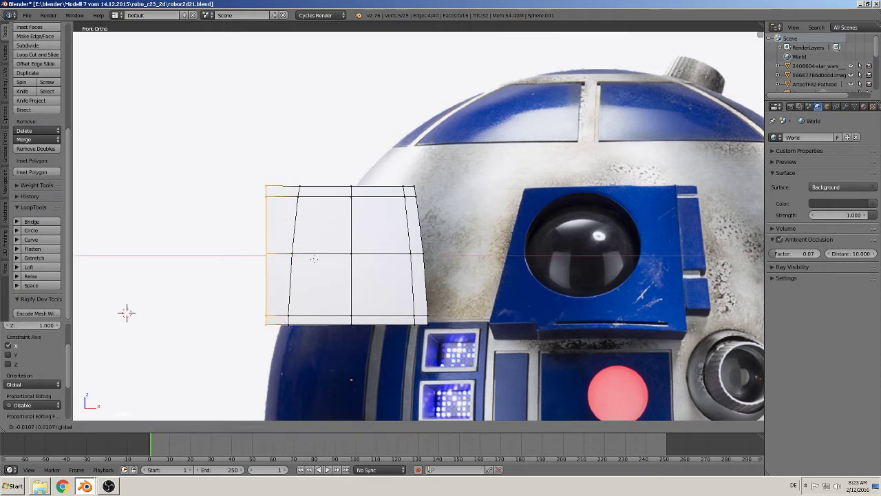
click(309, 265)
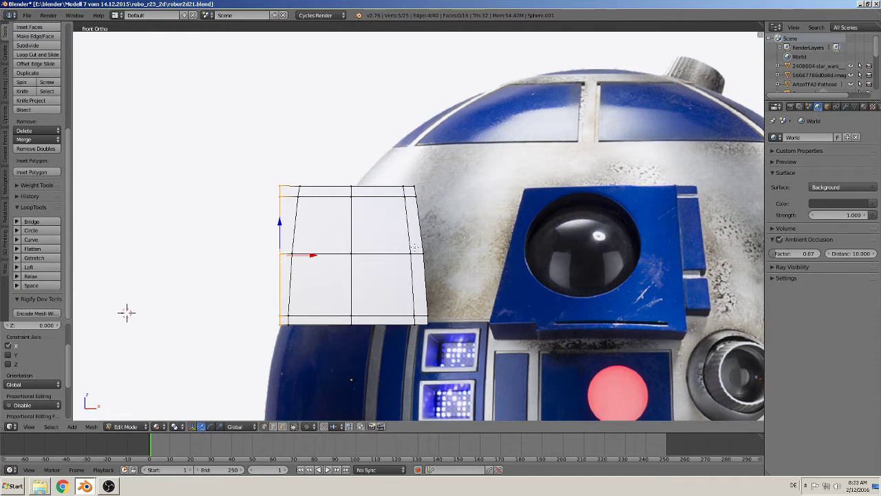
Step: Straighten the right border with S X 0 and tilt it around the Y axis
alt+right_click(415, 246)
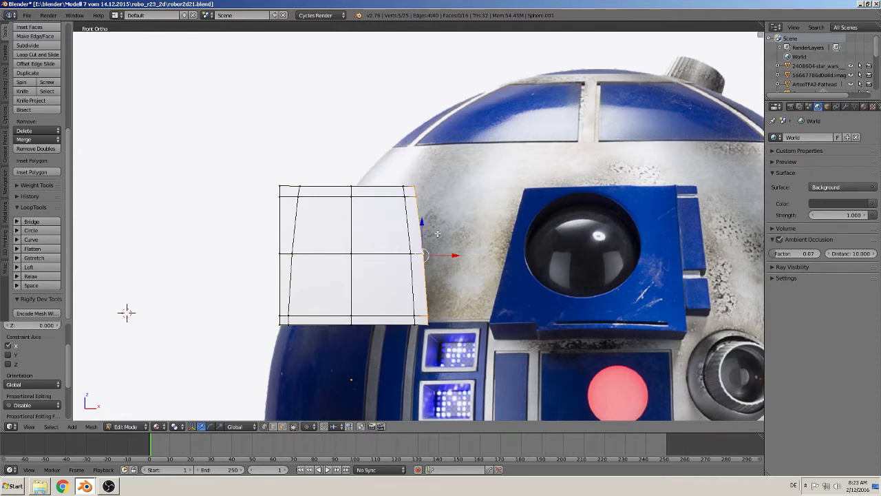
key(s)
key(x)
key(0)
key(Return)
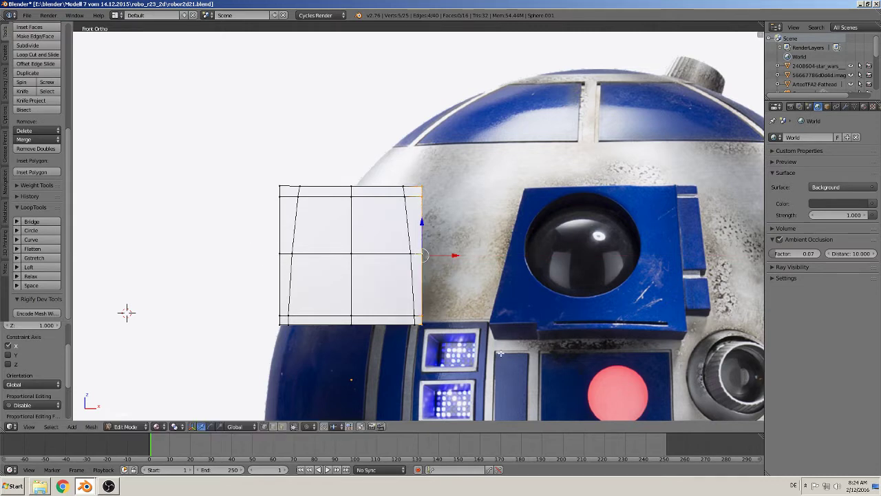
key(r)
key(y)
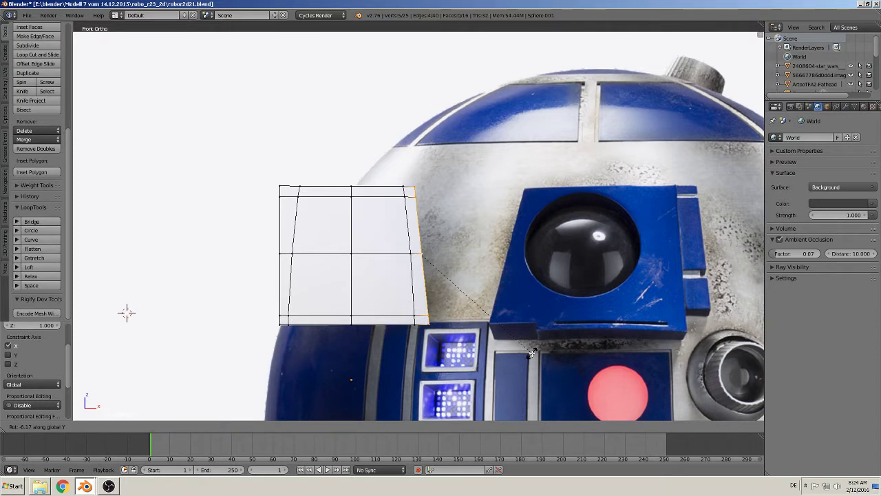
click(531, 353)
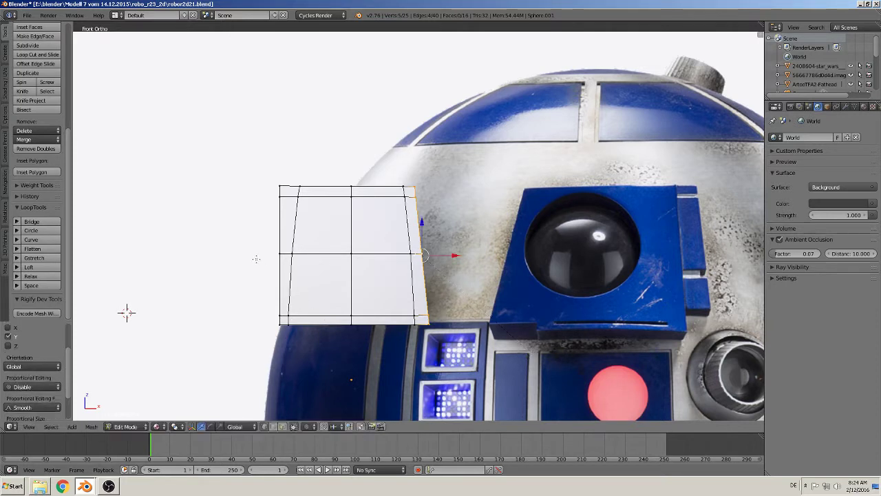
Step: Tilt the left border around the Y axis to match the right side
alt+right_click(282, 231)
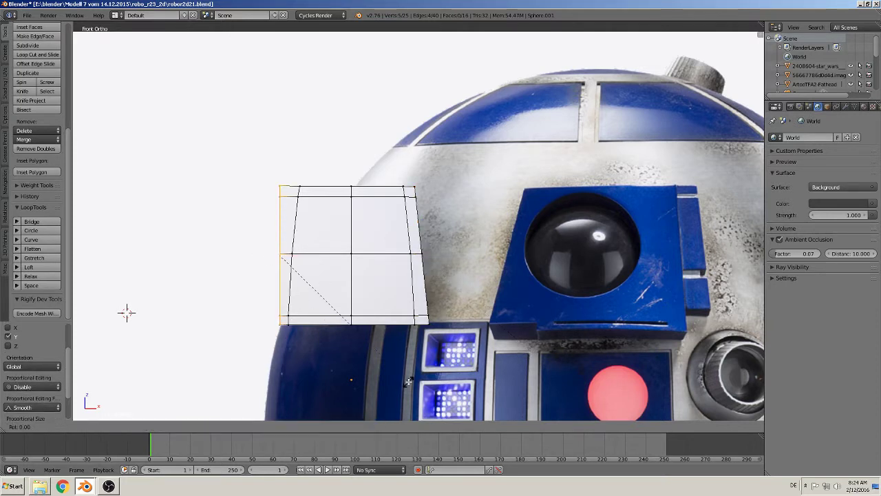
key(super)
key(super)
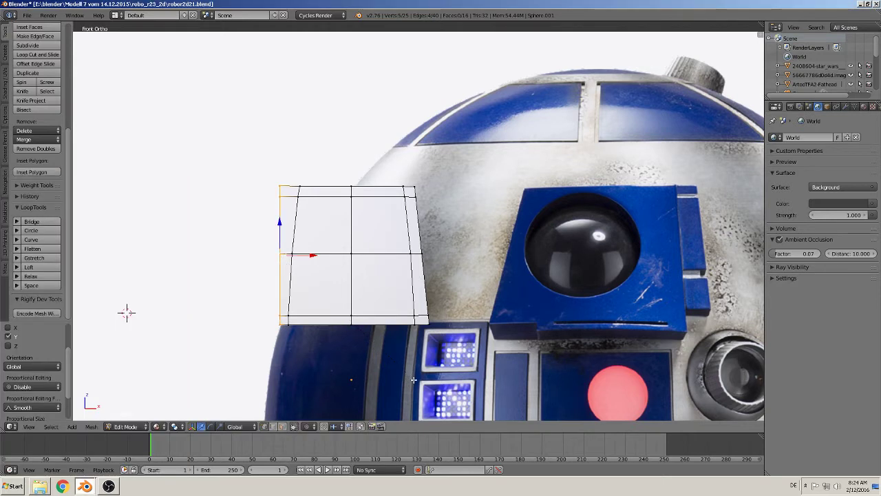
key(r)
key(y)
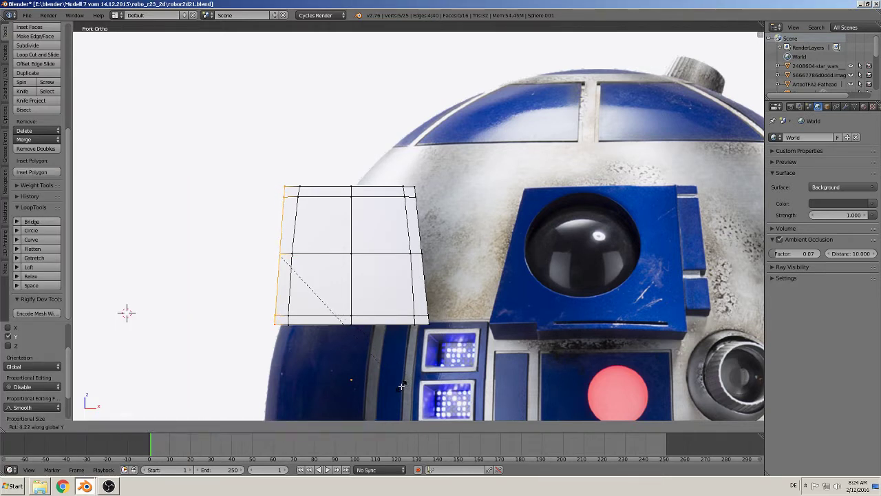
click(402, 385)
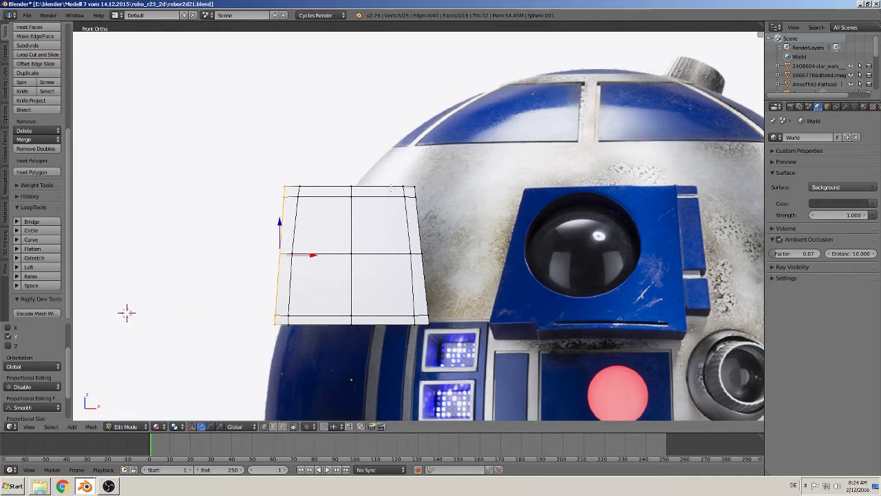
Step: Flatten the top and bottom borders with S Z 0, then return to Object Mode
right_click(377, 187)
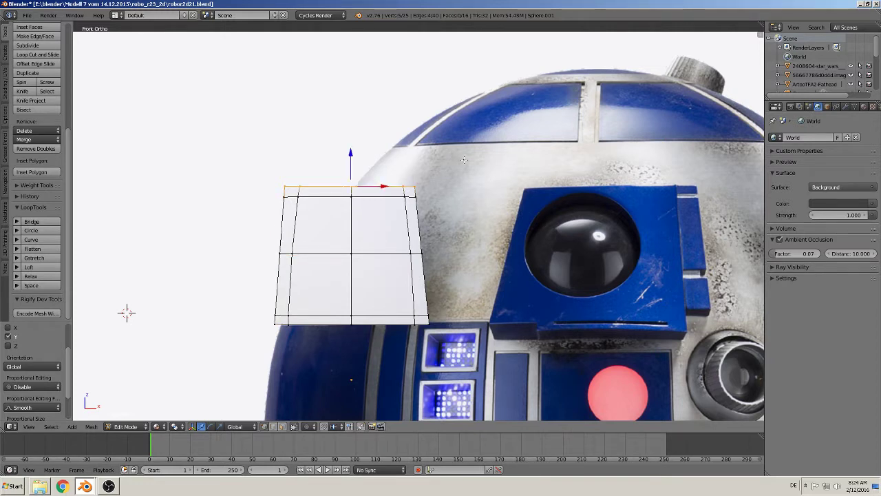
key(s)
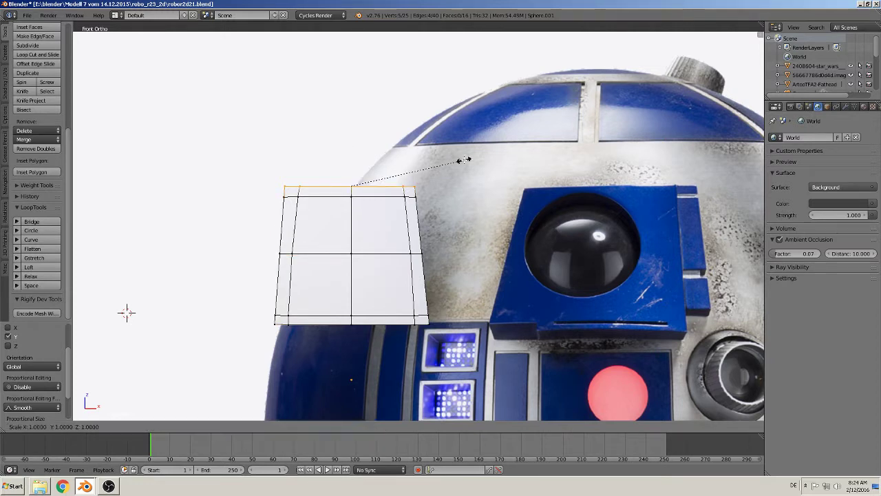
key(z)
key(0)
key(Return)
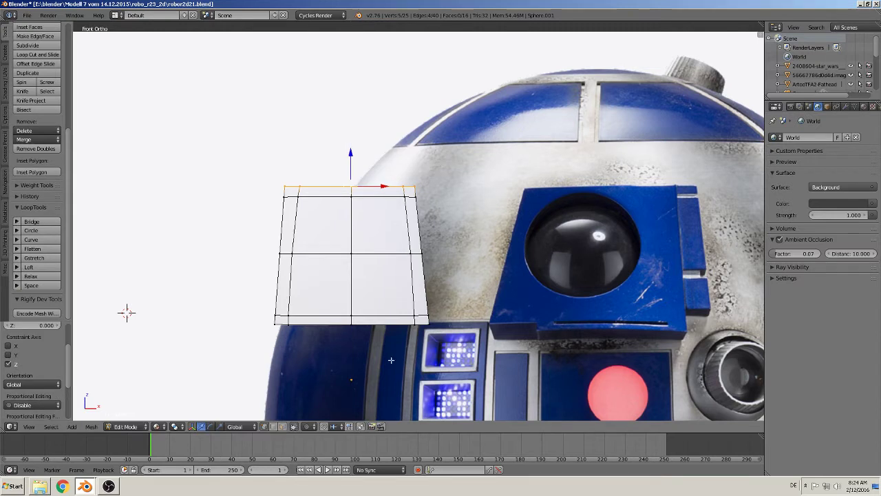
alt+right_click(378, 327)
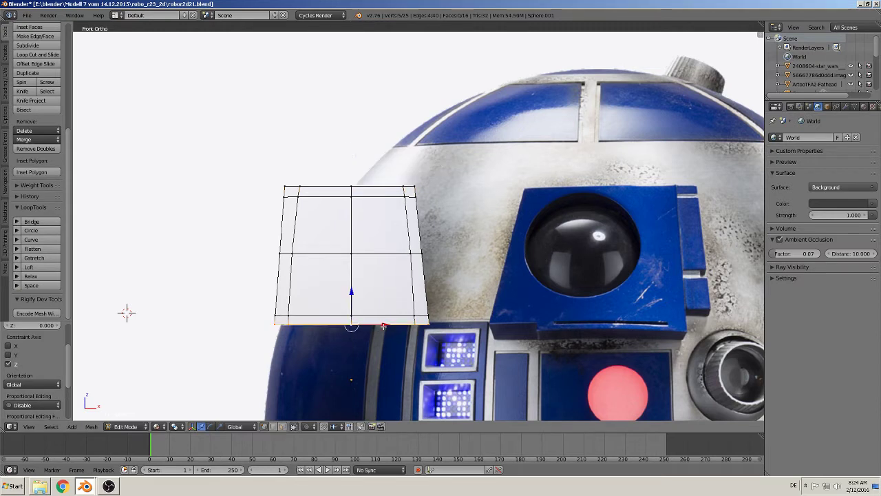
key(s)
key(z)
key(0)
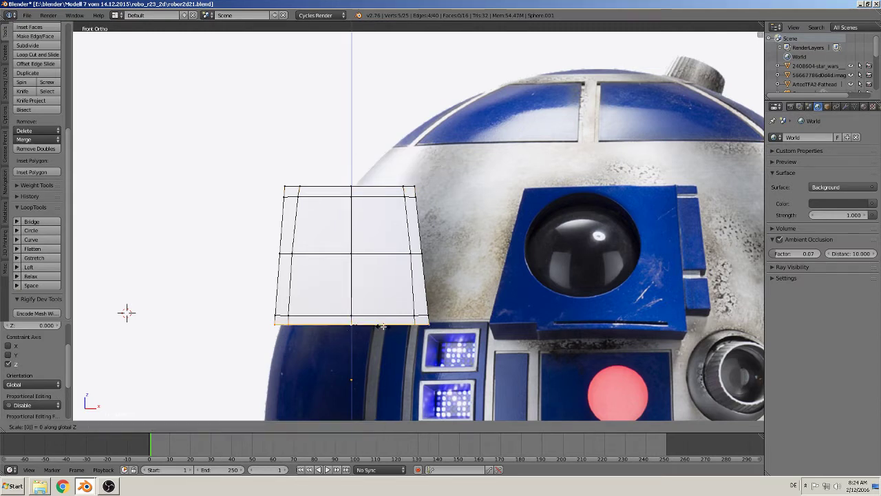
key(Return)
key(Tab)
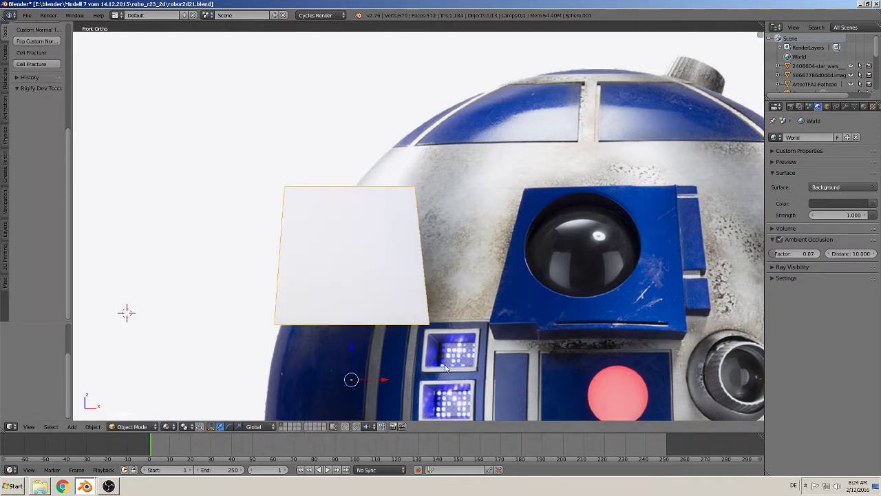
Step: Inspect the panel's curve edge-on and from the front in Edit Mode, ending in perspective view
key(Tab)
mouse_move(375, 355)
middle_down()
mouse_move(372, 323)
mouse_move(437, 383)
middle_up()
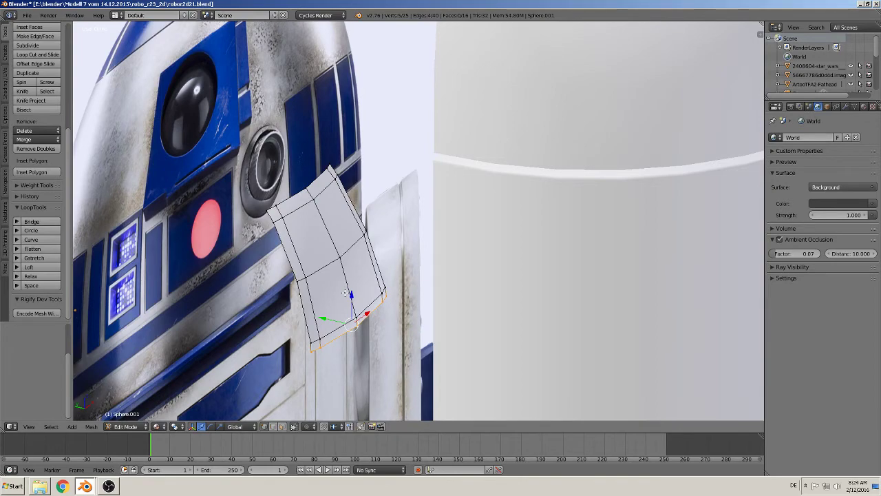
mouse_move(344, 293)
middle_down()
mouse_move(372, 287)
mouse_move(335, 305)
mouse_move(251, 318)
mouse_move(281, 291)
mouse_move(182, 285)
mouse_move(167, 297)
mouse_move(356, 213)
middle_up()
key(Tab)
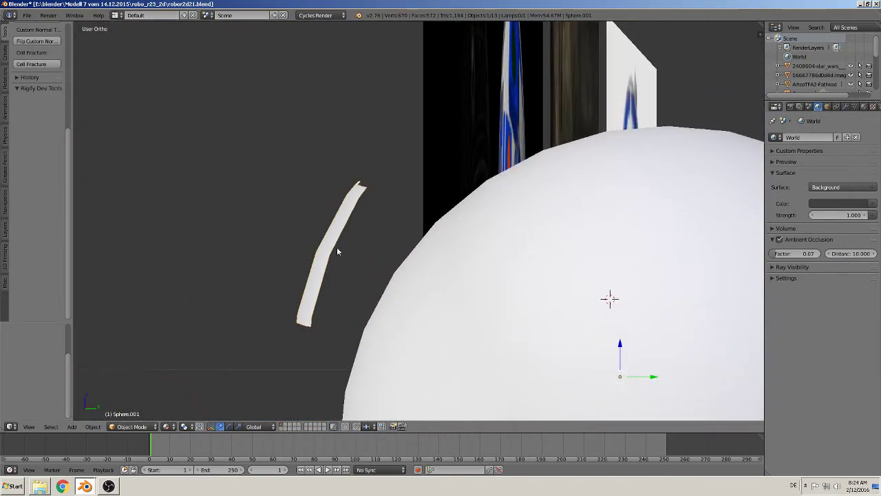
key(Tab)
key(shift+KP_7)
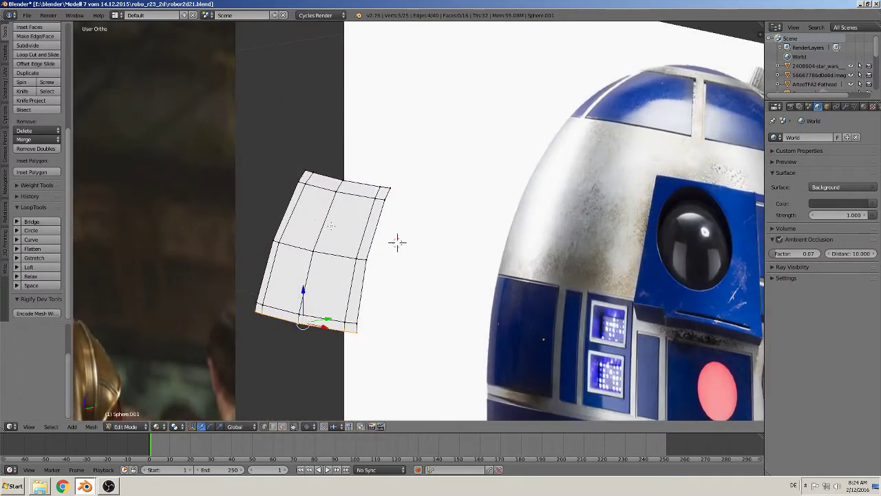
key(KP_1)
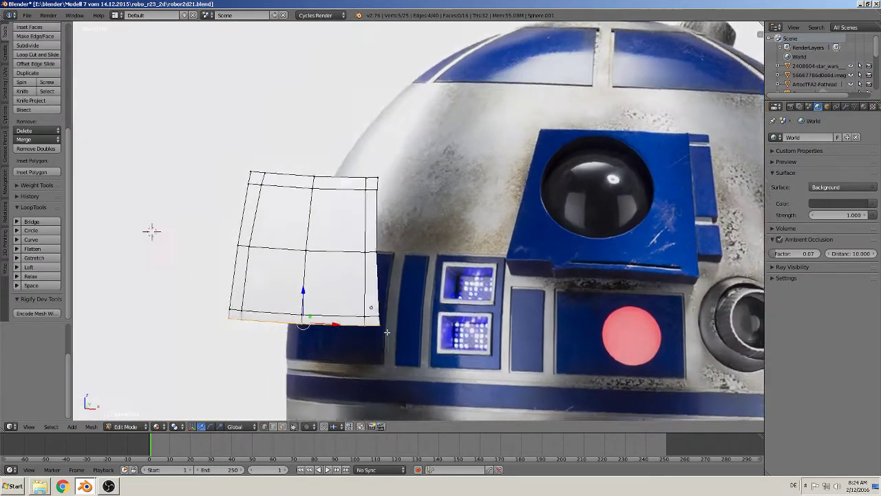
scroll(408, 329, down, 1)
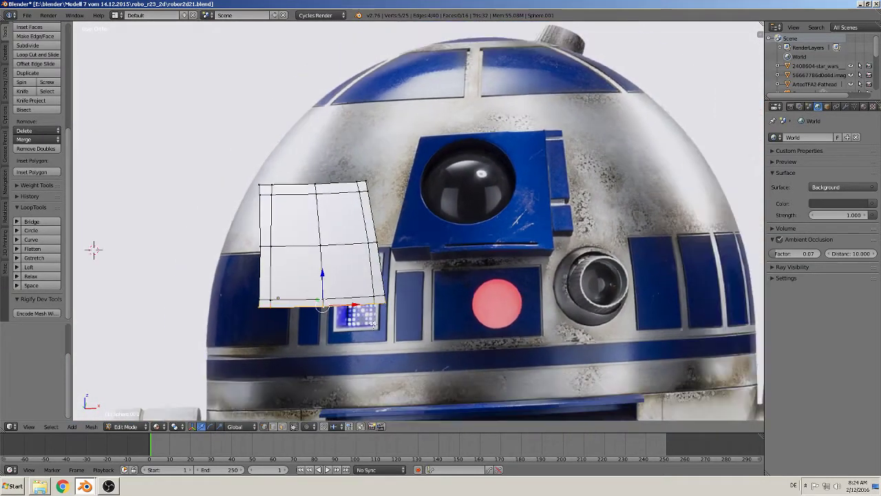
middle_drag(394, 330, 434, 351)
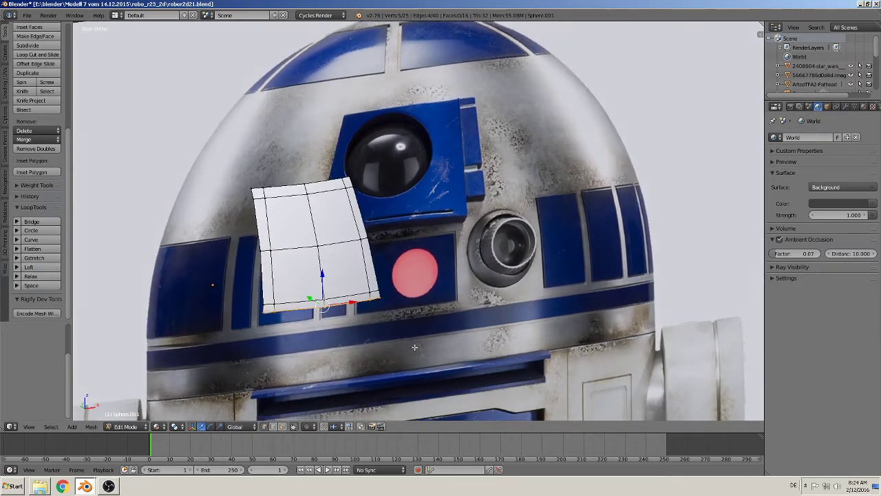
Step: Select the whole panel, extrude it in place and move the copy along Y for thickness
key(a)
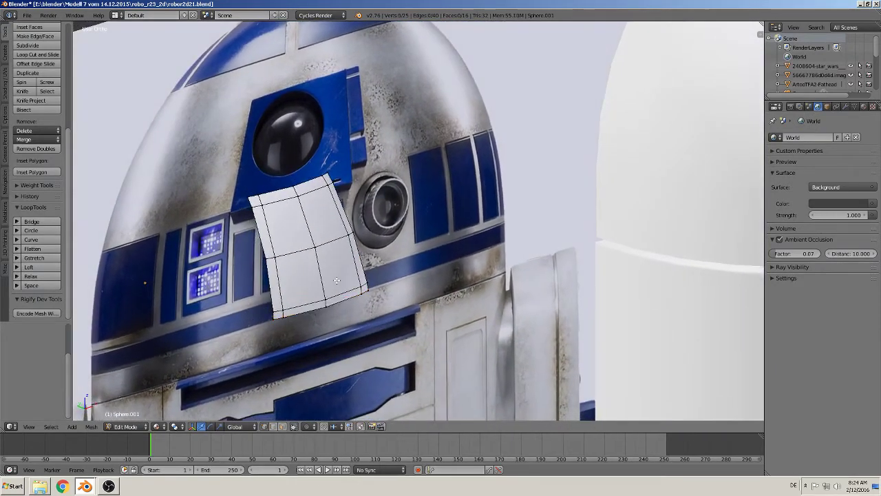
key(a)
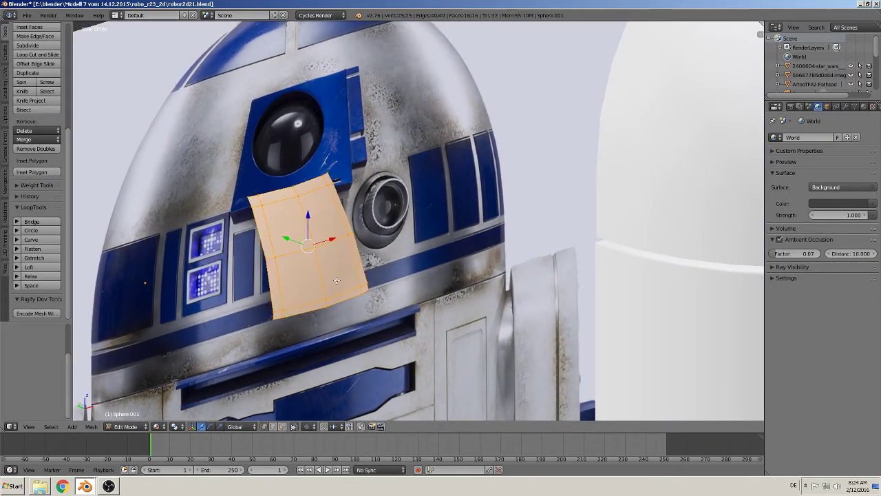
key(e)
key(Escape)
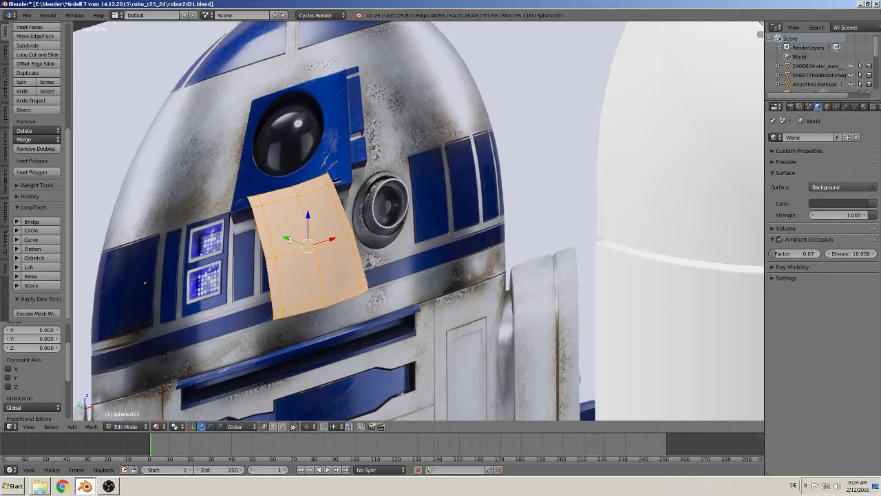
key(g)
key(y)
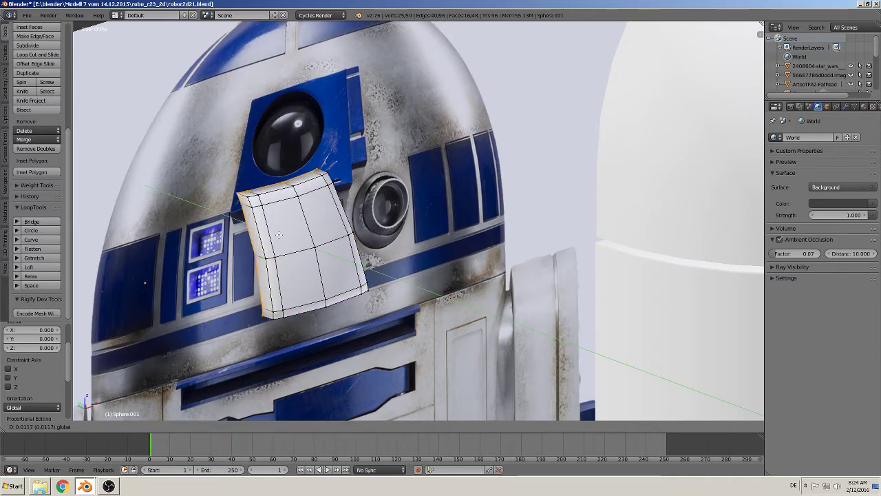
click(279, 234)
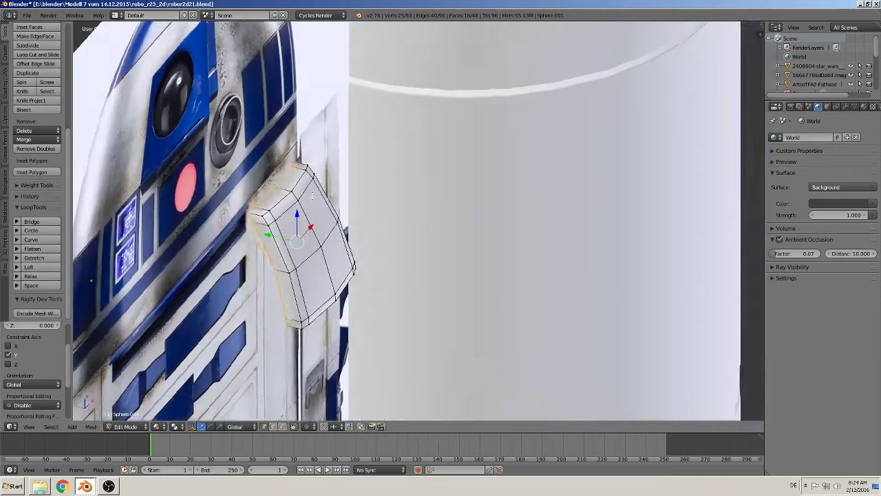
Step: Check the thickened panel in orthographic front view and from above, back in Edit Mode
middle_drag(286, 180, 324, 185)
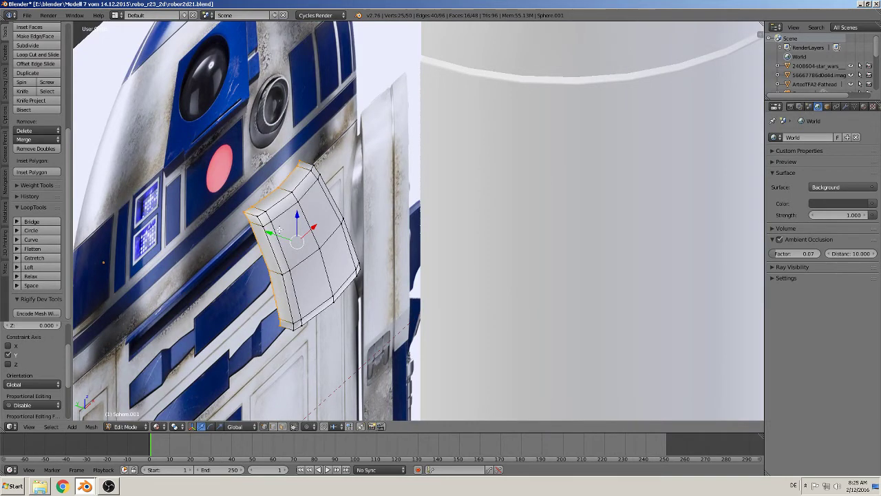
key(KP_5)
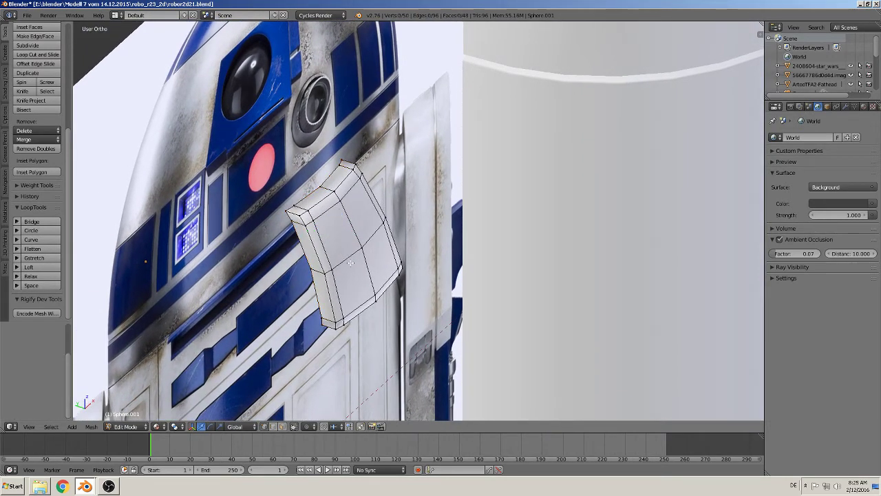
key(Tab)
key(KP_1)
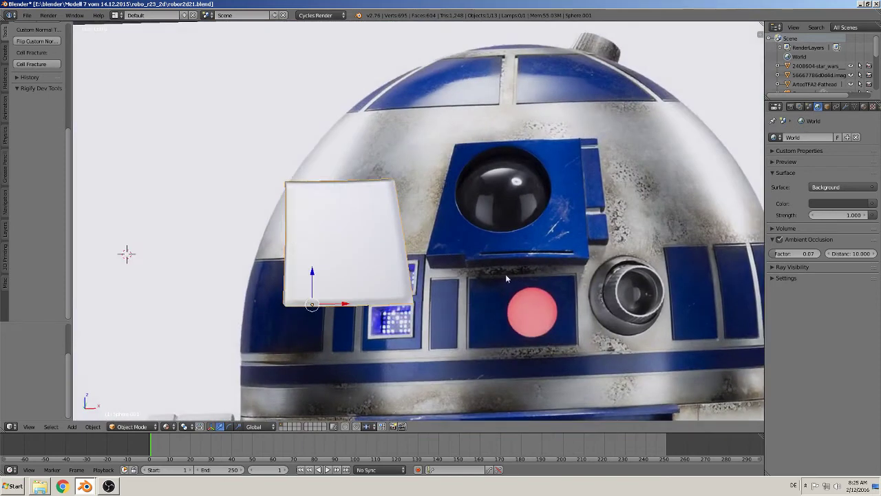
middle_drag(492, 265, 442, 249)
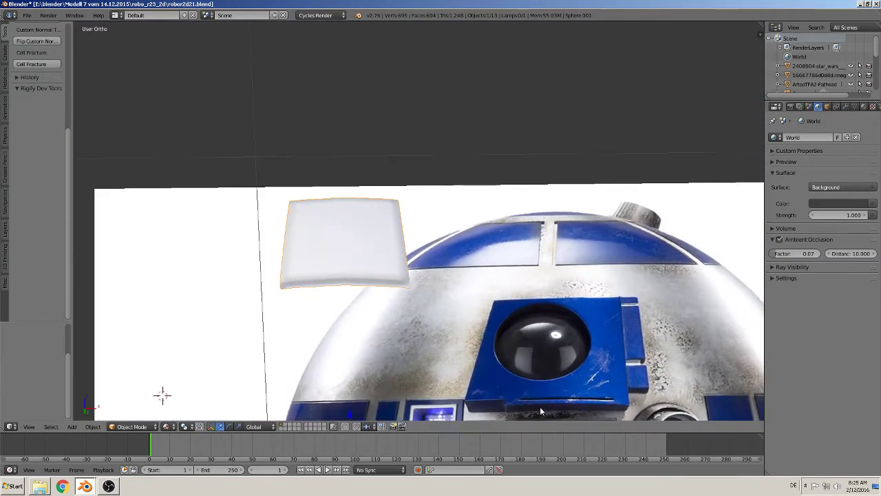
key(Tab)
middle_drag(540, 397, 368, 346)
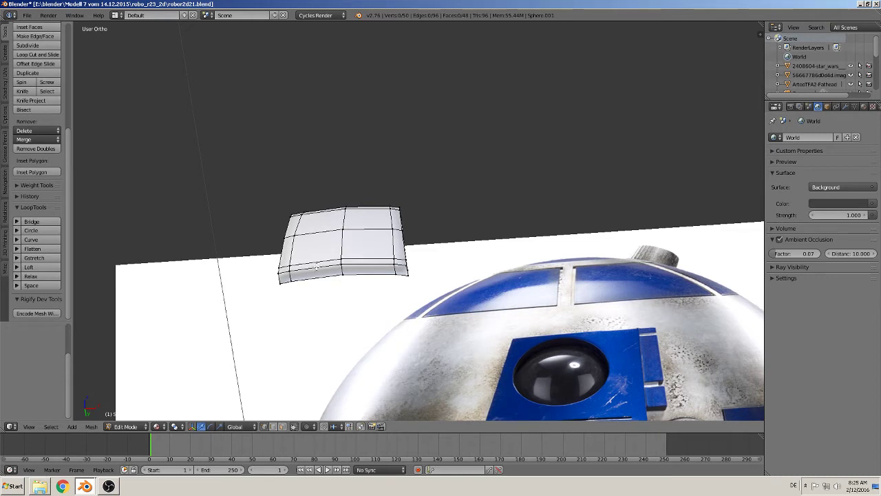
Step: Add a vertical loop cut and extrude three bottom faces slightly down along Z
key(ctrl+r)
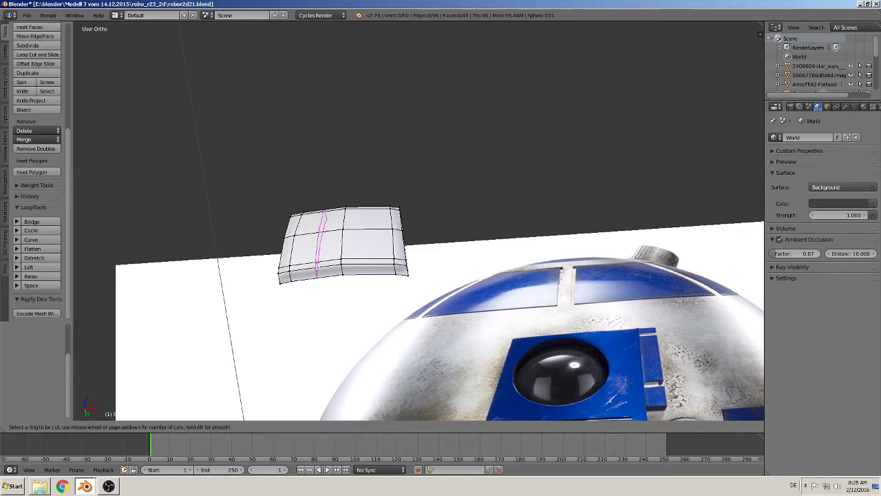
click(316, 269)
click(315, 267)
shift+middle_drag(315, 267, 272, 188)
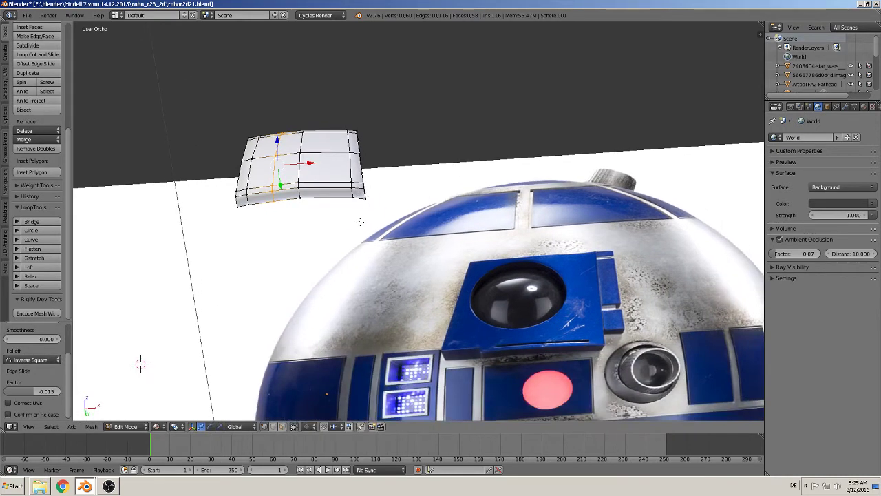
click(282, 426)
right_click(301, 199)
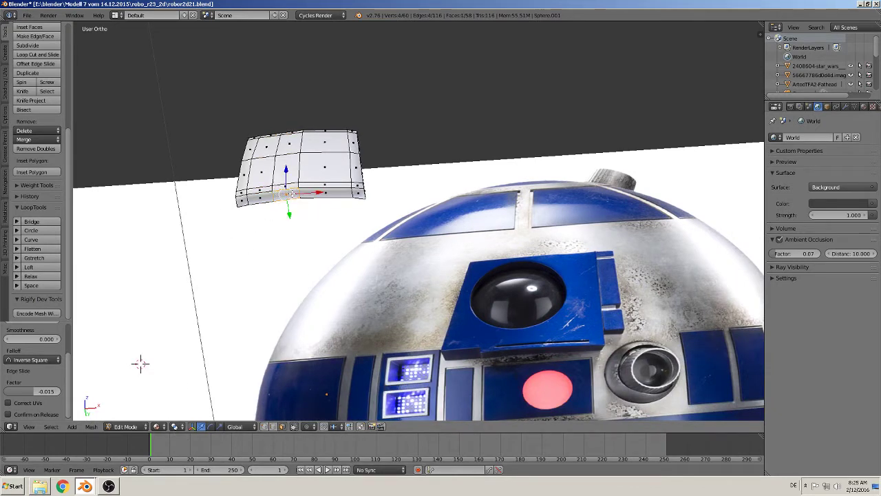
shift+right_click(342, 193)
shift+right_click(331, 194)
mouse_move(342, 193)
middle_down()
mouse_move(364, 290)
mouse_move(82, 199)
middle_up()
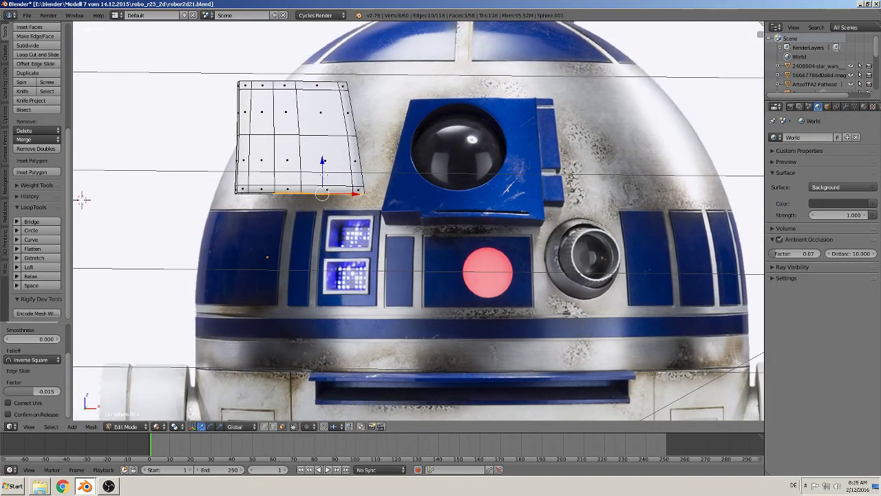
key(e)
right_click(82, 199)
key(g)
key(z)
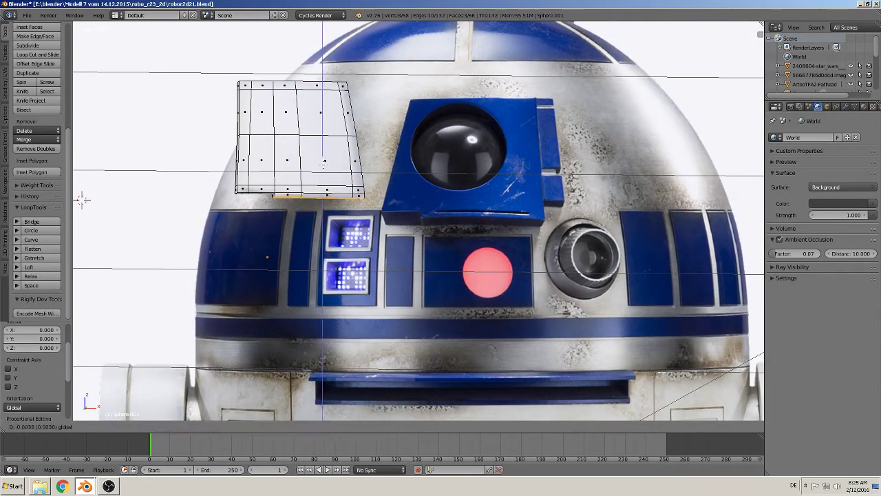
click(318, 225)
Step: Add a support loop cut through the extruded notched block
shift+middle_drag(338, 238, 447, 255)
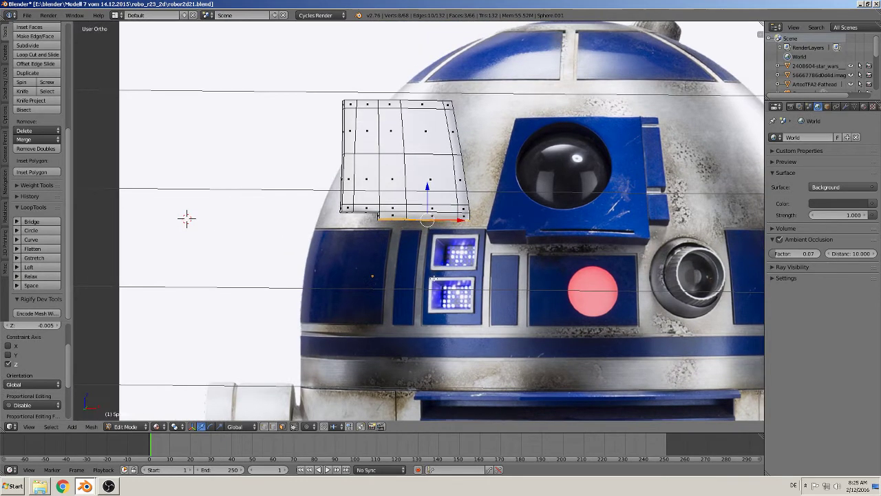
scroll(687, 277, up, 4)
shift+middle_drag(697, 246, 656, 246)
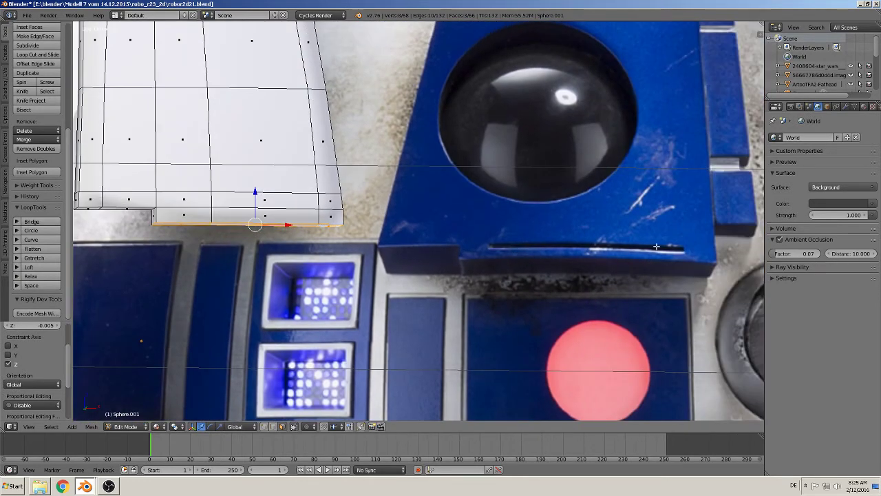
ctrl+scroll(296, 217, down, 3)
ctrl+scroll(307, 220, down, 1)
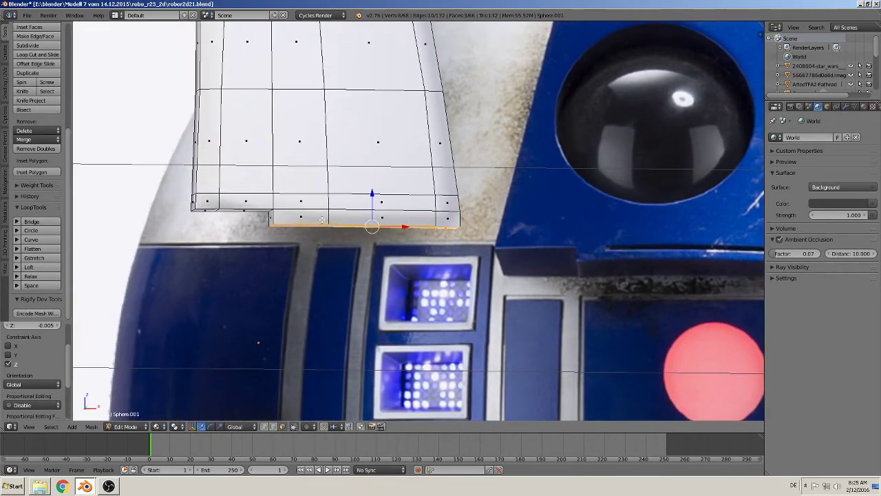
key(ctrl+r)
click(322, 219)
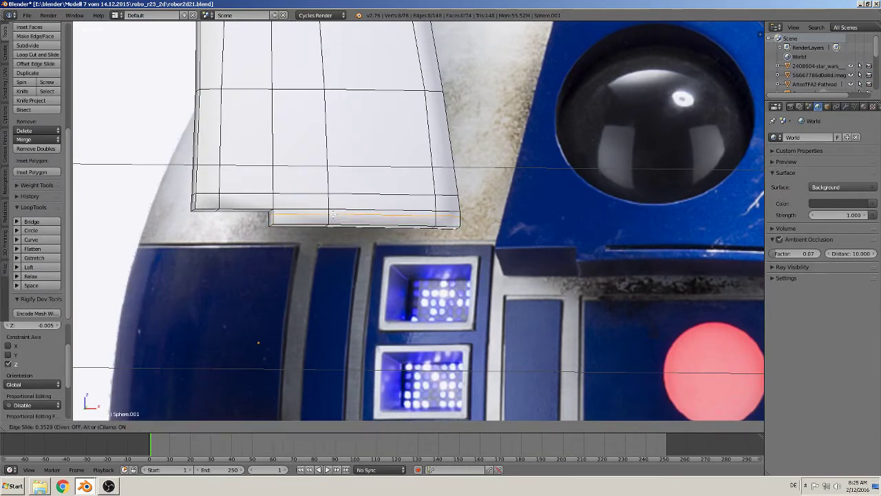
click(332, 215)
Step: Extrude the block's end face and push it slightly outward along Y
shift+middle_drag(436, 241, 353, 250)
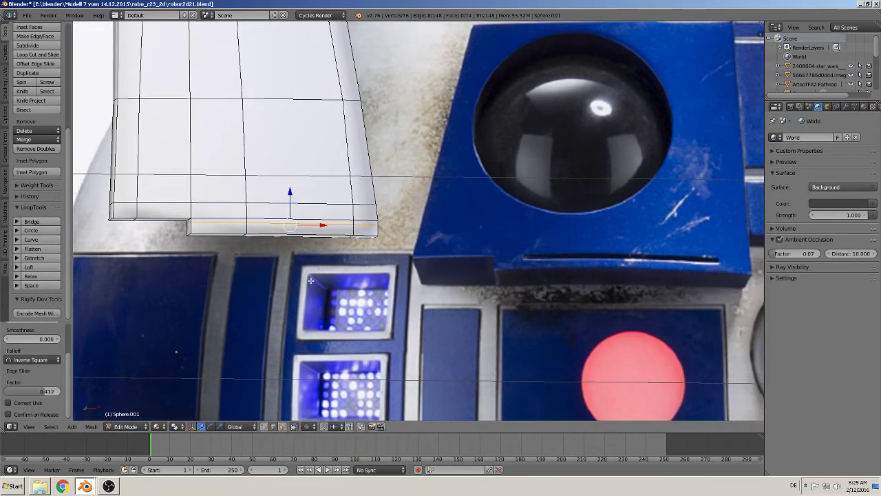
click(274, 426)
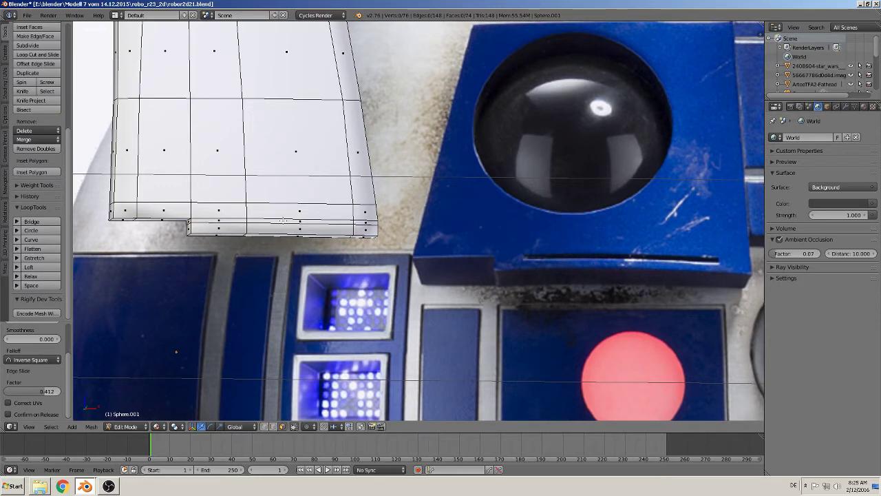
shift+click(284, 217)
middle_drag(308, 253, 369, 314)
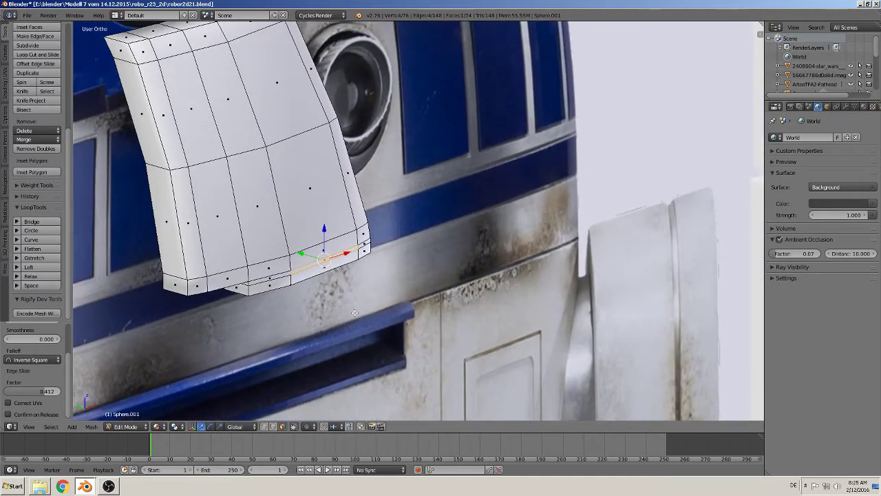
key(e)
right_click(303, 267)
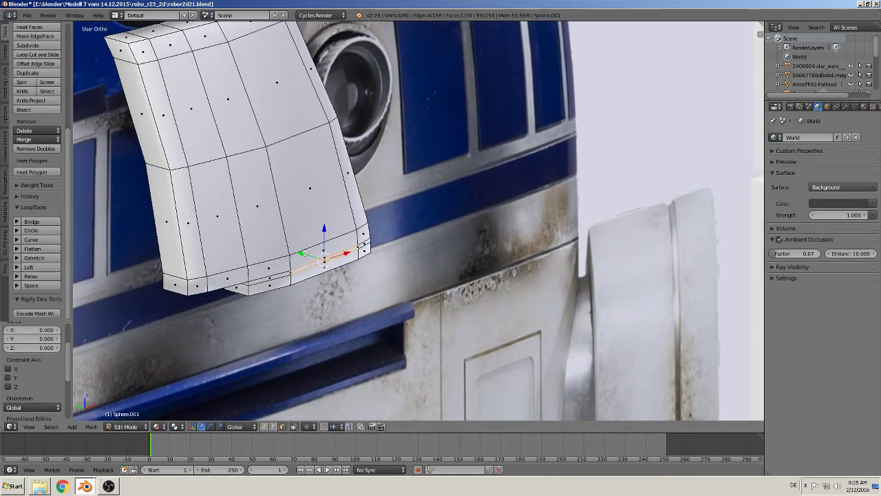
drag(300, 253, 291, 251)
Step: Edge-slide the existing loop to 0.931, close to the block's bottom edge
key(Tab)
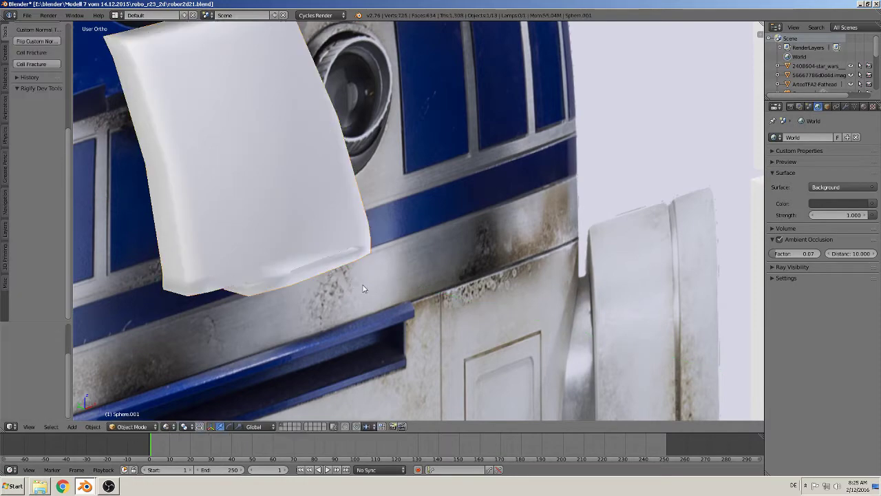
mouse_move(315, 260)
middle_down()
mouse_move(306, 277)
mouse_move(248, 291)
mouse_move(280, 281)
middle_up()
key(Tab)
scroll(266, 284, up, 2)
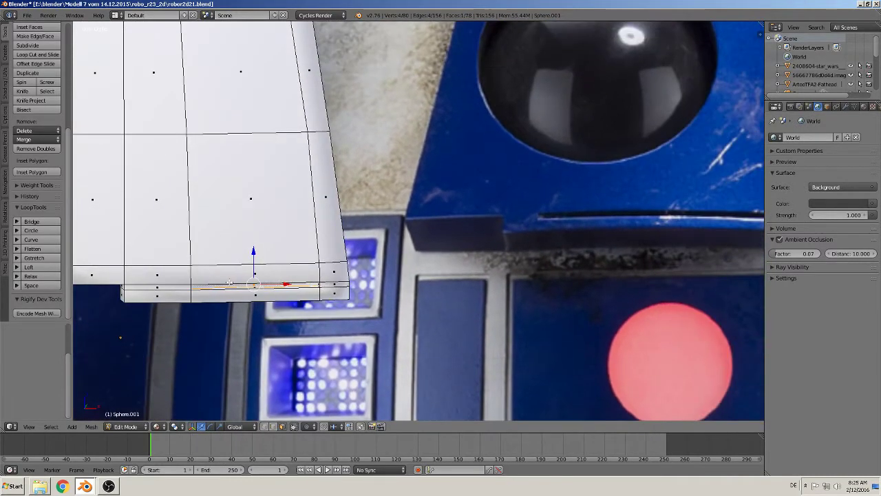
scroll(281, 281, up, 1)
scroll(296, 264, up, 1)
scroll(323, 242, up, 1)
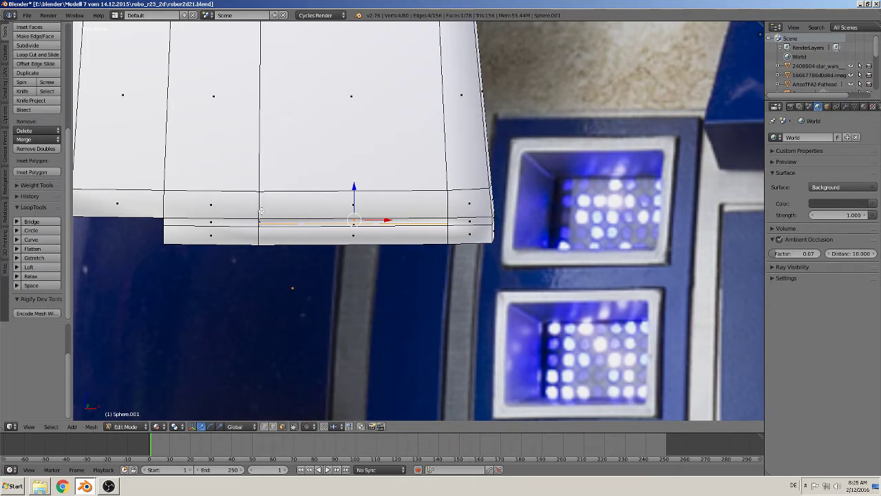
key(g)
key(g)
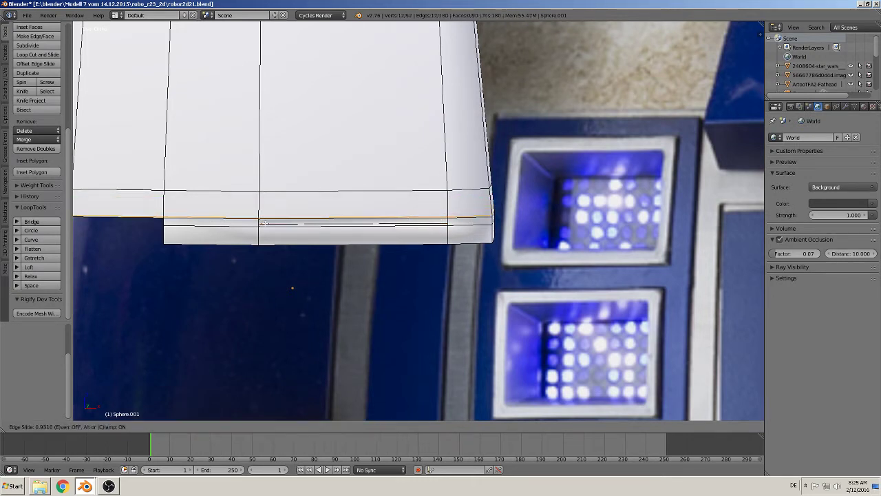
click(264, 222)
Step: Add another support loop near the bottom and check the smoothed result in Object Mode
key(ctrl+r)
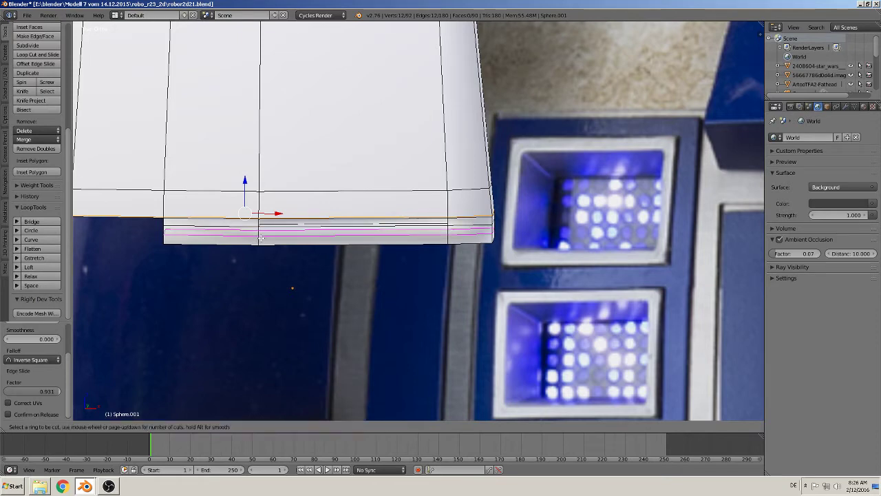
click(262, 234)
scroll(264, 229, down, 2)
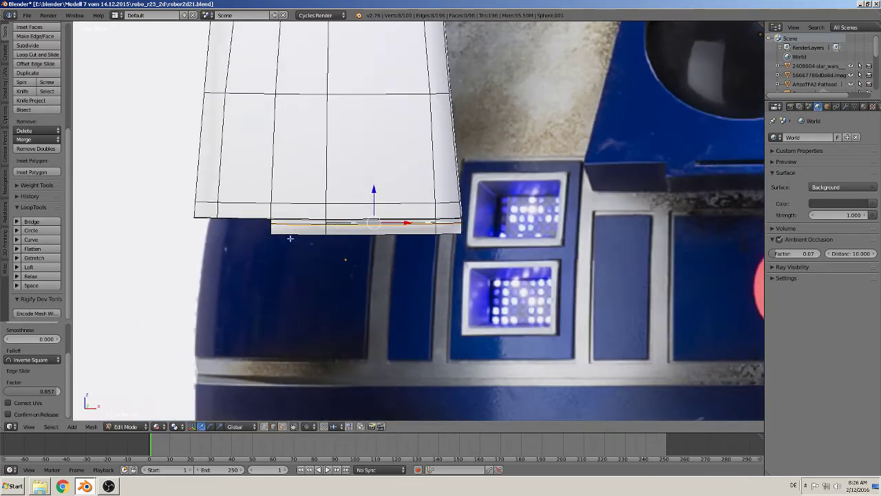
key(Tab)
scroll(324, 289, up, 1)
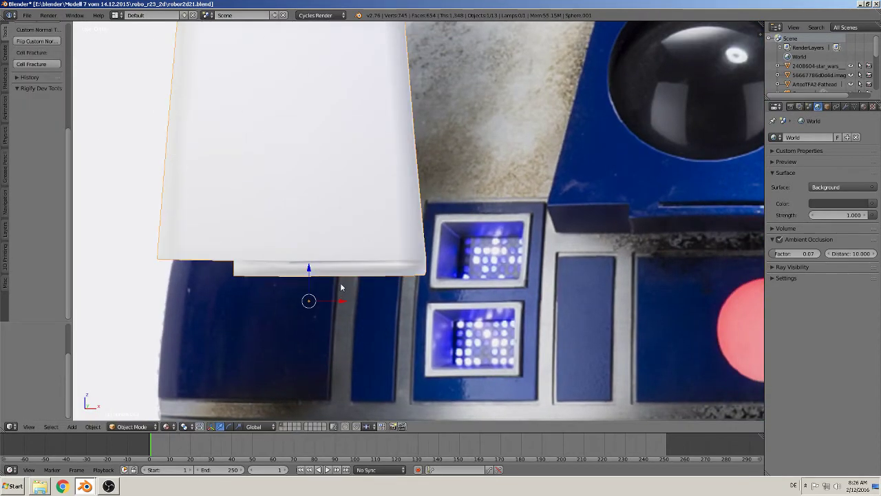
key(Tab)
scroll(288, 275, up, 2)
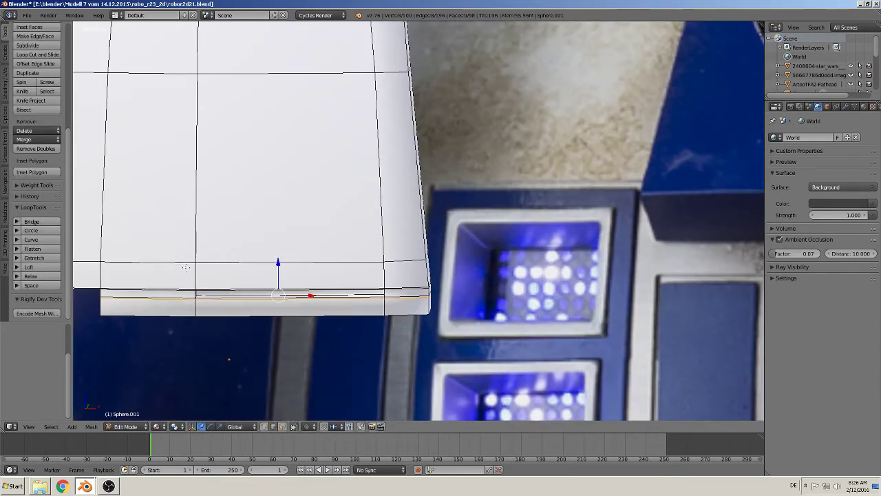
Step: Add vertical and horizontal support loops across the panel and one slid near its right edge
key(ctrl+r)
click(186, 265)
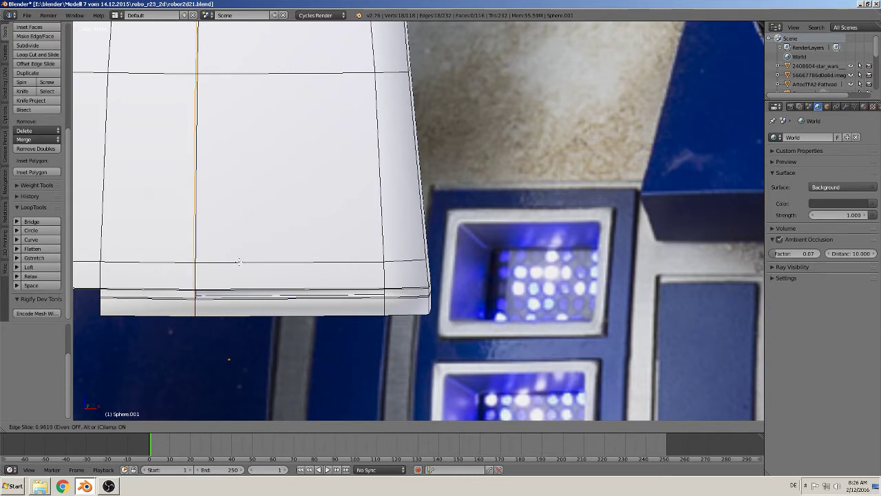
click(262, 267)
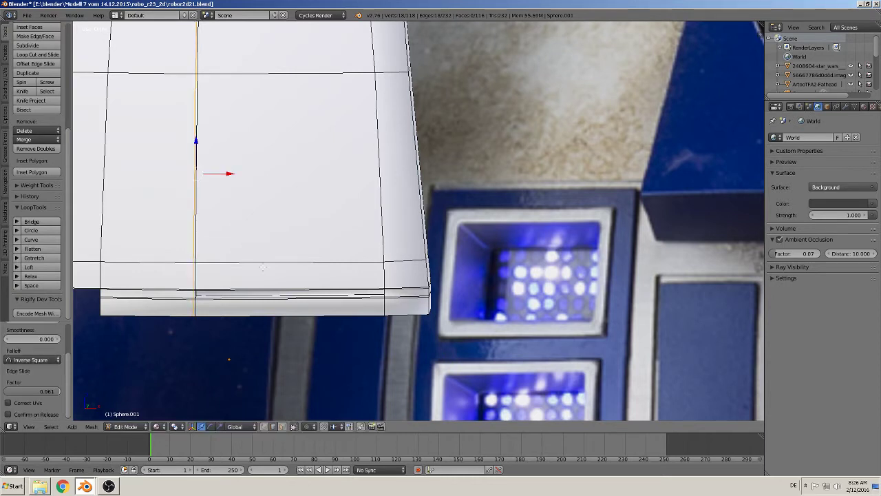
key(ctrl+r)
click(399, 239)
click(400, 238)
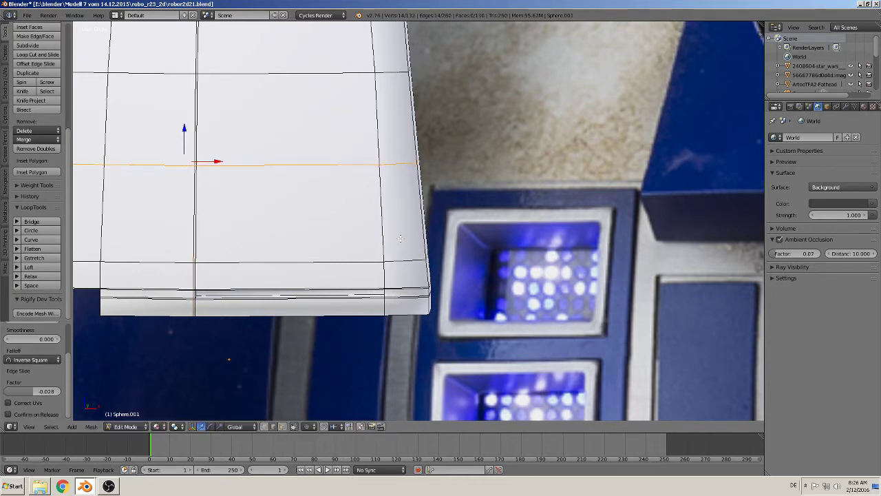
key(ctrl+r)
click(405, 263)
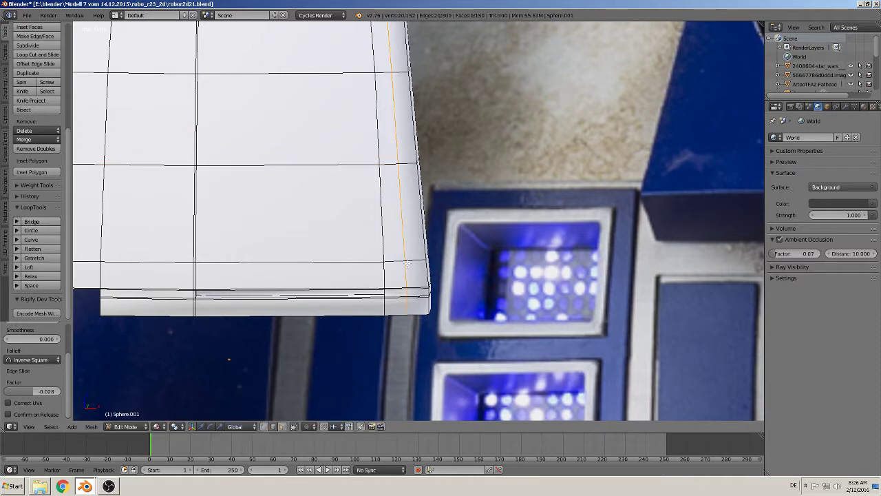
click(388, 262)
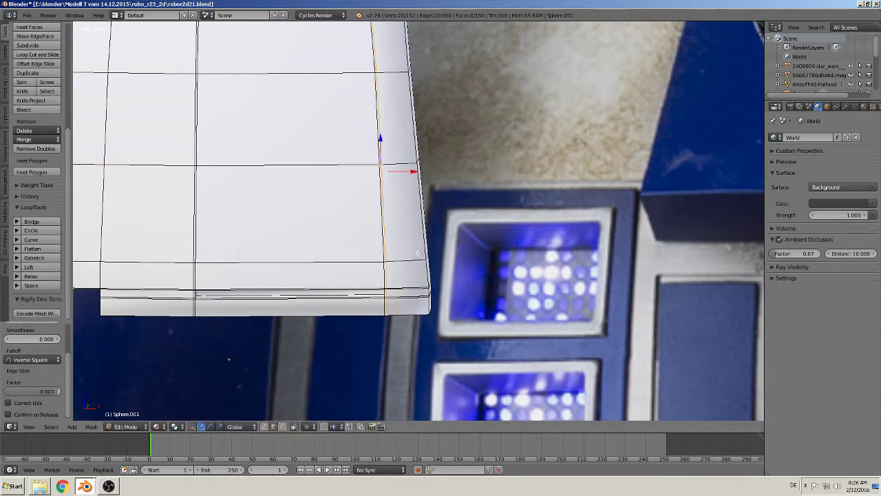
Step: Cut more support loops hugging the panel's right edge, left edge and bottom face
key(ctrl+r)
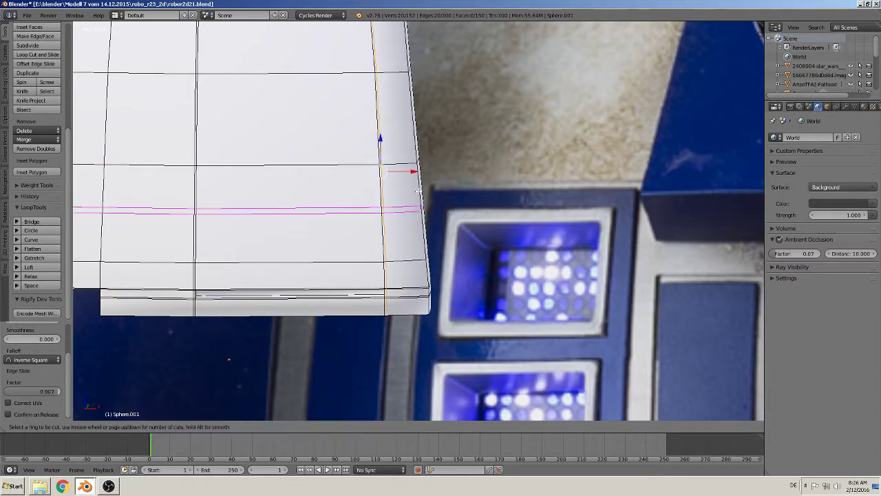
click(415, 168)
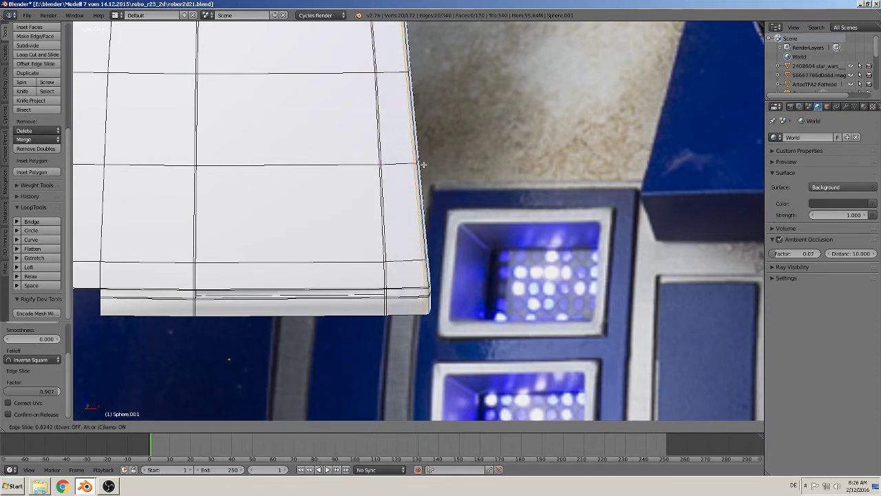
click(423, 164)
shift+middle_drag(423, 165, 695, 192)
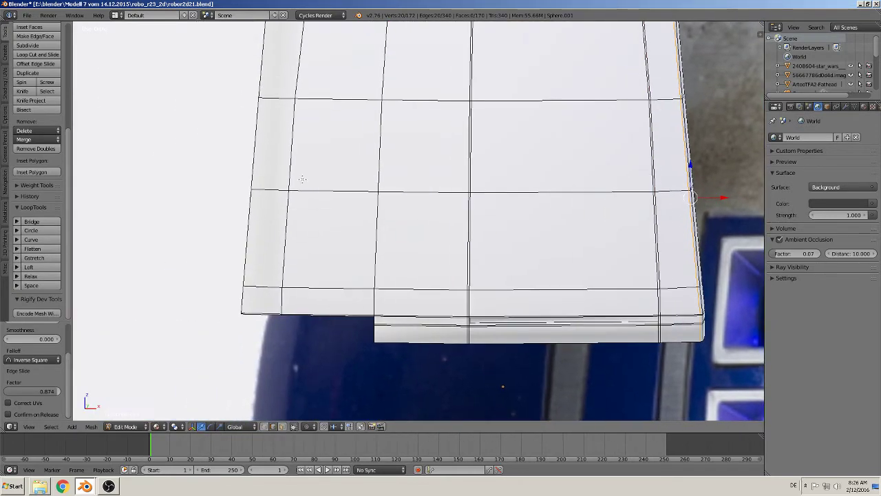
key(ctrl+r)
click(262, 193)
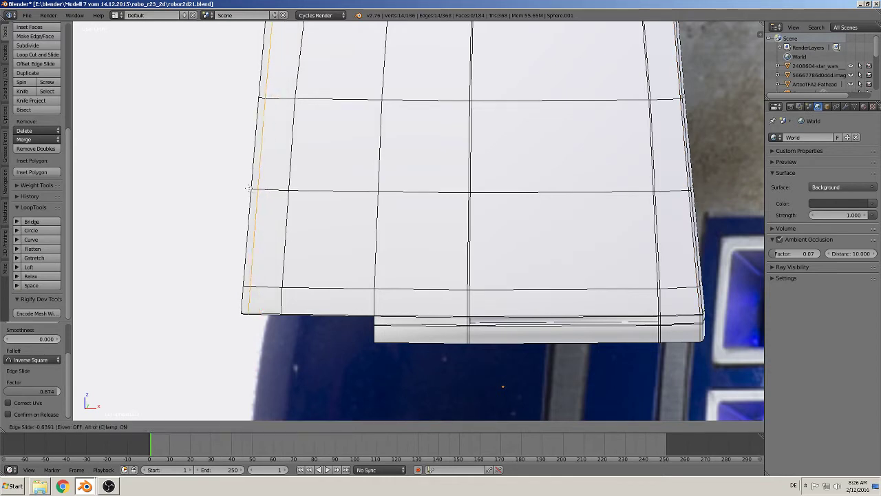
click(363, 159)
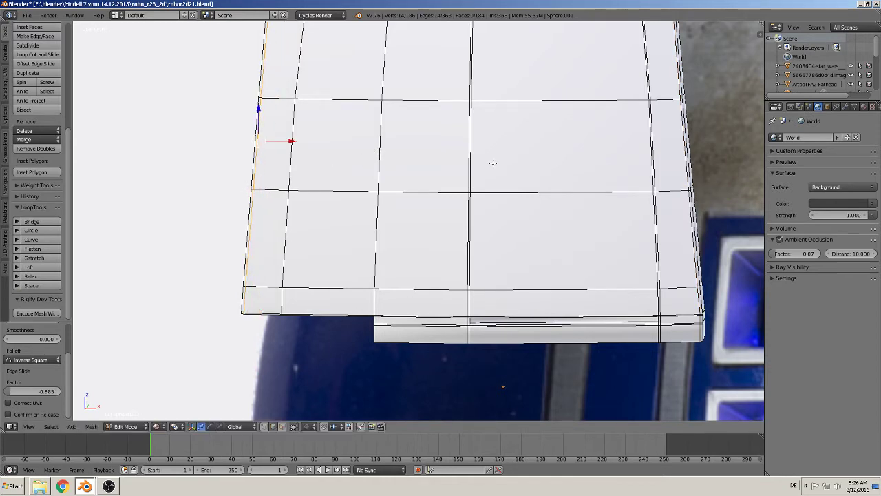
key(ctrl+r)
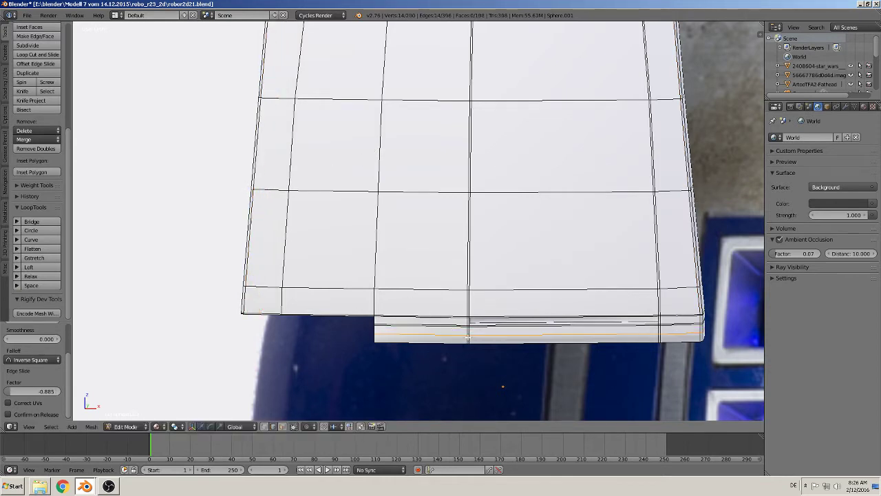
click(466, 338)
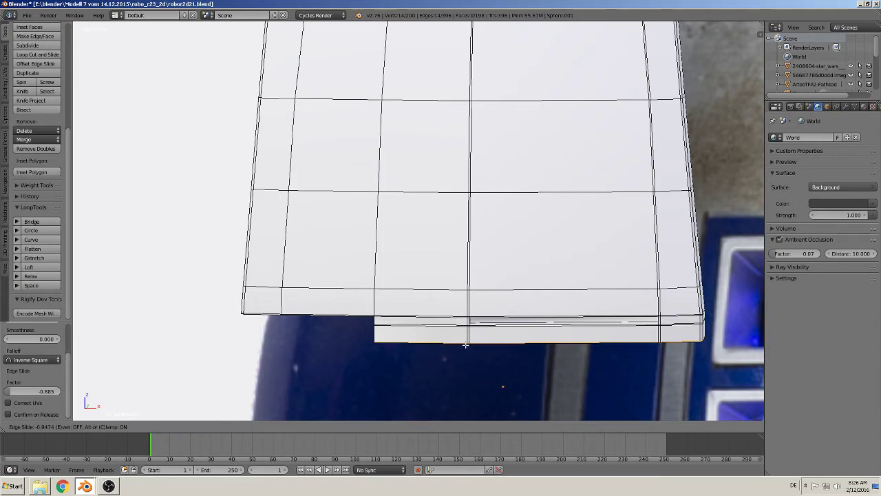
click(466, 342)
Step: Add the final support loops along the panel's top face, left side and upper border
middle_drag(432, 148, 297, 299)
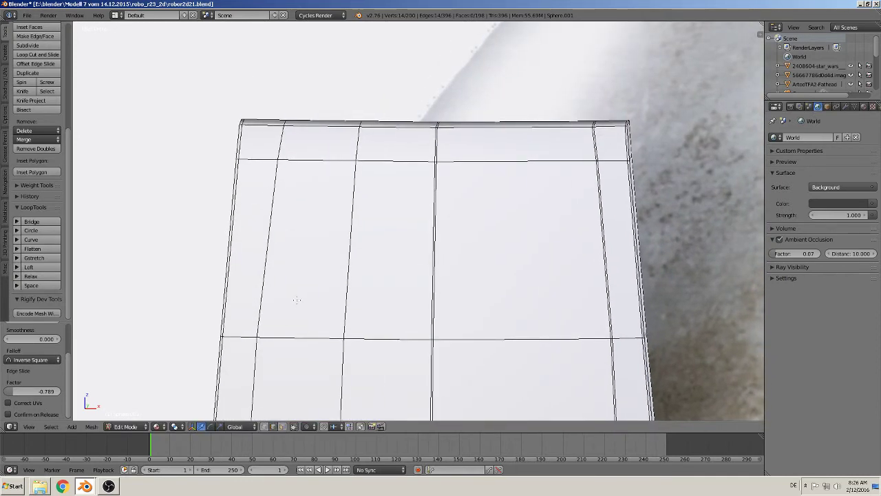
key(ctrl+r)
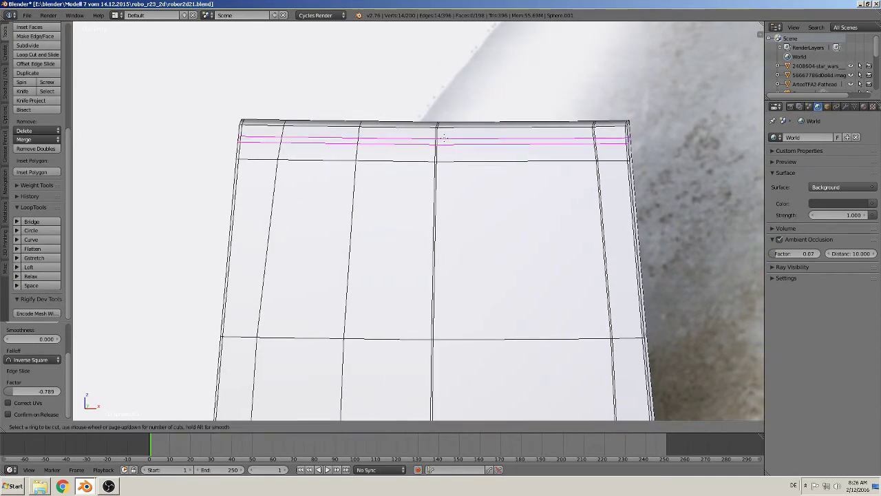
click(445, 138)
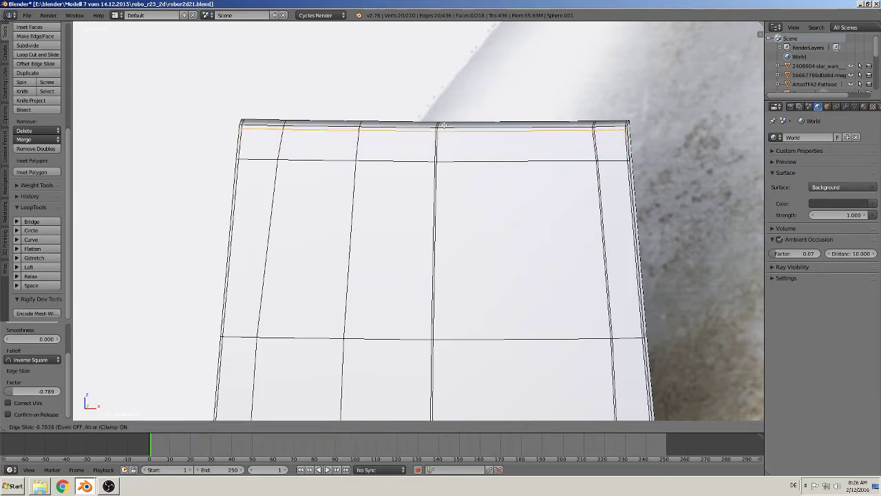
click(446, 124)
middle_drag(466, 165, 434, 155)
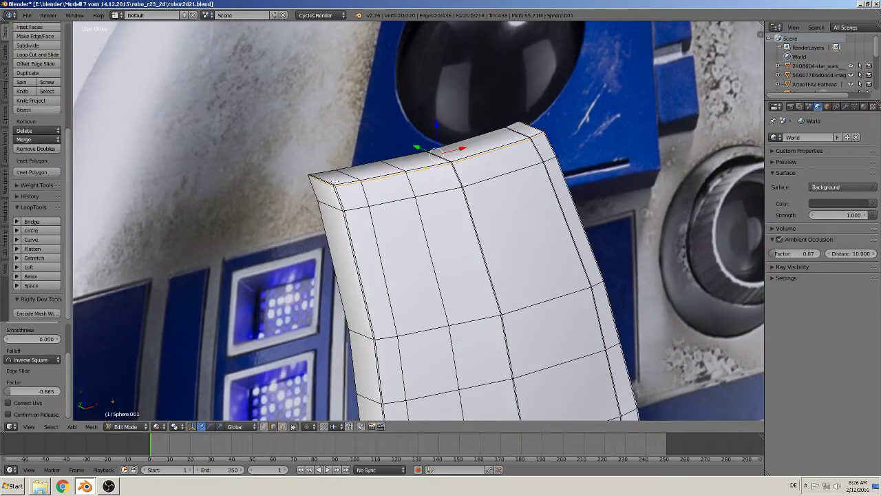
key(ctrl+r)
click(323, 180)
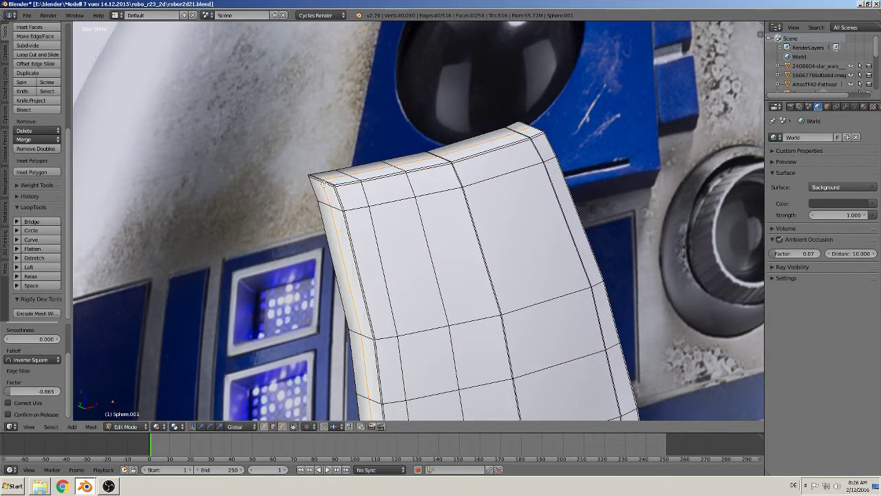
click(323, 180)
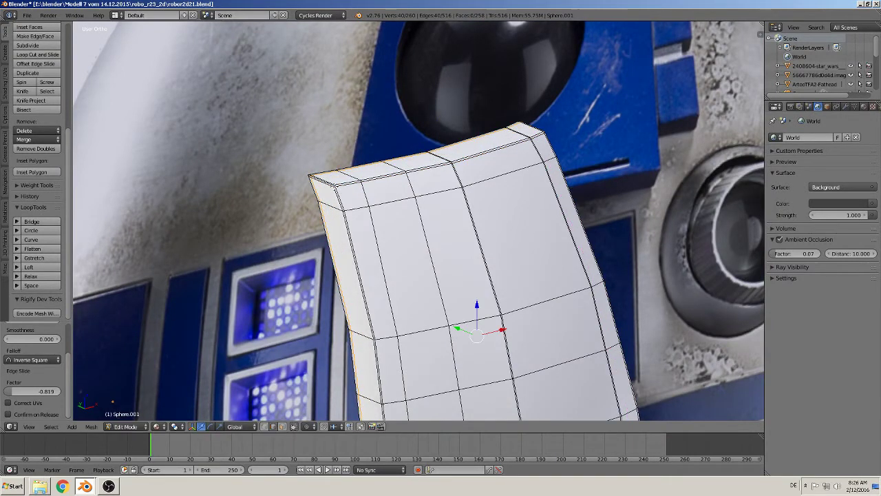
key(ctrl+r)
click(336, 182)
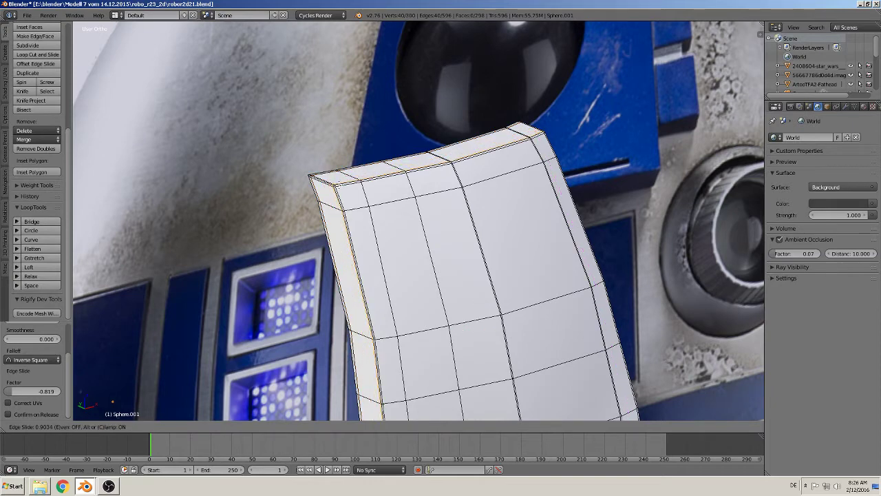
click(336, 181)
scroll(519, 306, down, 3)
Step: Return to Object Mode, inspect the panel against R2-D2's head from several angles, then re-enter Edit Mode
scroll(519, 305, down, 2)
key(Tab)
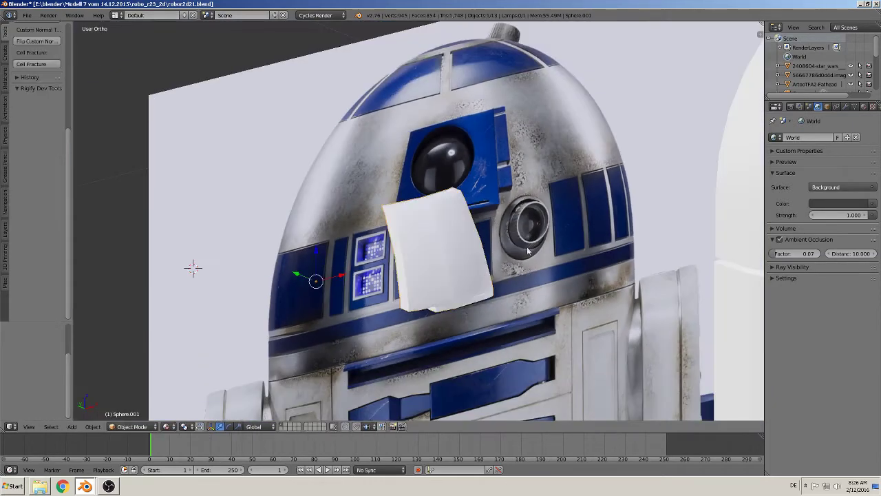
scroll(519, 306, up, 2)
middle_drag(519, 305, 413, 256)
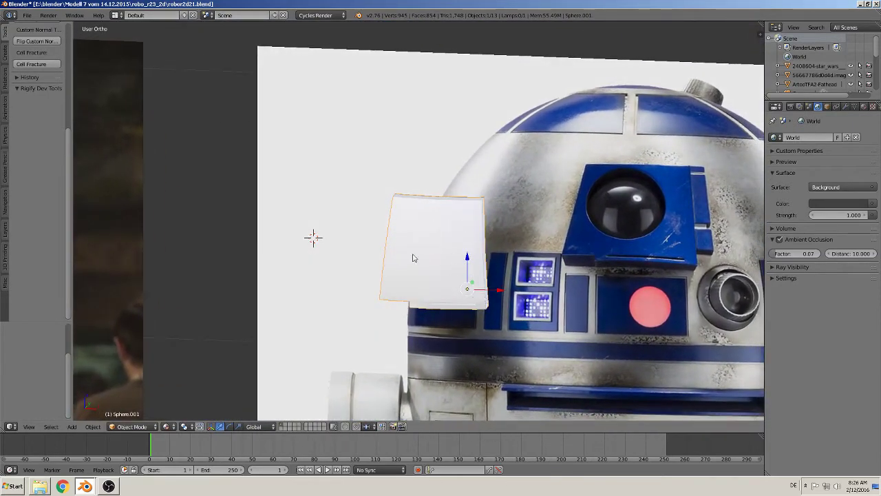
shift+middle_drag(549, 327, 424, 298)
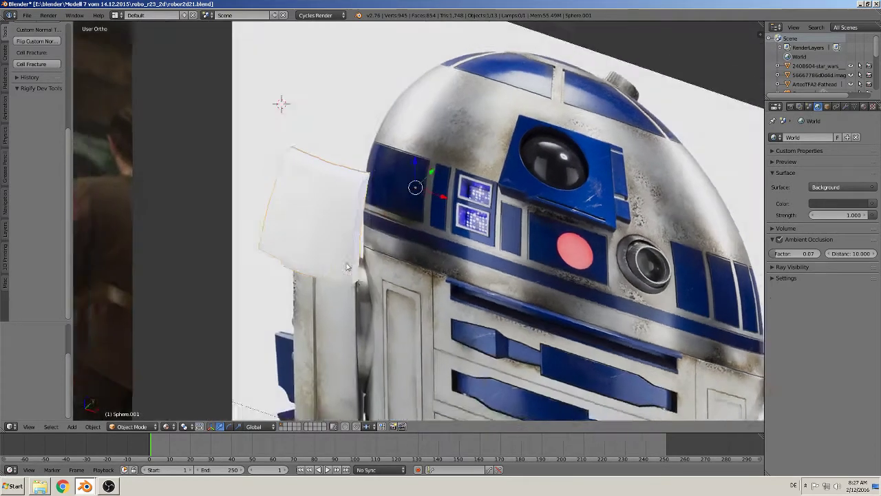
middle_drag(487, 227, 353, 239)
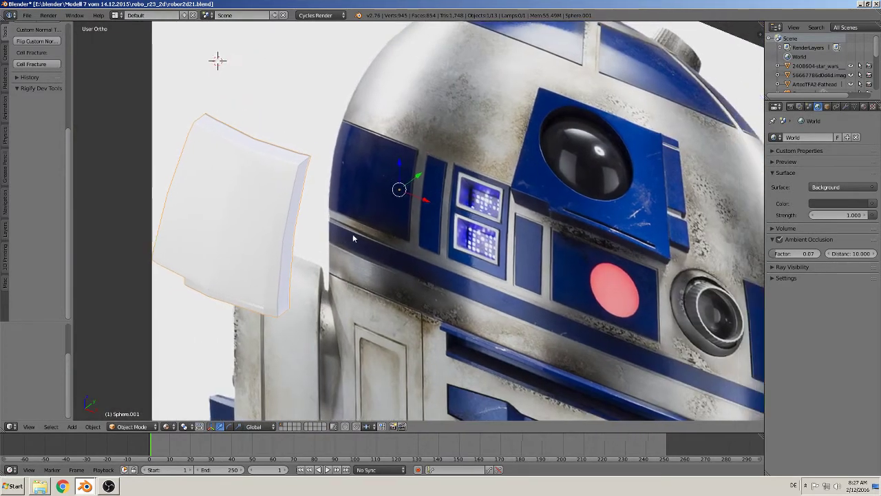
scroll(349, 228, up, 1)
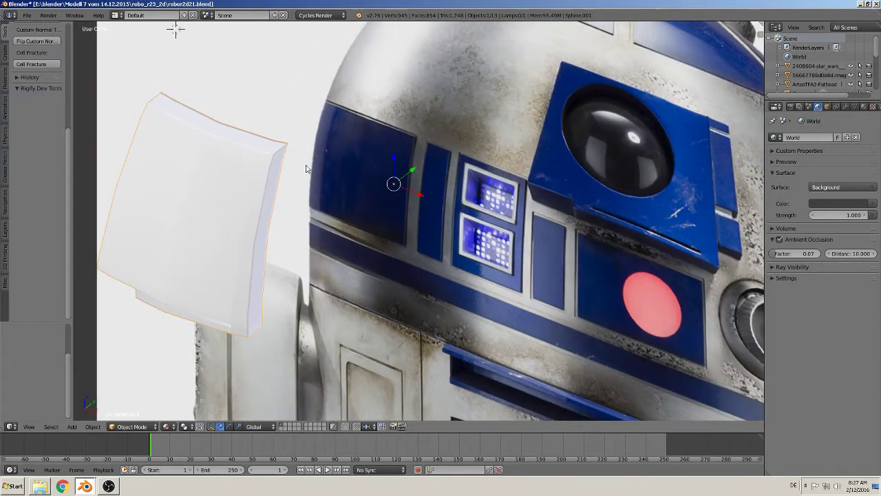
key(Tab)
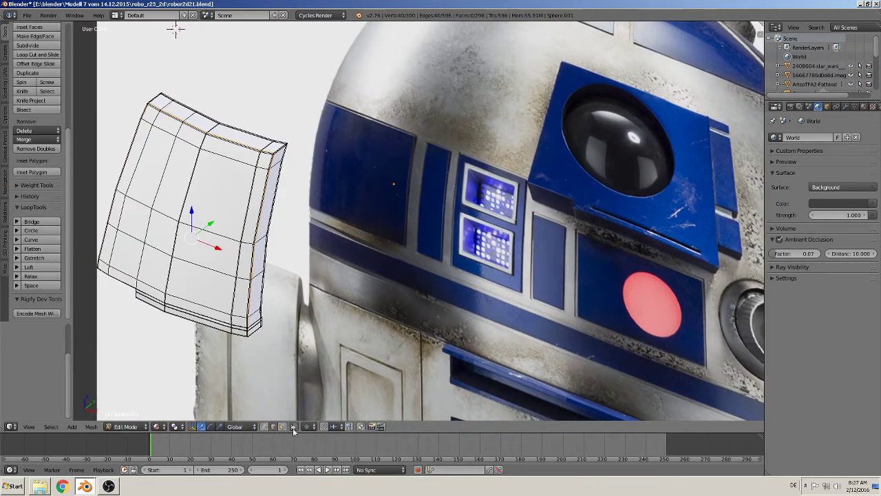
Step: Deselect all, then extrude the three right-side strip faces outward along X into a side block
key(a)
right_click(275, 157)
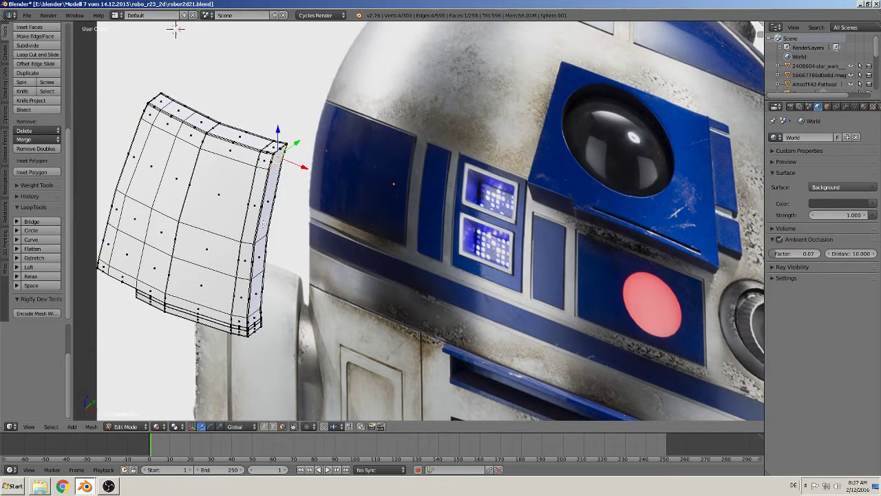
shift+right_click(262, 224)
shift+right_click(261, 260)
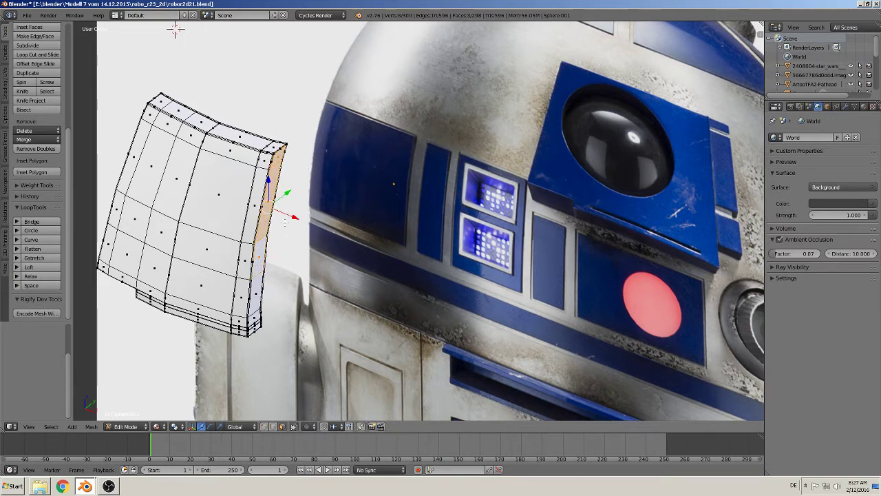
key(e)
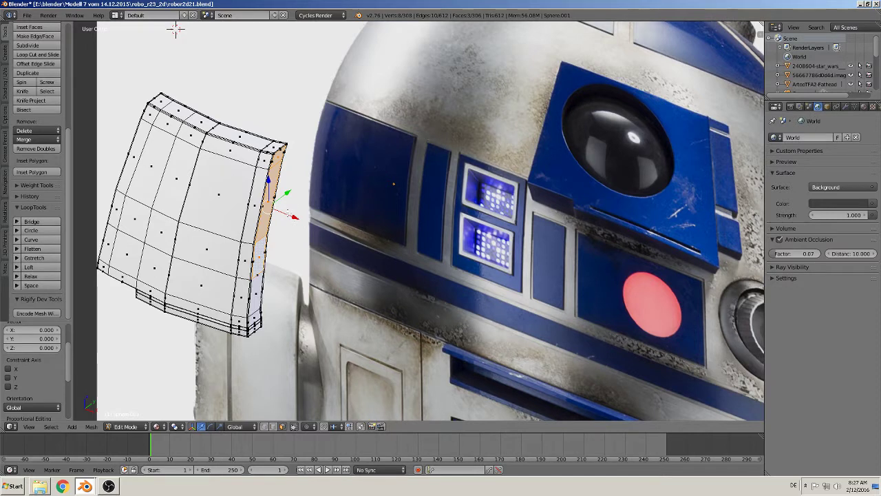
click(305, 227)
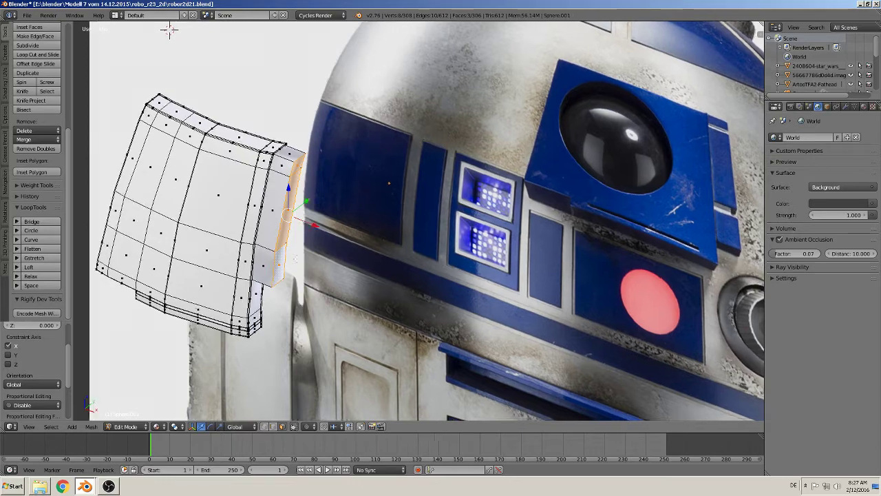
Step: In front orthographic view, cut a horizontal loop across the panel's upper part
key(KP_1)
shift+middle_drag(527, 162, 595, 150)
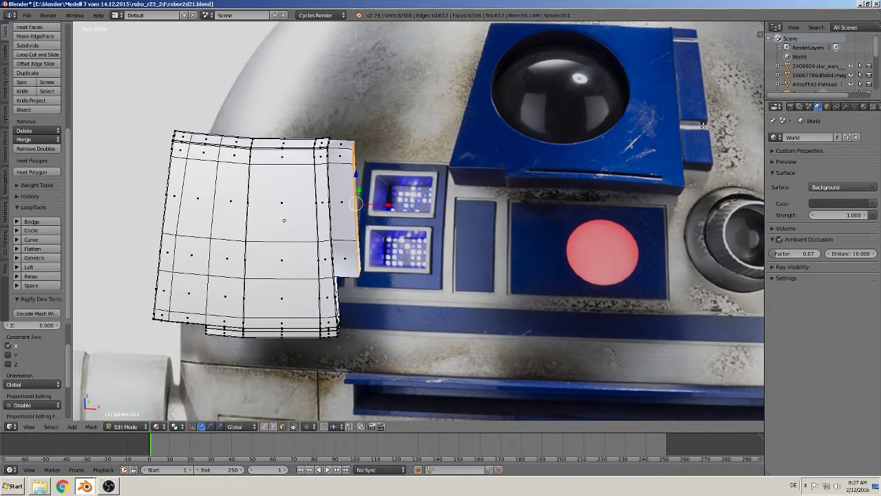
scroll(348, 237, down, 1)
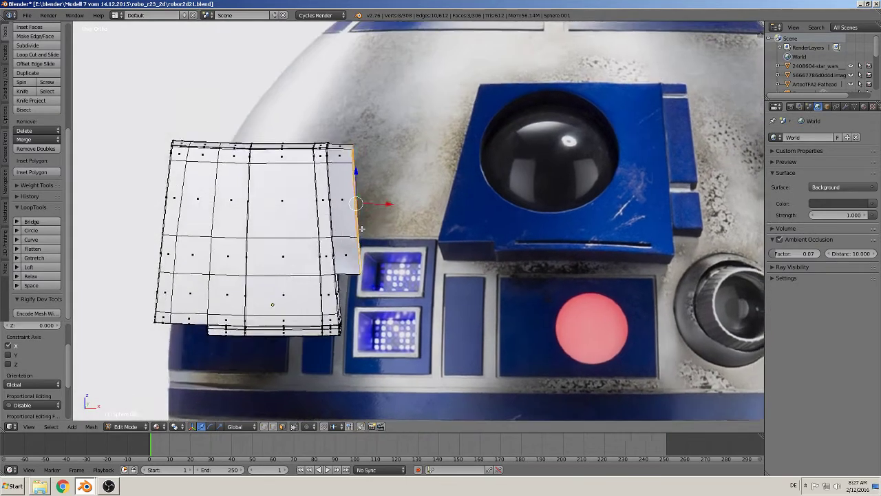
scroll(351, 236, down, 2)
shift+scroll(363, 234, up, 1)
scroll(369, 245, up, 1)
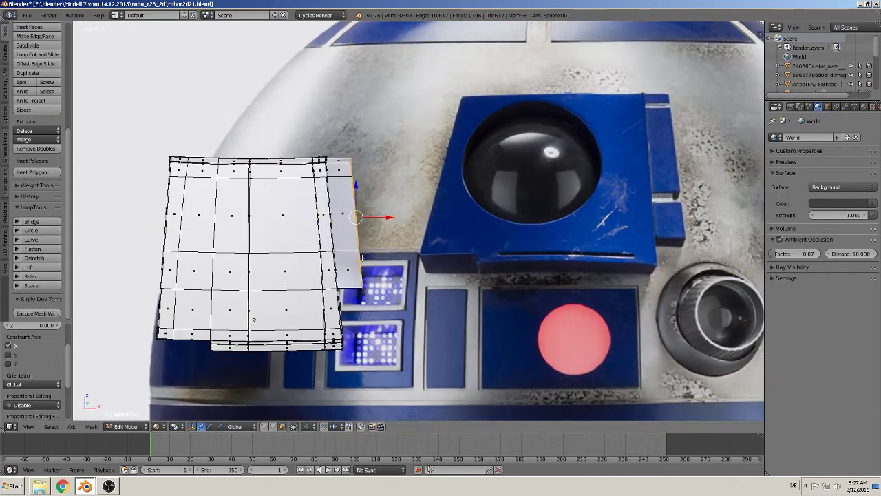
key(ctrl+r)
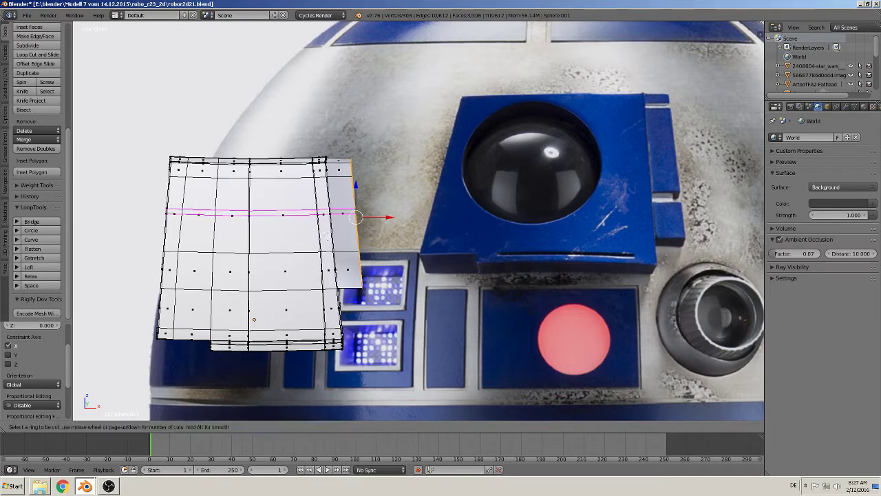
click(325, 234)
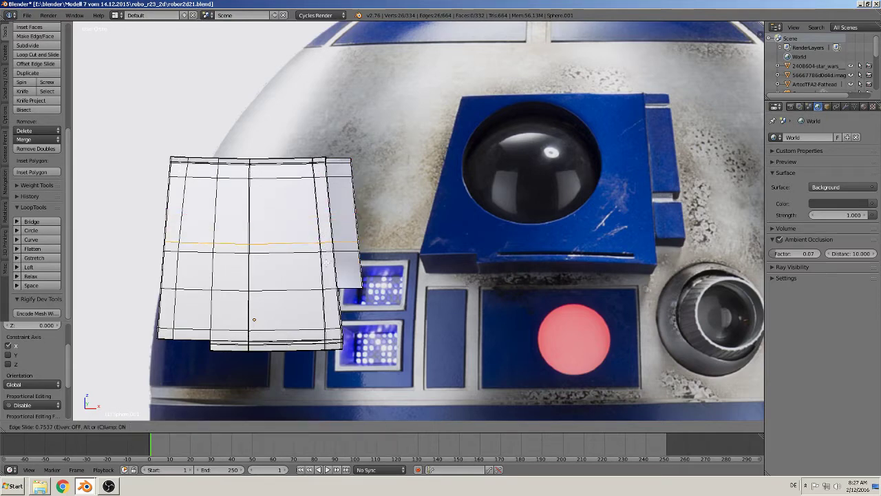
Step: Confirm the horizontal loop's position and zoom in on the side block
click(326, 260)
scroll(351, 266, up, 1)
ctrl+scroll(482, 248, down, 1)
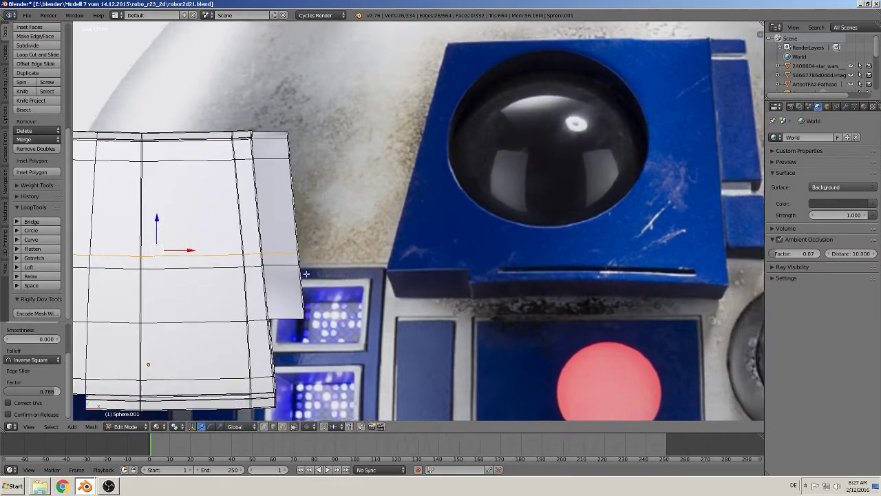
ctrl+scroll(619, 220, down, 1)
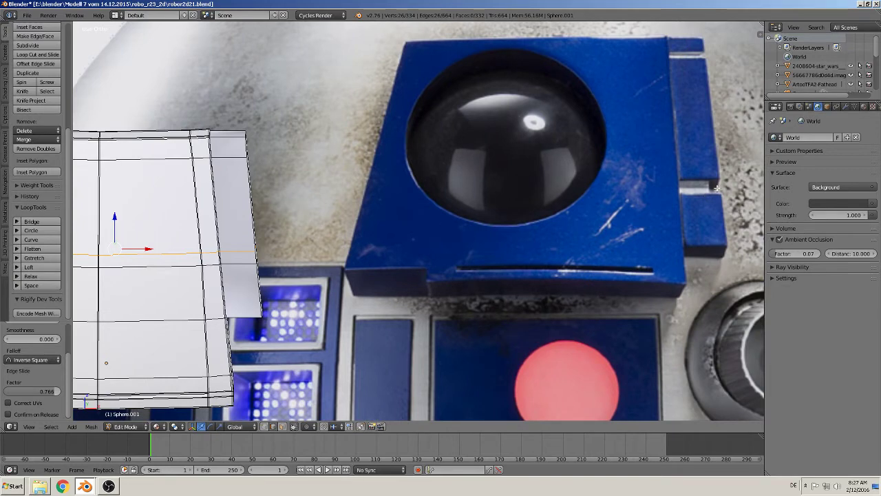
scroll(276, 266, up, 1)
ctrl+scroll(358, 261, up, 1)
scroll(435, 256, up, 2)
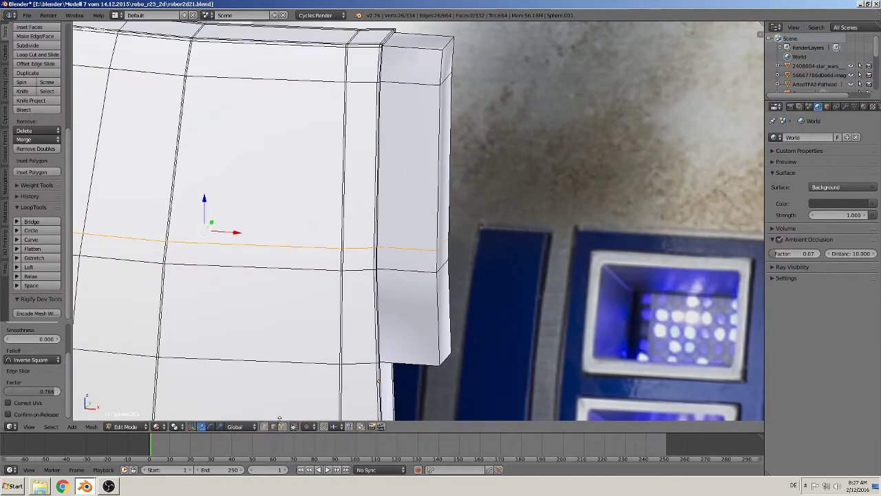
Step: Select the middle vertices of the side block and delete their edges to split it with a gap
right_click(440, 261)
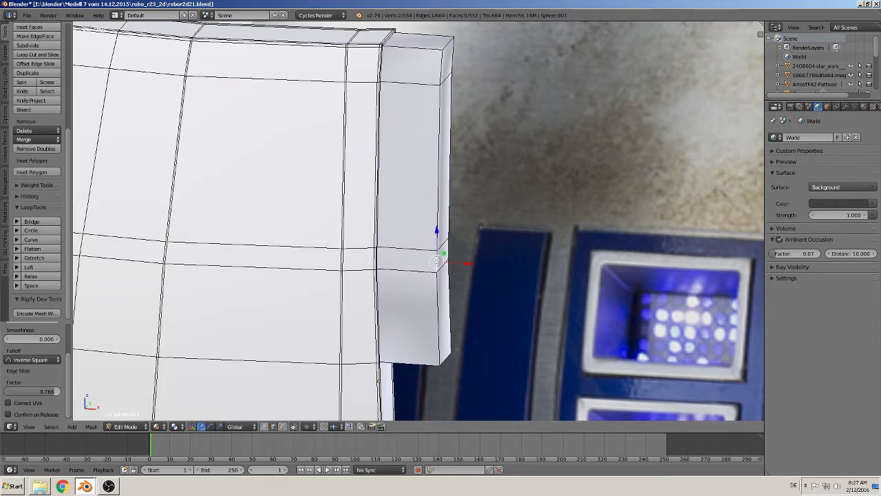
middle_drag(440, 262, 467, 254)
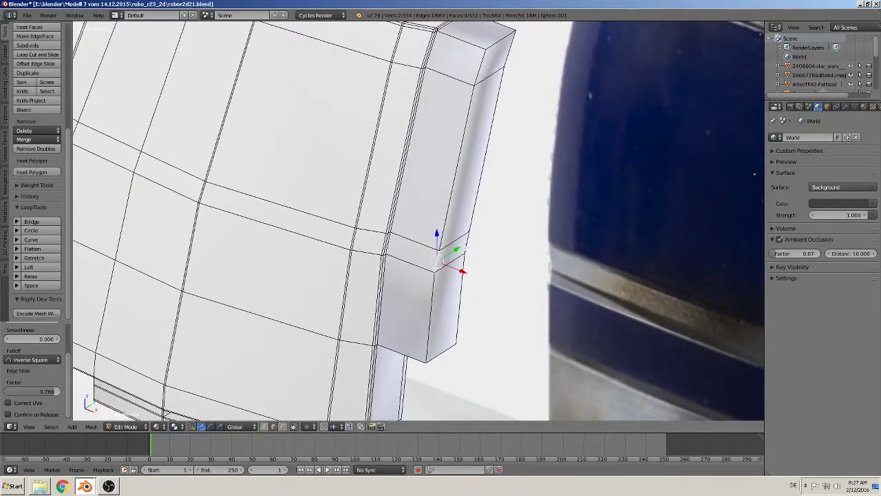
shift+right_click(468, 235)
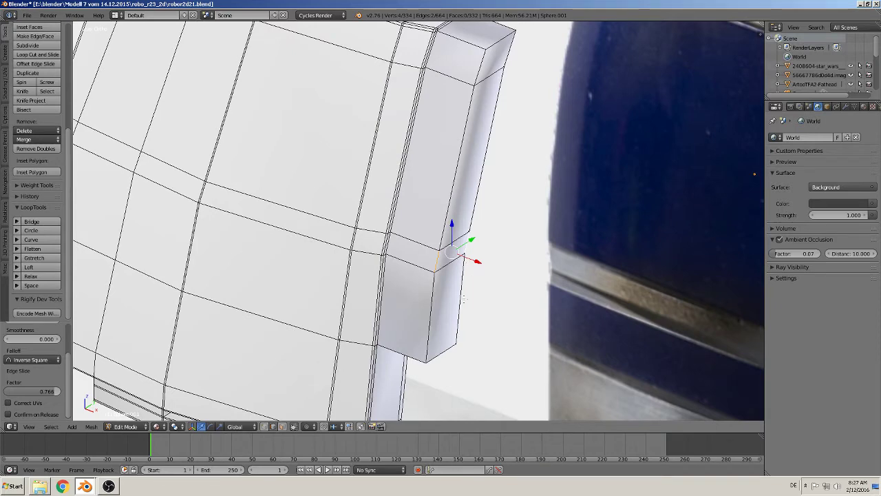
key(x)
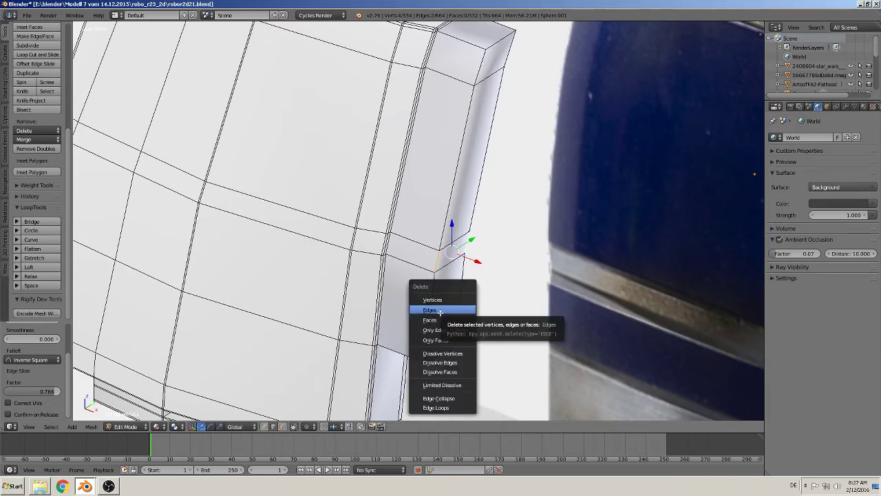
click(439, 311)
mouse_move(439, 311)
middle_down()
mouse_move(443, 276)
mouse_move(528, 276)
mouse_move(449, 291)
middle_up()
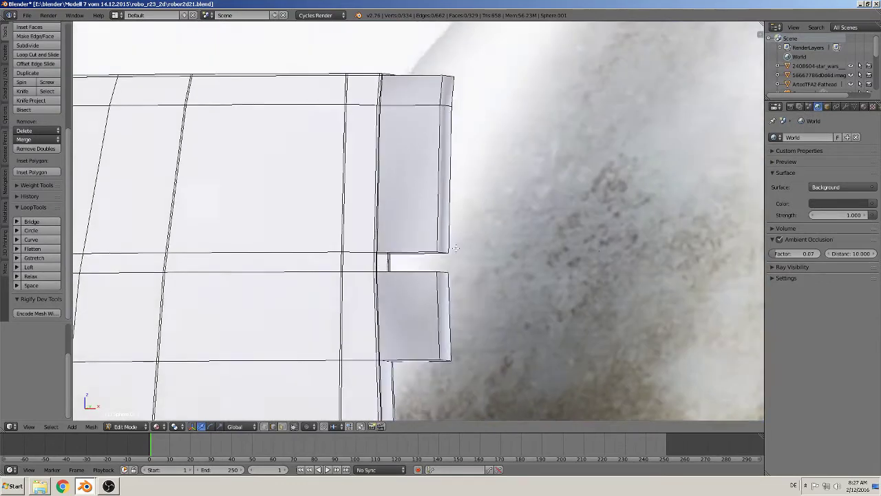
Step: Fill the first two open walls of the notch with faces between opposite edges
middle_drag(449, 262, 414, 259)
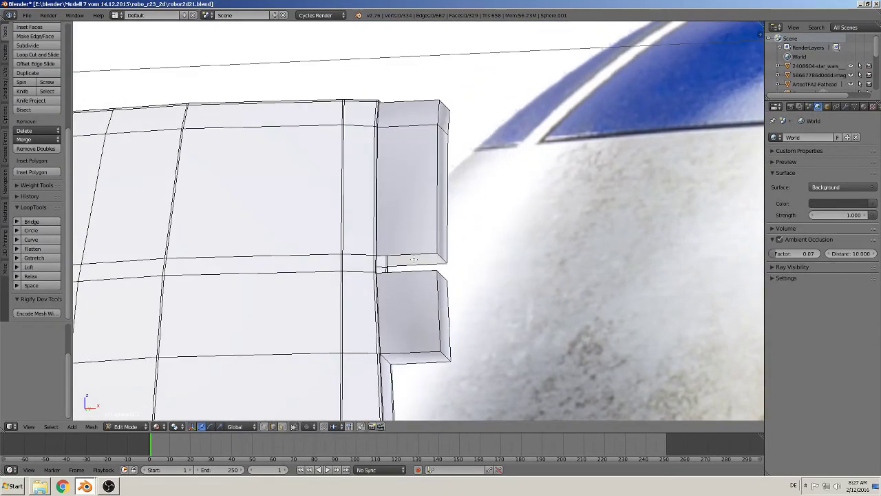
right_click(413, 252)
right_click(420, 269)
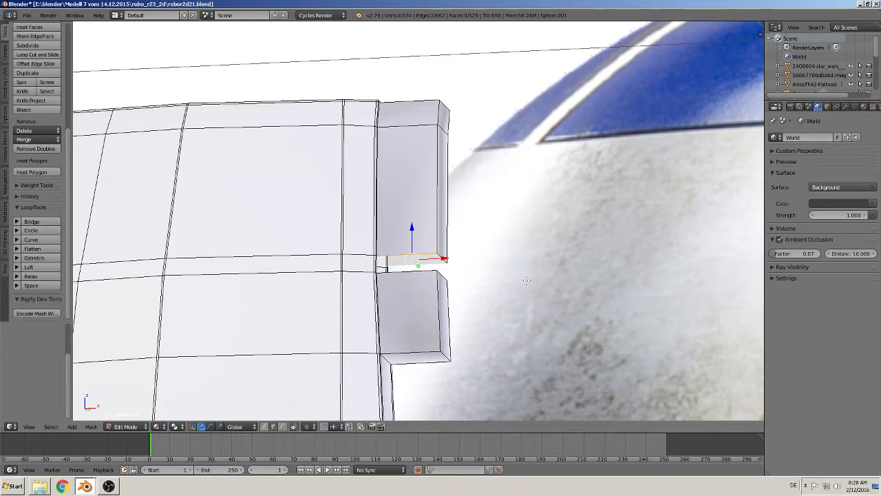
key(f)
middle_drag(501, 294, 440, 289)
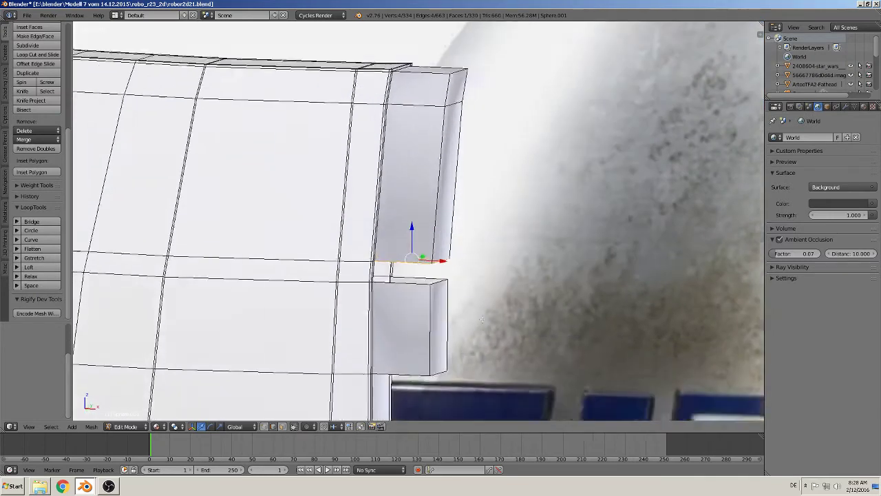
right_click(431, 286)
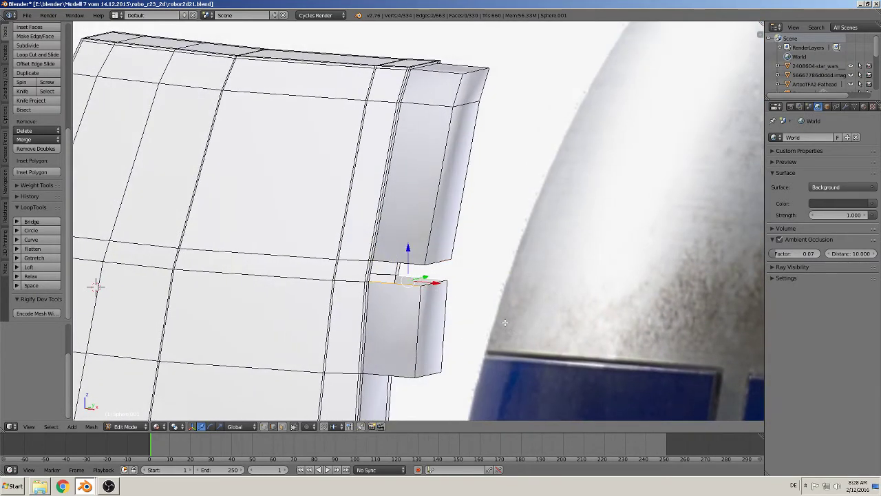
key(f)
Step: Fill the remaining open notch wall with a face and check the result around the panel
middle_drag(504, 322, 482, 303)
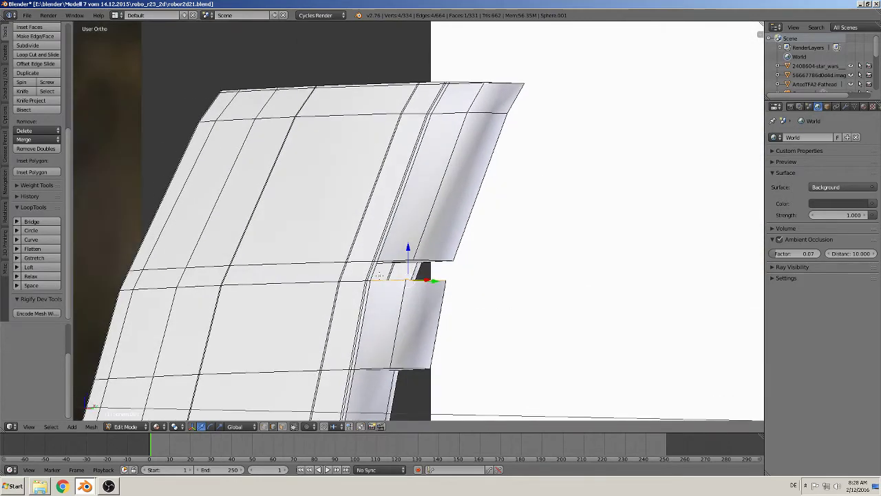
right_click(378, 273)
shift+right_click(411, 272)
key(f)
mouse_move(413, 272)
middle_down()
mouse_move(450, 271)
mouse_move(408, 280)
middle_up()
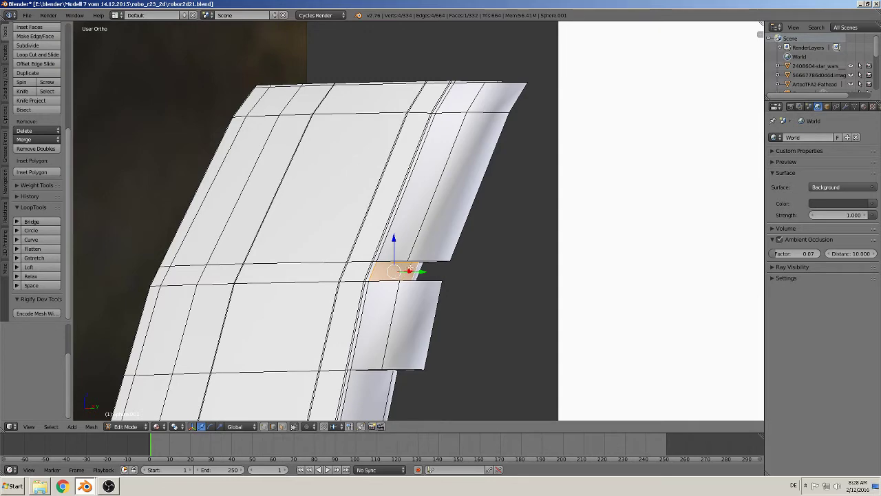
middle_drag(418, 292, 480, 292)
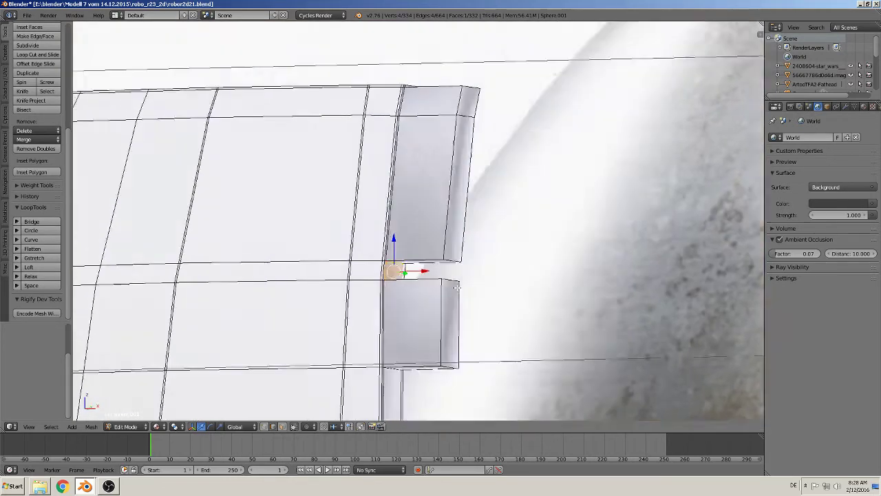
Step: Add a centred support loop cut around the side block
key(ctrl+r)
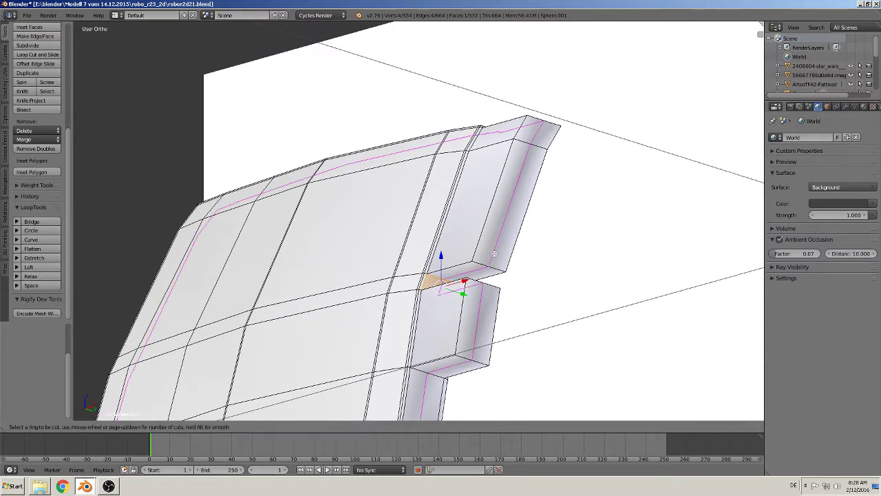
click(494, 254)
right_click(493, 254)
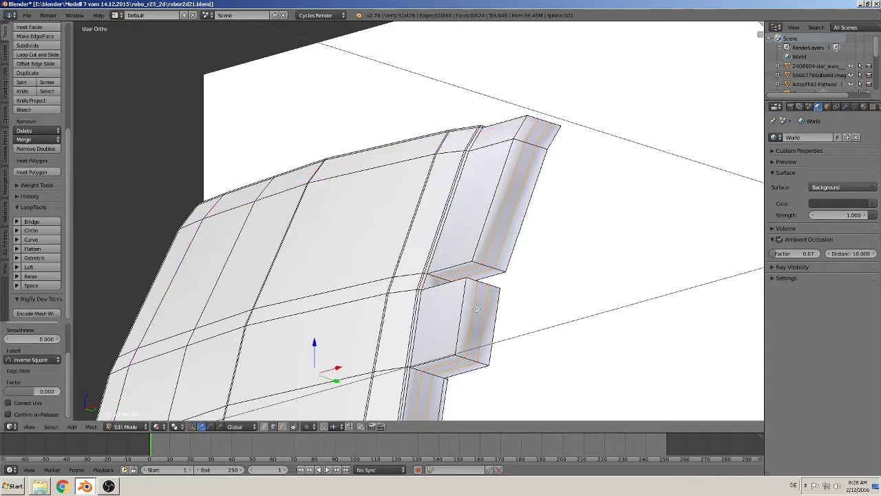
mouse_move(493, 254)
middle_down()
mouse_move(480, 336)
mouse_move(463, 338)
mouse_move(466, 264)
middle_up()
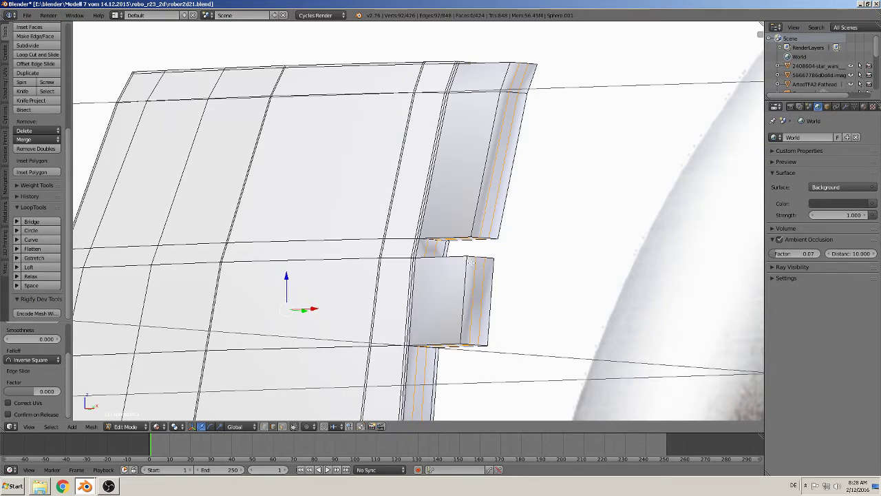
scroll(466, 161, up, 3)
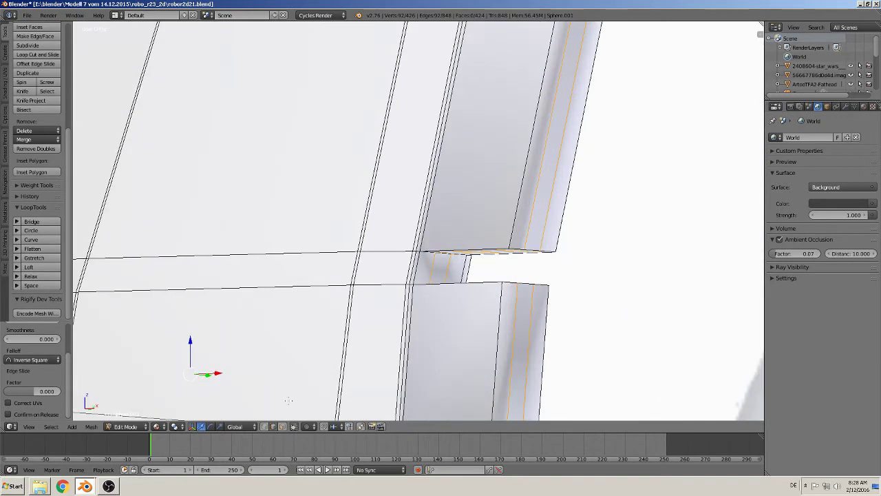
Step: In face select mode, extrude the small face inside the notch outward along X to the block edge
click(272, 428)
right_click(441, 270)
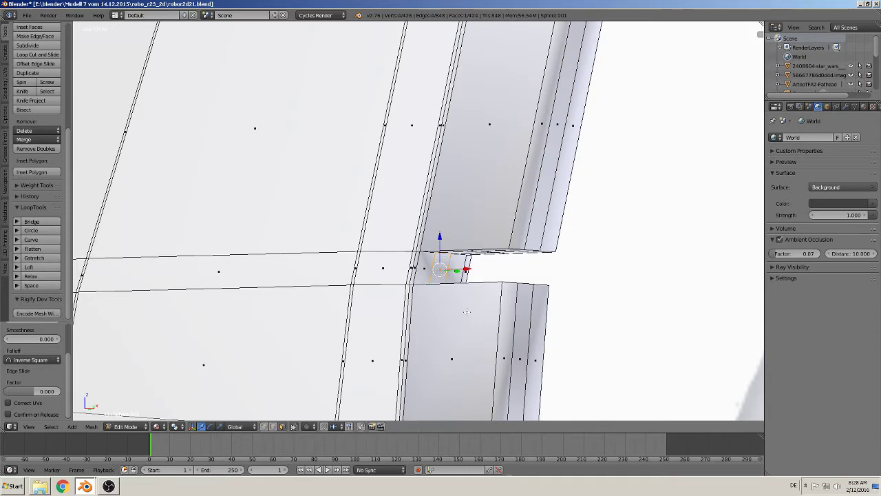
key(KP_1)
middle_drag(493, 323, 505, 316)
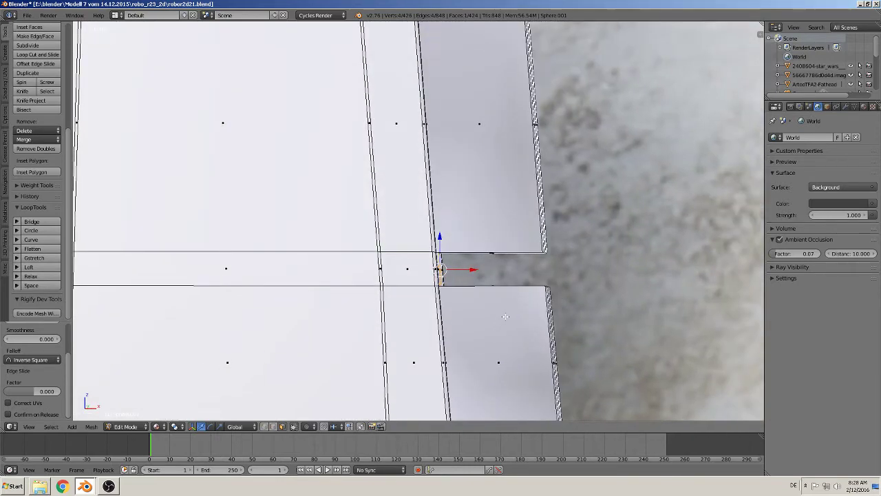
key(e)
key(e)
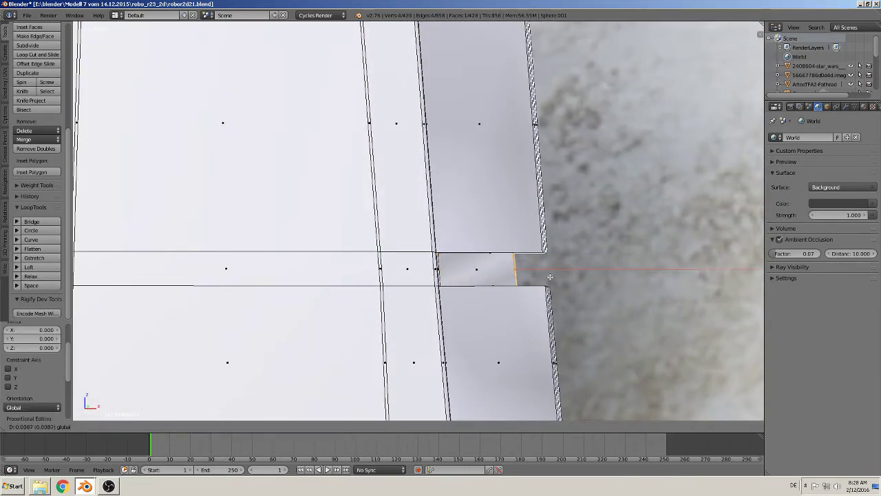
click(564, 282)
scroll(558, 288, down, 2)
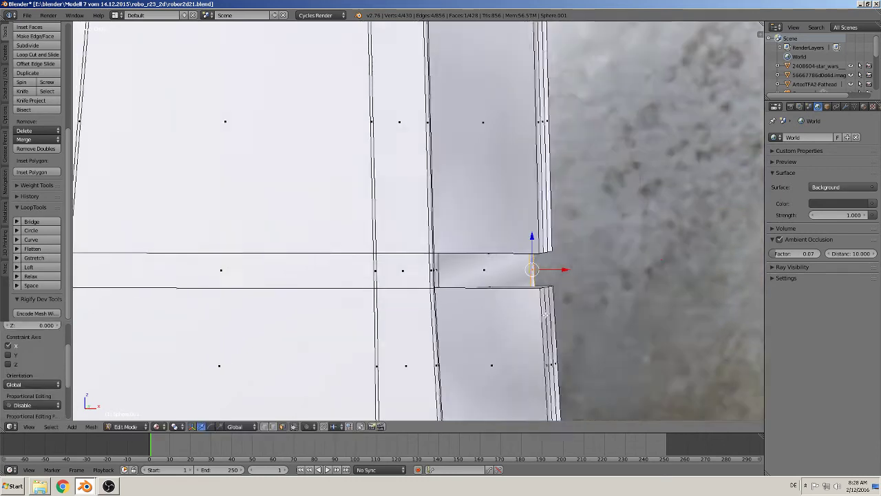
scroll(544, 296, down, 2)
scroll(523, 310, down, 2)
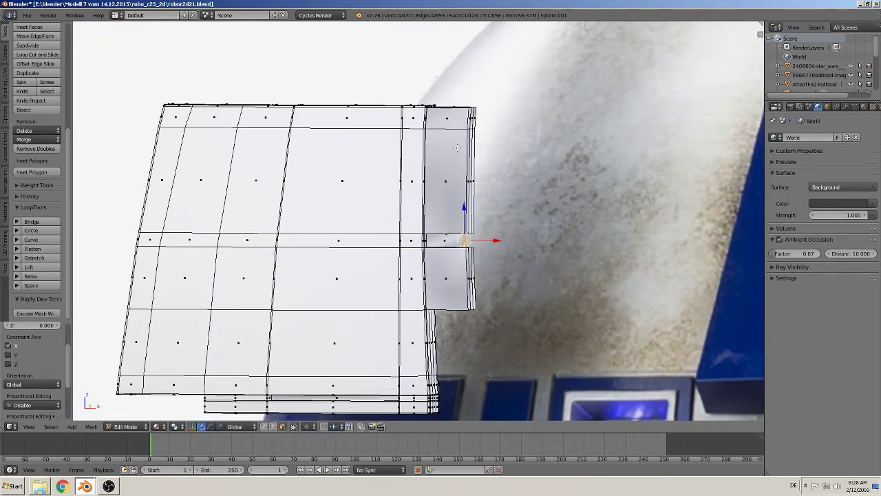
Step: Add support loops slid close to the upper piece's edges, undoing one misplaced horizontal cut
key(ctrl+r)
click(455, 112)
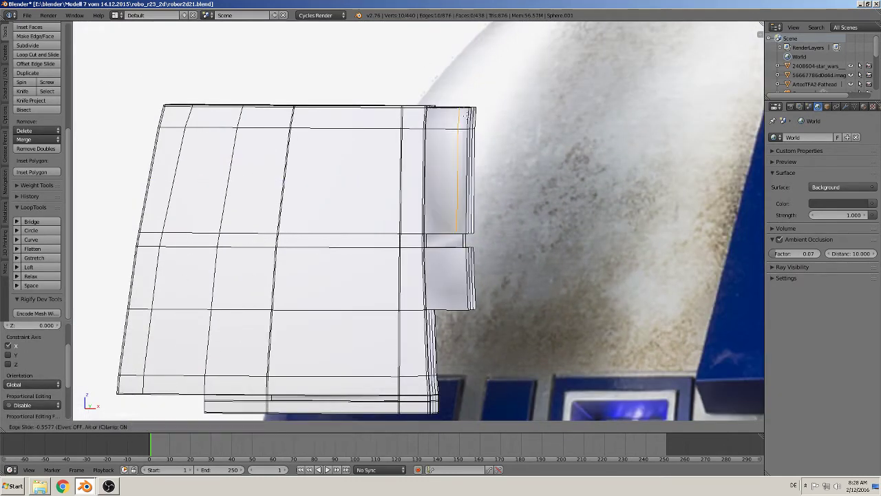
click(453, 115)
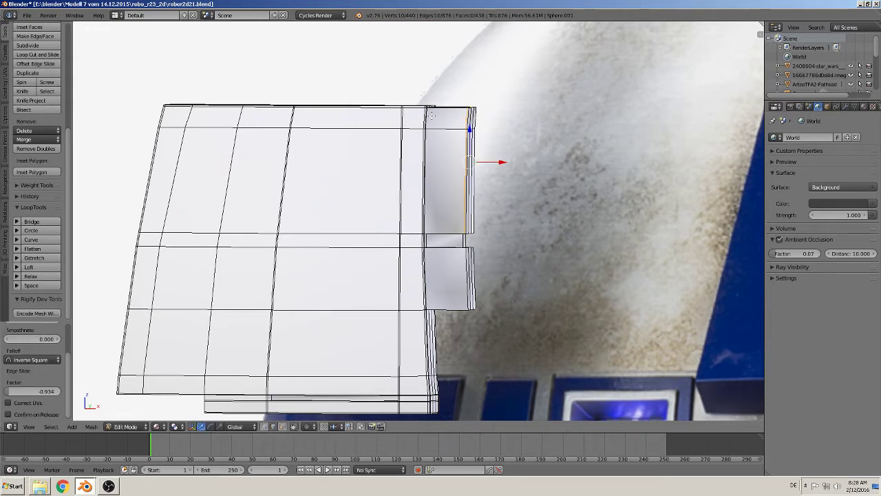
key(ctrl+r)
click(431, 116)
click(432, 115)
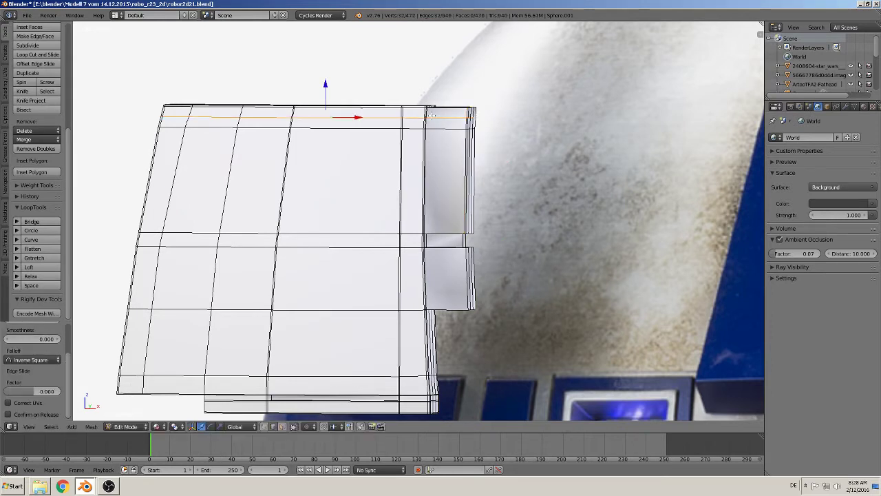
key(ctrl+z)
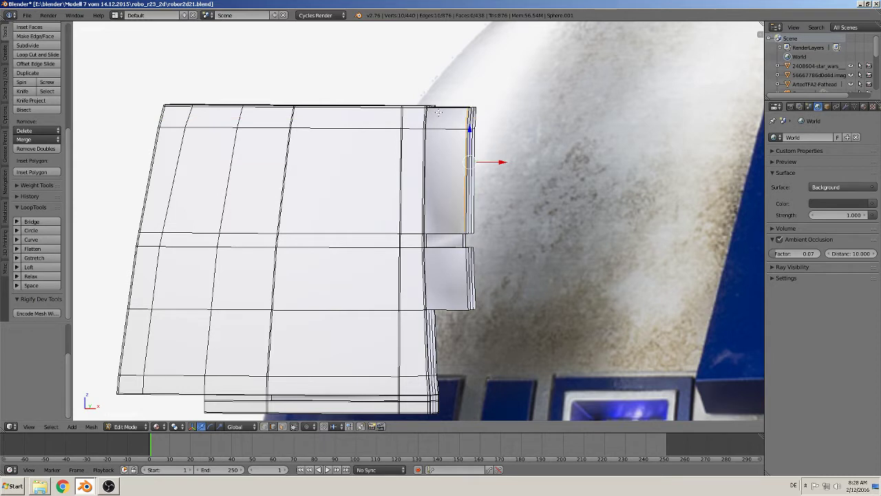
key(ctrl+r)
click(437, 113)
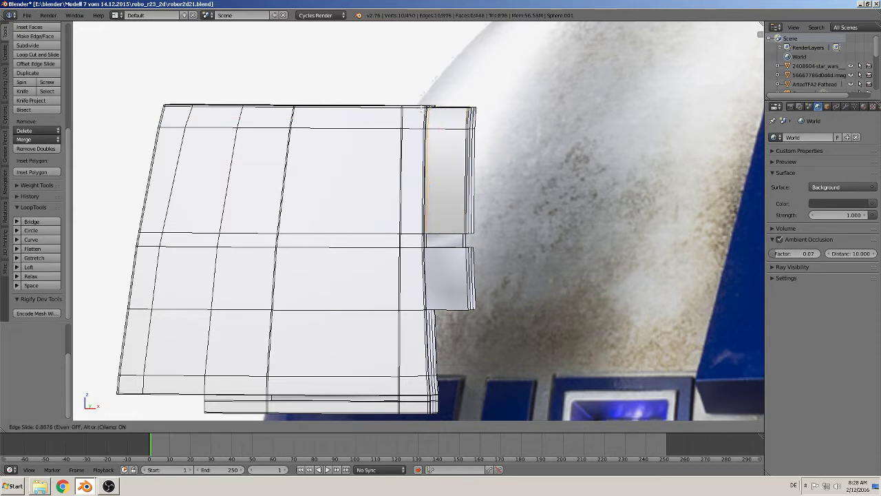
click(422, 108)
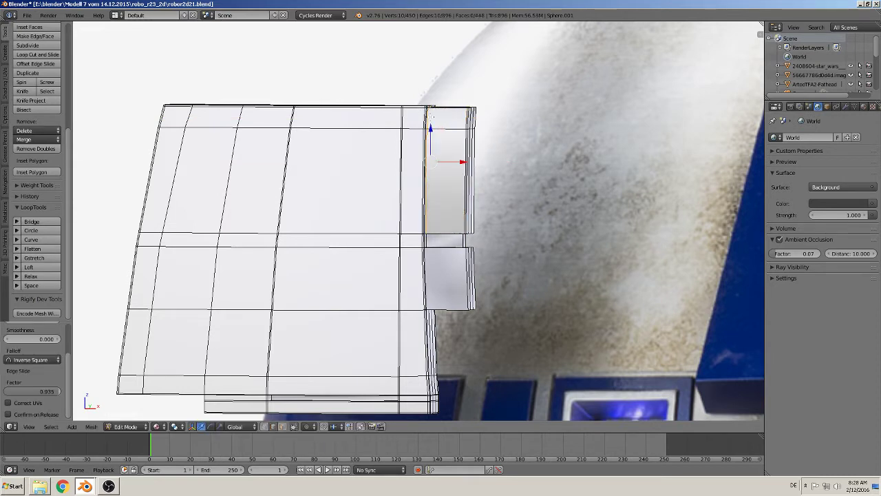
Step: Add two support loops slid close to the lower piece's outer edges
key(ctrl+r)
click(456, 307)
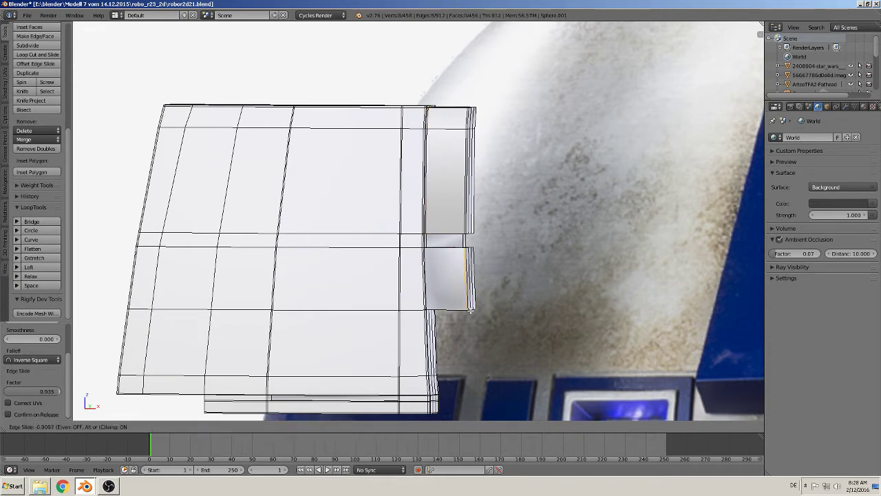
click(469, 309)
key(ctrl+r)
click(446, 298)
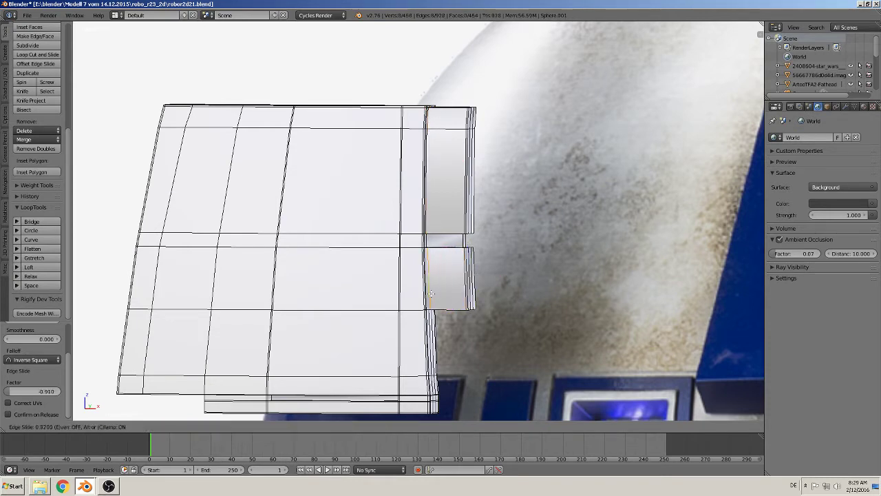
click(430, 293)
scroll(509, 292, down, 4)
Step: Add a first horizontal support loop cut across the panel
key(Tab)
key(KP_5)
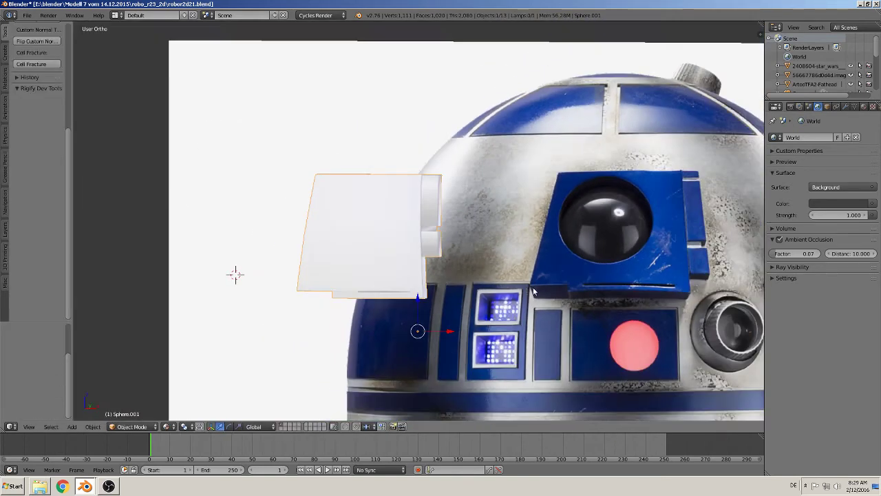
key(KP_5)
scroll(481, 292, up, 3)
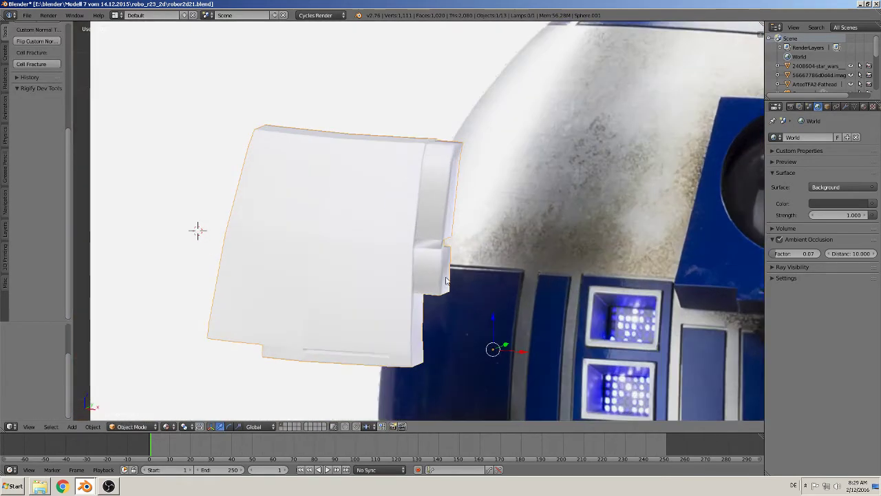
key(Tab)
scroll(464, 294, up, 3)
scroll(464, 293, up, 2)
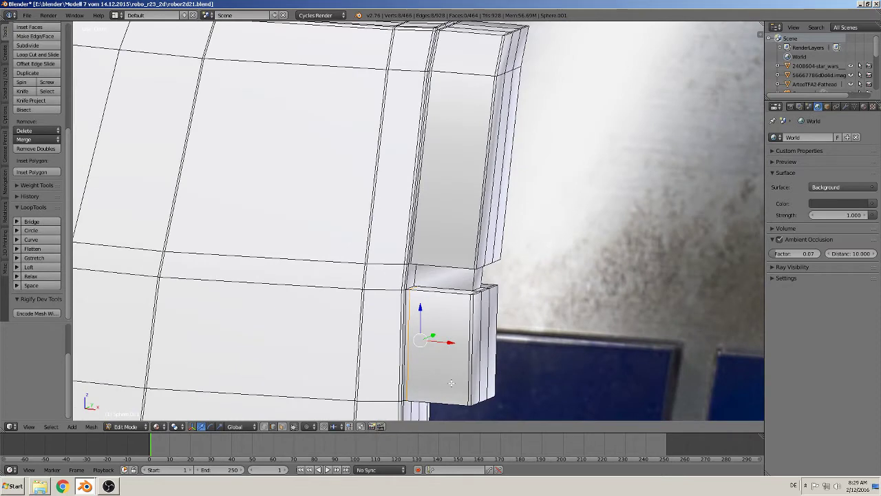
key(ctrl+r)
click(484, 365)
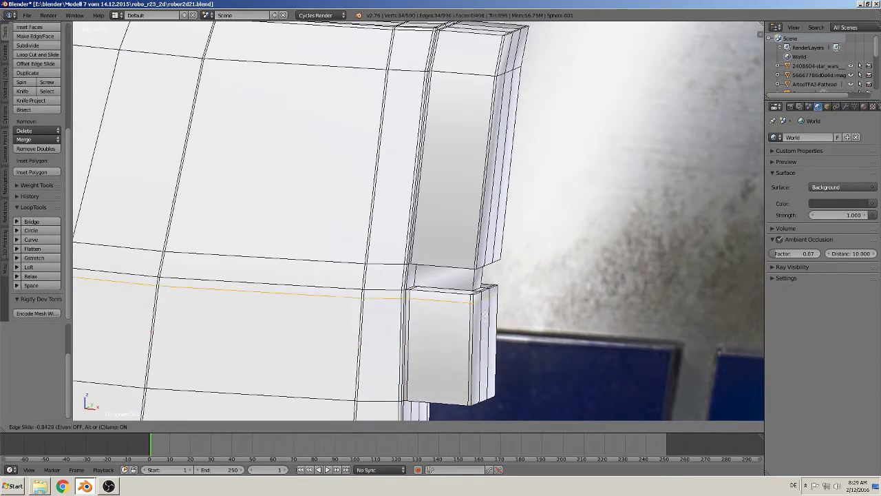
click(459, 369)
Step: Add loop cuts tight against the bottom edge and the notch's upper edge
key(ctrl+r)
click(459, 369)
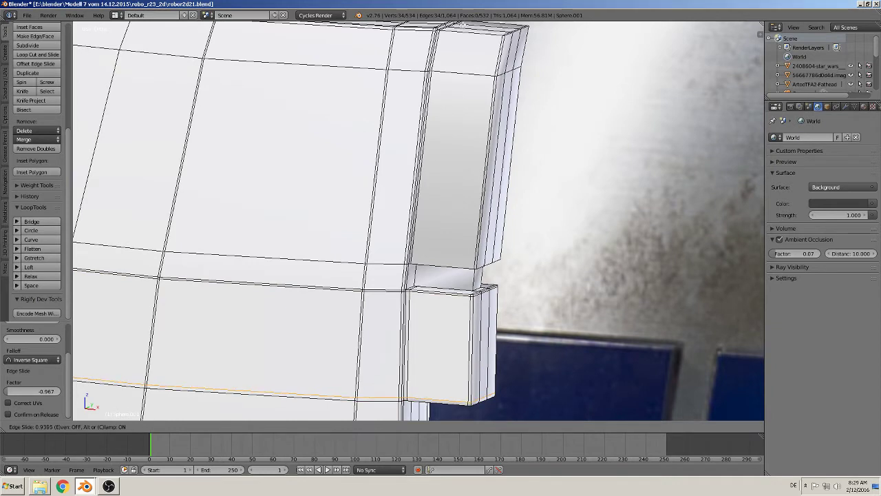
click(470, 149)
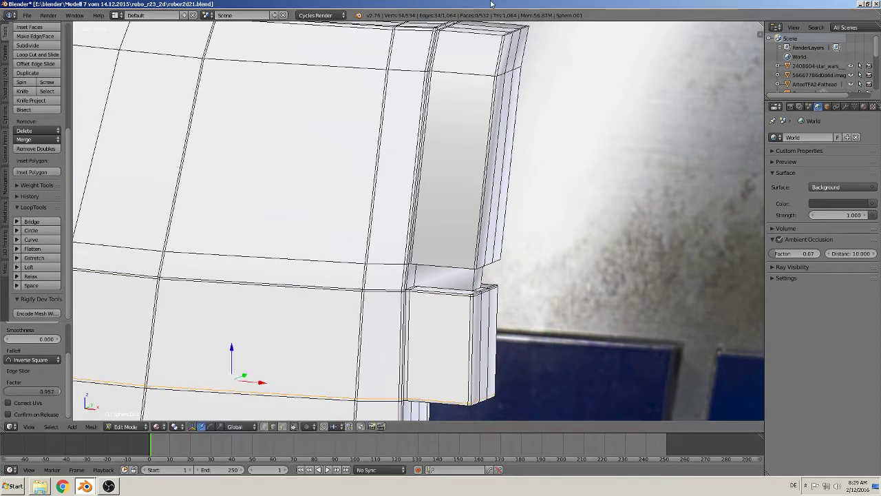
key(ctrl+r)
click(466, 178)
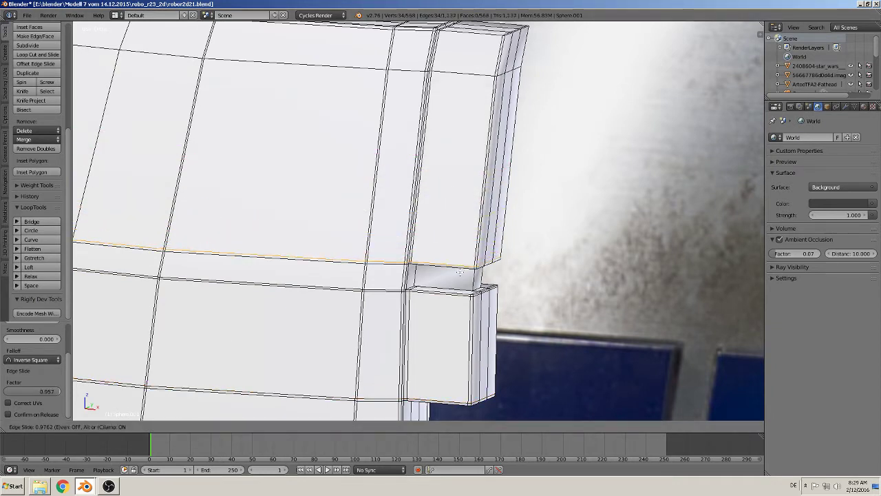
click(462, 264)
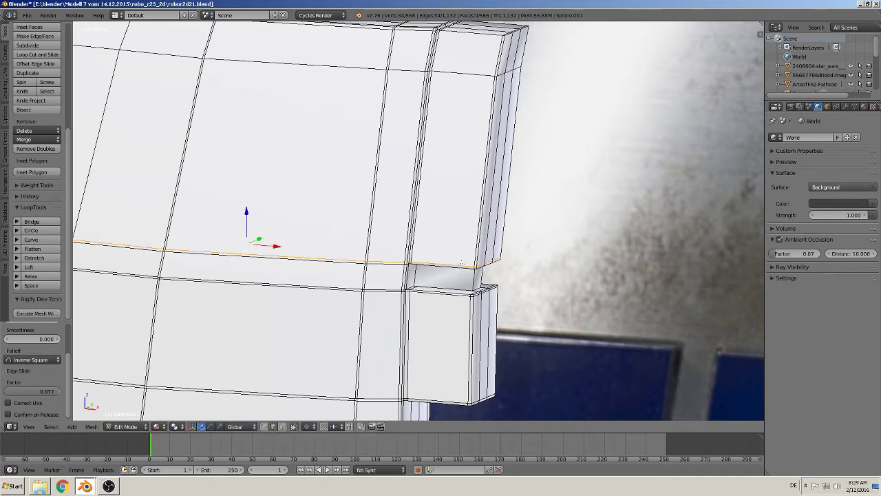
Step: Slide a new loop cut up against the panel's top edge
key(ctrl+r)
click(491, 48)
click(500, 36)
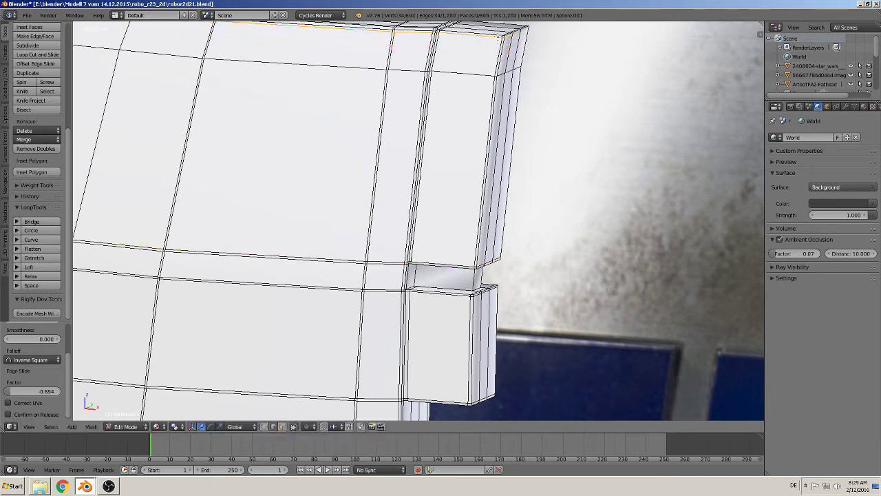
middle_drag(503, 104, 488, 131)
scroll(457, 266, up, 1)
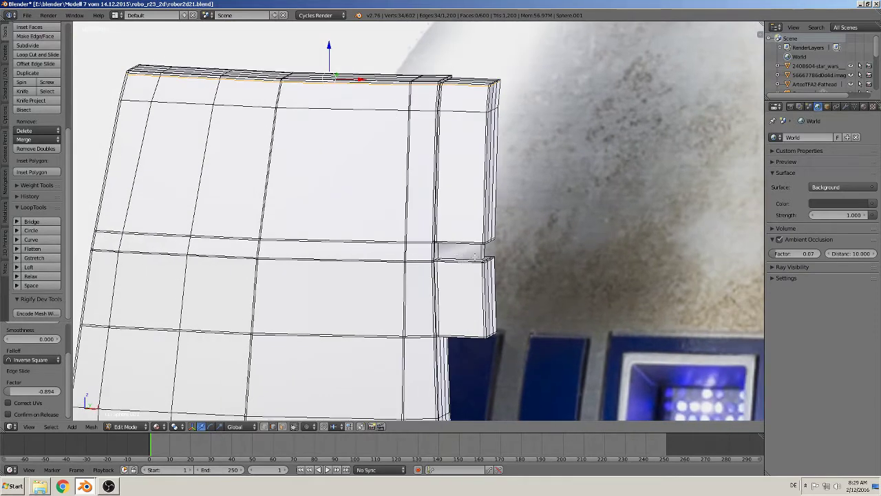
scroll(459, 254, up, 2)
scroll(459, 242, up, 2)
scroll(459, 243, up, 1)
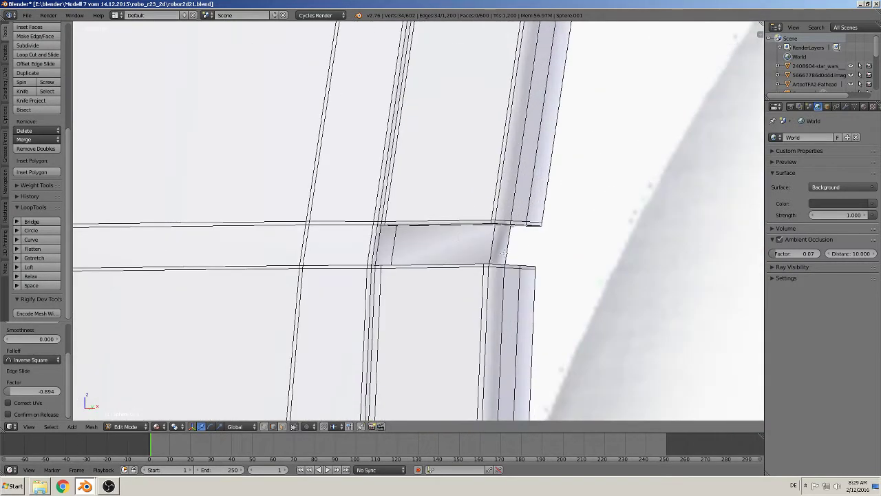
Step: Add support loops hugging the notch's upper and lower edges
key(ctrl+r)
click(504, 245)
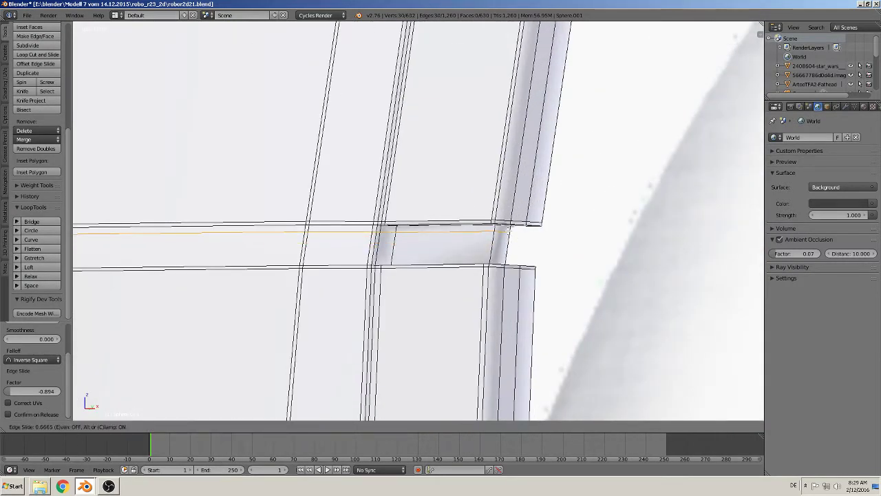
click(506, 225)
key(g)
key(g)
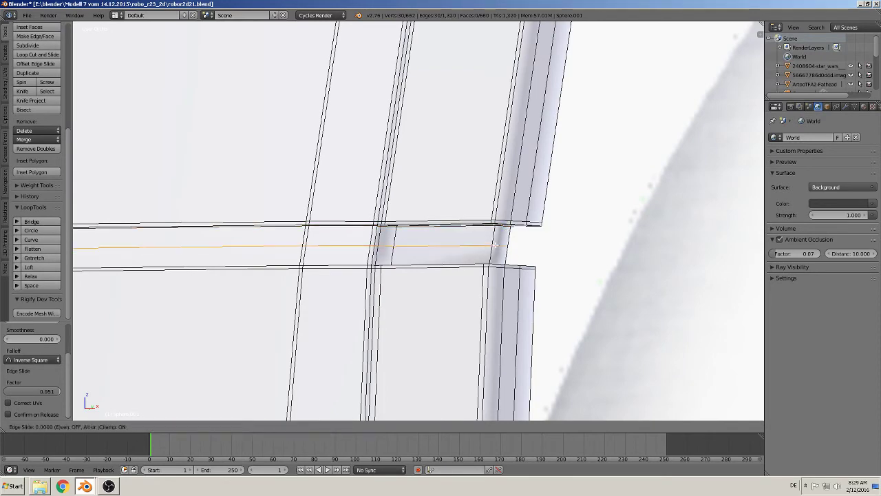
click(504, 262)
Step: Add one more horizontal loop sitting just below the panel's top edge
scroll(504, 261, down, 2)
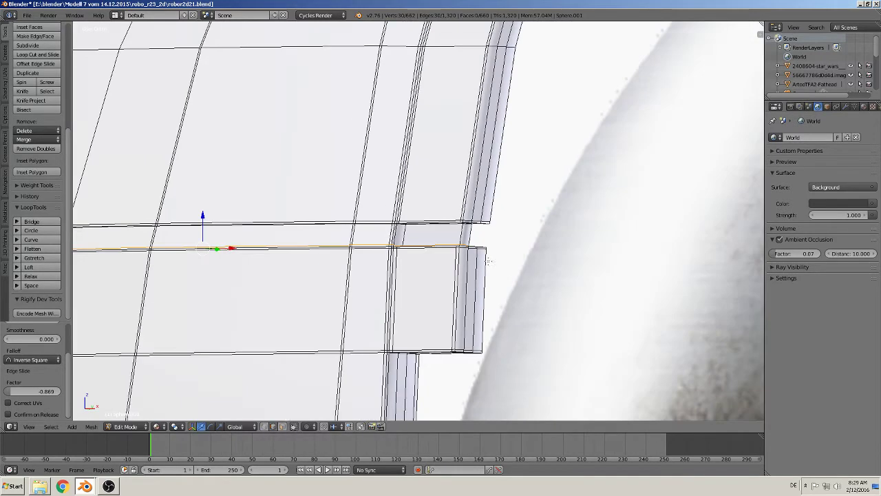
scroll(504, 261, down, 2)
middle_drag(504, 261, 458, 258)
key(Tab)
scroll(457, 258, down, 3)
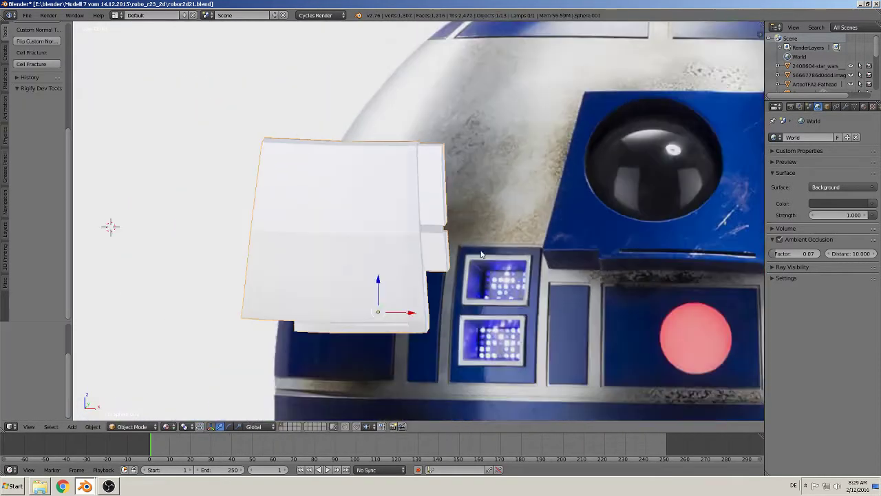
key(KP_5)
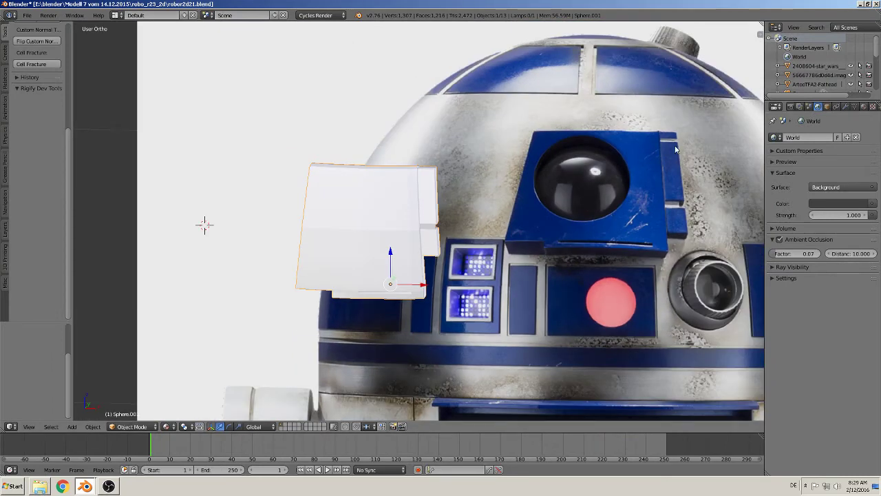
shift+middle_drag(420, 218, 428, 256)
scroll(428, 256, up, 3)
key(Tab)
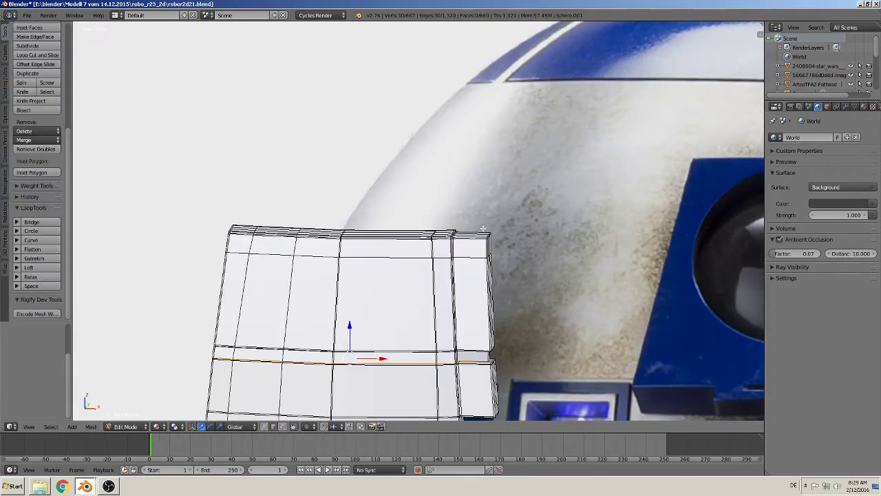
key(ctrl+r)
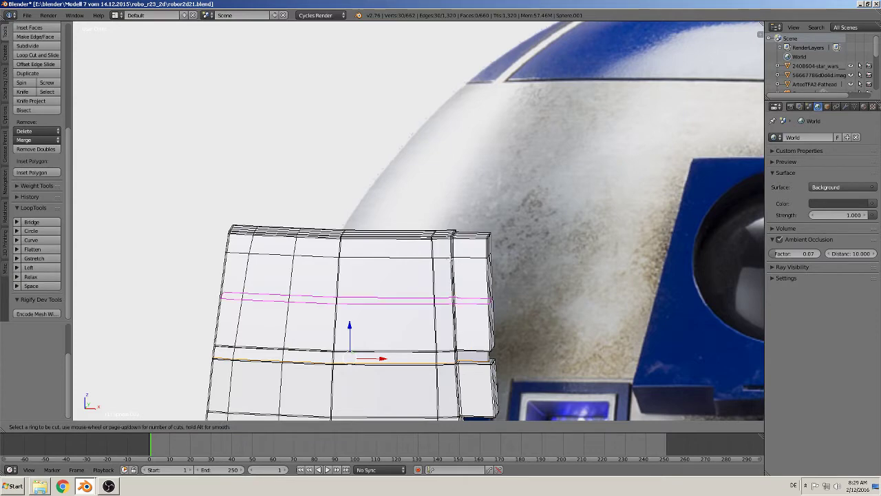
click(453, 271)
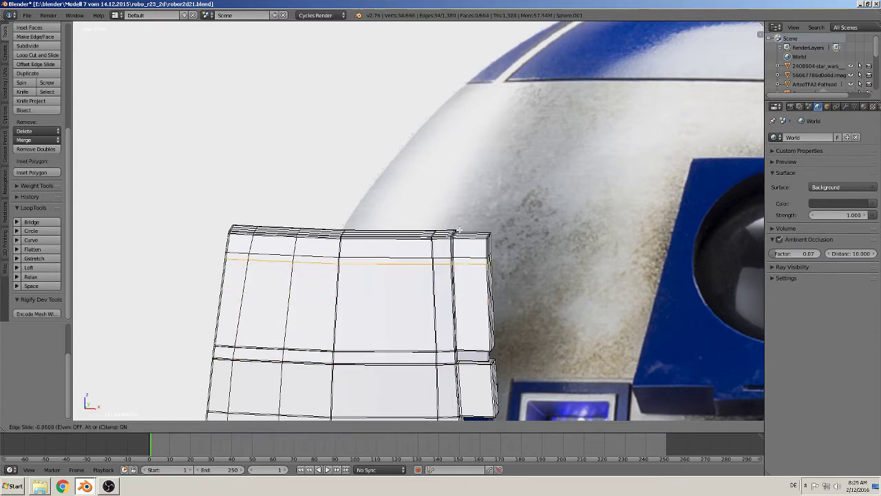
click(458, 227)
scroll(441, 207, up, 4)
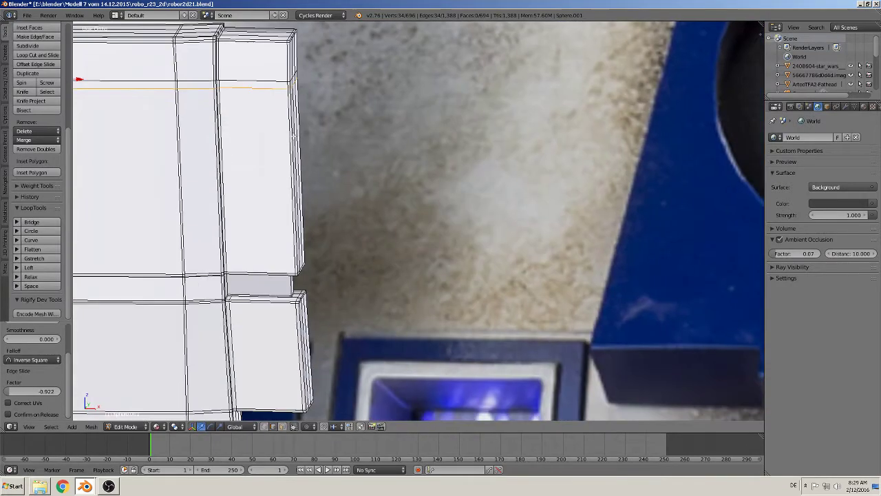
mouse_move(379, 150)
middle_down()
mouse_move(507, 296)
mouse_move(424, 173)
middle_up()
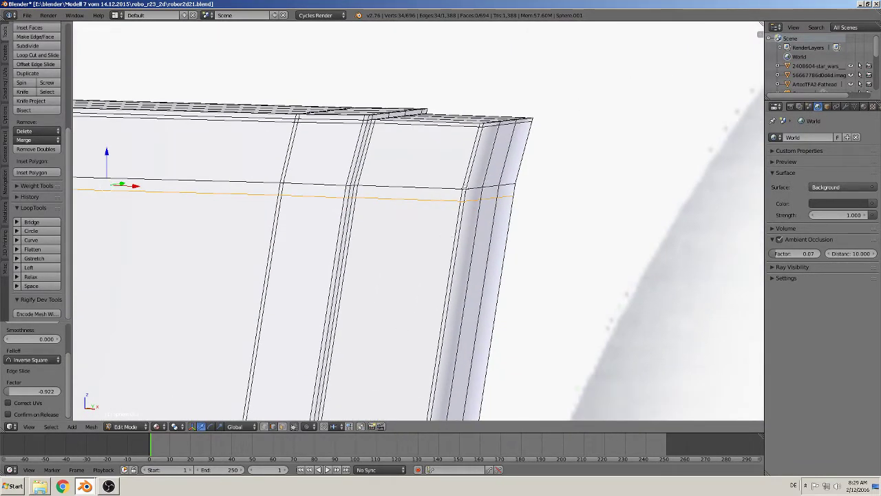
Step: Delete the unwanted edges and faces at the notch corner vertex
right_click(462, 190)
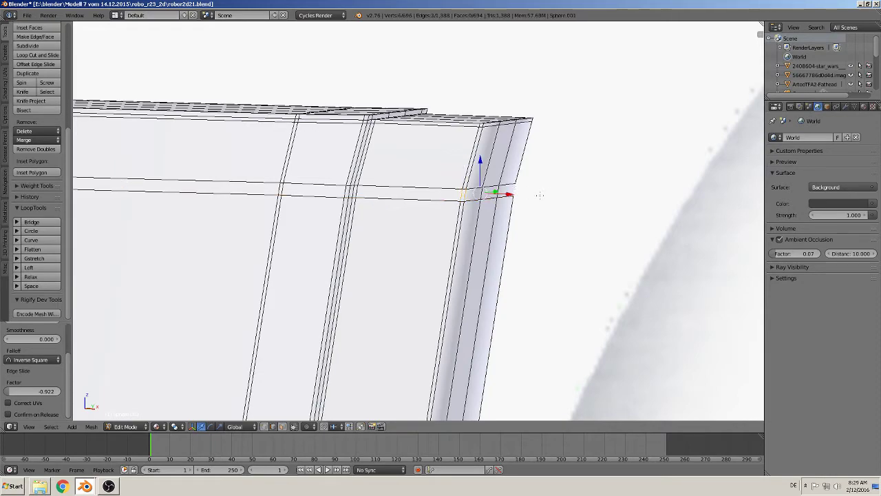
middle_drag(523, 190, 482, 216)
key(KP_1)
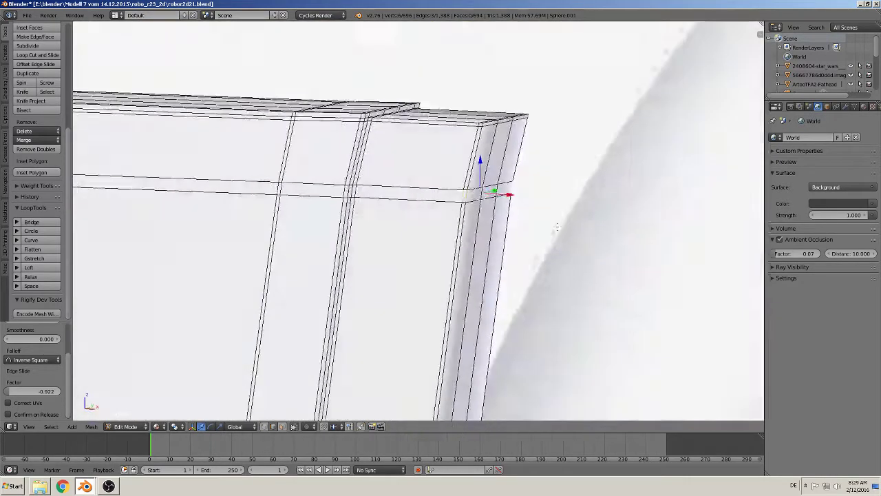
key(x)
click(559, 226)
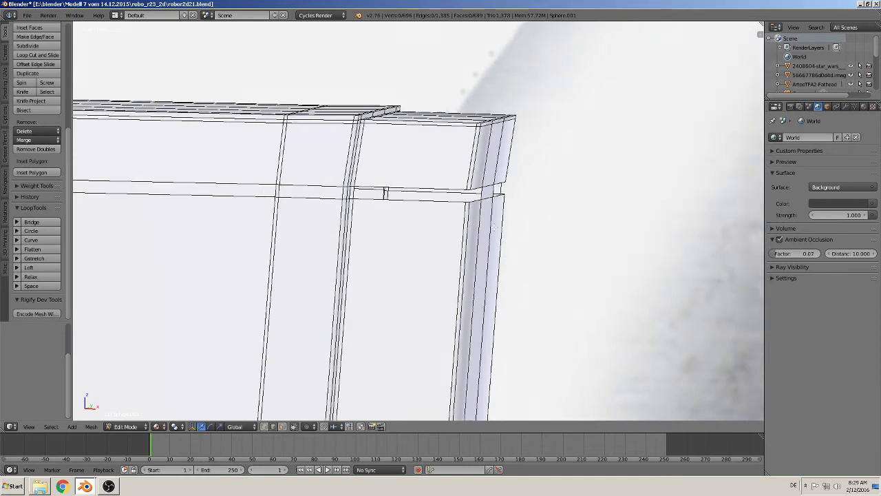
Step: Select the corner face and the stray edges along the notch
middle_drag(558, 226, 374, 318)
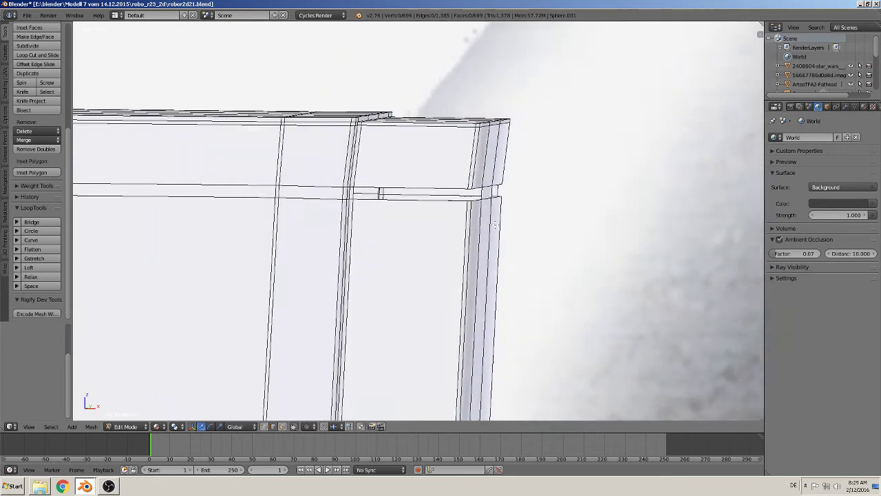
click(281, 426)
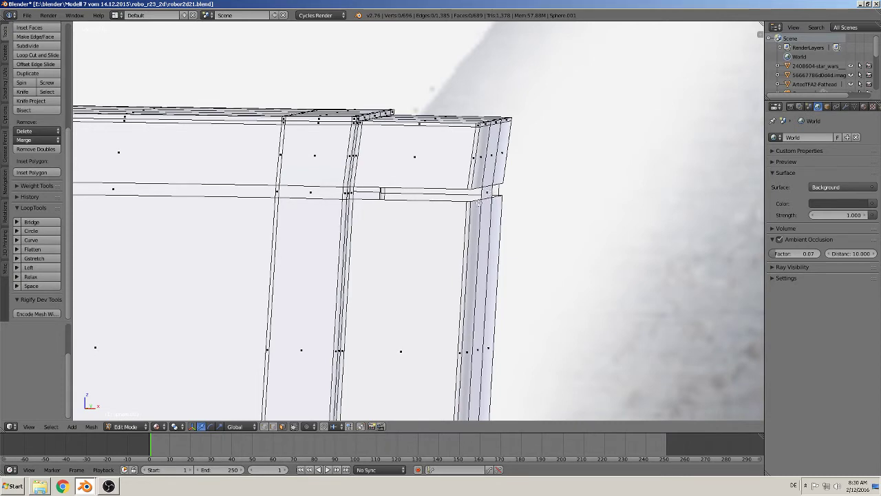
right_click(478, 201)
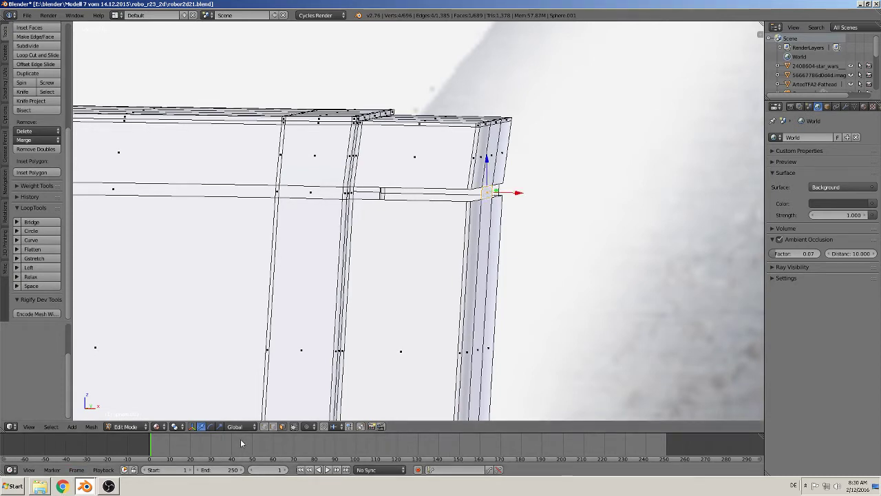
click(273, 426)
right_click(484, 194)
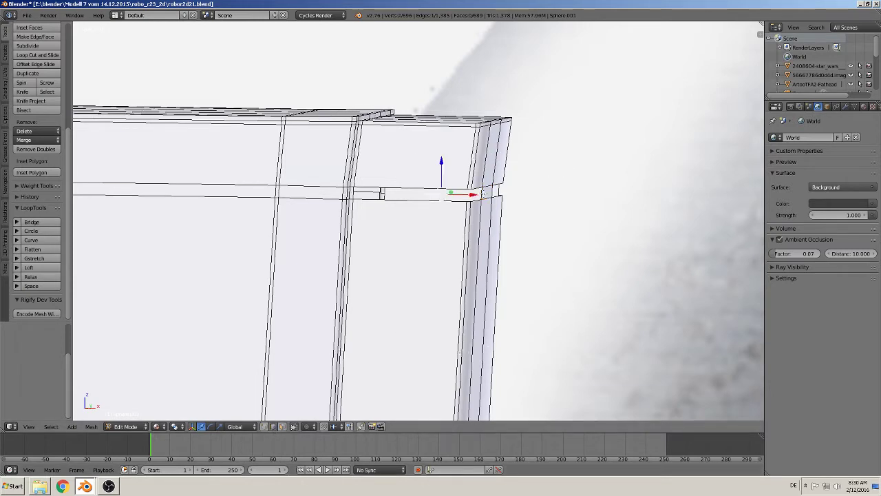
right_click(481, 186)
shift+right_click(493, 190)
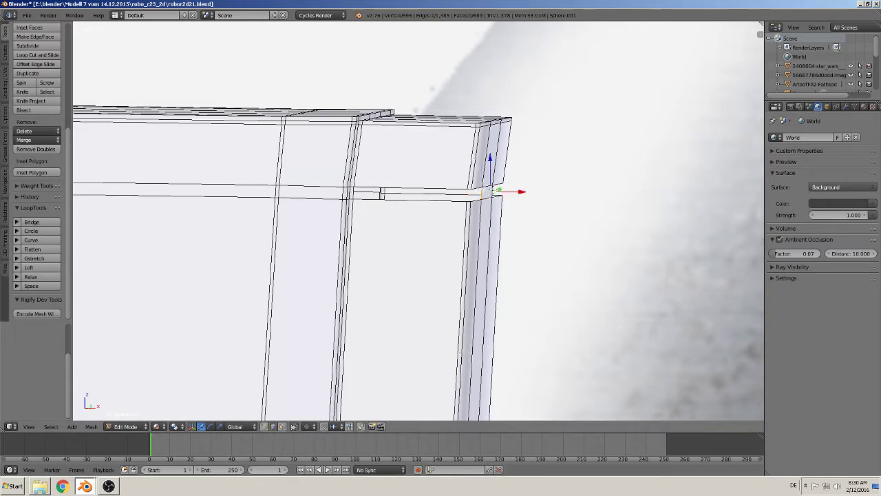
shift+right_click(493, 194)
shift+right_click(485, 195)
Step: Delete the two stray notch edges and select the remaining connecting edge
scroll(591, 159, up, 3)
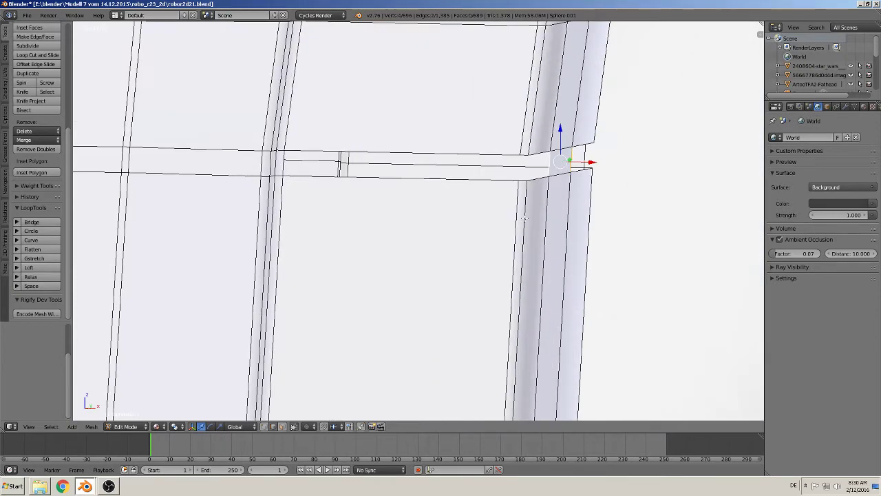
key(x)
click(578, 163)
middle_drag(579, 163, 500, 231)
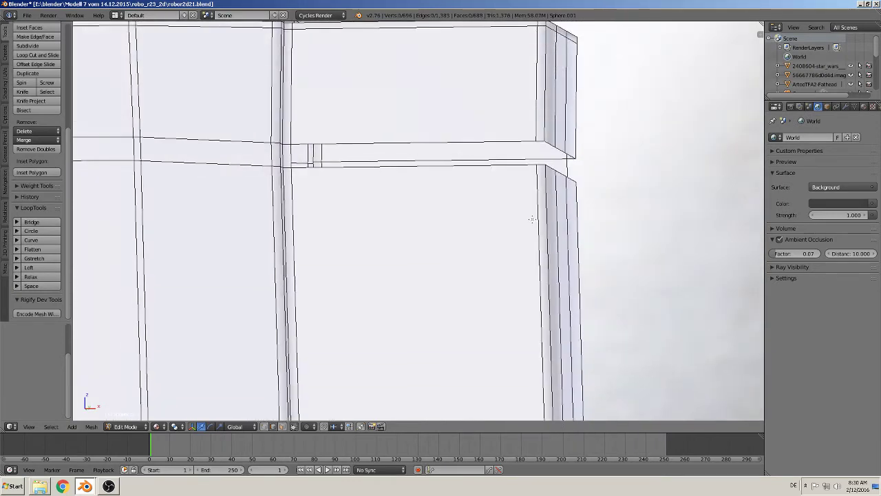
right_click(622, 151)
Step: Delete the stray corner edge and fill the first gap in the strip
key(x)
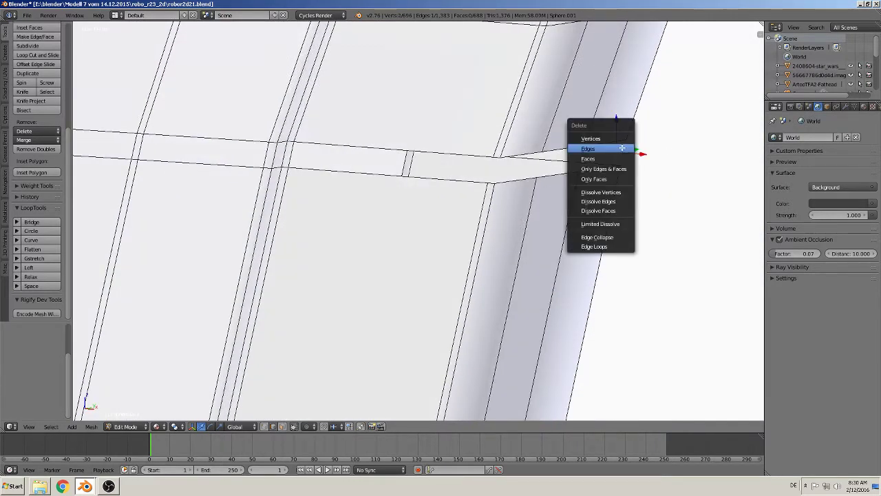
click(606, 148)
alt+right_click(500, 179)
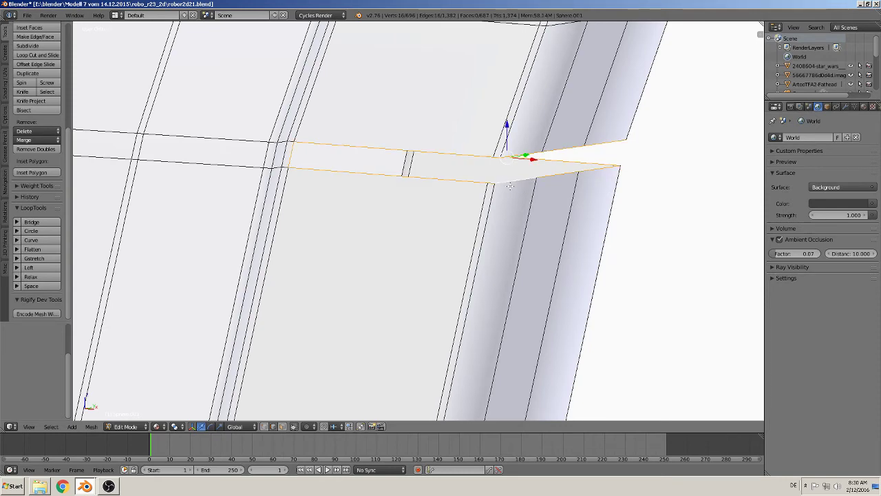
middle_drag(509, 186, 319, 160)
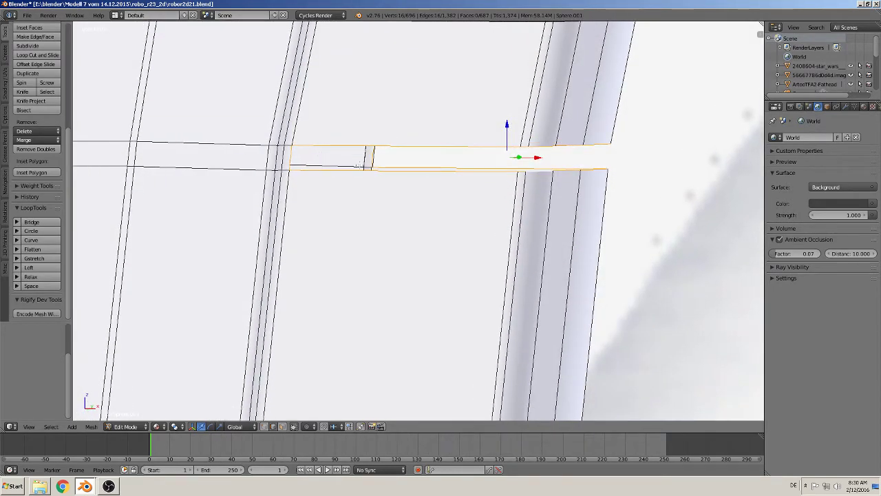
alt+right_click(403, 176)
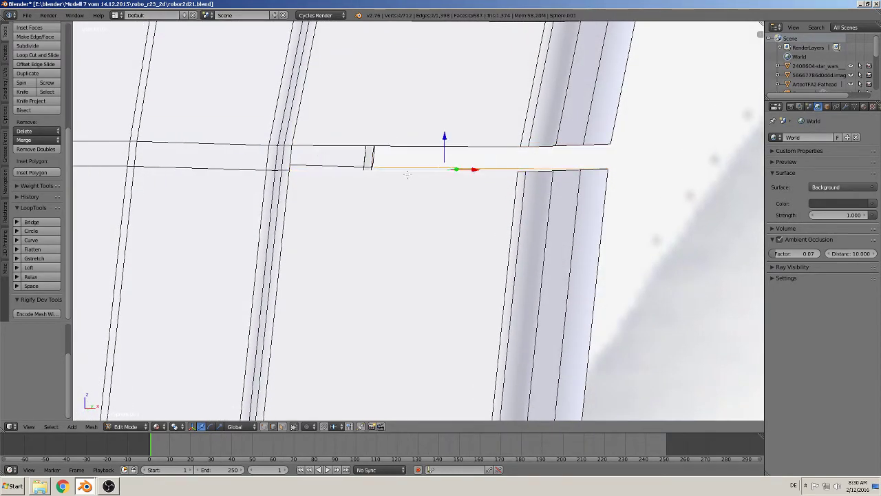
alt+shift+right_click(406, 173)
key(f)
middle_drag(406, 173, 407, 165)
Step: Fill the next strip gap and the inner corner with a triangular face
right_click(628, 161)
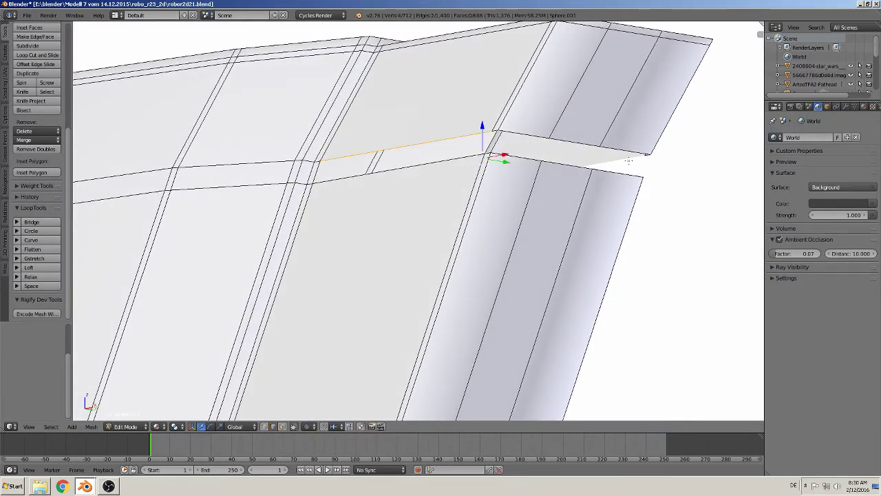
key(f)
middle_drag(629, 161, 342, 191)
right_click(340, 181)
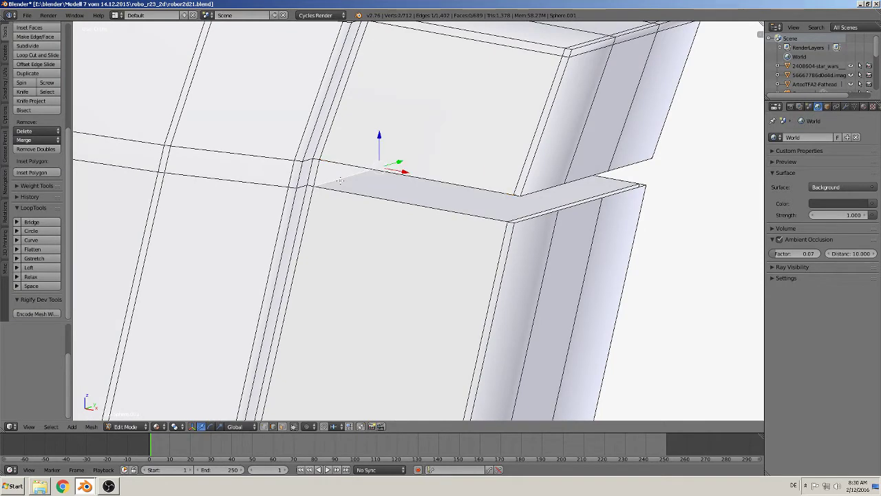
mouse_move(338, 187)
middle_down()
mouse_move(348, 138)
mouse_move(393, 197)
middle_up()
key(f)
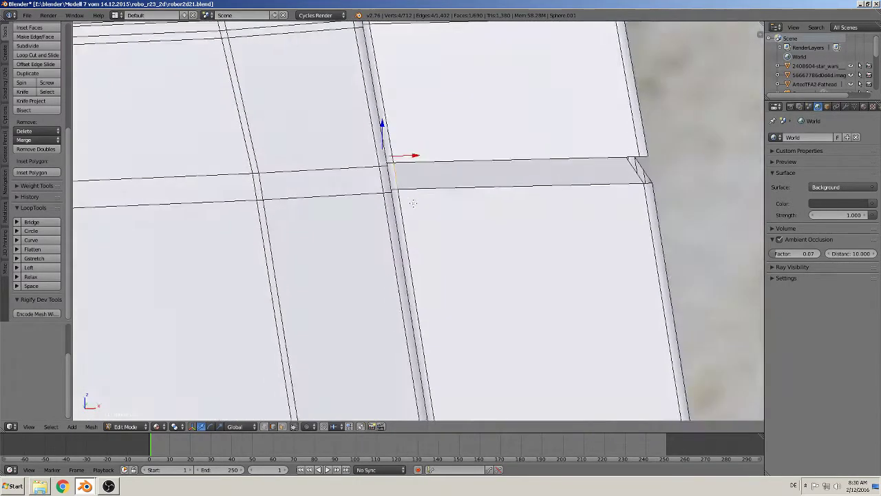
Step: Fill the open right-end corner and the diagonal corner of the strip with faces
middle_drag(662, 194, 621, 191)
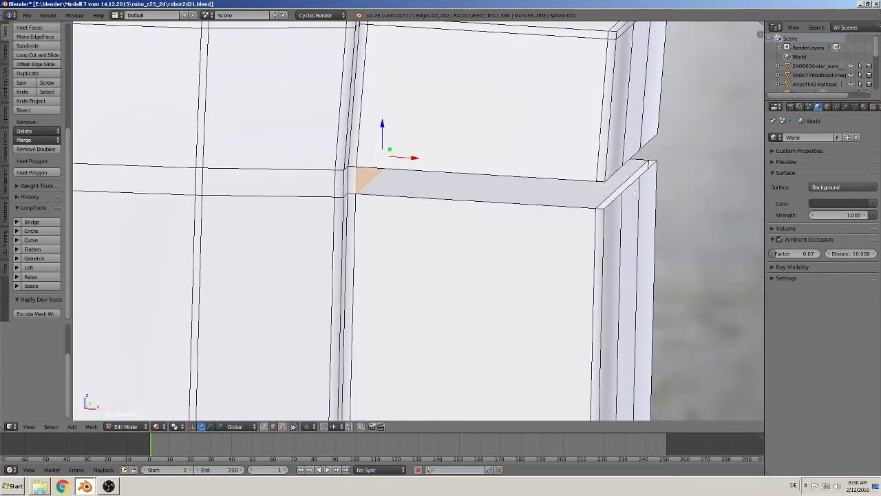
right_click(622, 191)
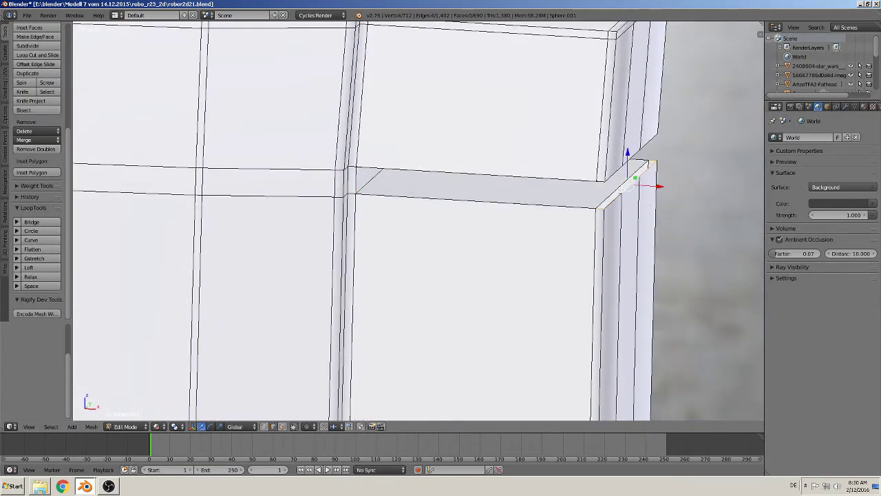
shift+right_click(623, 187)
shift+right_click(623, 191)
shift+right_click(624, 190)
shift+right_click(612, 192)
key(f)
key(a)
middle_drag(611, 192, 621, 158)
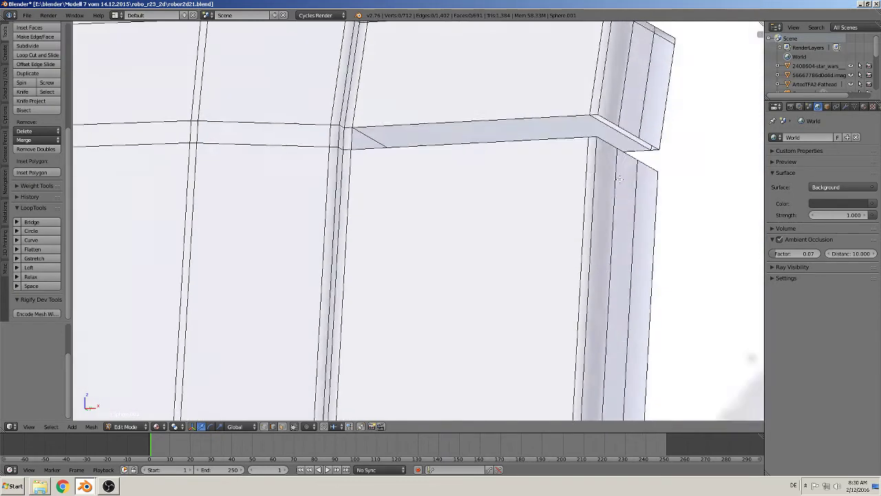
alt+right_click(626, 108)
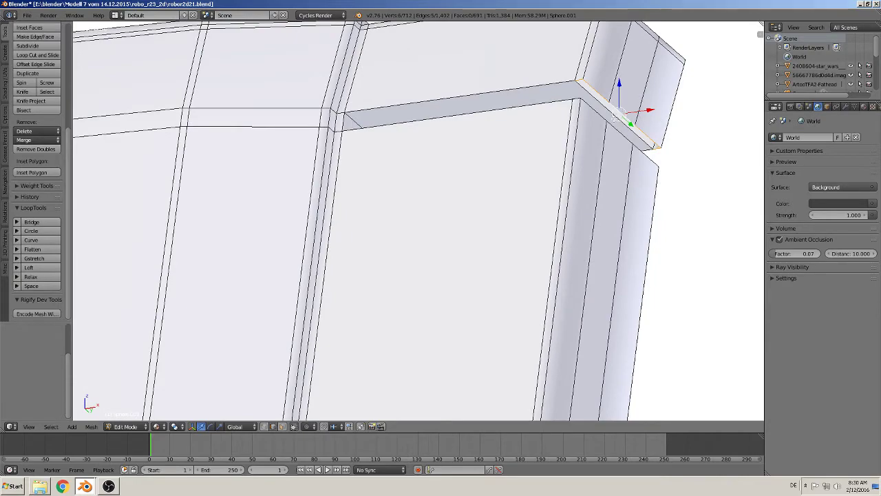
key(f)
mouse_move(615, 117)
middle_down()
mouse_move(591, 164)
mouse_move(609, 154)
middle_up()
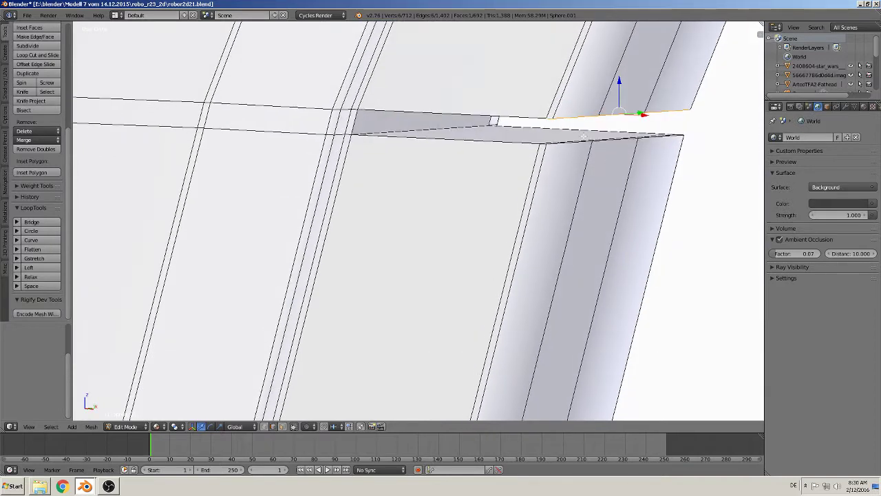
Step: Add a loop cut across the strip and slide its end vertex along X to the corner
key(ctrl+r)
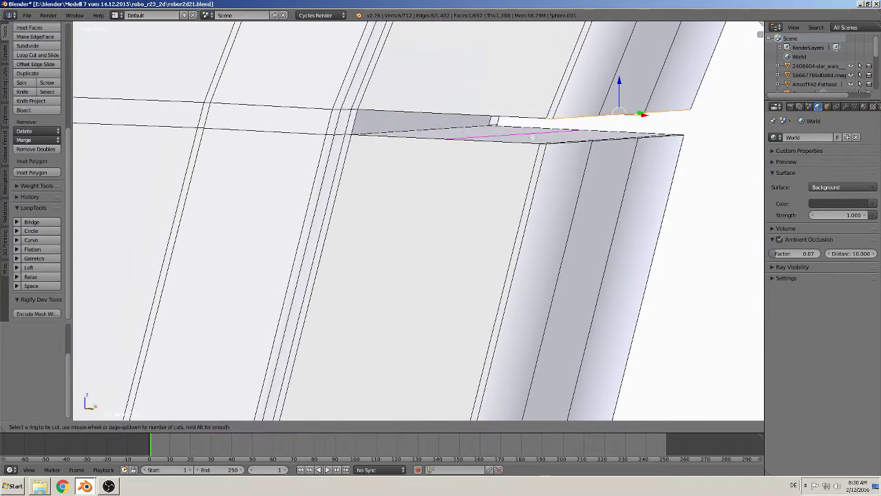
click(544, 138)
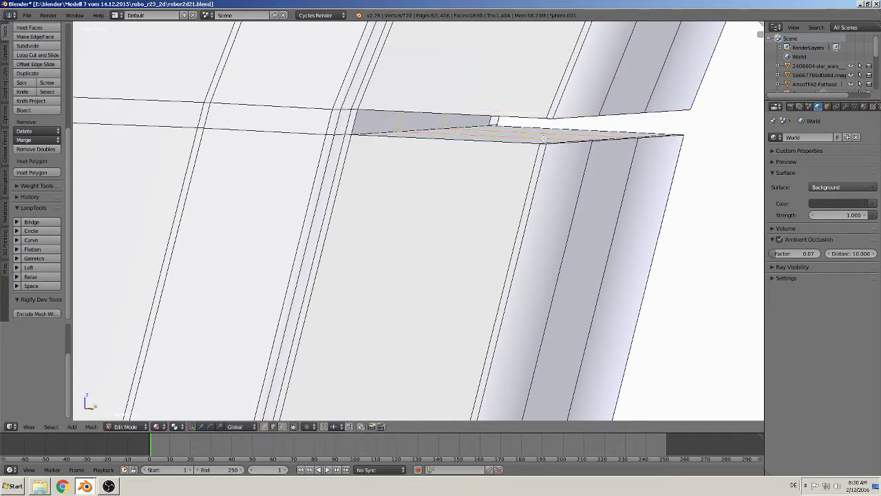
middle_drag(543, 137, 539, 177)
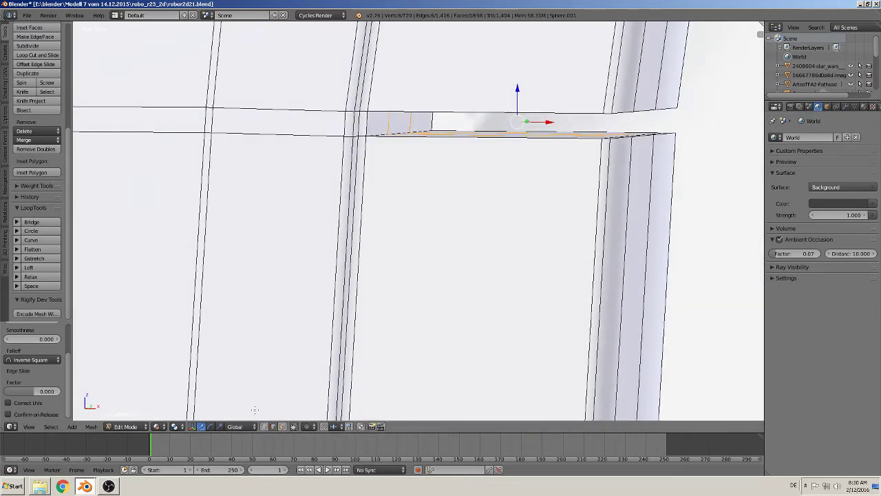
key(a)
right_click(398, 136)
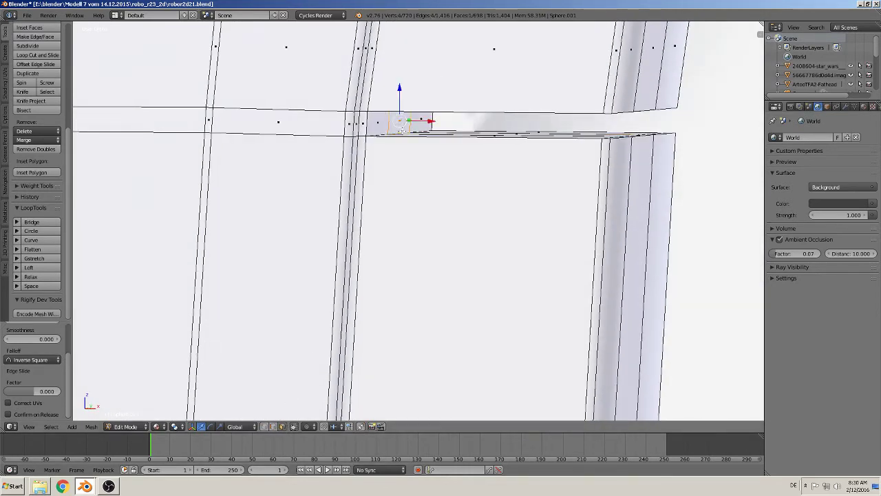
middle_drag(398, 136, 428, 210)
key(g)
click(411, 208)
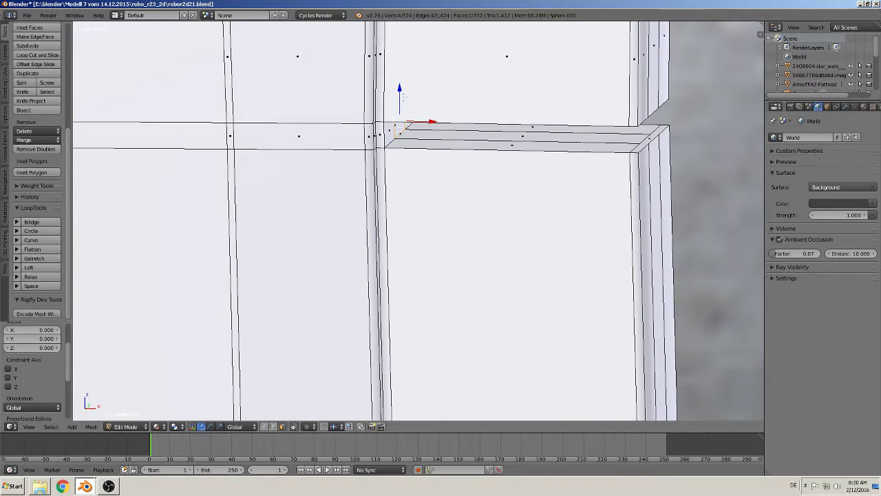
drag(432, 123, 657, 167)
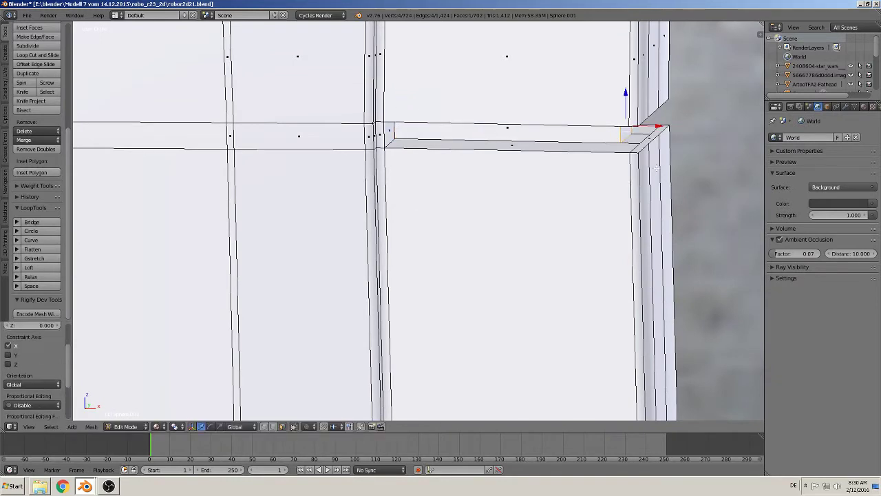
scroll(574, 186, up, 2)
scroll(574, 186, down, 4)
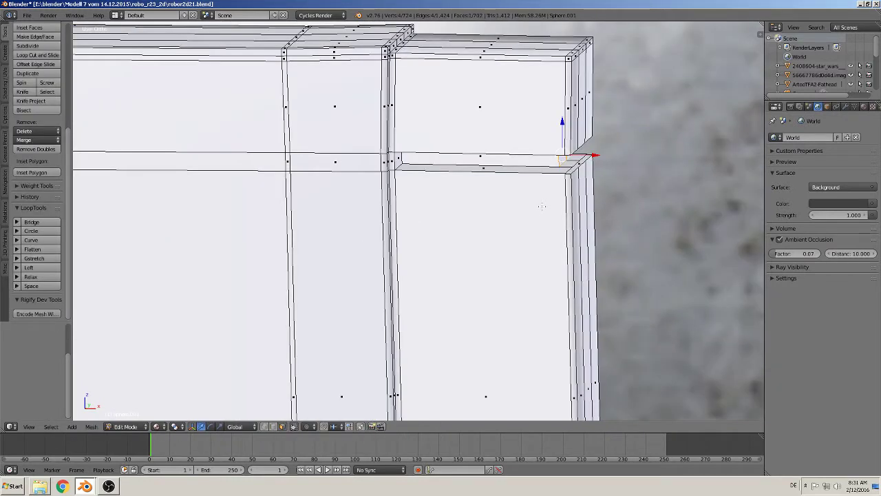
Step: Add two loop cuts, one just below the notch and one against its top edge
key(ctrl+r)
click(570, 220)
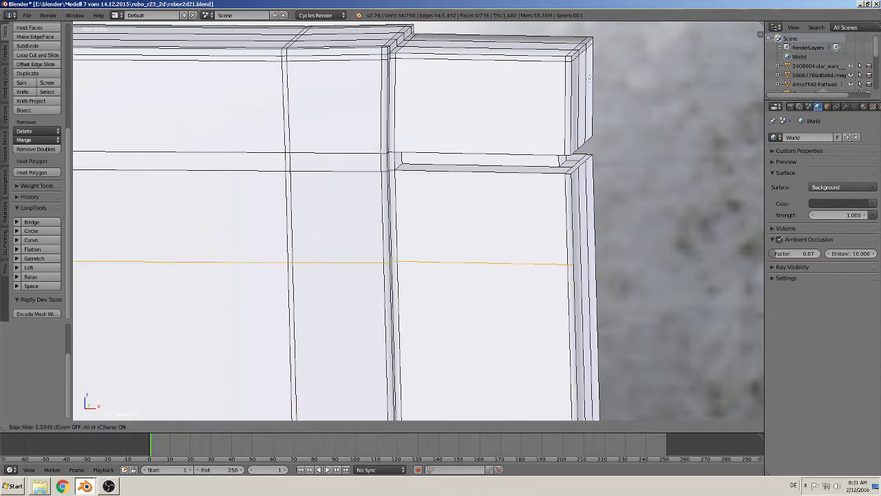
click(587, 399)
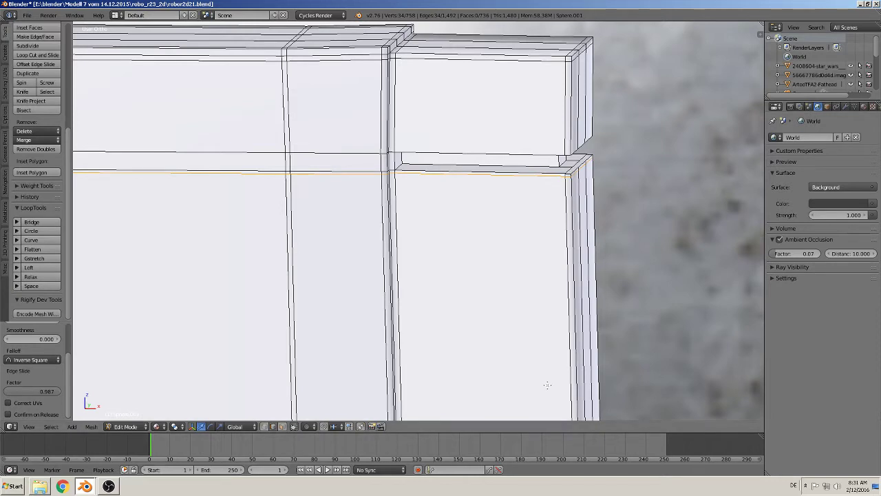
key(ctrl+r)
click(569, 113)
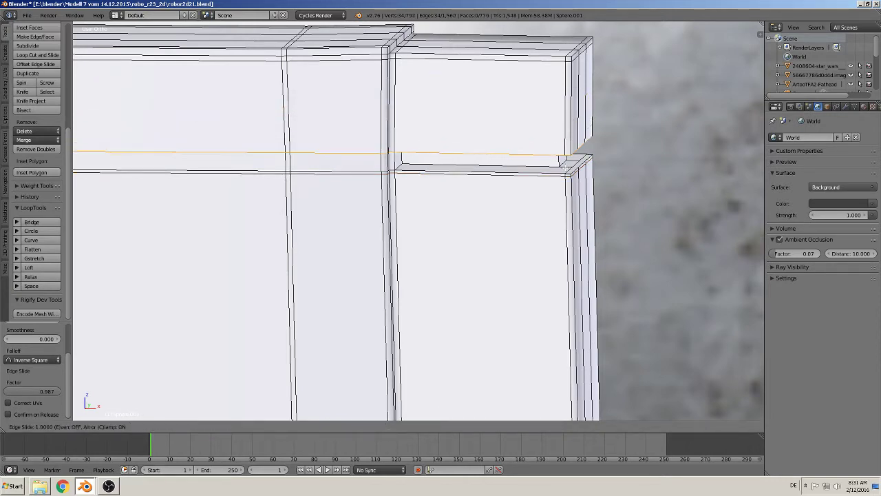
click(562, 162)
Step: Return to Object Mode and zoom out to show the panel beside the R2-D2 reference
key(Tab)
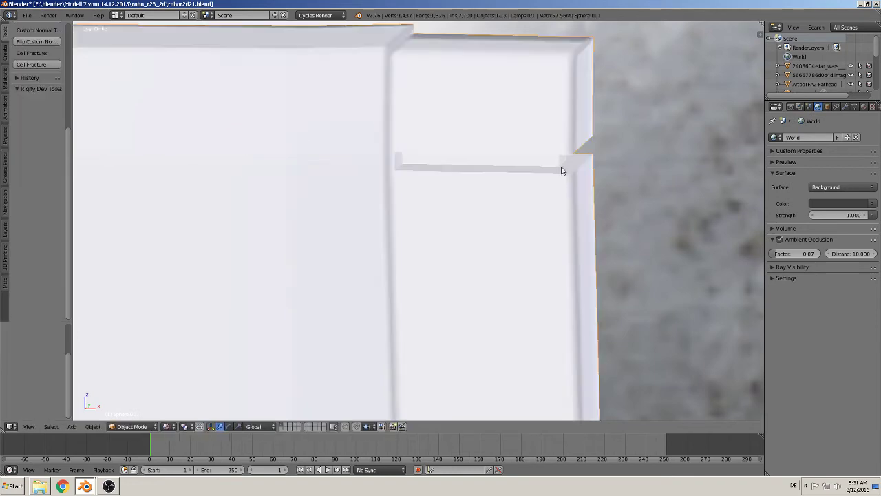
scroll(552, 208, down, 2)
scroll(551, 208, down, 5)
scroll(513, 285, down, 1)
shift+middle_drag(475, 376, 343, 229)
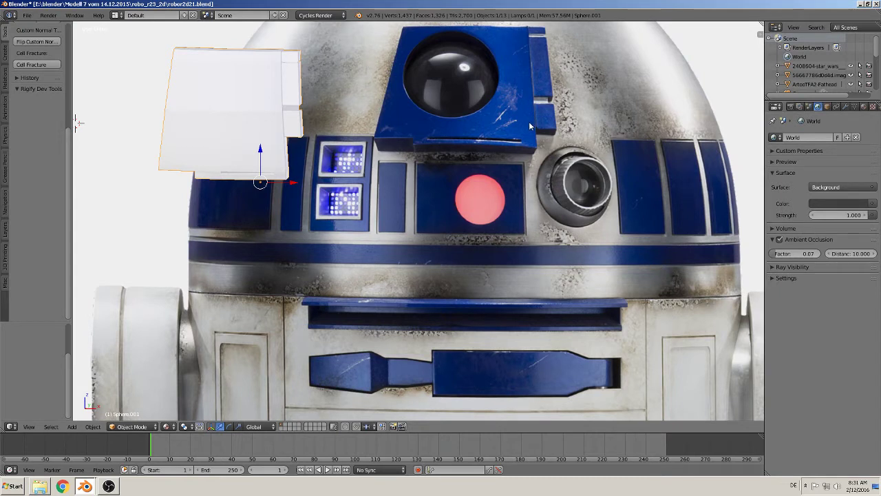
Step: Create a new material on Sphere.001 and name it 'Robo-blue gloss rough'
click(863, 107)
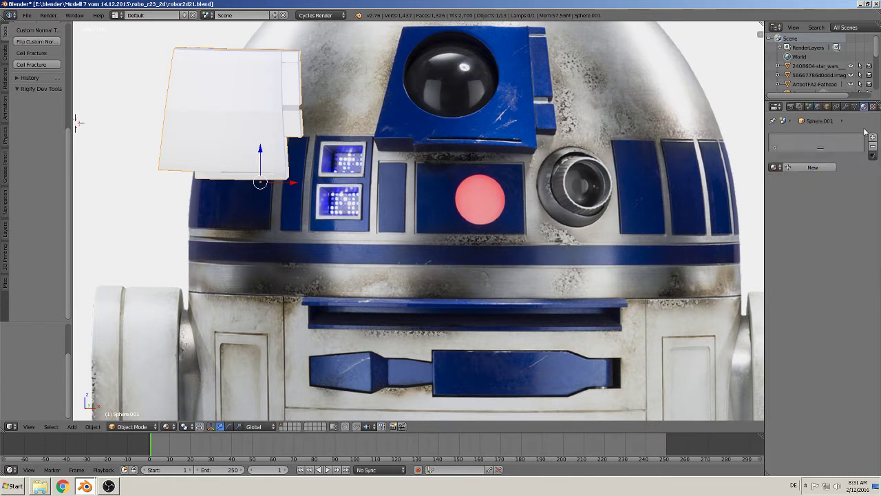
click(802, 167)
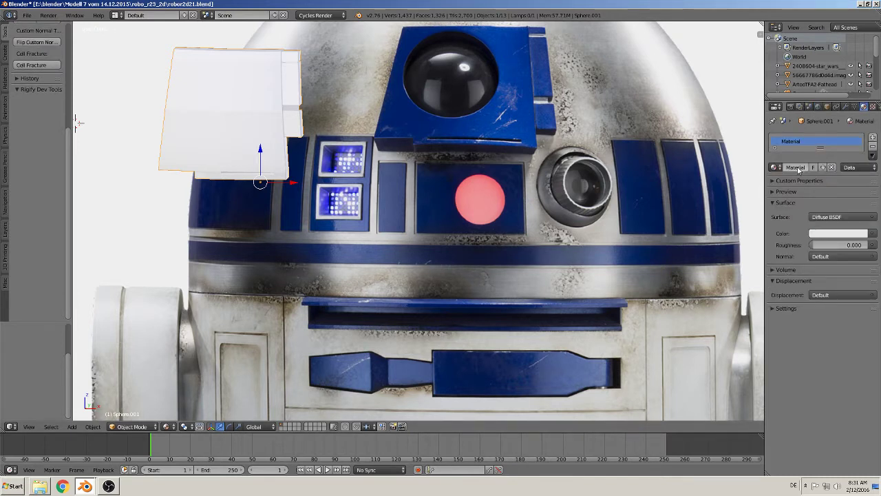
click(796, 168)
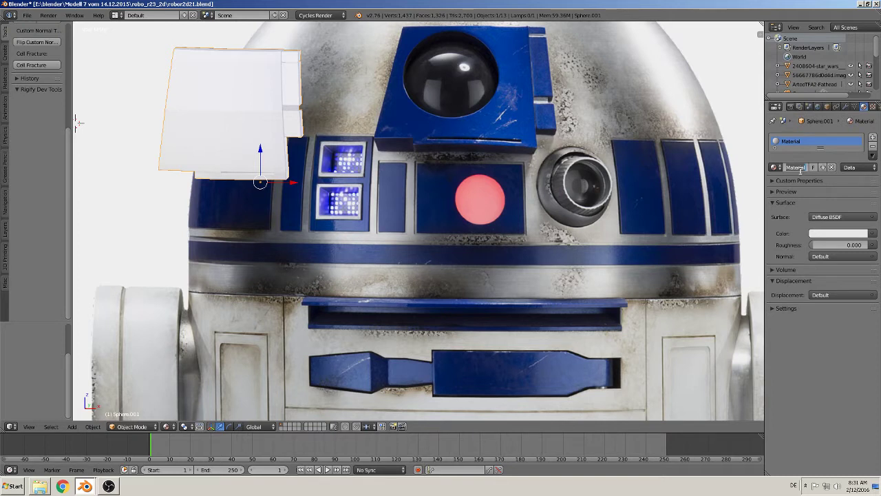
key(BackSpace)
text(global)
text(sy)
key(Return)
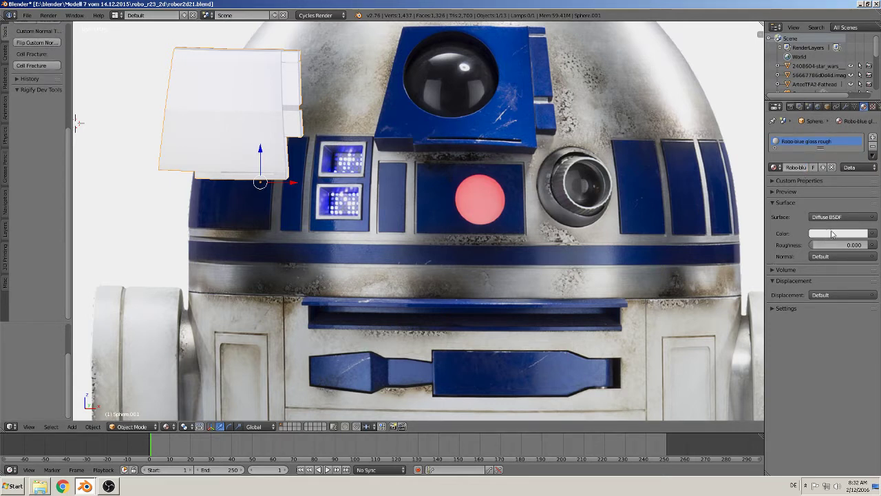
click(833, 237)
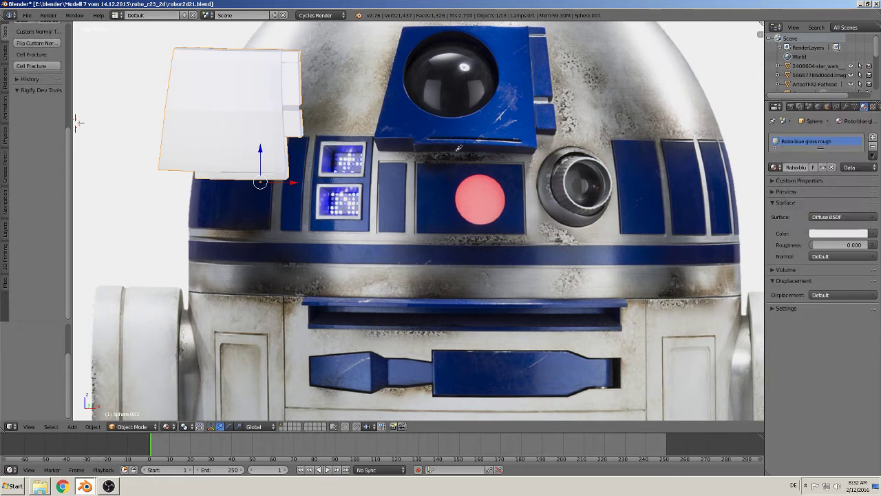
Step: Sample R2-D2's blue as the material colour and switch the surface shader to Glossy BSDF
click(503, 50)
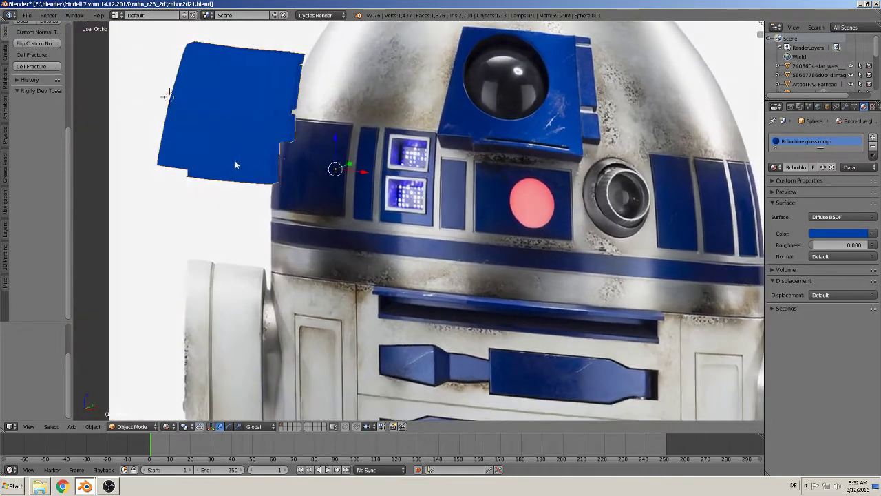
middle_drag(212, 120, 237, 163)
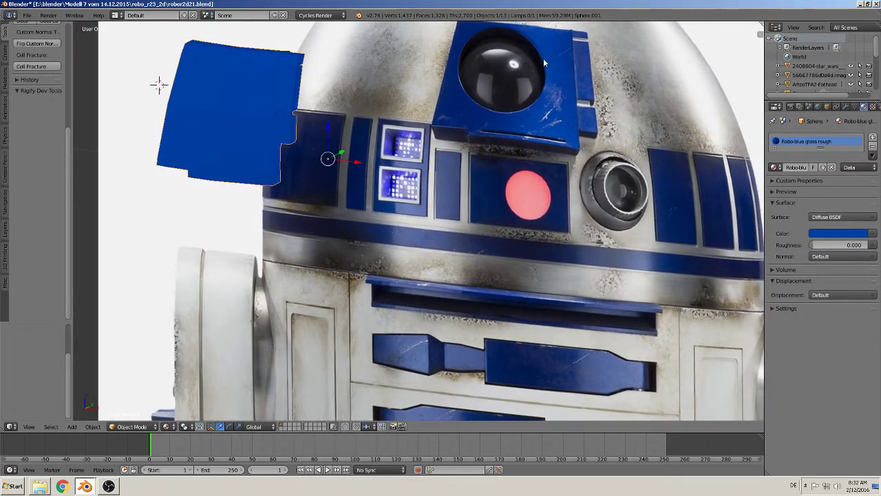
shift+middle_drag(485, 176, 483, 262)
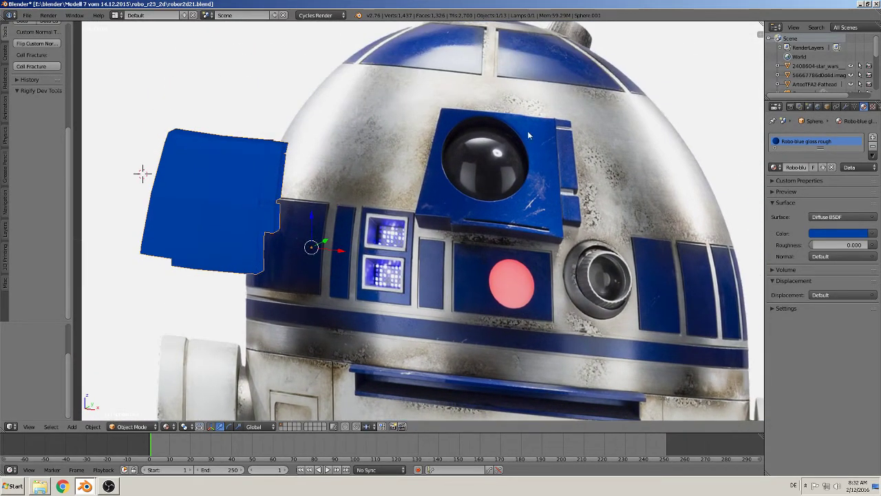
click(837, 217)
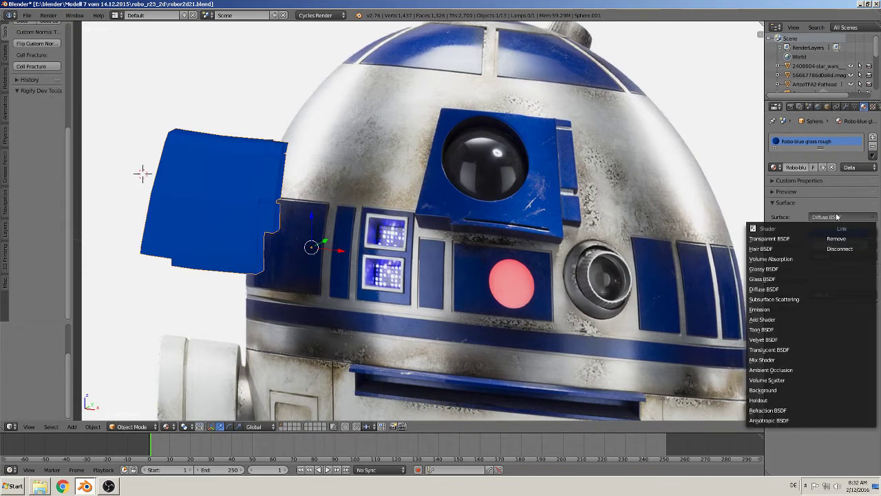
click(782, 269)
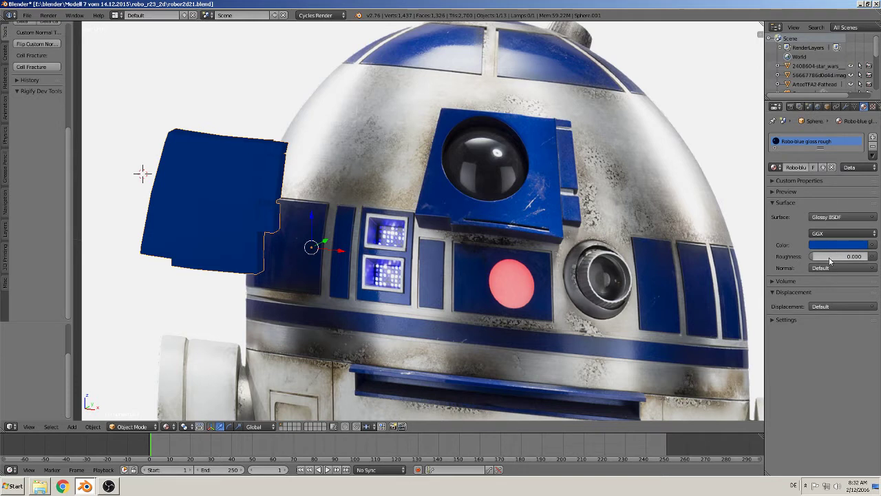
Step: Show the preview sphere, raise Glossy roughness to 0.317, and enlarge the bottom area
click(780, 192)
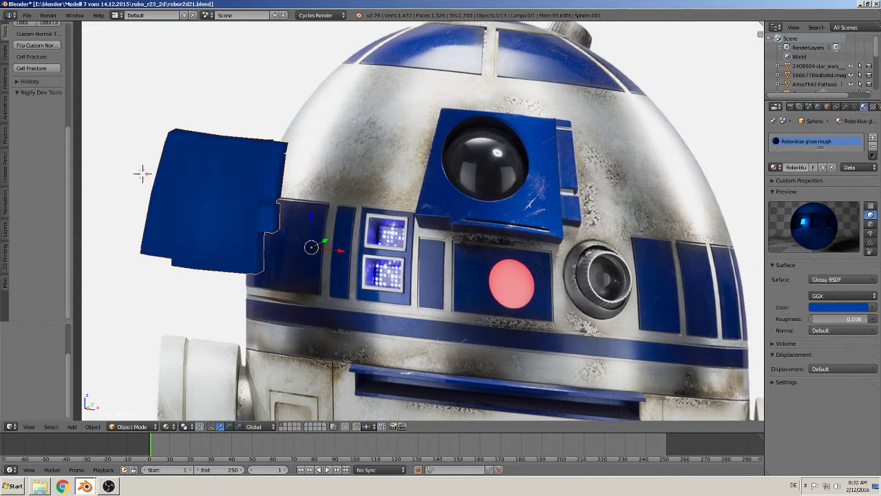
drag(813, 320, 821, 321)
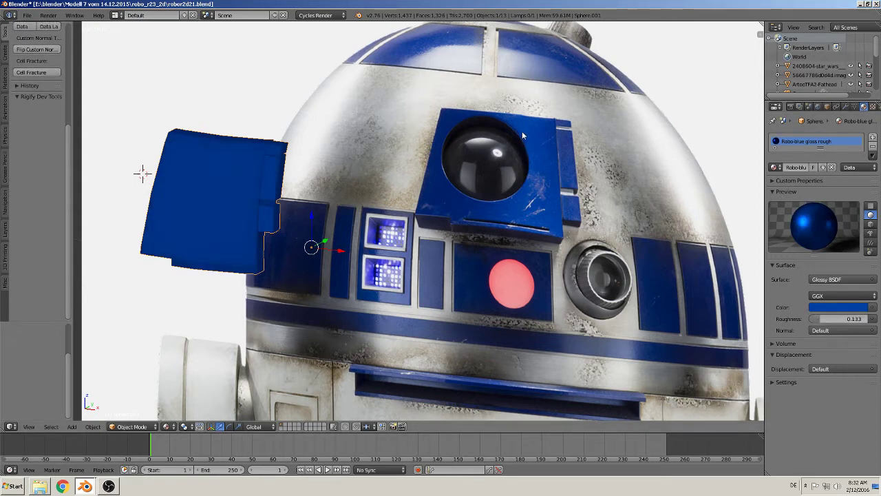
drag(820, 321, 825, 321)
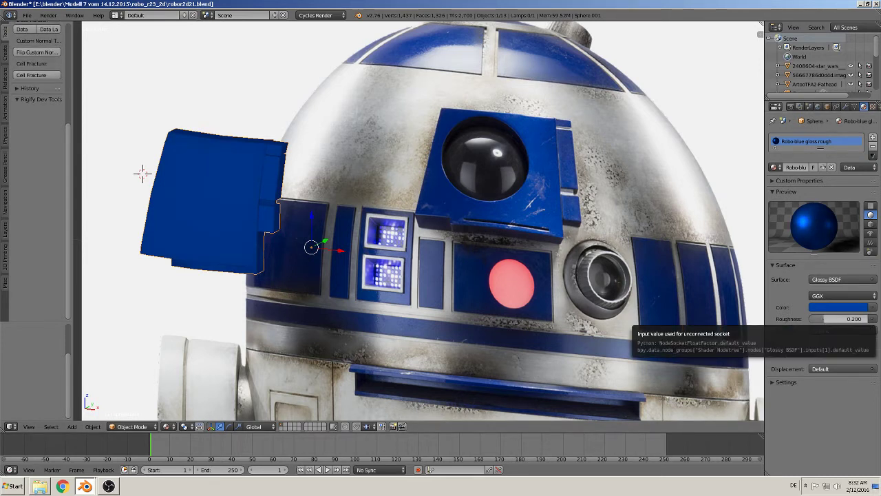
drag(826, 318, 836, 318)
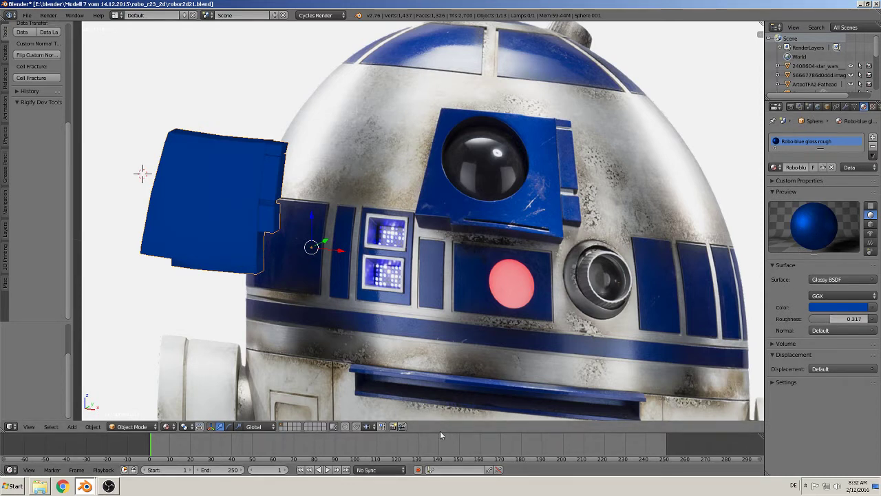
drag(440, 431, 440, 276)
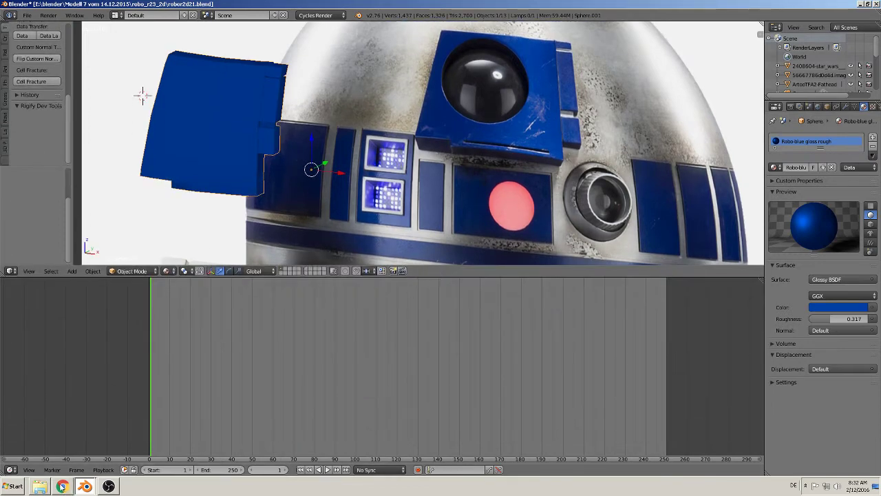
Step: Turn the bottom area into the Node Editor and frame the material's nodes
click(10, 469)
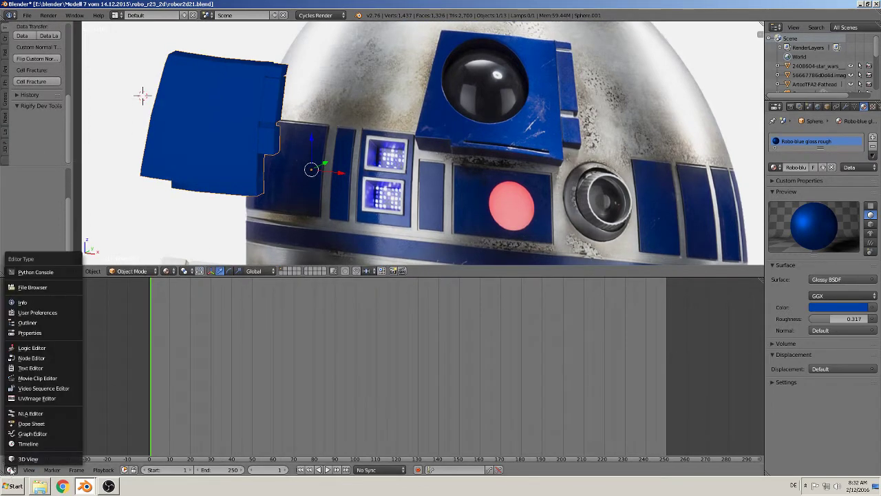
click(34, 360)
scroll(364, 418, up, 2)
scroll(358, 417, up, 2)
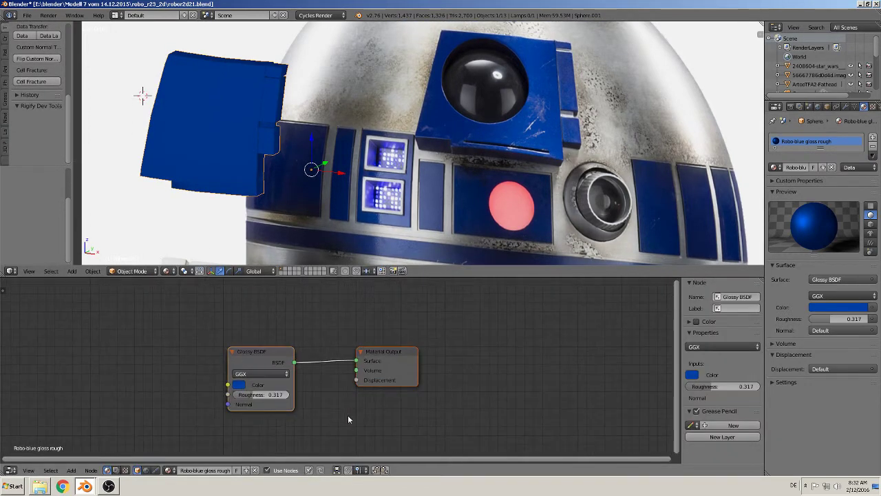
scroll(323, 415, up, 1)
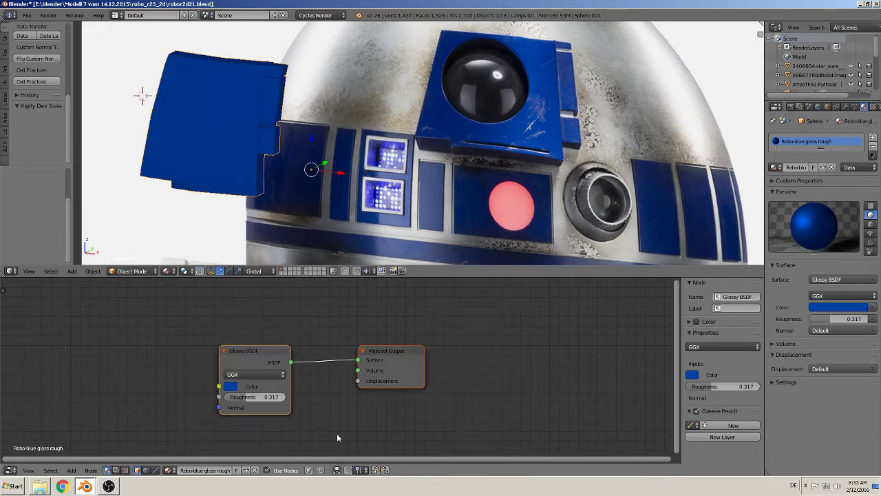
middle_drag(337, 433, 417, 379)
scroll(396, 394, down, 1)
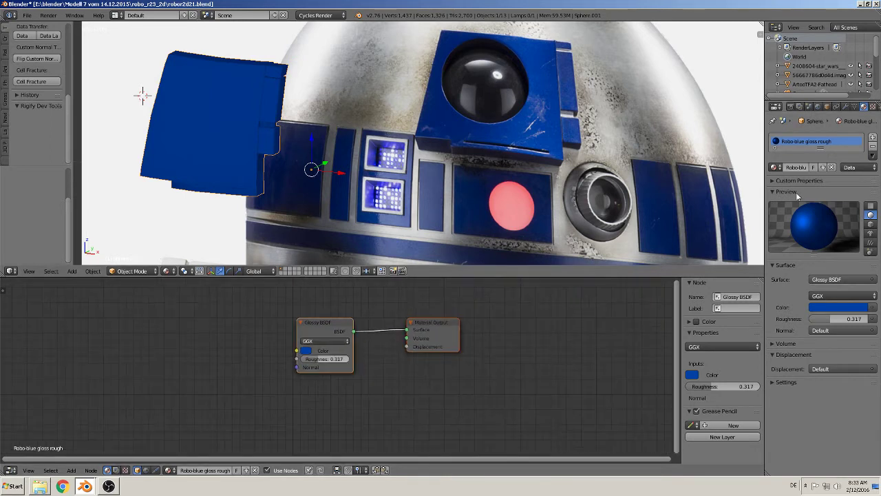
Step: Move the Glossy BSDF node left and duplicate it with Shift+D
drag(325, 327, 228, 344)
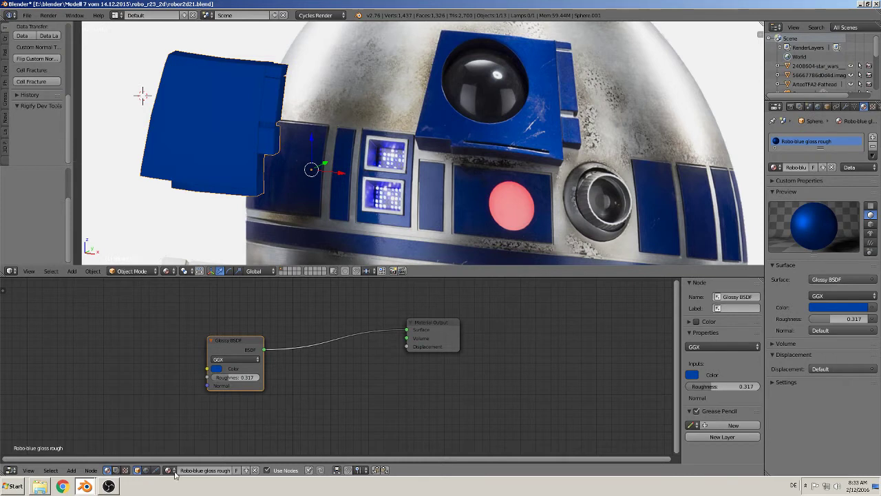
drag(234, 342, 203, 335)
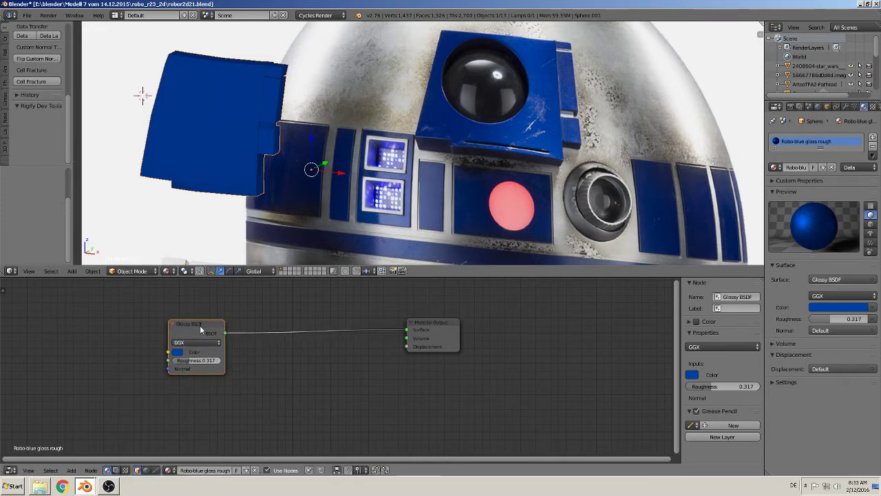
key(shift+d)
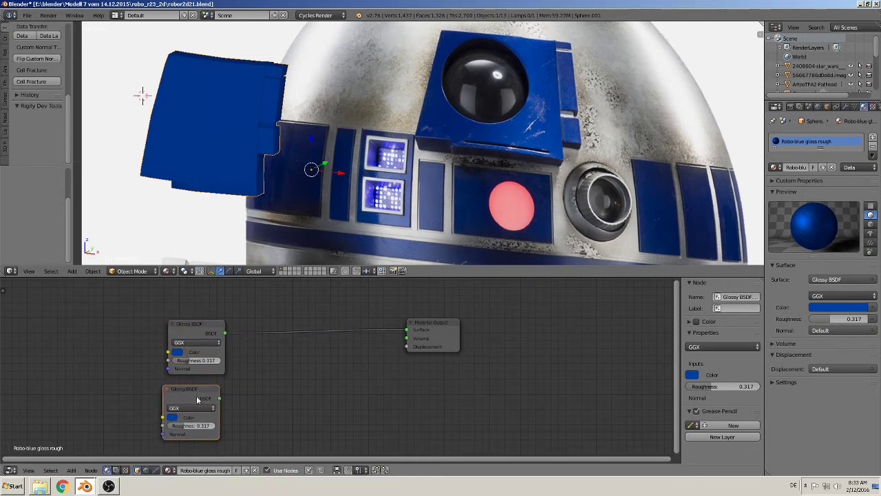
Step: Place the duplicate Glossy below, insert a Mix Shader into the output link, and connect both glossies
click(198, 399)
click(72, 471)
mouse_move(85, 431)
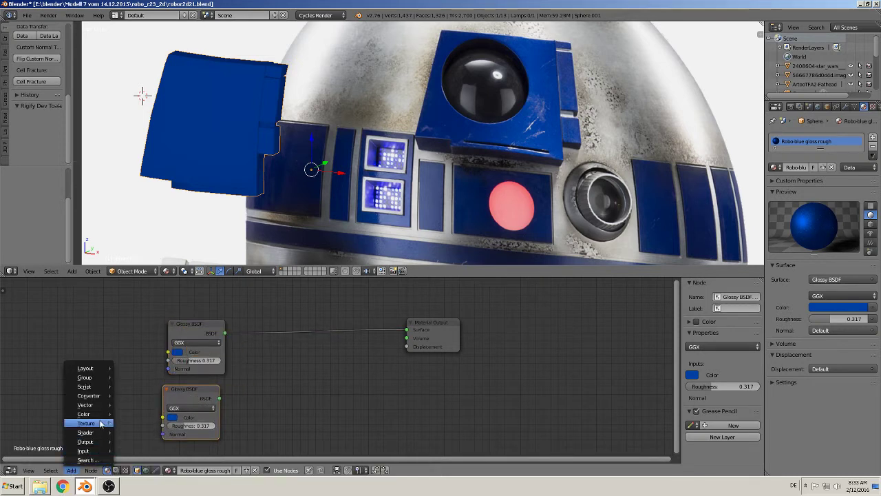
click(141, 260)
click(330, 337)
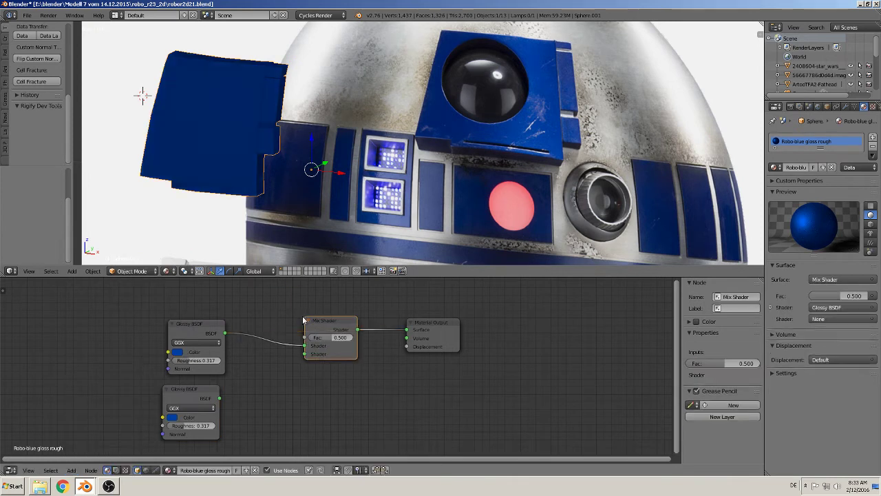
drag(220, 398, 305, 354)
Step: Make the lower Glossy BSDF's colour white by setting green and blue to 1.000
click(172, 418)
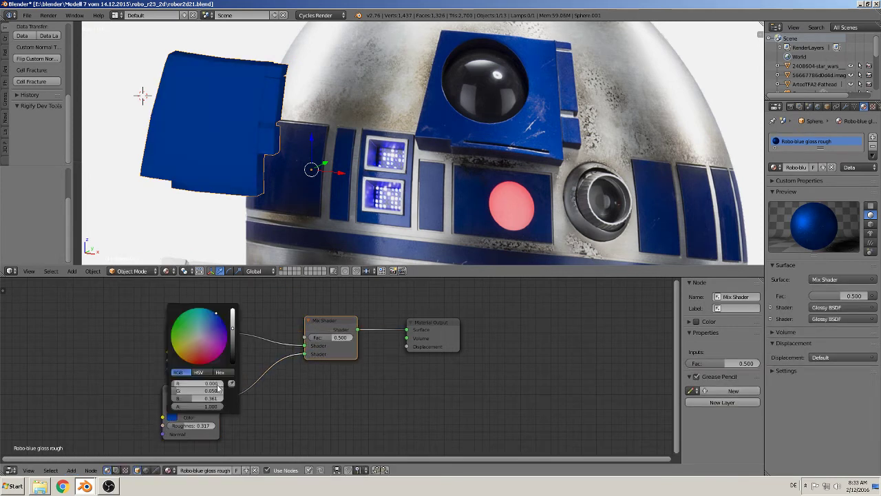
click(210, 353)
click(200, 391)
text(1)
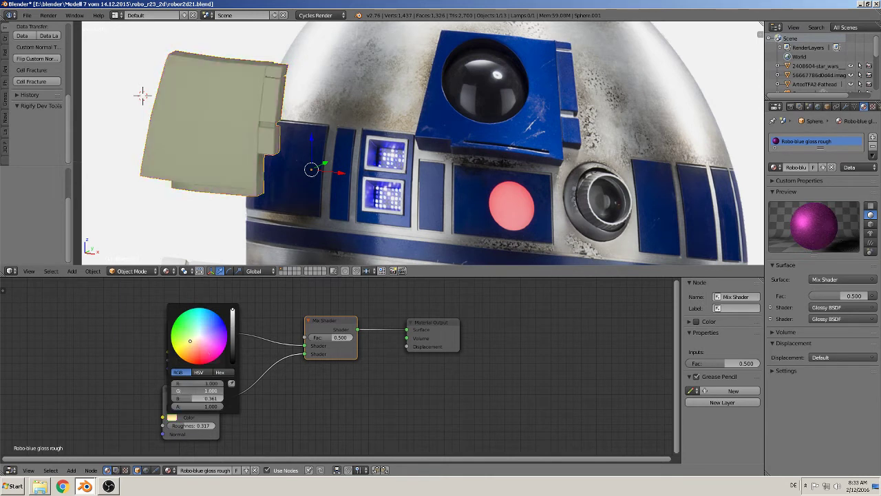
key(Return)
drag(199, 398, 225, 398)
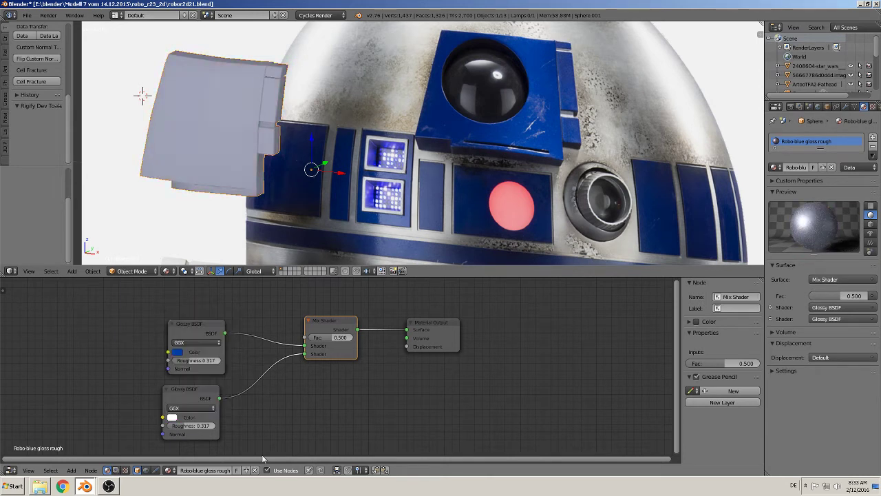
Step: Set the lower Glossy roughness to 0.000 and the Mix Shader factor to 0.073
click(196, 425)
text(0)
key(Return)
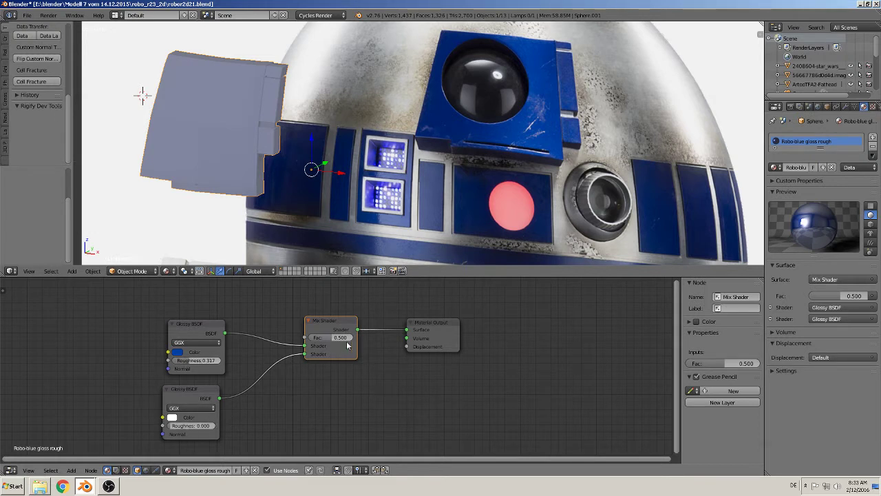
drag(331, 338, 303, 337)
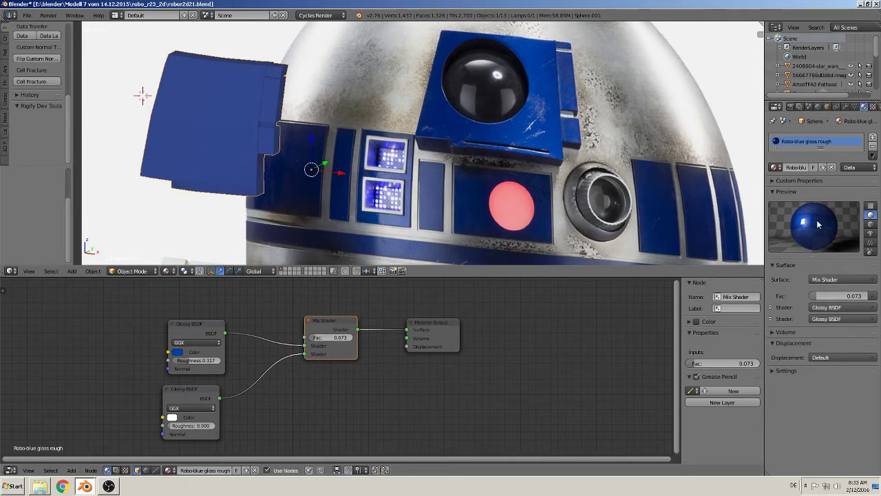
middle_drag(213, 336, 274, 385)
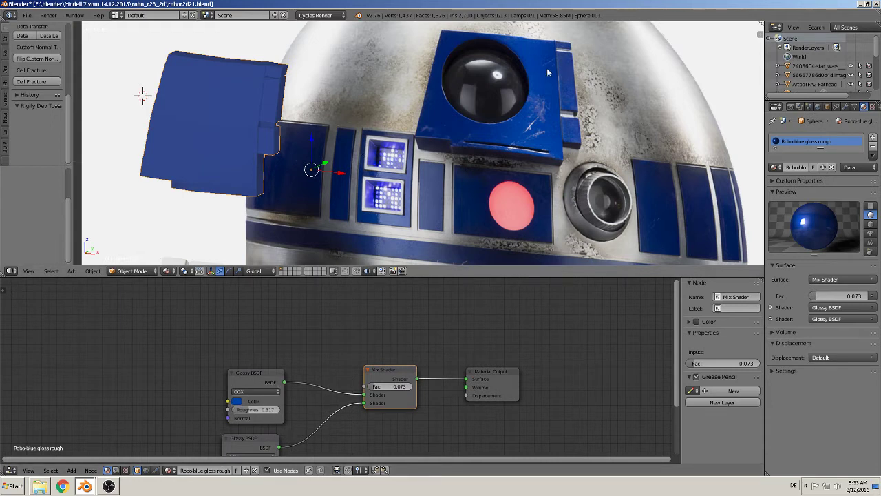
Step: Add a Fresnel node above the Glossy BSDF and connect its Fac to the Mix Shader Fac
click(71, 471)
mouse_move(87, 450)
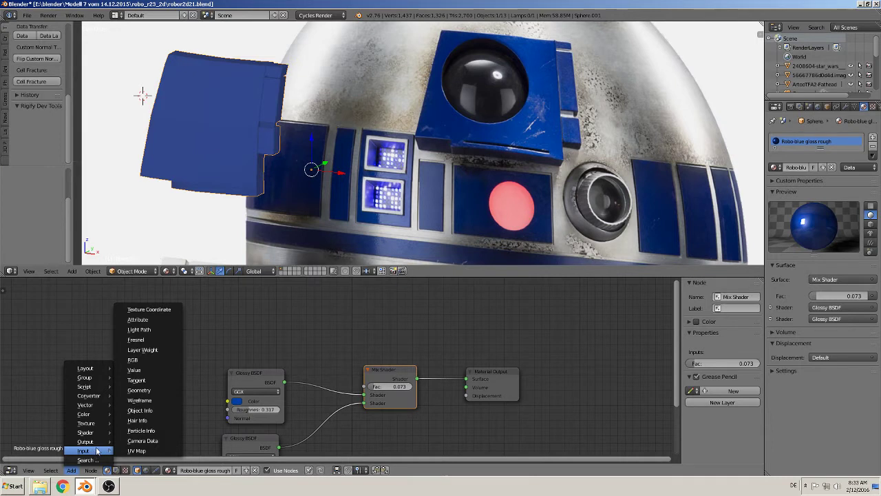
click(144, 340)
click(295, 336)
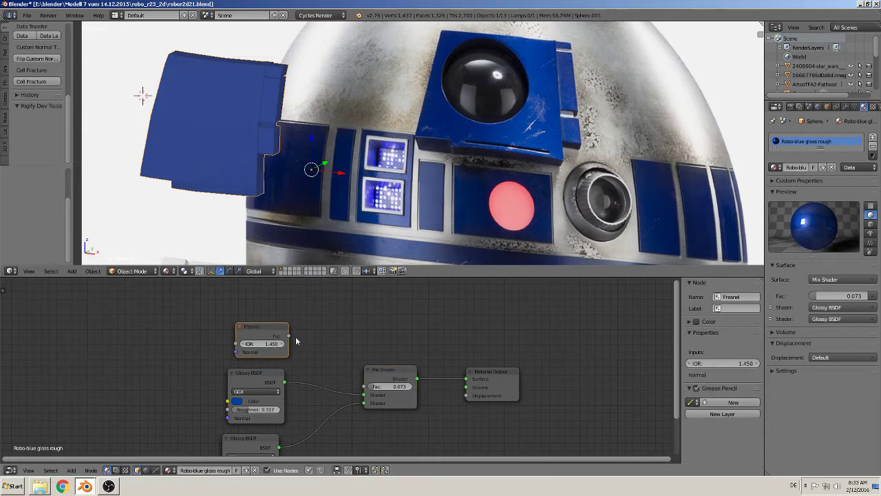
drag(301, 340, 365, 386)
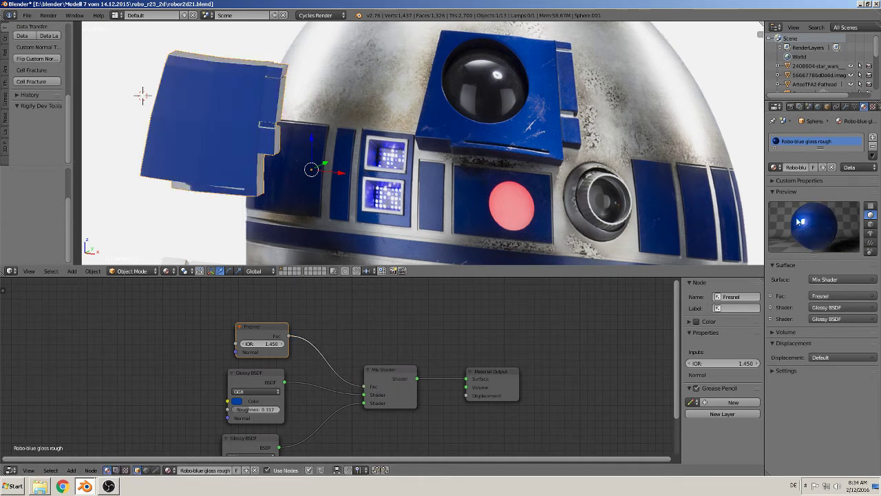
scroll(253, 169, down, 2)
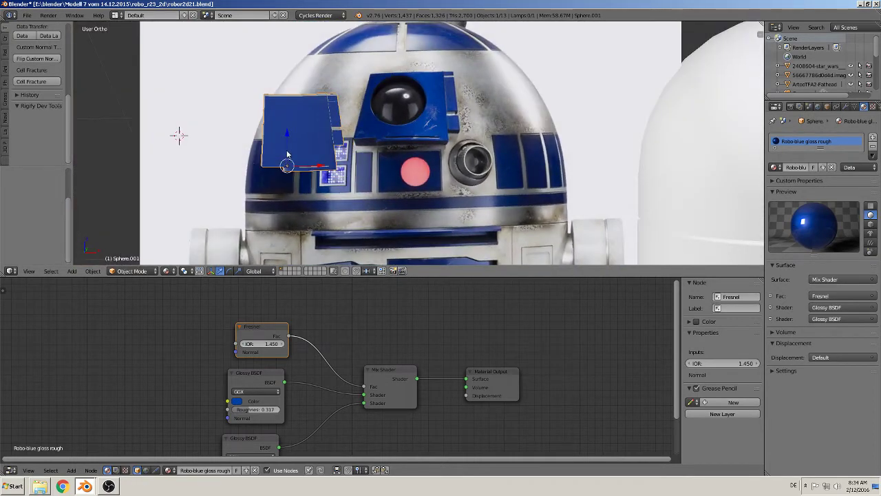
scroll(252, 169, up, 3)
mouse_move(252, 169)
middle_down()
mouse_move(208, 164)
mouse_move(199, 179)
middle_up()
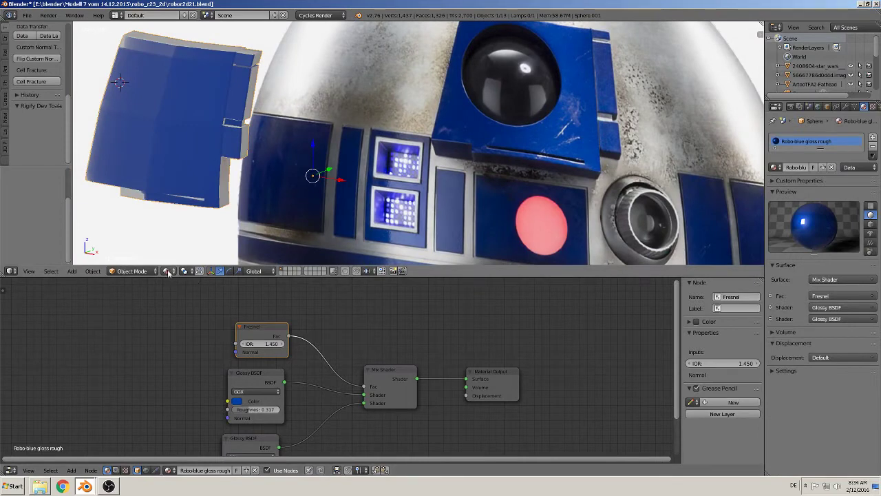
Step: Preview the scene in Rendered shading, inspect it, then return to Material shading
click(168, 272)
click(197, 212)
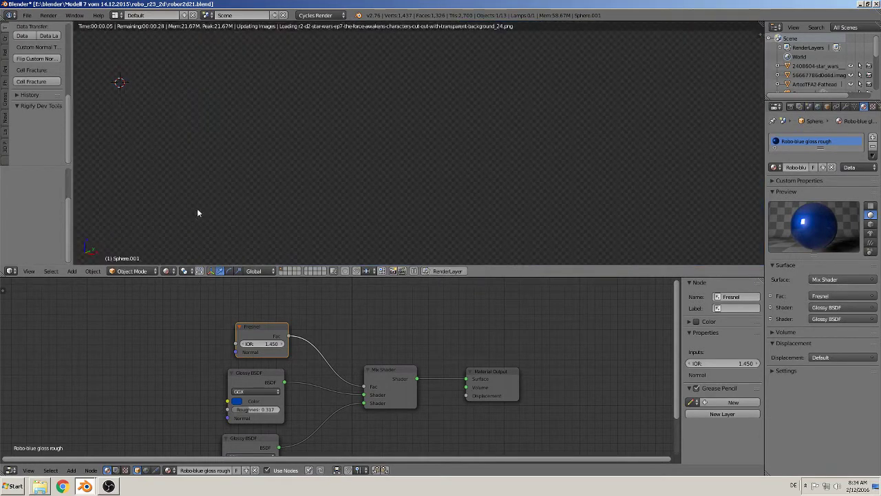
scroll(262, 204, up, 2)
scroll(277, 174, up, 3)
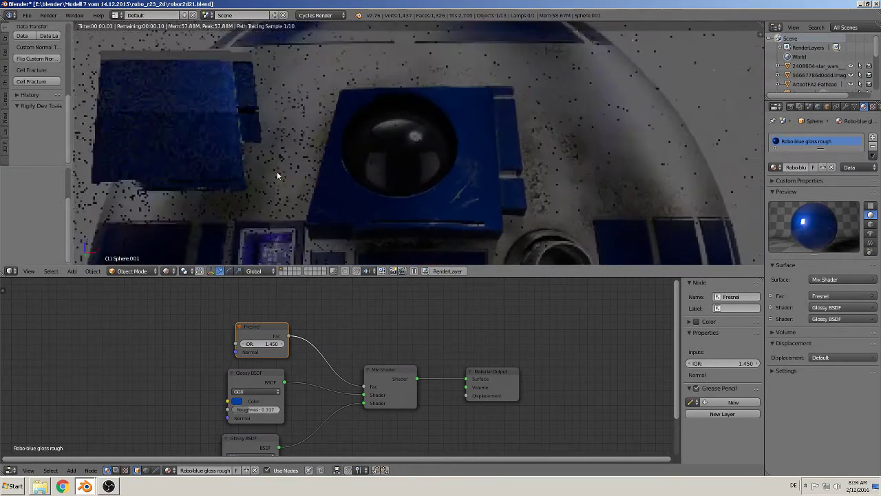
mouse_move(278, 175)
middle_down()
mouse_move(309, 173)
mouse_move(324, 200)
mouse_move(279, 216)
mouse_move(248, 211)
mouse_move(238, 183)
middle_up()
click(167, 271)
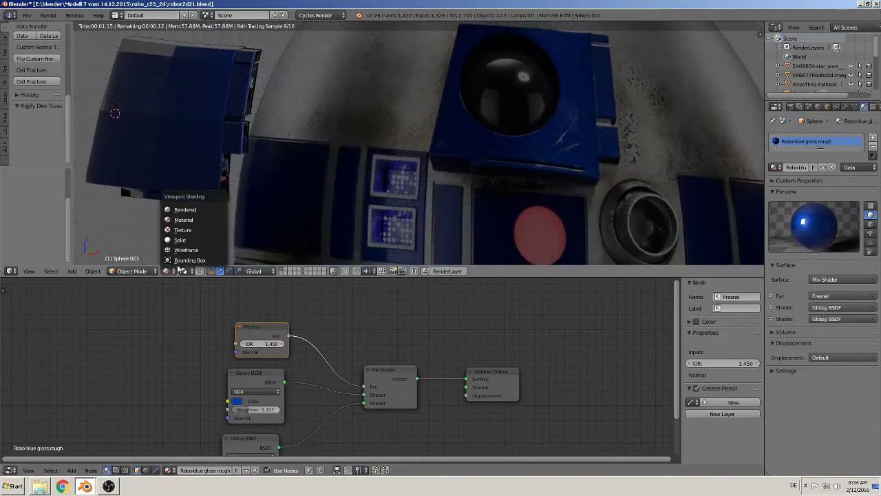
click(192, 220)
scroll(275, 207, down, 2)
scroll(275, 207, down, 2)
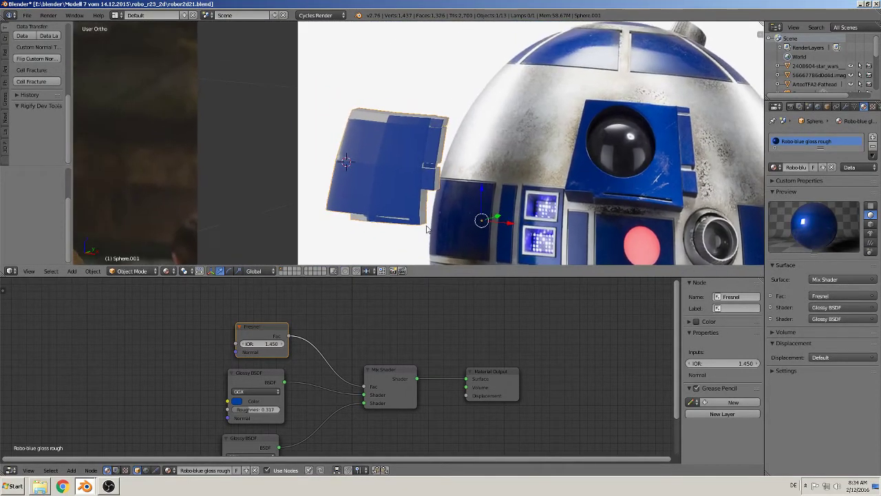
mouse_move(274, 206)
middle_down()
mouse_move(529, 250)
mouse_move(537, 240)
mouse_move(427, 224)
middle_up()
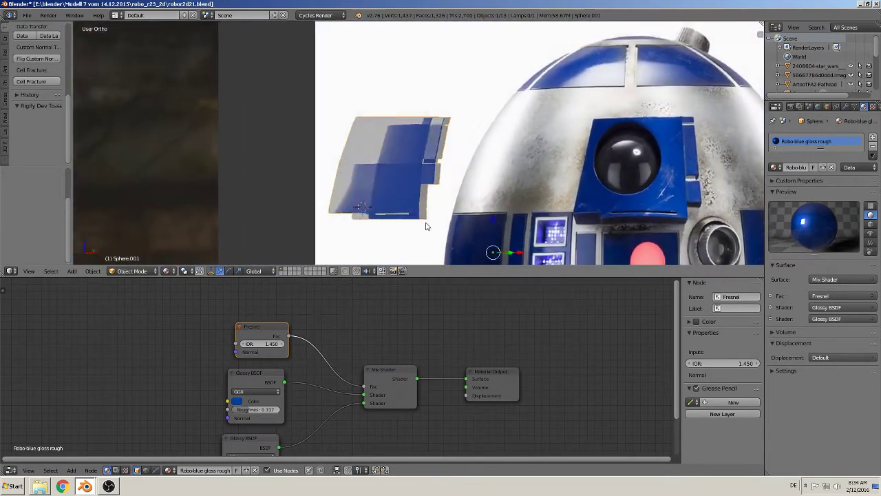
scroll(425, 226, down, 2)
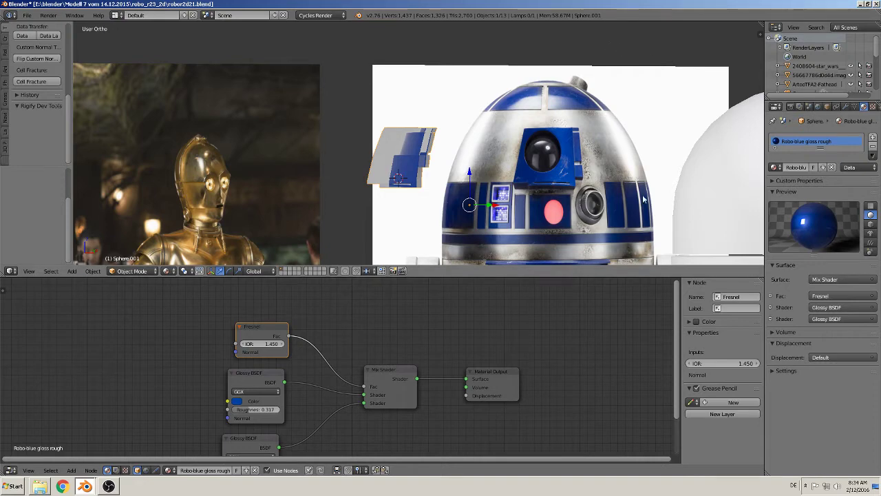
Step: Show the World settings with Background strength 1.000 and ambient occlusion 0.67
click(823, 106)
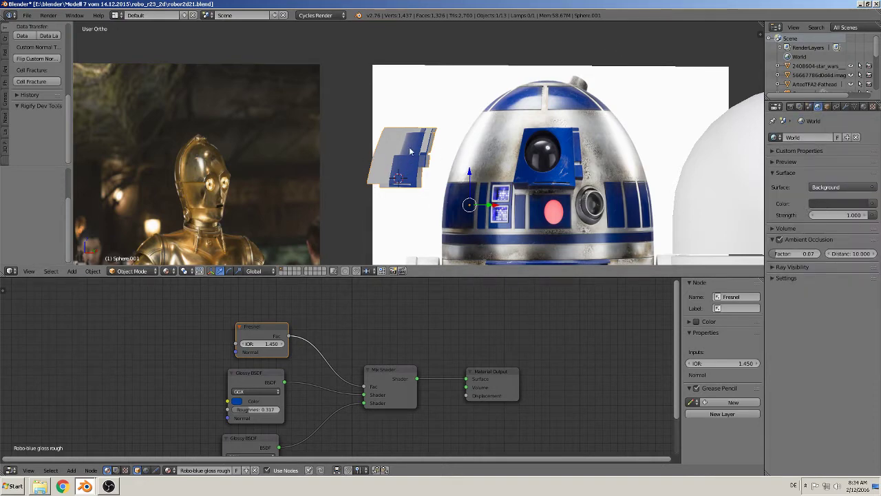
middle_drag(377, 160, 413, 172)
scroll(412, 173, up, 2)
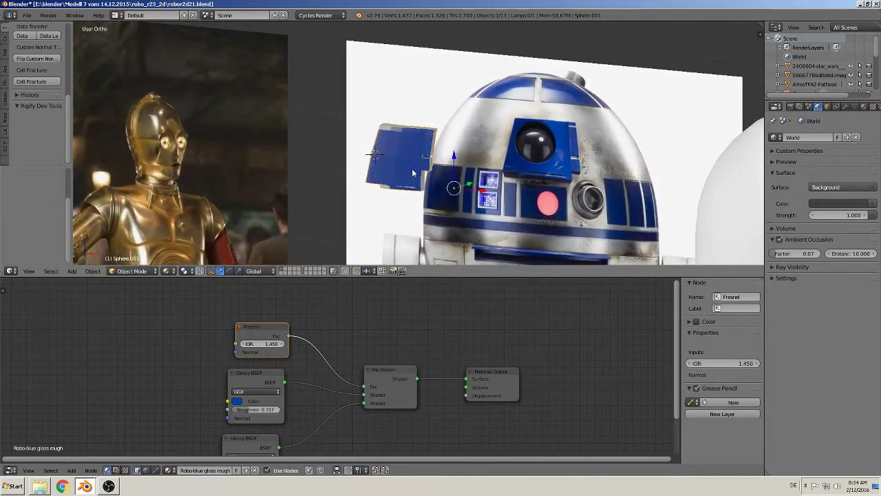
scroll(414, 163, up, 3)
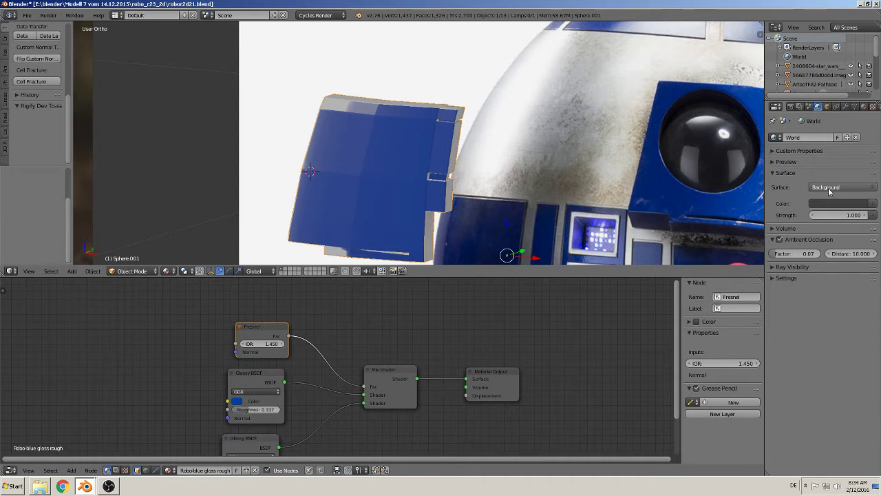
Step: Drive the world colour with an Environment Texture using Etnies_Park_Center_8k.jpg from the hdri folder
click(829, 188)
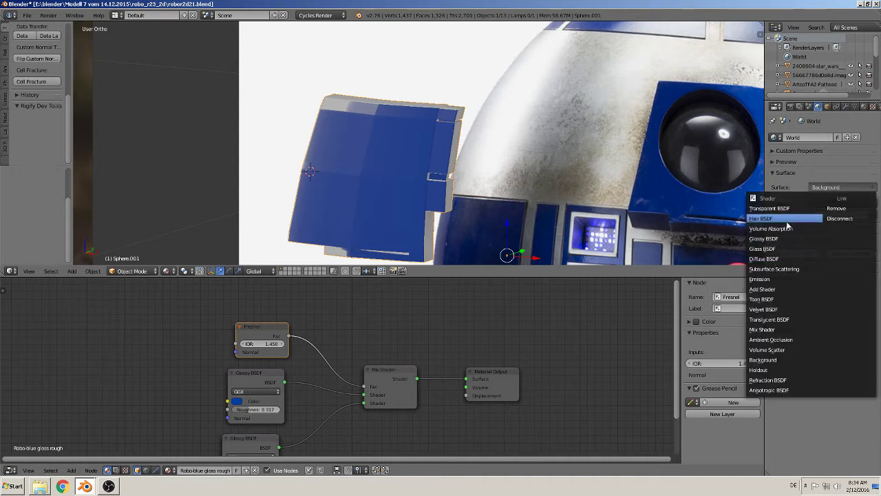
key(Escape)
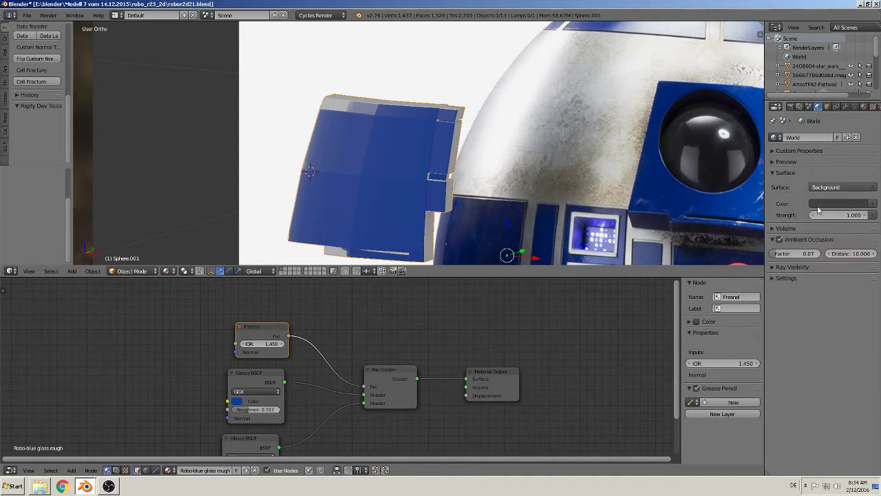
click(874, 204)
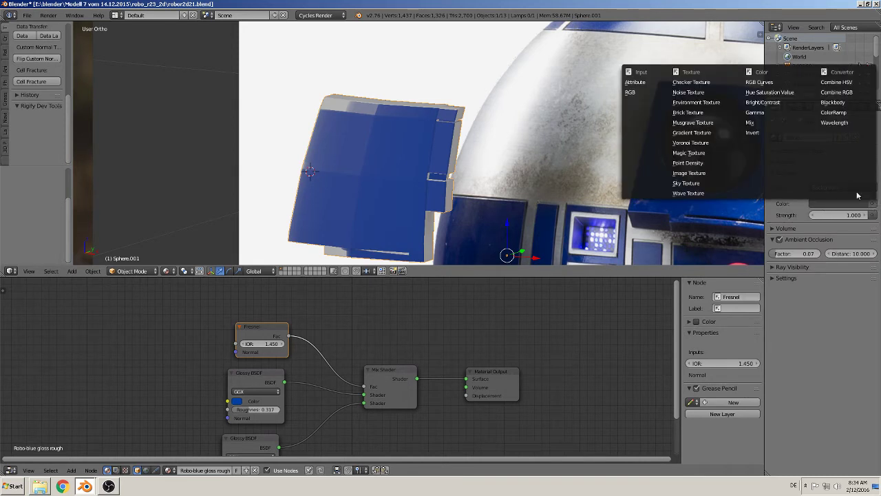
click(713, 104)
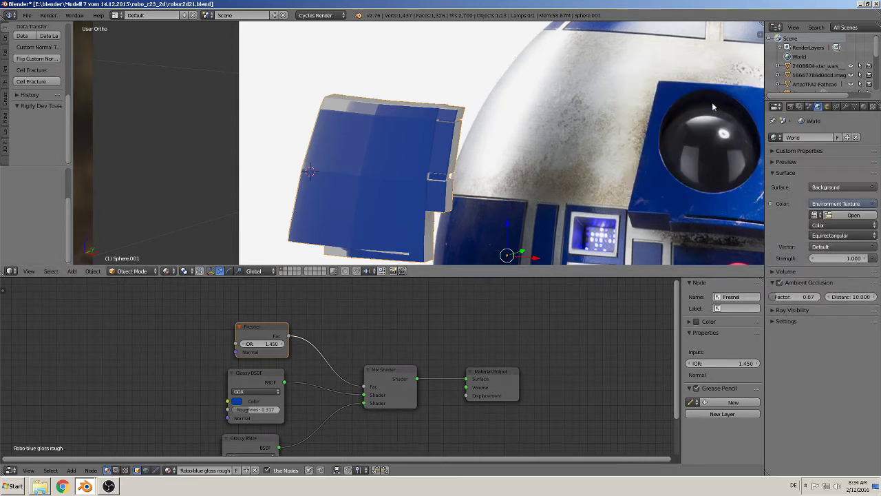
click(847, 214)
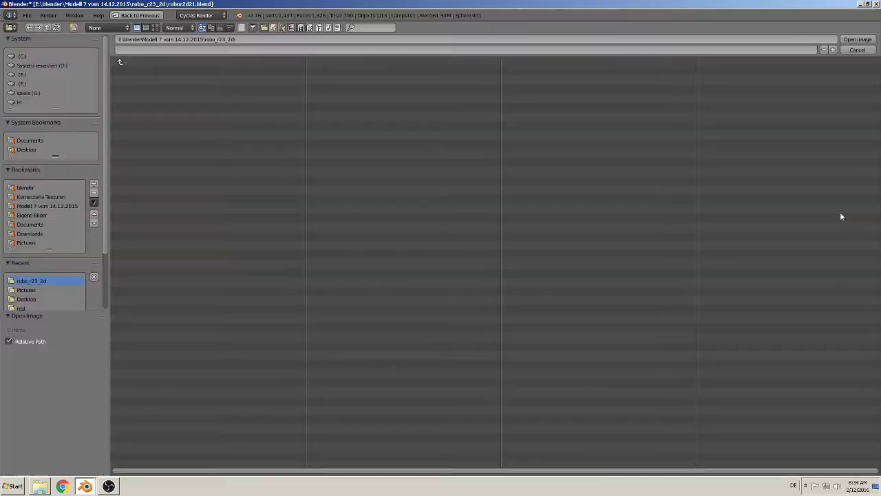
scroll(46, 292, down, 2)
click(31, 290)
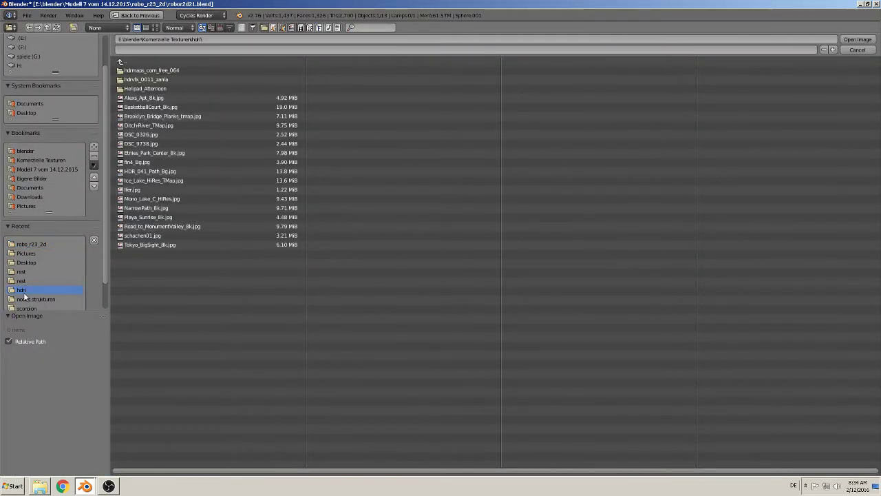
click(155, 27)
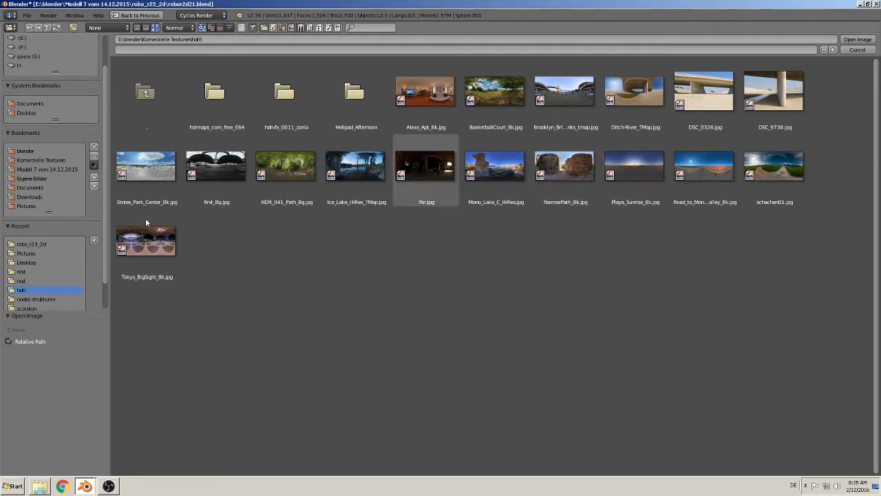
double_click(145, 197)
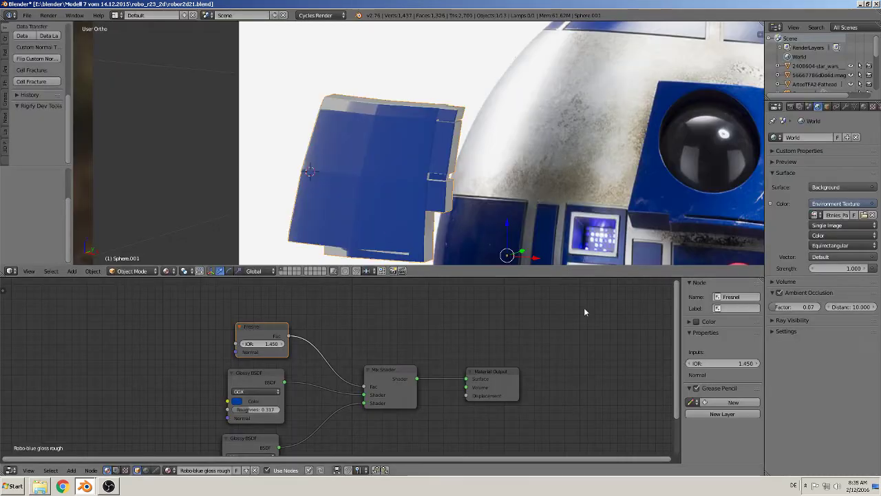
Step: Set the world strength to 2.0 and return to the panel's material settings
scroll(509, 223, down, 3)
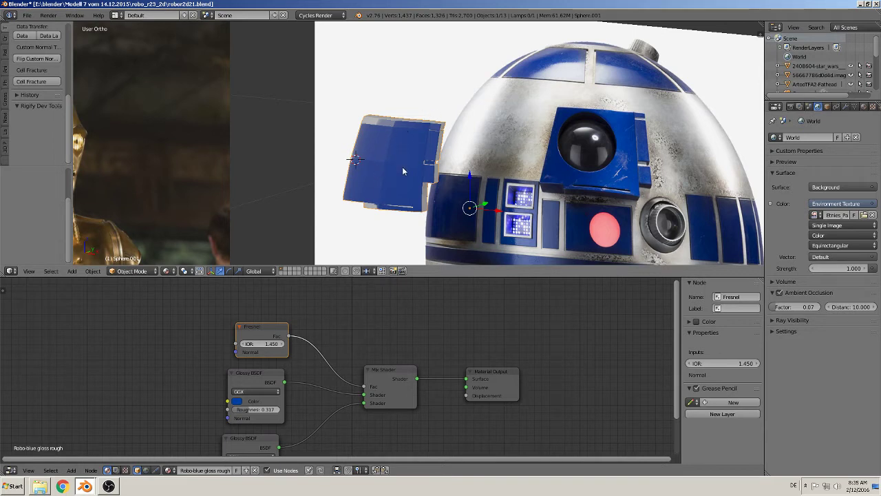
click(846, 268)
text(2.000)
key(Return)
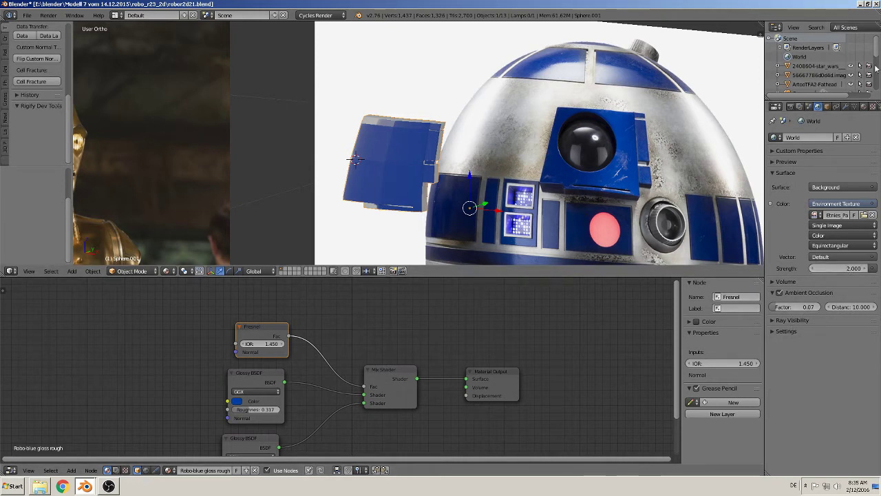
click(862, 108)
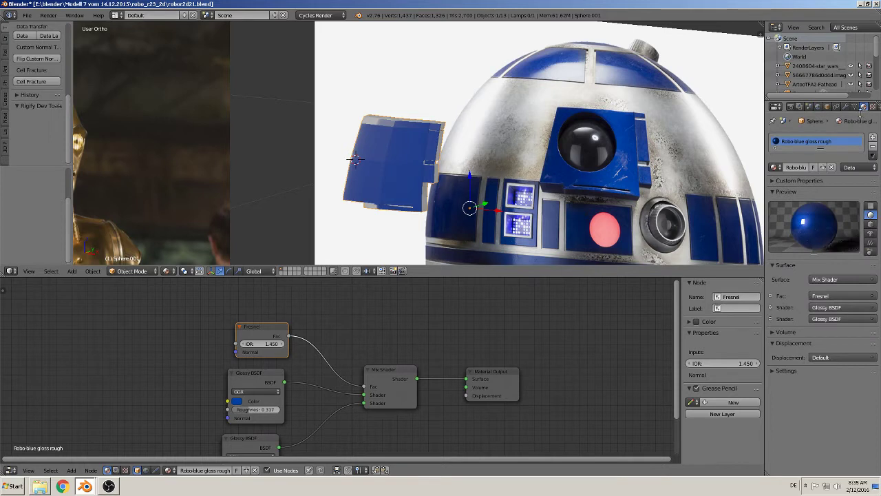
Step: Make the Lamp a sun light with size 0.001
scroll(811, 74, down, 3)
click(804, 73)
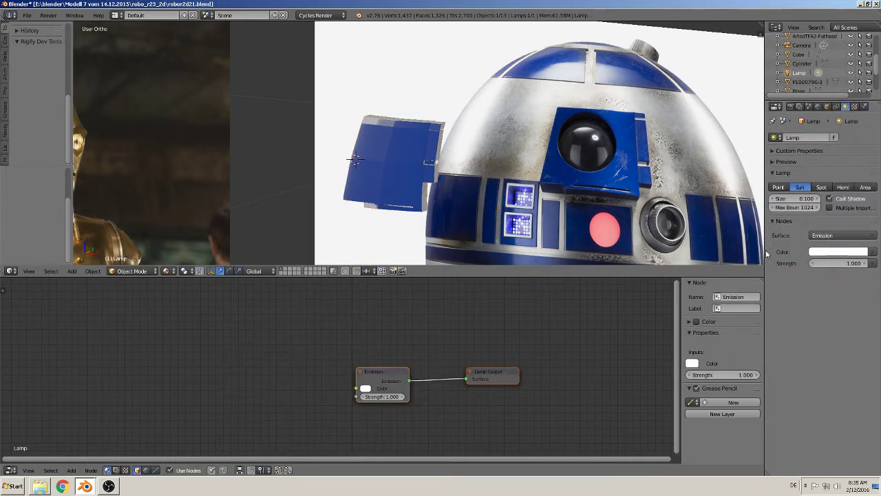
click(800, 188)
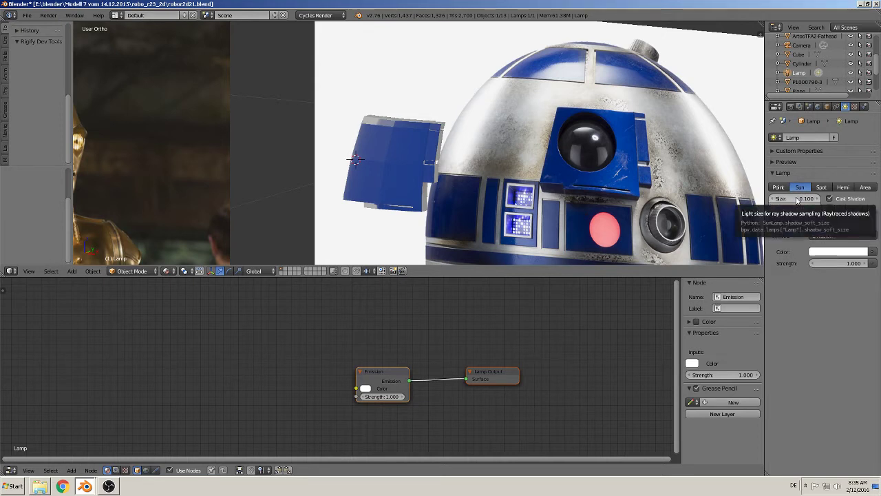
click(796, 199)
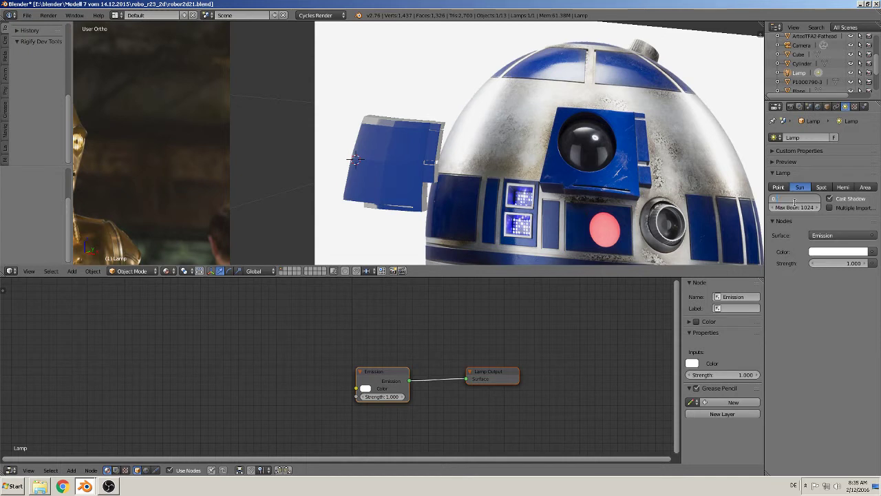
key(Return)
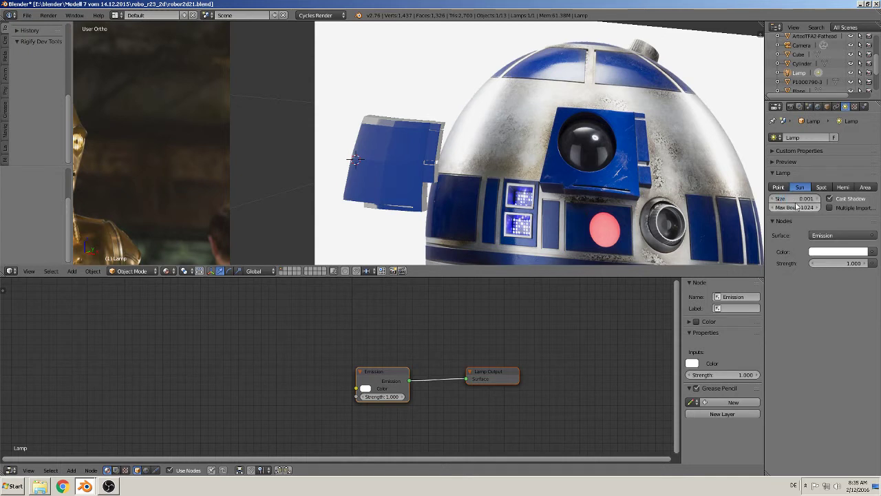
Step: Set the sun's emission strength to 2.0 and tint its colour slightly cream
click(847, 263)
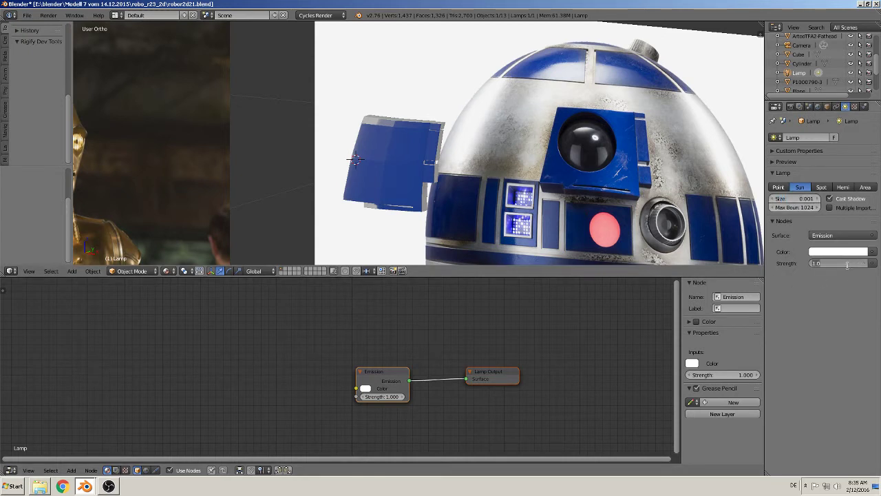
text(2)
key(Return)
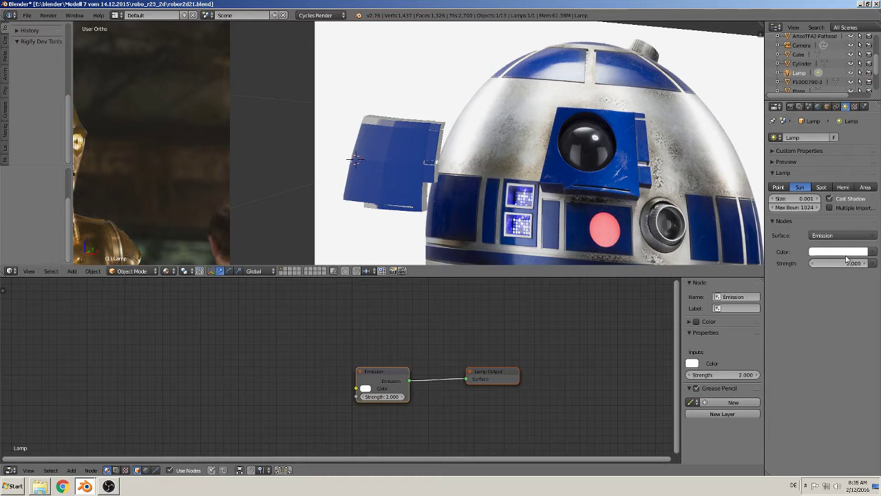
click(845, 253)
click(846, 252)
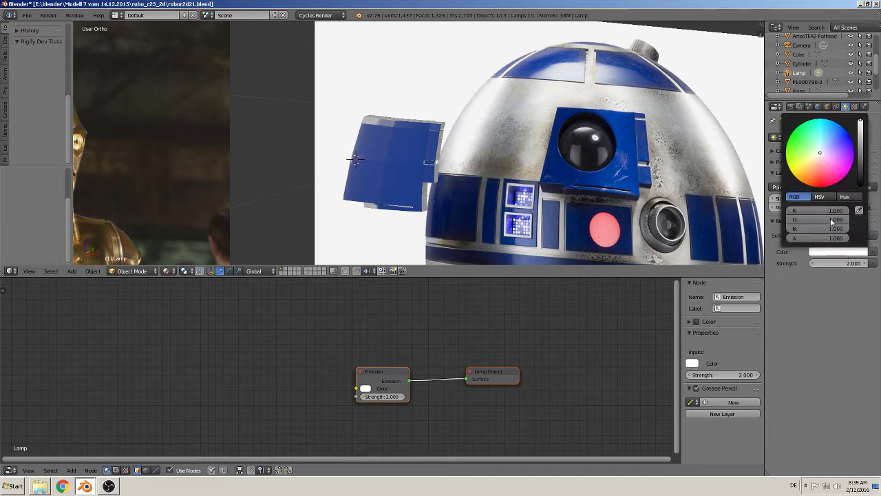
click(819, 157)
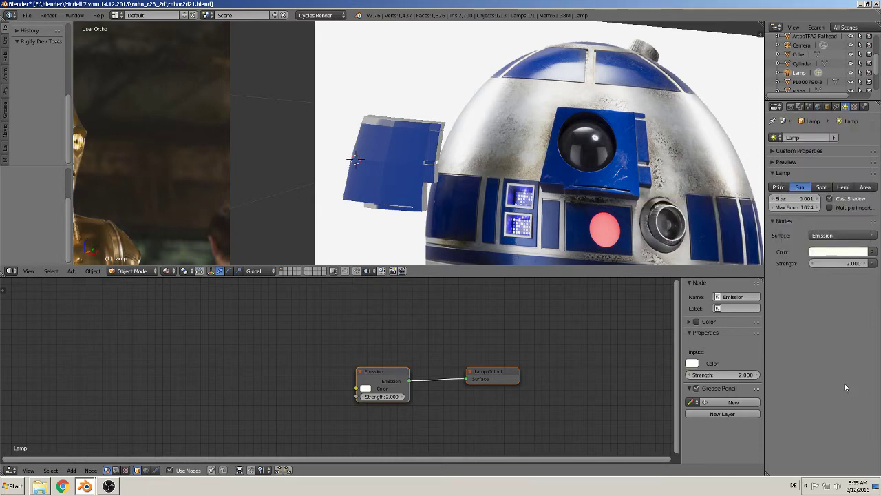
scroll(462, 172, down, 1)
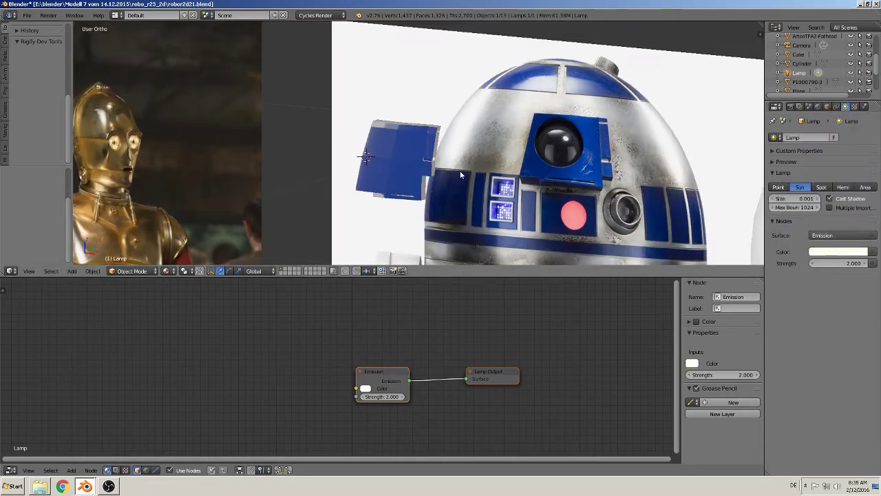
scroll(455, 178, down, 2)
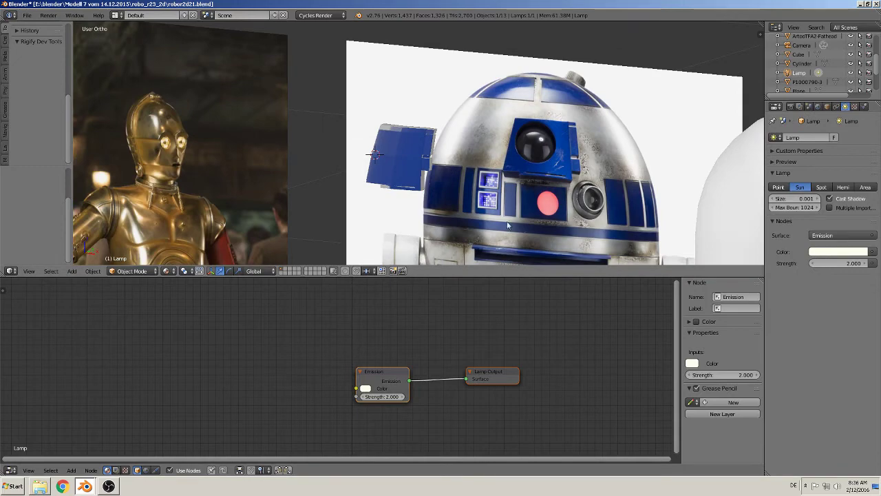
Step: Switch the viewport to Rendered shading and frame both image planes with Home
click(169, 270)
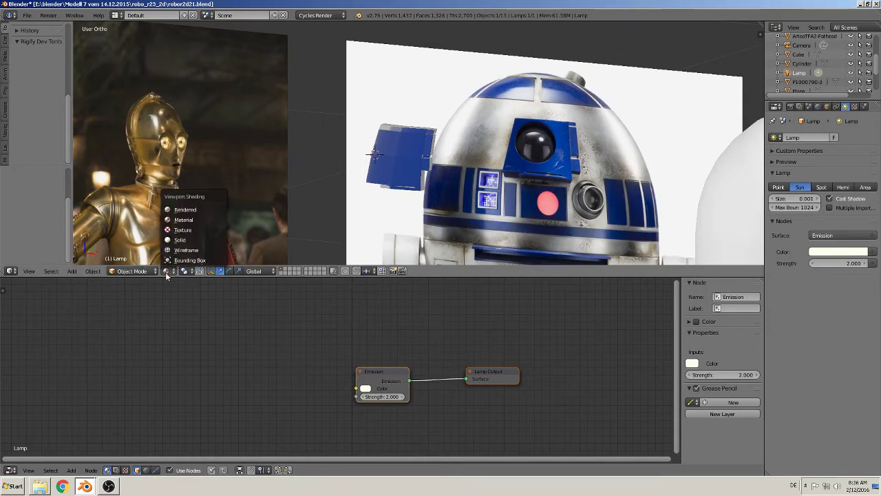
click(195, 209)
scroll(472, 196, up, 3)
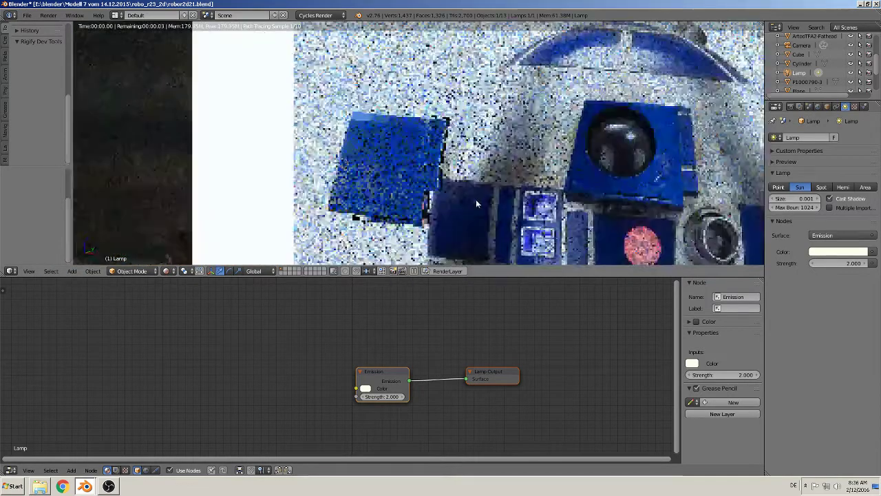
scroll(461, 227, up, 2)
scroll(457, 234, up, 2)
scroll(461, 236, down, 2)
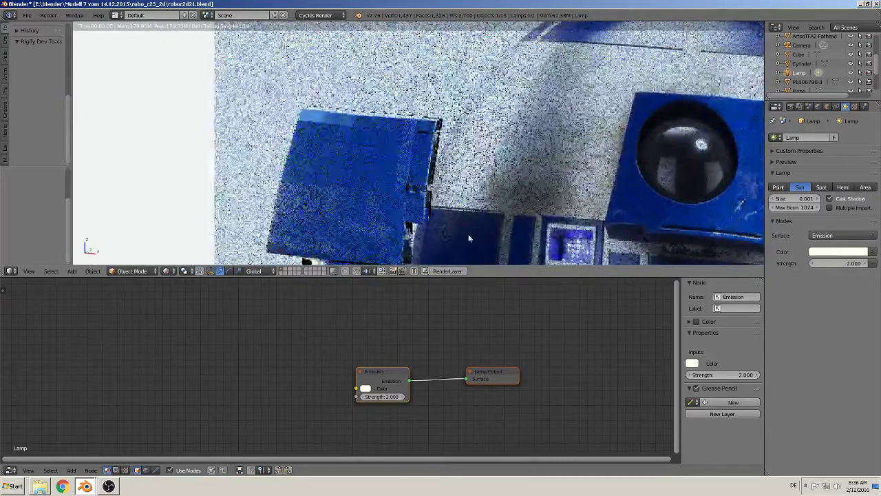
scroll(468, 241, down, 3)
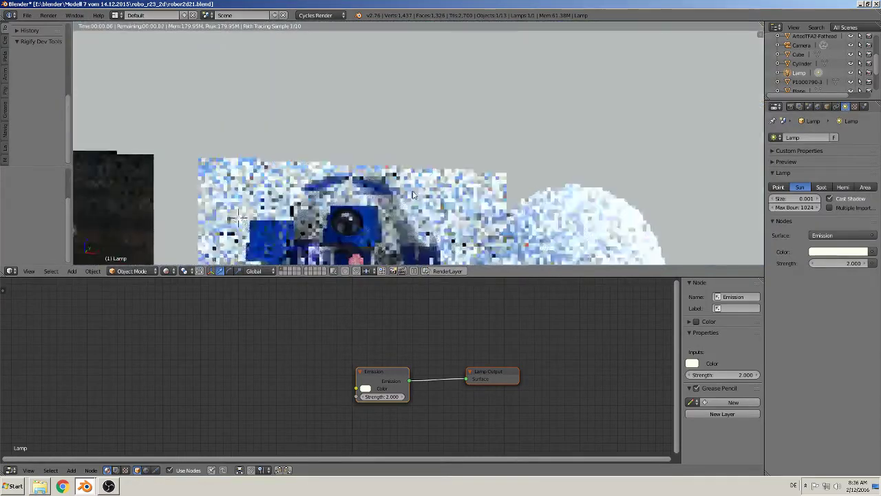
key(Home)
scroll(393, 138, up, 2)
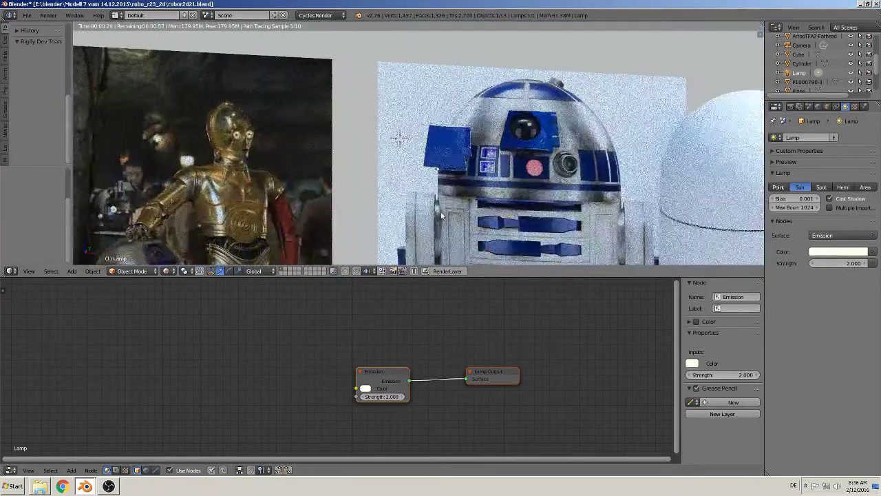
scroll(393, 138, up, 2)
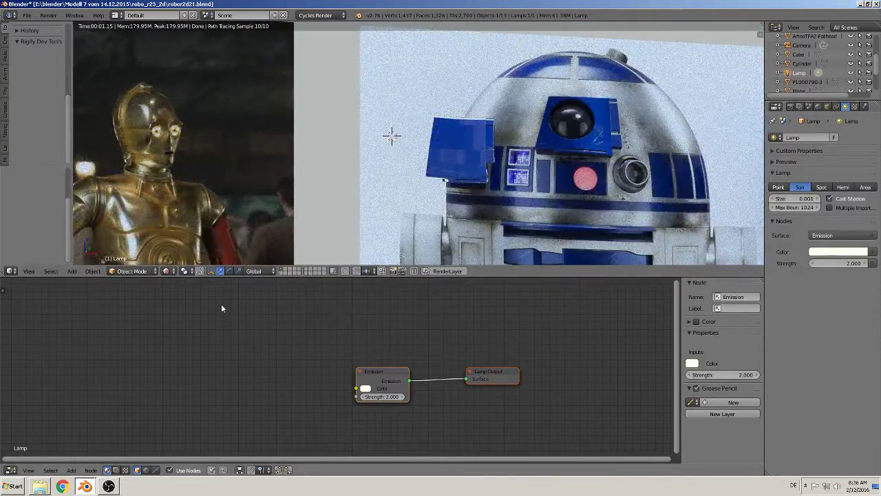
Step: Disconnect Fresnel from the Mix Shader factor and cut the lower Glossy BSDF's link
right_click(559, 137)
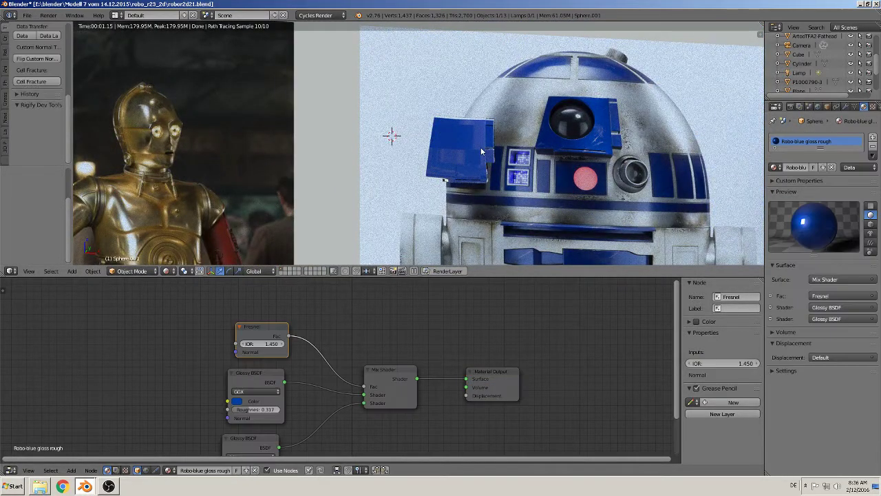
ctrl+right_drag(342, 363, 331, 371)
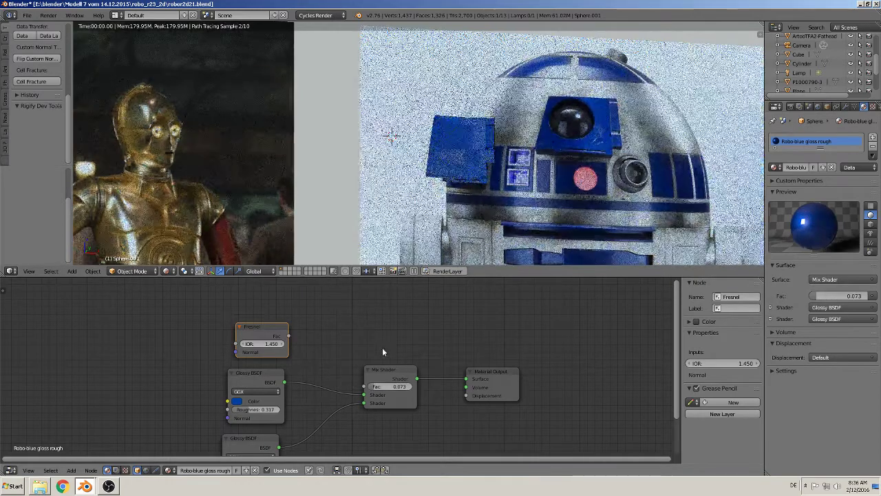
ctrl+right_drag(378, 442, 379, 442)
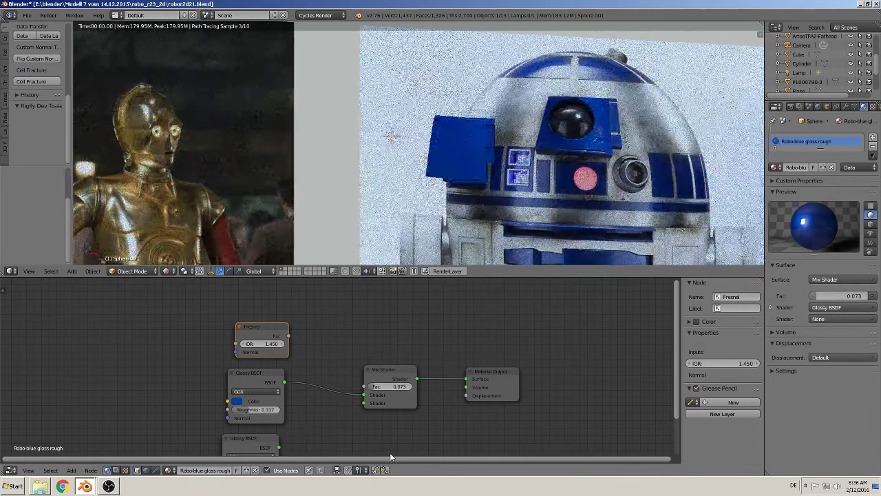
scroll(528, 147, up, 3)
scroll(528, 147, up, 2)
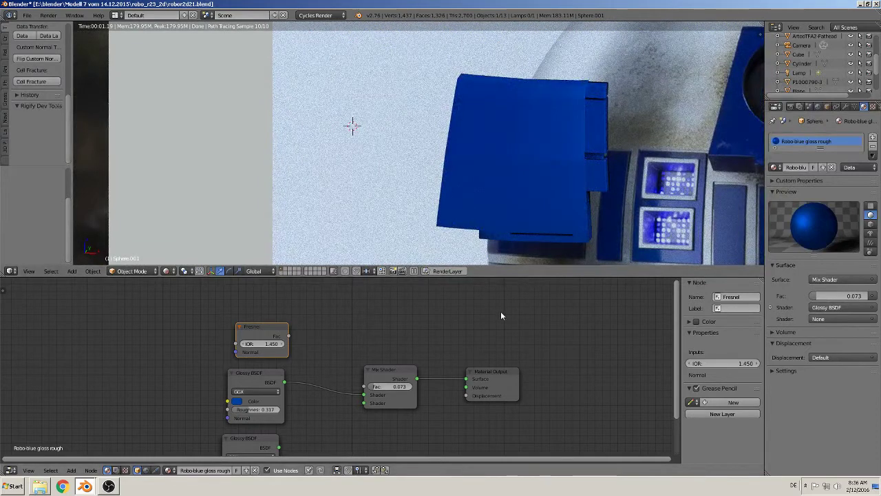
middle_drag(478, 329, 437, 291)
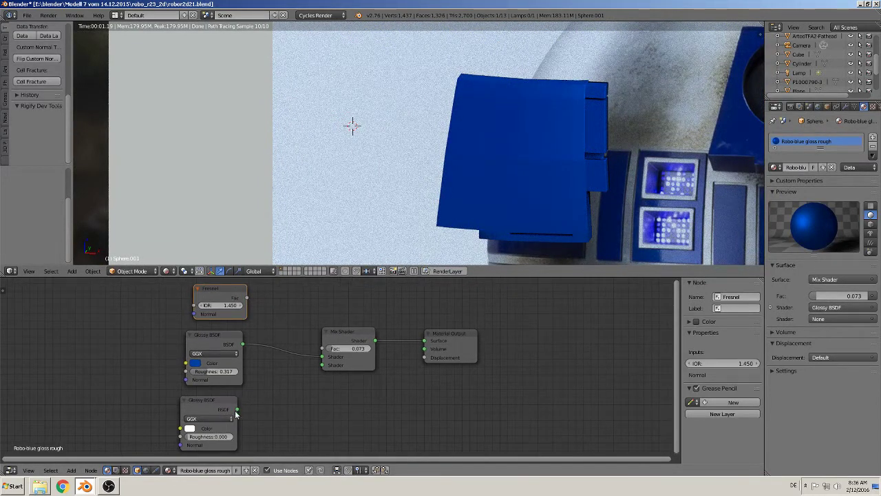
Step: Reconnect Fresnel to the Mix Shader Fac and set the white Glossy roughness to 0.225
drag(236, 411, 315, 358)
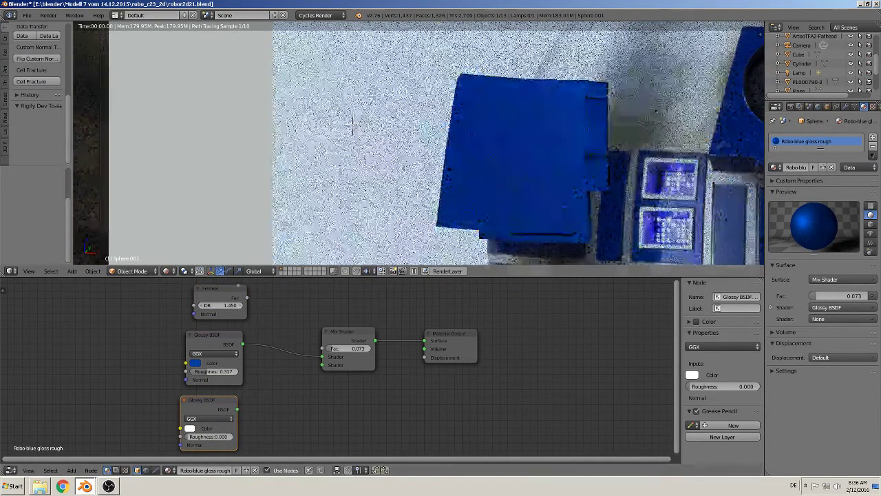
mouse_move(248, 302)
mouse_down()
mouse_move(331, 361)
mouse_move(324, 349)
mouse_up()
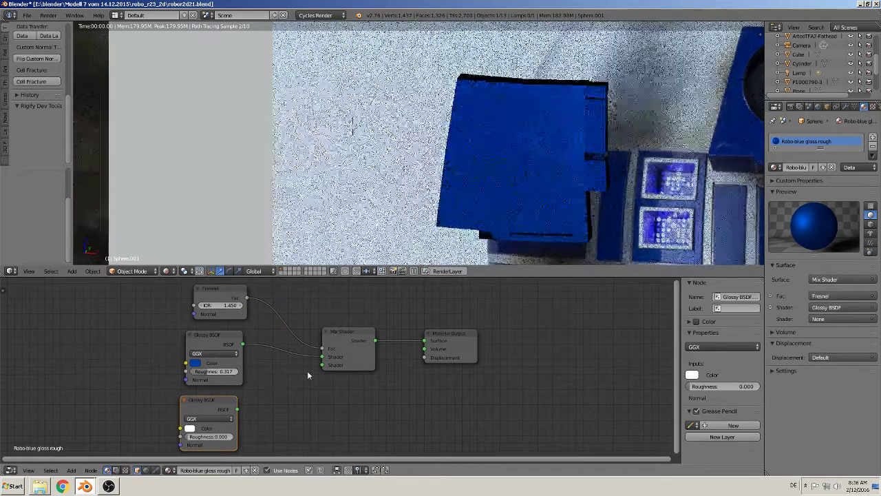
mouse_move(210, 437)
mouse_down()
mouse_move(227, 437)
mouse_move(324, 364)
mouse_up()
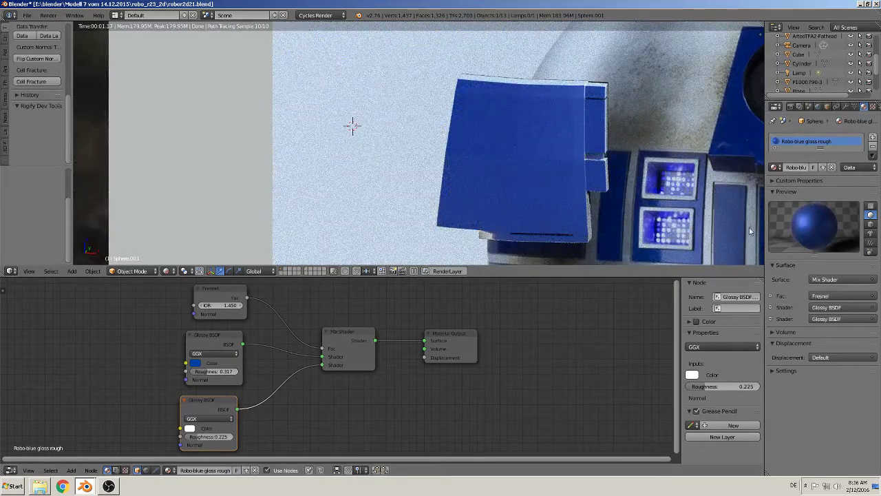
mouse_move(588, 128)
middle_down()
mouse_move(593, 153)
mouse_move(619, 137)
middle_up()
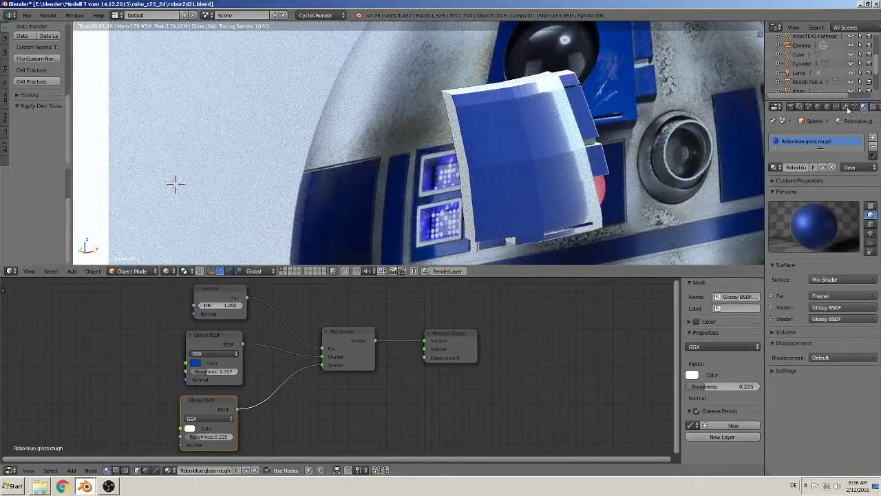
Step: Add Subdivision Surface modifiers to the blue side panel and the dome head
click(846, 108)
click(801, 137)
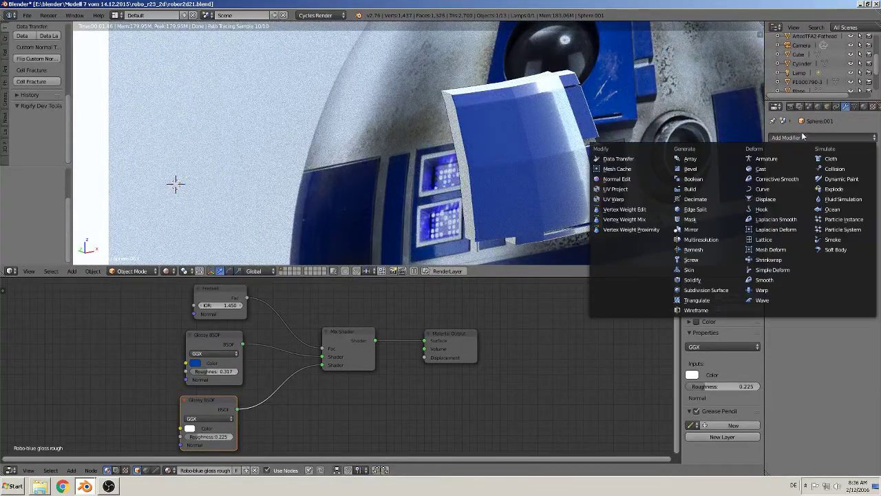
click(703, 290)
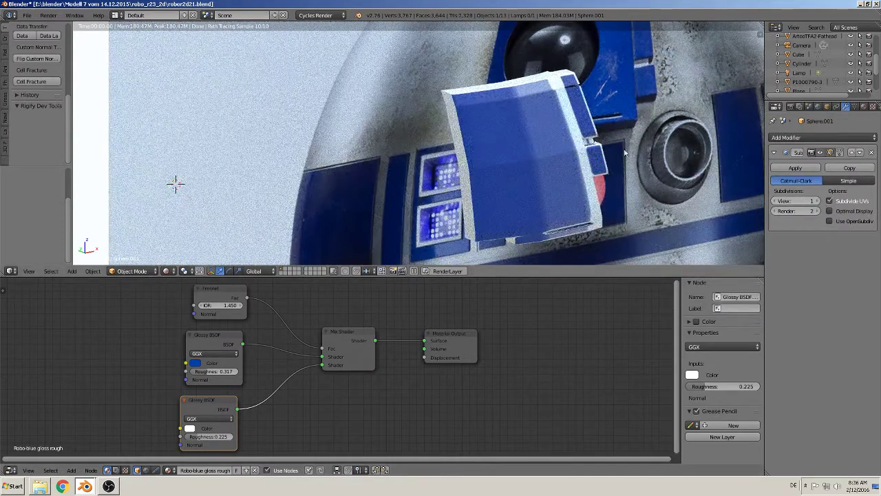
right_click(493, 123)
click(804, 137)
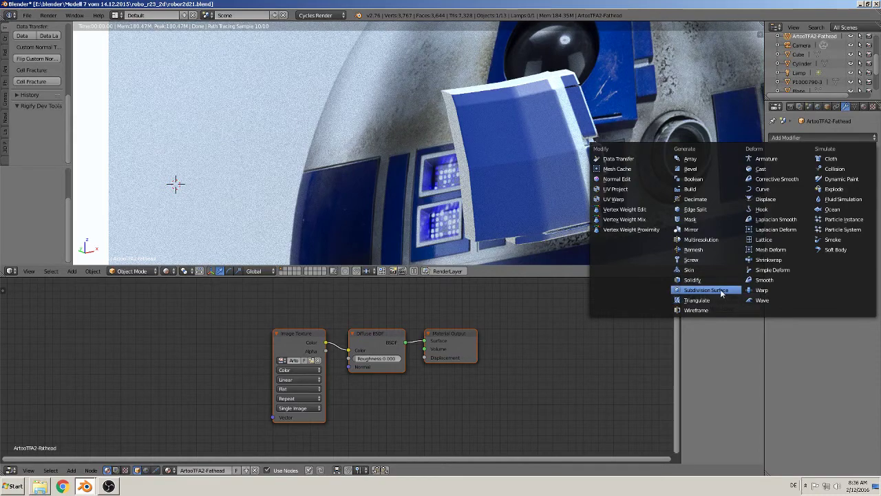
click(720, 289)
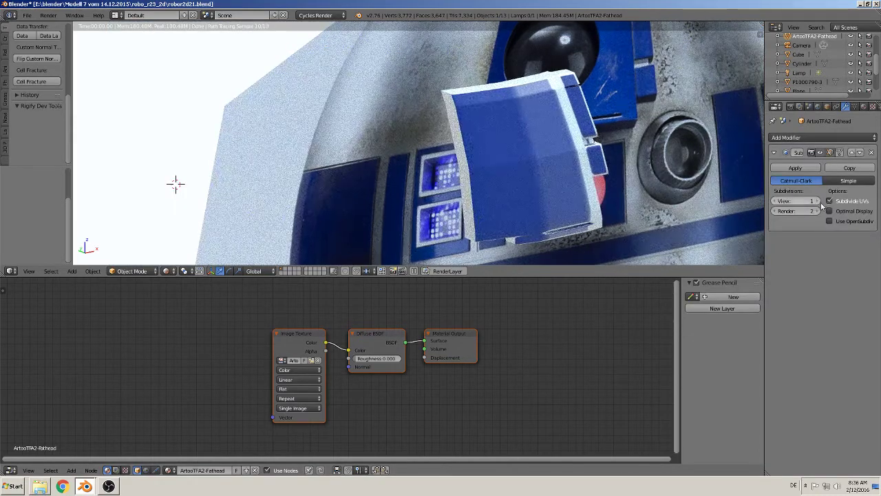
Step: Reselect the blue panel, switch the viewport off rendered preview and isolate the panel
right_click(527, 129)
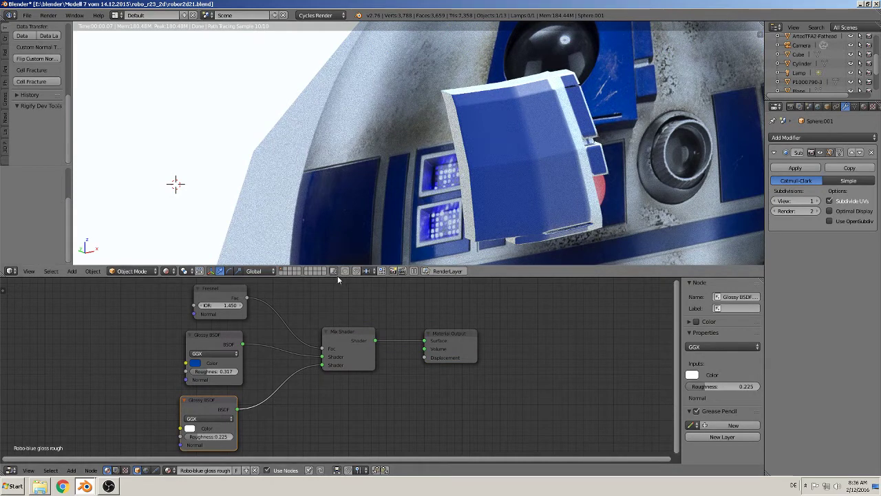
click(165, 271)
click(196, 221)
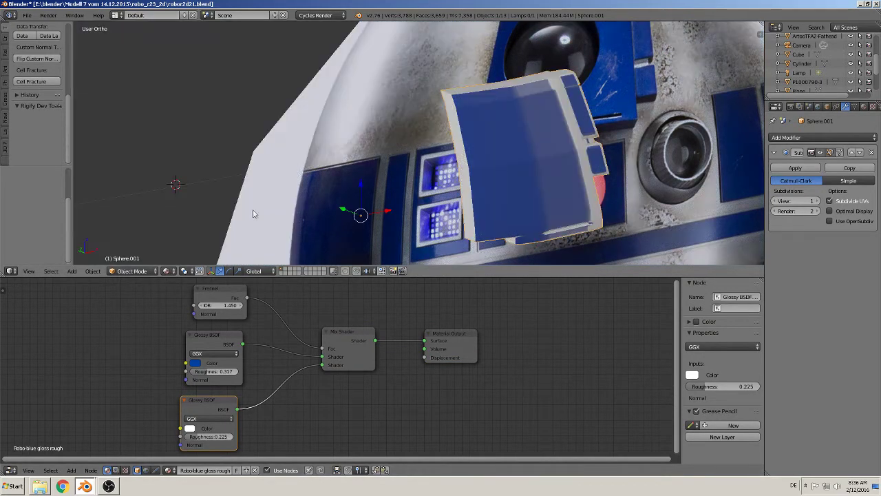
key(KP_Divide)
key(Tab)
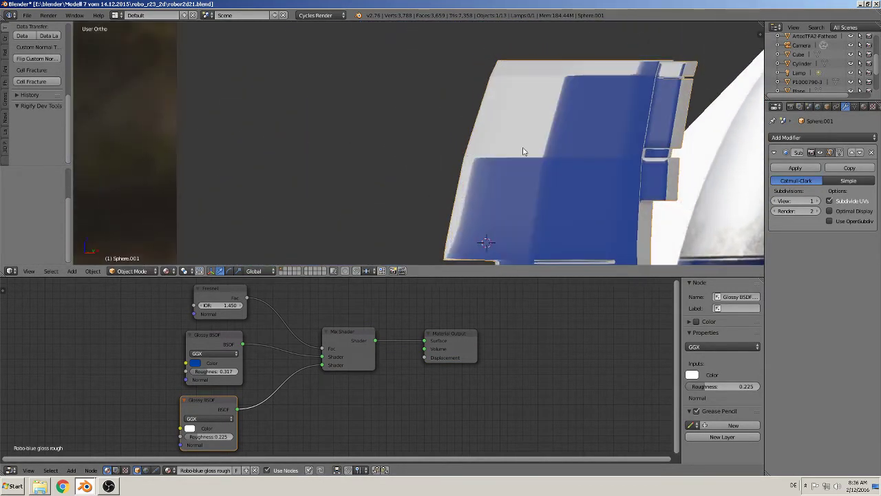
key(Tab)
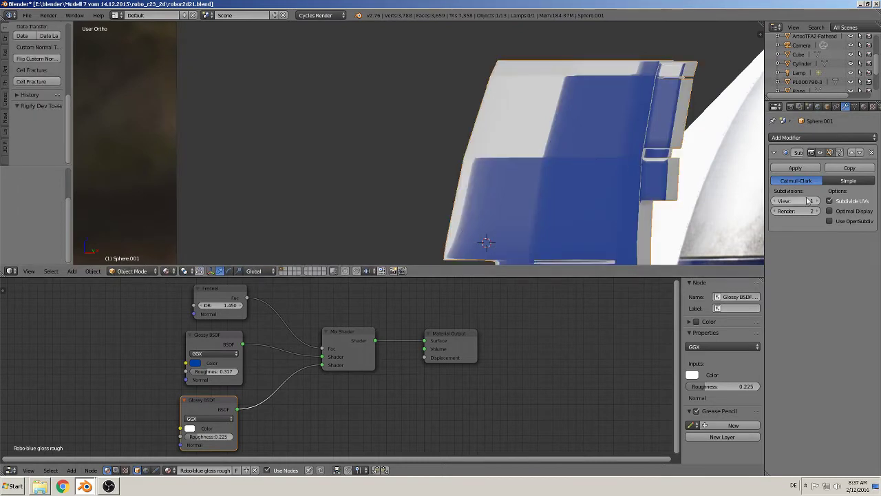
key(Tab)
key(Tab)
Step: Raise the panel's Subsurf viewport level to 2, then remove the Subdivision Surface modifier
click(817, 201)
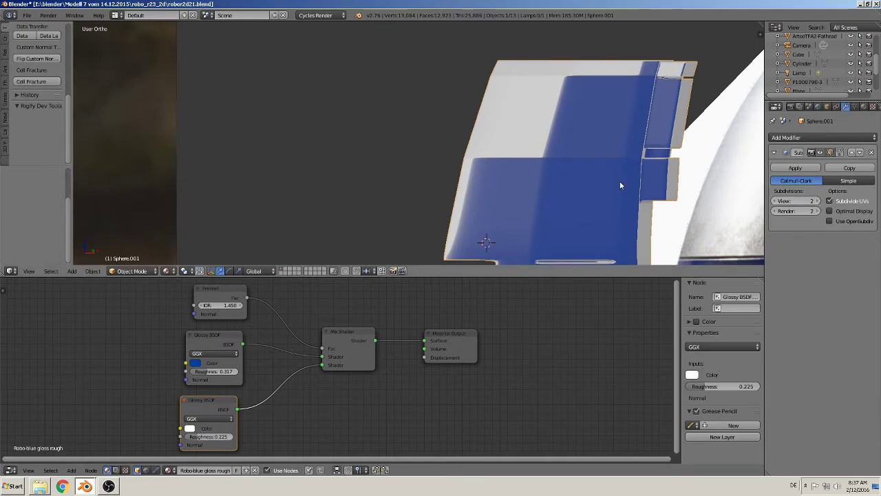
mouse_move(619, 181)
middle_down()
mouse_move(588, 203)
mouse_move(522, 192)
mouse_move(574, 193)
mouse_move(585, 208)
mouse_move(602, 201)
middle_up()
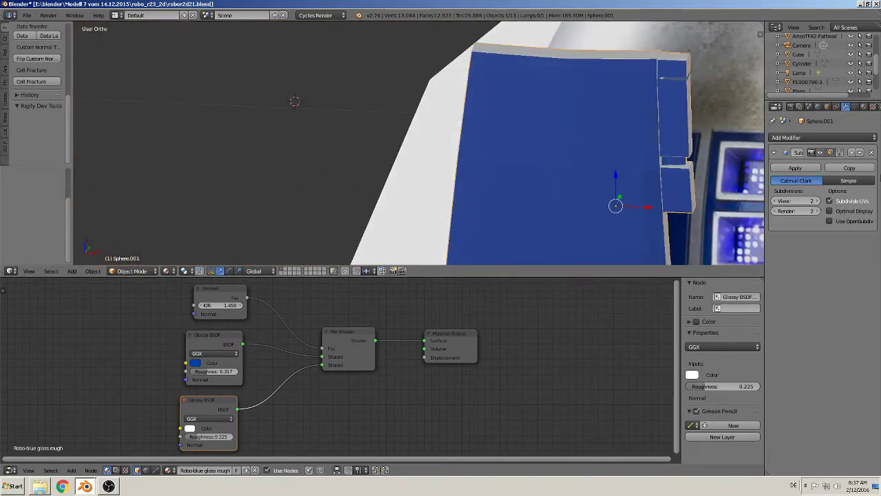
click(871, 152)
Step: In Edit Mode, loop-cut three horizontal edge loops across the panel's top, middle and bottom
key(Tab)
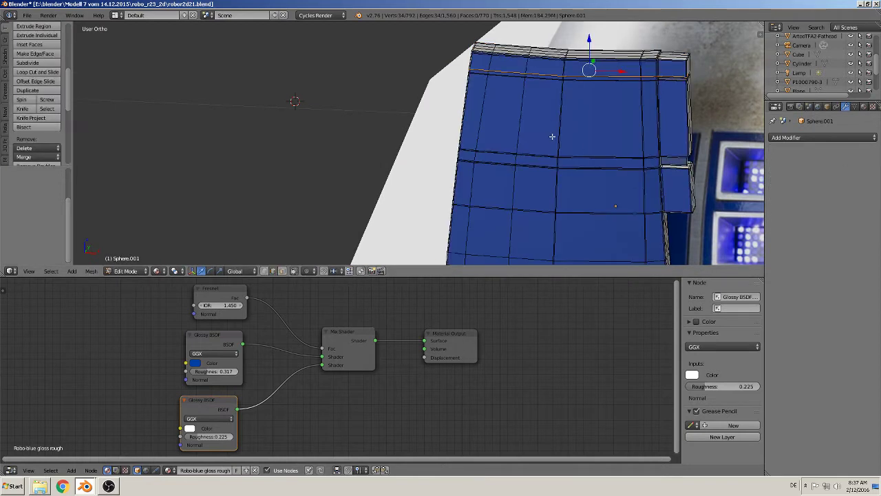
scroll(583, 130, up, 2)
scroll(592, 144, down, 2)
shift+middle_drag(592, 144, 543, 158)
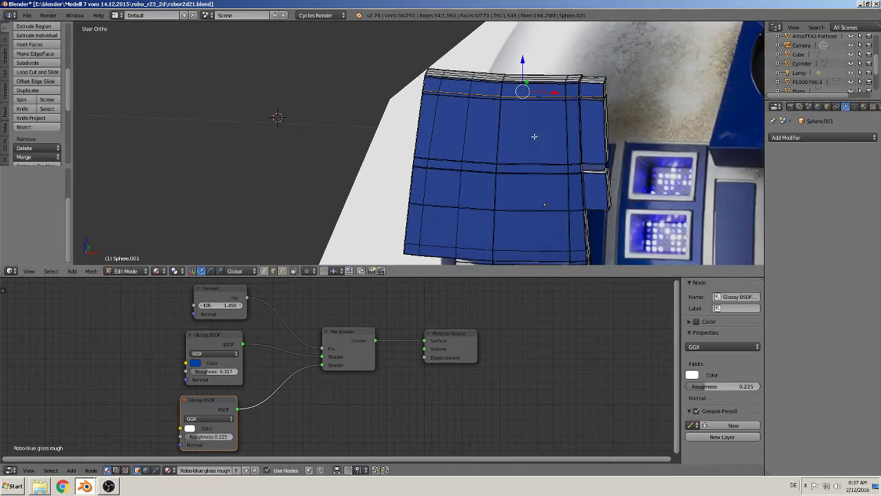
key(ctrl+r)
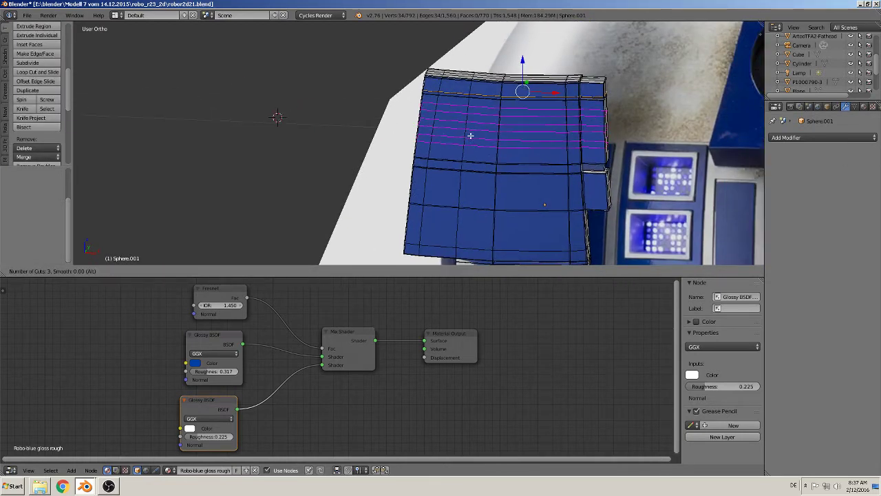
click(470, 135)
click(467, 135)
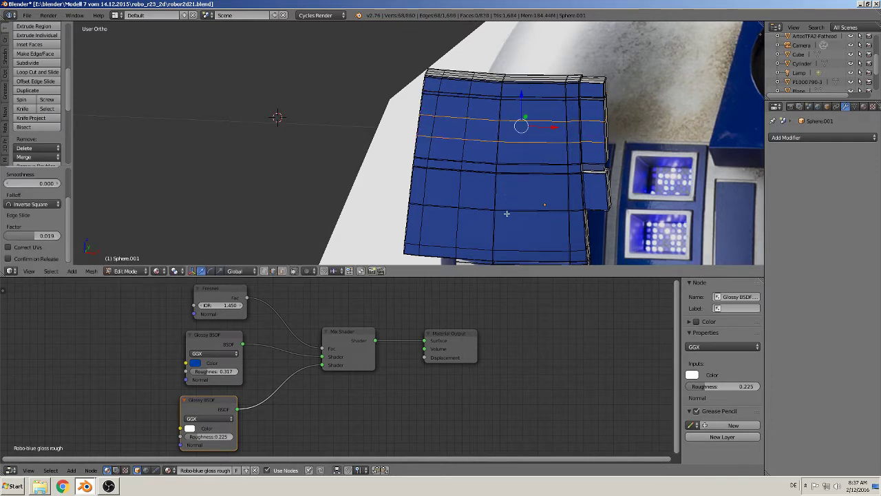
key(ctrl+r)
click(503, 197)
click(504, 197)
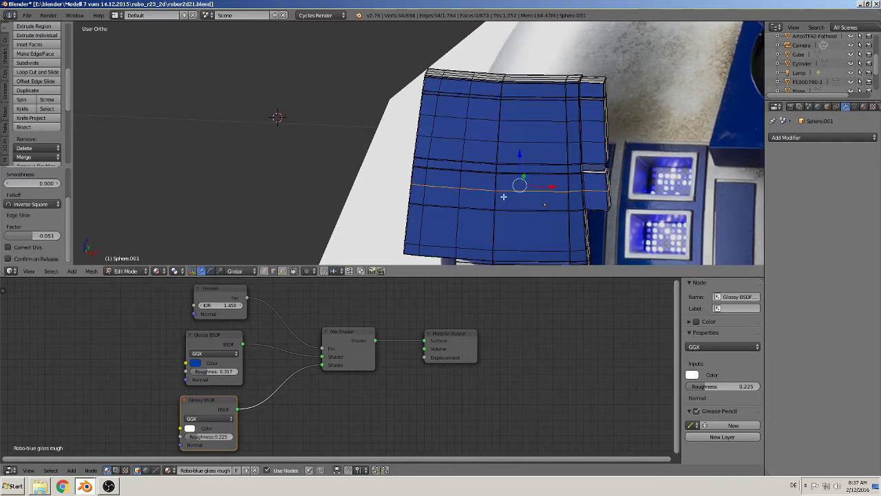
key(ctrl+r)
click(501, 237)
click(502, 237)
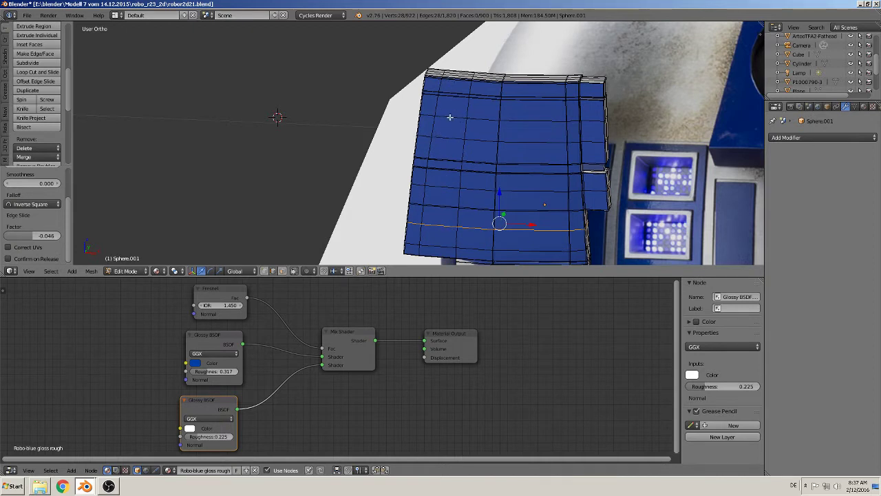
Step: Add a vertical edge loop down the panel, select it and run LoopTools Relax
key(ctrl+r)
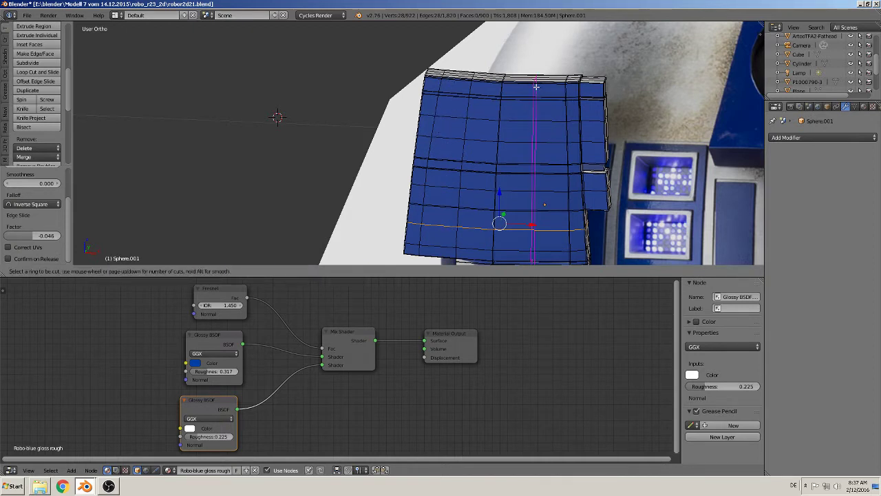
click(537, 90)
click(537, 89)
key(a)
mouse_move(591, 199)
middle_down()
mouse_move(584, 171)
mouse_move(492, 169)
mouse_move(485, 129)
middle_up()
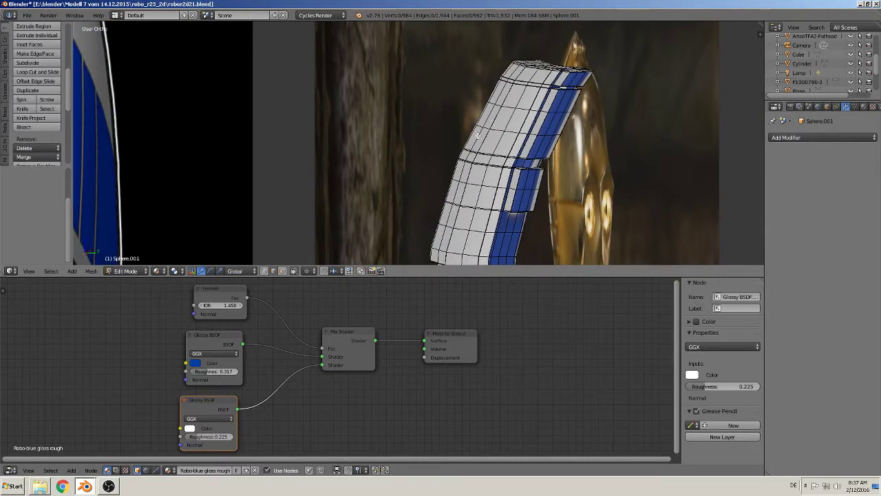
alt+right_click(478, 137)
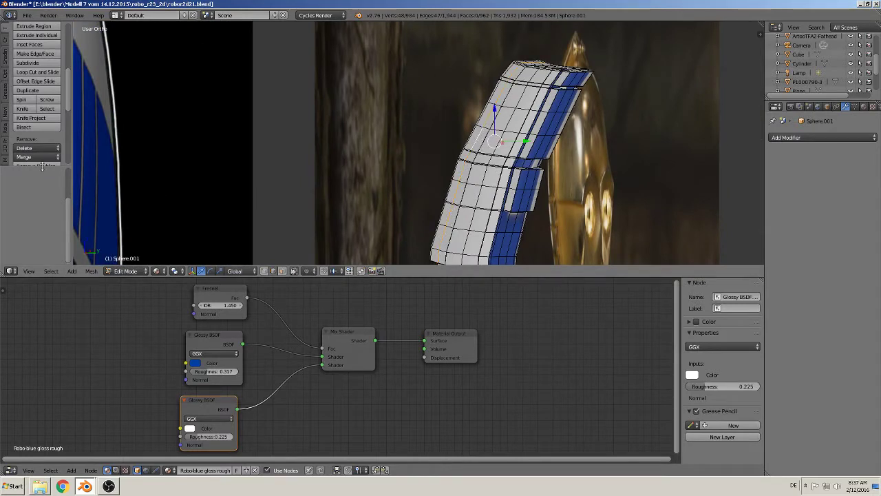
scroll(42, 166, down, 5)
scroll(38, 137, down, 5)
scroll(35, 131, down, 5)
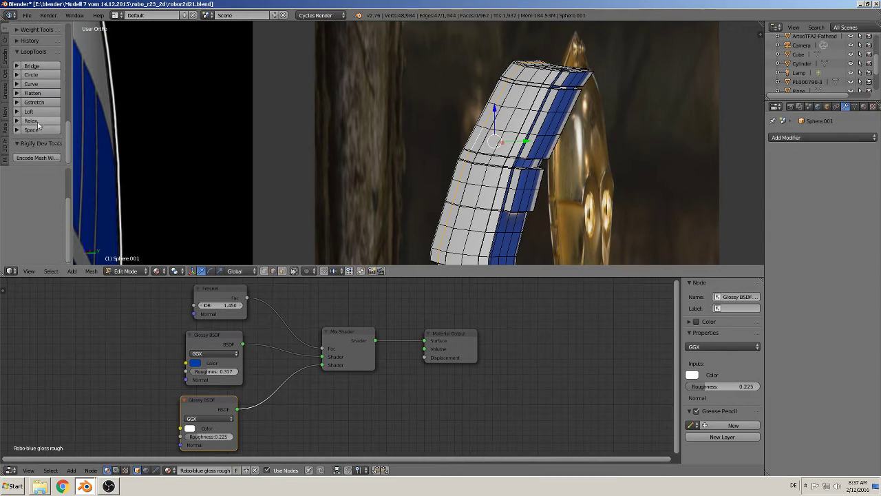
click(38, 122)
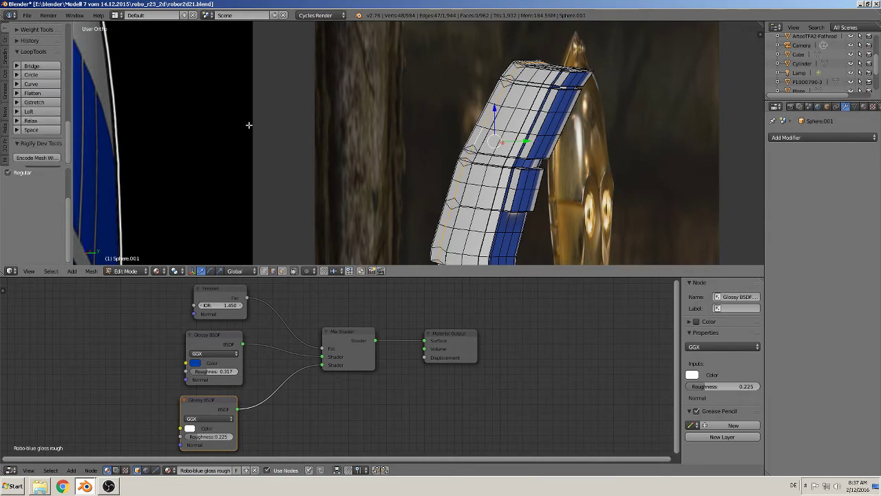
Step: Undo the trial edge loop cuts with Ctrl+Z
mouse_move(249, 124)
middle_down()
mouse_move(679, 138)
mouse_move(568, 137)
middle_up()
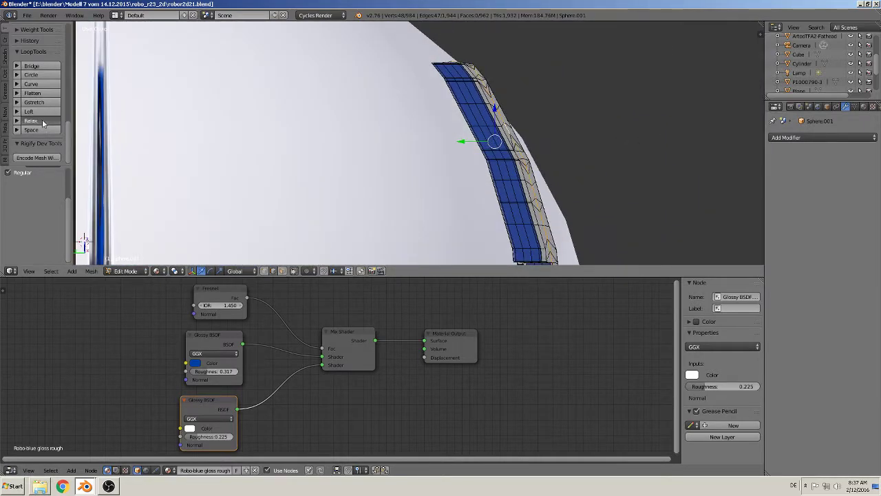
mouse_move(605, 181)
middle_down()
mouse_move(521, 183)
mouse_move(304, 147)
mouse_move(468, 162)
mouse_move(486, 173)
mouse_move(484, 184)
middle_up()
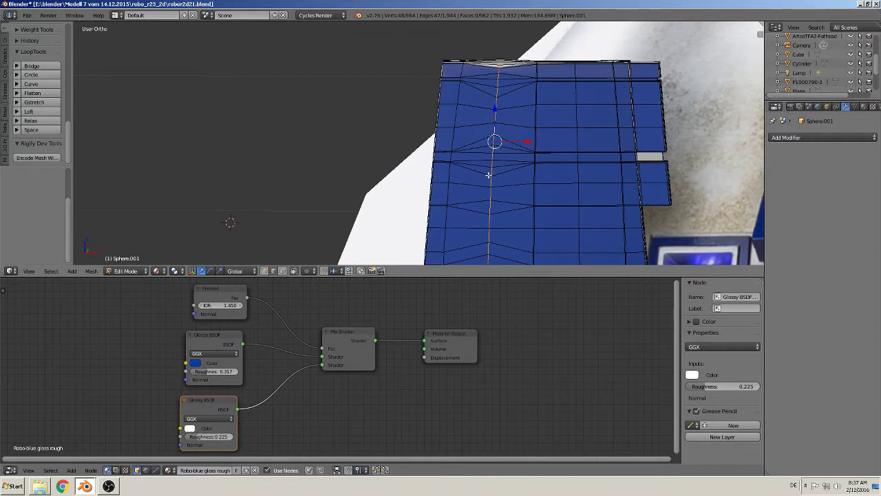
key(ctrl+z)
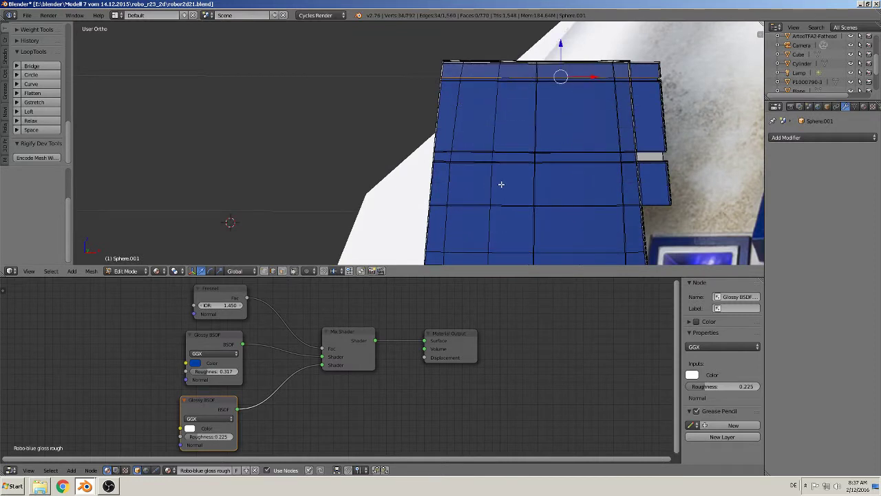
scroll(537, 131, down, 3)
scroll(509, 144, down, 2)
Step: Back in Object Mode, duplicate the blue side panel and move the copy left along X
key(Tab)
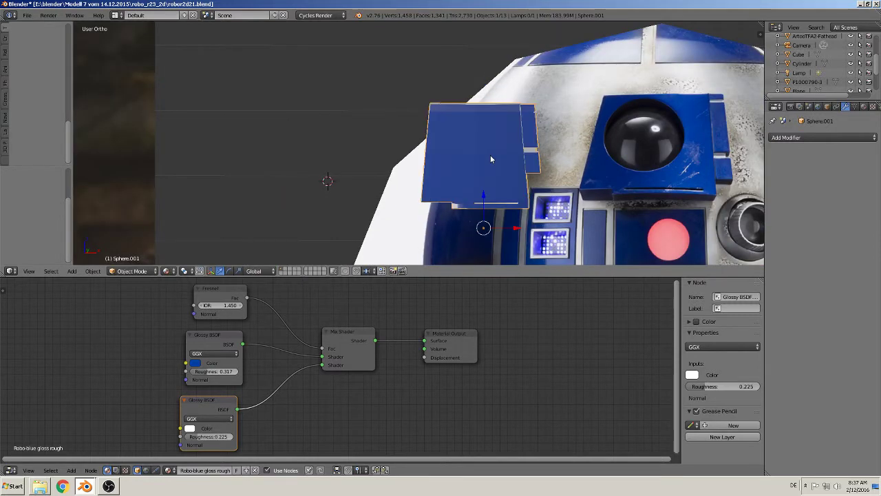
mouse_move(503, 197)
middle_down()
mouse_move(523, 207)
mouse_move(532, 227)
mouse_move(571, 226)
mouse_move(446, 209)
mouse_move(501, 212)
middle_up()
scroll(571, 131, down, 3)
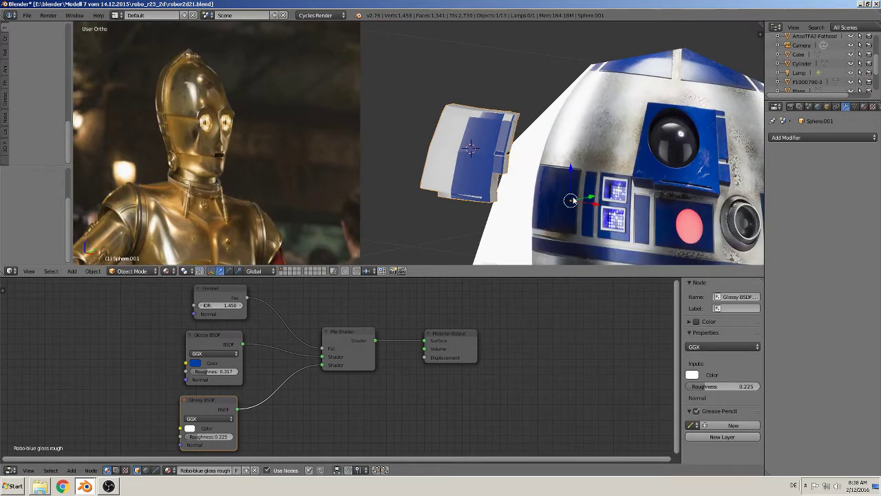
key(shift+d)
right_click(571, 200)
drag(599, 208, 476, 190)
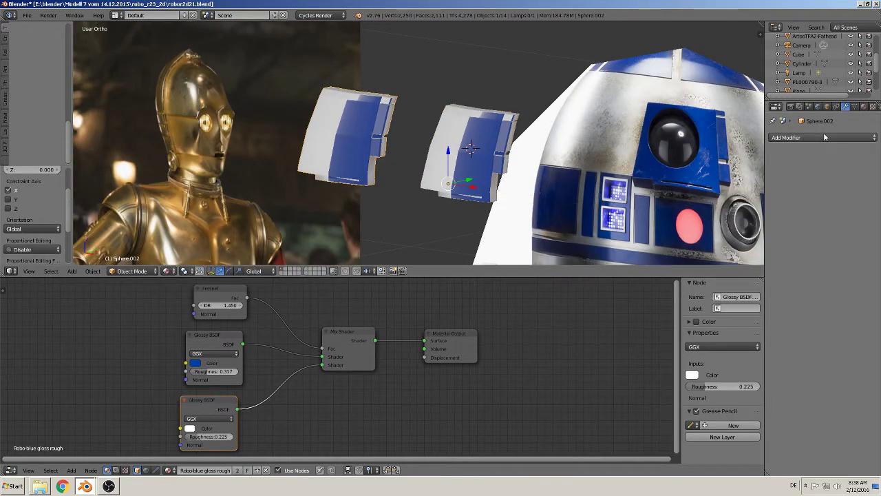
Step: Add then remove a Triangulate modifier, then add and apply Subdivision Surface on the copy
click(821, 137)
click(709, 300)
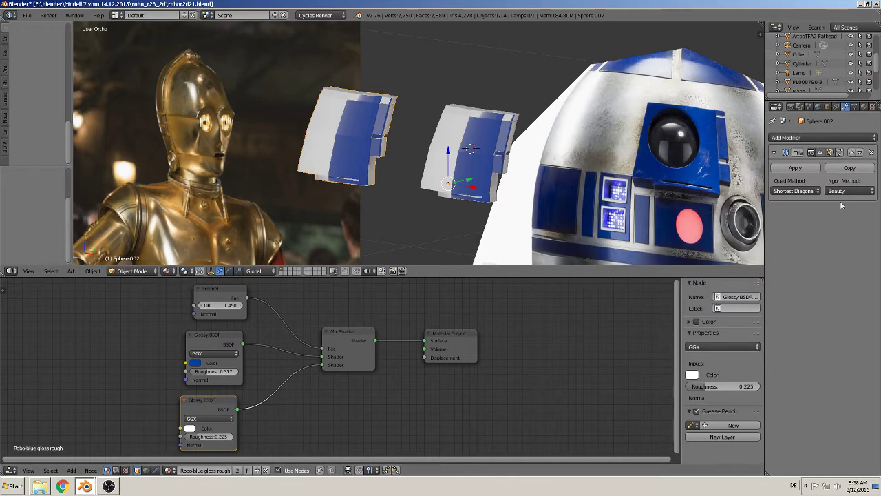
click(870, 152)
click(799, 137)
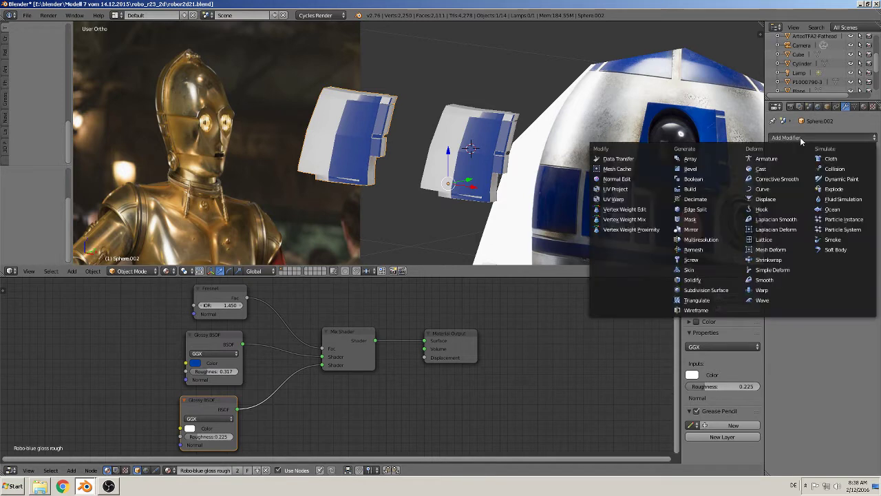
click(707, 290)
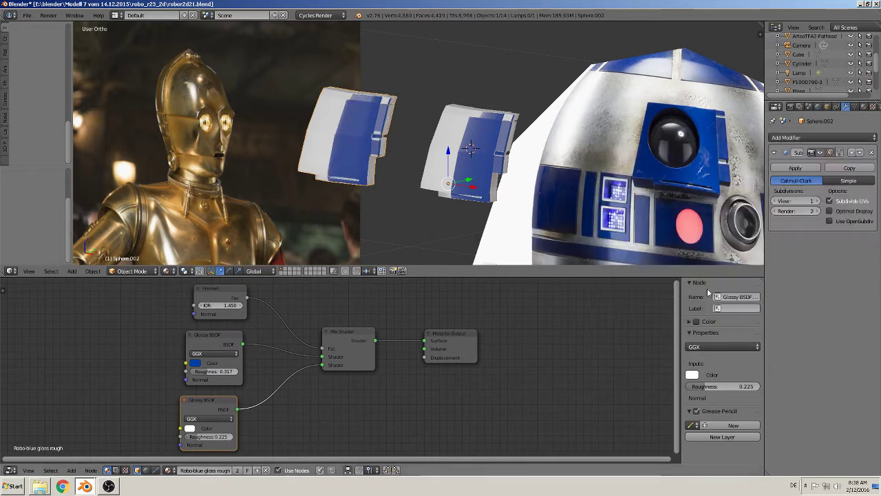
click(795, 168)
Step: Open the copied panel Sphere.002 in Edit Mode and select all its mesh
key(Tab)
scroll(423, 141, up, 3)
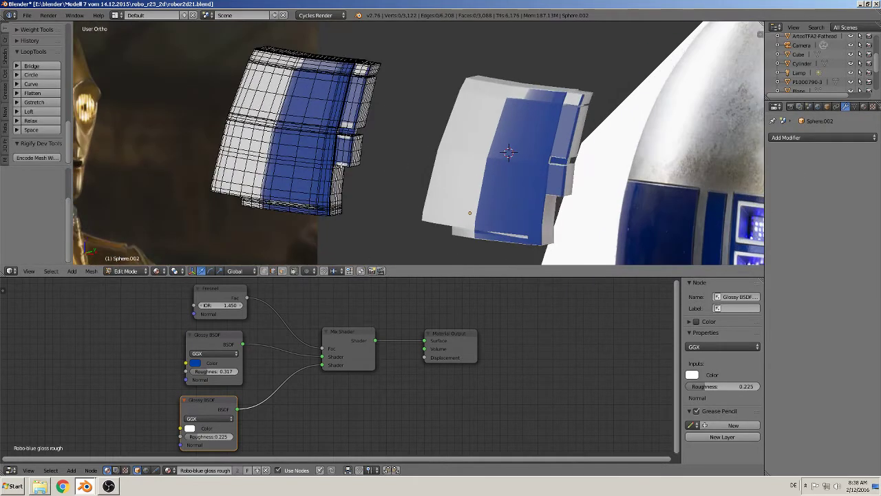
middle_drag(296, 158, 329, 165)
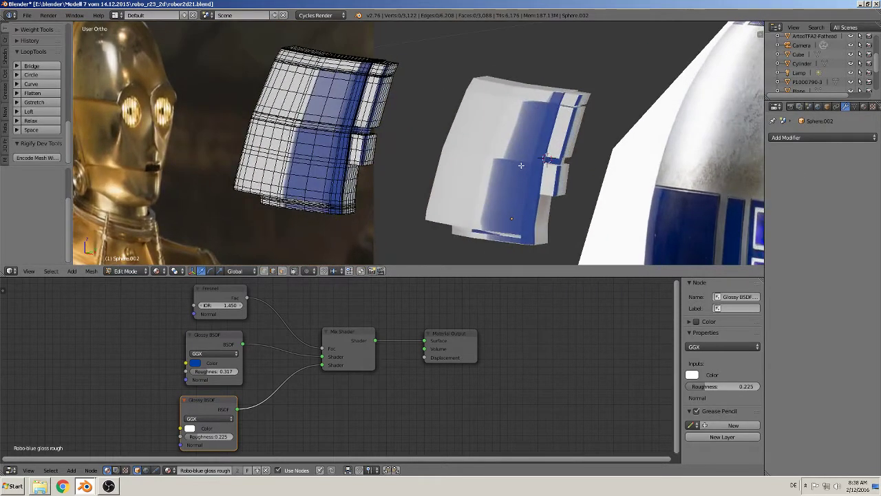
key(Tab)
right_click(521, 165)
key(Tab)
key(Tab)
right_click(330, 102)
key(Tab)
key(a)
mouse_move(333, 175)
middle_down()
mouse_move(416, 176)
mouse_move(379, 178)
middle_up()
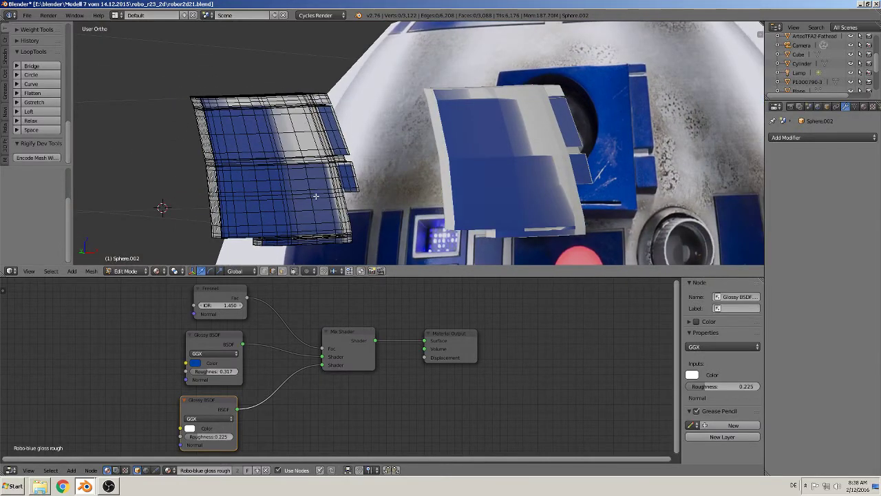
mouse_move(319, 179)
shift+middle_down()
mouse_move(463, 143)
mouse_move(377, 187)
mouse_move(436, 135)
shift+middle_up()
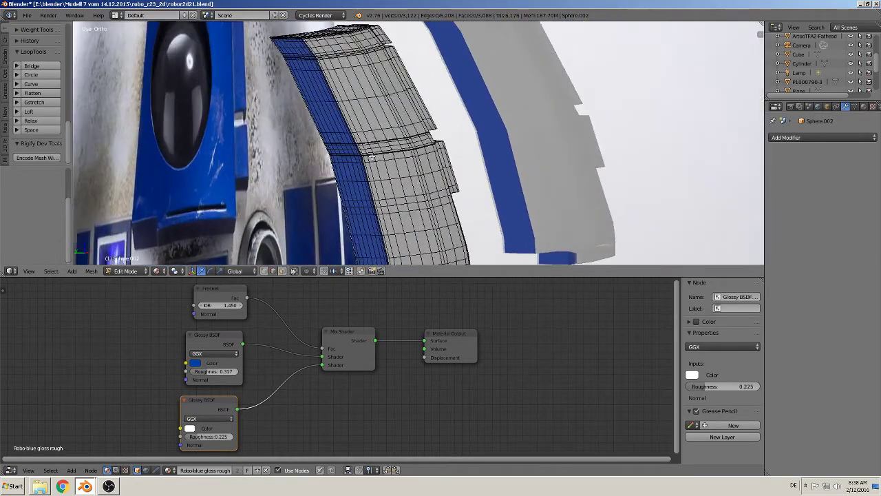
Step: Delete the copied panel Sphere.002 and another unwanted dome panel
key(Tab)
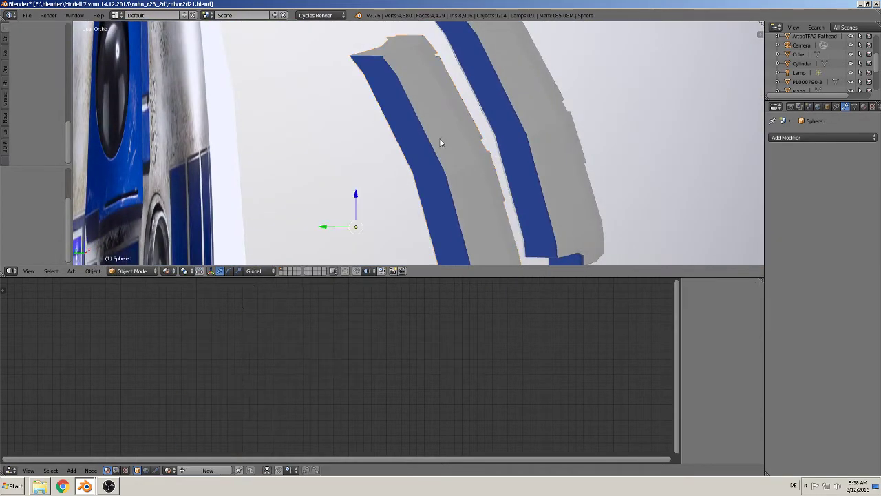
key(x)
click(434, 141)
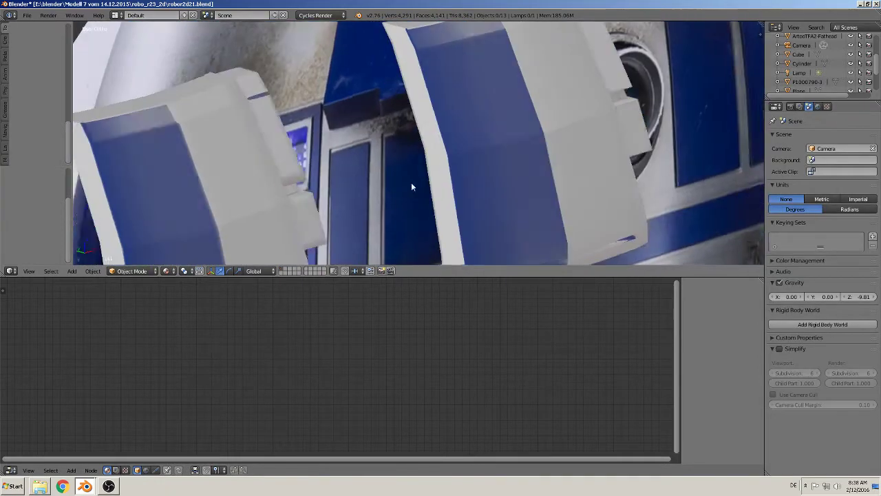
right_click(205, 190)
click(196, 190)
Step: Duplicate blue side panel Sphere.001 and move the copy along X, then along Y
right_click(479, 111)
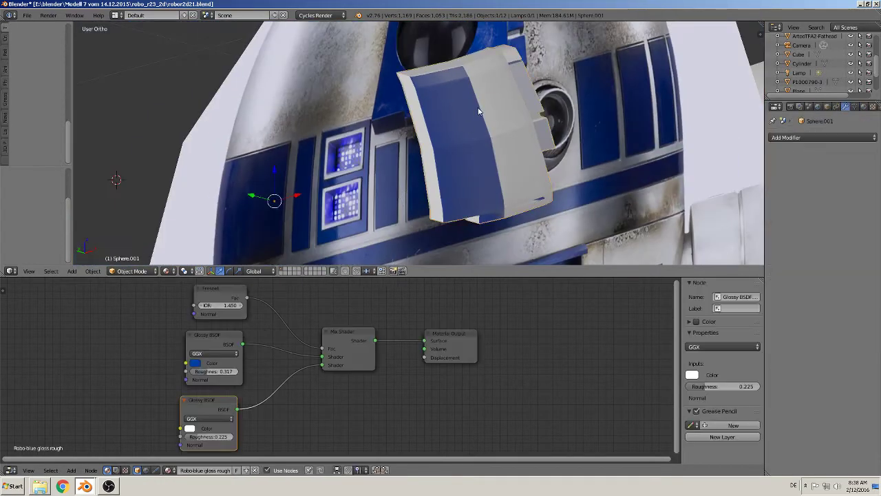
key(shift+d)
right_click(471, 126)
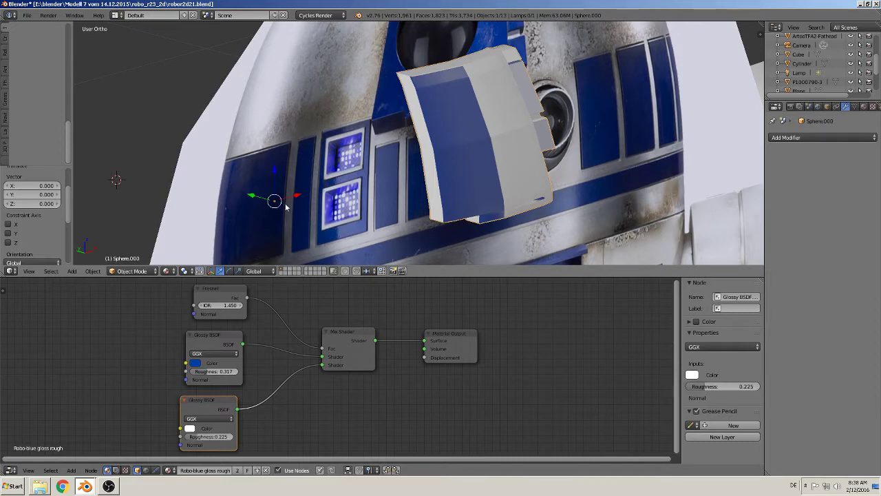
key(g)
key(x)
click(859, 219)
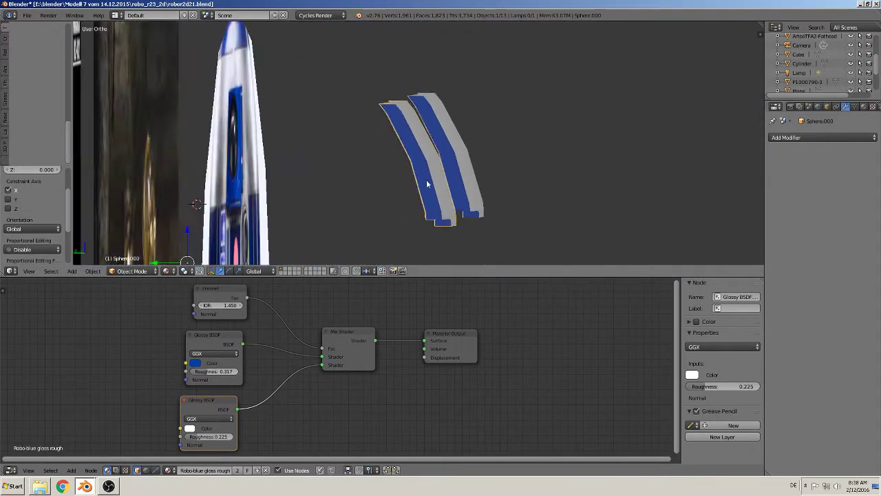
key(g)
key(y)
click(631, 198)
scroll(505, 176, up, 3)
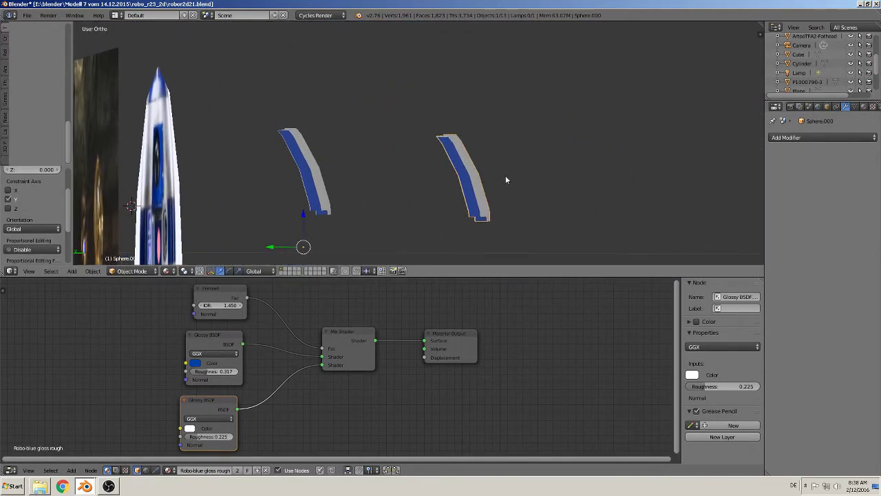
scroll(532, 172, up, 3)
Step: In Edit Mode, loop-cut a new edge loop across the panel and select two matching loops
key(Tab)
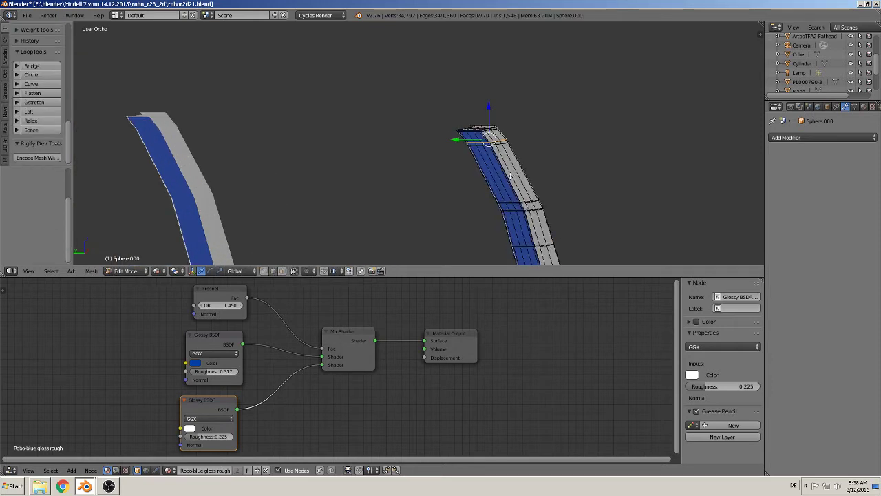
key(ctrl+r)
click(510, 176)
scroll(509, 182, down, 2)
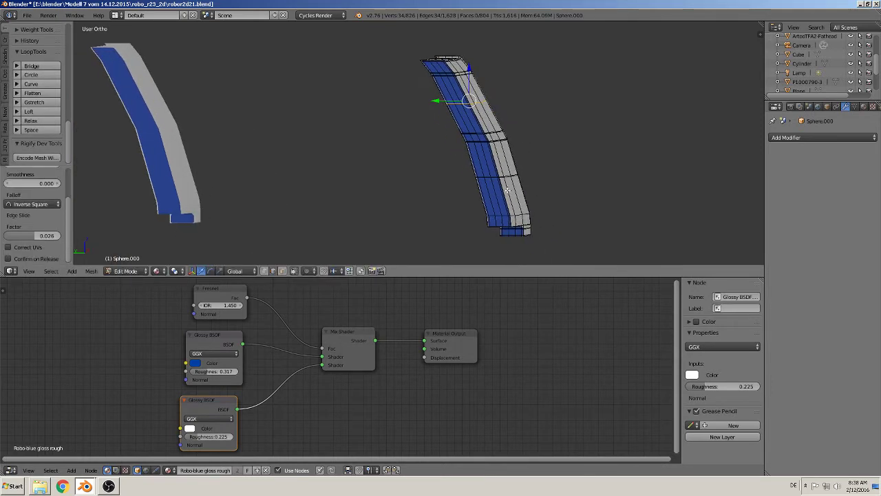
alt+right_click(510, 177)
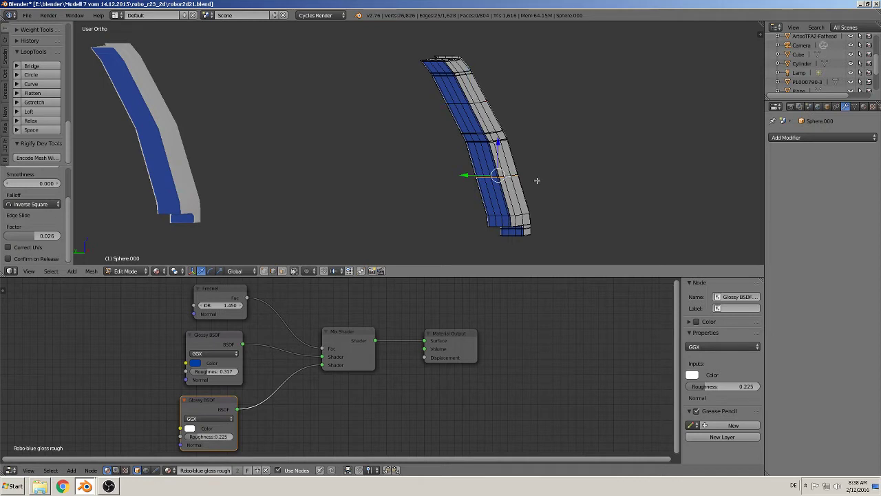
scroll(537, 180, up, 5)
scroll(625, 214, up, 3)
scroll(480, 157, down, 3)
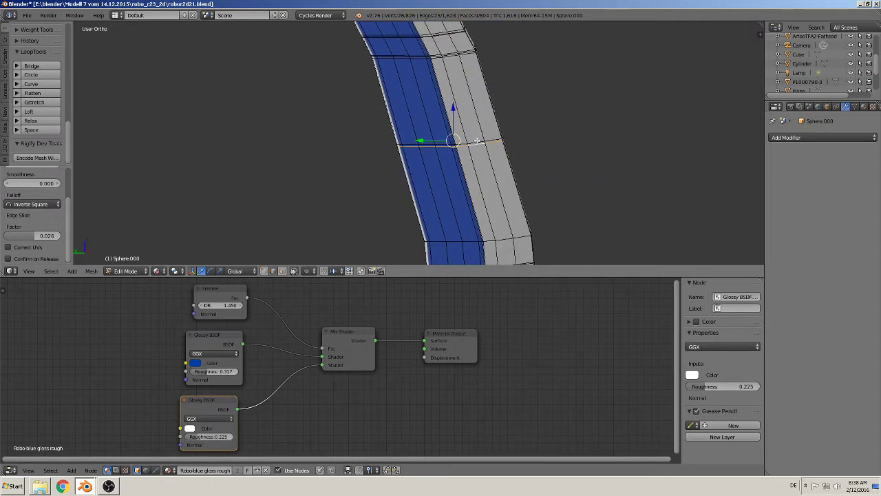
alt+shift+right_click(476, 140)
scroll(520, 153, down, 2)
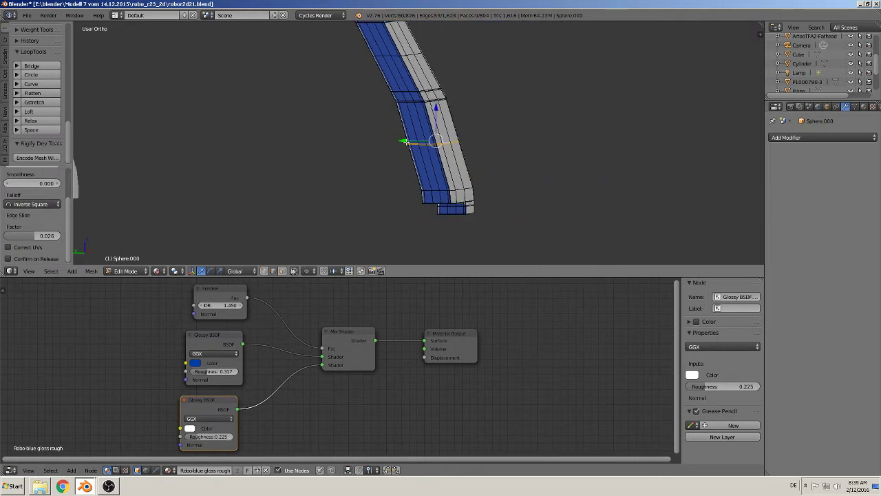
Step: Nudge the two selected loops slightly along Y in two moves
key(g)
key(y)
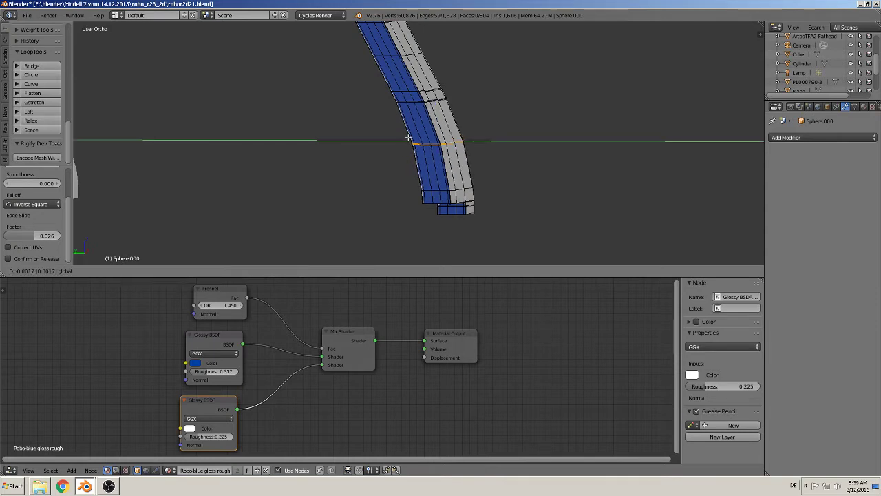
click(410, 138)
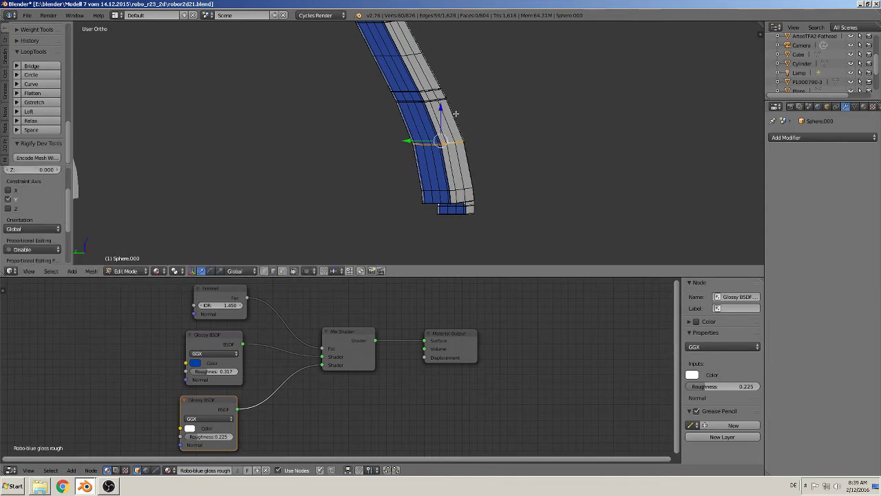
key(g)
key(y)
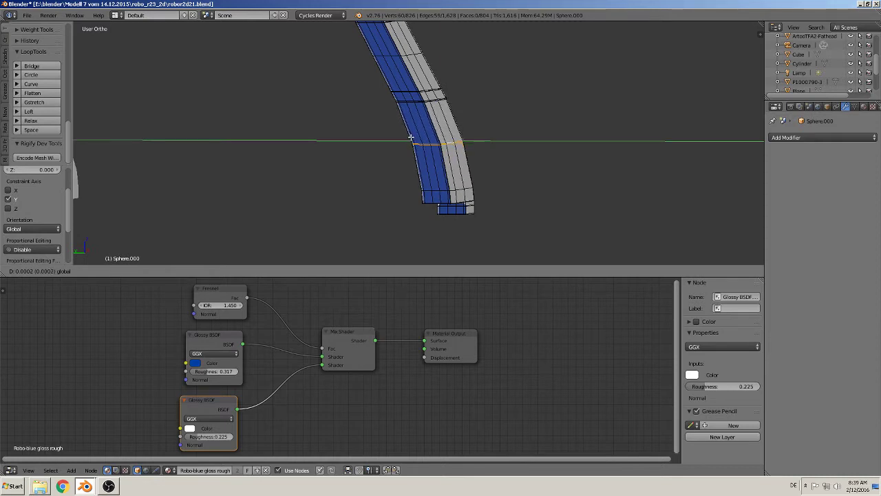
click(410, 137)
Step: Select an upper edge loop of the curved strip and slide it along Y
middle_drag(465, 59, 472, 77)
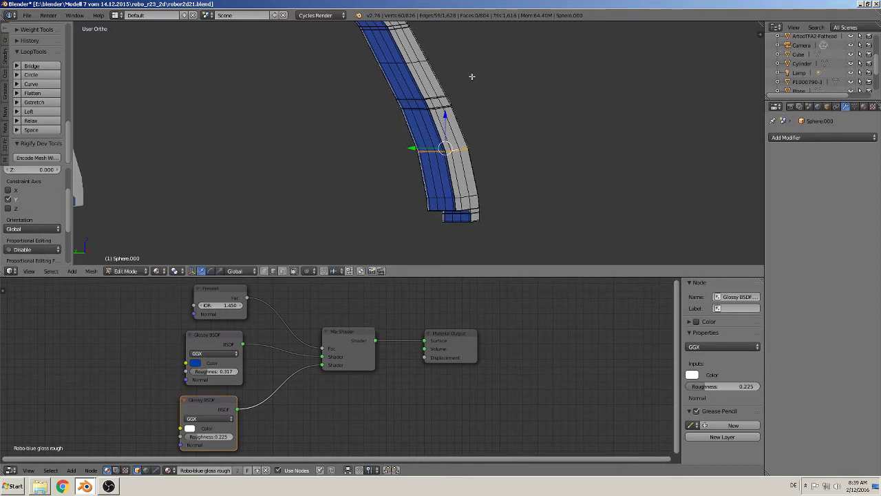
middle_drag(501, 101, 440, 172)
alt+right_click(438, 176)
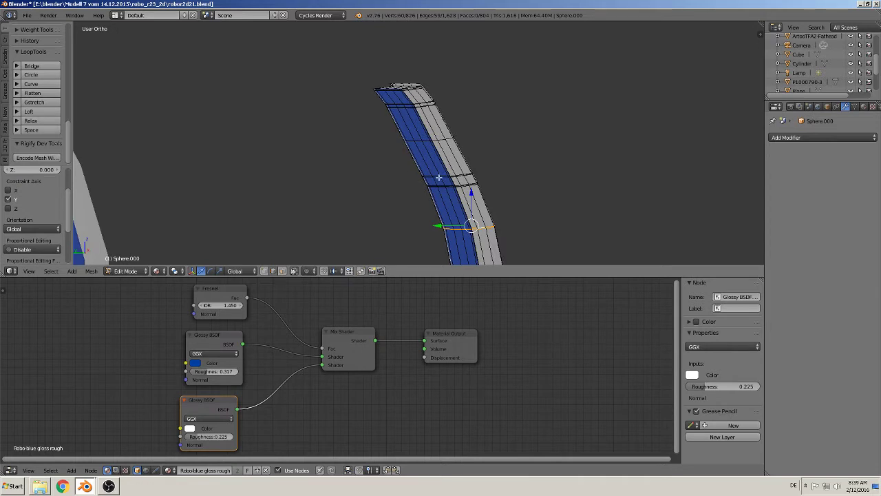
alt+shift+right_click(439, 174)
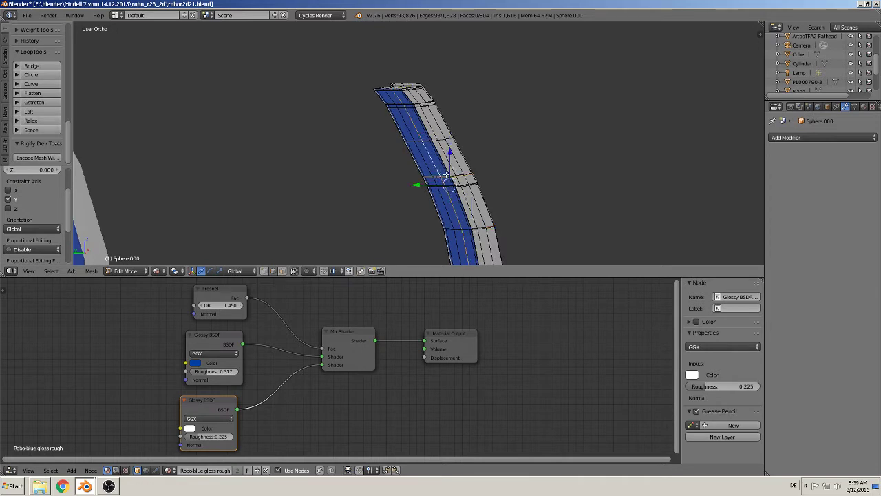
alt+right_click(442, 174)
alt+shift+right_click(441, 174)
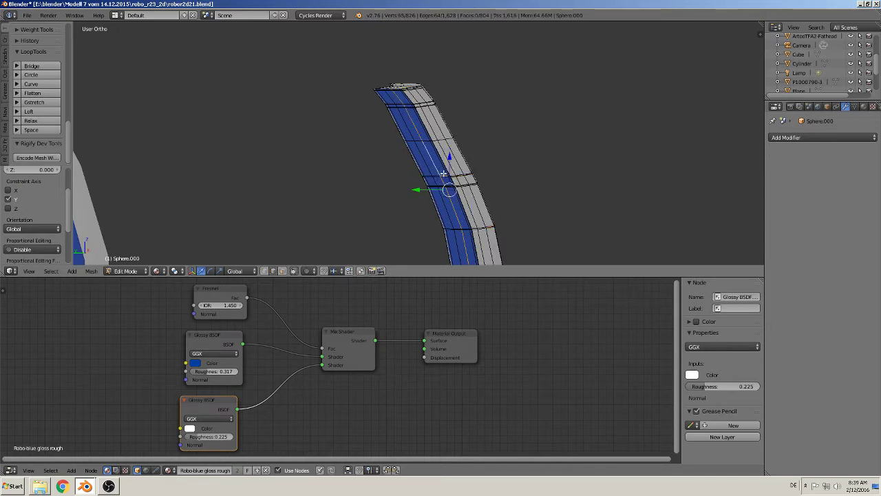
alt+shift+right_click(443, 173)
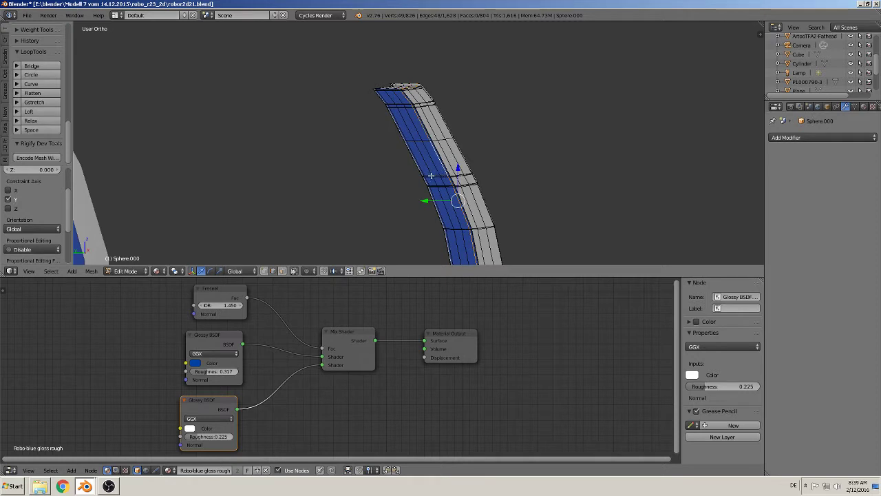
alt+shift+right_click(431, 176)
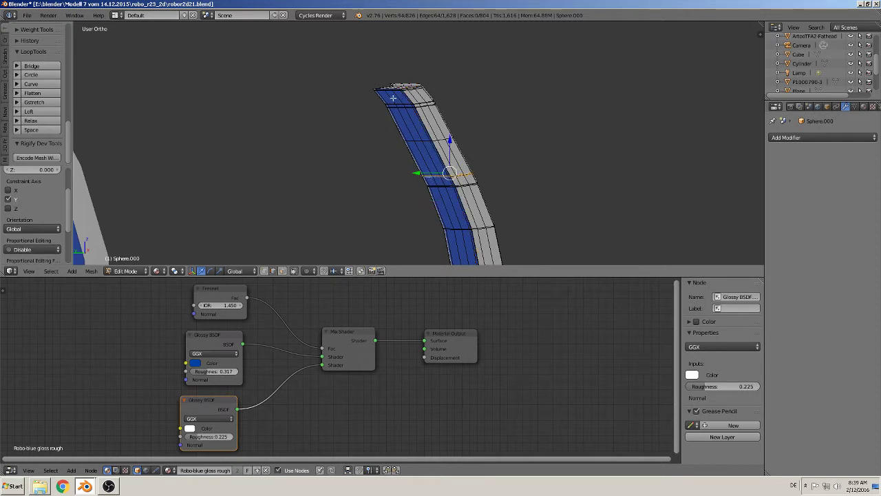
key(alt+Home)
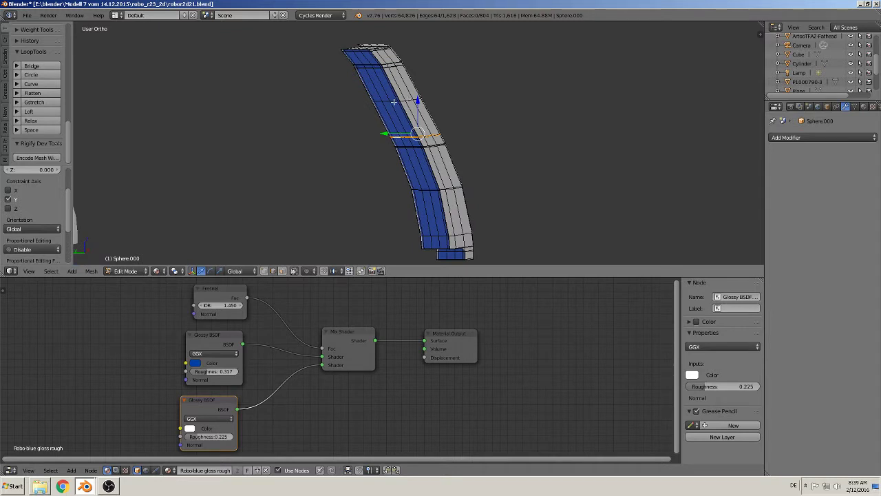
alt+right_click(393, 103)
alt+right_click(391, 103)
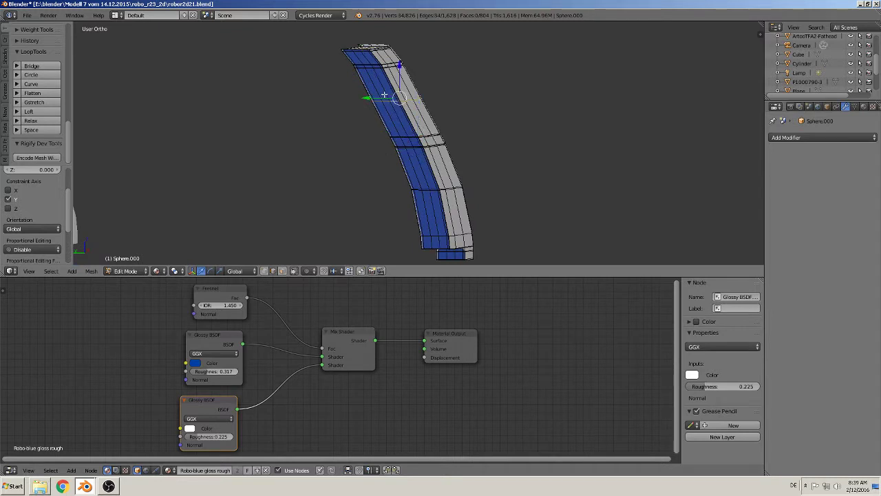
drag(384, 94, 375, 97)
Step: Select two edge loops near the middle and move them along Y
alt+right_click(427, 136)
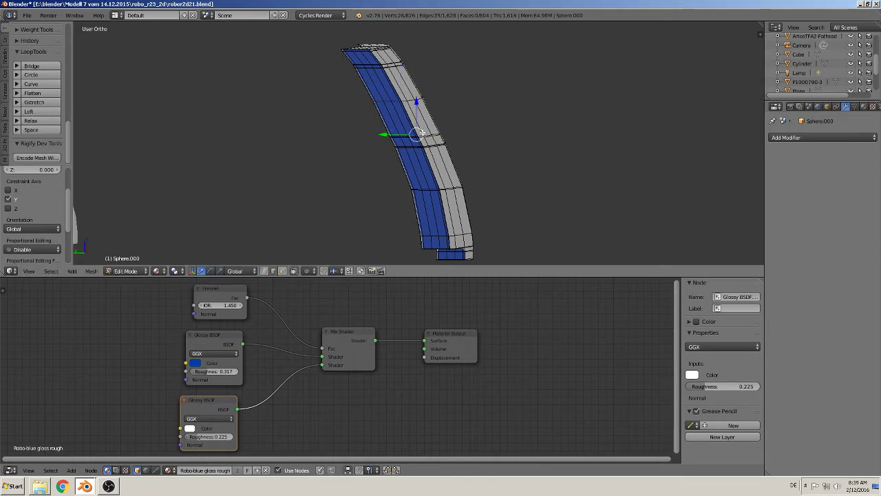
right_click(428, 131)
alt+right_click(428, 133)
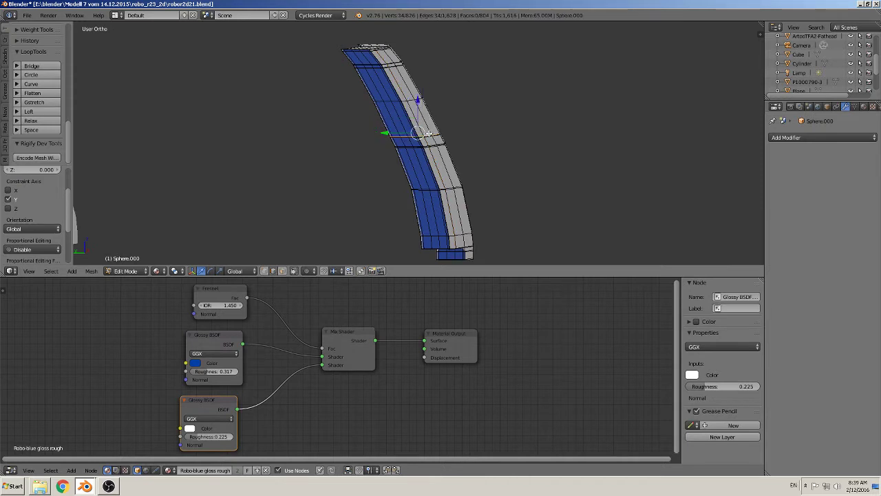
alt+shift+right_click(430, 137)
key(g)
key(y)
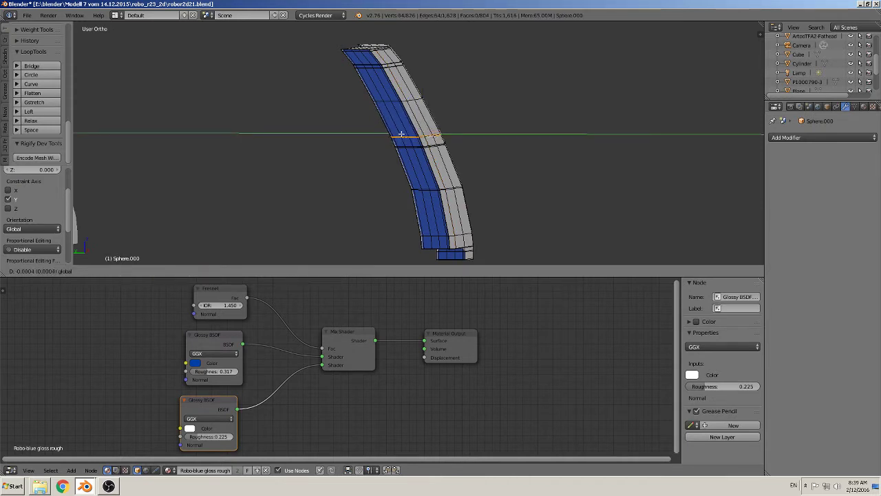
click(400, 133)
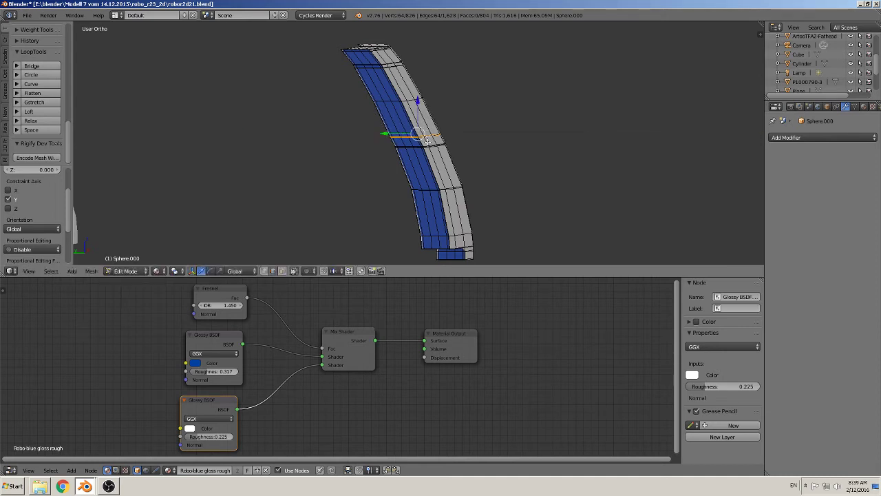
Step: Add a centred edge loop across the blue strip of the panel
key(a)
key(Tab)
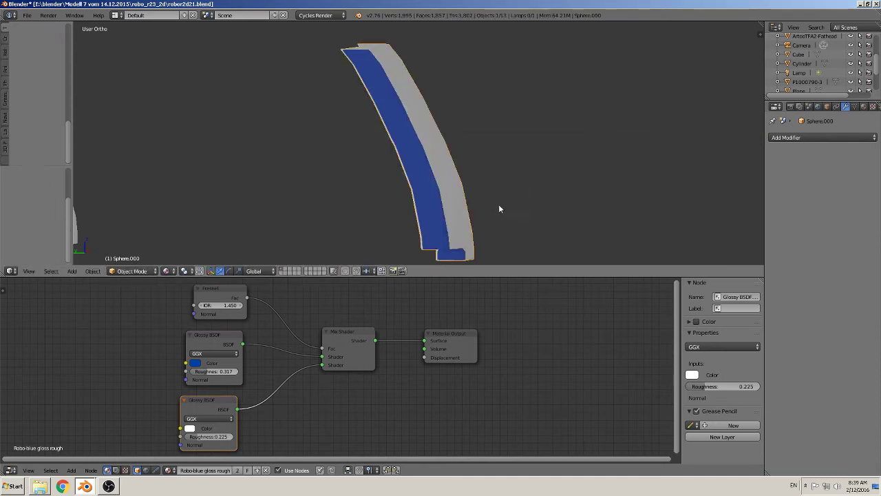
key(KP_Divide)
key(KP_Divide)
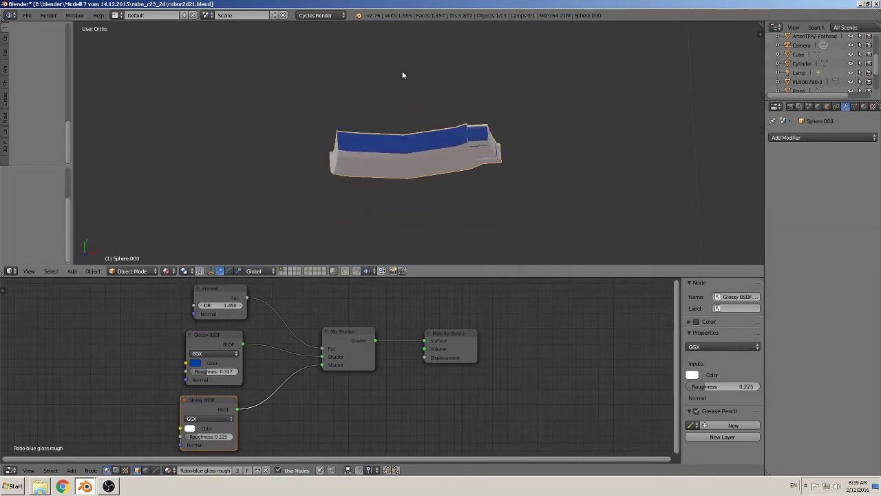
key(Tab)
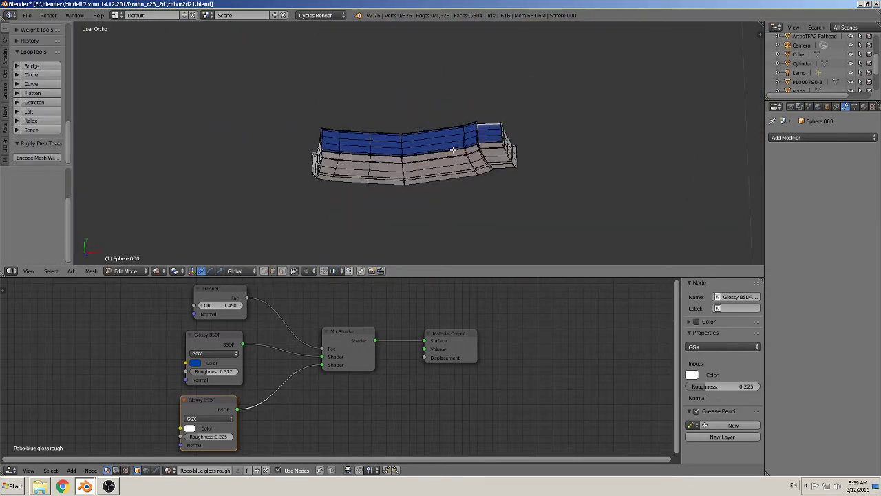
key(ctrl+r)
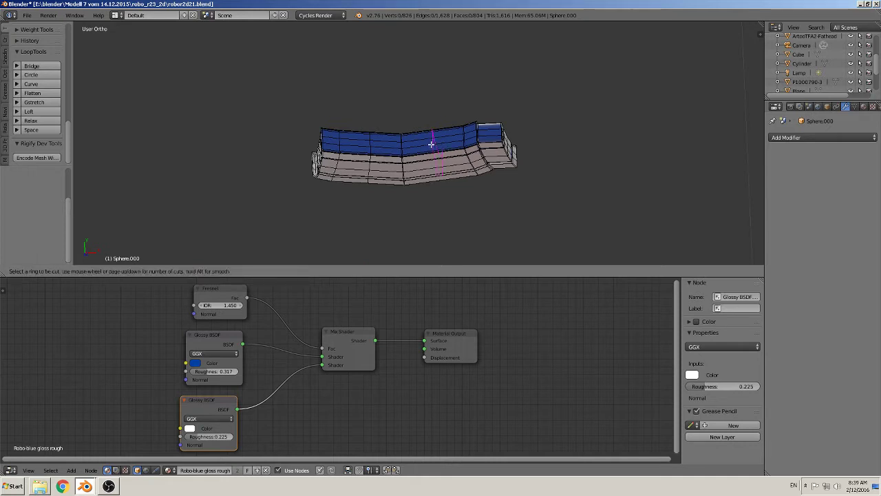
click(431, 143)
right_click(431, 144)
Step: Nudge two rows of the panel's vertices slightly along Z and leave Edit Mode
mouse_move(456, 183)
middle_down()
mouse_move(456, 199)
mouse_move(459, 191)
middle_up()
scroll(451, 196, up, 1)
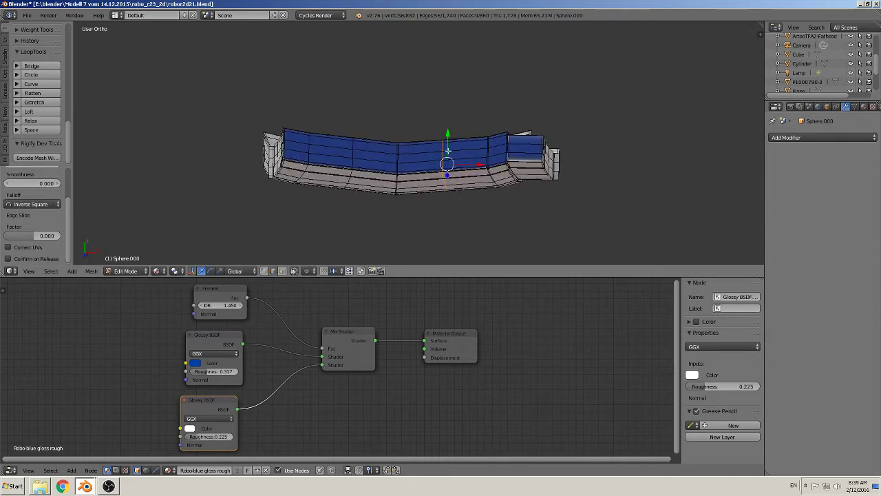
drag(447, 133, 448, 138)
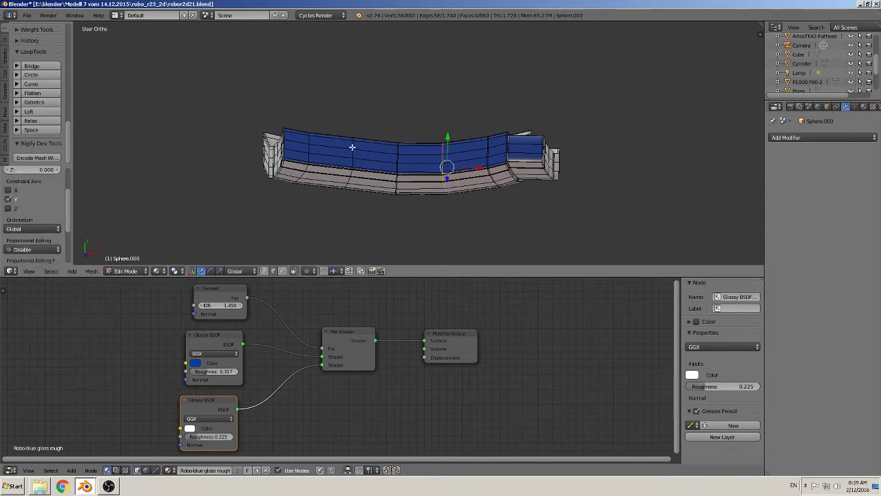
alt+right_click(352, 146)
drag(346, 132, 347, 134)
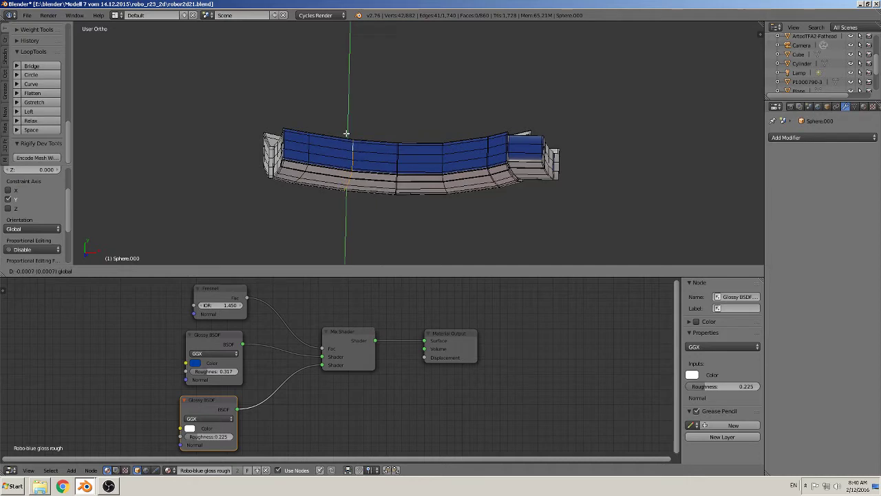
key(Tab)
Step: Switch to rendered shading and inspect the blue panel pieces from above
key(shift+z)
mouse_move(424, 177)
middle_down()
mouse_move(402, 123)
mouse_move(398, 131)
mouse_move(378, 112)
mouse_move(453, 118)
mouse_move(383, 132)
mouse_move(399, 133)
mouse_move(417, 164)
mouse_move(420, 141)
mouse_move(408, 154)
mouse_move(422, 151)
mouse_move(417, 142)
mouse_move(424, 170)
mouse_move(419, 160)
mouse_move(387, 155)
mouse_move(465, 166)
middle_up()
scroll(424, 170, up, 2)
scroll(442, 164, up, 2)
key(Tab)
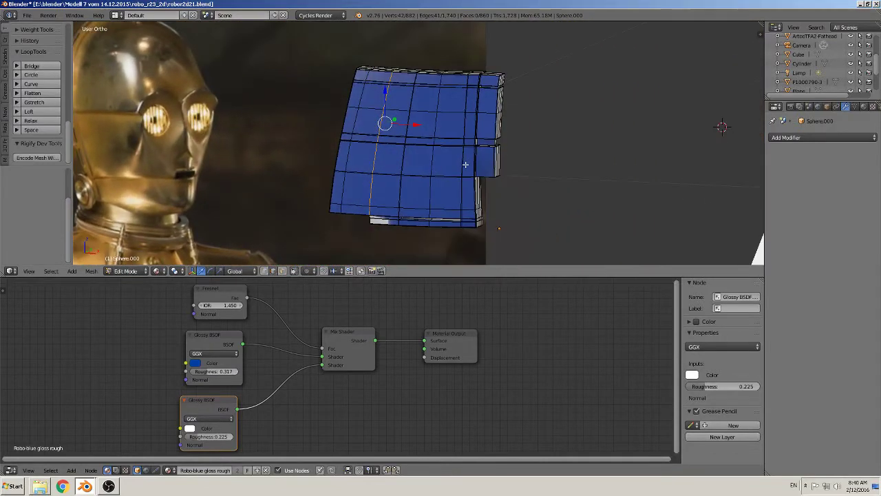
key(Tab)
middle_drag(459, 160, 463, 177)
scroll(464, 176, down, 3)
Step: In front view, duplicate the blue panel and place the copy directly below along Z
scroll(483, 182, down, 2)
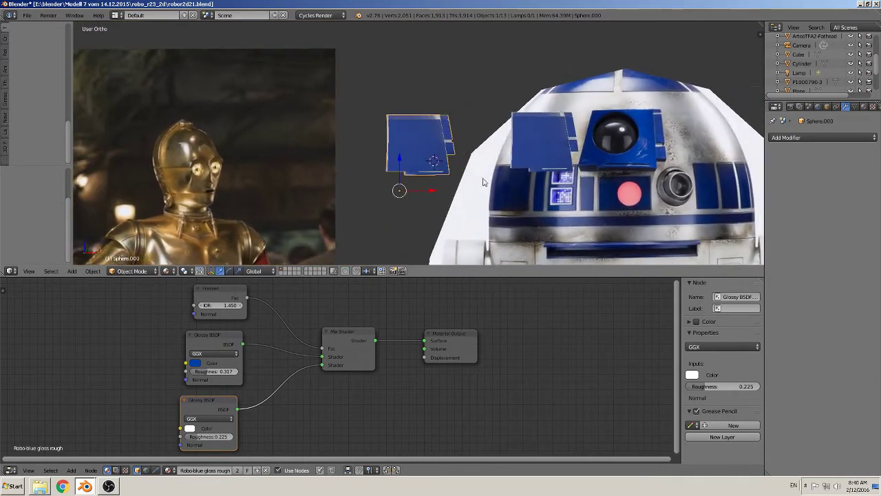
key(KP_1)
scroll(518, 175, up, 1)
scroll(535, 162, up, 1)
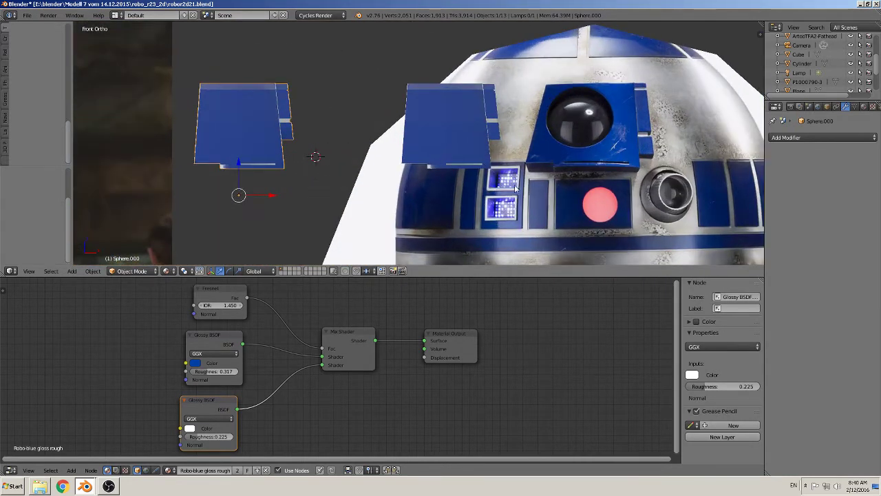
shift+middle_drag(270, 177, 218, 188)
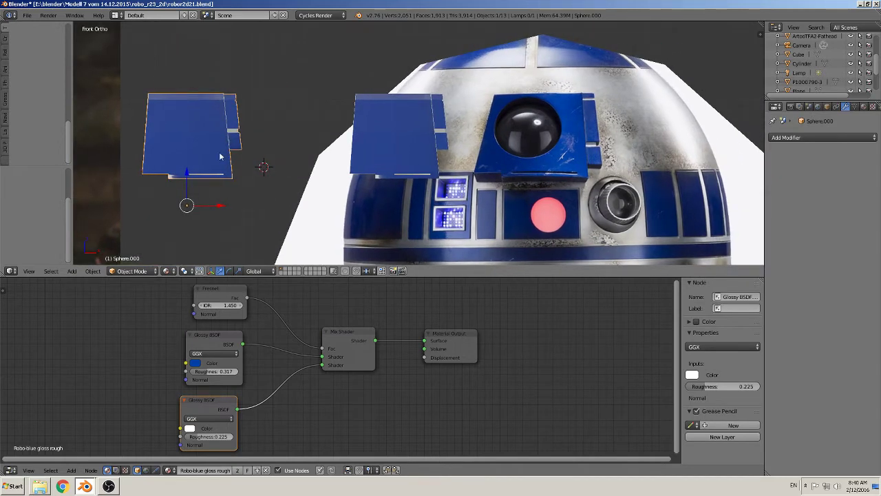
scroll(262, 199, down, 2)
key(shift+d)
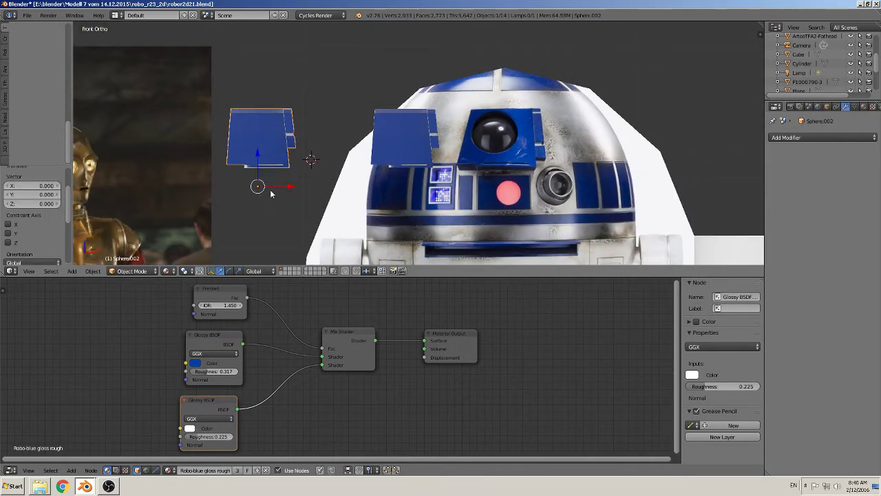
key(z)
click(287, 241)
Step: Place the 3D cursor on R2-D2's holoprojector and bring up the mesh primitives list
shift+middle_drag(288, 241, 406, 153)
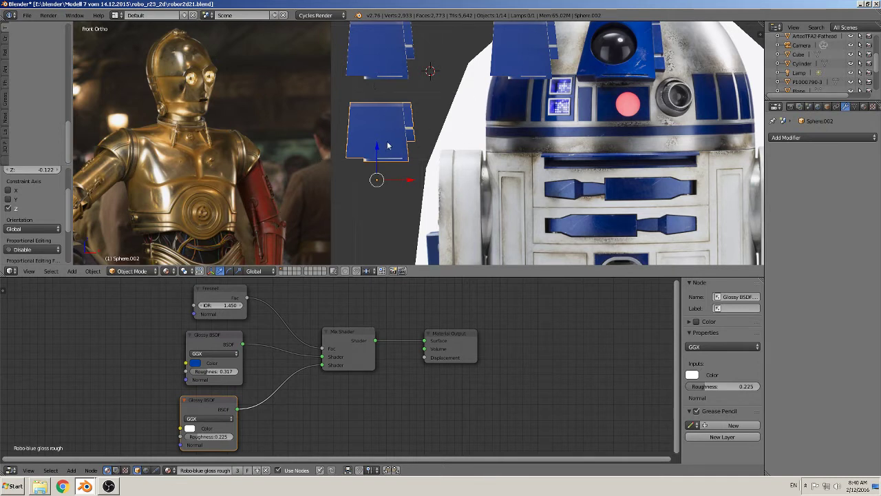
click(367, 133)
click(81, 272)
mouse_move(84, 260)
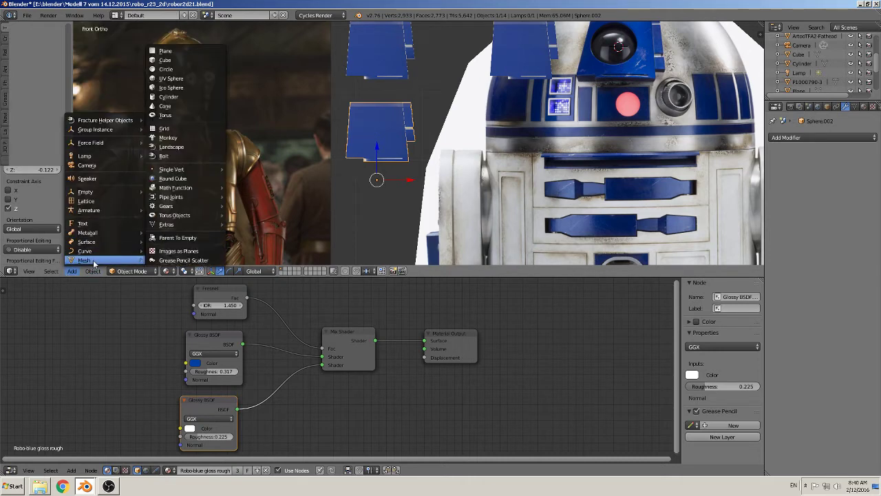
Step: Add a cylinder at the 3D cursor, deleting an accidentally added circle first
click(182, 70)
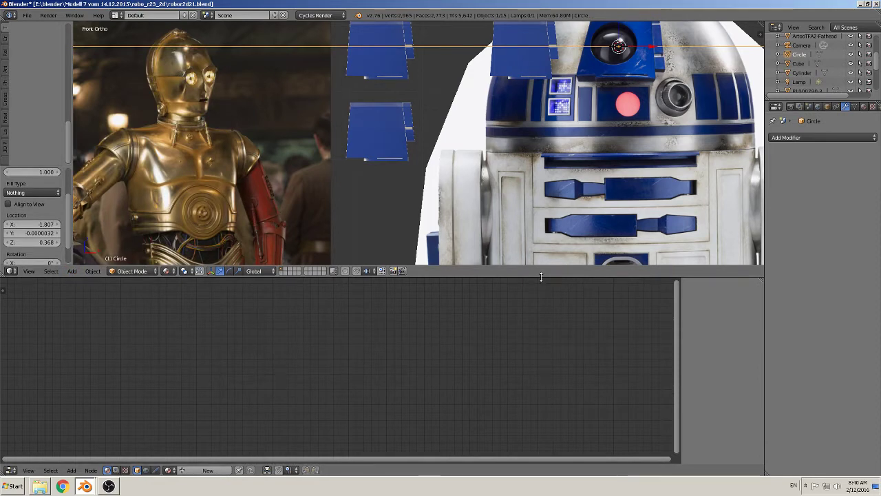
drag(541, 274, 551, 430)
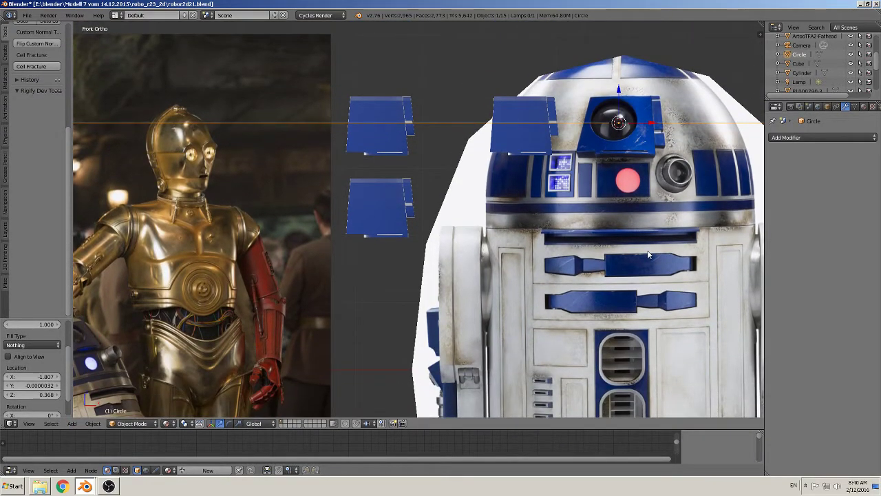
key(Delete)
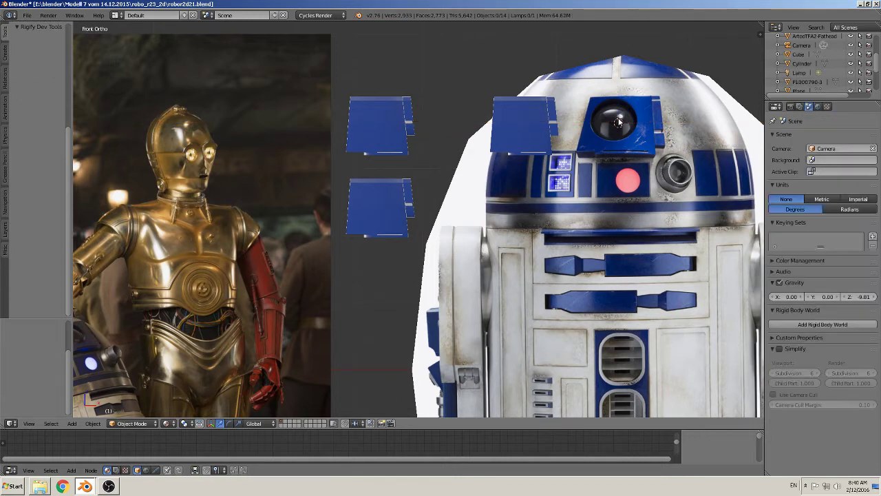
click(77, 423)
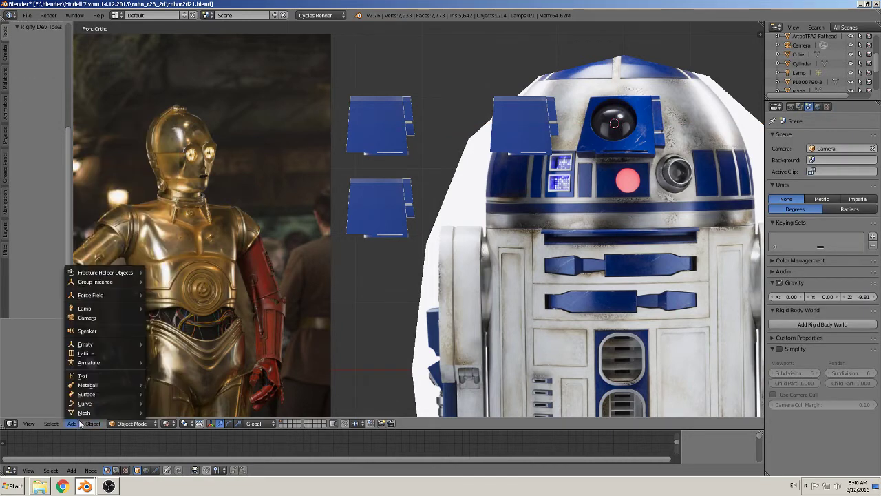
mouse_move(84, 411)
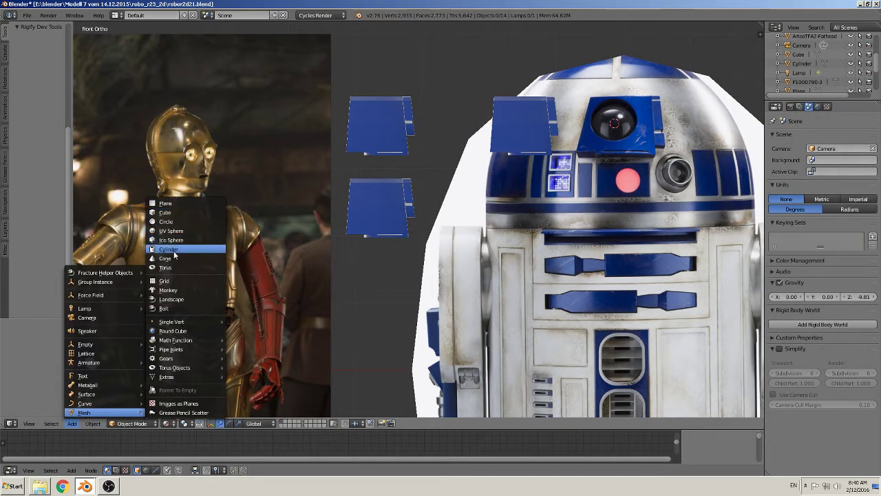
click(174, 251)
Step: Shrink the cylinder, rotate it 90° about X, and move it onto the holoprojector
key(s)
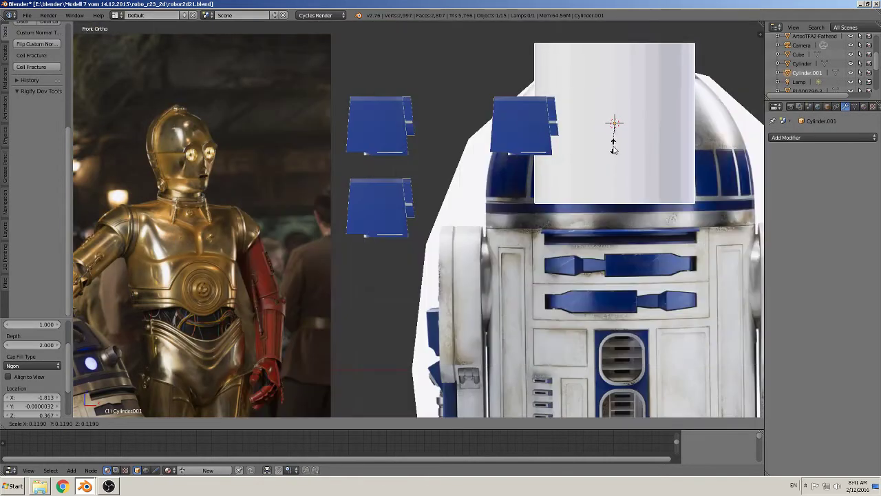
click(616, 135)
text(r)
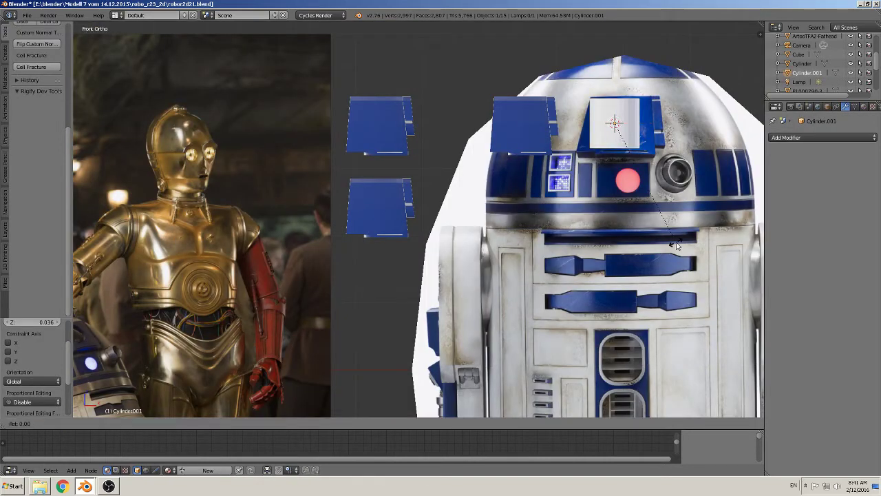
text(x90)
key(Return)
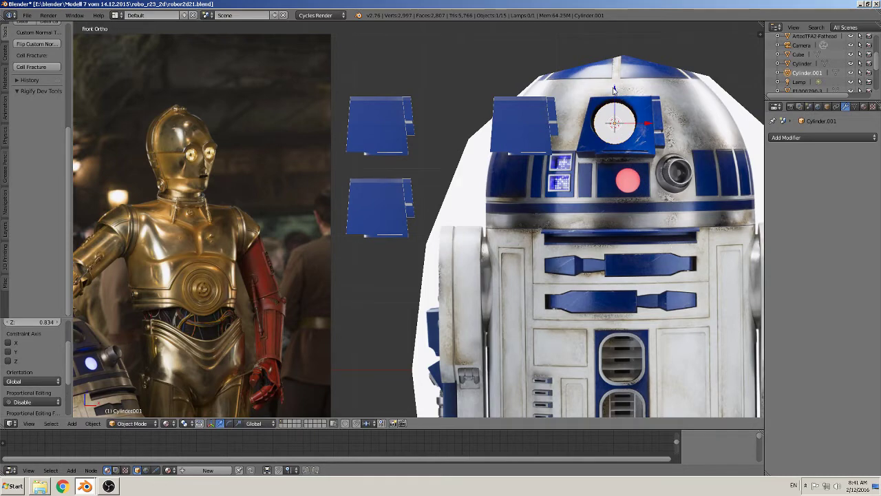
drag(615, 90, 623, 206)
mouse_move(623, 207)
middle_down()
mouse_move(621, 242)
mouse_move(610, 255)
middle_up()
key(g)
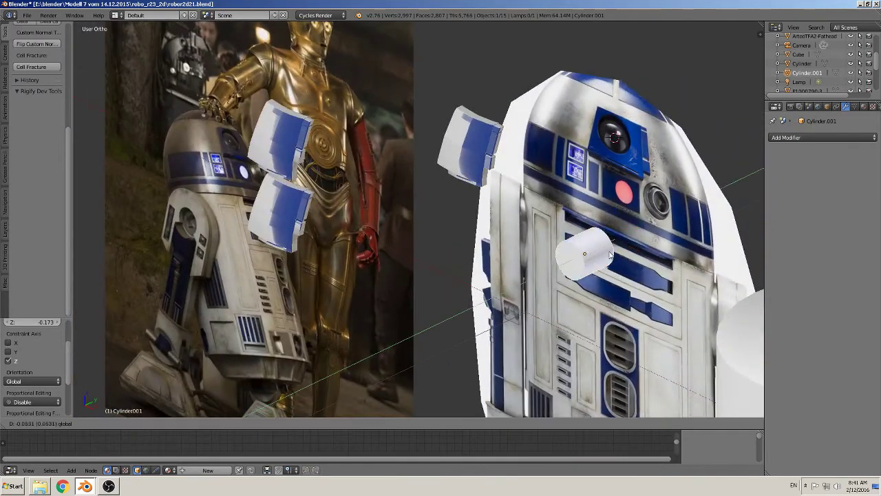
click(527, 294)
middle_drag(528, 295, 545, 200)
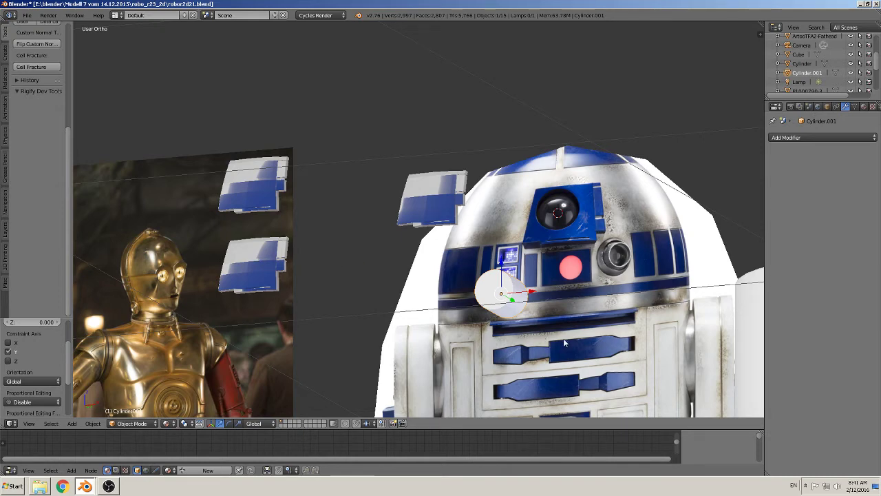
mouse_move(548, 337)
middle_down()
mouse_move(556, 349)
mouse_move(566, 317)
middle_up()
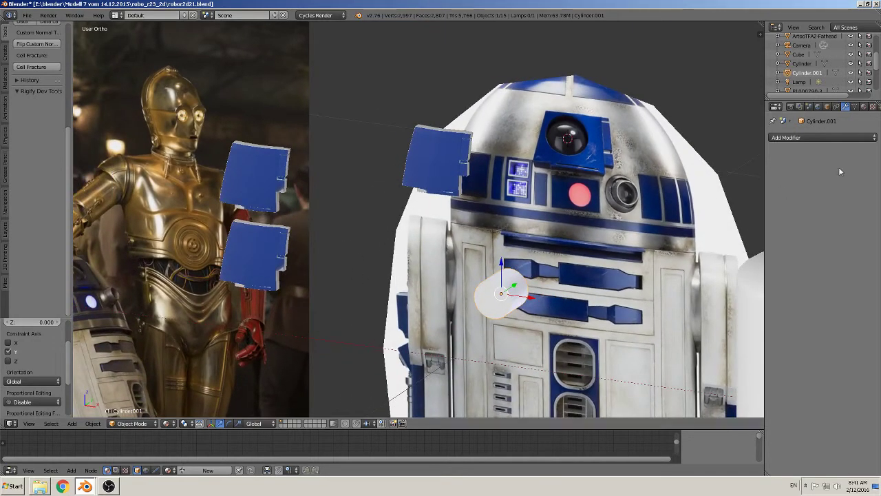
Step: Give the cylinder a new material with a pink colour
click(865, 107)
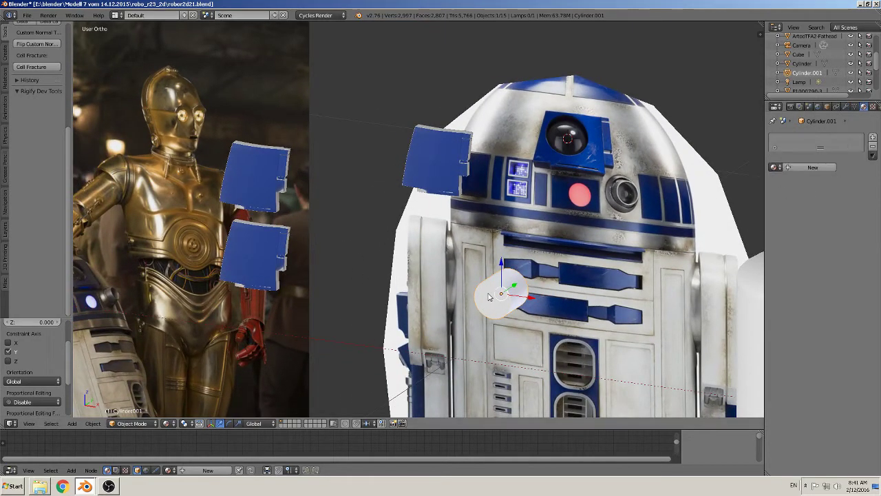
click(813, 167)
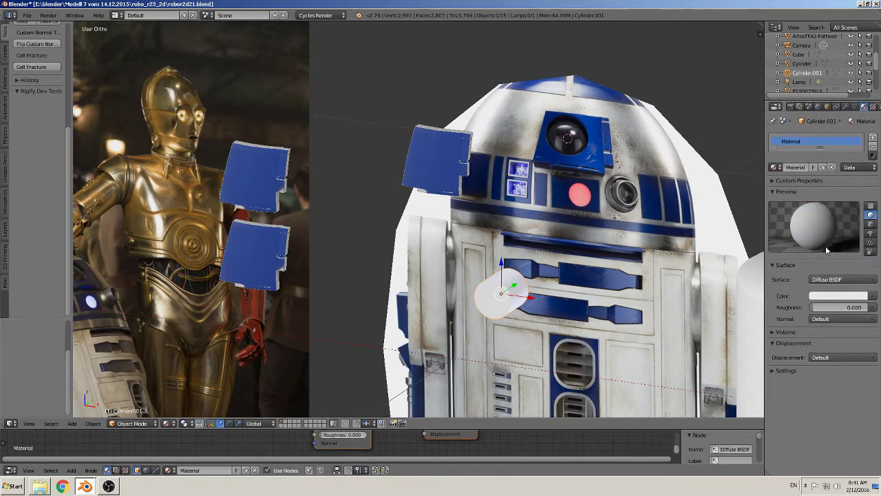
click(837, 298)
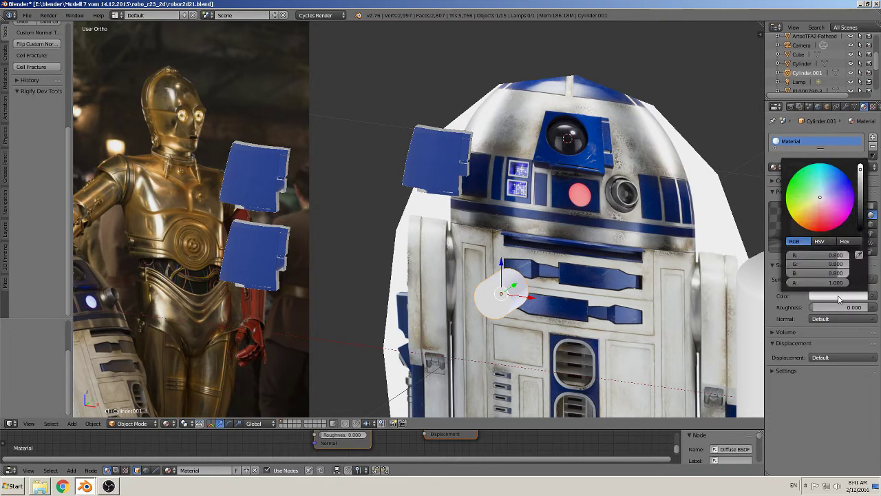
click(840, 224)
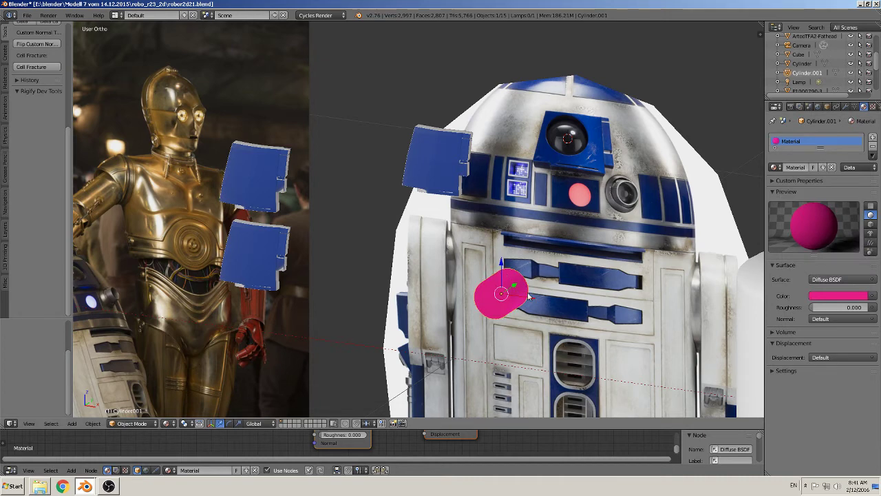
Step: Move the pink cylinder along Y and up onto the lower blue panel
mouse_move(514, 285)
mouse_down()
mouse_move(267, 278)
mouse_move(281, 284)
mouse_up()
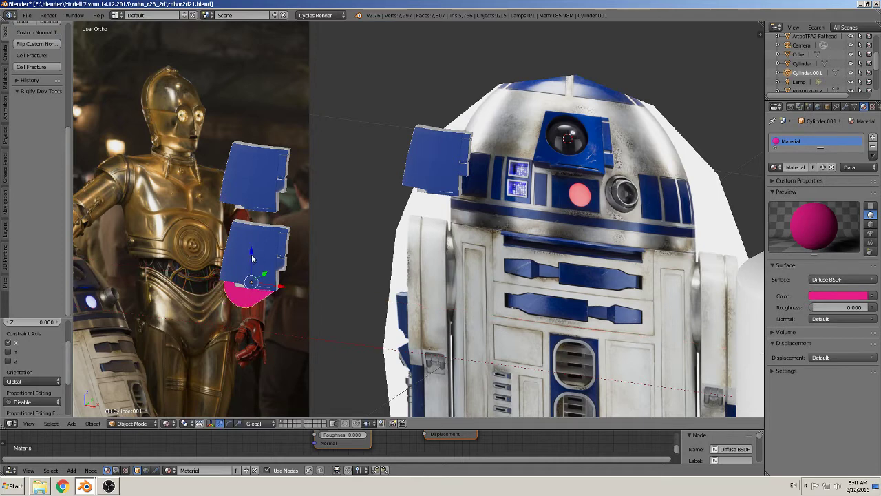
drag(252, 255, 281, 249)
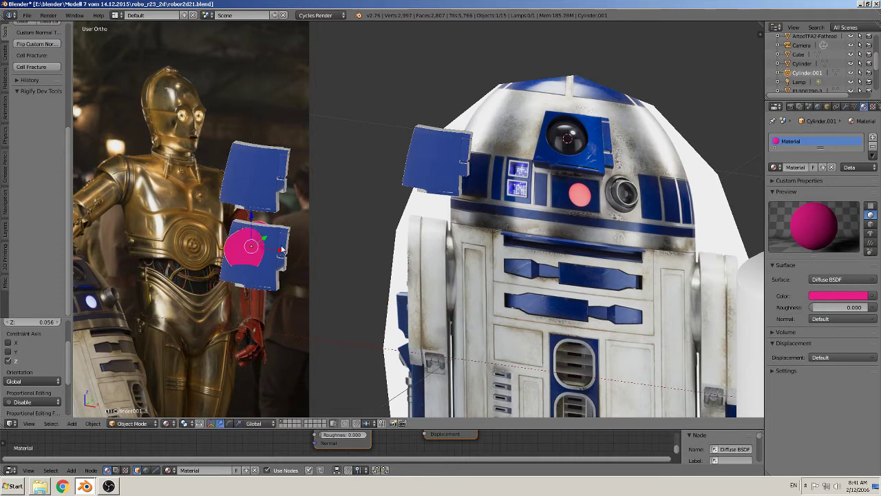
middle_drag(282, 249, 237, 253)
drag(237, 254, 225, 258)
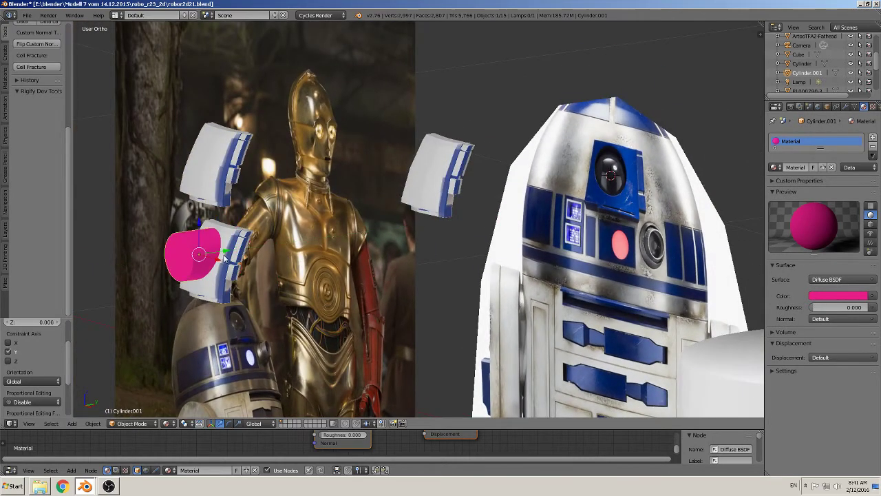
middle_drag(225, 258, 305, 252)
key(KP_1)
scroll(465, 265, down, 2)
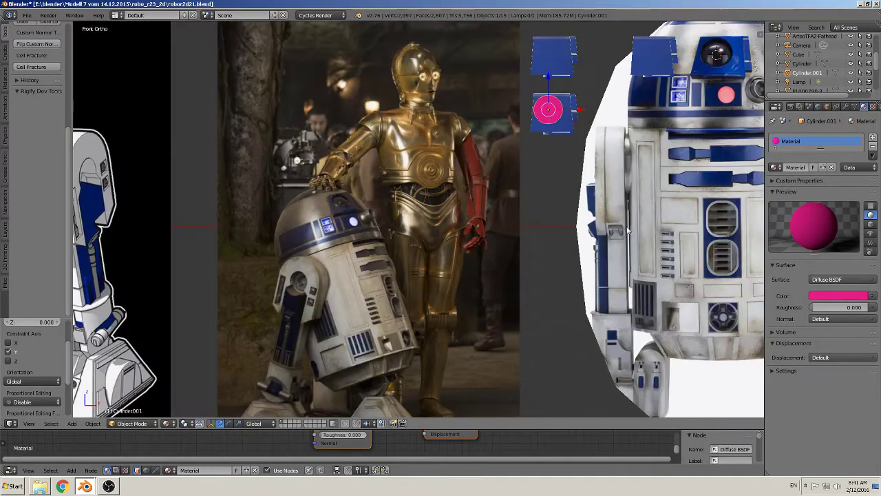
shift+middle_drag(627, 232, 427, 302)
scroll(428, 301, up, 3)
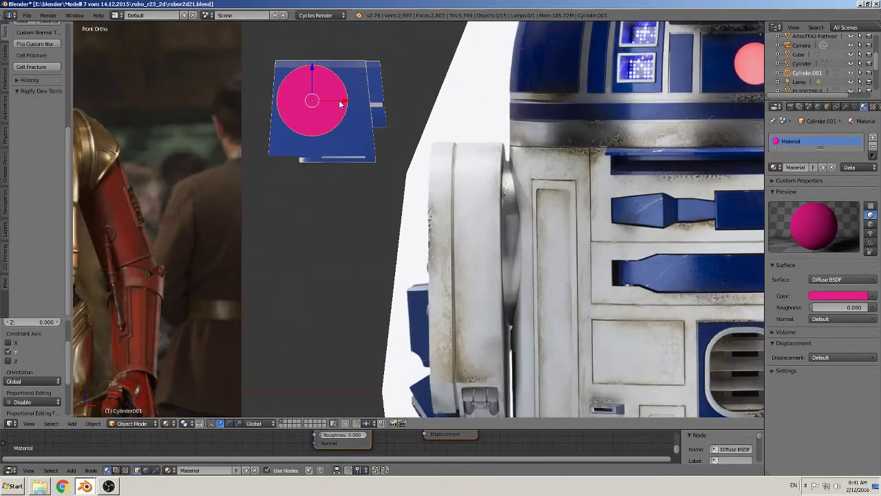
drag(340, 103, 351, 104)
drag(320, 78, 321, 78)
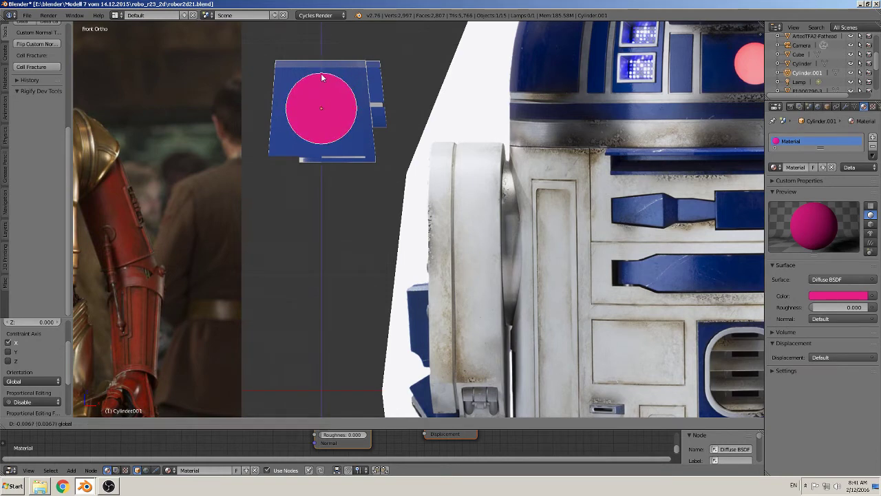
click(321, 78)
Step: Centre the cylinder along X and set its Y depth through the lower panel
shift+middle_drag(472, 148, 472, 275)
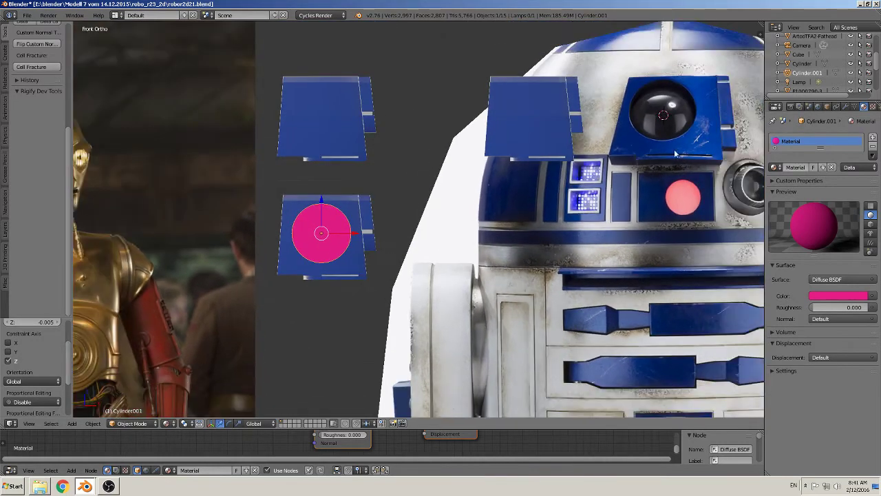
drag(357, 234, 349, 236)
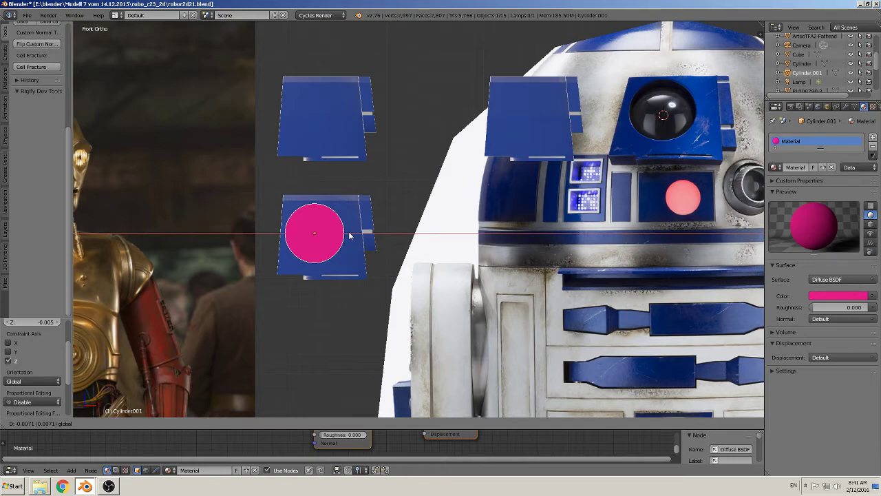
click(349, 235)
middle_drag(349, 236, 430, 257)
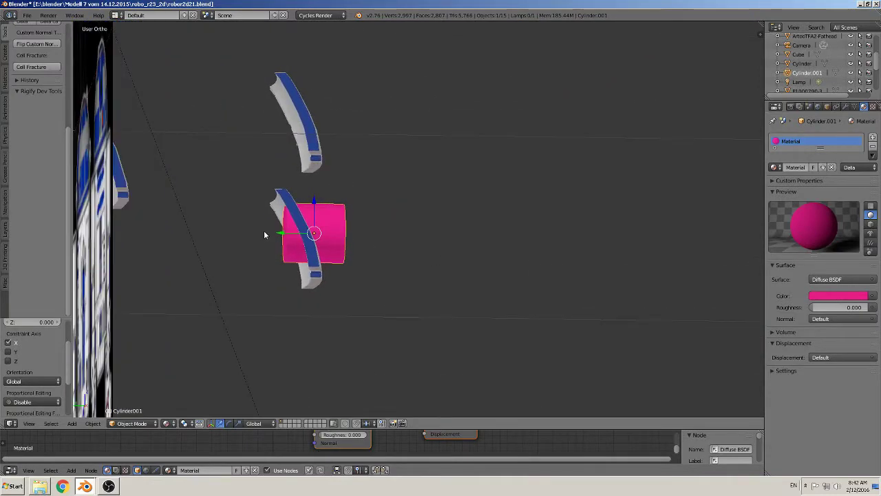
key(g)
key(y)
click(275, 234)
middle_drag(275, 234, 382, 266)
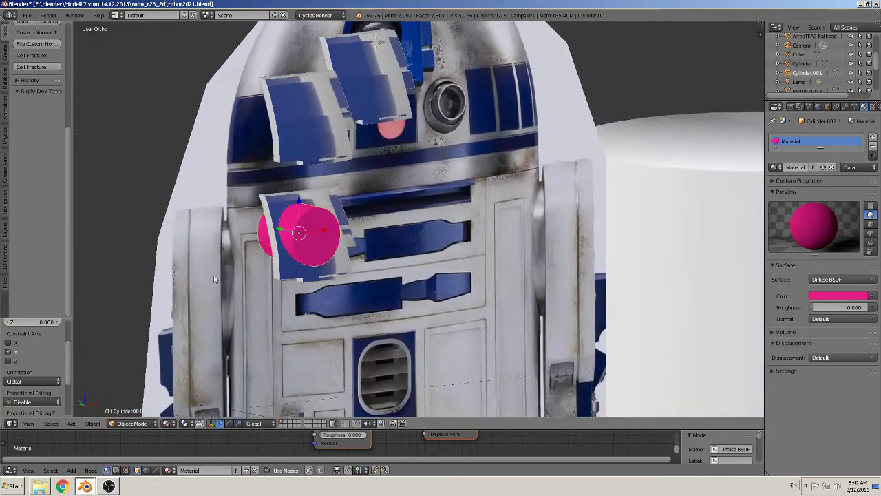
middle_drag(425, 229, 402, 331)
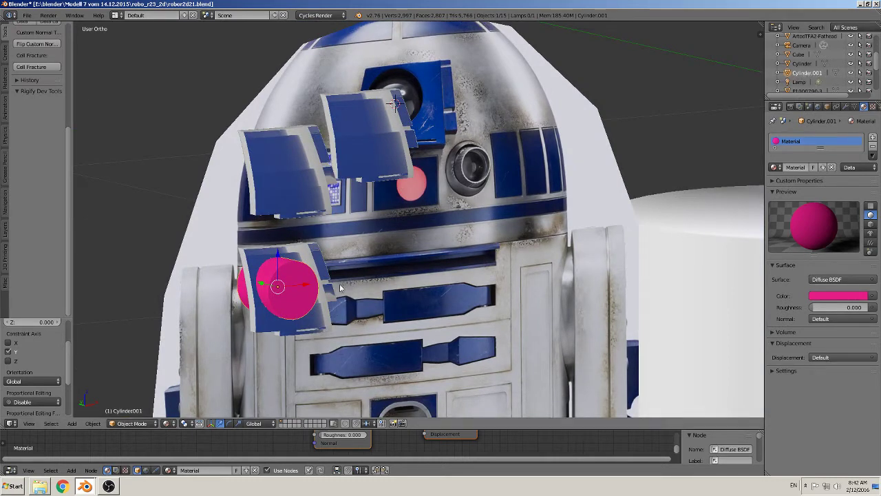
middle_drag(279, 287, 316, 307)
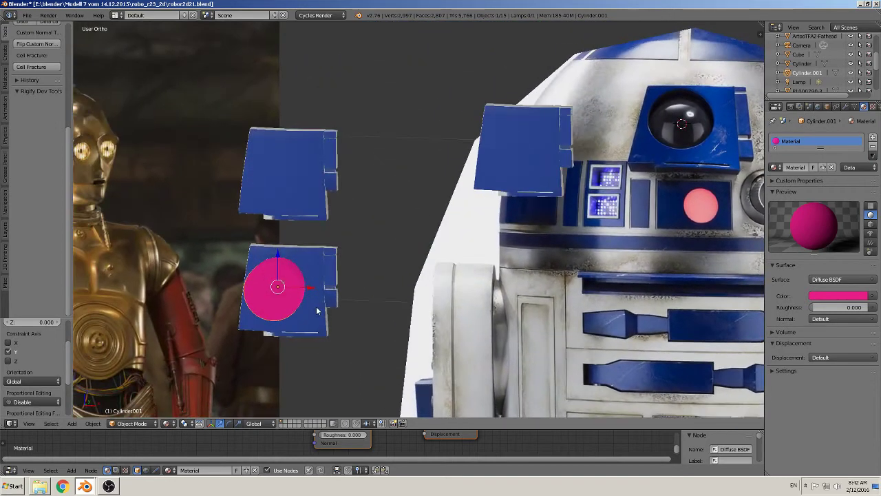
right_click(323, 261)
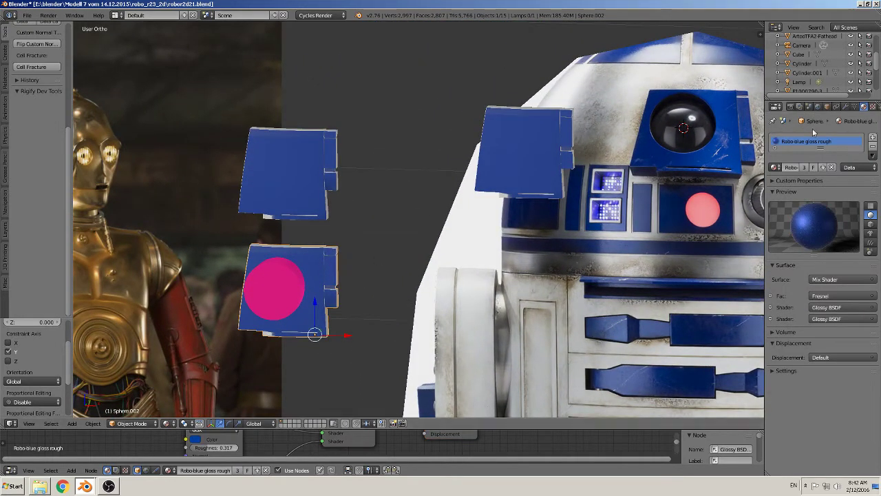
Step: Add a Boolean modifier to the lower panel with Cylinder.001 as its cutter object
click(846, 106)
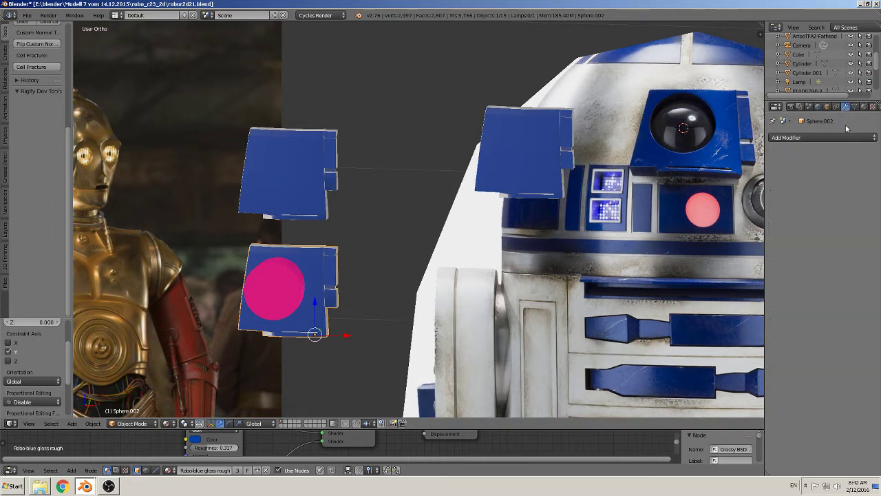
click(809, 139)
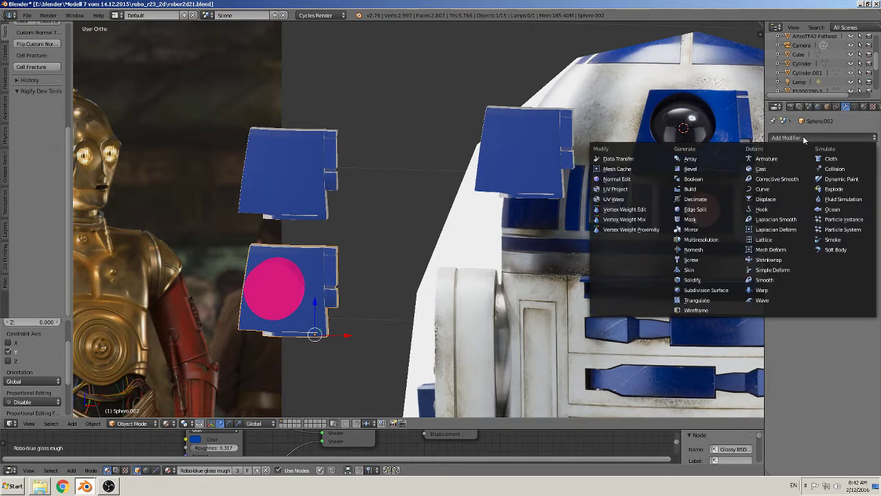
click(704, 181)
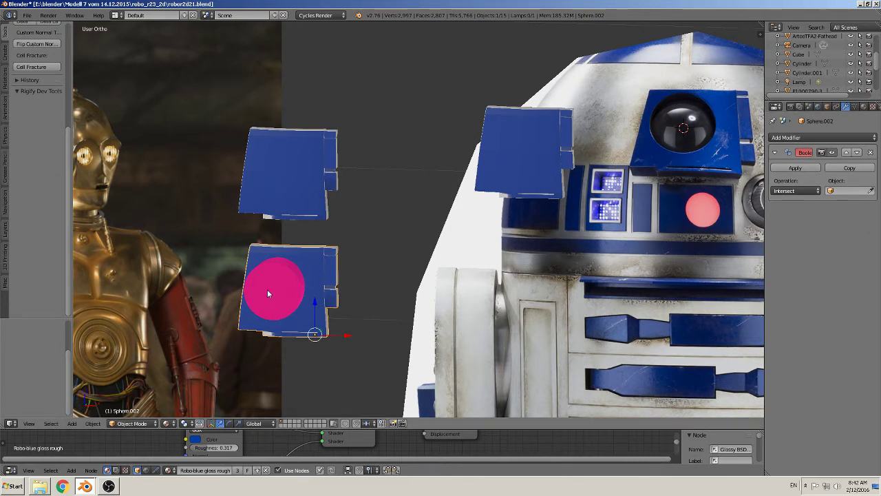
click(834, 191)
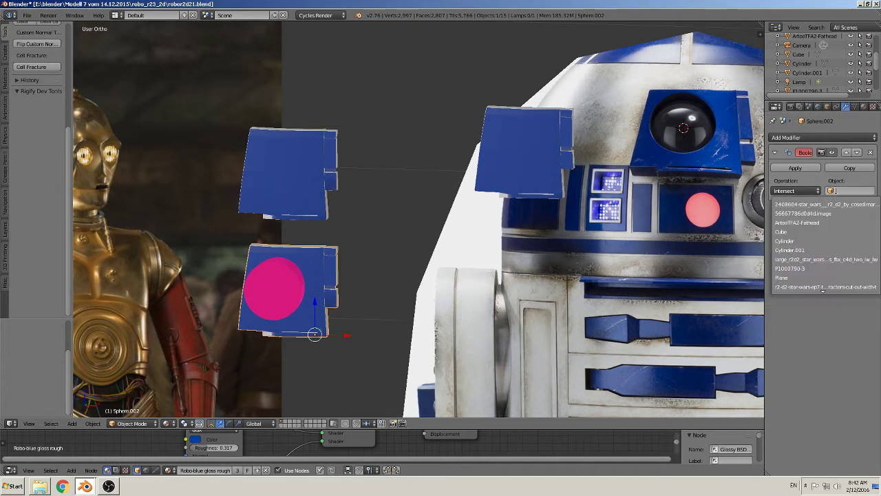
click(806, 250)
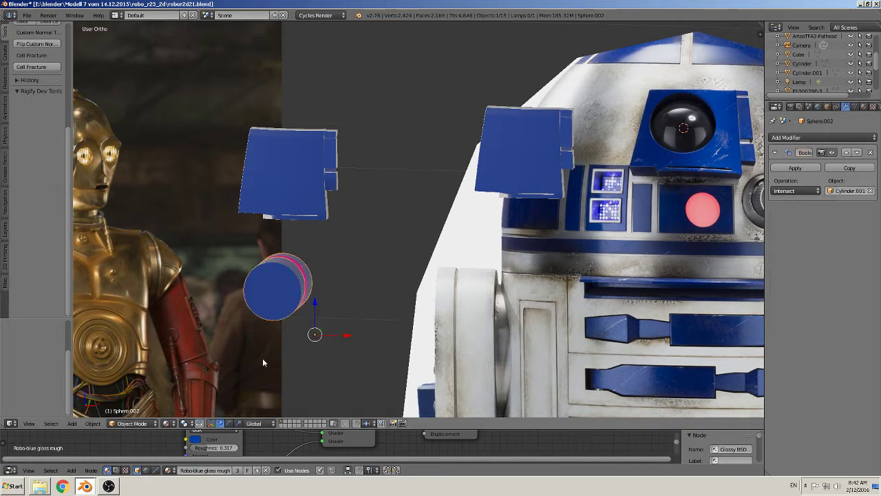
mouse_move(263, 358)
middle_down()
mouse_move(262, 346)
mouse_move(292, 347)
middle_up()
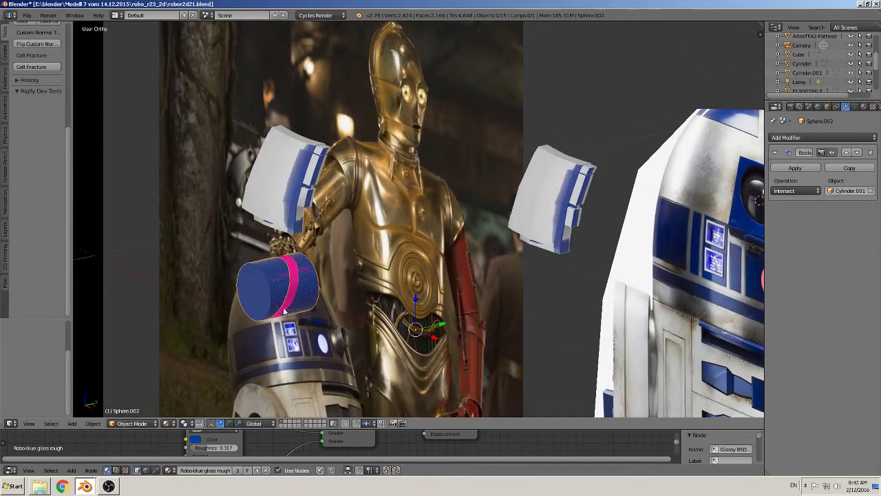
click(790, 191)
Step: Set the Boolean operation to Difference and check the upper panel's mesh
click(796, 160)
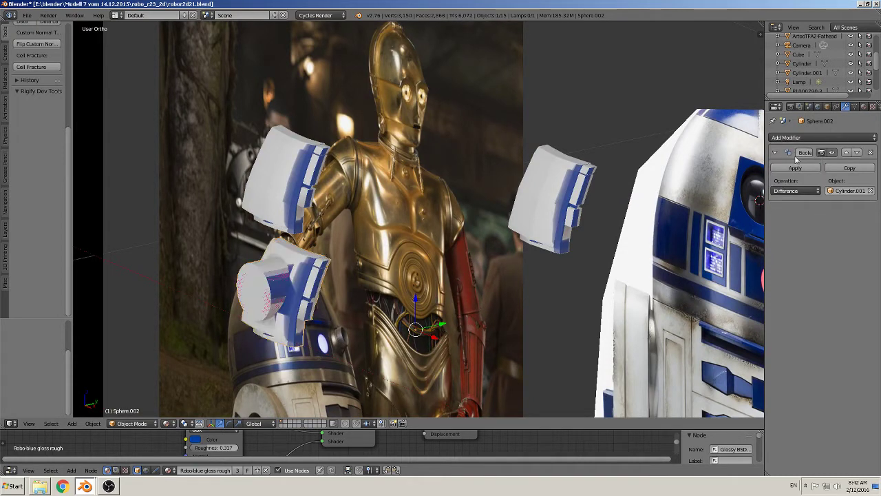
middle_drag(403, 333, 396, 333)
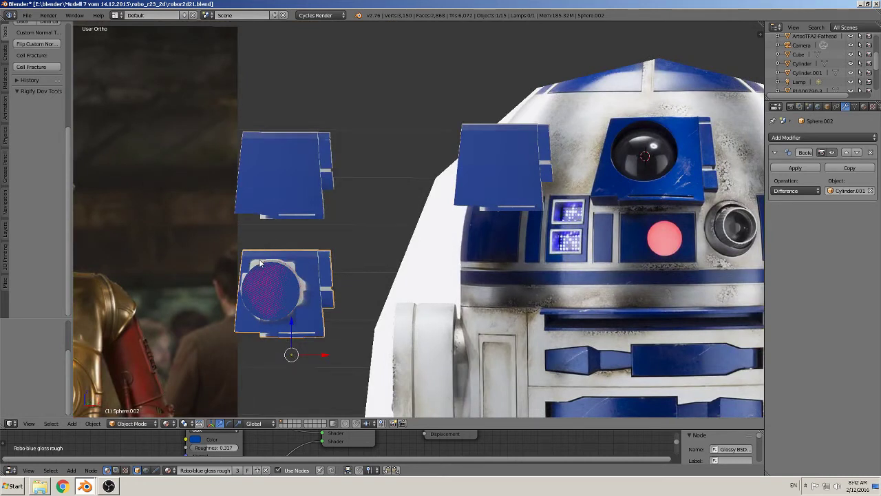
right_click(306, 184)
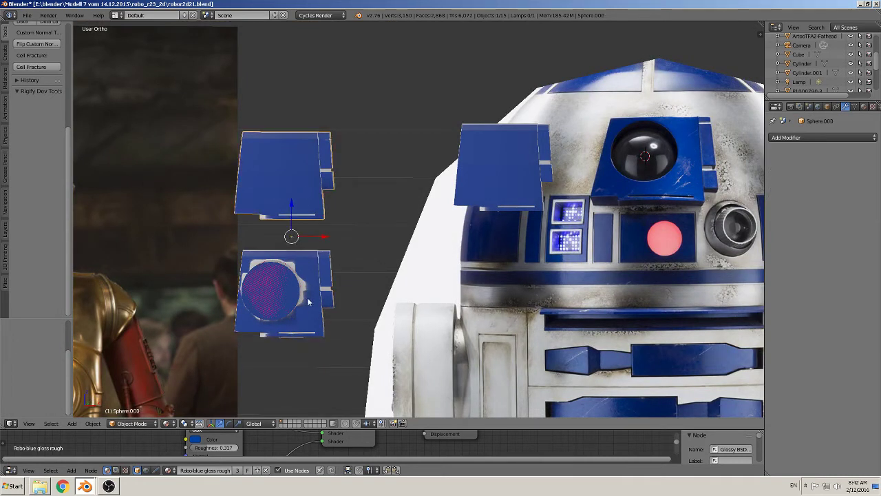
key(Tab)
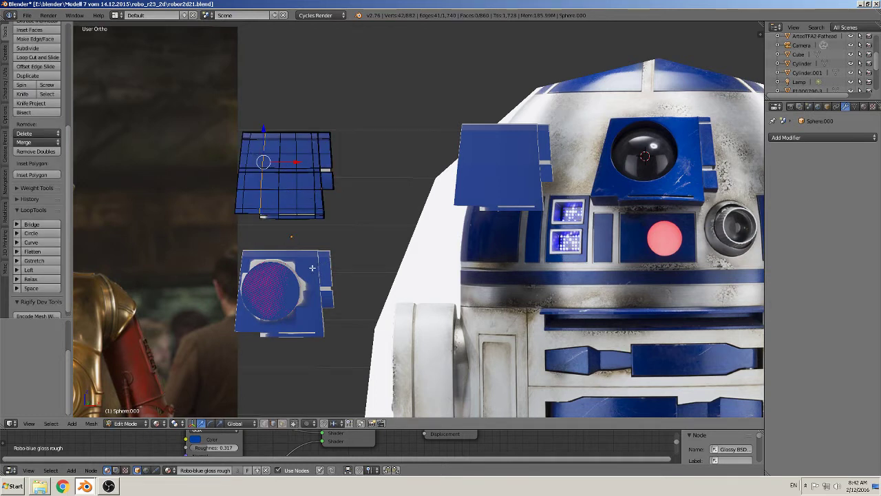
key(Tab)
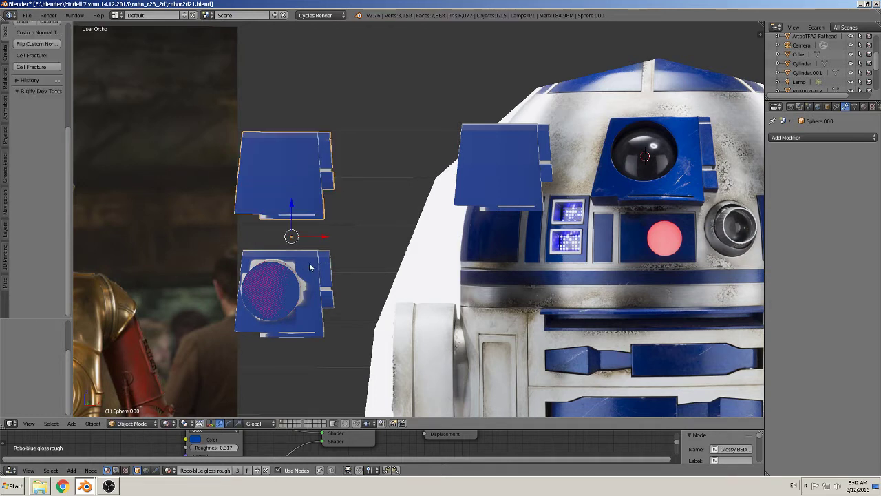
Step: Apply the Boolean on the lower panel and inspect the cut hole in Edit Mode
right_click(310, 265)
shift+middle_drag(332, 274, 422, 257)
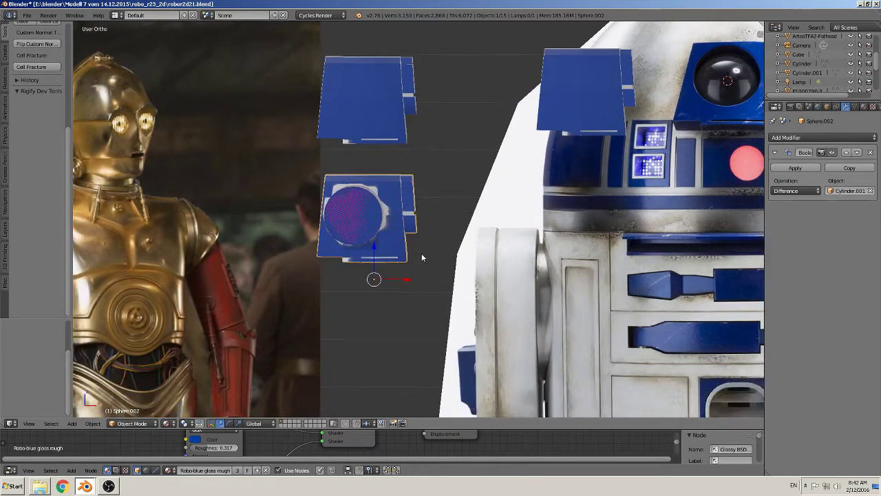
scroll(406, 257, up, 2)
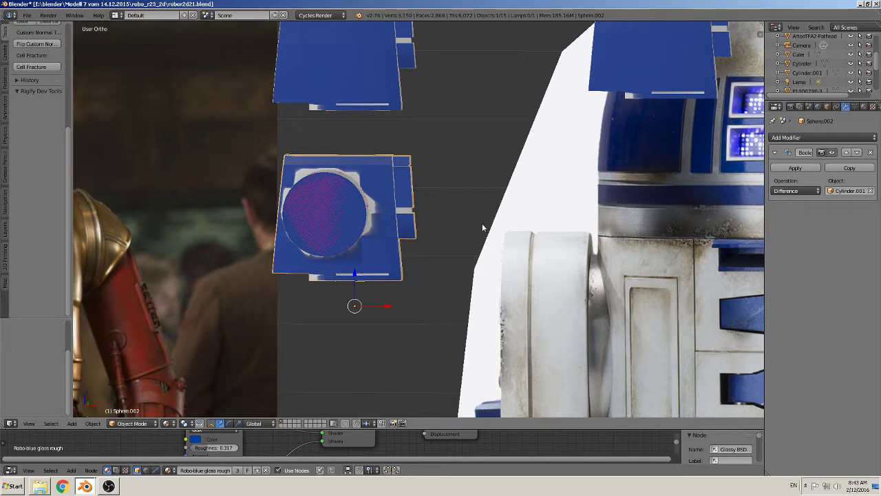
middle_drag(477, 232, 403, 346)
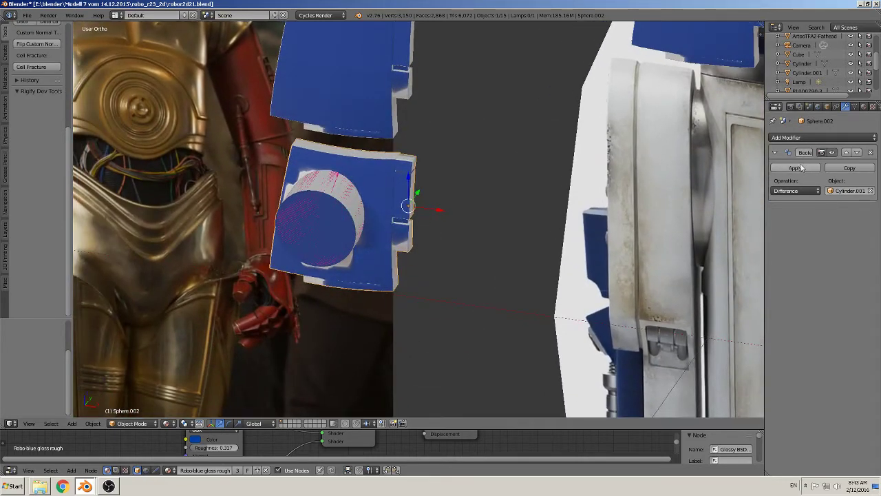
click(801, 168)
key(Tab)
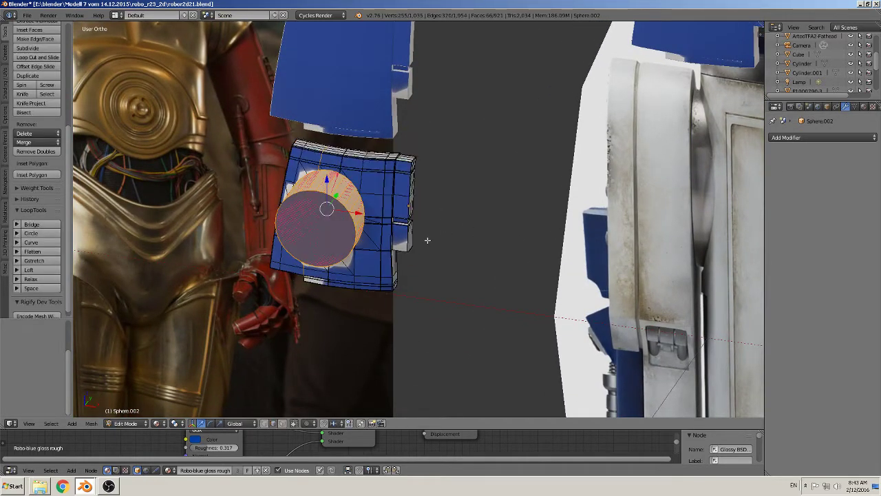
key(Tab)
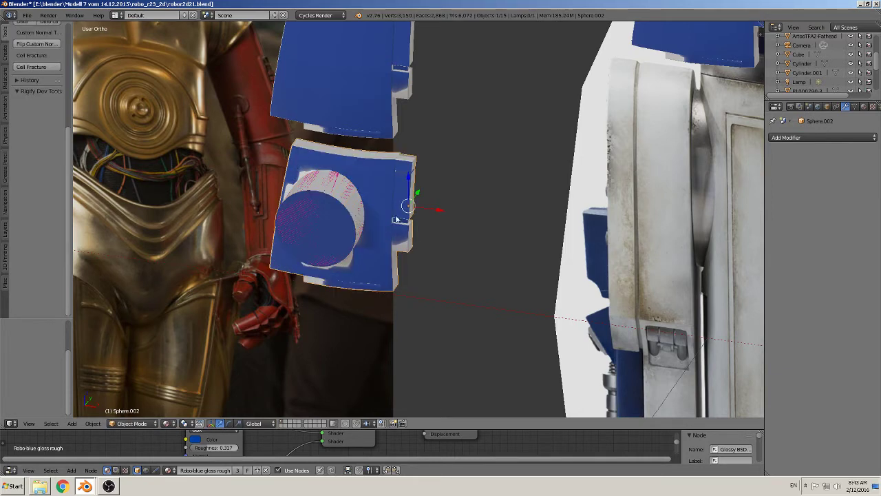
right_click(333, 218)
Step: Move the pink cylinder along Y and X so it sits through the panel
key(g)
key(y)
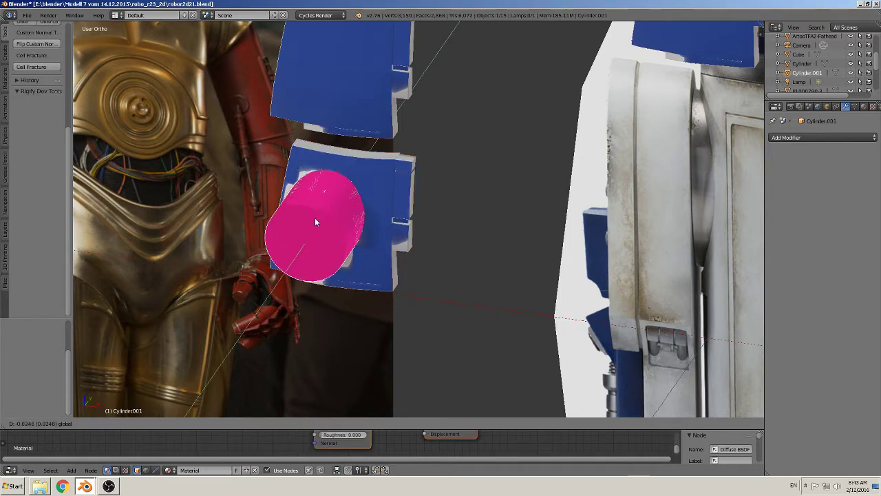
click(211, 316)
middle_drag(211, 317, 272, 361)
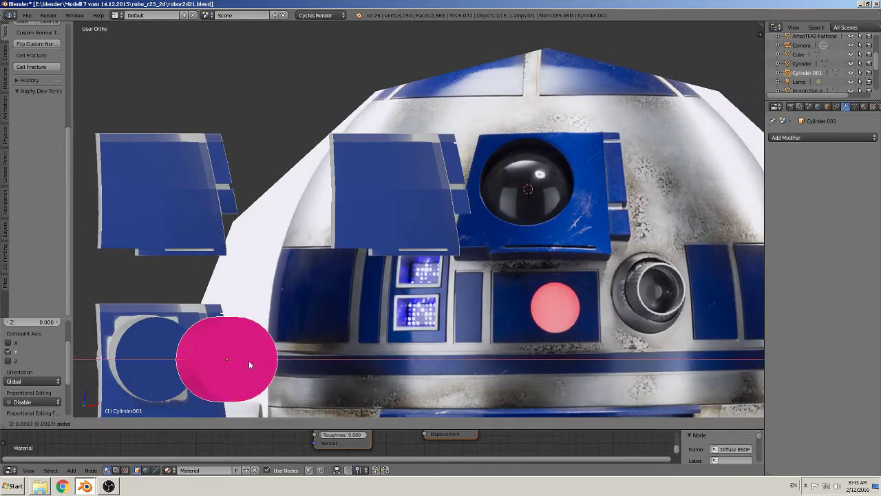
drag(248, 359, 594, 360)
middle_drag(594, 359, 537, 197)
shift+scroll(537, 198, up, 2)
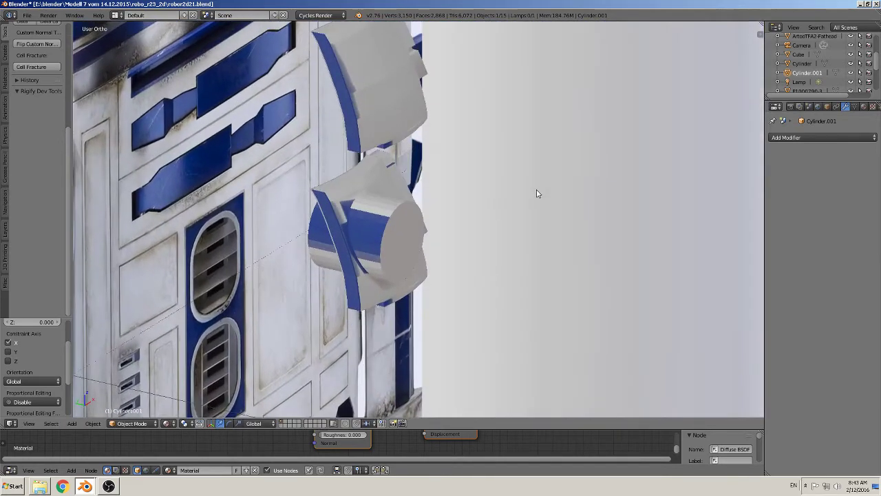
scroll(396, 246, up, 2)
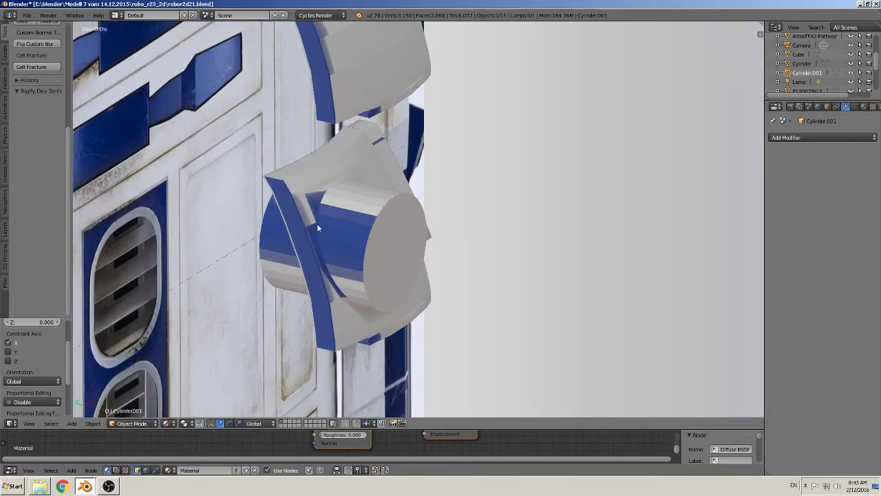
Step: Select the Sphere.002 panel and enter Edit Mode on its mesh
key(Tab)
key(g)
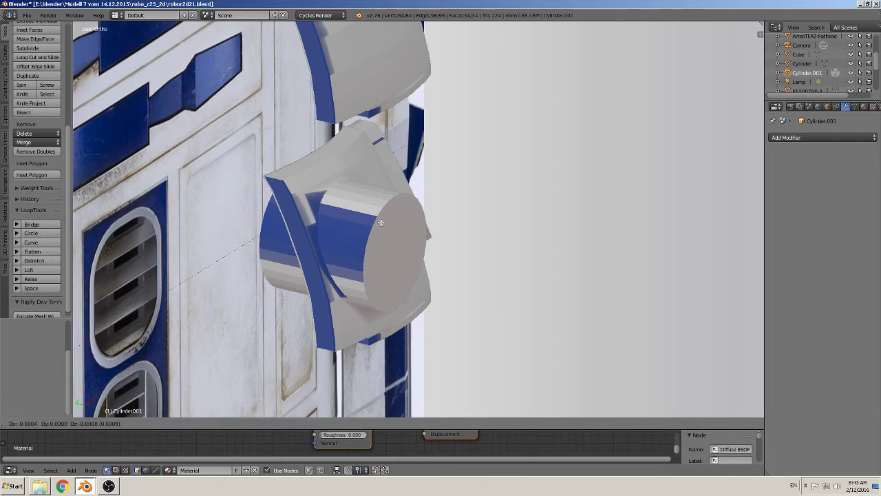
right_click(381, 223)
key(Tab)
right_click(357, 174)
key(Tab)
scroll(379, 265, up, 1)
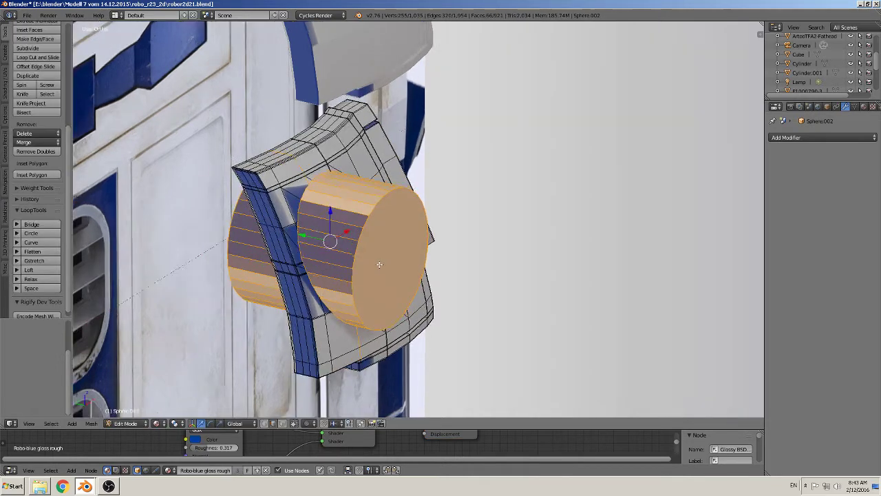
scroll(379, 264, up, 1)
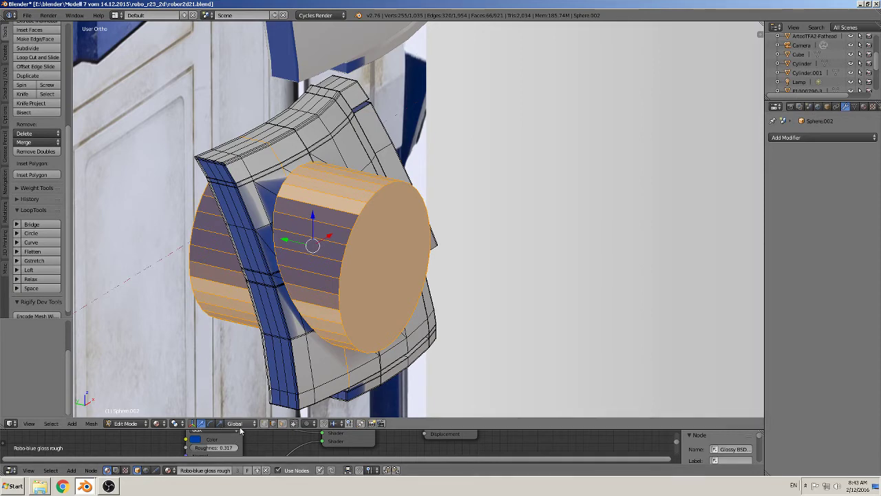
Step: In vertex select mode, delete the edges of the cylinder's outer end cap
click(265, 422)
alt+right_click(342, 269)
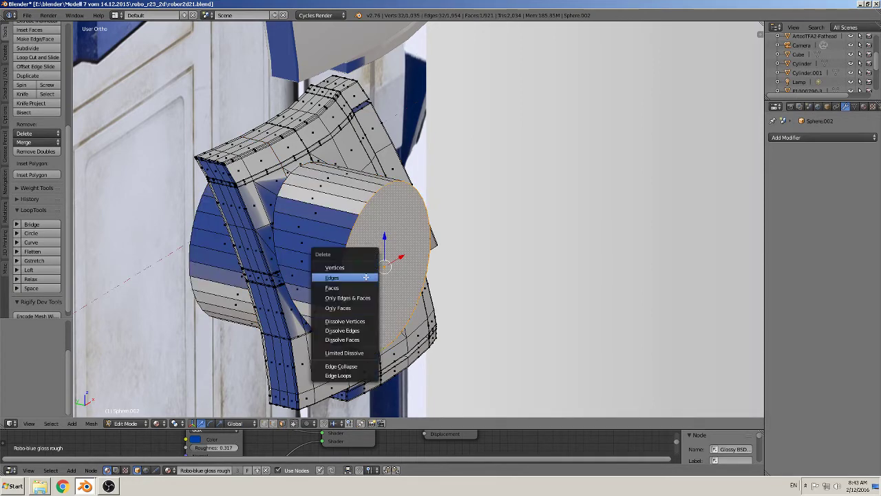
key(x)
click(352, 268)
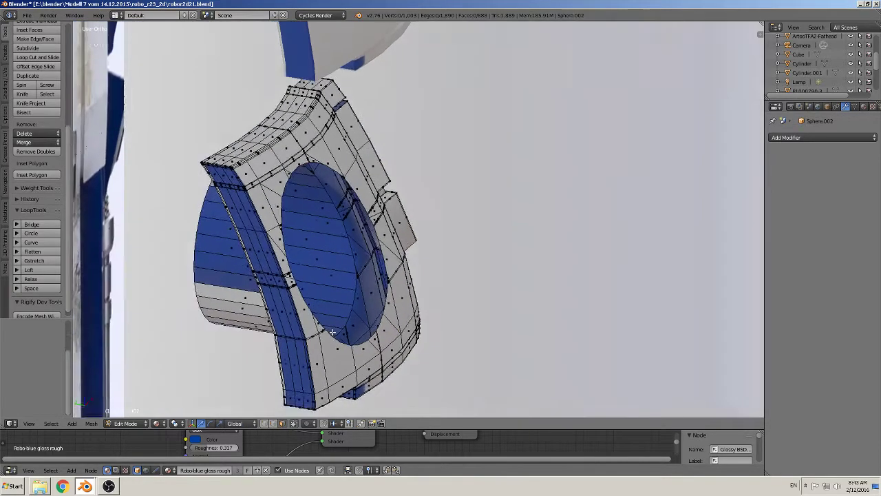
middle_drag(351, 282, 381, 320)
scroll(380, 321, down, 5)
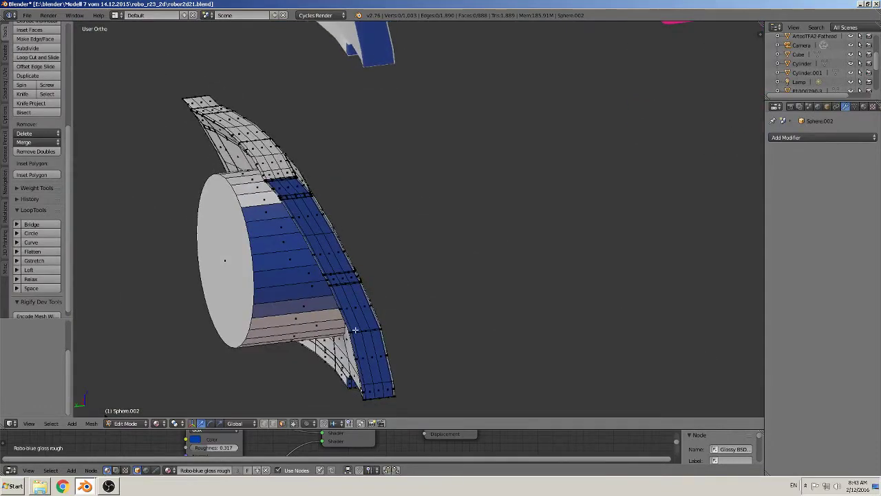
Step: Slide the remaining cap face along Y into the panel and delete it to open the hole
right_click(217, 255)
key(g)
key(y)
mouse_move(217, 256)
middle_down()
mouse_move(282, 325)
mouse_move(266, 304)
mouse_move(239, 329)
mouse_move(238, 319)
mouse_move(480, 206)
middle_up()
click(250, 280)
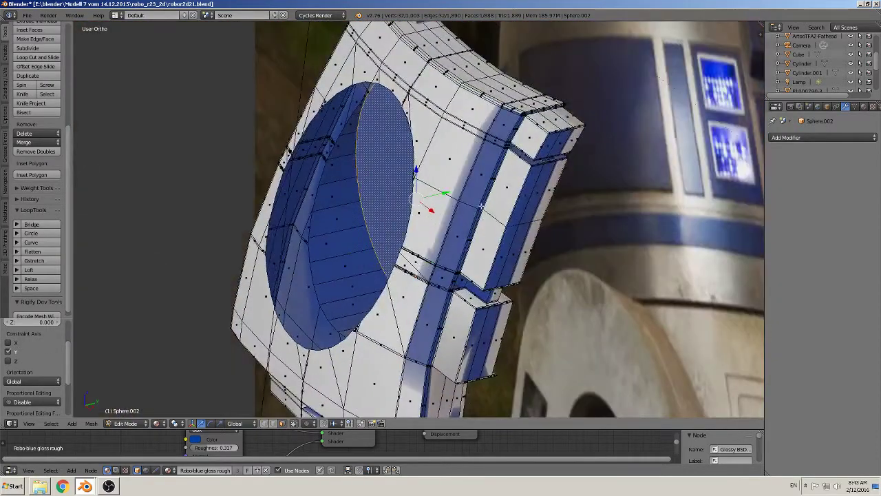
drag(447, 195, 537, 174)
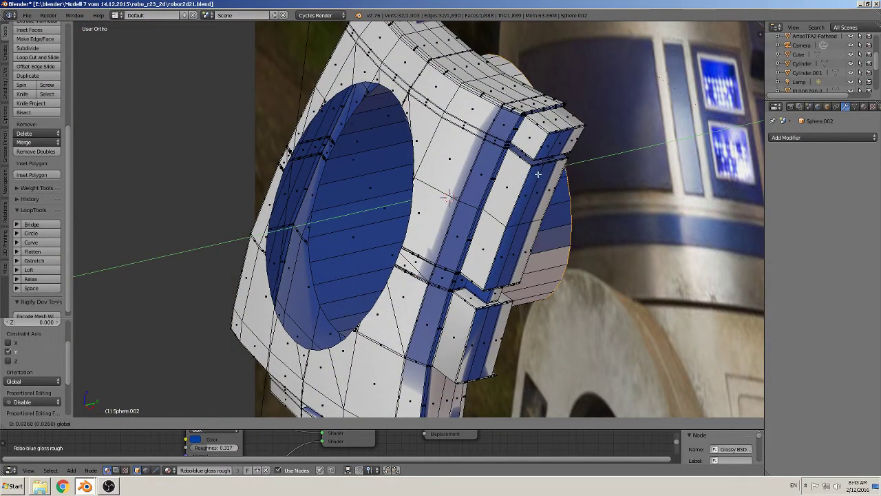
key(x)
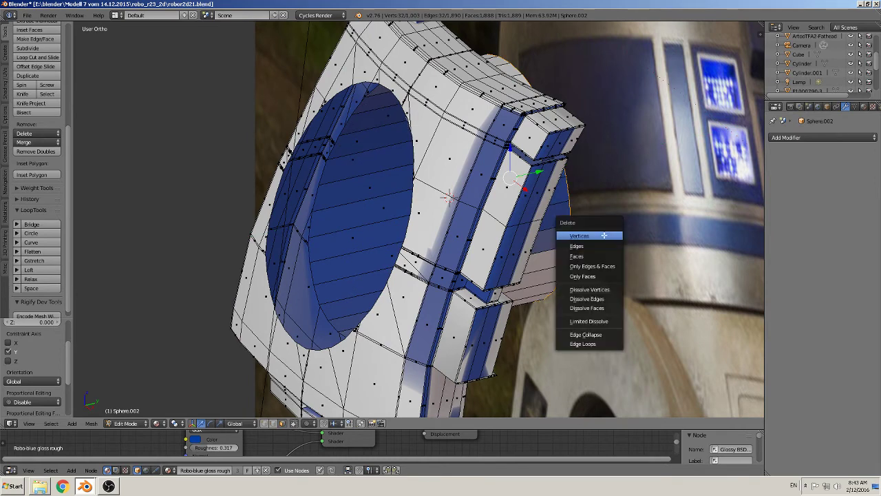
click(604, 236)
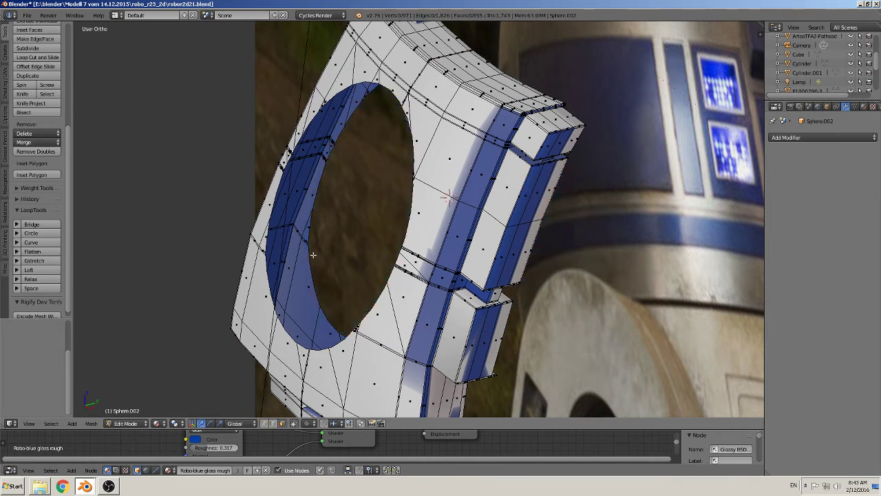
scroll(309, 278, up, 2)
scroll(309, 278, up, 2)
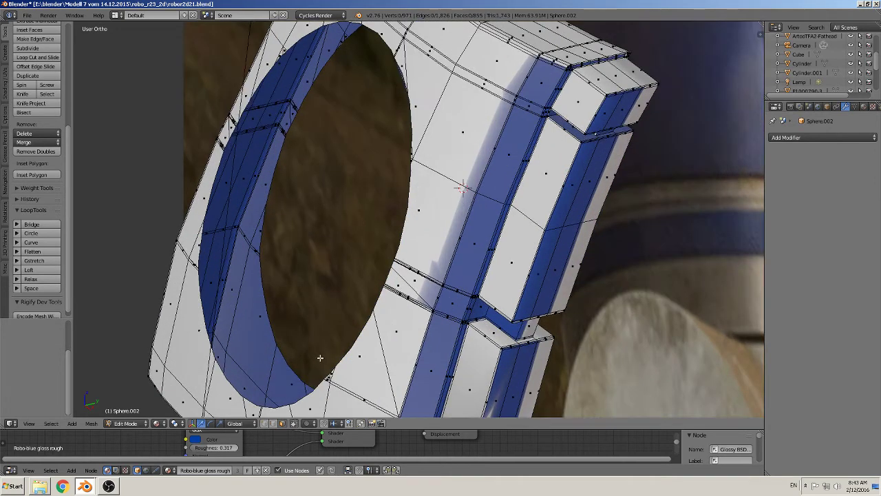
middle_drag(309, 278, 276, 386)
Step: Select edges on the hole's inner rim and check it in front orthographic view
click(274, 423)
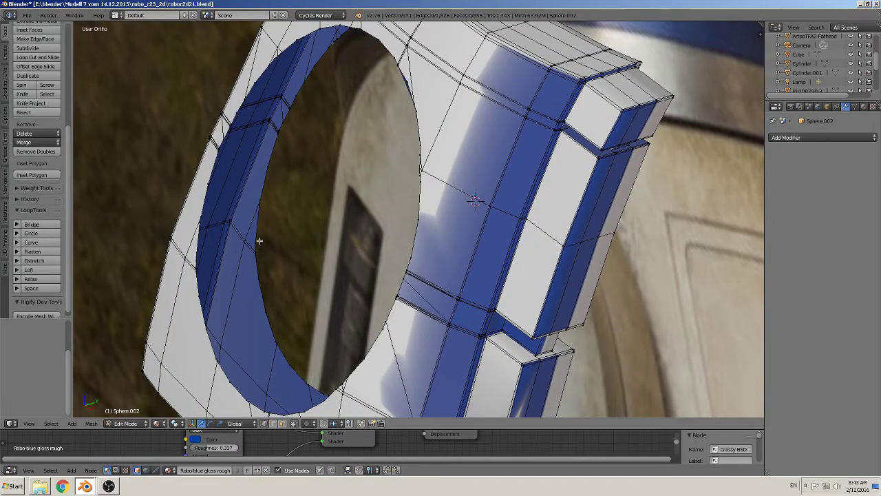
click(257, 240)
click(206, 189)
mouse_move(206, 190)
middle_down()
mouse_move(302, 193)
mouse_move(435, 312)
mouse_move(454, 354)
mouse_move(448, 331)
middle_up()
mouse_move(471, 301)
middle_down()
mouse_move(490, 314)
mouse_move(462, 131)
middle_up()
key(KP_1)
scroll(516, 228, up, 2)
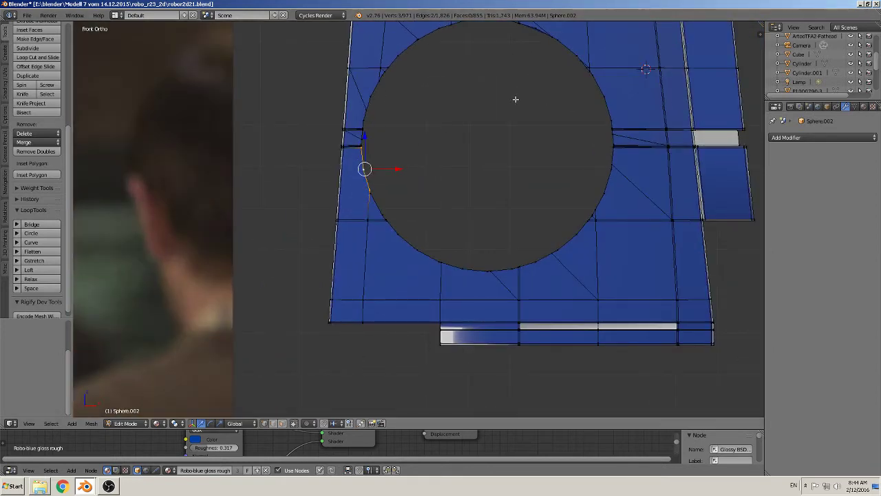
Step: Circle-select the boundary vertices around the holoprojector hole
key(c)
mouse_move(422, 39)
mouse_down()
mouse_move(384, 92)
mouse_move(383, 210)
mouse_move(446, 260)
mouse_move(570, 250)
mouse_move(634, 133)
mouse_move(609, 183)
mouse_move(596, 47)
mouse_move(579, 63)
mouse_move(525, 27)
mouse_move(429, 33)
mouse_up()
right_click(429, 33)
shift+scroll(488, 63, up, 3)
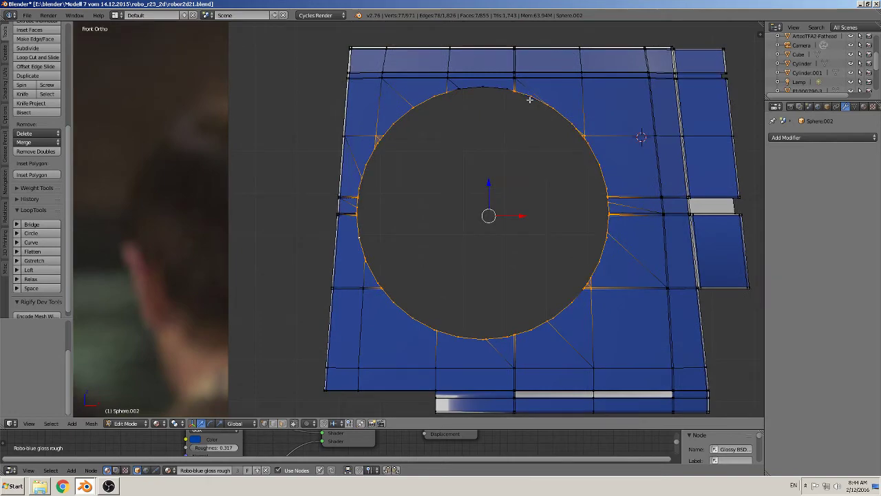
key(c)
right_click(459, 117)
mouse_move(466, 133)
middle_down()
mouse_move(448, 216)
mouse_move(420, 234)
middle_up()
Step: Extrude the hole's edge loop, push it inward along Y, then undo after inspecting
key(e)
right_click(530, 191)
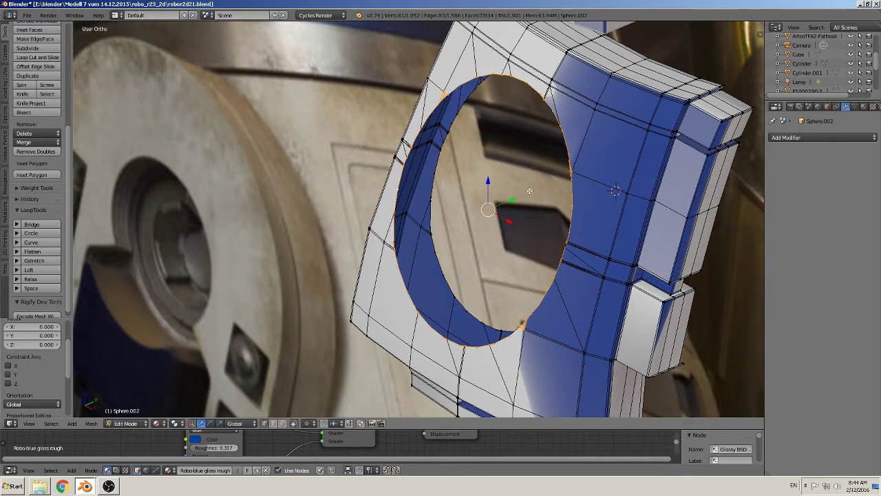
key(g)
key(y)
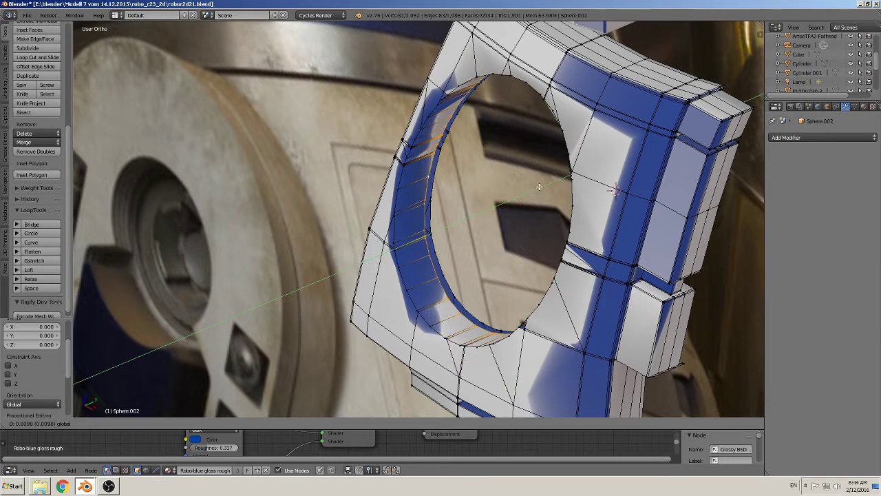
click(546, 183)
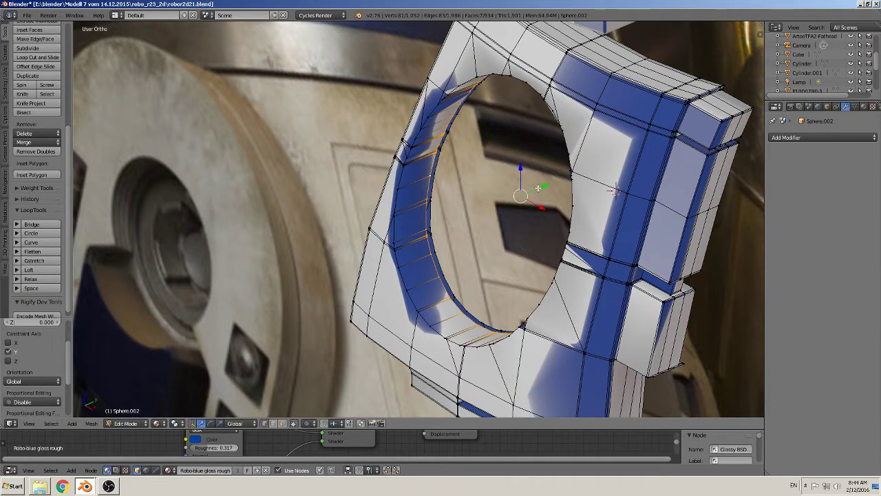
middle_drag(476, 195, 591, 205)
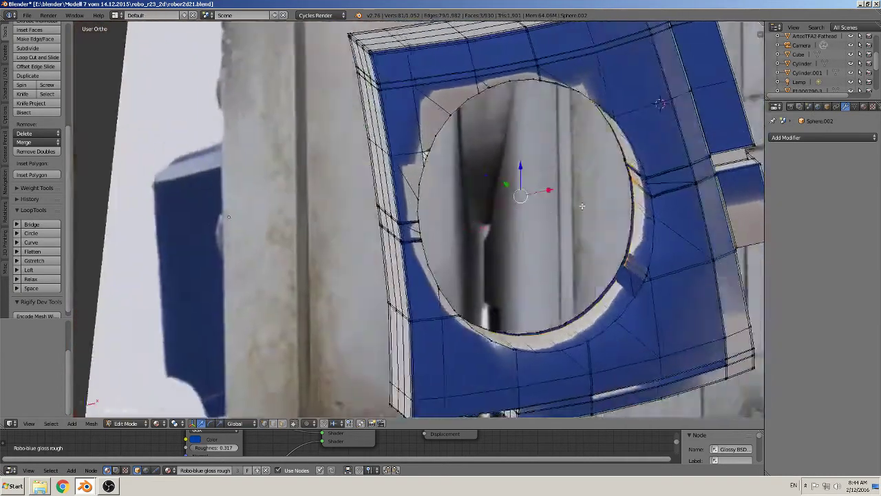
scroll(654, 283, up, 2)
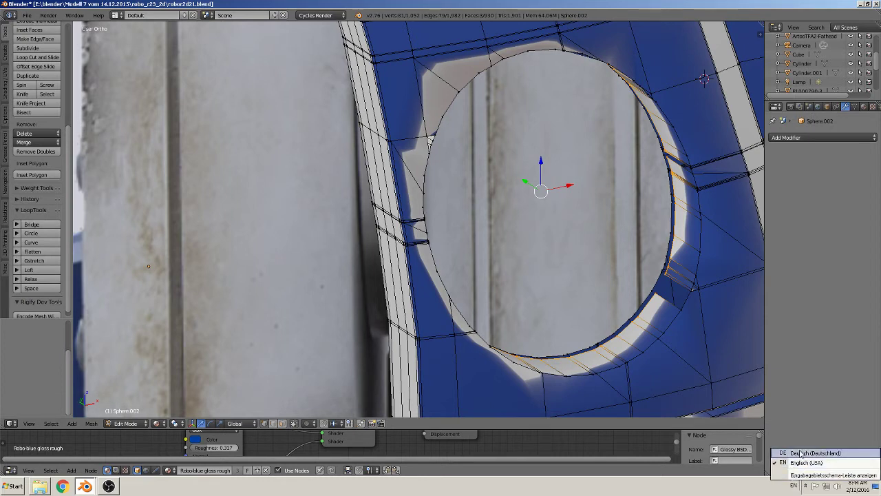
key(ctrl+z)
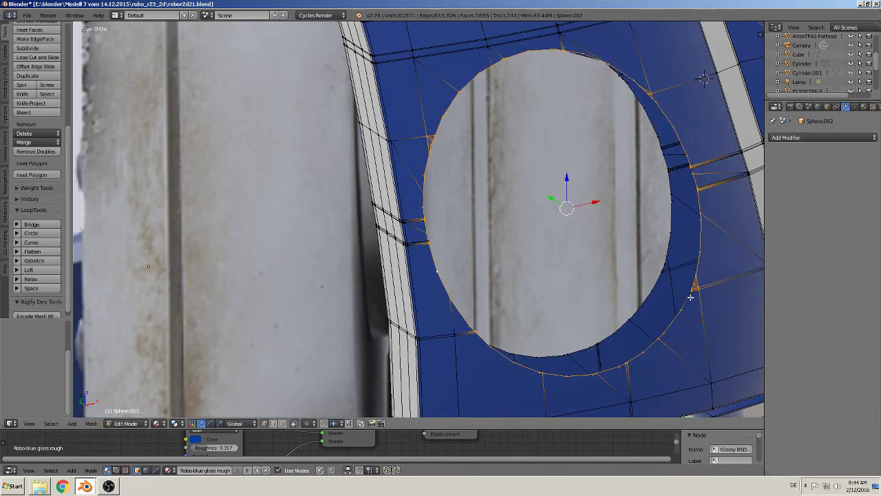
Step: Add one more rim vertex, extrude the ring along Y again, undo, and view down its axis
shift+right_click(677, 299)
middle_drag(626, 280, 549, 281)
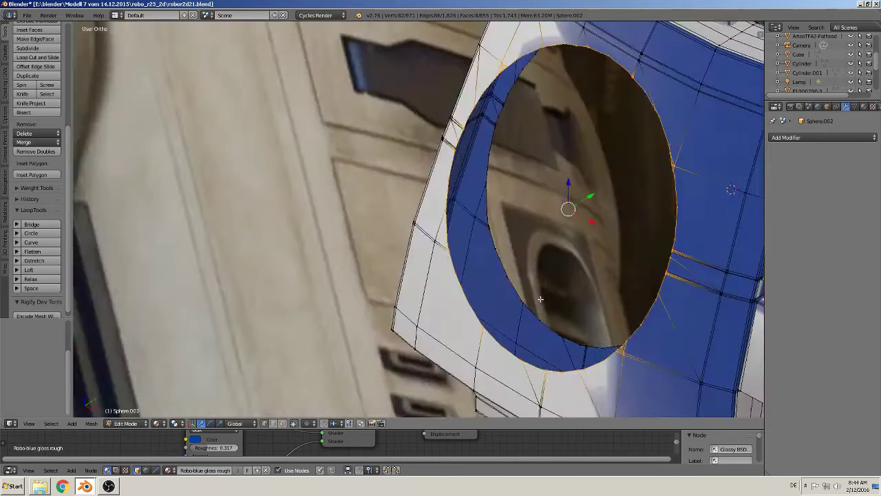
key(e)
key(Escape)
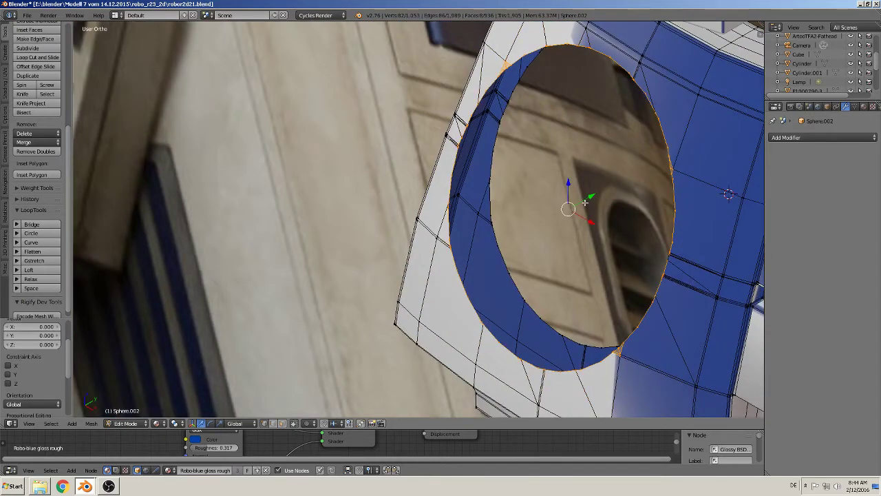
key(g)
key(y)
click(631, 181)
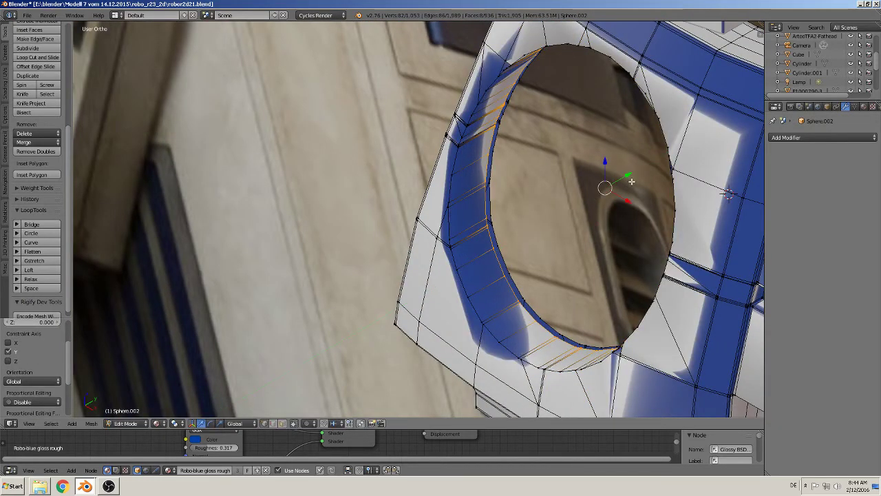
key(ctrl+z)
key(ctrl+z)
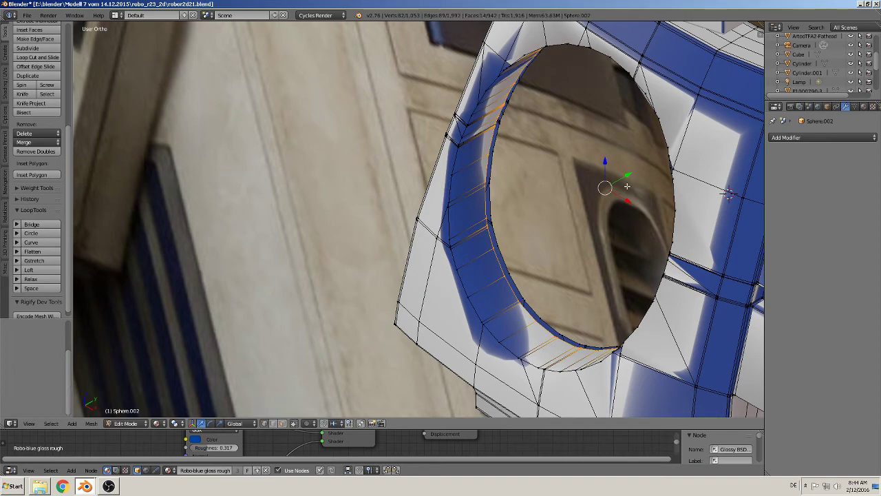
key(shift+KP_7)
Step: Scale the ring, then shrink the inner circle to a tiny centre ring
key(s)
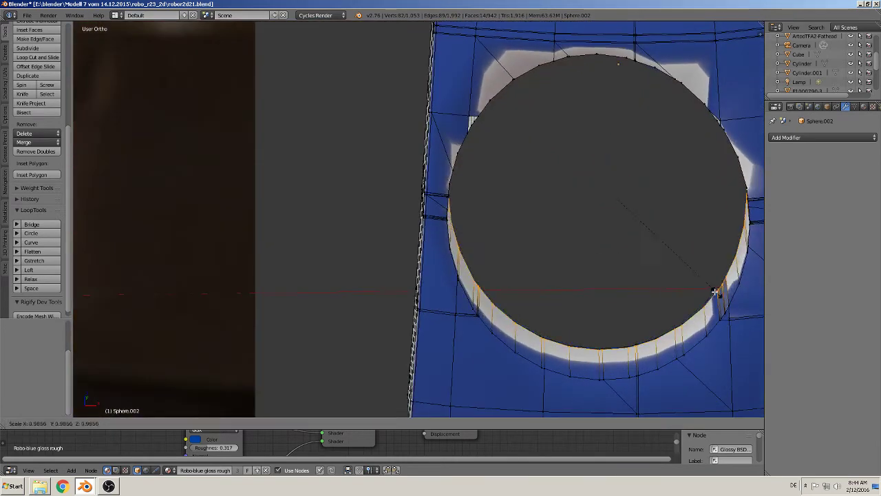
click(690, 265)
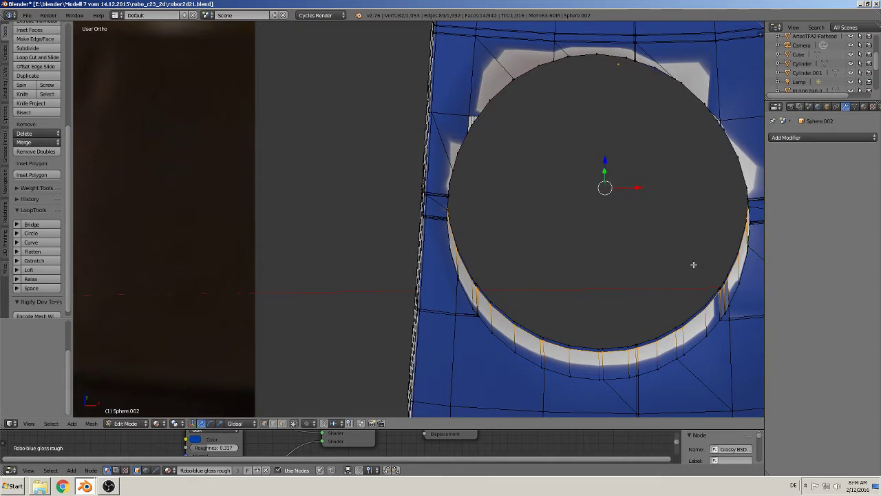
key(s)
click(606, 194)
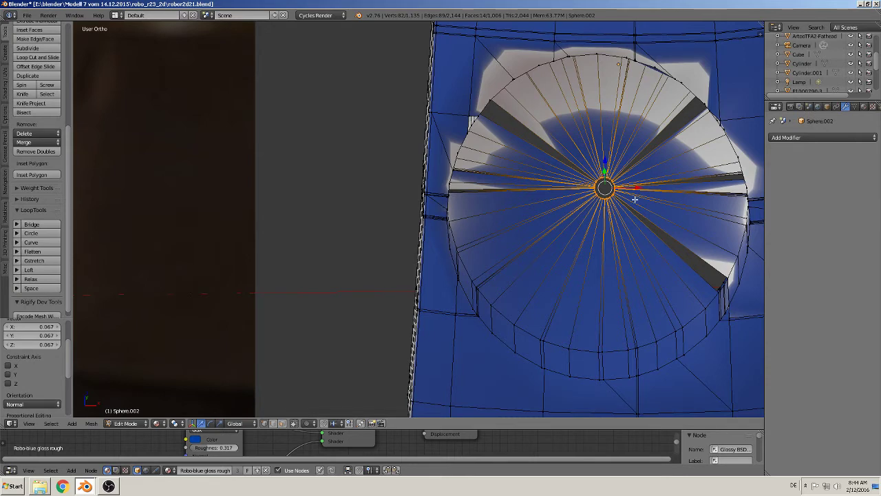
key(Tab)
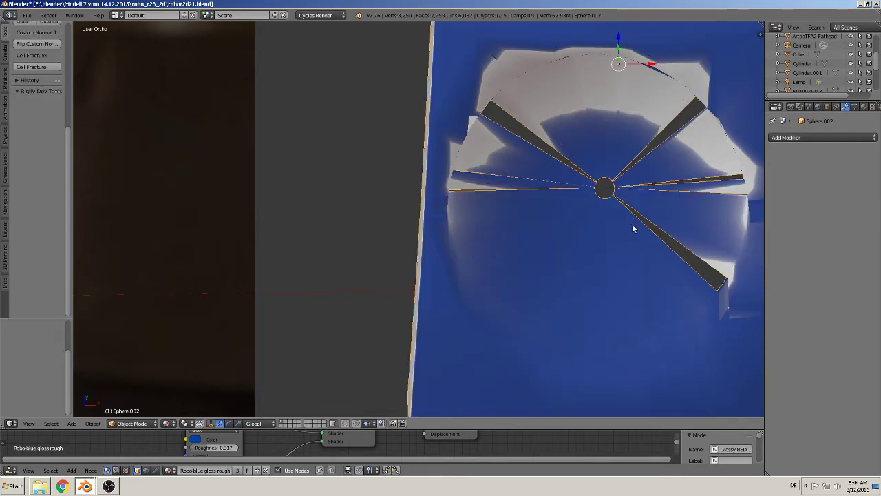
middle_drag(633, 228, 442, 65)
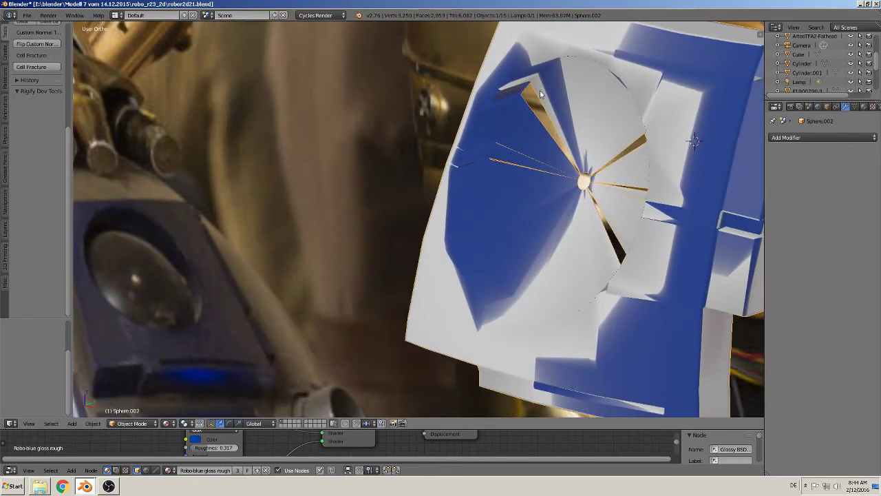
key(Tab)
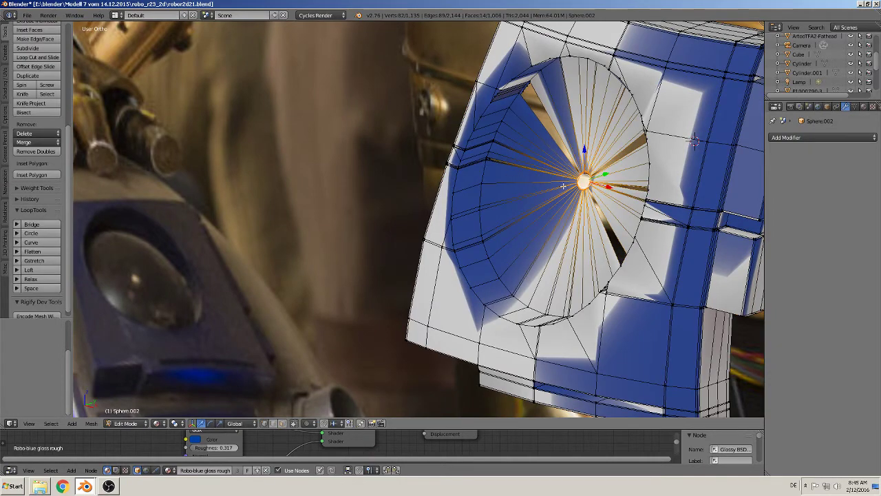
mouse_move(500, 146)
middle_down()
mouse_move(528, 92)
mouse_move(547, 114)
mouse_move(608, 95)
middle_up()
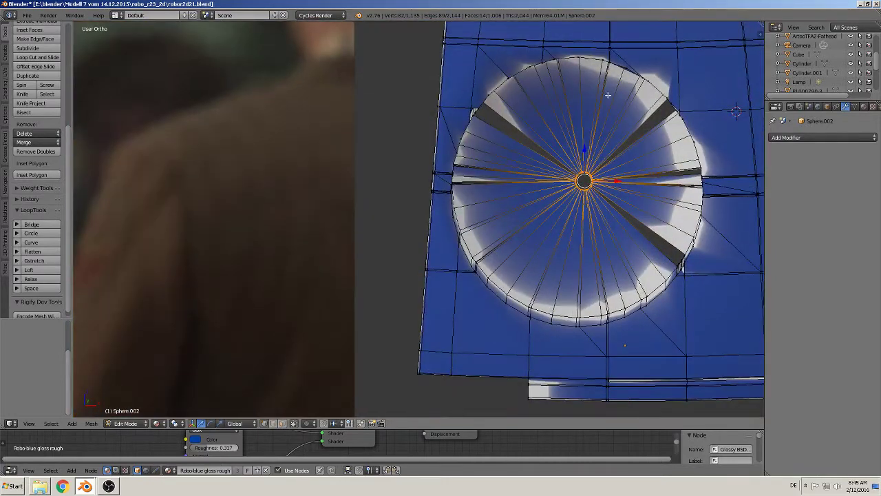
Step: Delete the centre vertex and its fan of faces, then snap to Front view
key(x)
click(593, 199)
mouse_move(582, 233)
middle_down()
mouse_move(553, 241)
mouse_move(596, 190)
mouse_move(613, 219)
mouse_move(468, 215)
middle_up()
key(Tab)
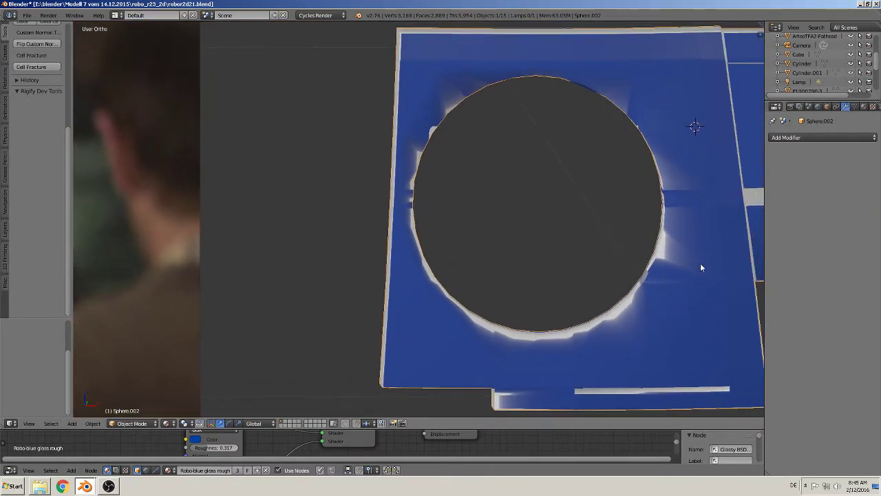
key(Tab)
middle_drag(700, 267, 638, 222)
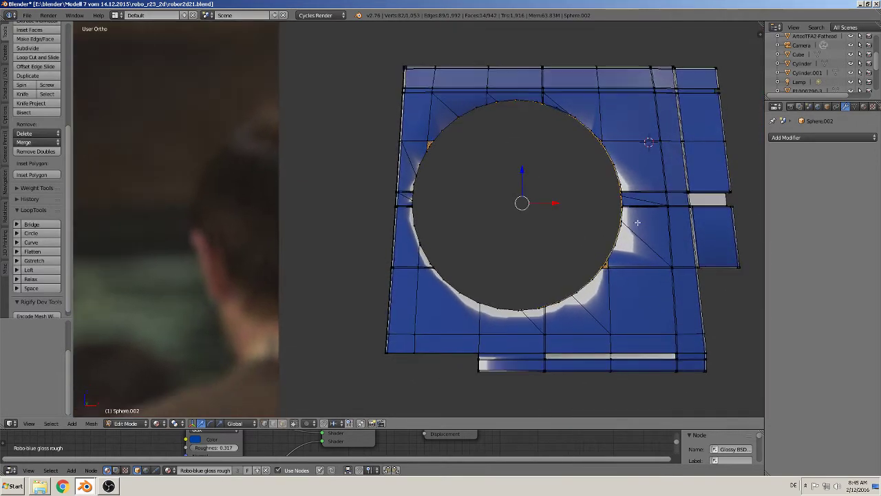
key(KP_1)
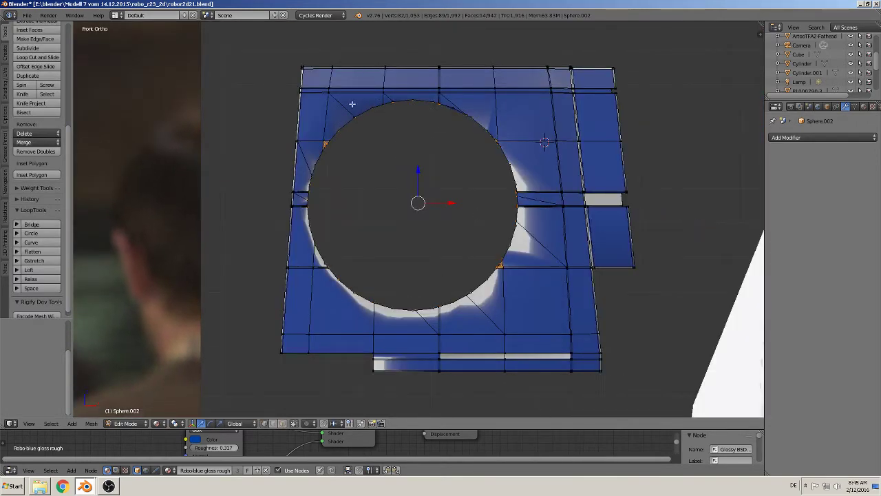
Step: Slide the pink cylinder left beside the panel and drop an X-constrained duplicate to the right
scroll(488, 283, down, 2)
scroll(502, 315, down, 3)
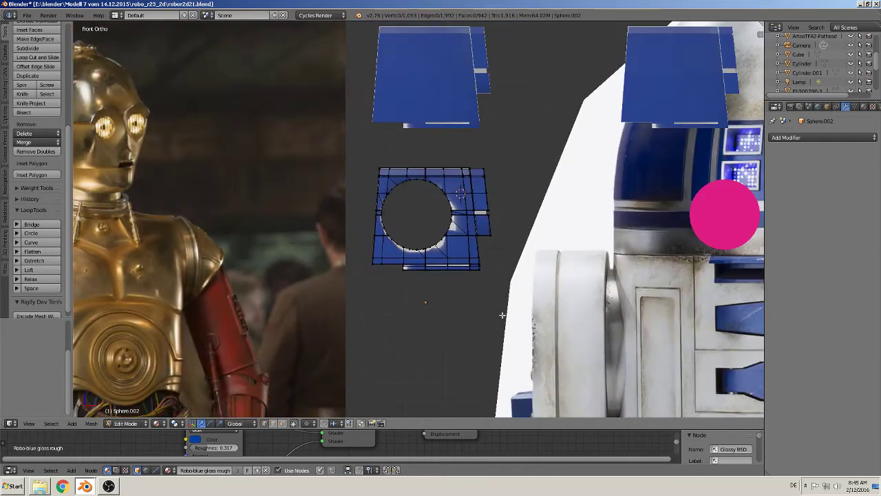
key(Tab)
right_click(726, 219)
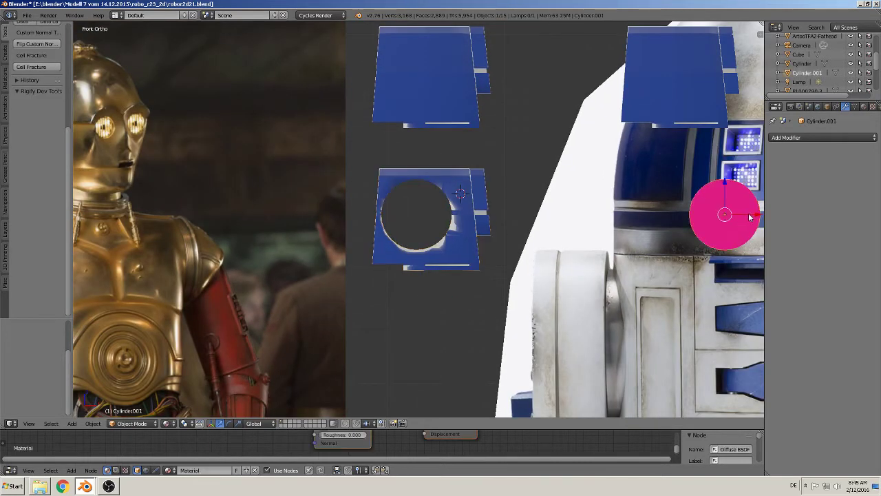
drag(751, 217, 570, 220)
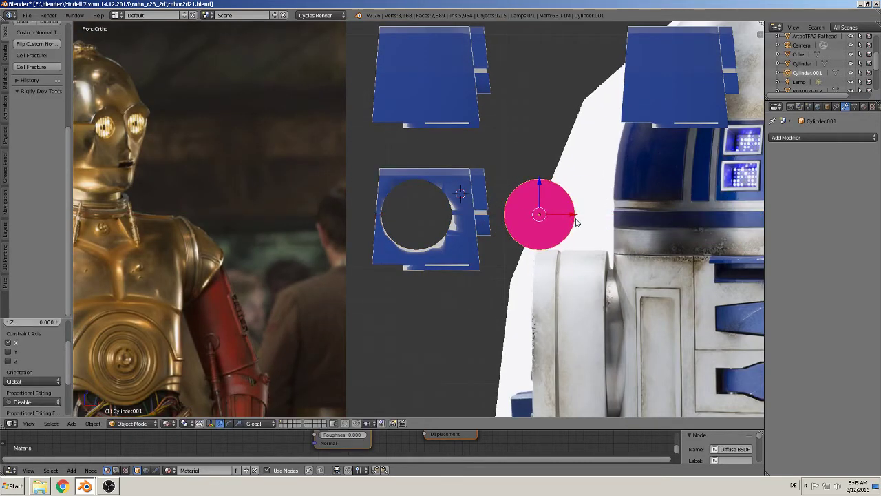
key(shift+d)
key(x)
click(737, 219)
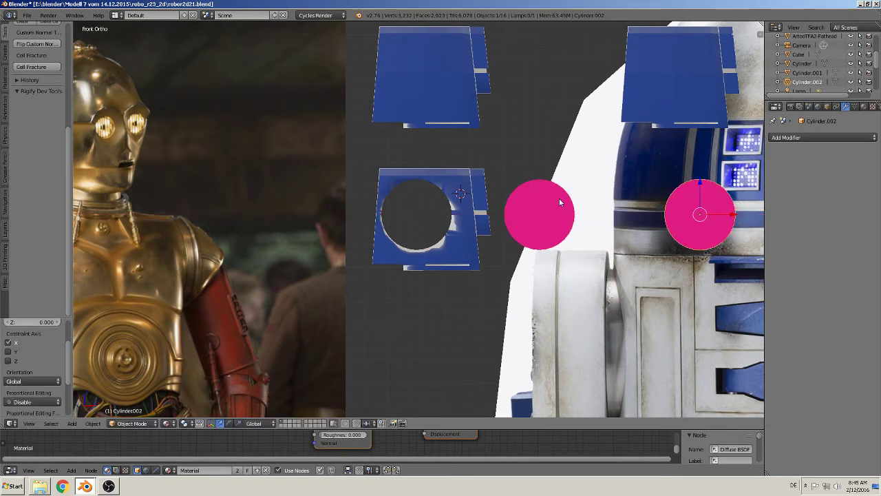
Step: Delete all but one cap of the original cylinder, then remove its face, leaving an edge circle
right_click(526, 203)
key(Tab)
middle_drag(526, 202, 482, 227)
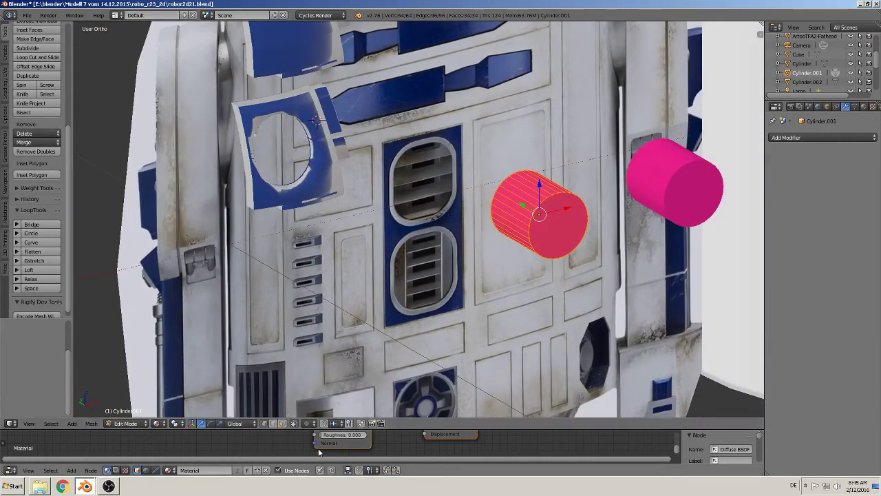
right_click(565, 223)
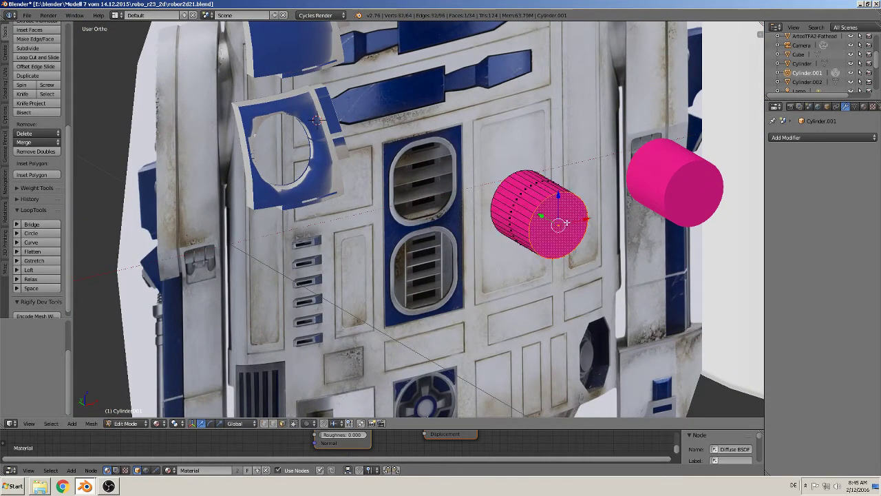
key(x)
click(566, 223)
middle_drag(567, 222, 566, 196)
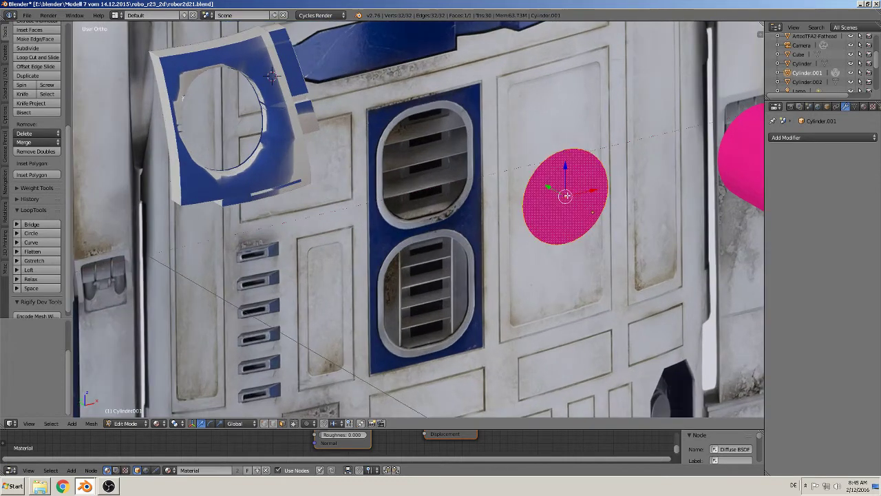
key(x)
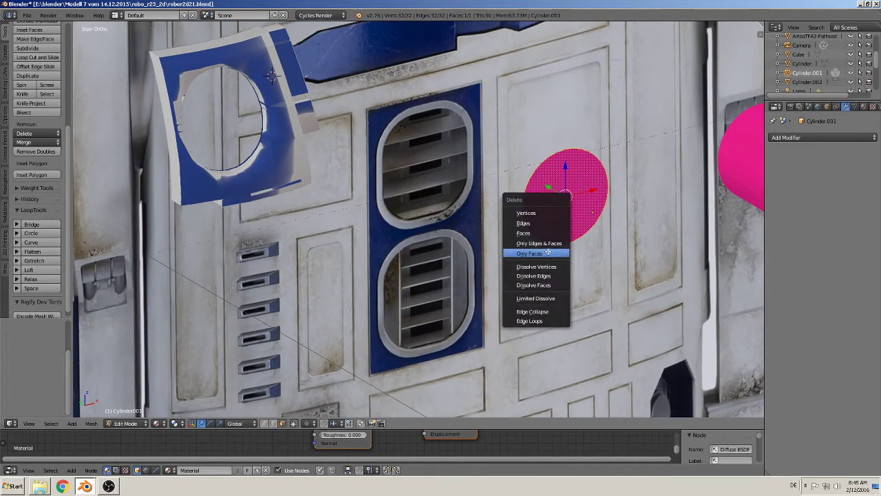
click(543, 253)
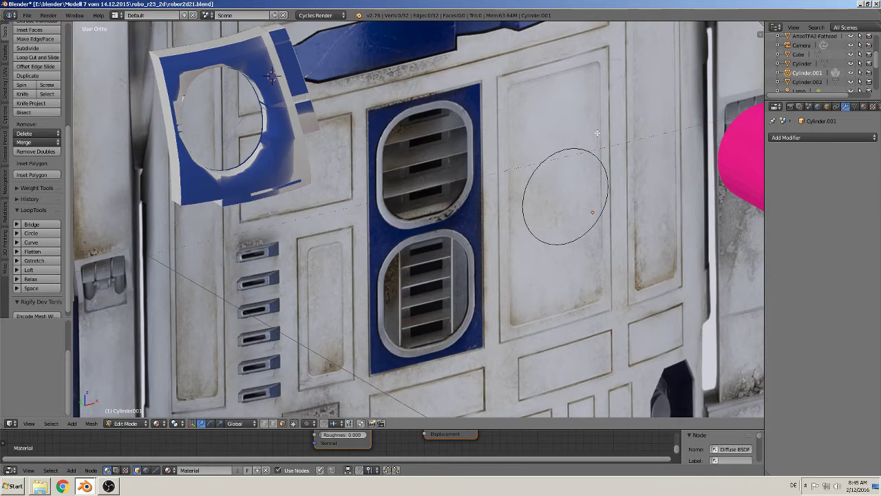
key(Tab)
key(KP_1)
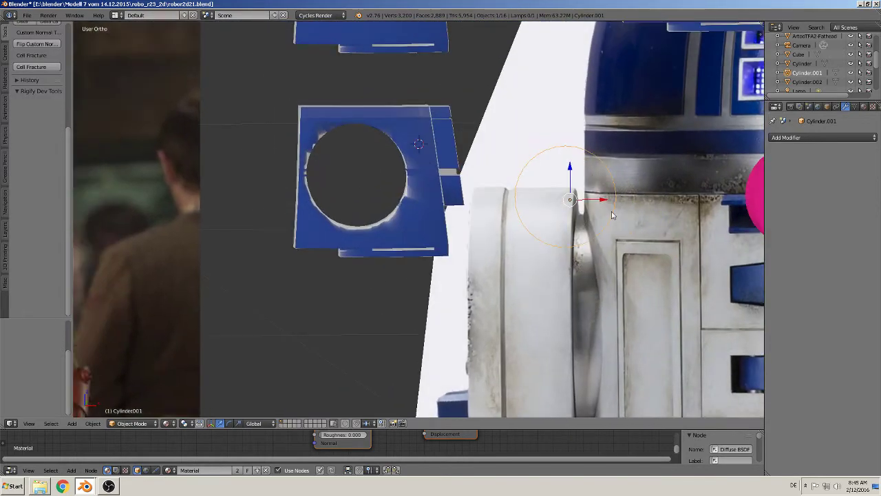
Step: Move the edge circle left into the blue panel's hole and nudge it along X
scroll(613, 215, up, 3)
scroll(613, 215, down, 4)
scroll(594, 237, down, 1)
shift+middle_drag(493, 187, 544, 200)
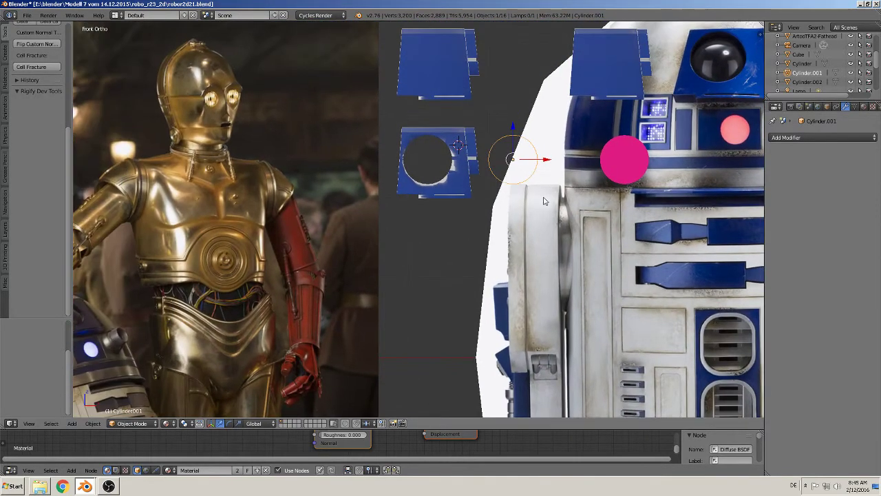
drag(536, 161, 461, 185)
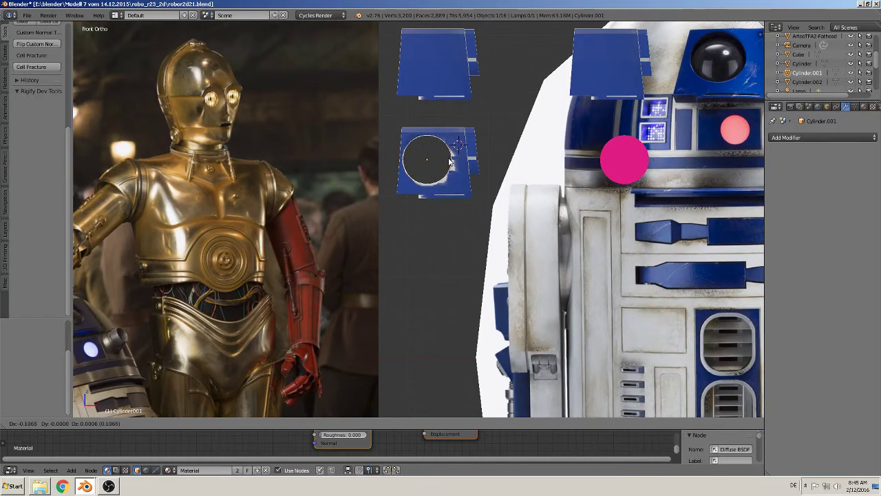
scroll(481, 159, up, 4)
shift+middle_drag(481, 159, 548, 323)
scroll(628, 296, up, 3)
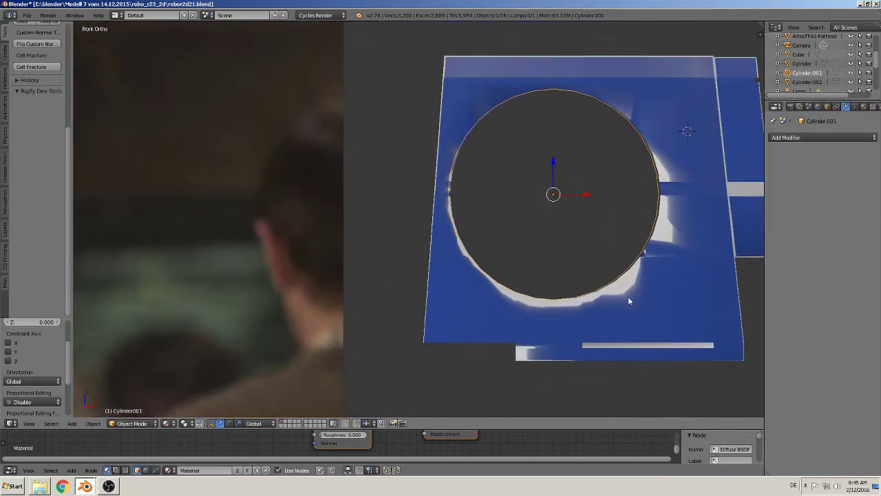
shift+middle_drag(627, 296, 528, 310)
scroll(527, 310, up, 1)
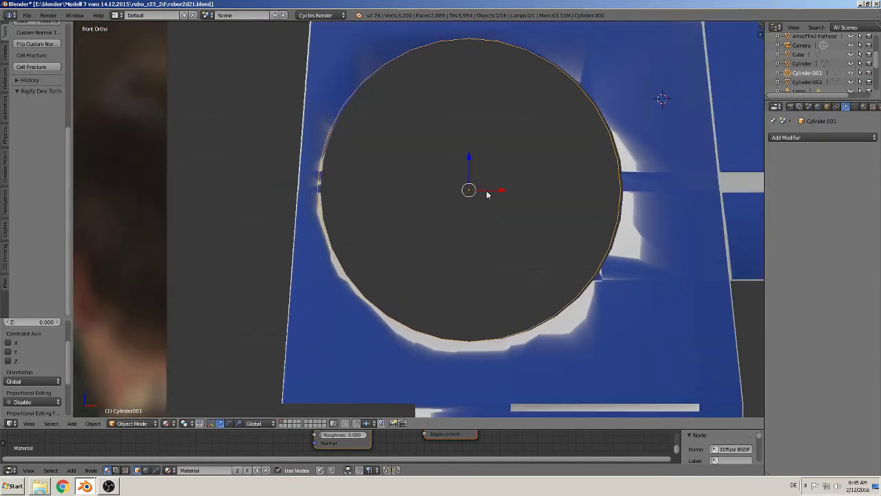
key(g)
key(x)
click(493, 193)
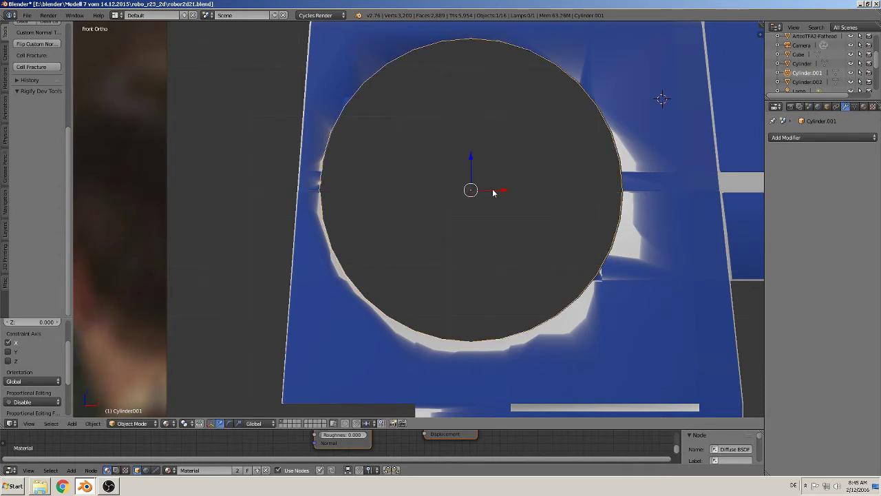
Step: Scale the circle up, then down by 0.984 to fit the hole's rim
key(s)
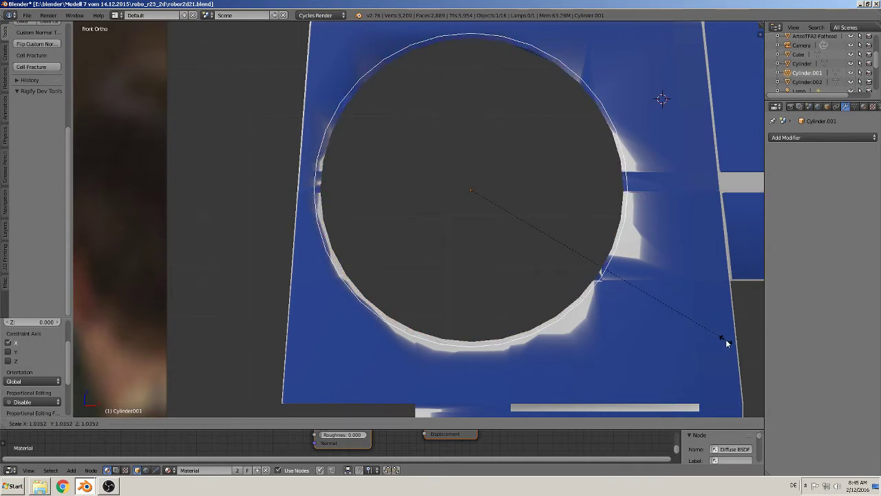
click(725, 342)
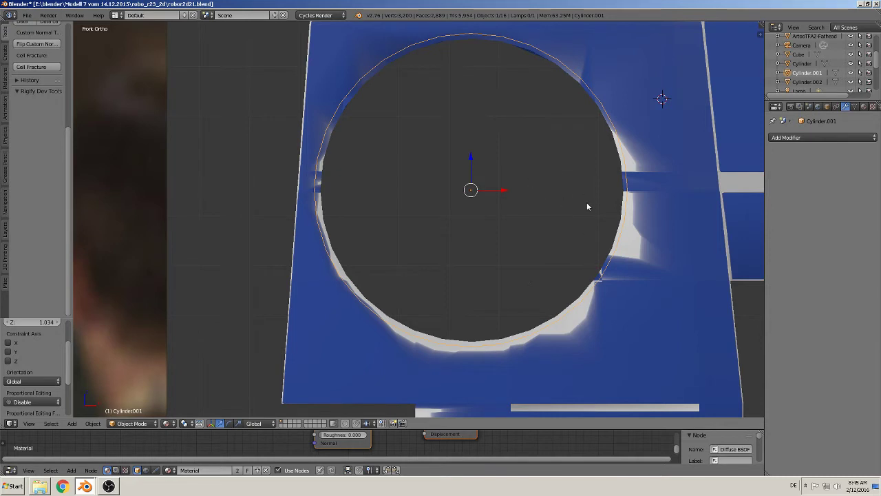
key(s)
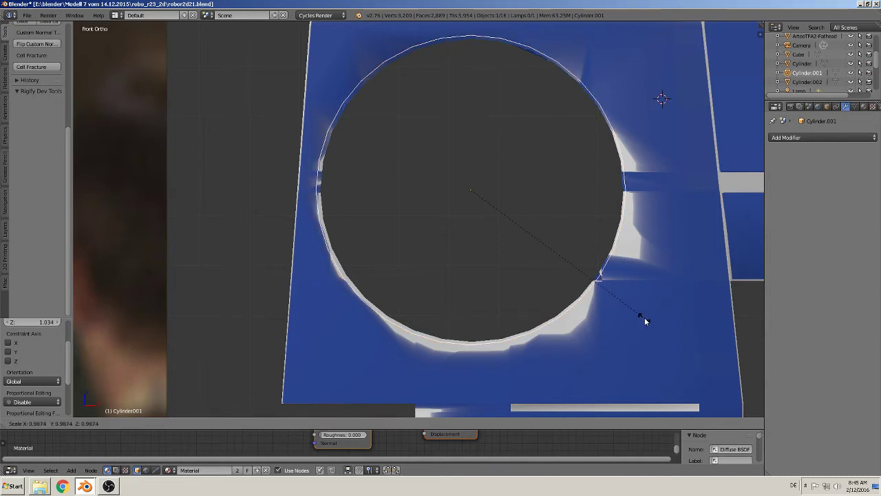
click(644, 317)
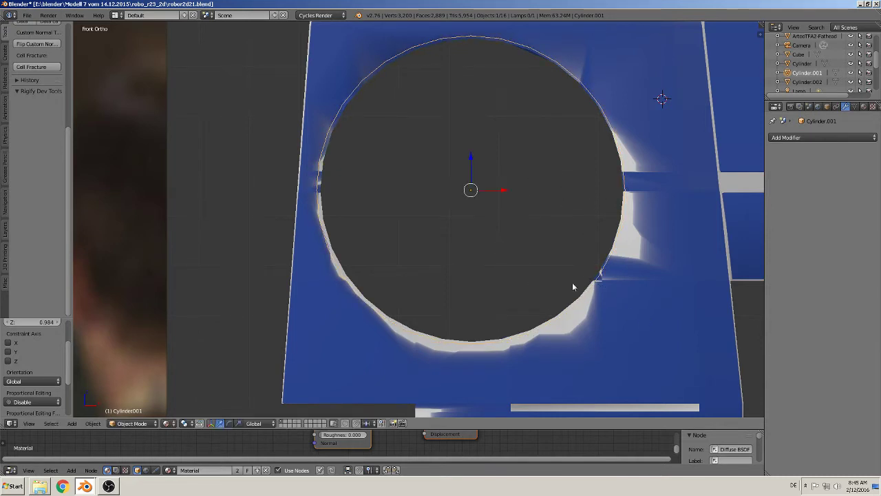
shift+right_click(629, 71)
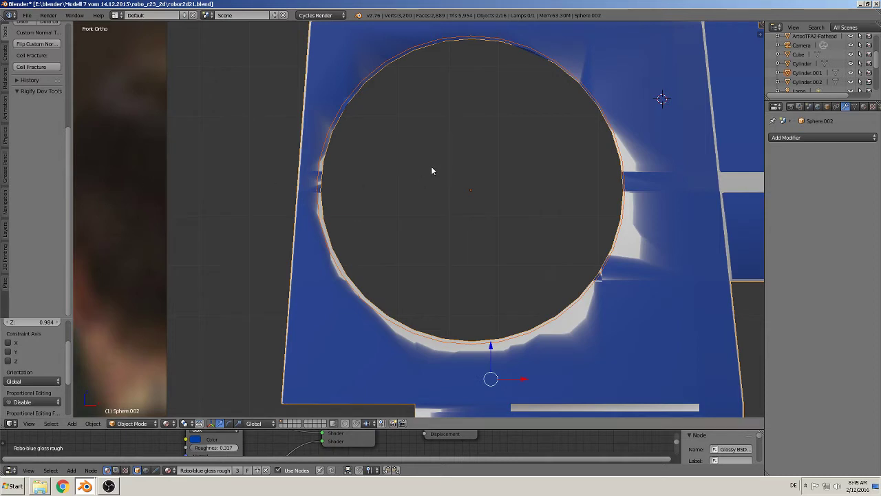
Step: Cut the circle outline into the blue panel mesh
key(Tab)
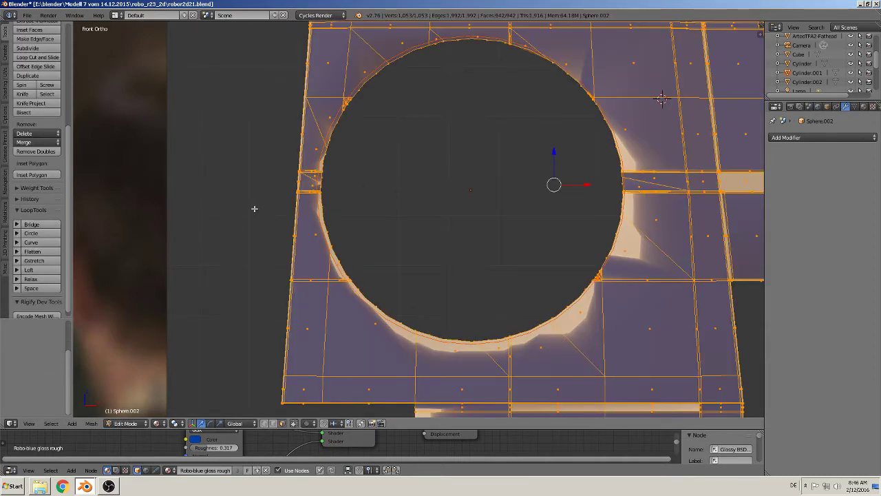
scroll(58, 223, up, 2)
scroll(58, 222, up, 3)
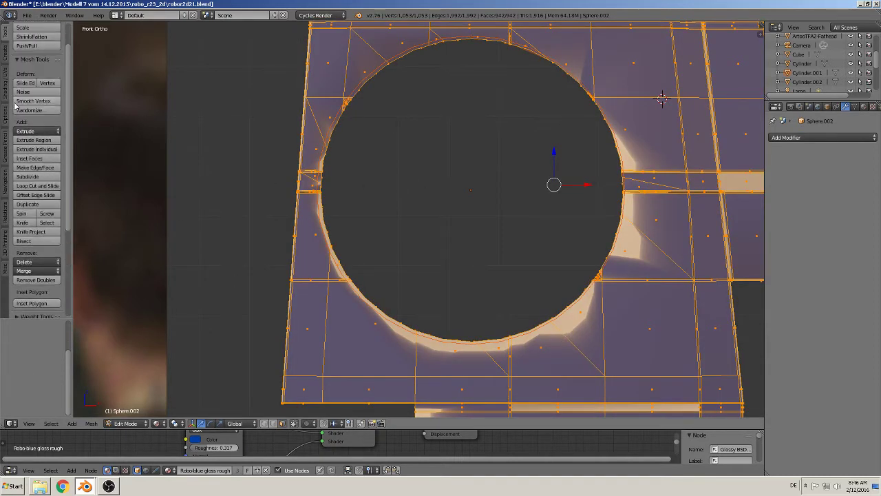
click(33, 233)
key(Tab)
Step: Select a face on the ring's bottom edge and centre the view on it
scroll(383, 208, down, 3)
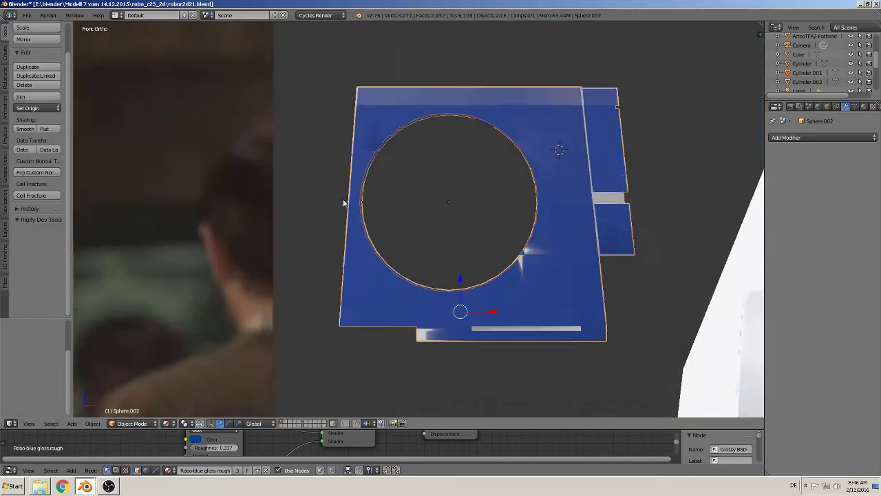
scroll(383, 208, down, 2)
middle_drag(382, 207, 386, 239)
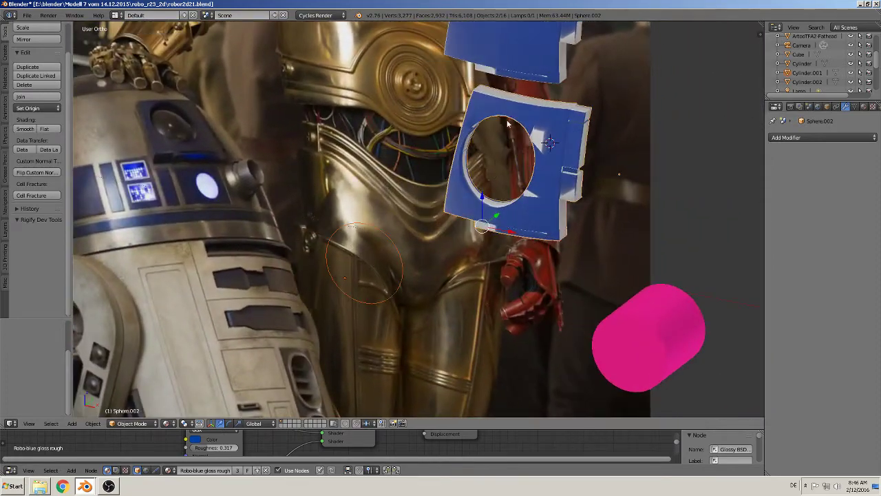
scroll(387, 240, up, 4)
mouse_move(386, 240)
middle_down()
mouse_move(472, 257)
mouse_move(418, 283)
mouse_move(444, 297)
middle_up()
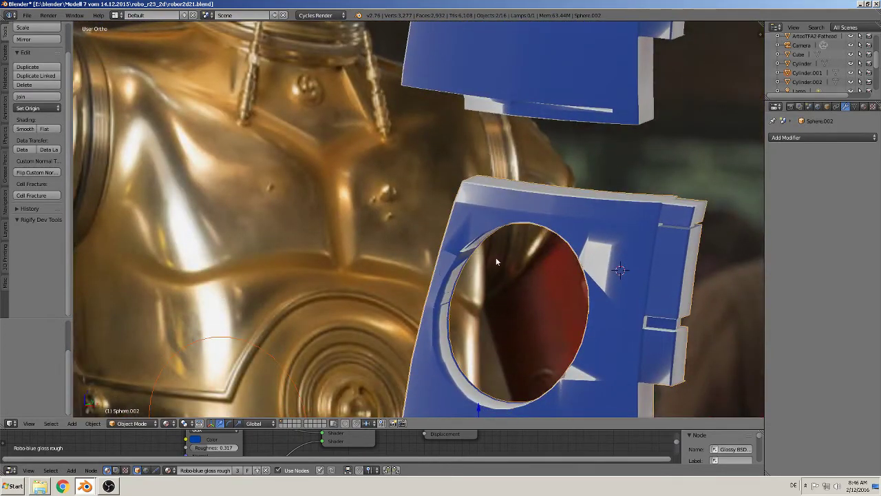
key(Tab)
scroll(559, 235, up, 3)
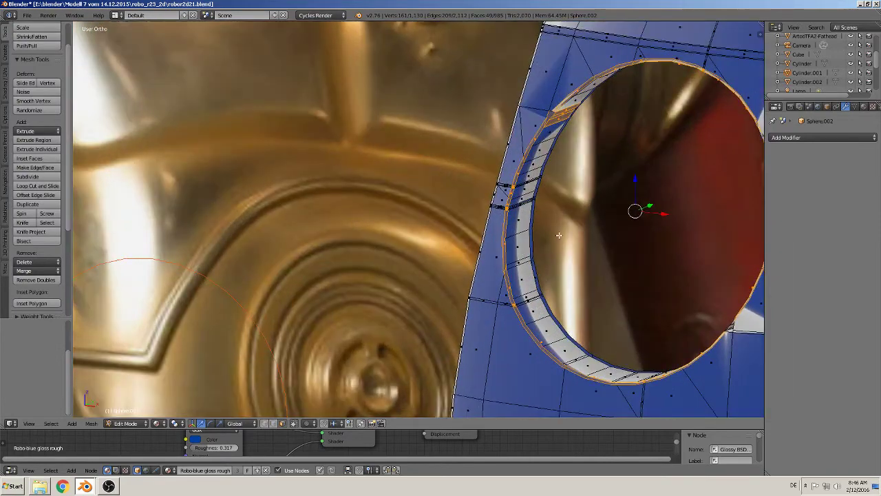
shift+middle_drag(561, 233, 425, 131)
scroll(547, 234, up, 3)
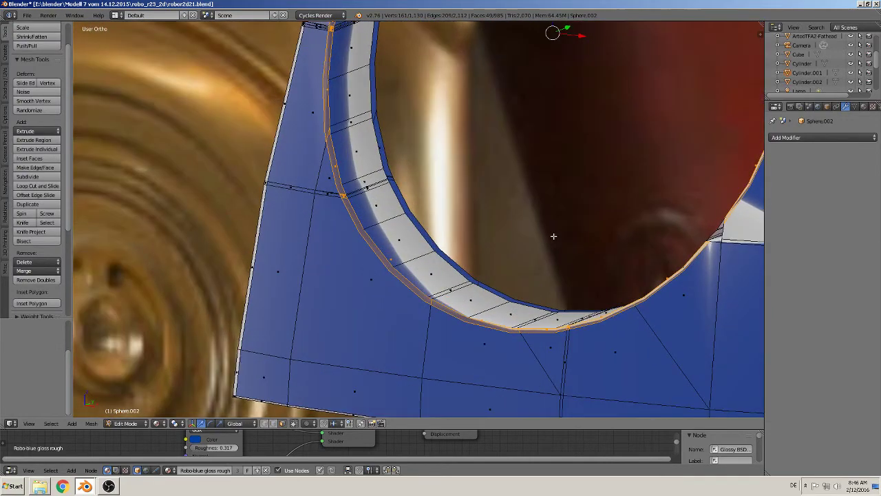
shift+middle_drag(554, 236, 510, 231)
scroll(554, 255, up, 4)
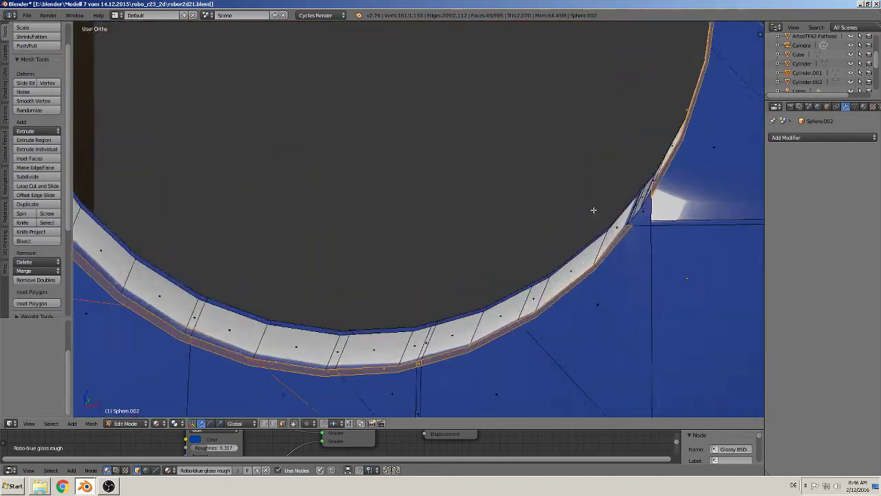
right_click(593, 209)
scroll(711, 250, up, 2)
scroll(720, 248, up, 2)
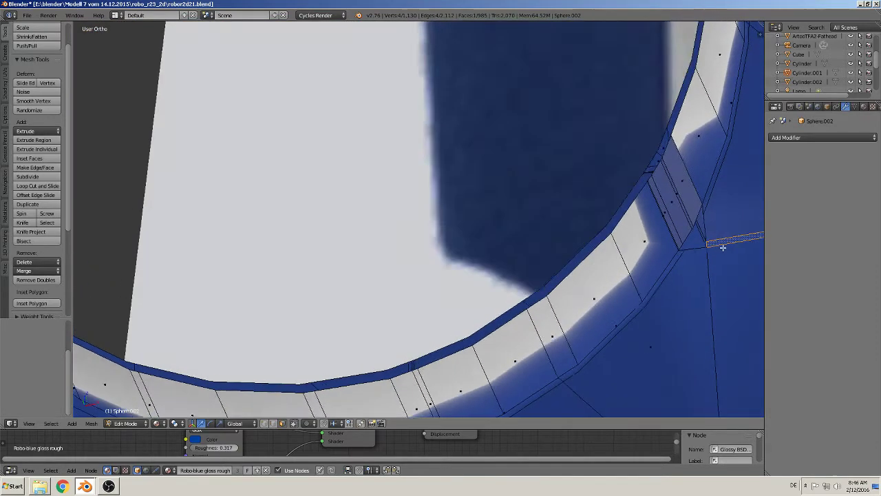
key(KP_Decimal)
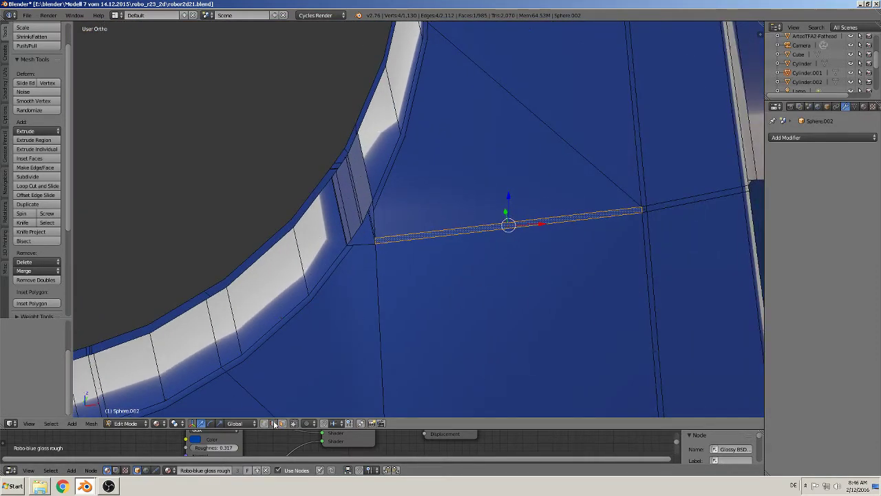
Step: Select the edges bordering the small gap beside the rim
alt+right_click(372, 223)
middle_drag(374, 224, 408, 229)
scroll(408, 228, up, 3)
scroll(395, 243, up, 2)
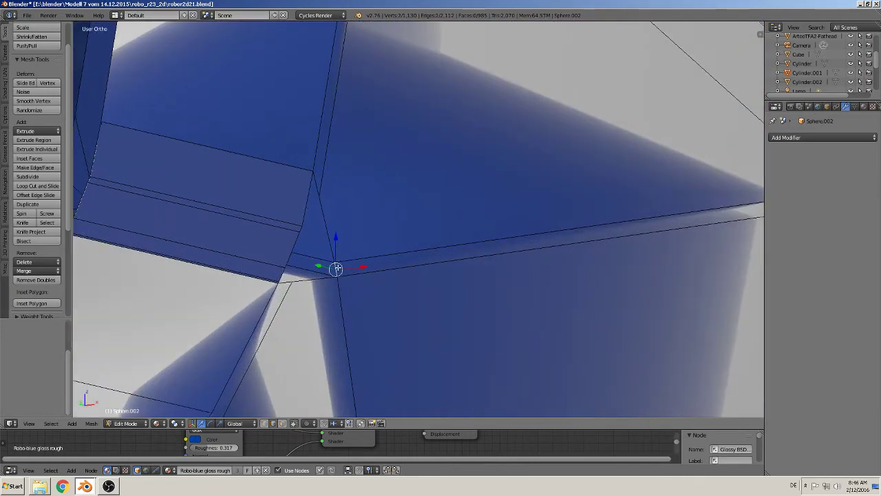
shift+right_click(314, 184)
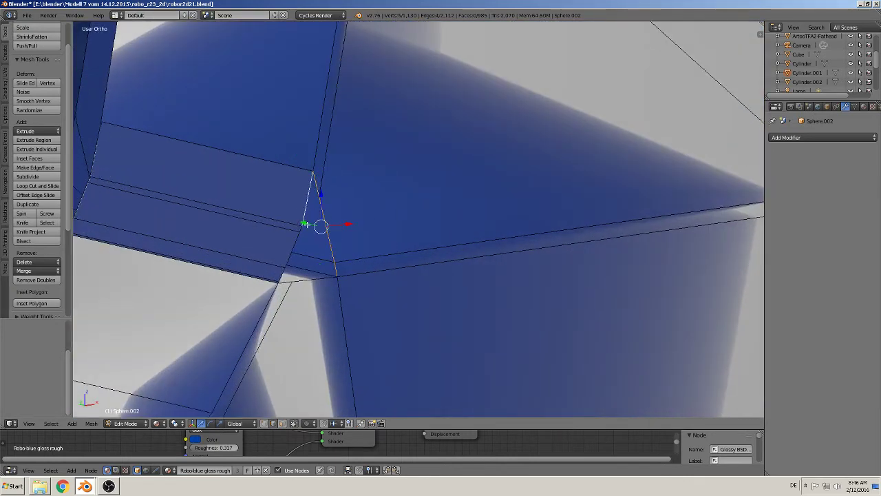
alt+shift+right_click(301, 229)
alt+shift+right_click(301, 229)
shift+right_click(291, 251)
alt+shift+right_click(295, 280)
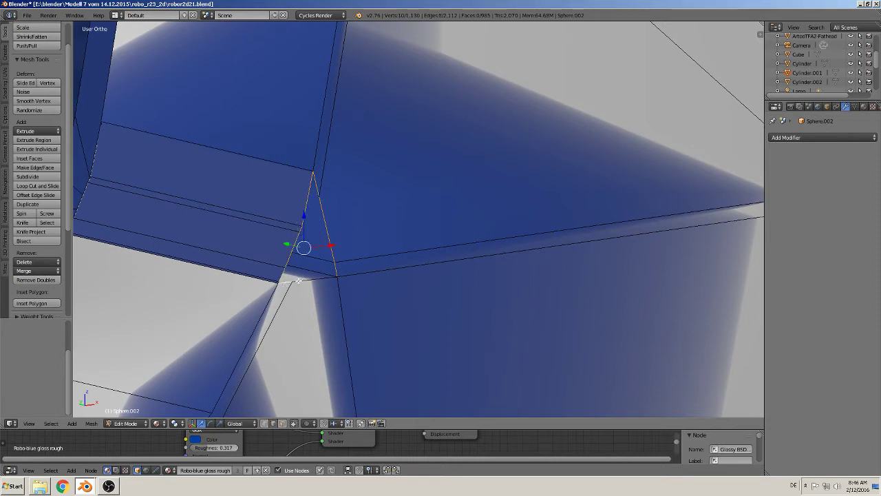
Step: Fill the gap beside the holoprojector rim with a new triangular face
key(f)
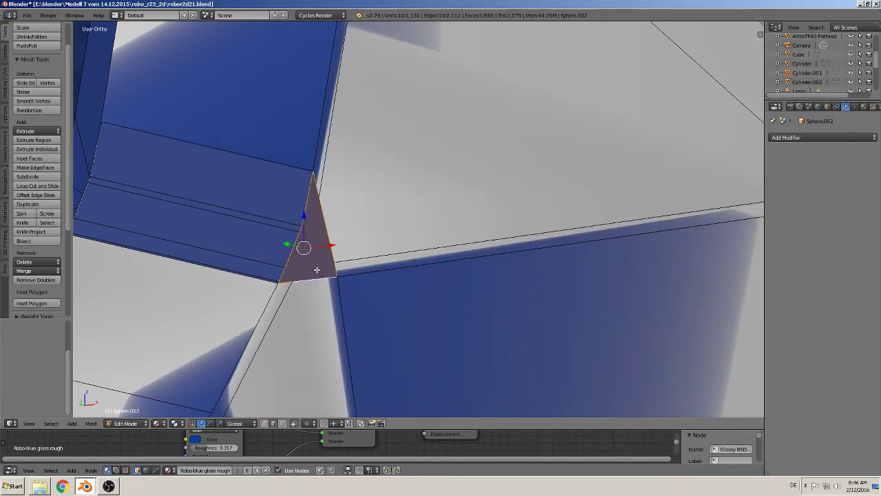
scroll(317, 274, down, 2)
scroll(331, 269, down, 2)
scroll(393, 263, up, 2)
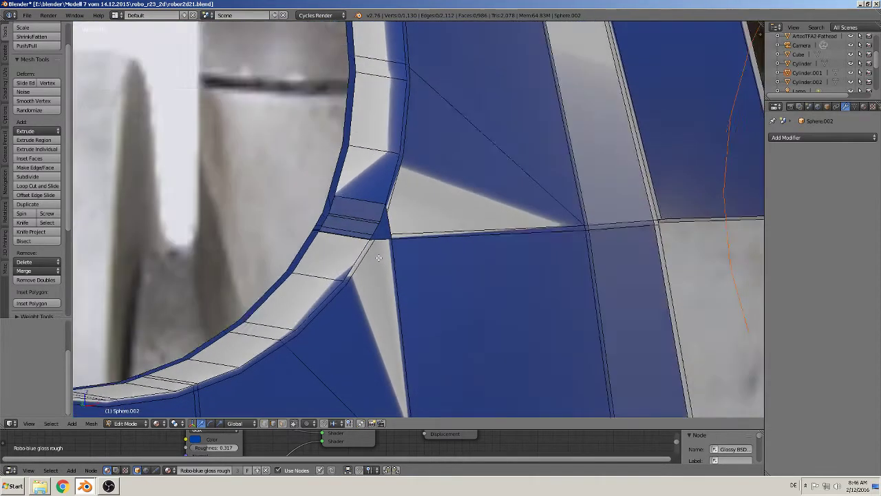
scroll(390, 254, up, 1)
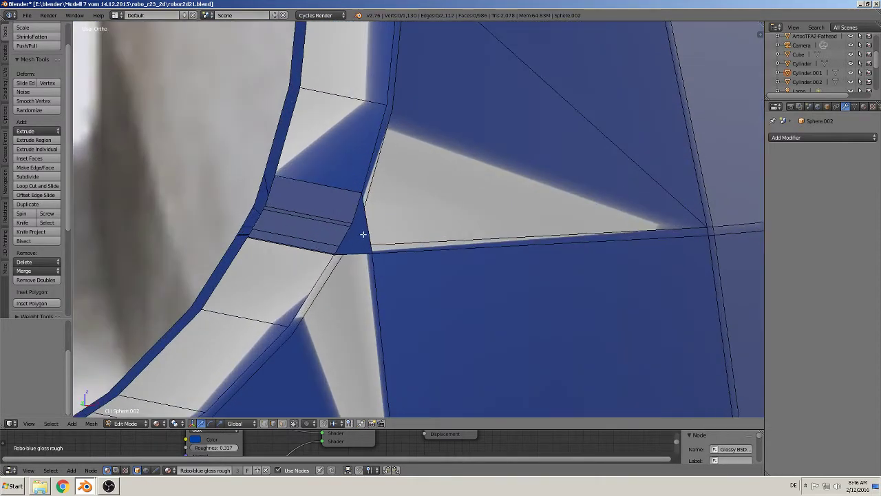
scroll(363, 234, up, 2)
scroll(362, 234, up, 1)
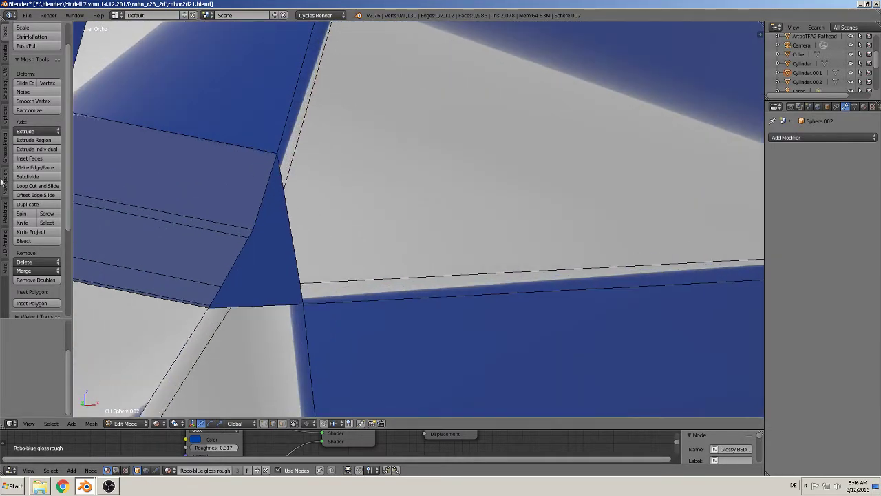
Step: Knife-cut a new edge across the blue face down to its lower edge
click(25, 223)
click(284, 188)
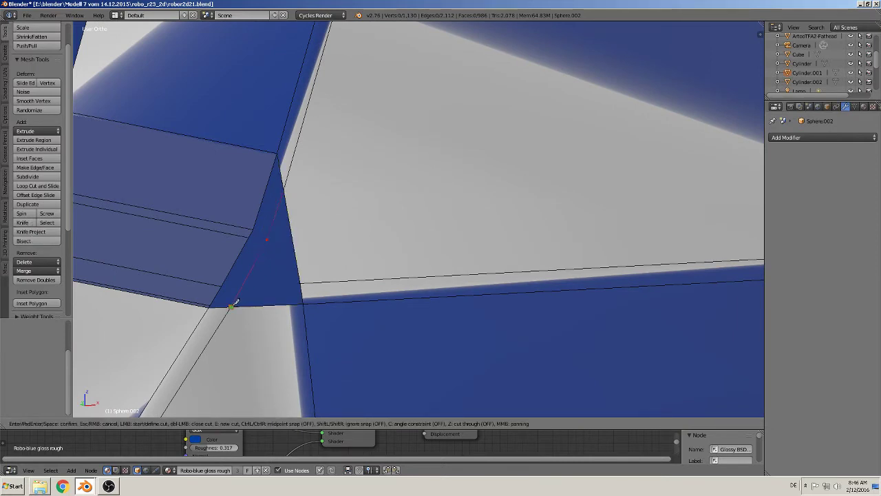
key(Escape)
click(24, 223)
key(Escape)
mouse_move(251, 285)
middle_down()
mouse_move(212, 282)
mouse_move(239, 295)
mouse_move(259, 277)
mouse_move(209, 257)
mouse_move(395, 139)
middle_up()
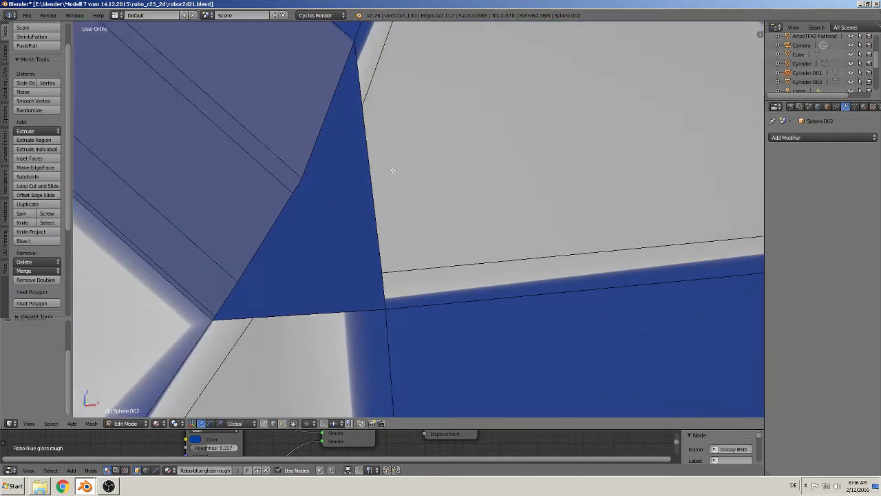
click(22, 222)
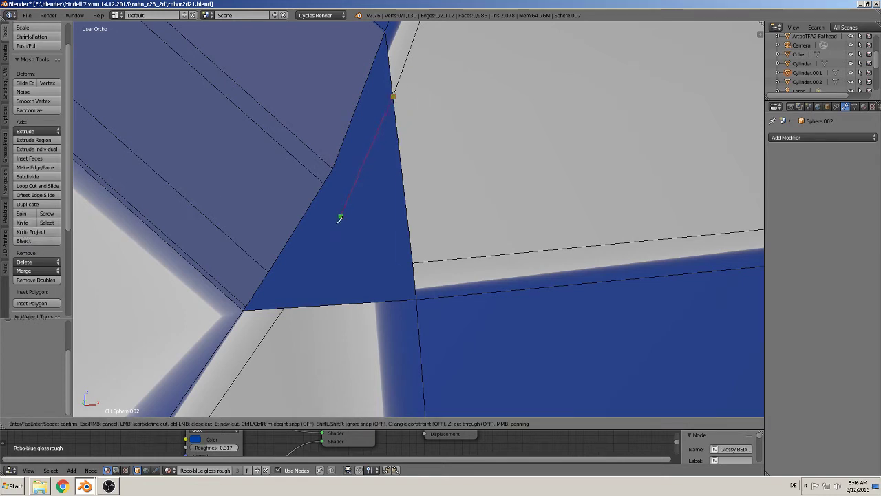
click(284, 307)
key(Return)
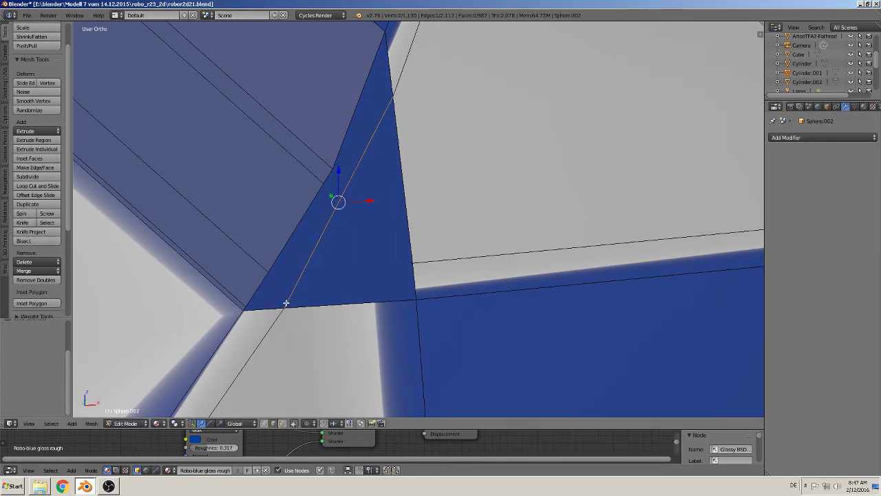
mouse_move(339, 267)
middle_down()
mouse_move(375, 237)
mouse_move(400, 244)
middle_up()
scroll(400, 244, down, 5)
key(a)
key(a)
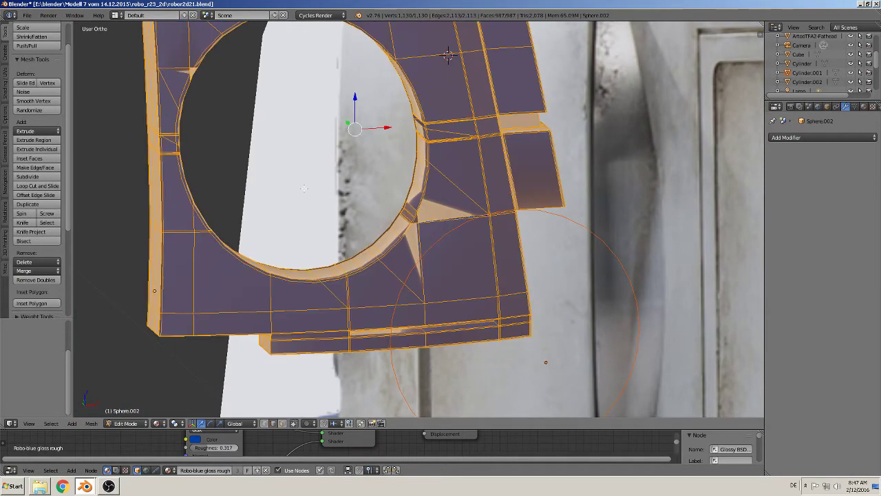
Step: Recalculate the whole panel mesh's normals and check in Object Mode that the dark shading spikes are gone
click(4, 81)
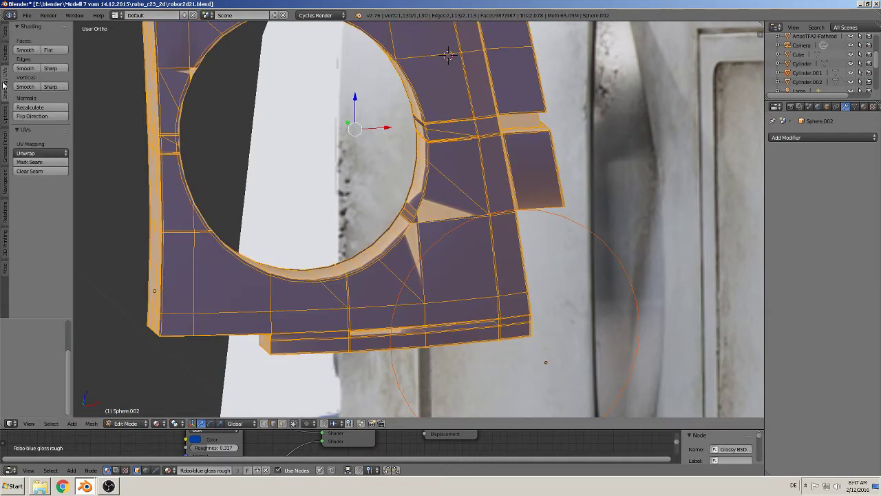
click(41, 107)
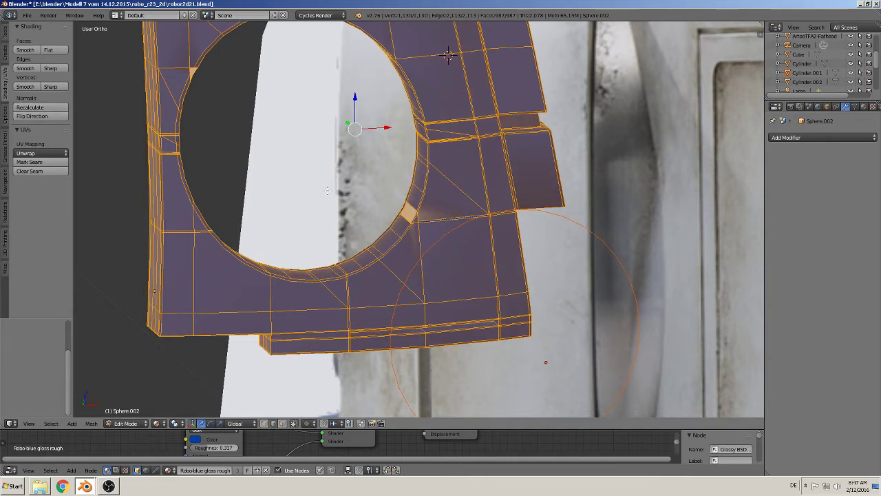
key(Tab)
scroll(432, 222, down, 2)
scroll(432, 223, up, 2)
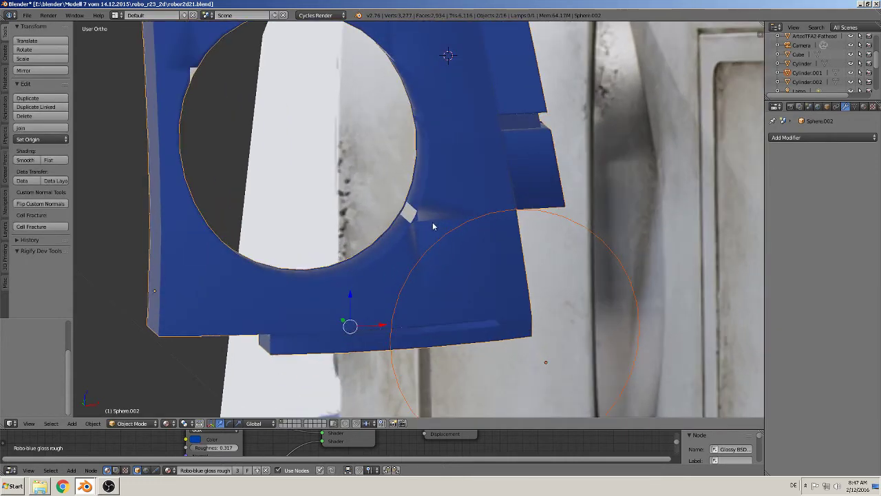
scroll(439, 222, down, 1)
key(Tab)
scroll(413, 227, up, 2)
scroll(375, 237, up, 2)
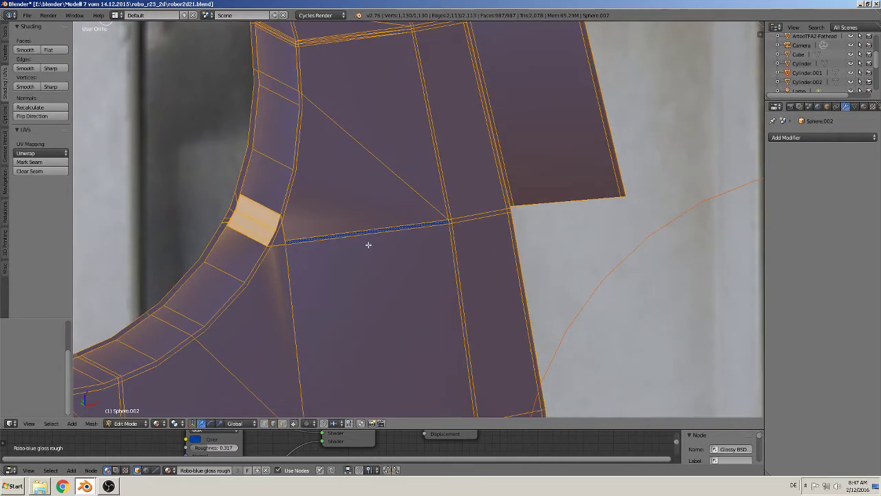
shift+middle_drag(337, 244, 436, 216)
scroll(436, 217, up, 3)
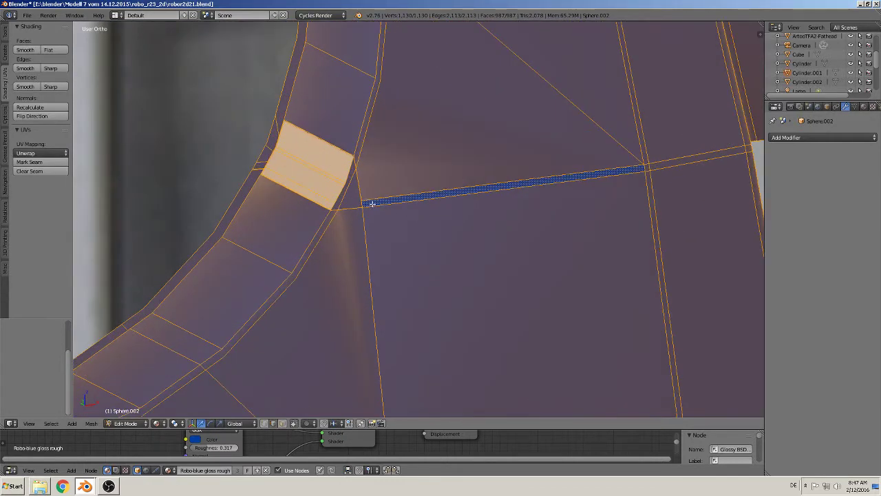
Step: Enable face-normal display under Mesh Display and inspect the normals around the holoprojector rim
key(a)
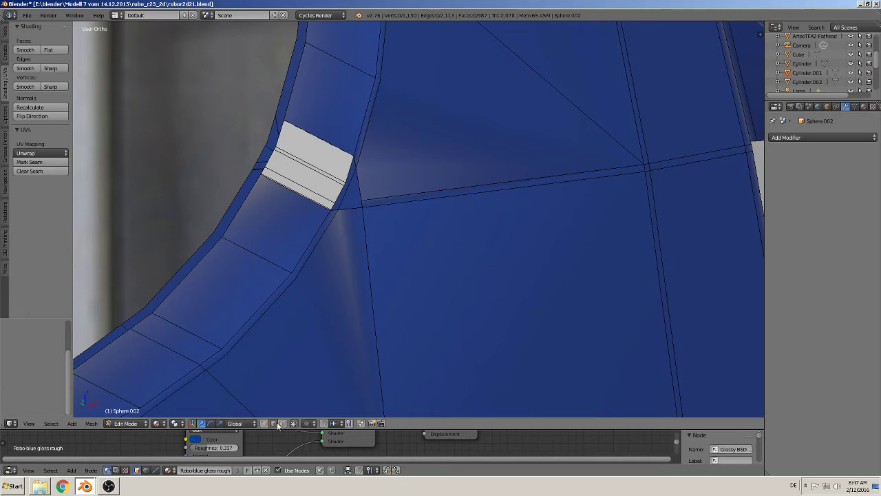
key(n)
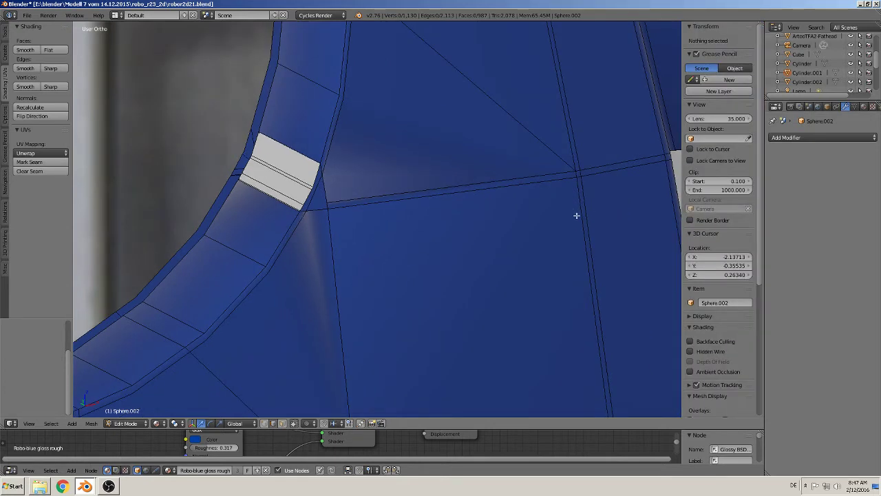
scroll(716, 314, down, 2)
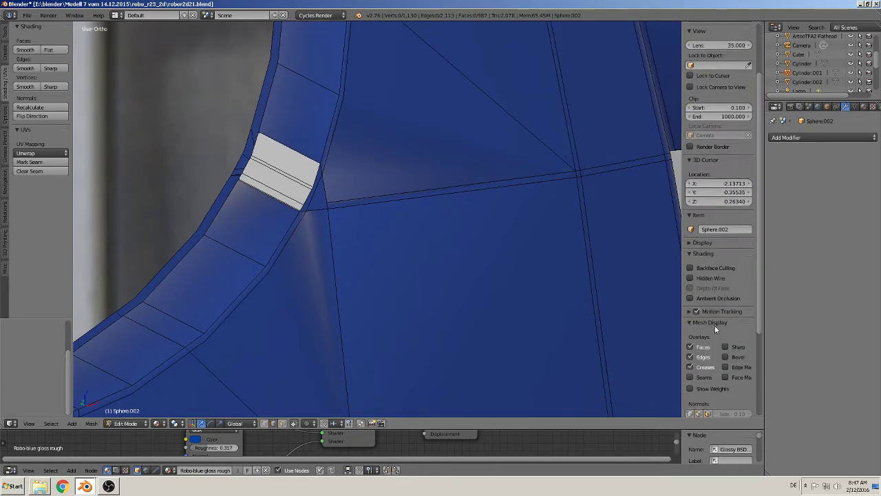
scroll(714, 325, down, 3)
click(707, 359)
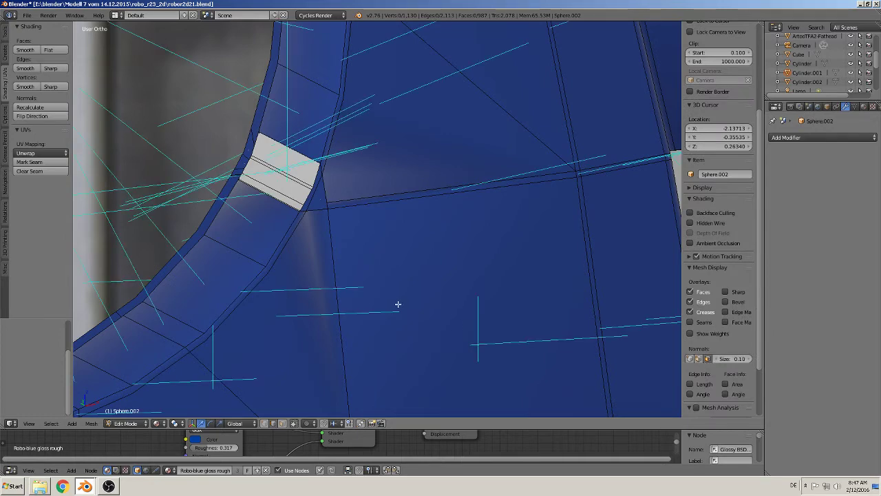
scroll(398, 303, up, 1)
scroll(393, 296, up, 1)
scroll(365, 296, up, 1)
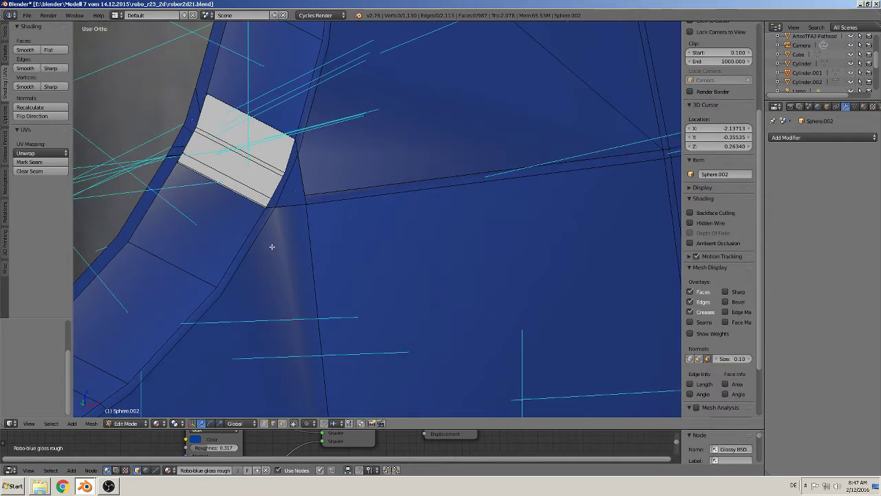
right_click(282, 194)
mouse_move(303, 338)
middle_down()
mouse_move(310, 269)
mouse_move(258, 269)
mouse_move(250, 281)
mouse_move(268, 300)
mouse_move(266, 291)
middle_up()
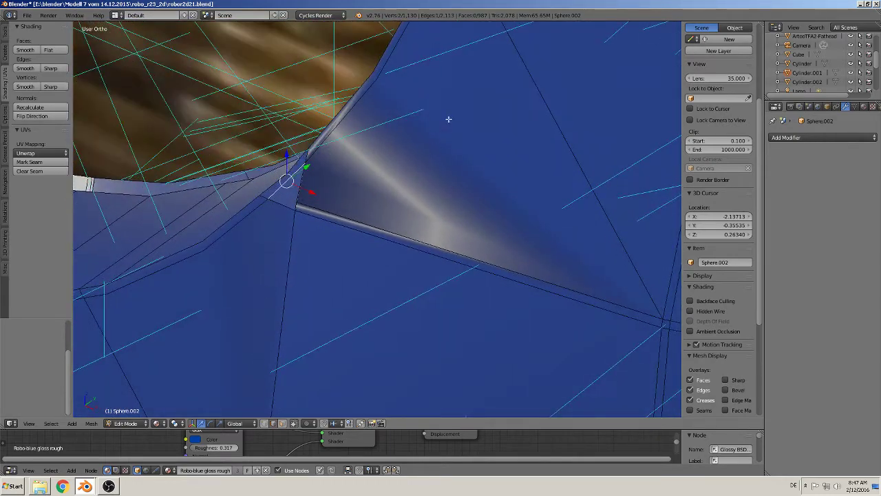
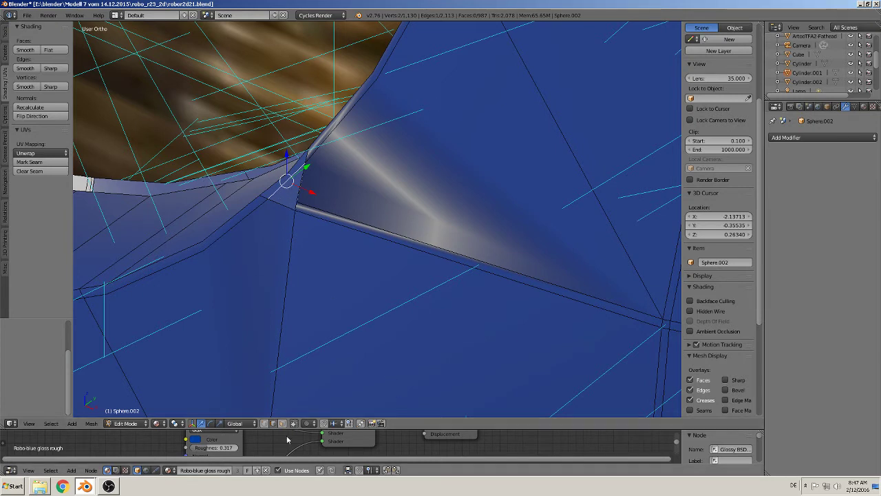
Step: Flip the normals of the small triangular corner face and the narrow grey face beside it
key(a)
middle_drag(275, 230, 263, 182)
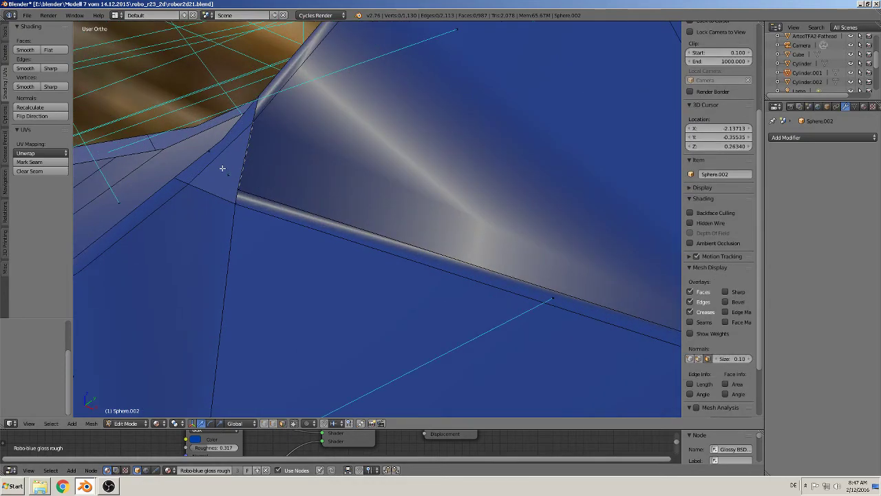
right_click(223, 168)
mouse_move(315, 214)
middle_down()
mouse_move(328, 243)
mouse_move(422, 255)
mouse_move(324, 255)
mouse_move(232, 285)
mouse_move(211, 349)
mouse_move(204, 330)
middle_up()
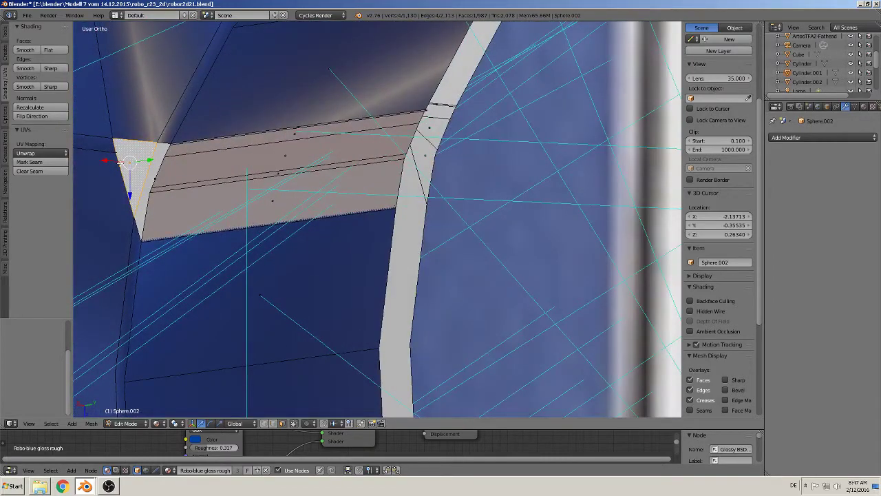
shift+middle_drag(121, 162, 292, 152)
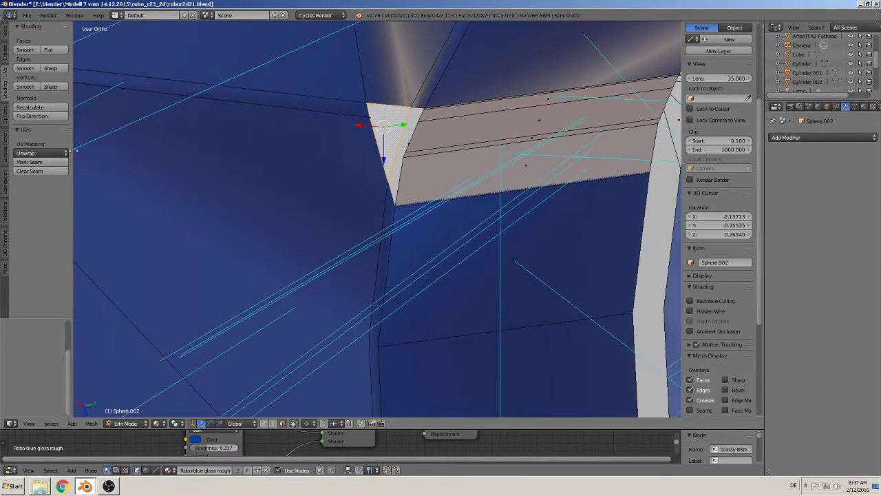
click(34, 116)
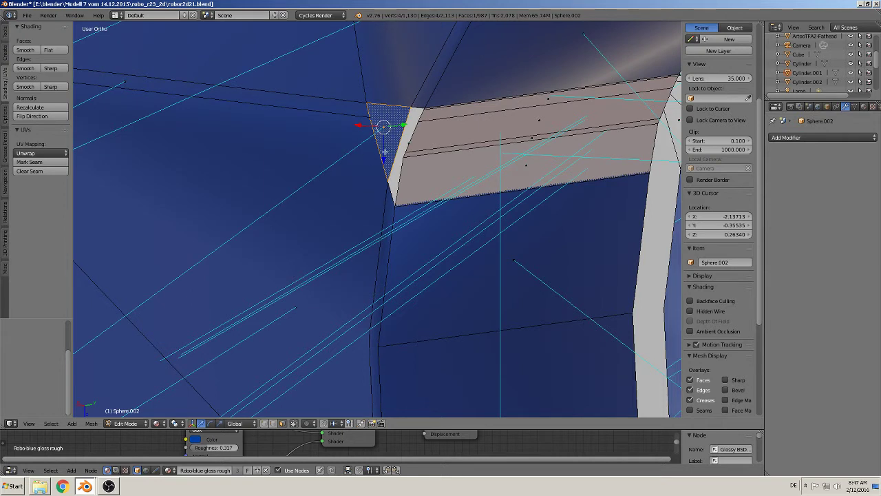
right_click(407, 135)
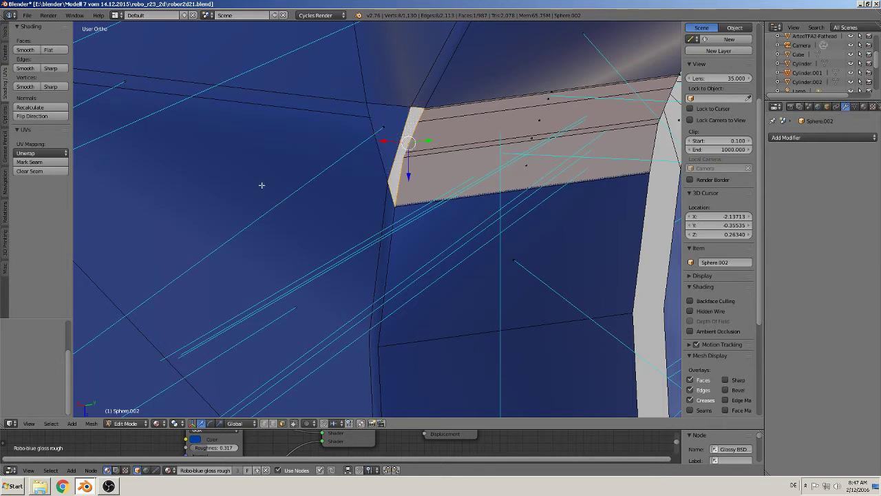
click(40, 117)
Step: Select the four grey strip faces and flip their normals
right_click(532, 101)
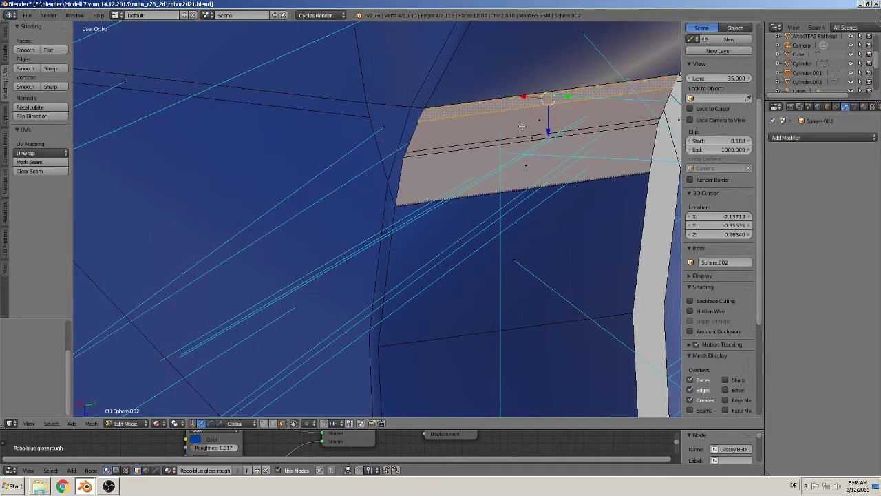
shift+right_click(522, 126)
shift+right_click(519, 140)
shift+right_click(520, 173)
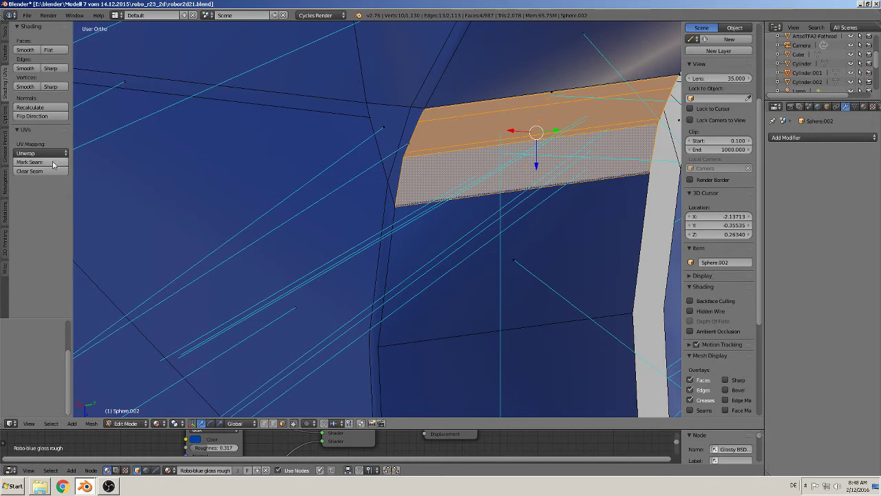
click(40, 116)
Step: Recalculate normals around the panel's upper rim edge and return to Object Mode
mouse_move(451, 179)
middle_down()
mouse_move(464, 171)
mouse_move(256, 258)
mouse_move(161, 155)
middle_up()
key(a)
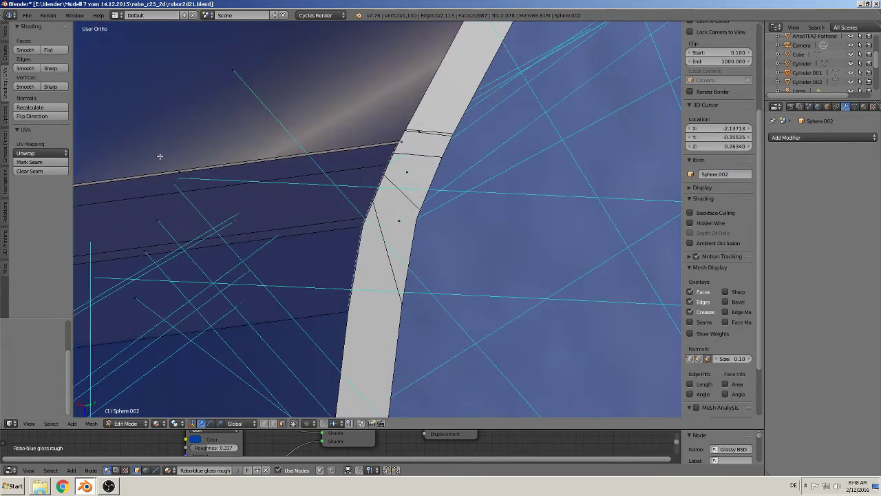
alt+right_click(178, 170)
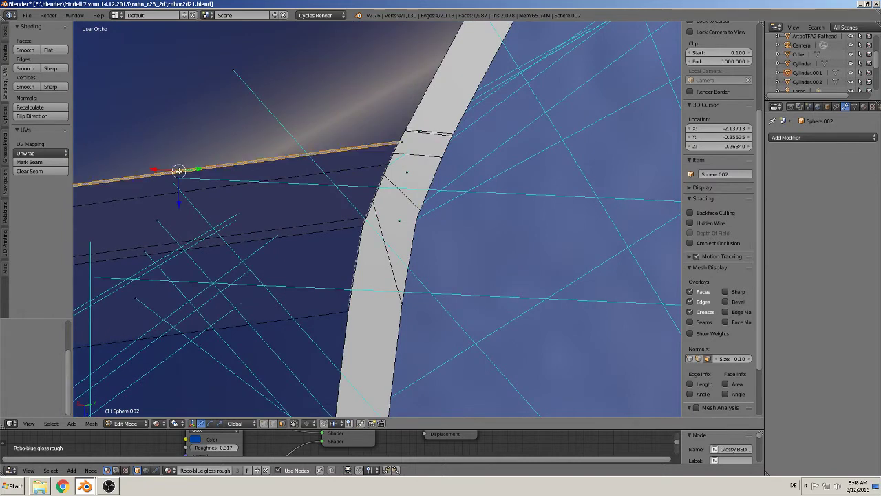
click(34, 108)
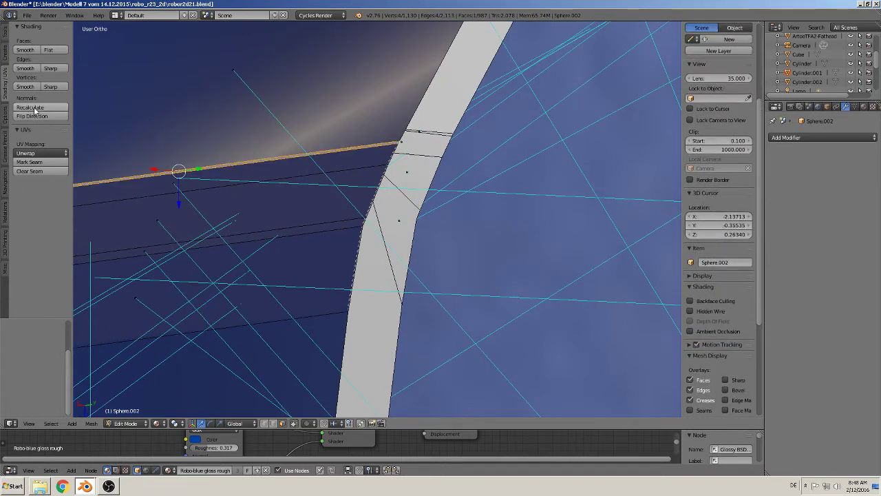
click(35, 108)
middle_drag(207, 227, 279, 247)
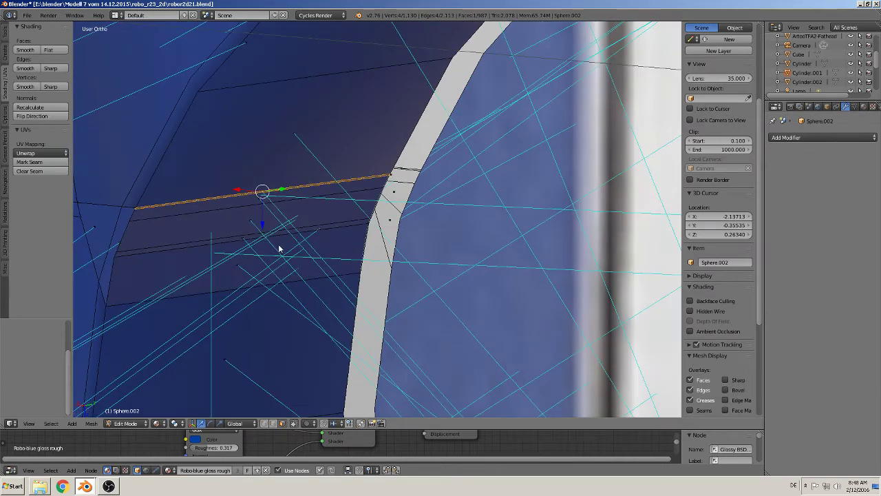
key(Tab)
scroll(328, 259, down, 4)
mouse_move(328, 259)
middle_down()
mouse_move(354, 294)
mouse_move(307, 334)
middle_up()
Step: Switch to front orthographic view and select the circle inside the plate's hole
scroll(383, 306, up, 5)
middle_drag(331, 378, 366, 378)
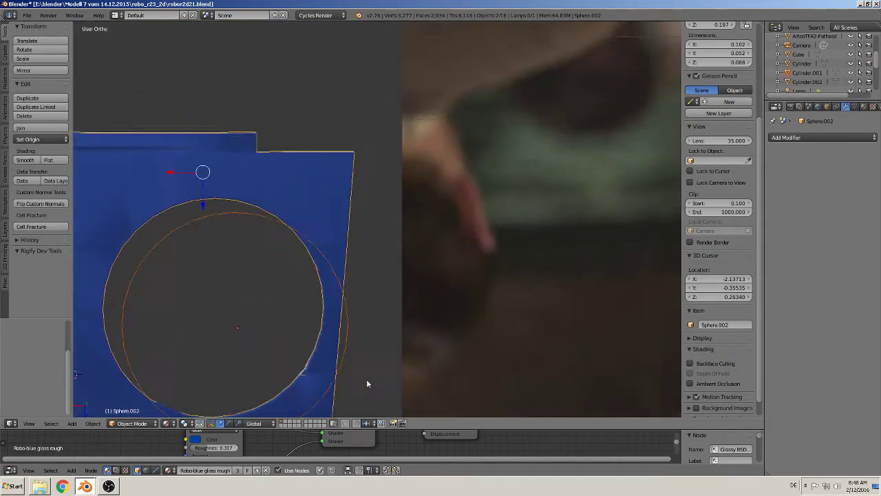
scroll(475, 269, up, 2)
mouse_move(476, 269)
middle_down()
mouse_move(497, 250)
mouse_move(484, 277)
middle_up()
scroll(512, 263, down, 2)
scroll(470, 266, down, 2)
key(KP_1)
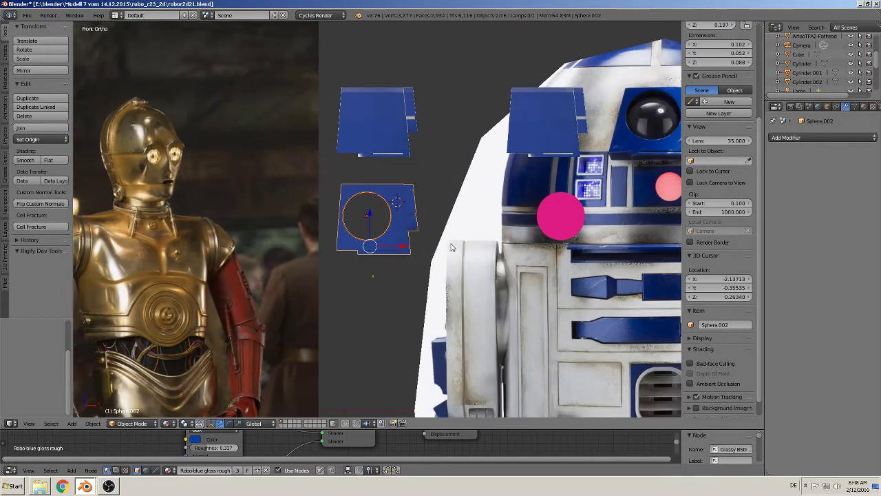
scroll(370, 274, up, 2)
key(Tab)
key(Tab)
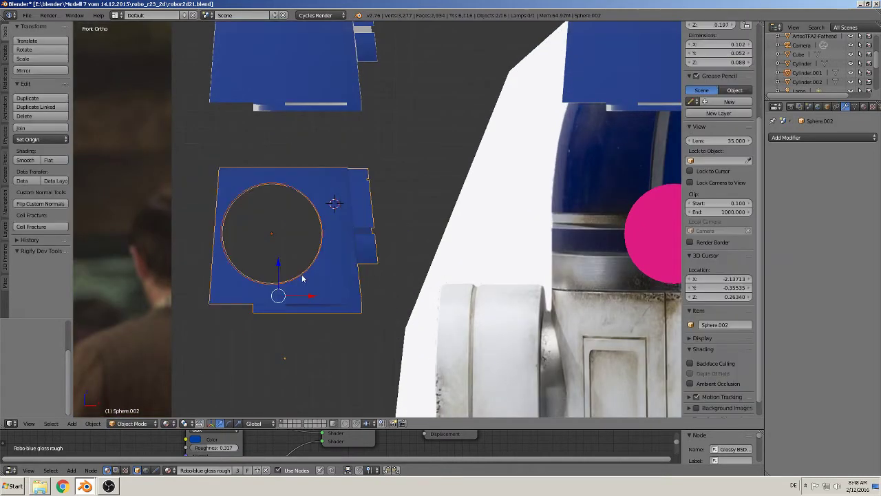
right_click(300, 275)
key(Tab)
key(Tab)
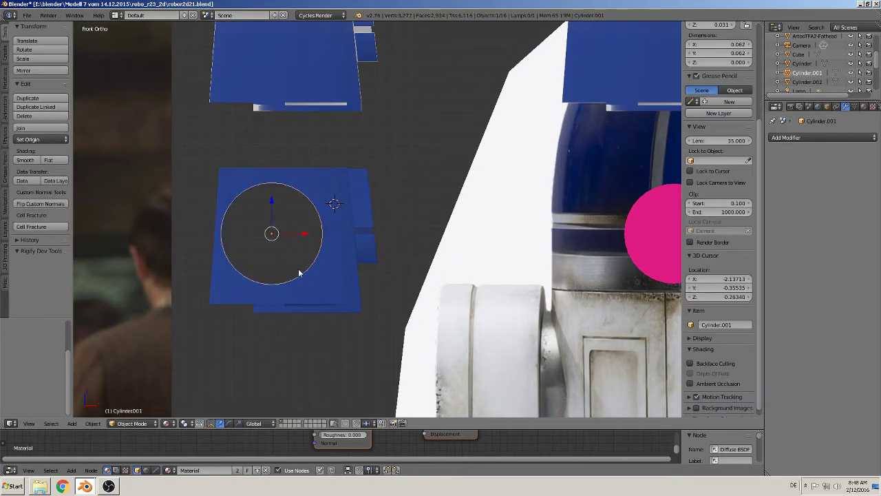
Step: Duplicate the circle and move the copy off to the right along X
key(shift+d)
right_click(302, 240)
key(g)
key(x)
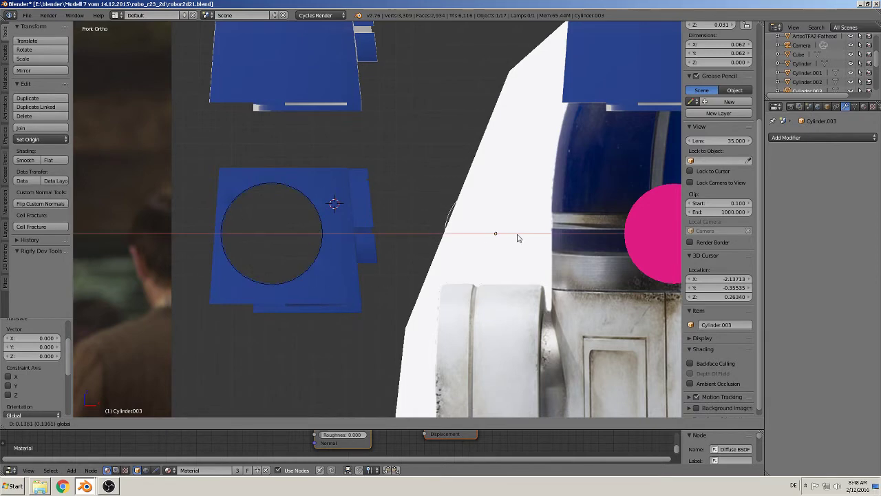
click(520, 236)
Step: Fill the original circle with a face so it becomes a pink disc
right_click(320, 259)
middle_drag(308, 285, 307, 282)
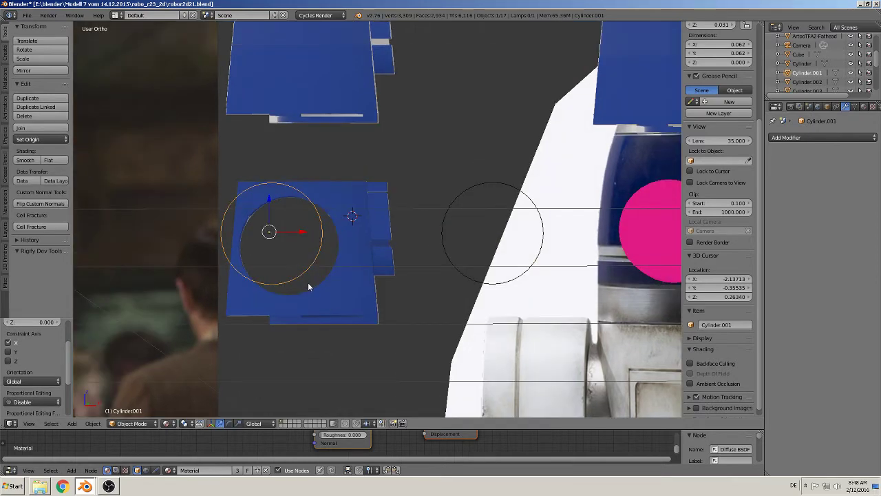
key(Tab)
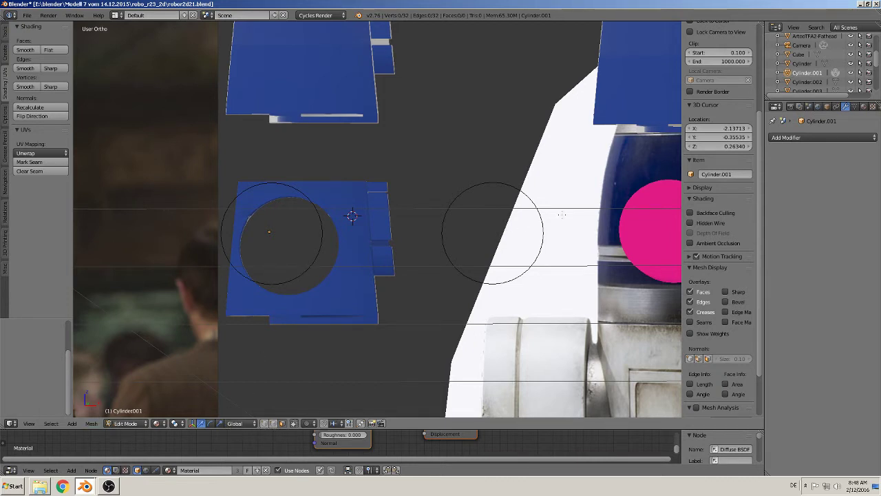
key(a)
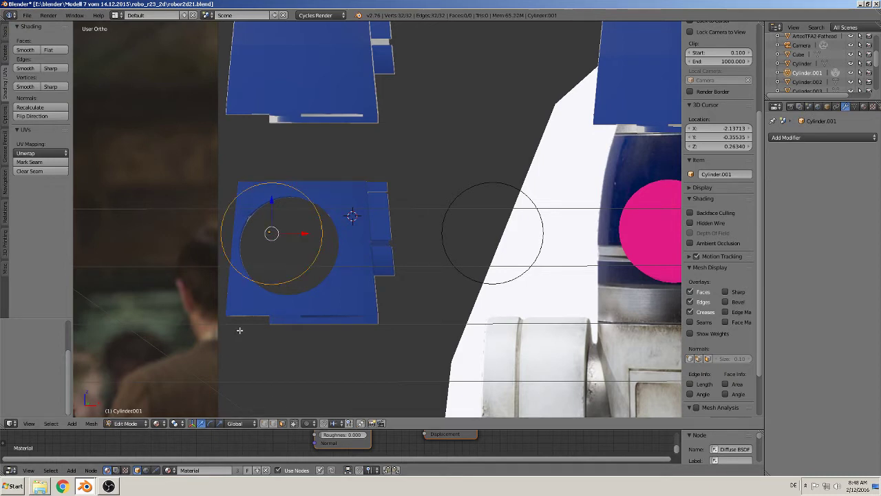
key(f)
key(Tab)
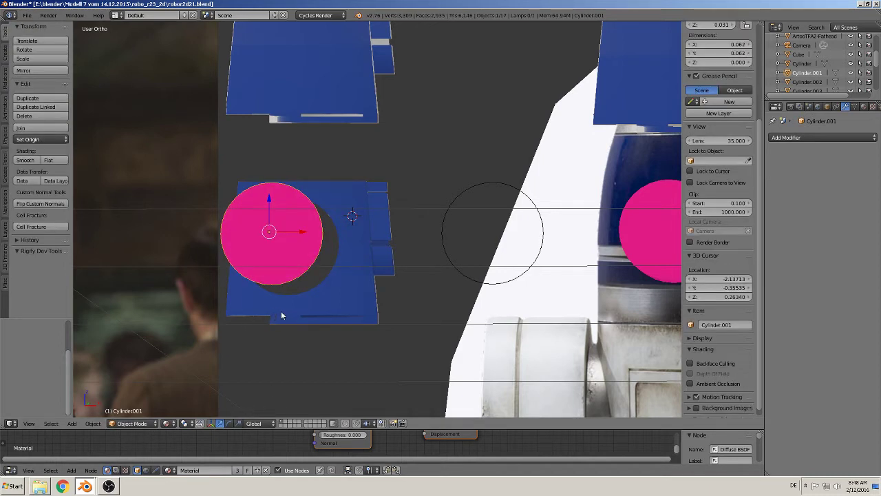
Step: Assign the existing Robo-blue gloss rough material to the disc Cylinder.001
click(864, 106)
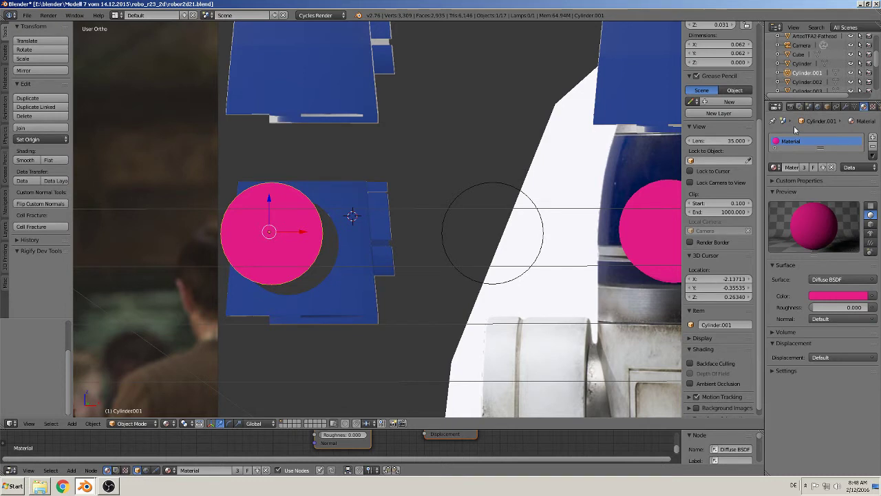
click(873, 139)
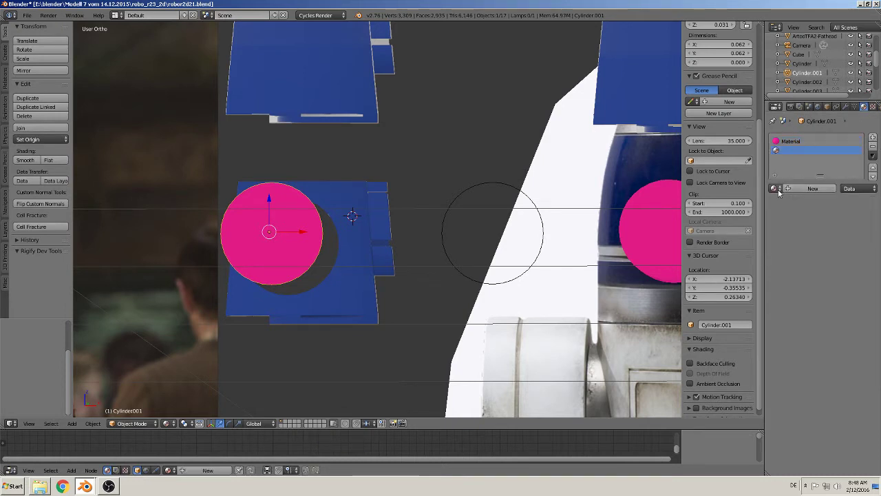
key(ctrl+z)
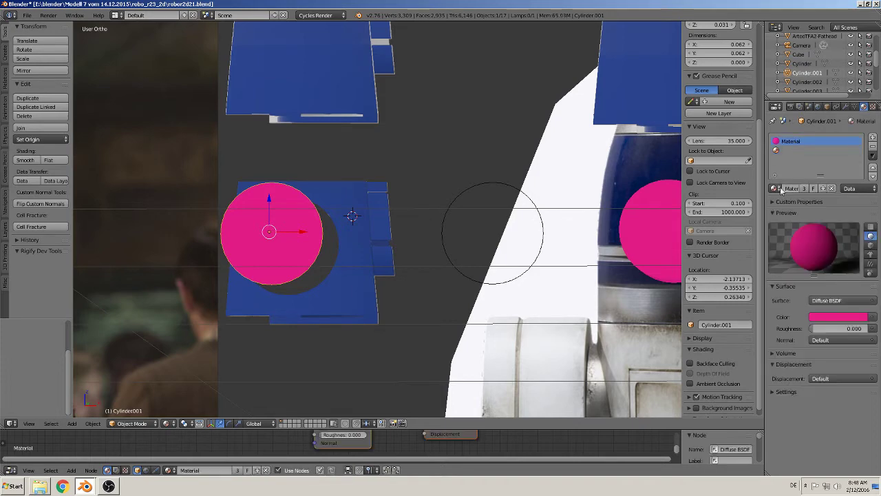
click(779, 189)
click(708, 263)
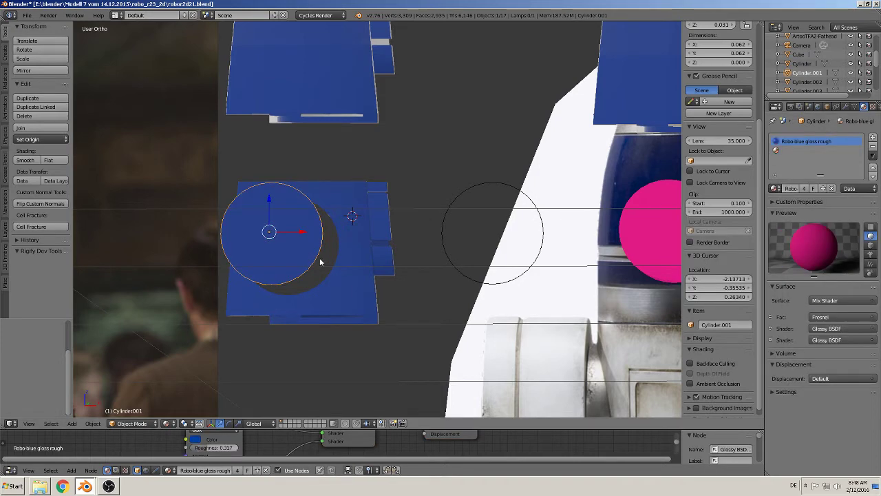
key(Tab)
key(Tab)
mouse_move(340, 250)
middle_down()
mouse_move(331, 264)
mouse_move(269, 261)
middle_up()
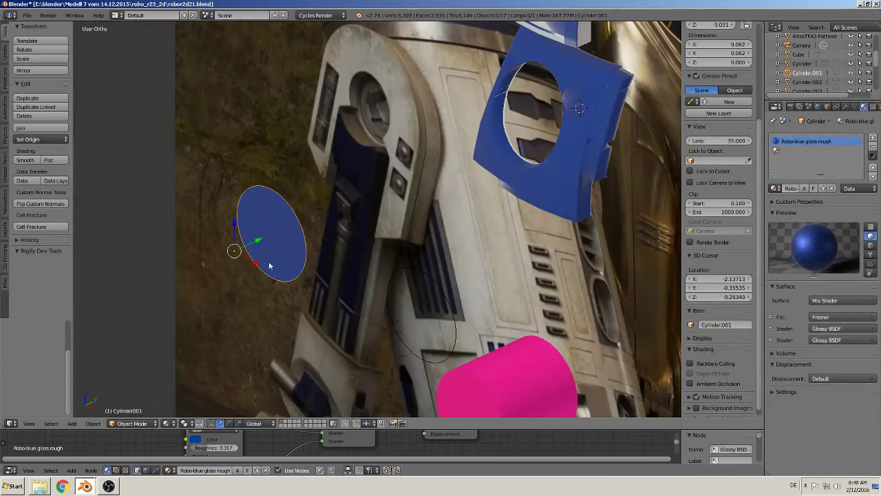
Step: Move the blue disc up along the Y axis
key(g)
key(y)
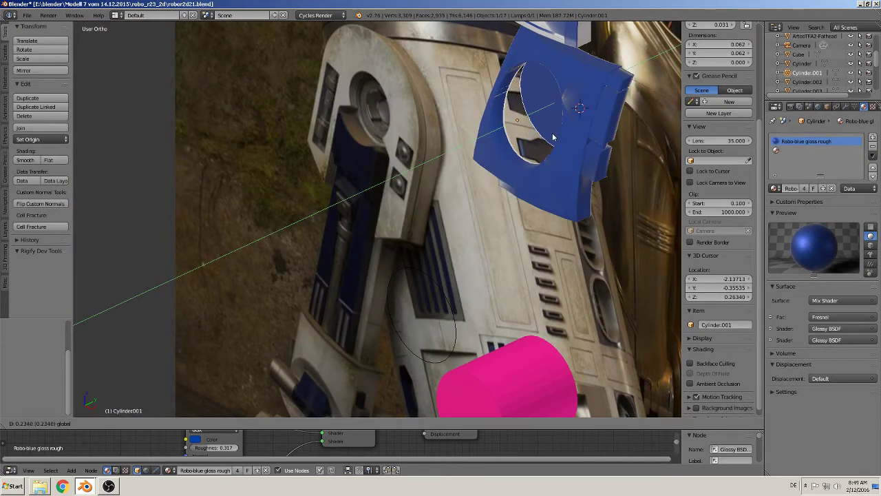
click(556, 135)
mouse_move(556, 135)
middle_down()
mouse_move(513, 229)
mouse_move(498, 196)
middle_up()
drag(498, 196, 530, 187)
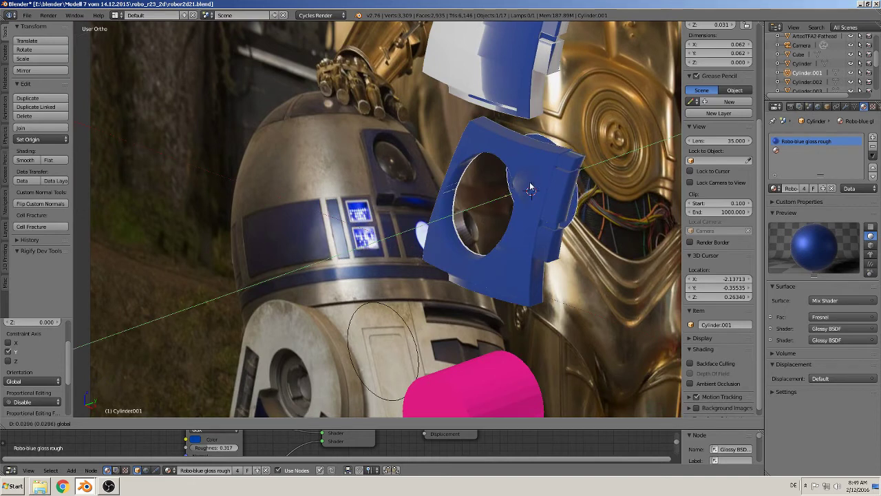
Step: Tilt the oval lens face by rotating it around the X axis
key(Tab)
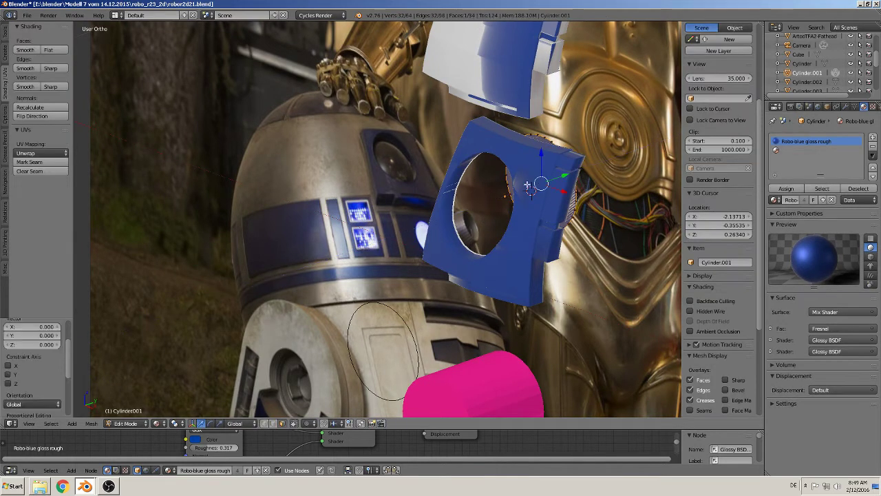
click(508, 201)
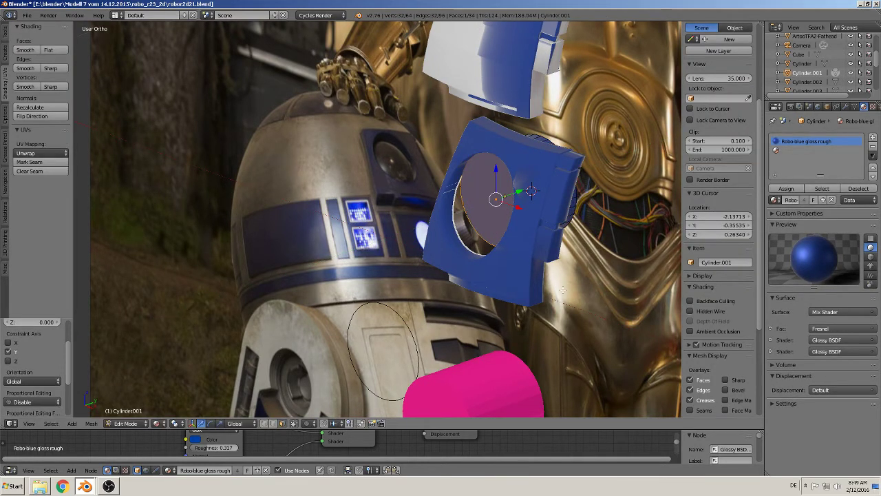
key(r)
key(x)
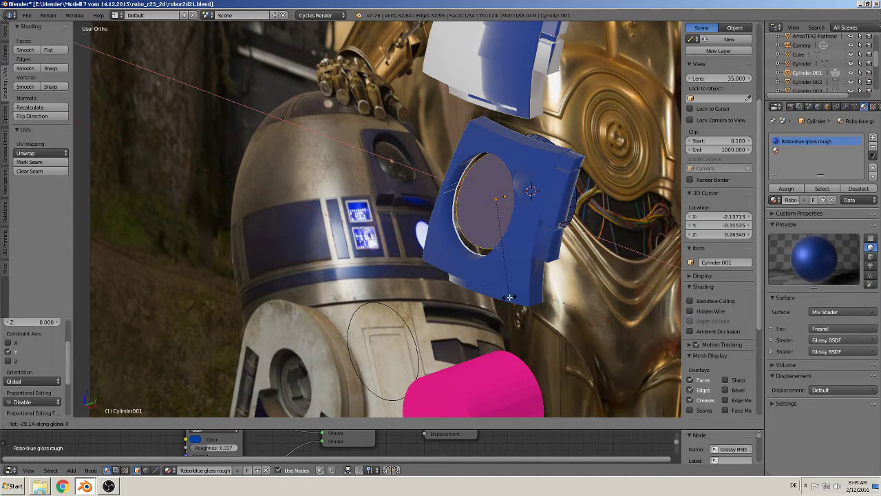
click(508, 297)
key(Tab)
Step: Move the lens along Y, shrink it slightly, then stretch it to 1.075 in Z
key(g)
key(y)
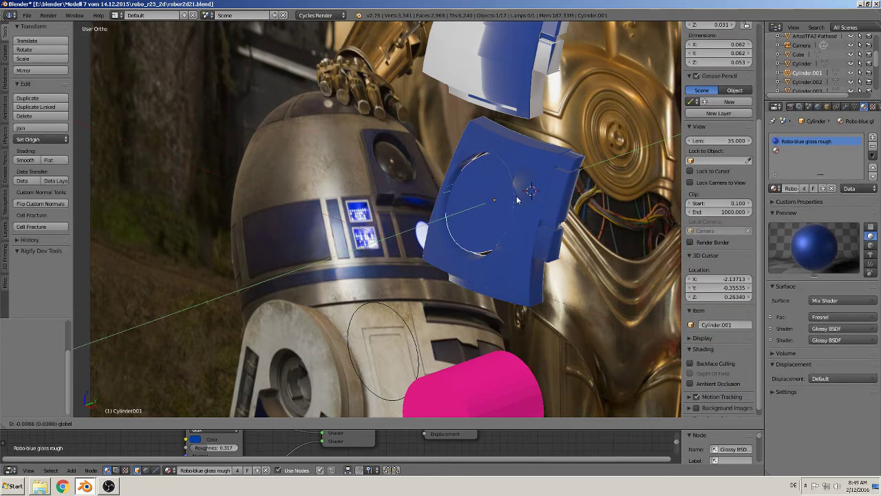
click(539, 212)
mouse_move(538, 212)
middle_down()
mouse_move(587, 206)
mouse_move(368, 221)
mouse_move(346, 212)
middle_up()
scroll(587, 200, up, 4)
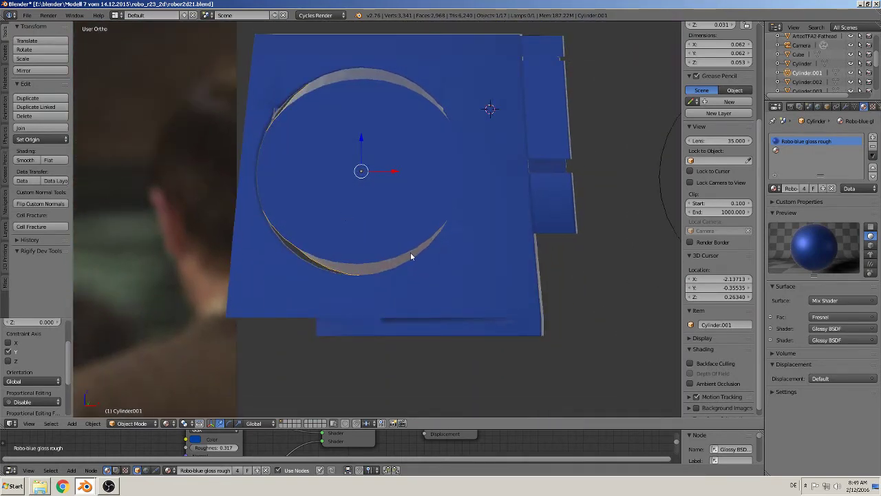
key(s)
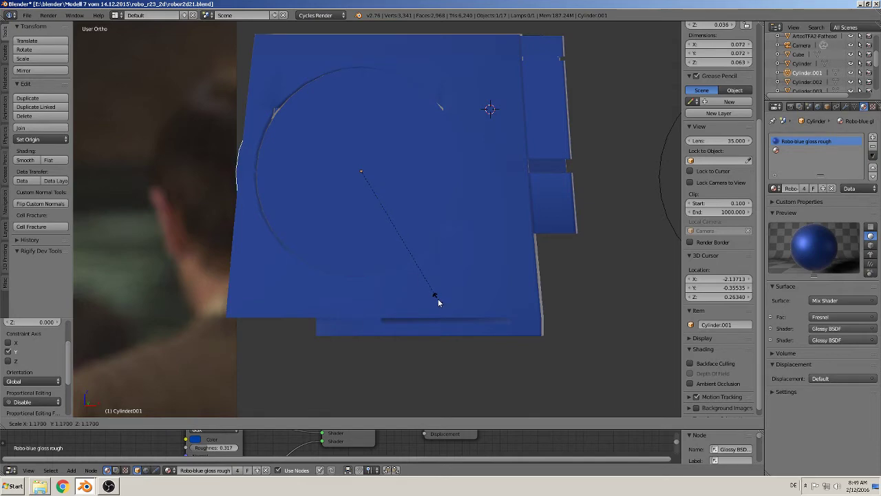
click(424, 295)
key(s)
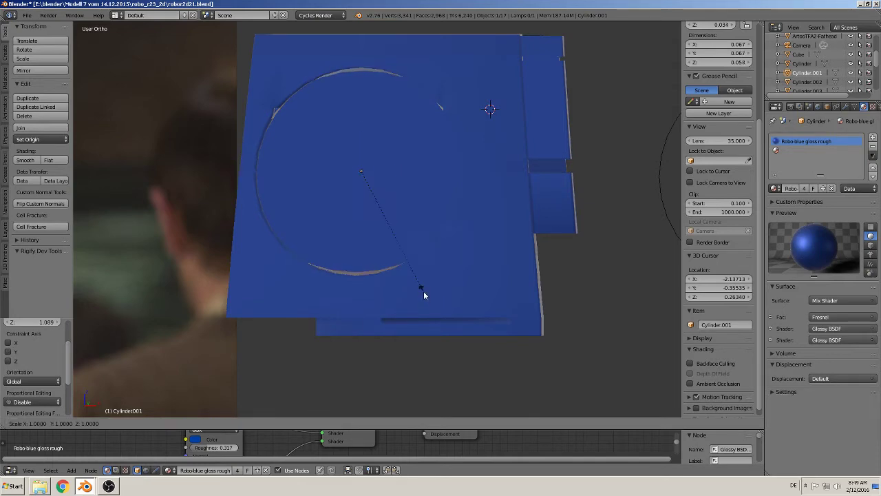
key(z)
click(421, 301)
Step: Nudge the lens along Y into the opening and frame it in Edit Mode
middle_drag(399, 302, 377, 297)
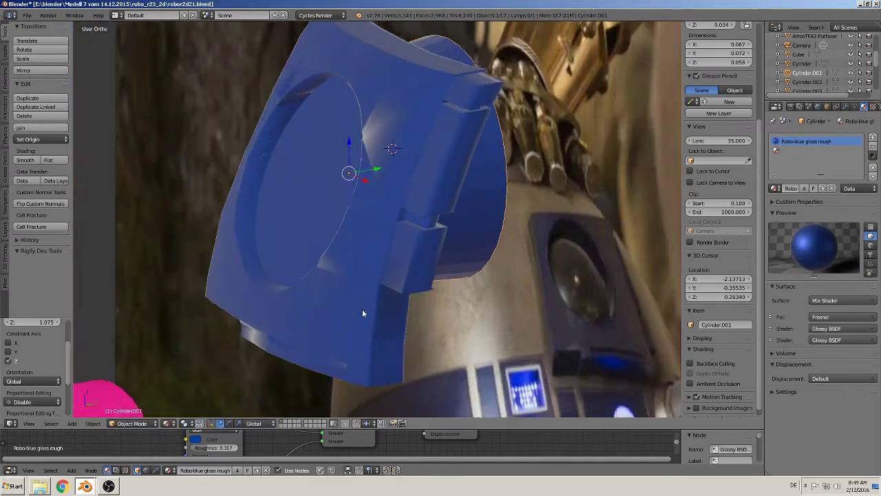
key(g)
key(y)
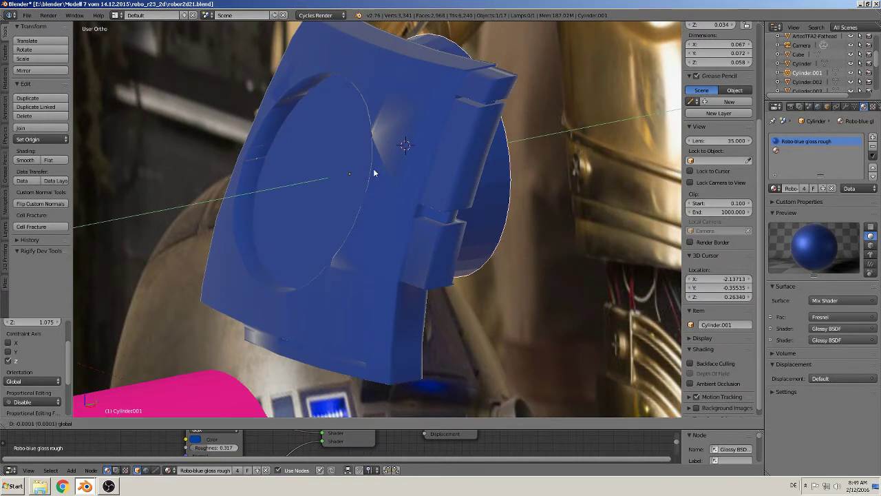
click(373, 168)
key(Tab)
key(KP_Decimal)
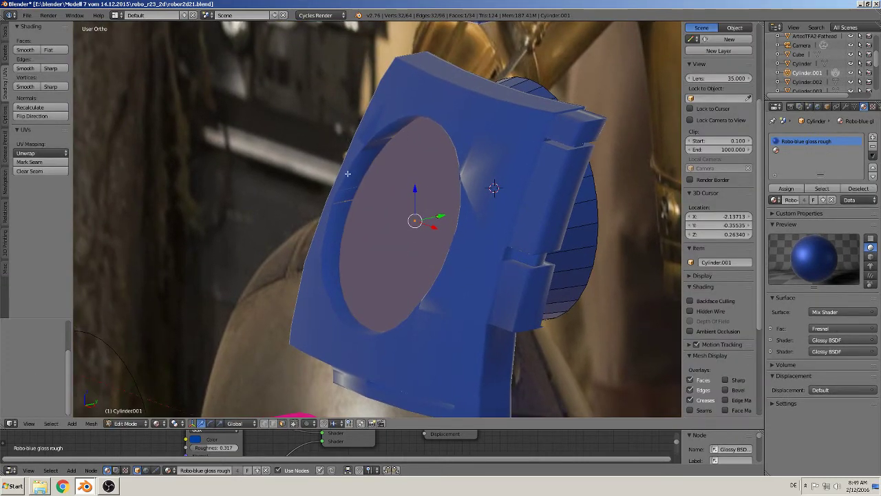
Step: Open Sphere.002 in Edit Mode and hide its face normal lines
key(Tab)
scroll(365, 195, up, 3)
right_click(338, 179)
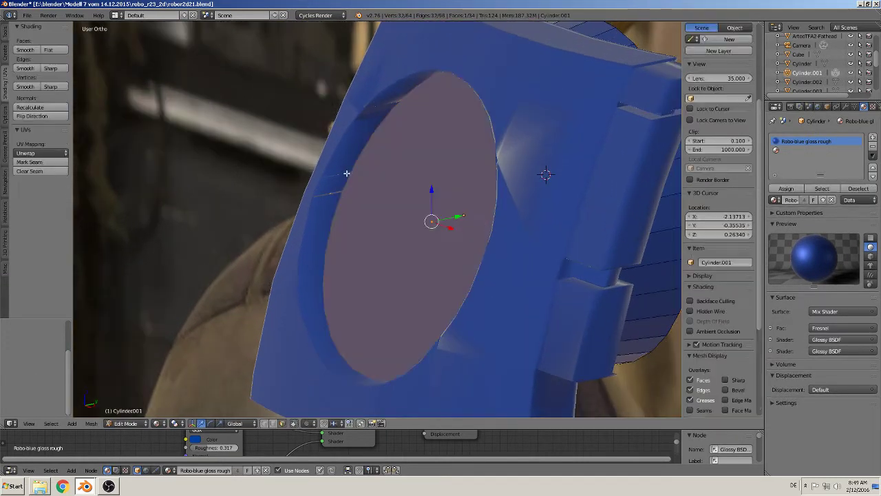
key(Tab)
middle_drag(355, 189, 351, 192)
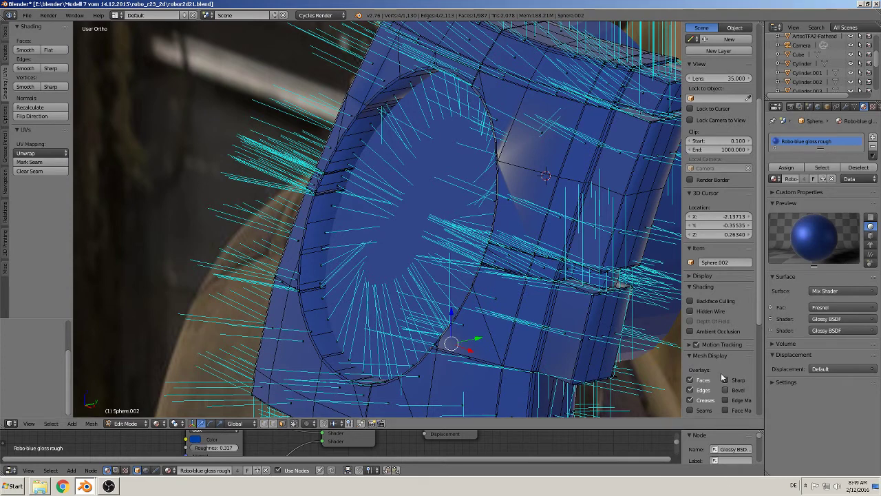
scroll(709, 368, down, 2)
scroll(706, 394, down, 2)
click(708, 375)
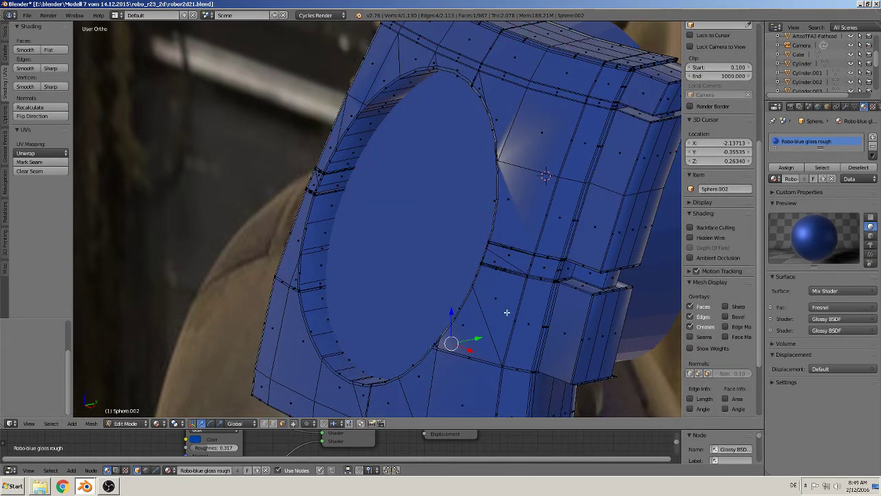
key(n)
Step: In edge select, fill a face between the lower open strip's two edges
scroll(478, 290, up, 4)
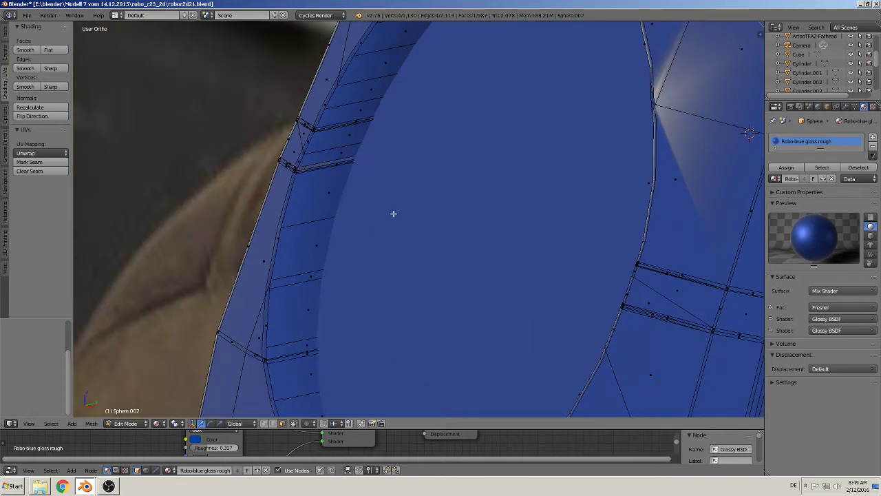
scroll(372, 234, up, 1)
scroll(296, 234, up, 1)
scroll(220, 207, up, 1)
shift+middle_drag(202, 203, 444, 271)
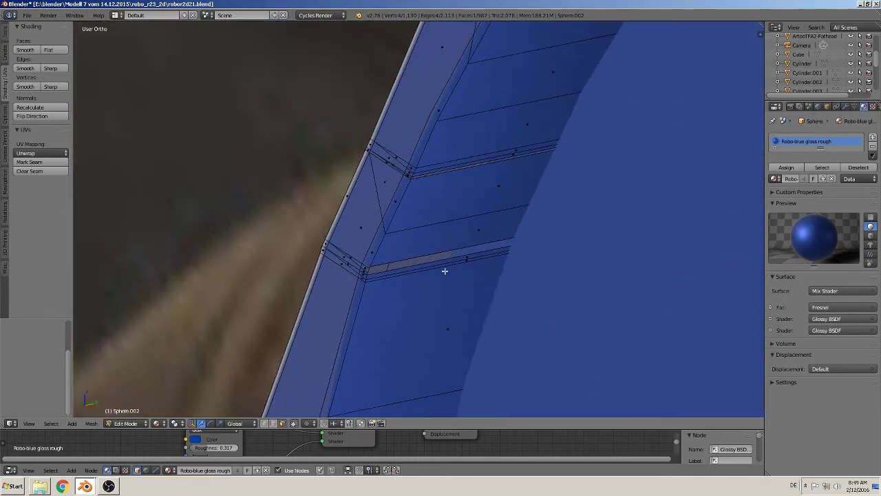
scroll(430, 272, up, 1)
scroll(427, 267, up, 3)
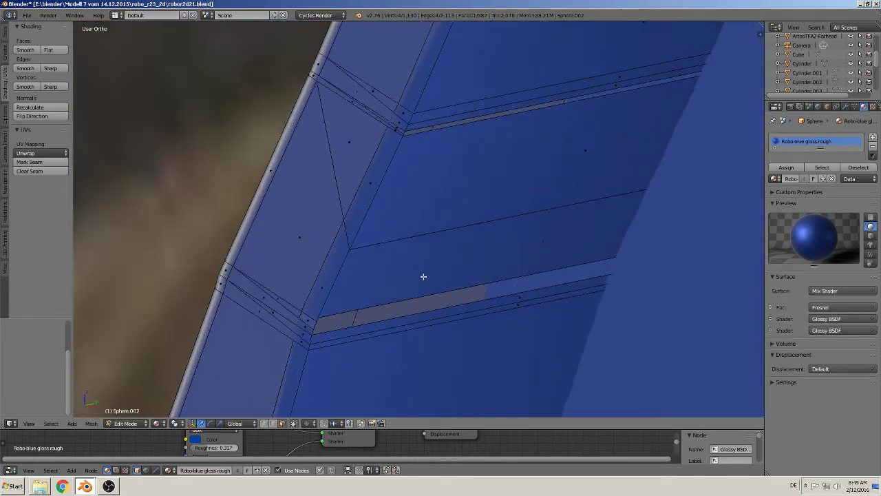
click(272, 423)
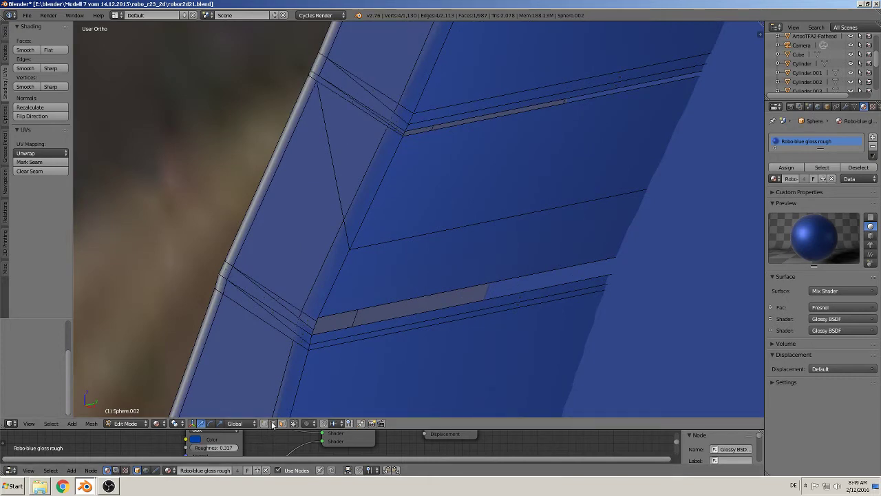
click(404, 315)
shift+click(401, 302)
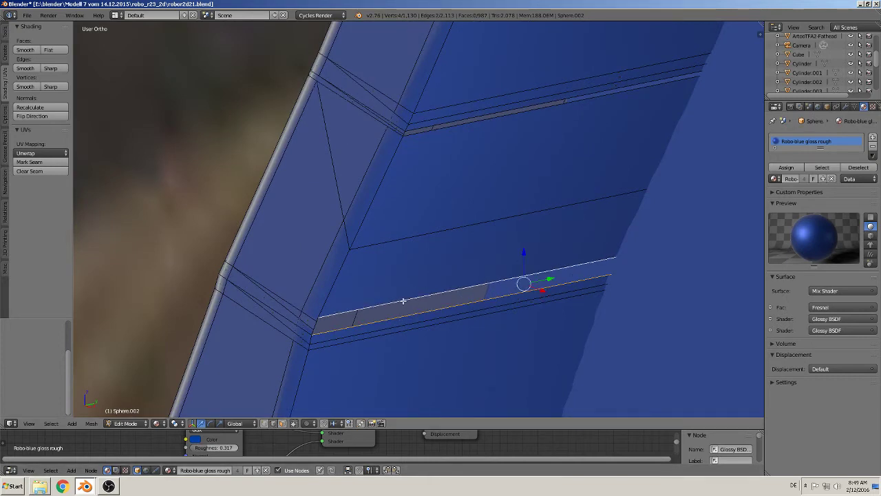
key(f)
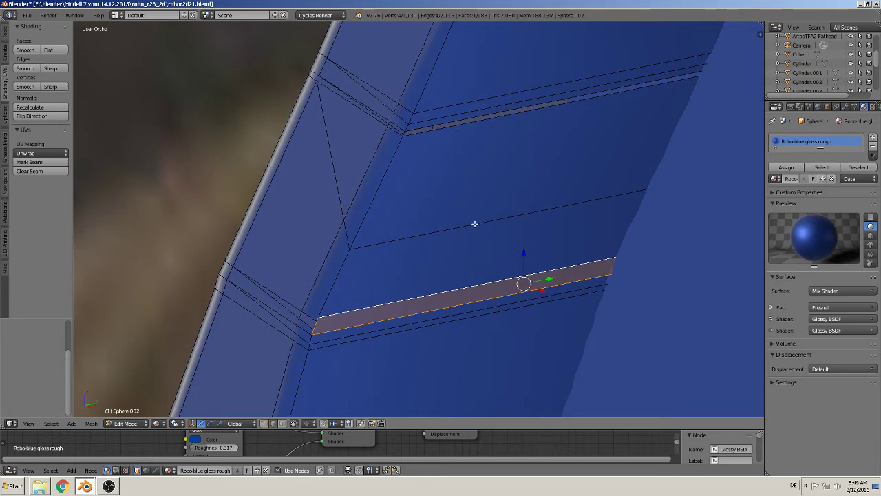
Step: Select the two opposite edges of the upper open strip near the arch
click(514, 115)
shift+click(516, 108)
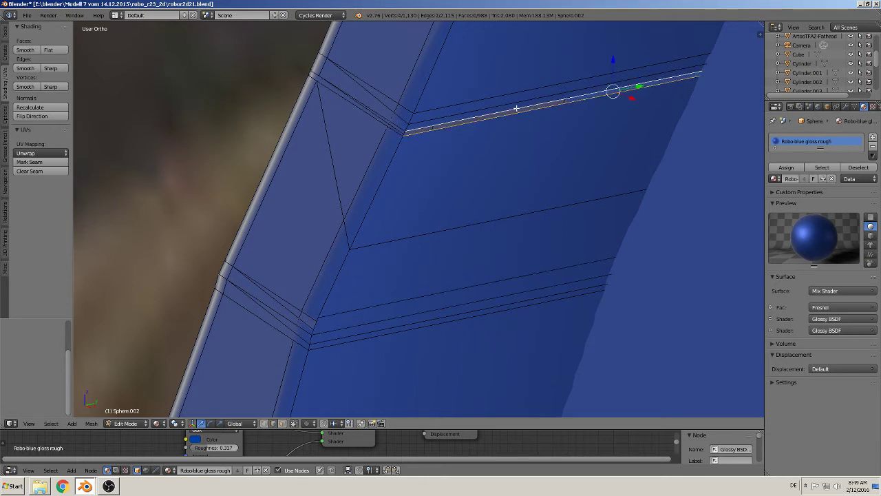
scroll(522, 142, down, 3)
scroll(523, 181, down, 2)
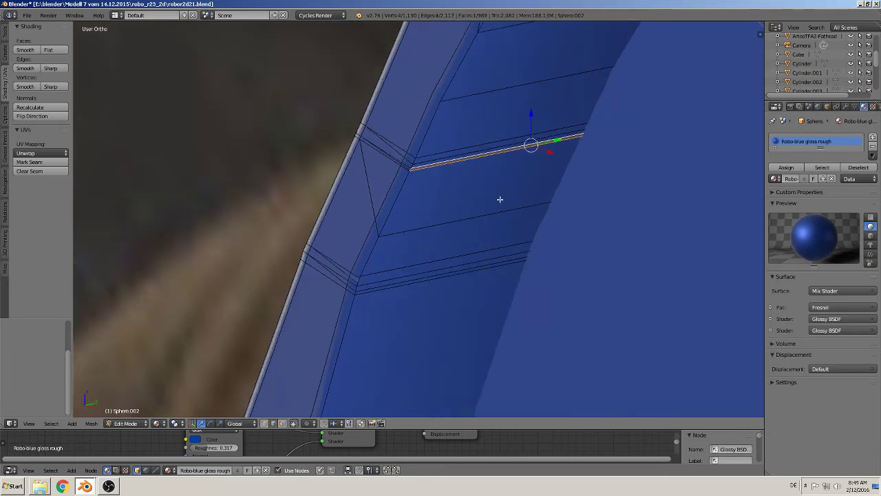
scroll(500, 199, down, 3)
mouse_move(486, 202)
shift+middle_down()
mouse_move(300, 392)
mouse_move(331, 5)
shift+middle_up()
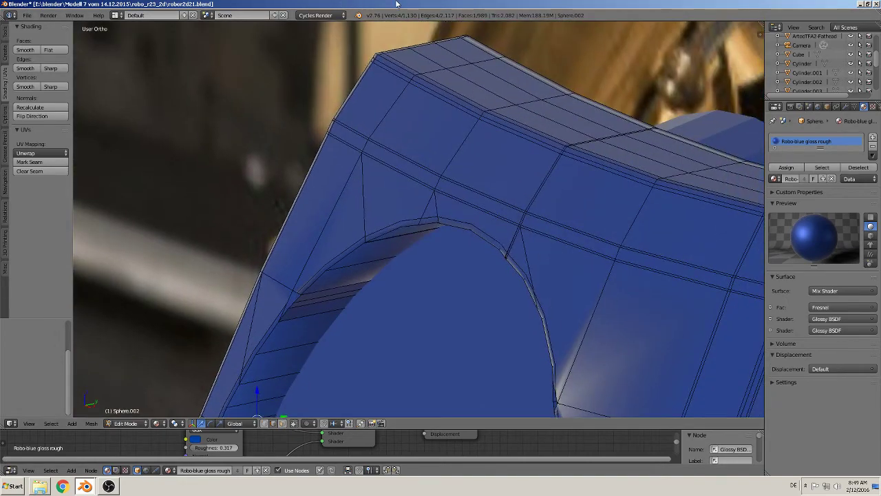
mouse_move(396, 5)
middle_down()
mouse_move(393, 318)
mouse_move(409, 283)
mouse_move(430, 281)
mouse_move(465, 300)
middle_up()
Step: Fill the white hole beside the arch with a face from its four corner vertices
shift+middle_drag(351, 303, 376, 253)
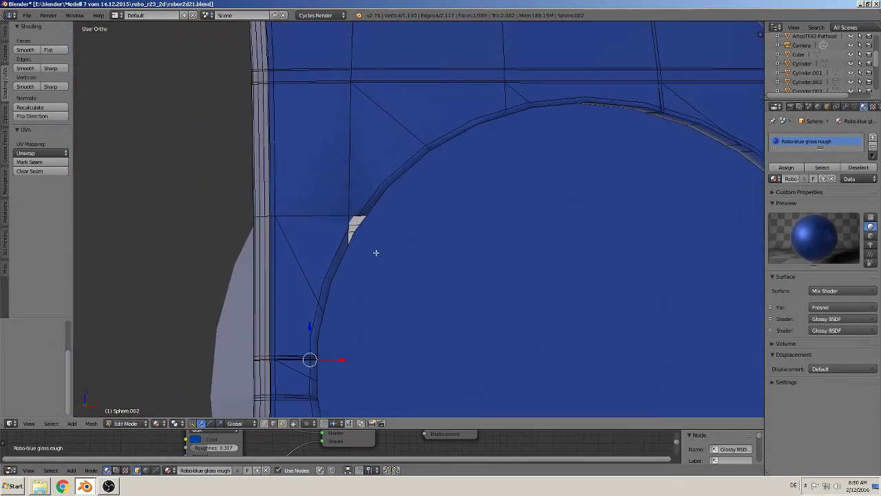
scroll(376, 252, up, 4)
scroll(242, 209, up, 3)
right_click(233, 210)
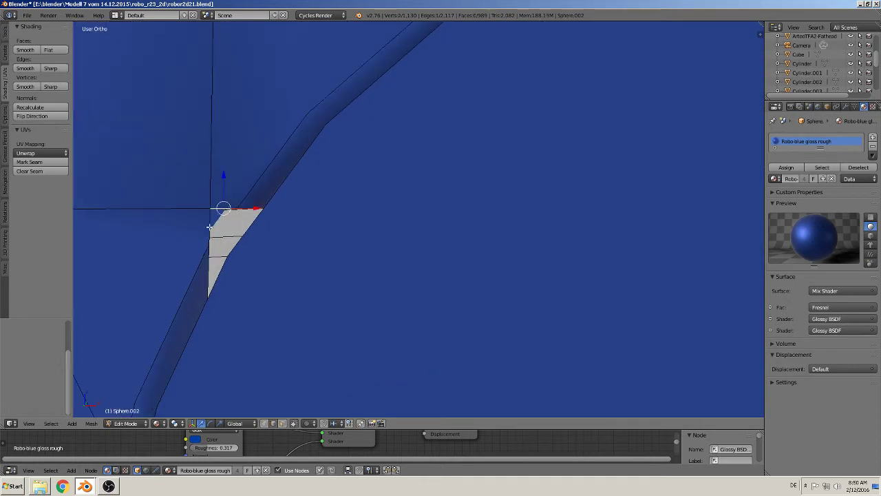
shift+right_click(209, 232)
shift+right_click(214, 275)
mouse_move(215, 275)
middle_down()
mouse_move(242, 317)
mouse_move(232, 273)
middle_up()
shift+right_click(249, 217)
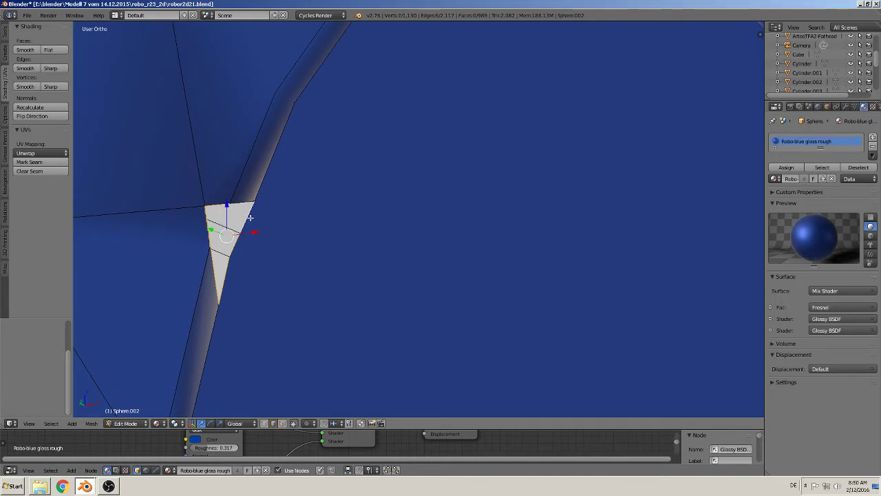
key(f)
Step: Make a Knife tool cut on the panel mesh, then return to Object Mode
shift+middle_drag(246, 260, 423, 256)
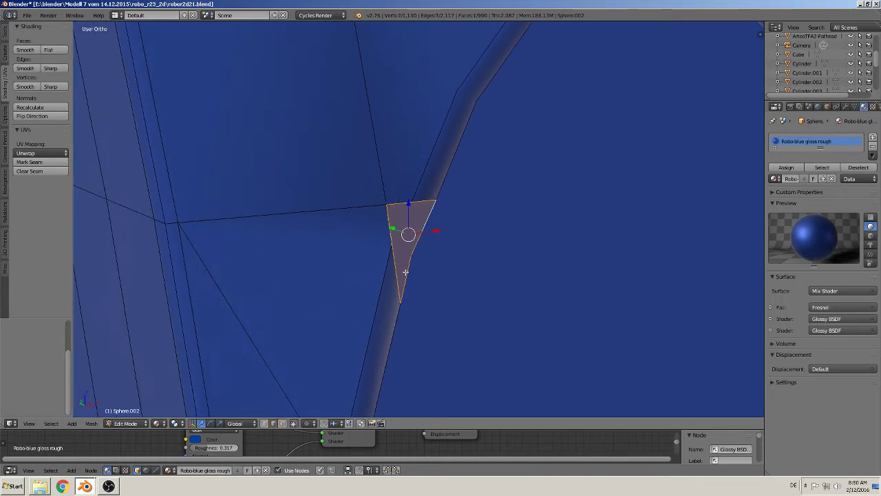
scroll(423, 256, up, 2)
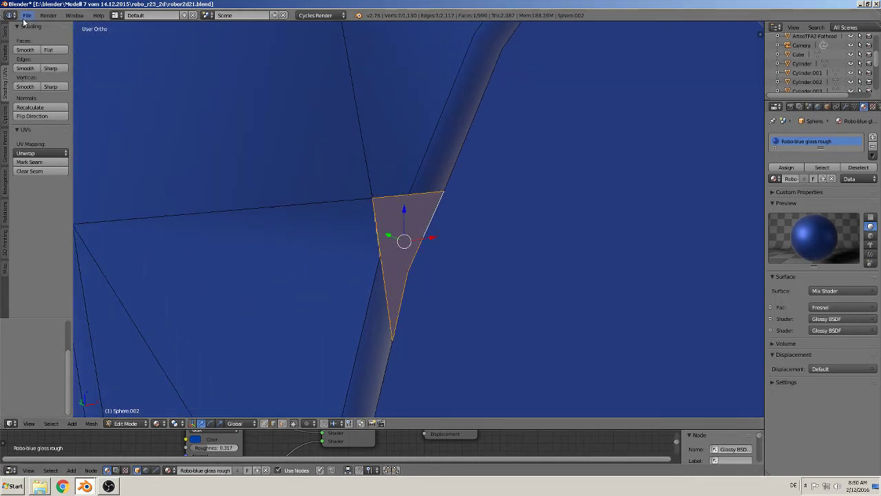
click(4, 31)
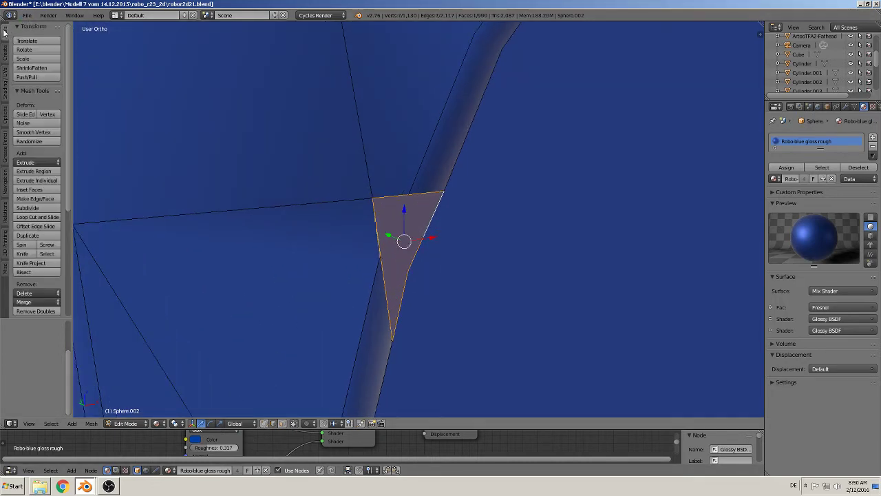
click(22, 253)
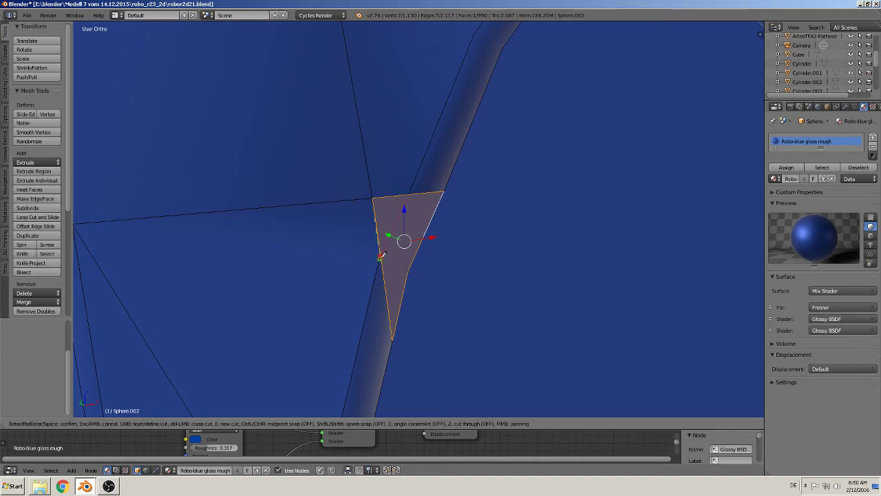
key(Escape)
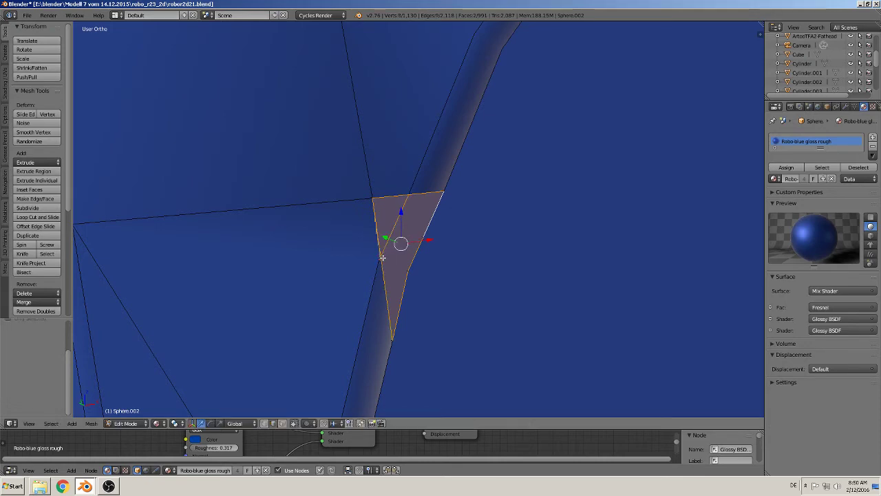
key(Tab)
scroll(432, 266, up, 2)
scroll(438, 271, up, 2)
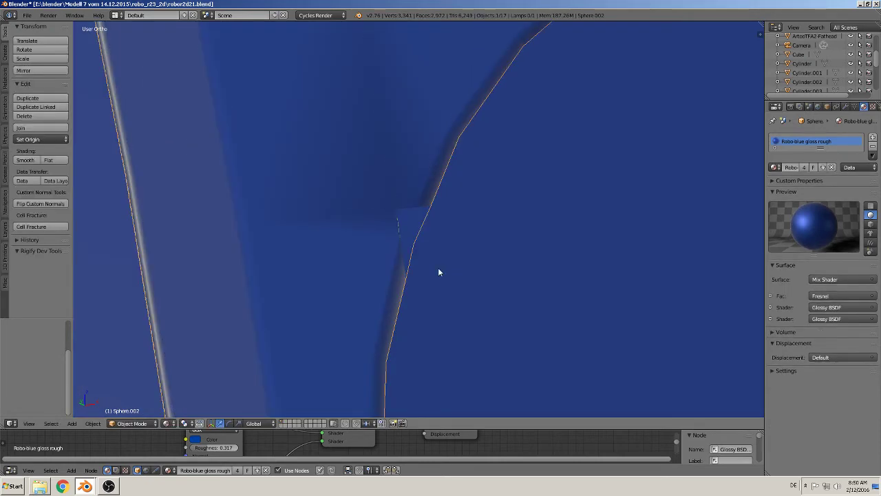
Step: In Edit Mode, delete the upper and lower stray grey faces at the eye-panel opening's corner
key(Tab)
scroll(421, 263, up, 2)
scroll(387, 271, up, 2)
scroll(362, 244, down, 2)
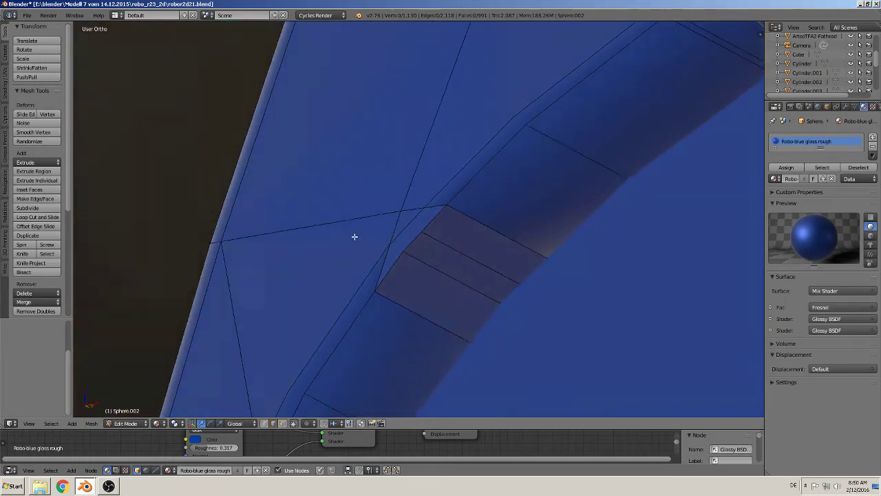
scroll(358, 236, down, 2)
scroll(413, 256, down, 2)
scroll(446, 258, down, 2)
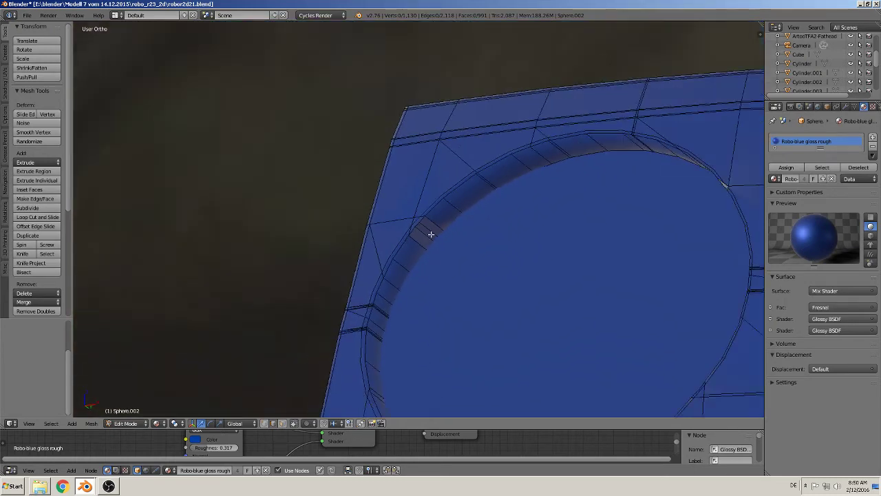
scroll(419, 229, up, 2)
scroll(427, 201, up, 1)
scroll(467, 244, up, 2)
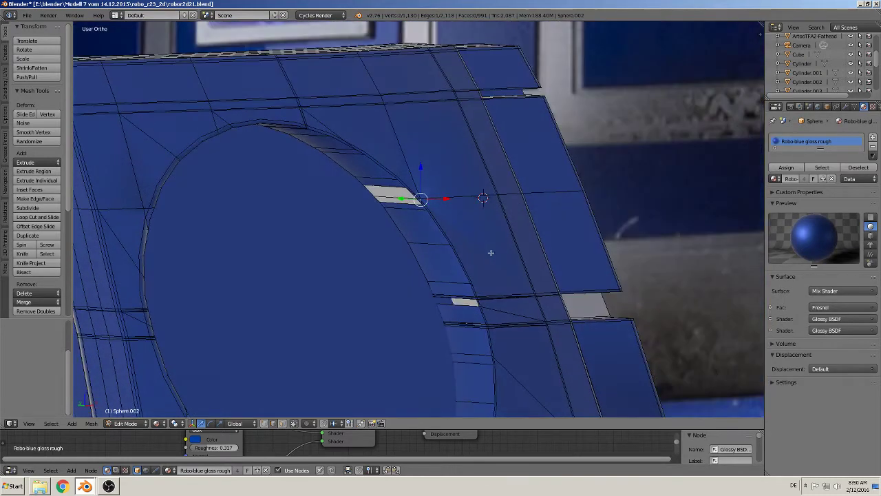
scroll(475, 246, up, 2)
scroll(447, 239, up, 2)
scroll(392, 296, up, 2)
scroll(324, 309, up, 1)
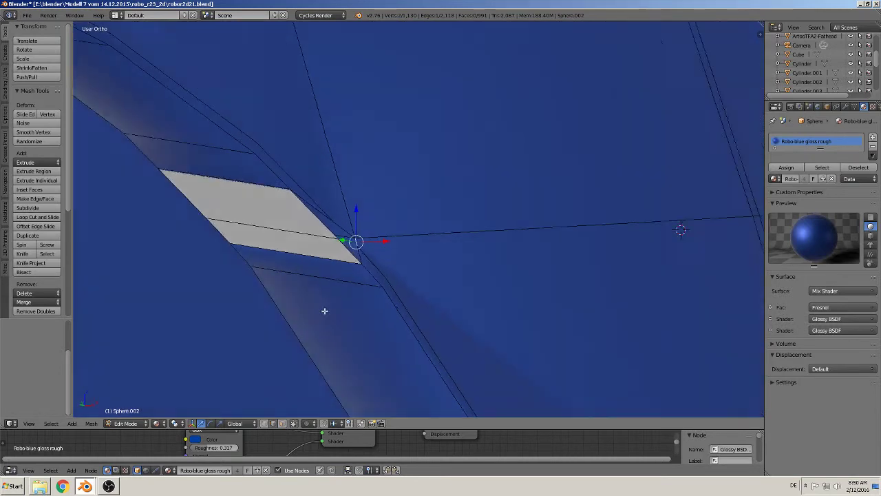
scroll(282, 291, up, 2)
scroll(289, 301, up, 1)
scroll(321, 296, up, 1)
scroll(321, 296, up, 2)
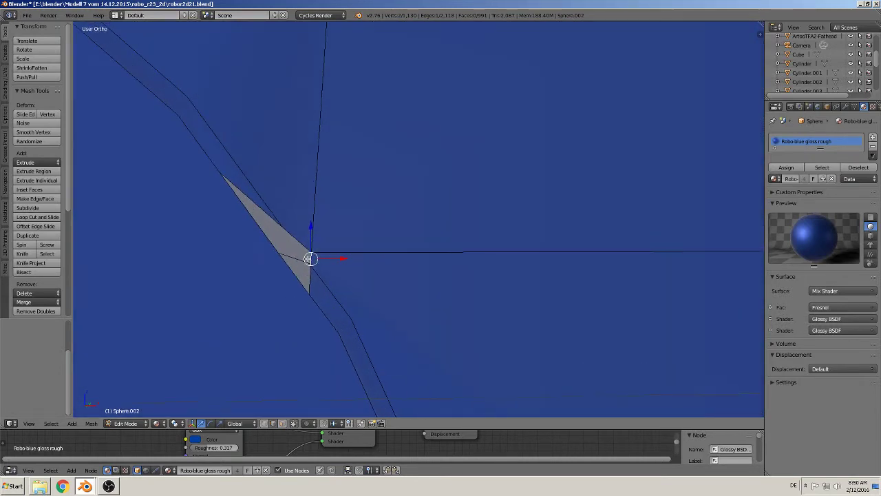
right_click(247, 203)
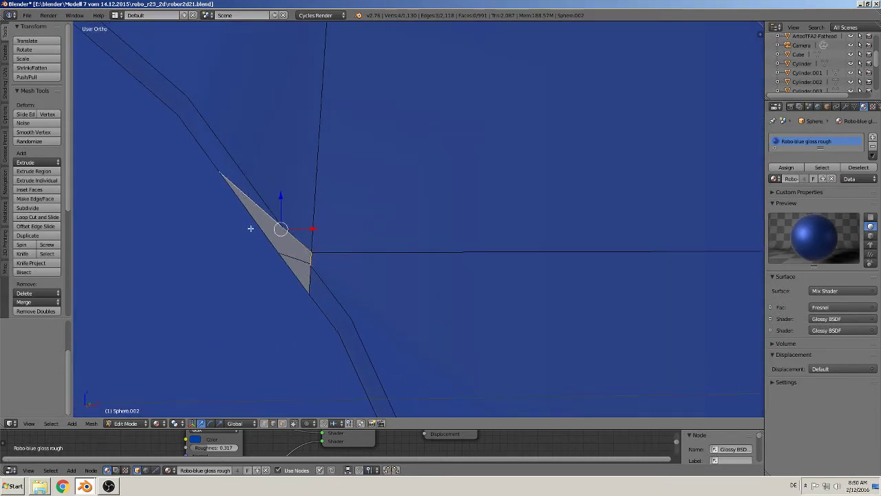
shift+right_click(305, 278)
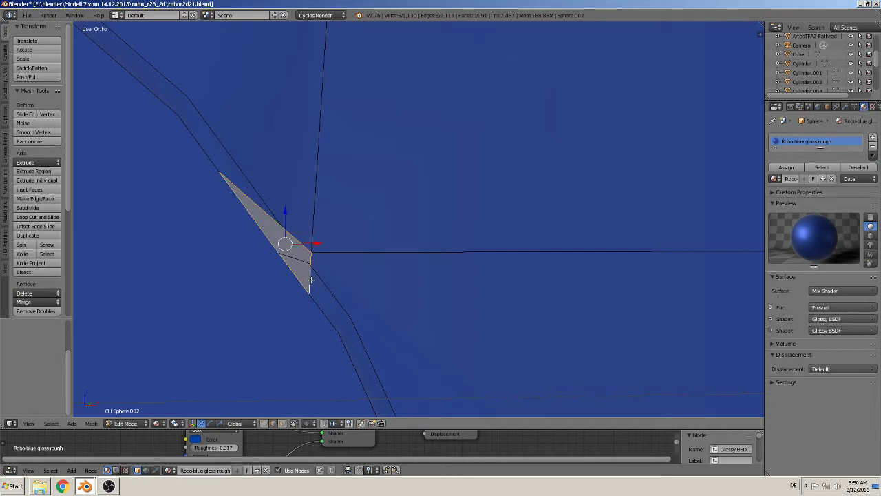
key(x)
click(307, 278)
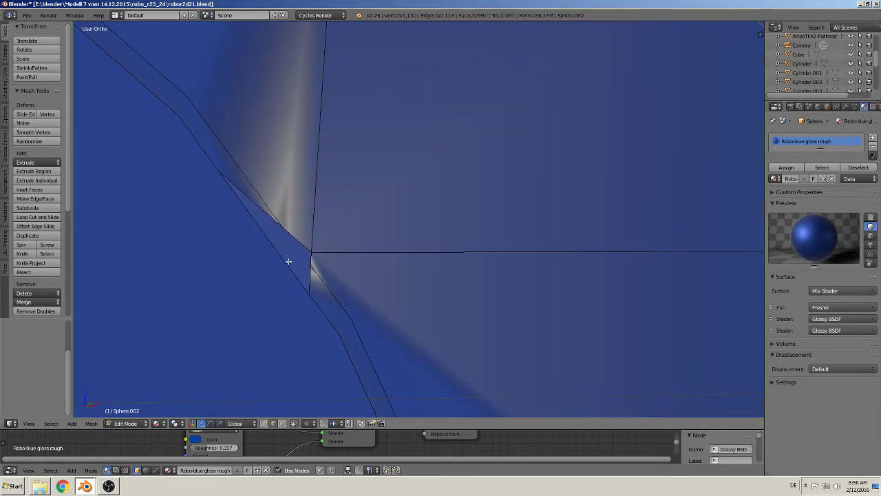
Step: Knife-cut a new edge across the dome mesh to close the gap
click(23, 254)
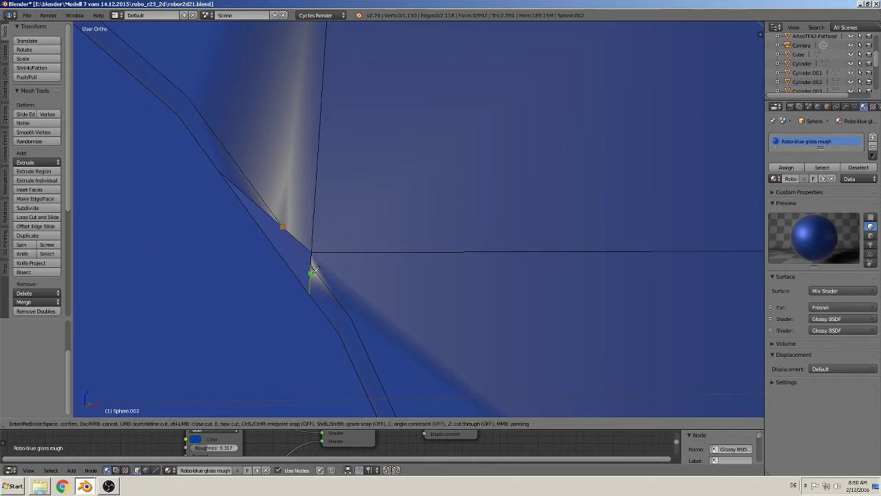
key(Return)
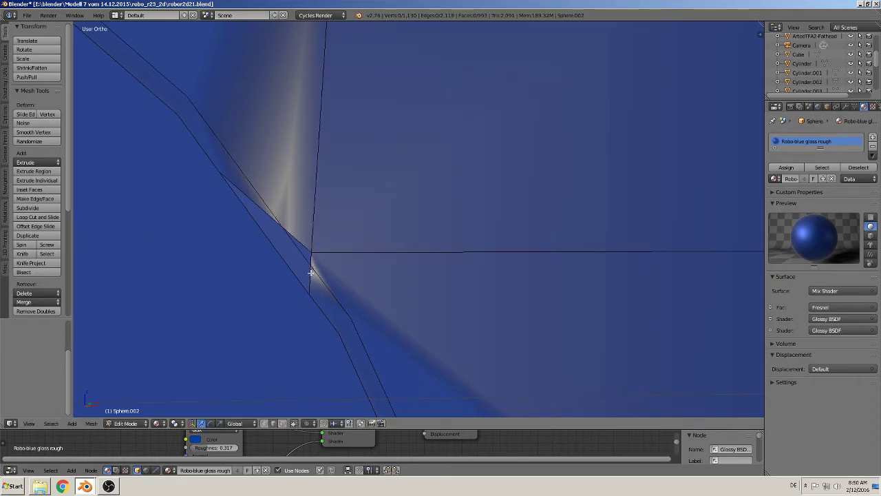
scroll(305, 285, up, 2)
scroll(330, 285, up, 1)
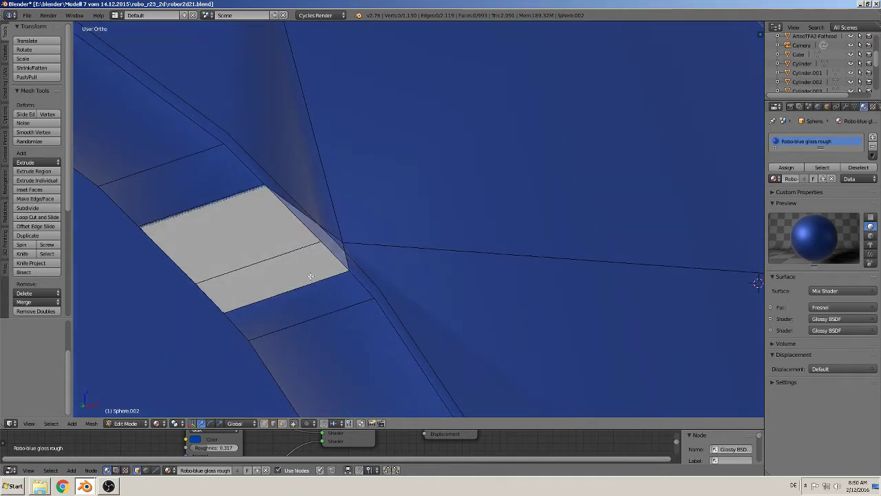
Step: In face select mode, flip the normals of the two grey arch-corner faces, then deselect all
scroll(341, 279, up, 2)
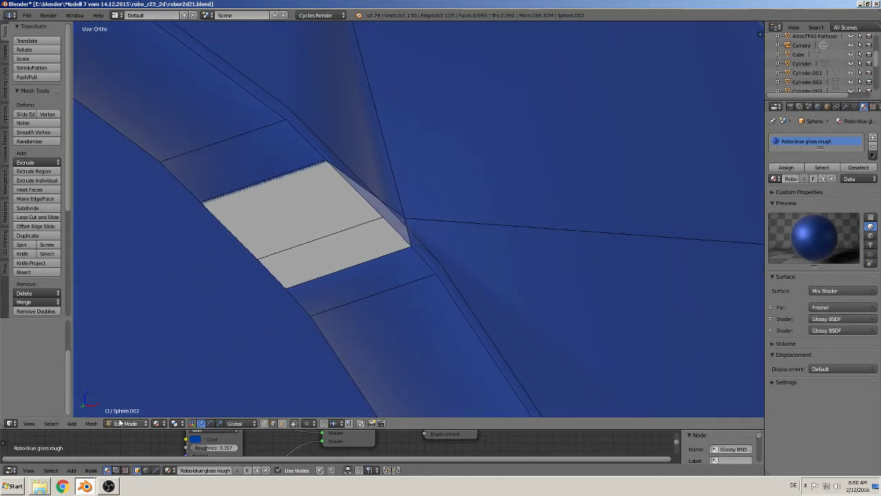
click(280, 424)
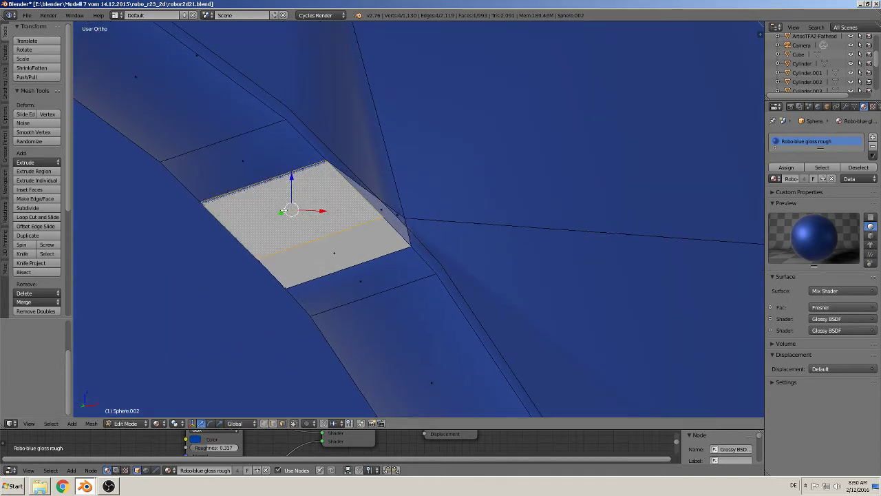
shift+right_click(318, 253)
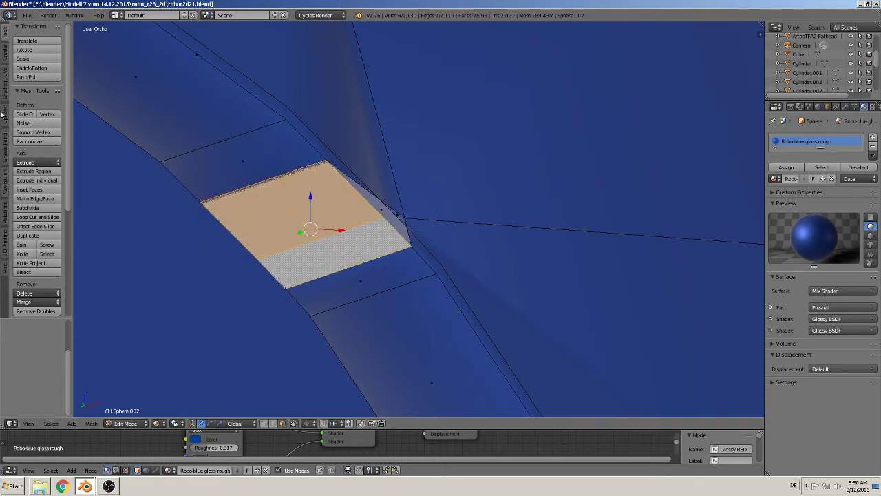
click(5, 79)
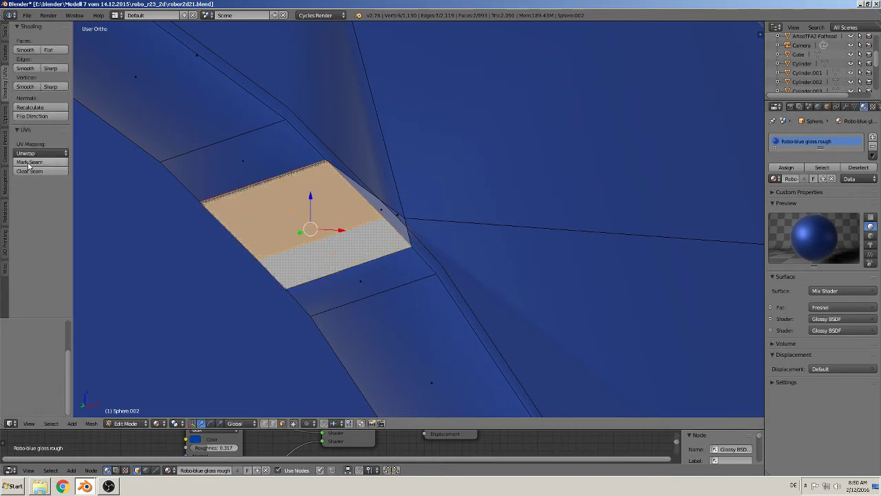
click(38, 117)
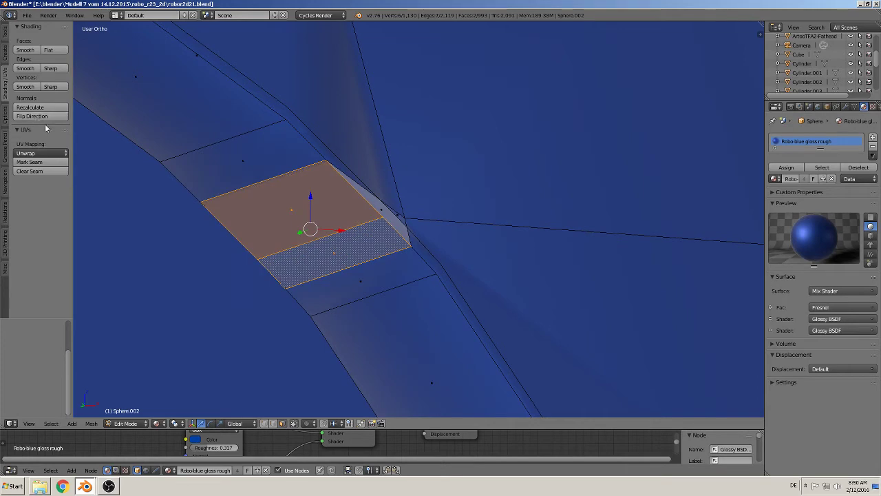
key(a)
mouse_move(366, 250)
middle_down()
mouse_move(389, 258)
mouse_move(346, 272)
mouse_move(362, 236)
mouse_move(396, 217)
middle_up()
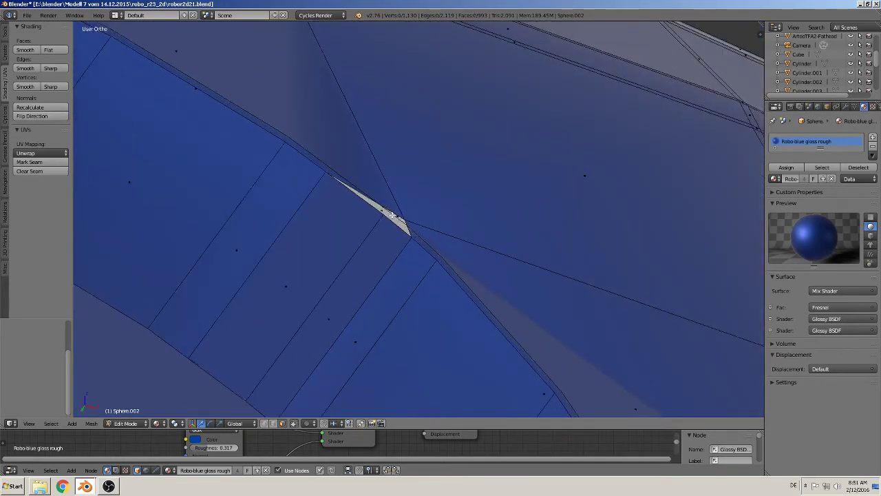
Step: Flip the normals of the two thin sliver faces near the arch corner
right_click(400, 219)
shift+right_click(401, 220)
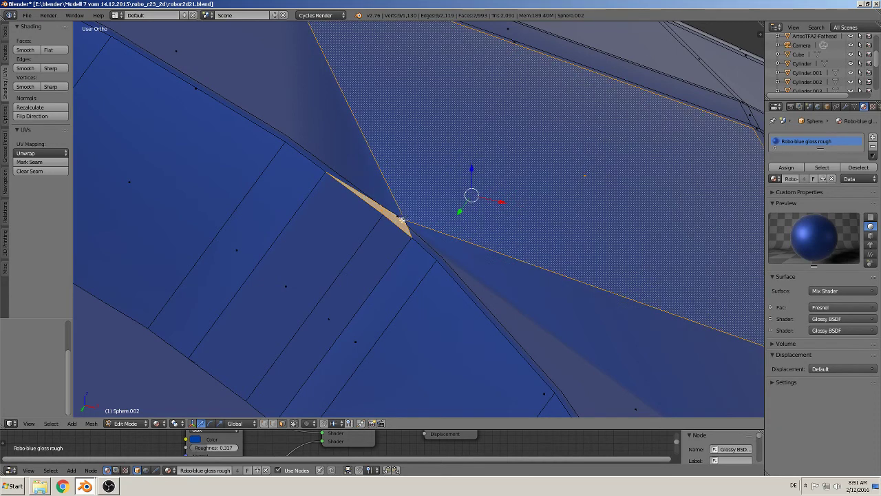
shift+right_click(399, 220)
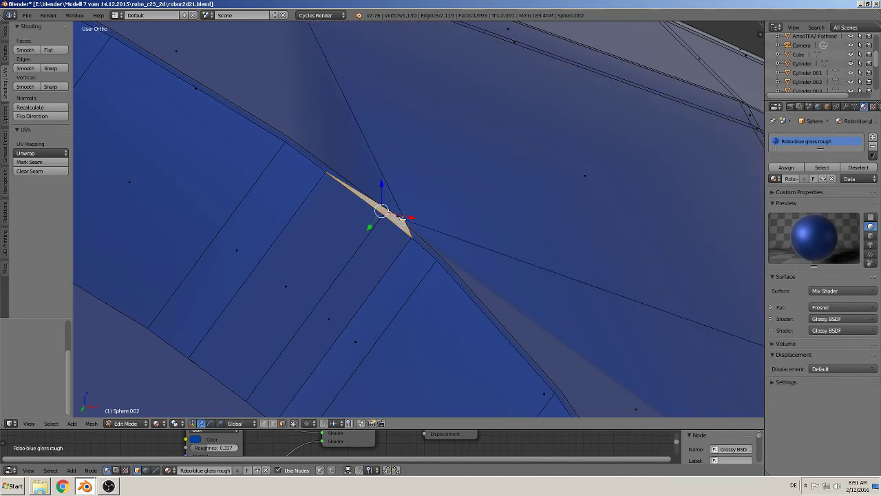
shift+right_click(401, 219)
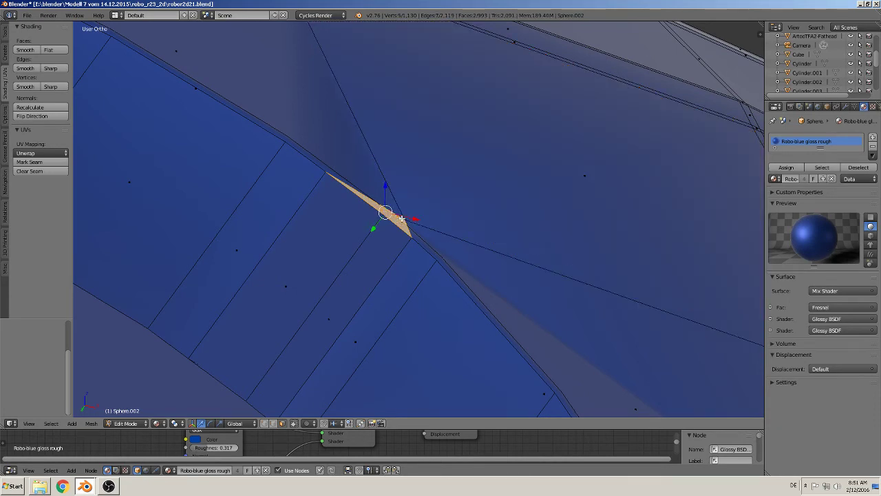
click(32, 117)
Step: Fill a new face between two edges along the grey strip at the opening
key(Tab)
mouse_move(391, 288)
middle_down()
mouse_move(431, 326)
mouse_move(383, 183)
middle_up()
scroll(403, 238, up, 2)
key(Tab)
scroll(404, 239, up, 2)
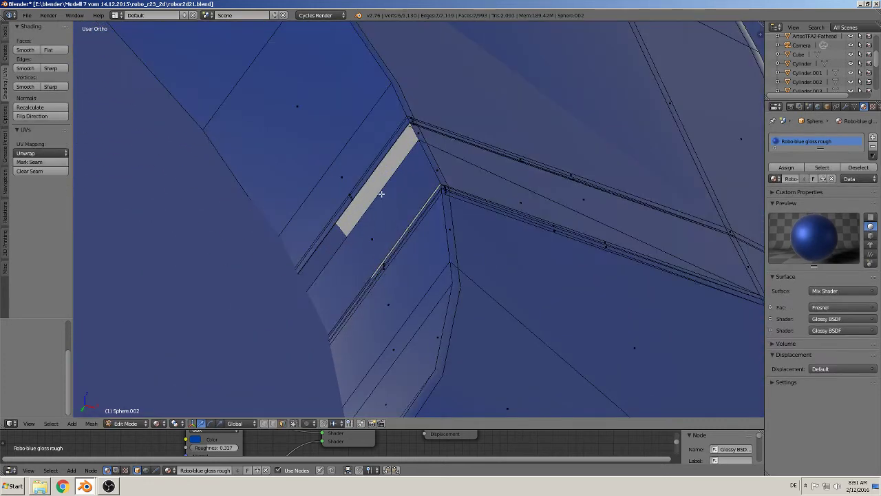
right_click(382, 193)
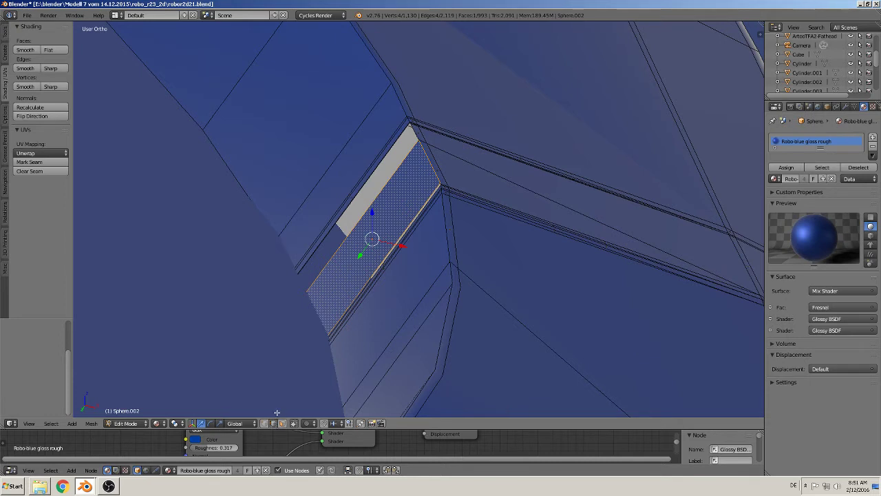
right_click(375, 191)
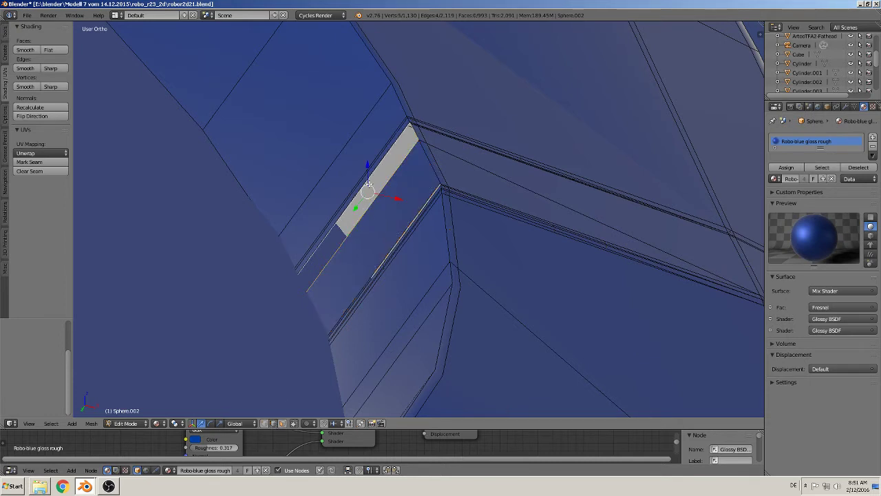
right_click(369, 198)
mouse_move(408, 239)
middle_down()
mouse_move(399, 295)
mouse_move(407, 298)
middle_up()
right_click(398, 280)
shift+right_click(391, 271)
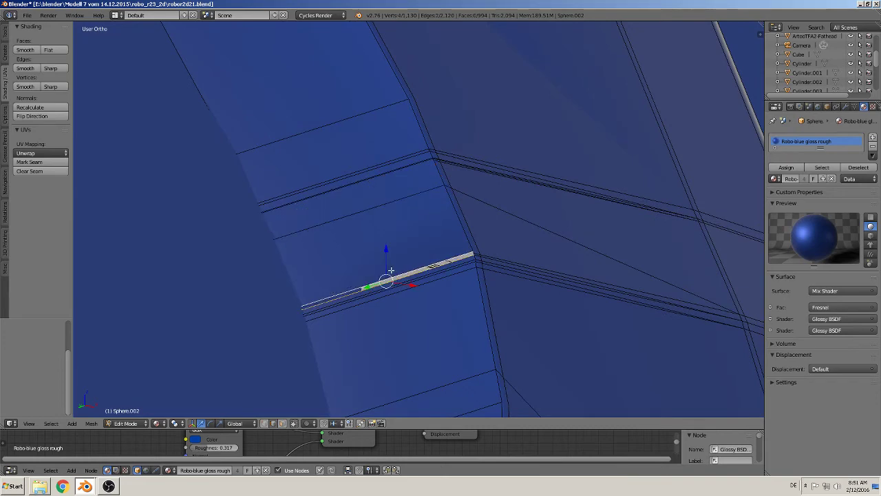
key(f)
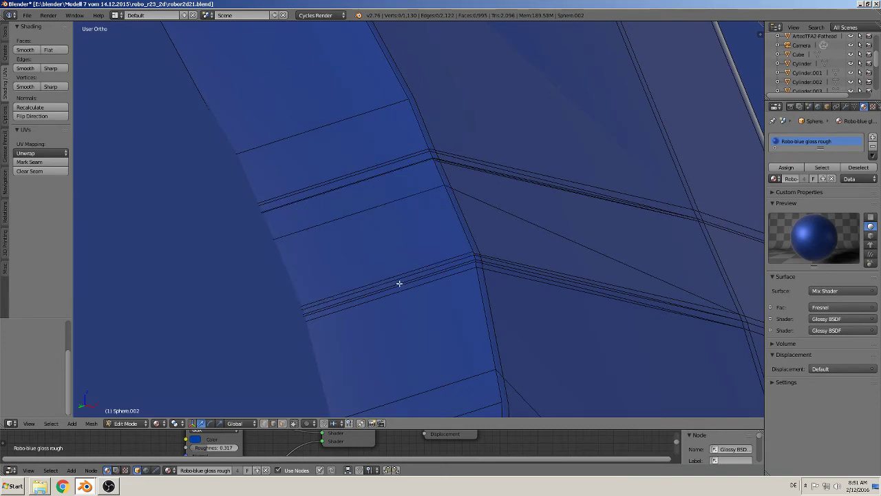
Step: Select the entire dome mesh and recalculate all normals to face outward
mouse_move(403, 281)
middle_down()
mouse_move(413, 301)
mouse_move(400, 309)
mouse_move(423, 346)
mouse_move(385, 326)
mouse_move(399, 291)
mouse_move(309, 309)
mouse_move(274, 289)
mouse_move(549, 220)
middle_up()
key(Tab)
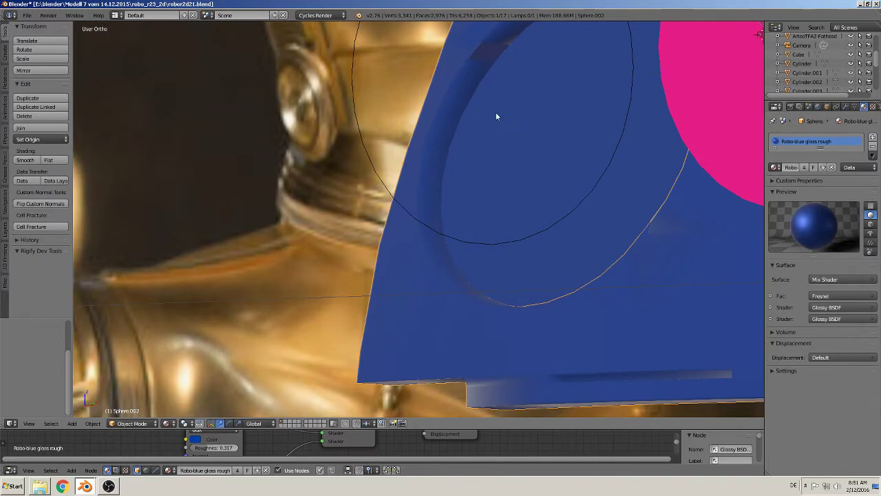
key(Tab)
mouse_move(476, 99)
middle_down()
mouse_move(464, 135)
mouse_move(363, 235)
middle_up()
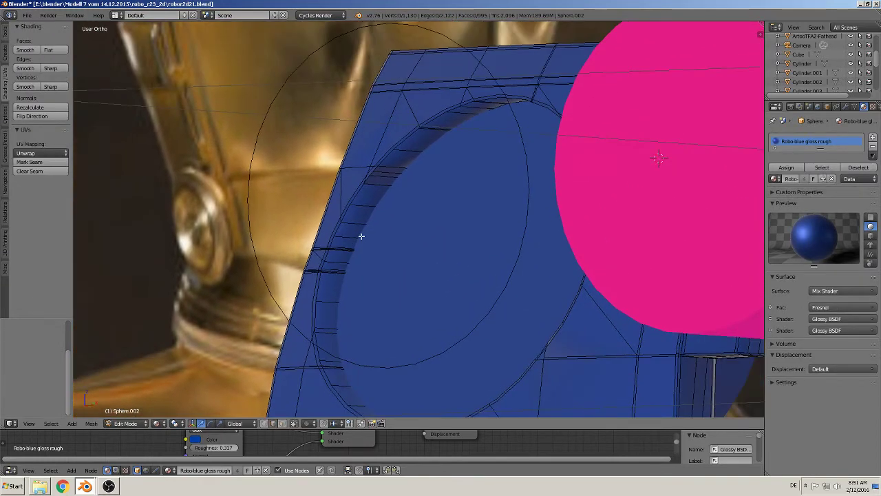
key(a)
click(41, 108)
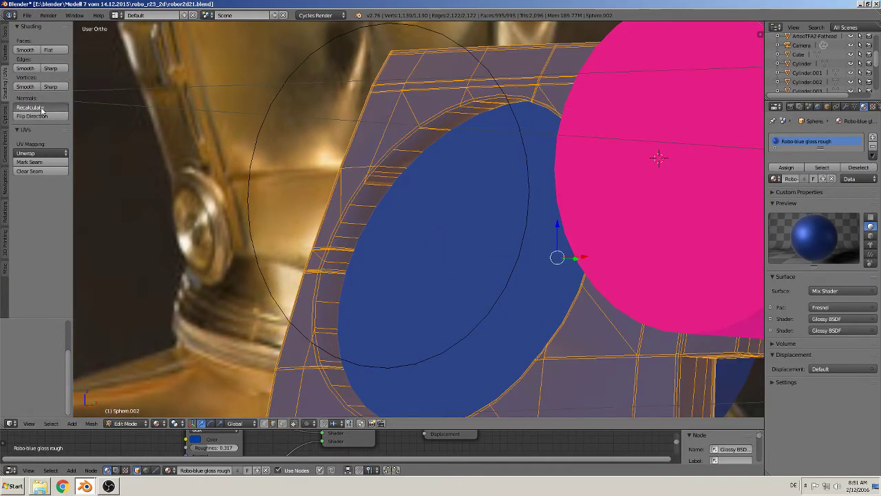
Step: Orbit toward the circular opening and re-enter Edit Mode with nothing selected
key(Tab)
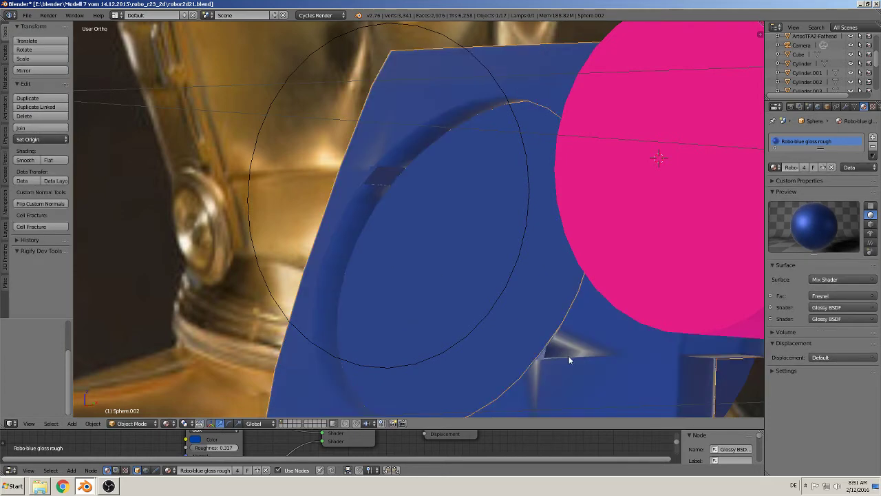
mouse_move(569, 356)
middle_down()
mouse_move(662, 369)
mouse_move(594, 335)
mouse_move(507, 321)
mouse_move(453, 329)
middle_up()
key(Tab)
key(a)
key(a)
Step: Add a first Ctrl+R edge loop across the opening's inner wall, slid toward the rim
middle_drag(422, 260, 412, 242)
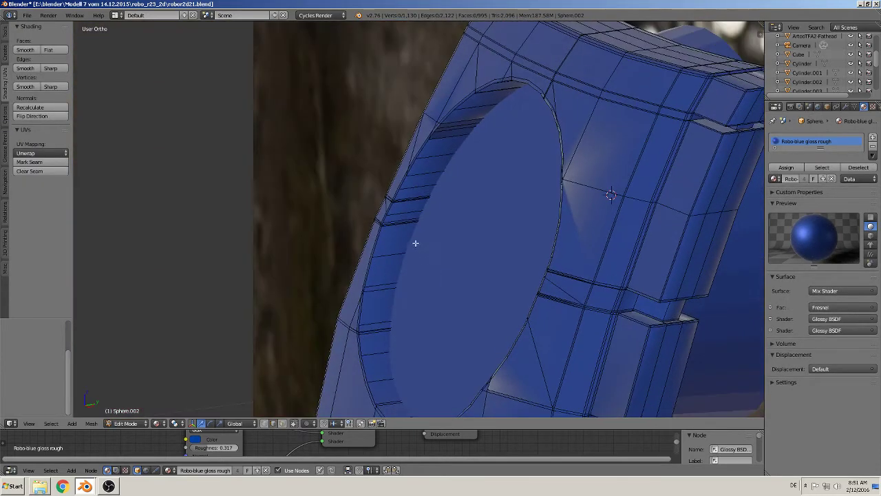
scroll(413, 242, up, 3)
key(ctrl+r)
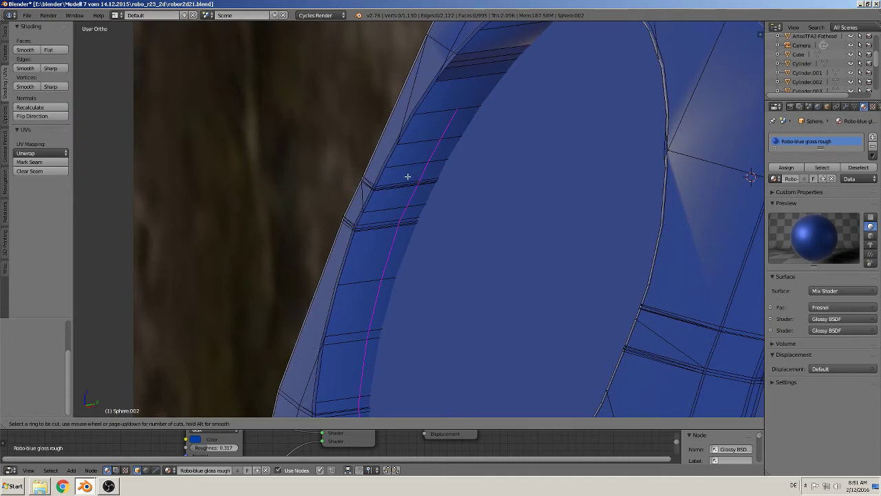
right_click(459, 112)
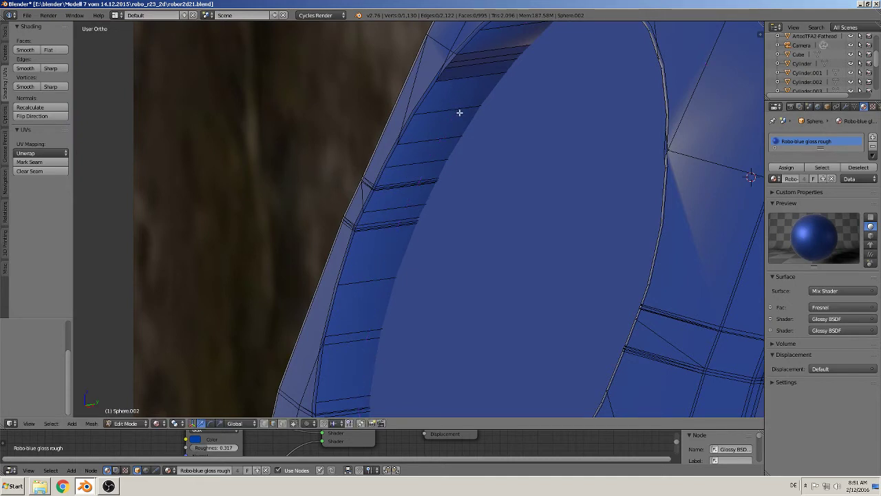
scroll(461, 189, down, 2)
mouse_move(463, 189)
middle_down()
mouse_move(493, 211)
mouse_move(486, 231)
mouse_move(493, 236)
mouse_move(505, 228)
mouse_move(485, 207)
mouse_move(502, 207)
mouse_move(511, 191)
mouse_move(543, 211)
mouse_move(621, 198)
mouse_move(621, 182)
middle_up()
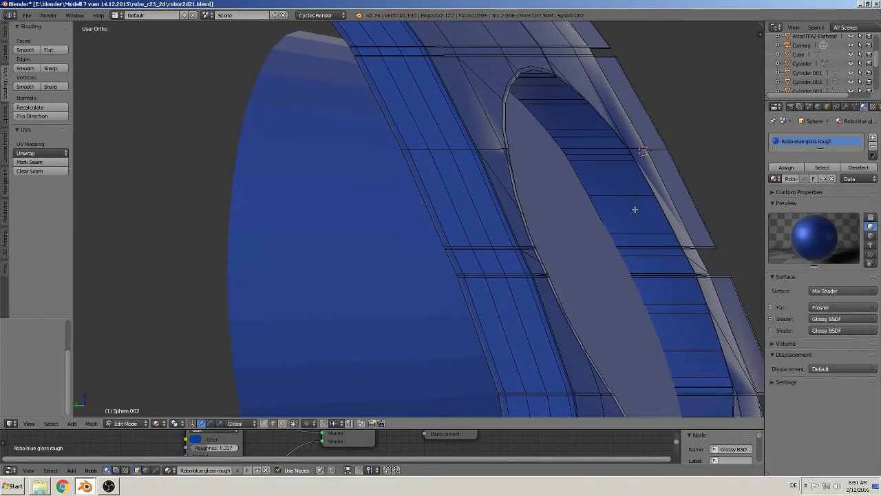
key(ctrl+r)
click(635, 208)
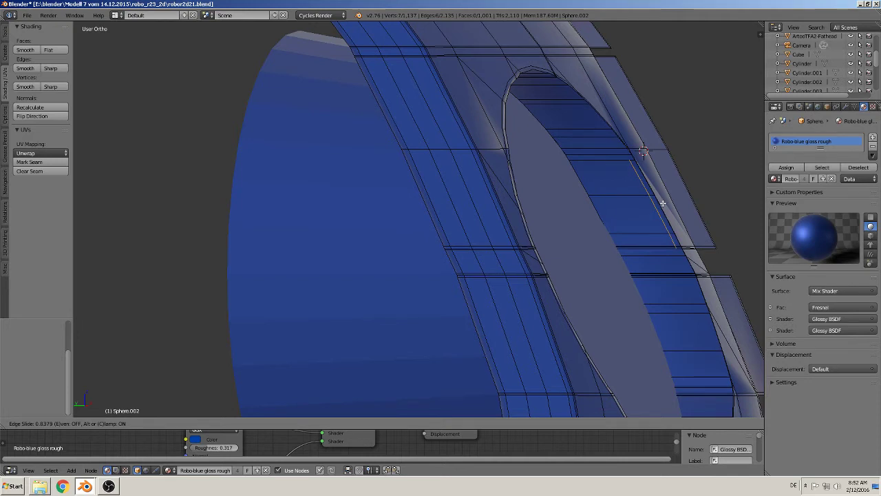
click(665, 202)
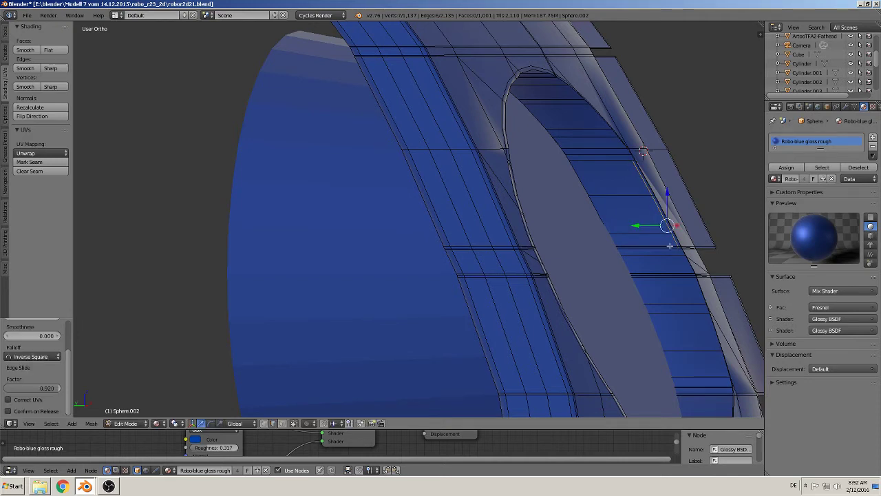
Step: Add two more edge loops on the inner wall, including the ring's lower section
mouse_move(633, 227)
middle_down()
mouse_move(521, 187)
mouse_move(510, 221)
middle_up()
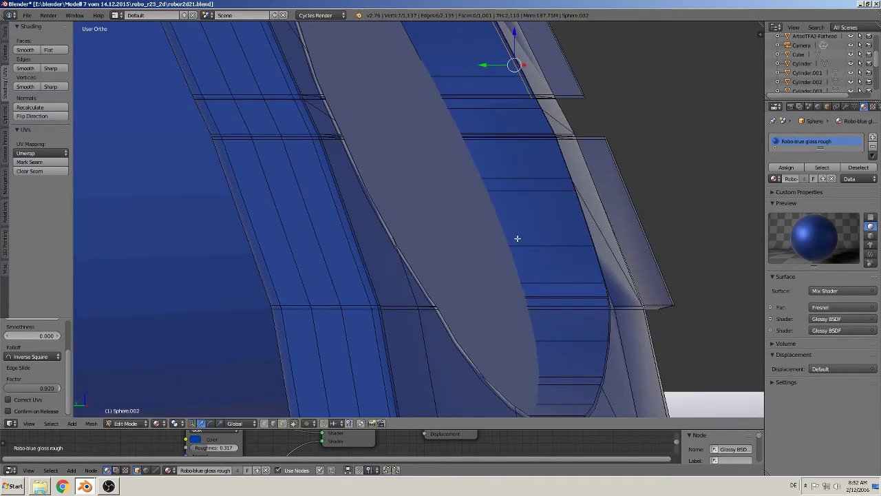
key(ctrl+r)
click(520, 238)
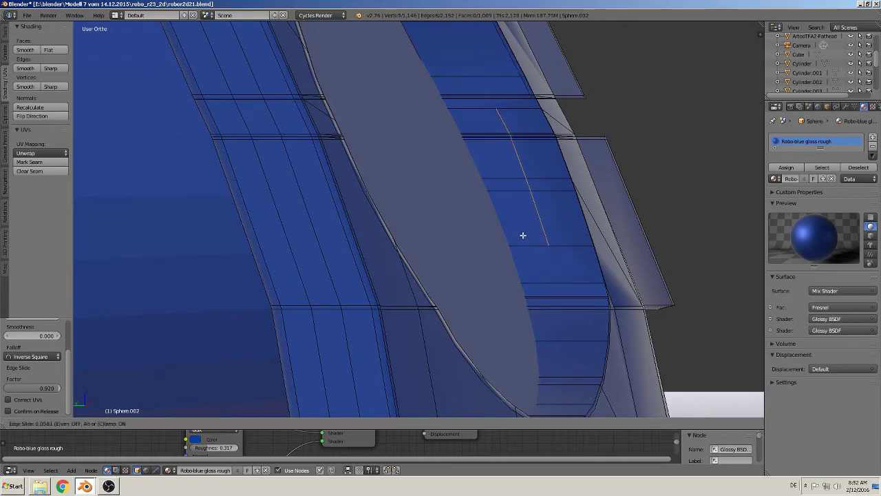
click(561, 226)
mouse_move(571, 307)
middle_down()
mouse_move(521, 172)
mouse_move(523, 203)
middle_up()
key(ctrl+r)
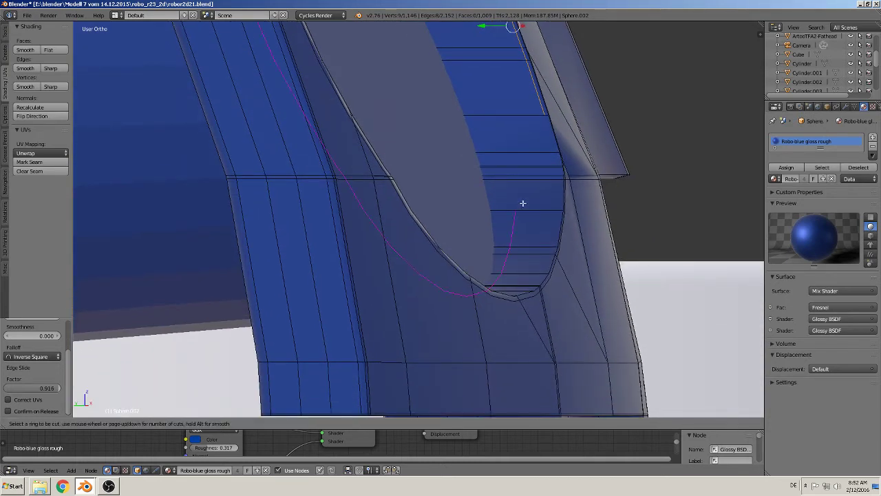
click(523, 203)
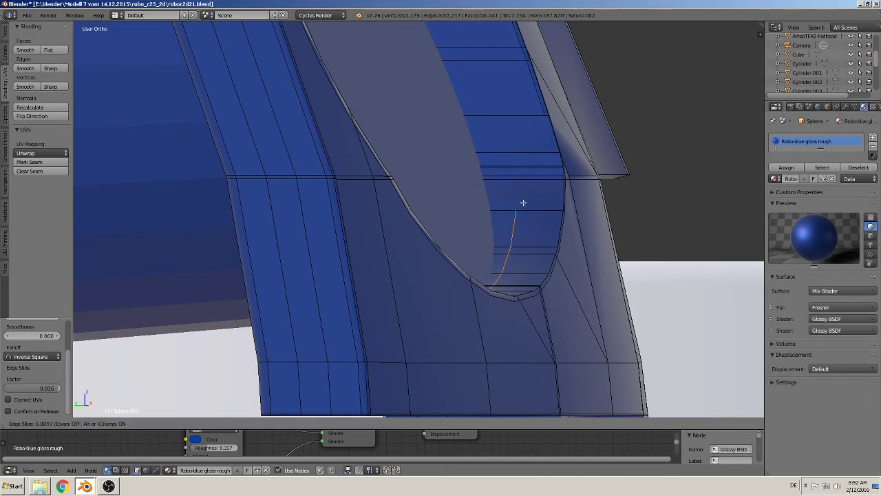
click(561, 220)
Step: Add another edge loop along the ring's upper strip, slid near the edge
scroll(516, 234, up, 3)
scroll(454, 244, up, 2)
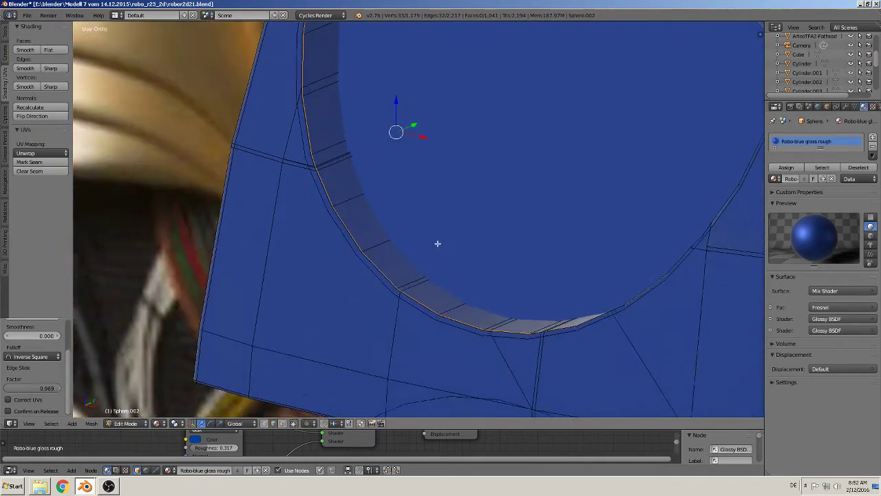
mouse_move(437, 243)
middle_down()
mouse_move(407, 167)
mouse_move(498, 360)
mouse_move(480, 210)
mouse_move(446, 284)
mouse_move(448, 252)
mouse_move(482, 298)
mouse_move(453, 254)
middle_up()
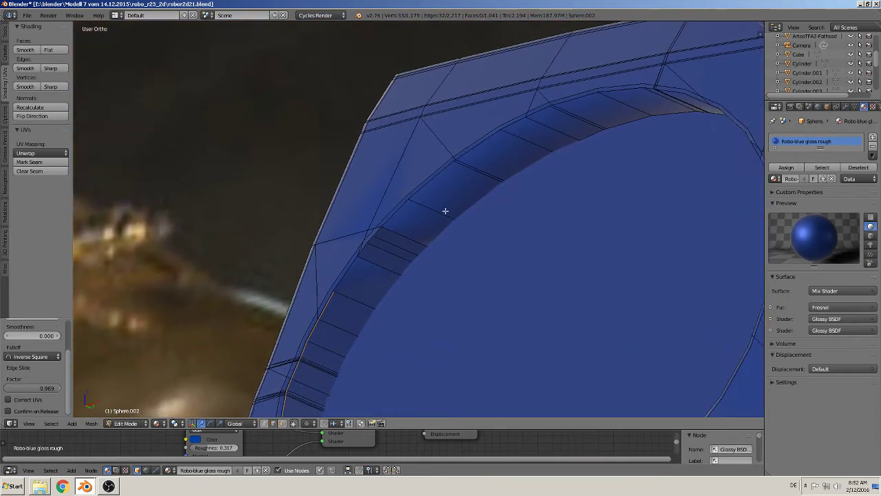
key(ctrl+r)
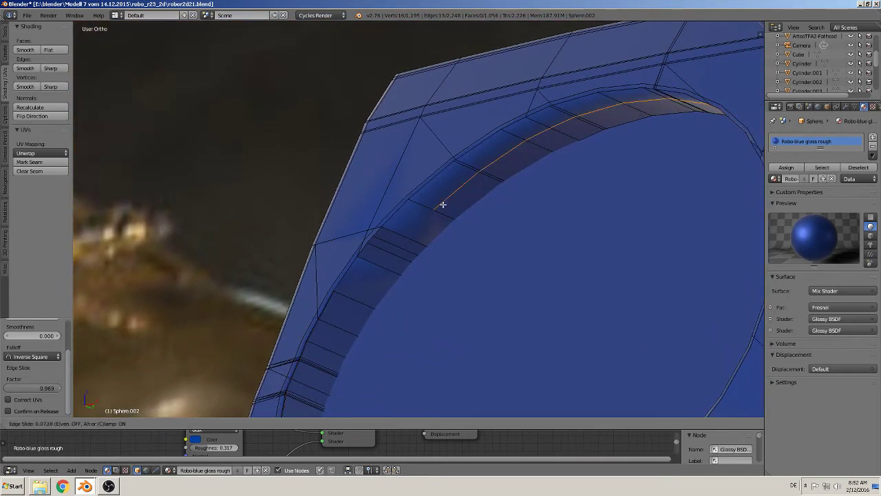
click(441, 200)
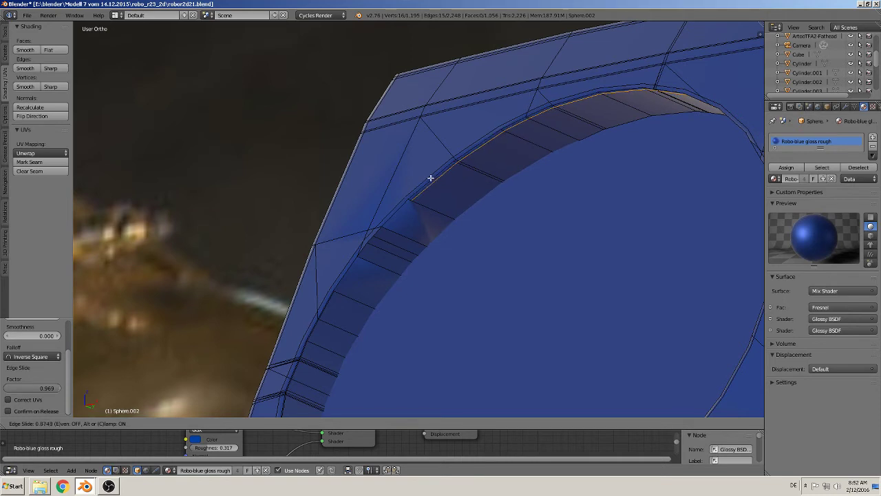
click(429, 180)
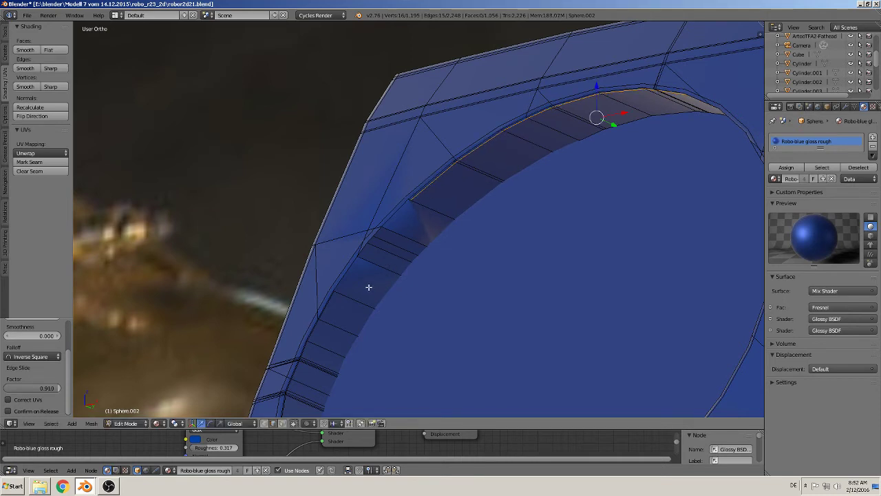
Step: Insert a two-cut loop cut across the ring strip, then start a knife cut
key(ctrl+r)
scroll(392, 252, up, 1)
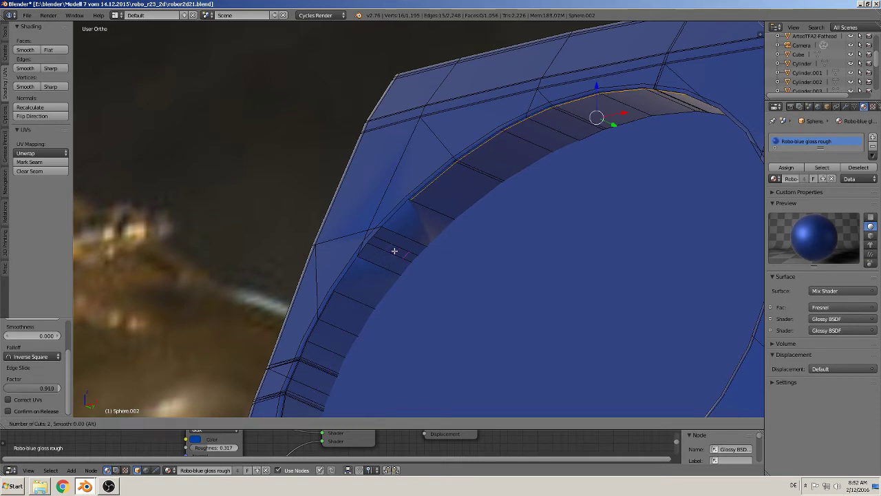
click(394, 252)
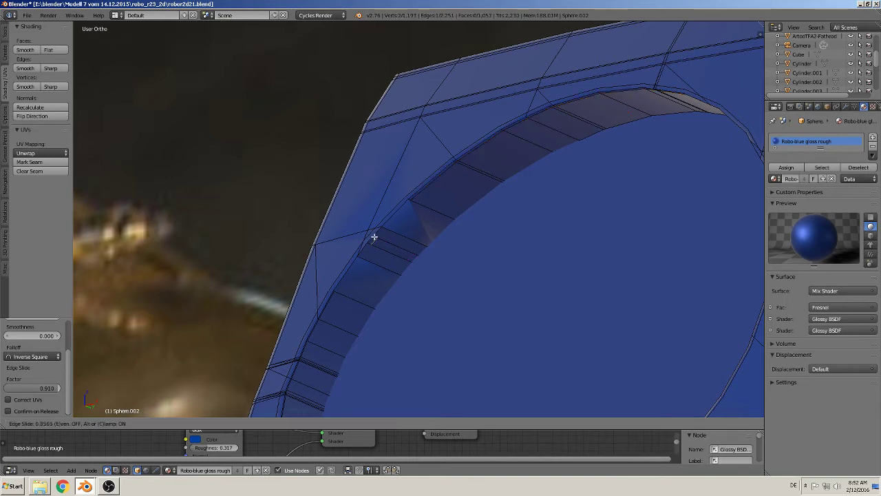
click(372, 235)
scroll(413, 285, up, 4)
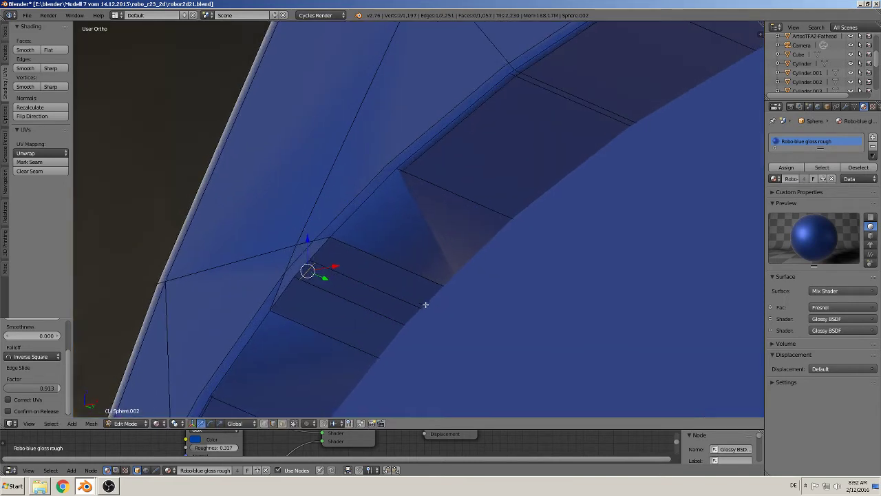
scroll(425, 305, up, 2)
middle_drag(462, 277, 346, 272)
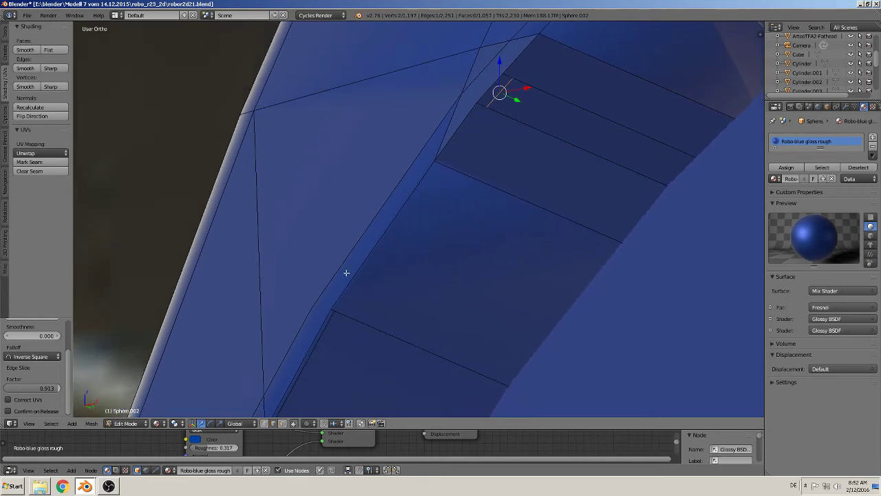
click(6, 34)
click(30, 254)
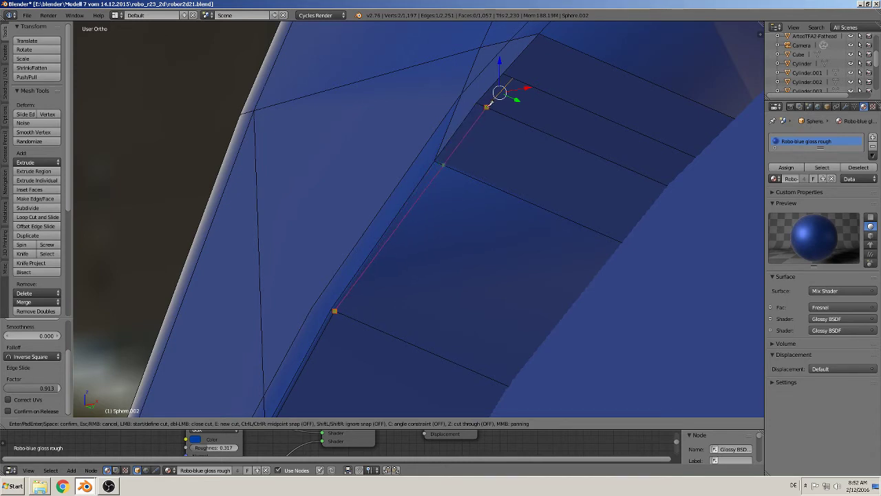
Step: Commit the first knife cut and add a second one anchored at the corner vertex
key(Return)
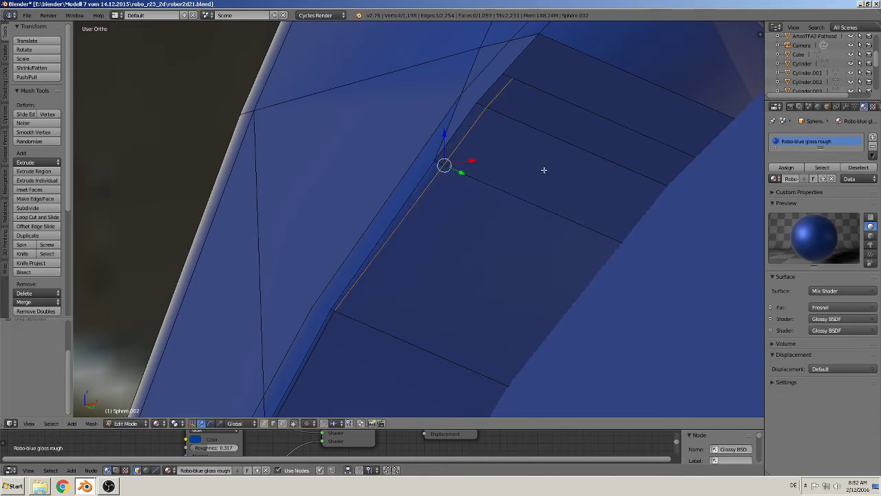
shift+middle_drag(544, 170, 319, 368)
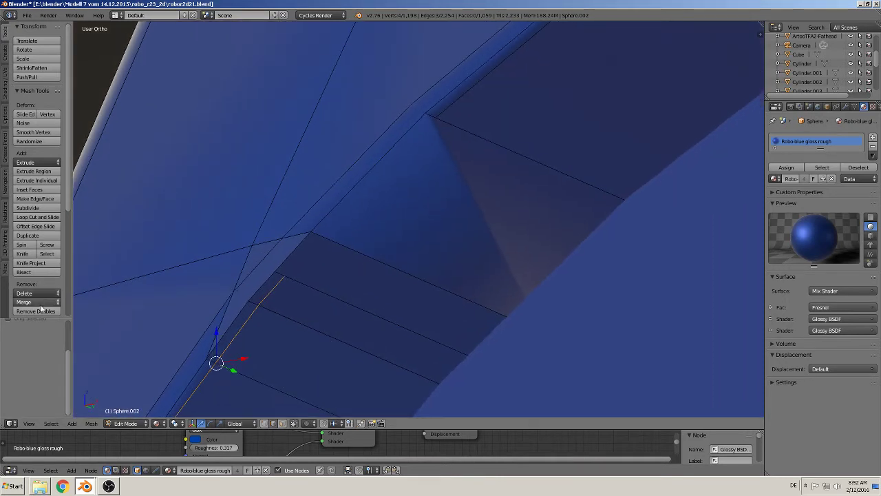
click(22, 253)
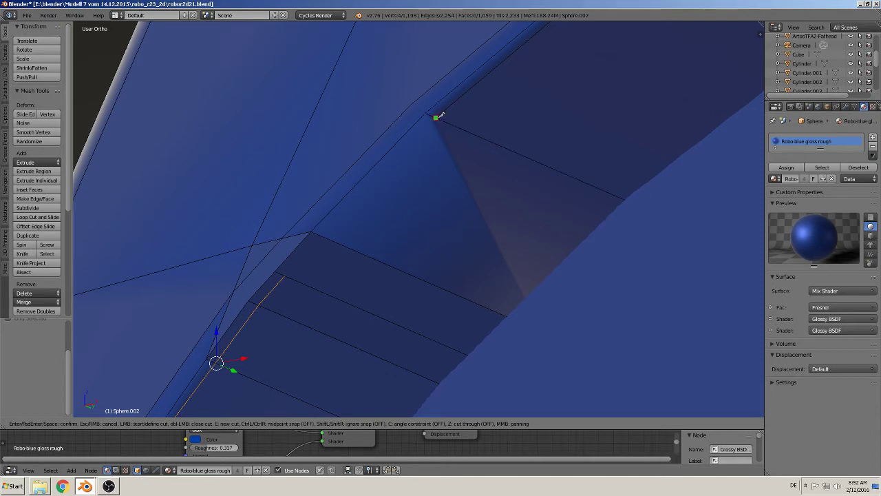
click(436, 120)
scroll(285, 275, down, 2)
key(Return)
Step: Add another knife cut at the corner of the ring's arch
mouse_move(286, 275)
middle_down()
mouse_move(382, 249)
mouse_move(416, 257)
mouse_move(498, 222)
mouse_move(441, 242)
mouse_move(448, 245)
middle_up()
middle_drag(558, 266, 172, 216)
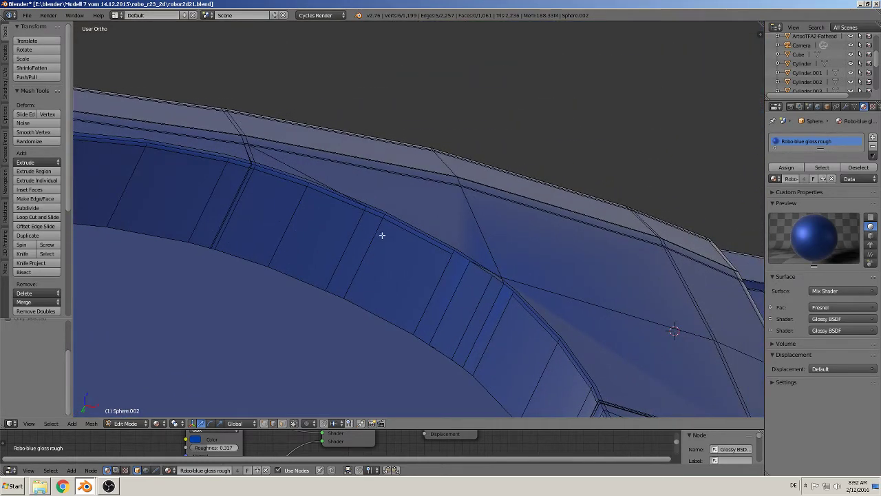
scroll(460, 254, up, 2)
scroll(513, 303, up, 1)
mouse_move(514, 303)
shift+middle_down()
mouse_move(369, 179)
mouse_move(228, 144)
shift+middle_up()
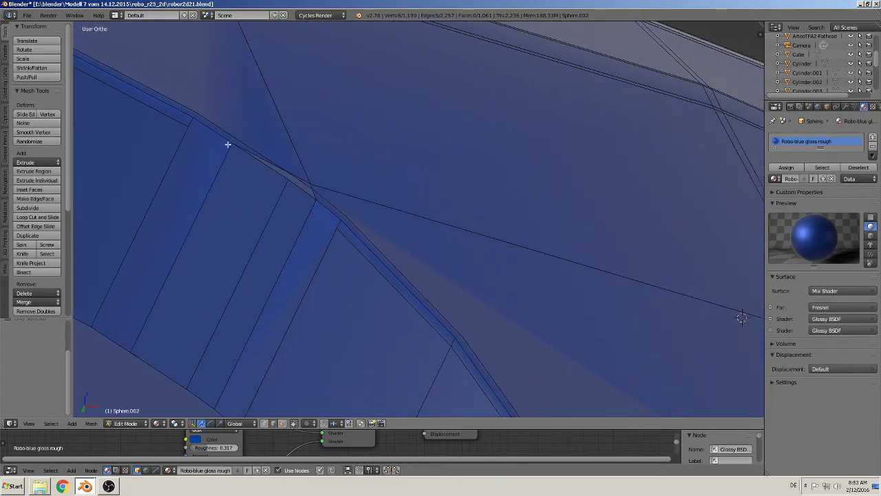
click(24, 259)
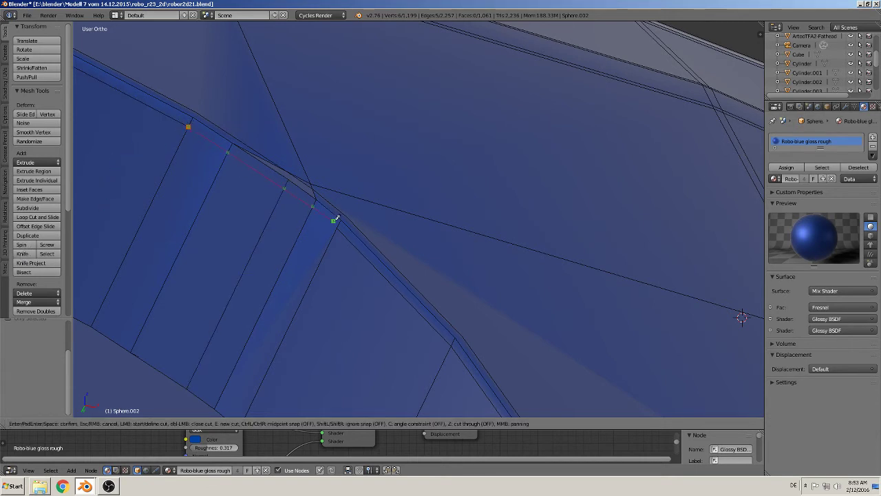
key(Return)
scroll(336, 234, down, 3)
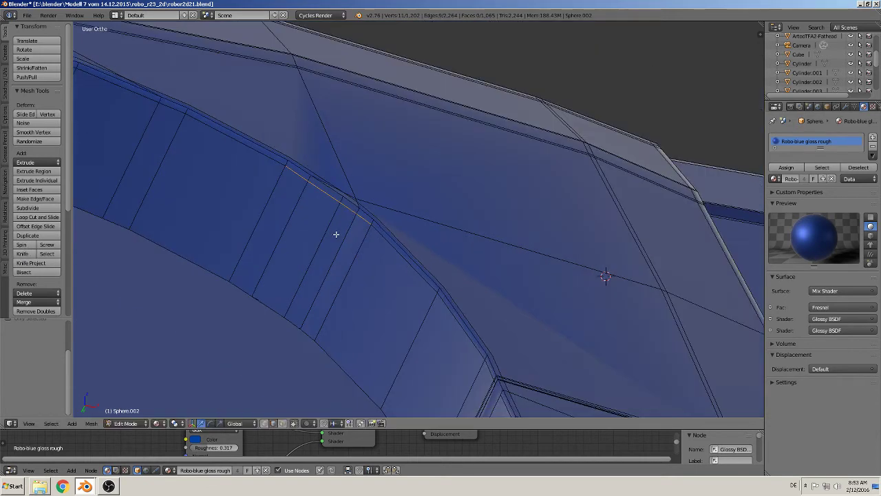
Step: Select the strip's corner vertex and two edges, fill a face across the gap, then deselect
right_click(360, 204)
mouse_move(358, 205)
middle_down()
mouse_move(362, 250)
mouse_move(374, 229)
mouse_move(365, 228)
mouse_move(349, 265)
mouse_move(340, 258)
middle_up()
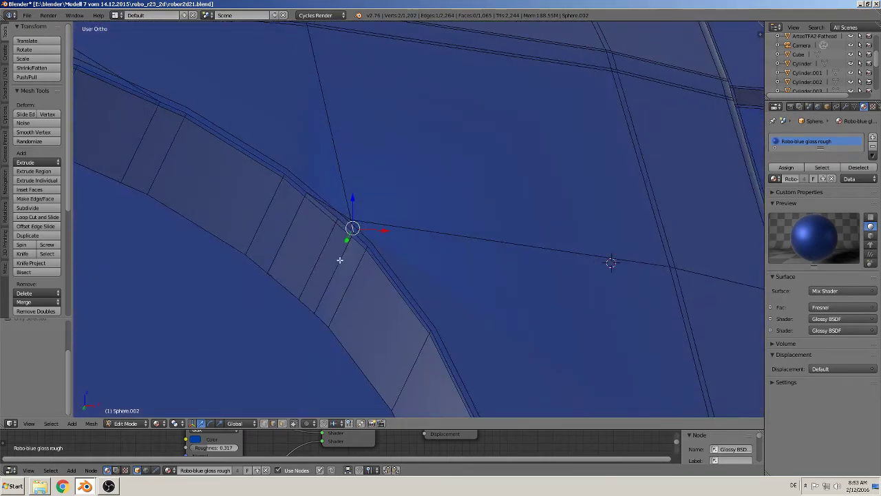
scroll(316, 245, up, 2)
scroll(316, 245, up, 1)
shift+right_click(207, 239)
shift+right_click(173, 218)
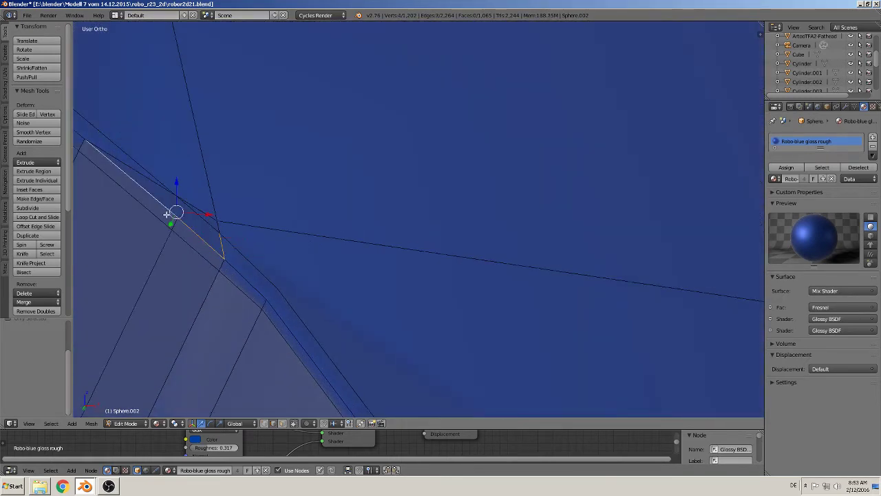
key(f)
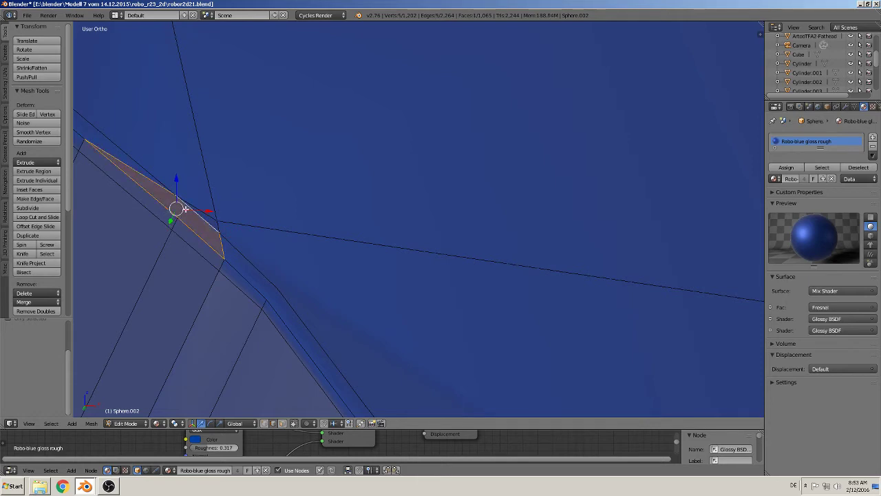
key(a)
Step: Knife-cut one more edge into the ring mesh
scroll(238, 234, down, 3)
scroll(392, 315, down, 3)
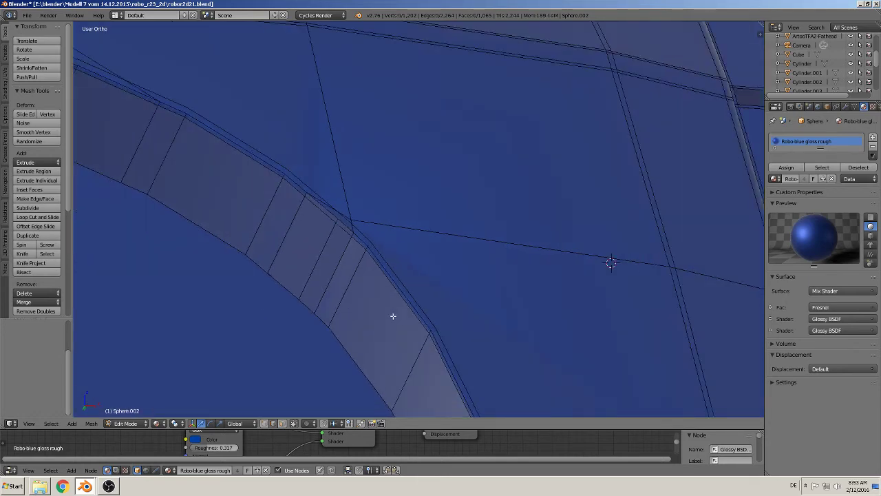
scroll(435, 331, down, 2)
scroll(435, 331, down, 2)
scroll(459, 349, down, 1)
middle_drag(454, 365, 487, 319)
scroll(492, 322, up, 2)
scroll(482, 303, up, 1)
scroll(403, 222, up, 1)
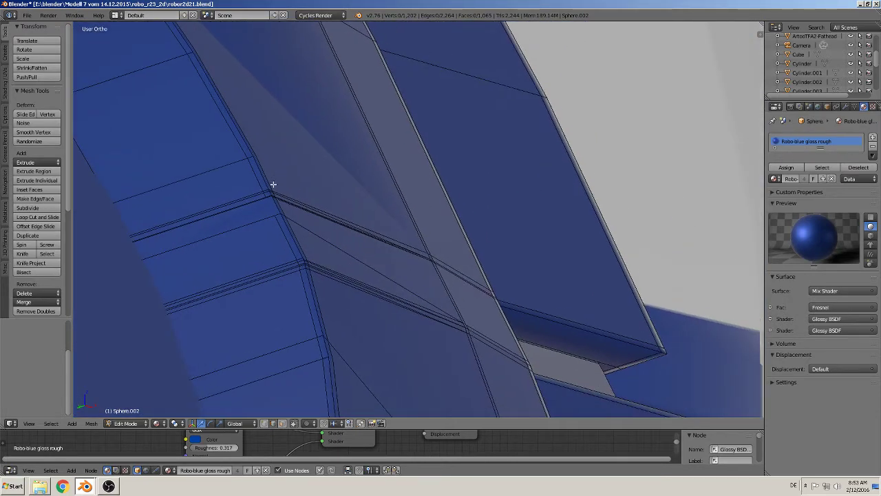
scroll(270, 186, up, 1)
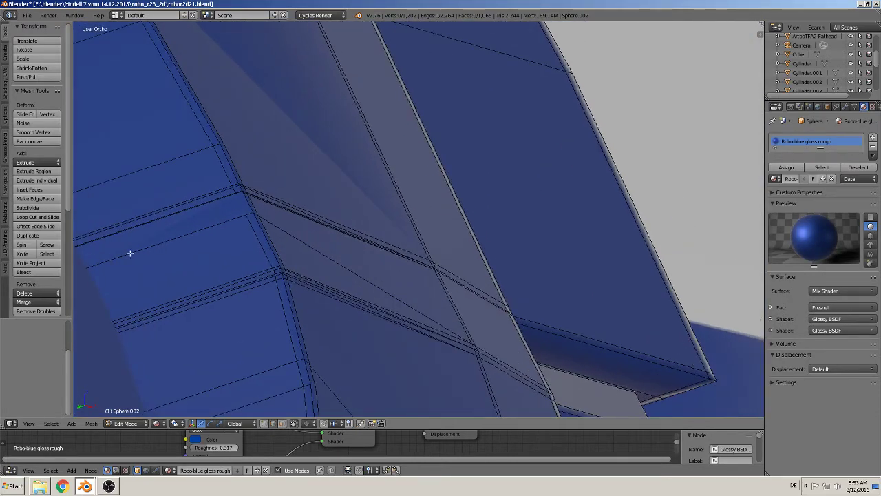
click(22, 253)
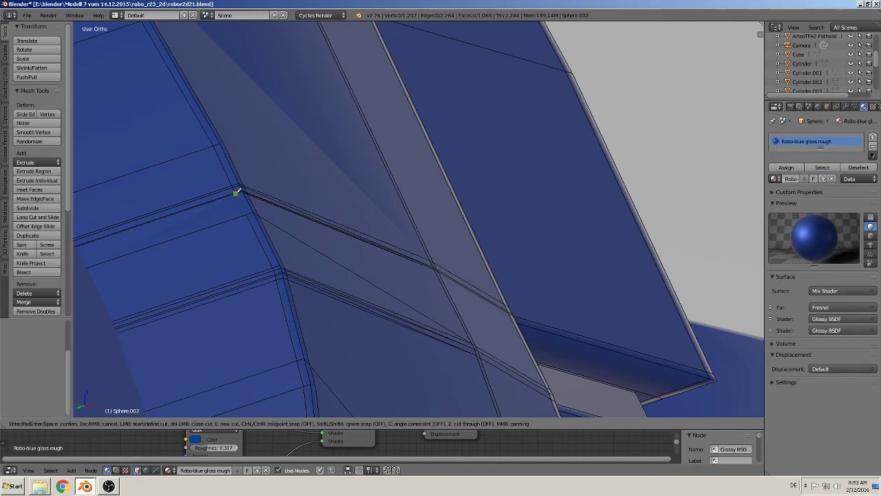
key(Return)
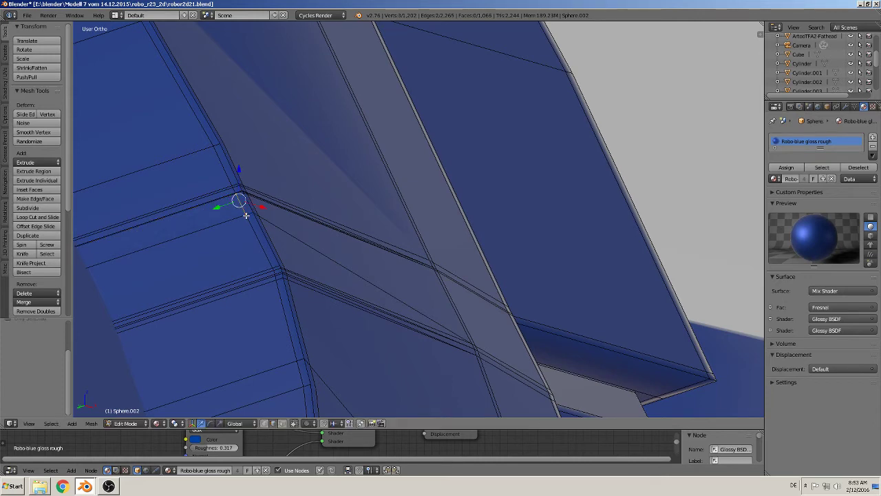
Step: Add an edge loop across the ring with Ctrl+R, slid close to the edge
mouse_move(252, 235)
middle_down()
mouse_move(397, 338)
mouse_move(360, 207)
middle_up()
scroll(366, 234, up, 1)
scroll(365, 230, up, 1)
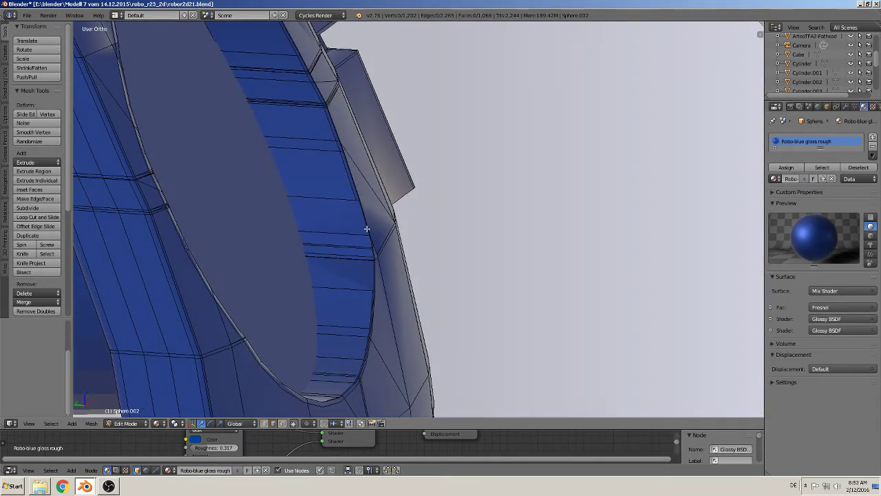
scroll(371, 256, up, 1)
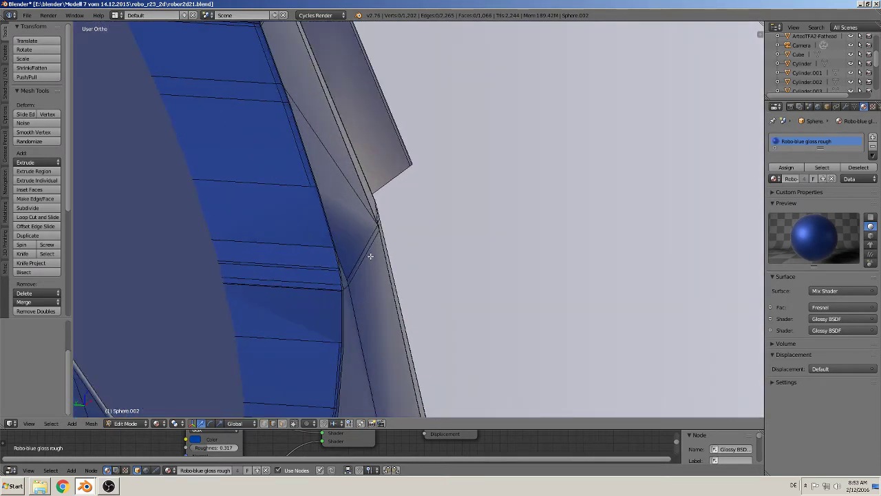
key(ctrl+r)
click(315, 272)
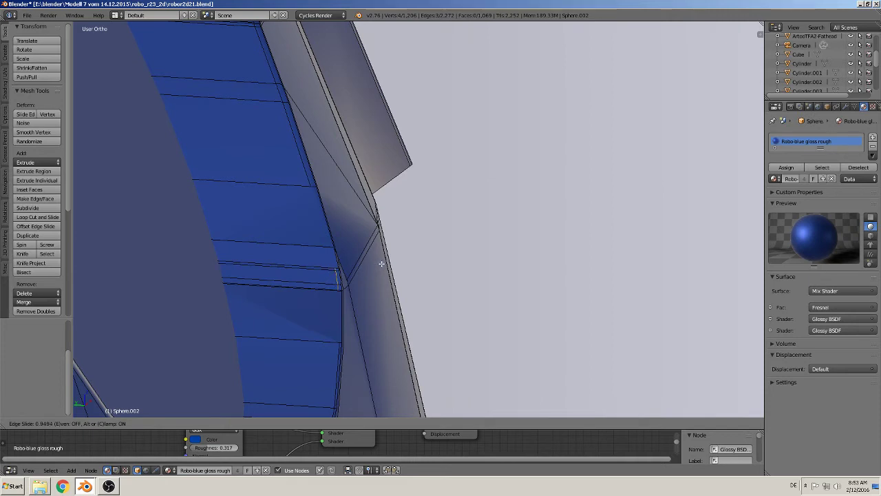
click(381, 264)
scroll(378, 249, up, 1)
middle_drag(356, 255, 320, 196)
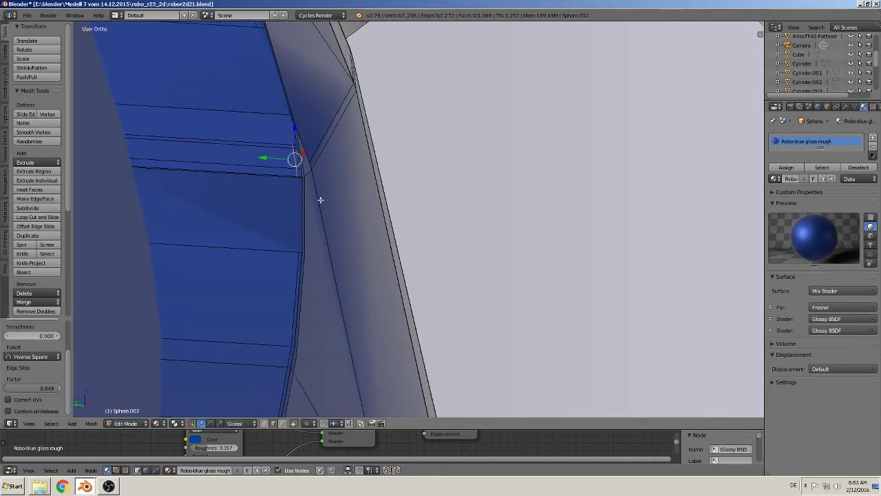
scroll(321, 197, up, 1)
Step: Knife-cut a new edge starting from the mesh vertex
click(23, 253)
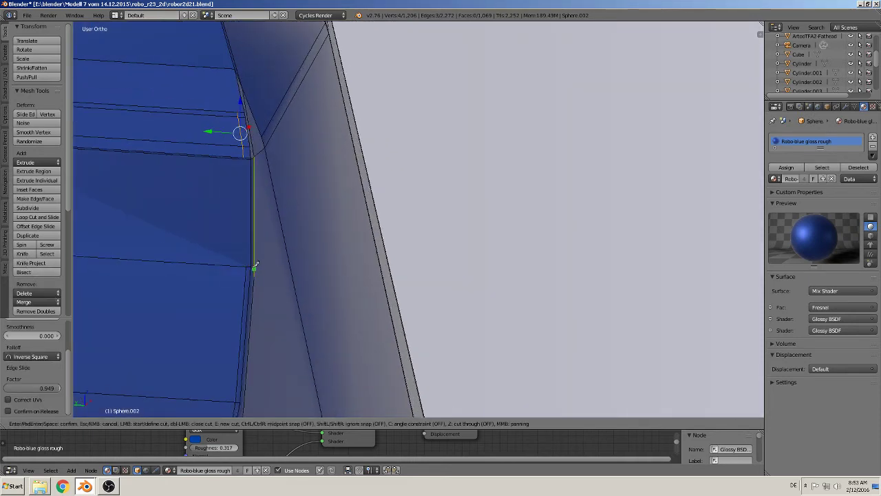
click(247, 266)
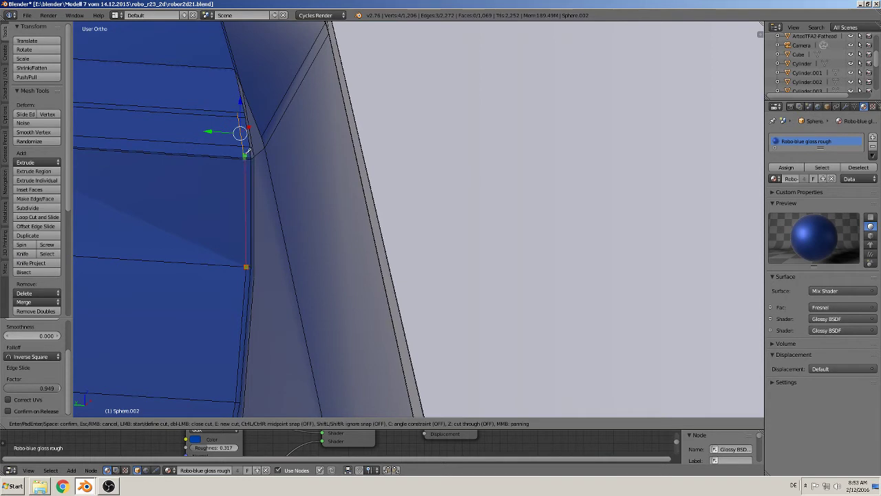
click(246, 152)
key(Return)
shift+middle_drag(258, 144, 336, 213)
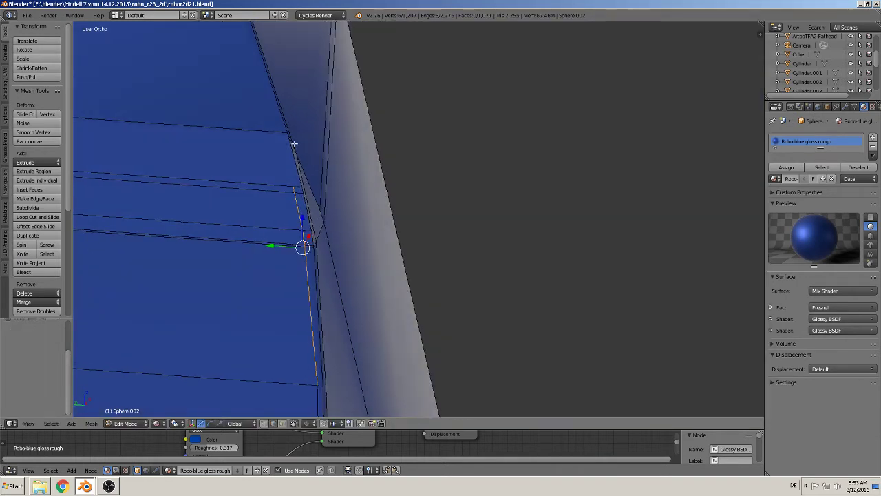
middle_drag(302, 180, 339, 220)
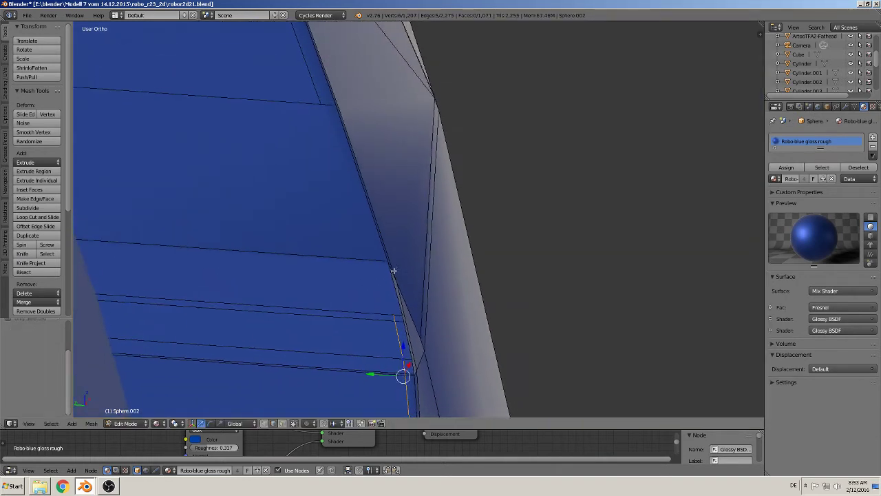
Step: Make a final knife cut along the mesh edge and return to Object Mode
click(23, 254)
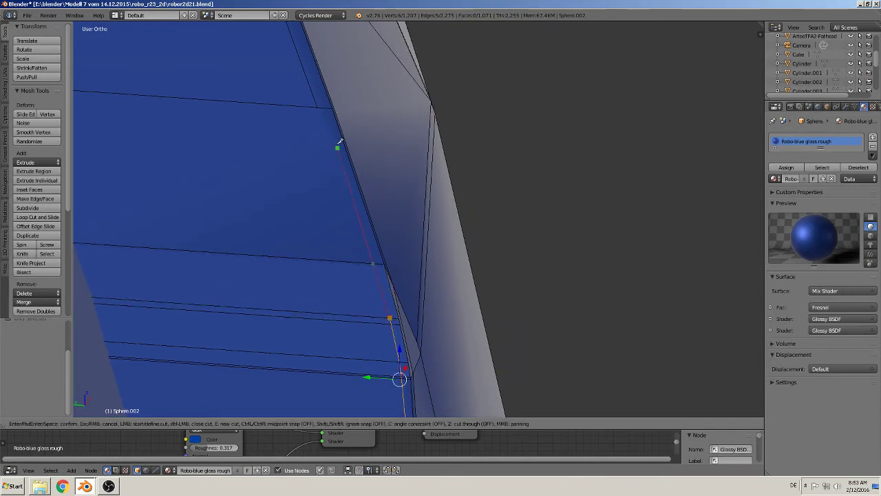
click(318, 107)
key(Return)
mouse_move(318, 107)
middle_down()
mouse_move(344, 142)
mouse_move(466, 207)
mouse_move(444, 240)
mouse_move(337, 238)
mouse_move(328, 213)
mouse_move(345, 190)
mouse_move(393, 190)
mouse_move(404, 212)
mouse_move(375, 221)
mouse_move(345, 206)
middle_up()
key(Tab)
Step: Toggle editing on the blue disc Cylinder.001, then select the dome ring object Sphere.002
right_click(334, 193)
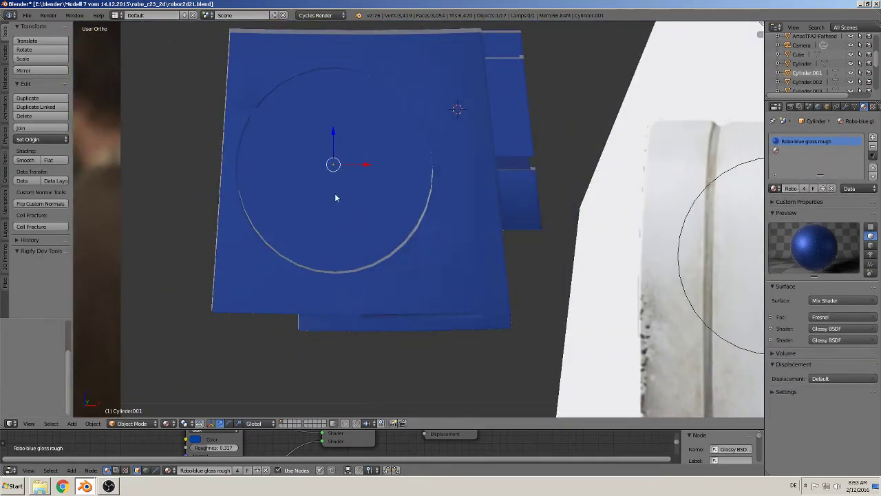
key(Tab)
key(Tab)
scroll(316, 163, up, 5)
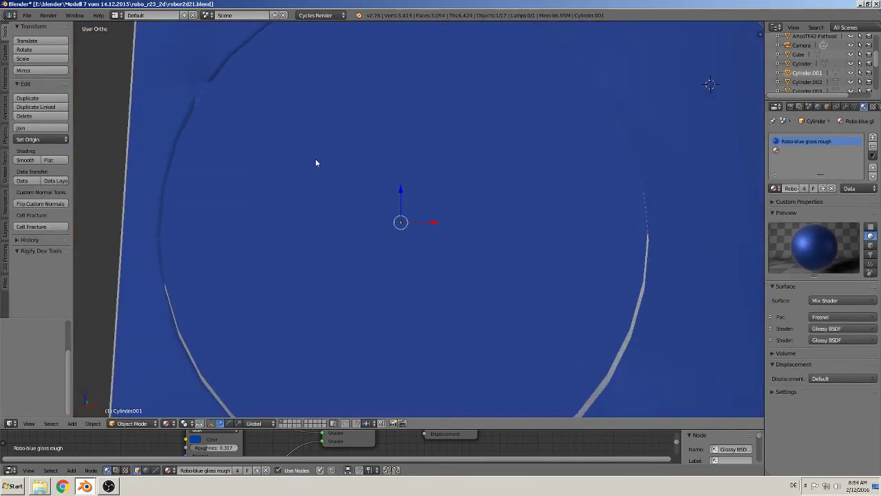
key(Tab)
shift+middle_drag(226, 120, 281, 152)
scroll(280, 152, up, 3)
key(Tab)
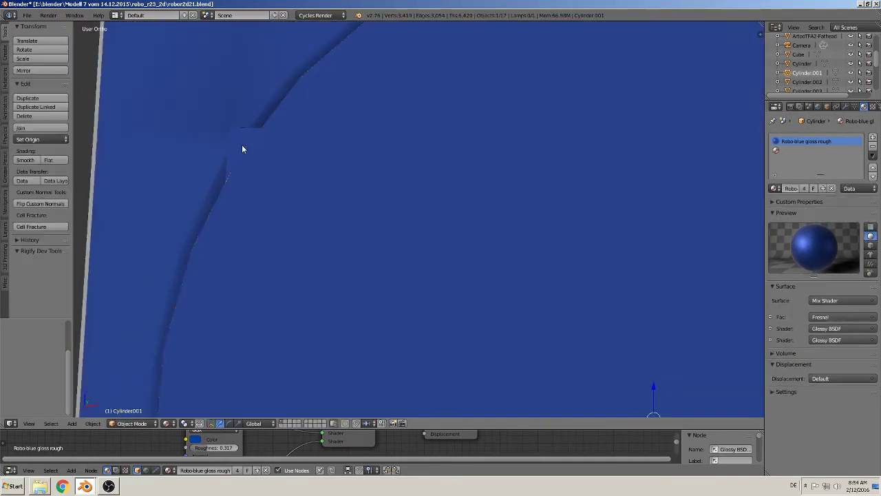
right_click(242, 145)
key(Tab)
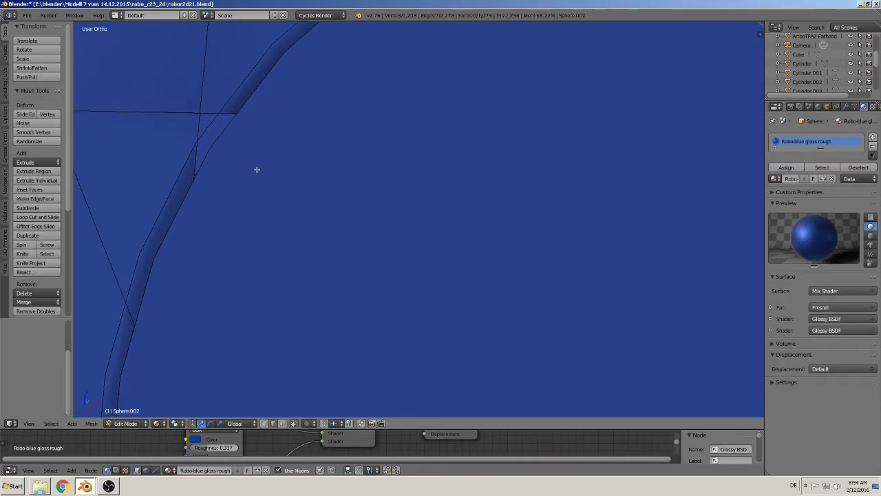
Step: Reposition the band's corner vertex with several grab moves, undoing the last one
middle_drag(252, 149, 457, 206)
mouse_move(598, 222)
shift+middle_down()
mouse_move(663, 246)
mouse_move(345, 252)
shift+middle_up()
scroll(345, 252, up, 2)
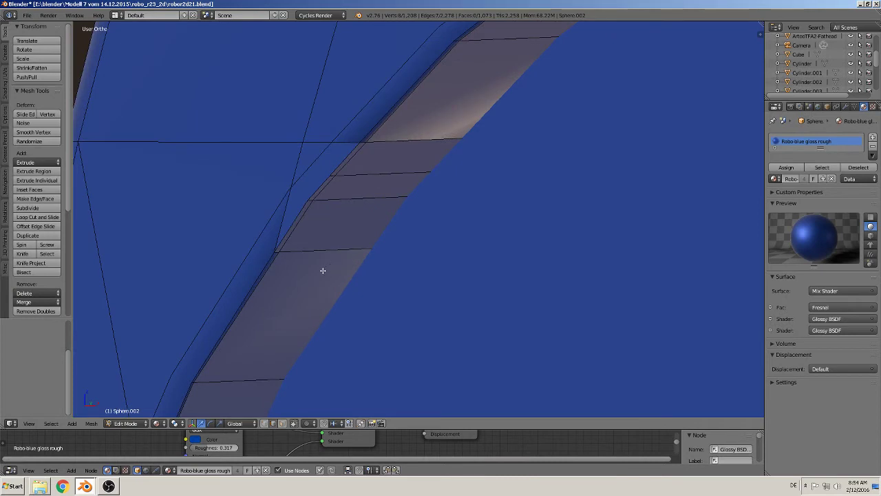
shift+click(273, 423)
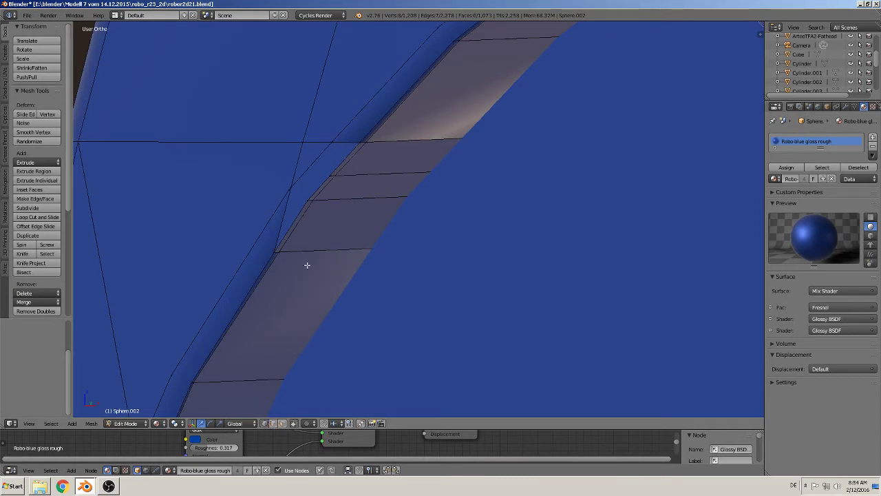
right_click(294, 187)
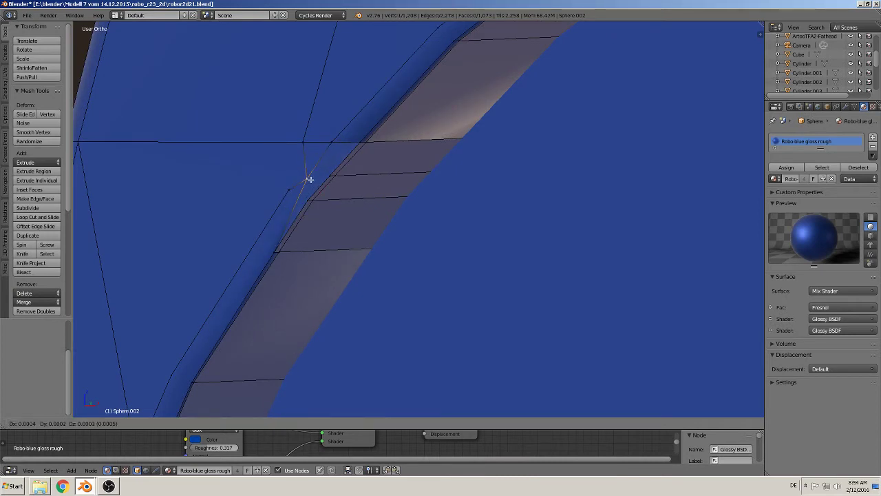
key(g)
click(331, 142)
key(g)
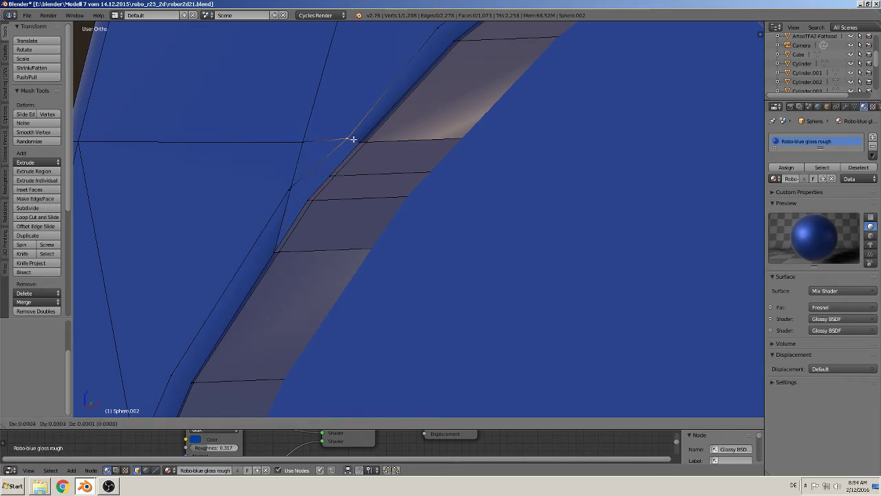
click(304, 141)
key(g)
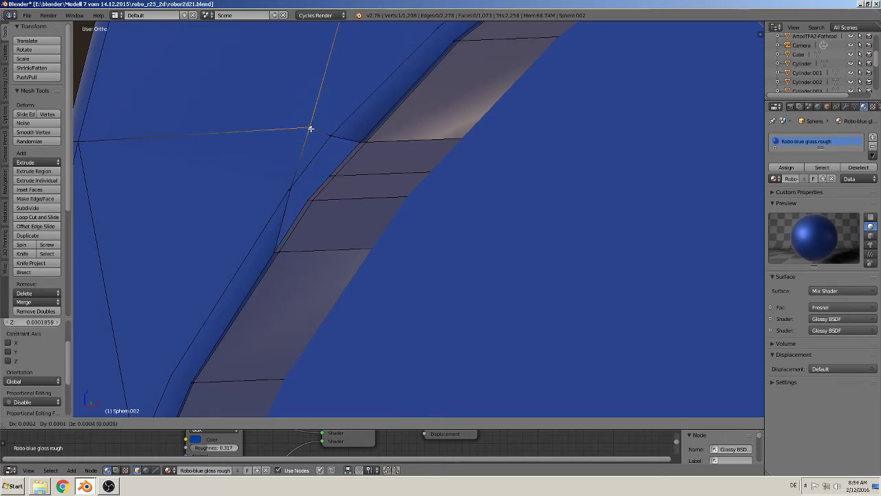
click(307, 135)
key(ctrl+z)
key(ctrl+z)
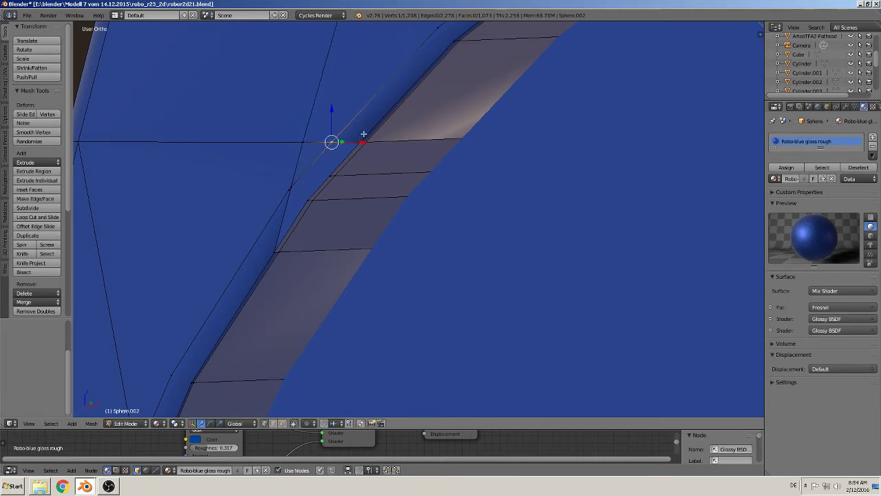
key(g)
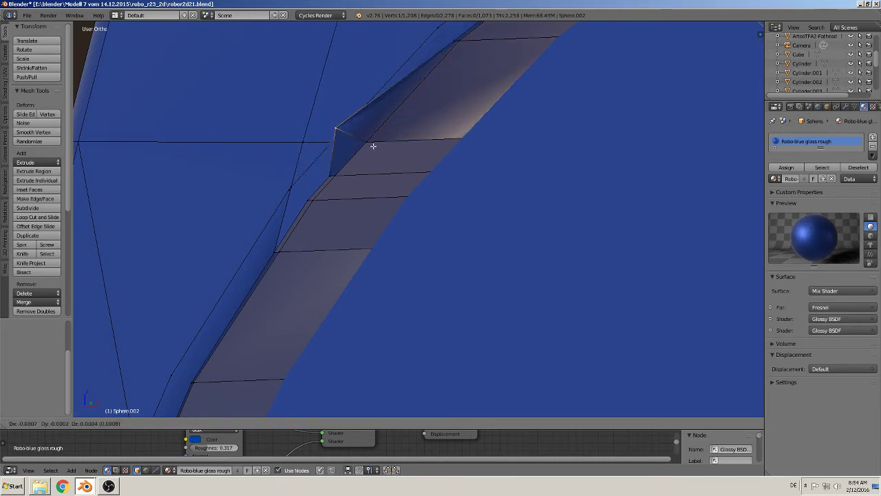
Step: Select the lower-corner vertex and the stray vertex above the edge
scroll(356, 199, up, 2)
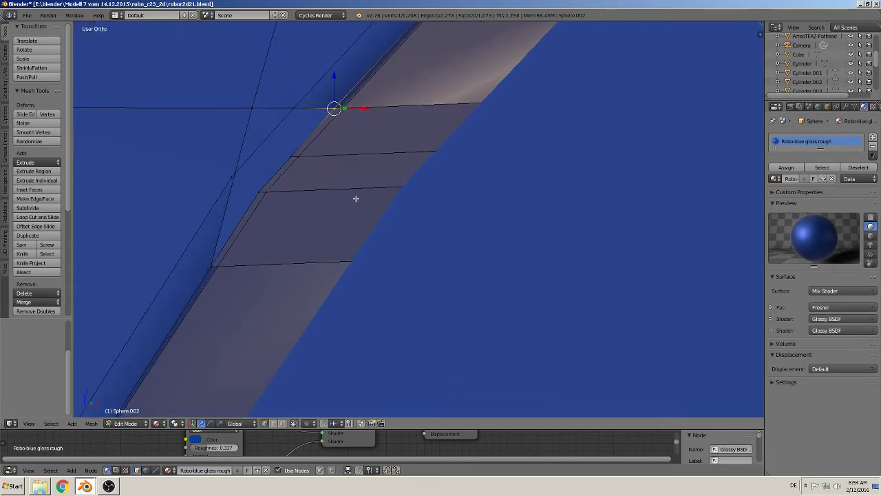
scroll(330, 244, up, 2)
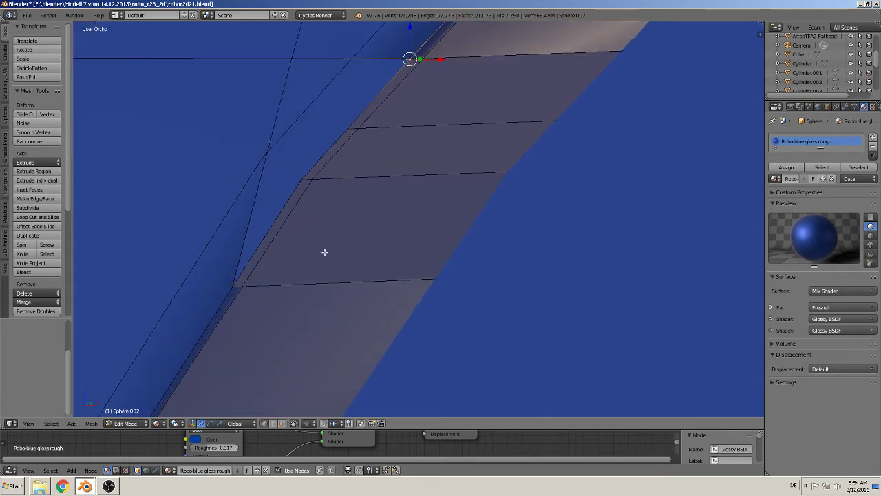
right_click(241, 278)
right_click(229, 286)
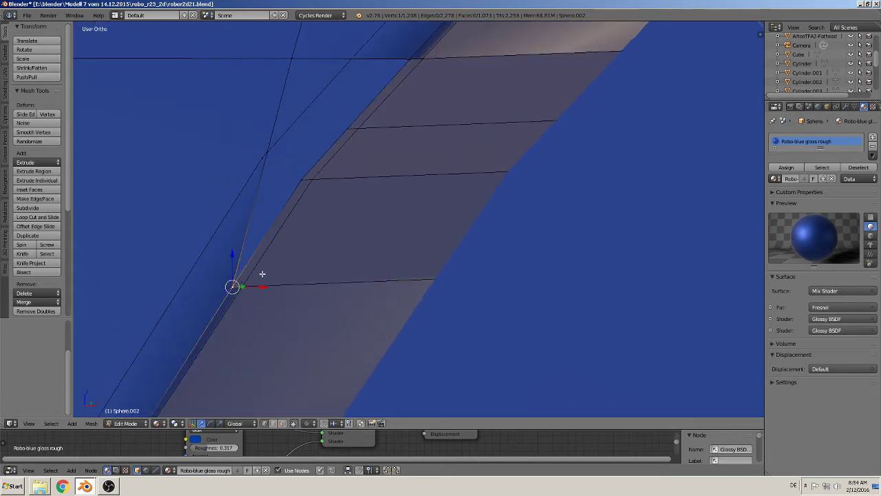
key(g)
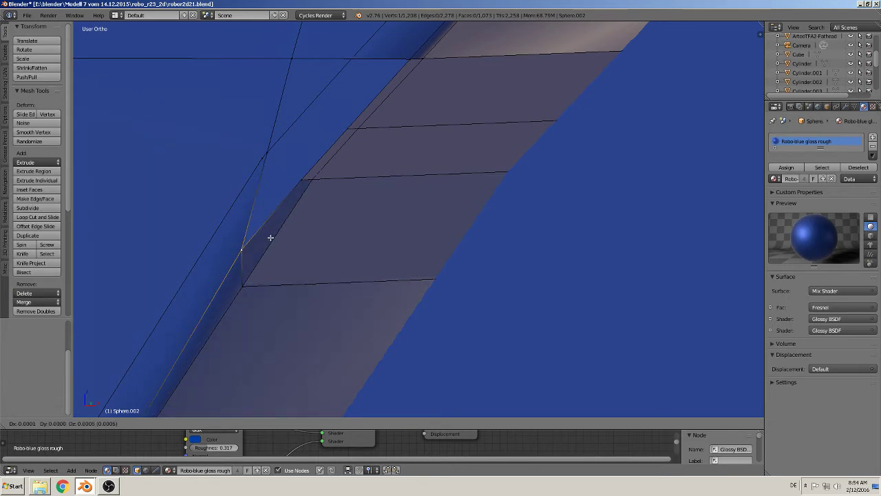
key(Escape)
shift+middle_drag(280, 186, 308, 246)
scroll(298, 232, down, 3)
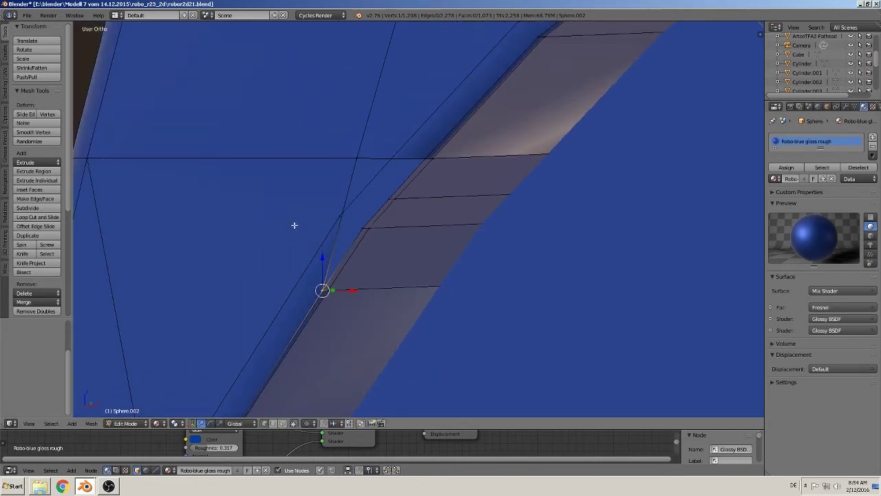
right_click(340, 216)
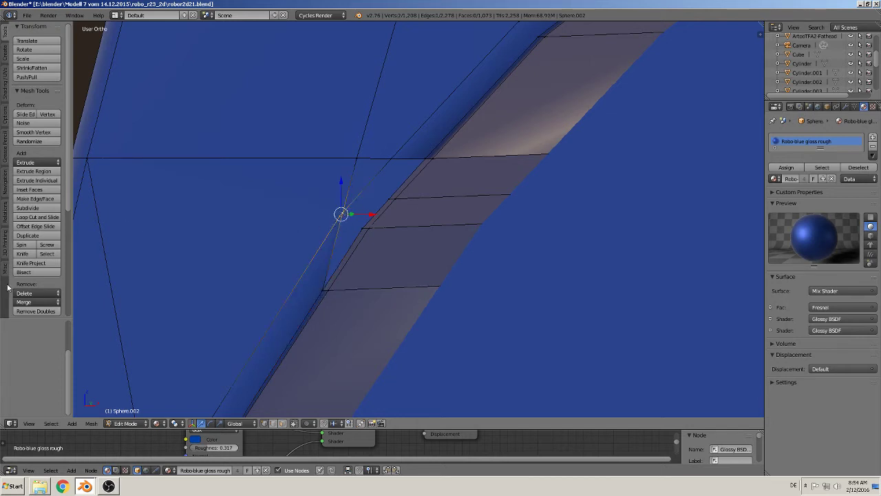
Step: Merge the two selected vertices with Merge > At Cursor
click(4, 91)
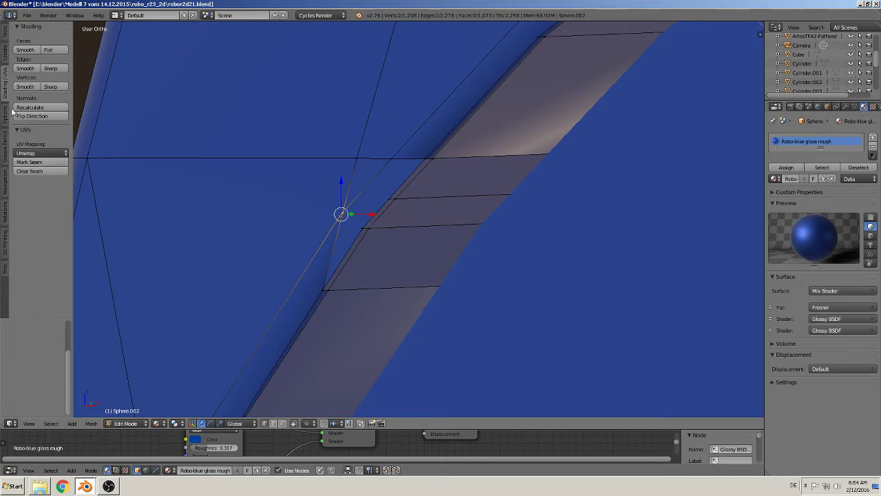
click(4, 33)
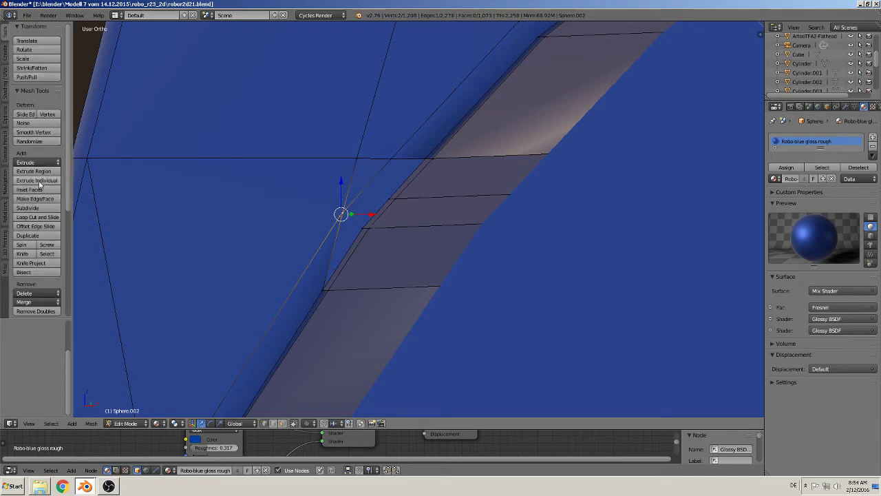
scroll(31, 207, down, 3)
click(28, 230)
click(31, 240)
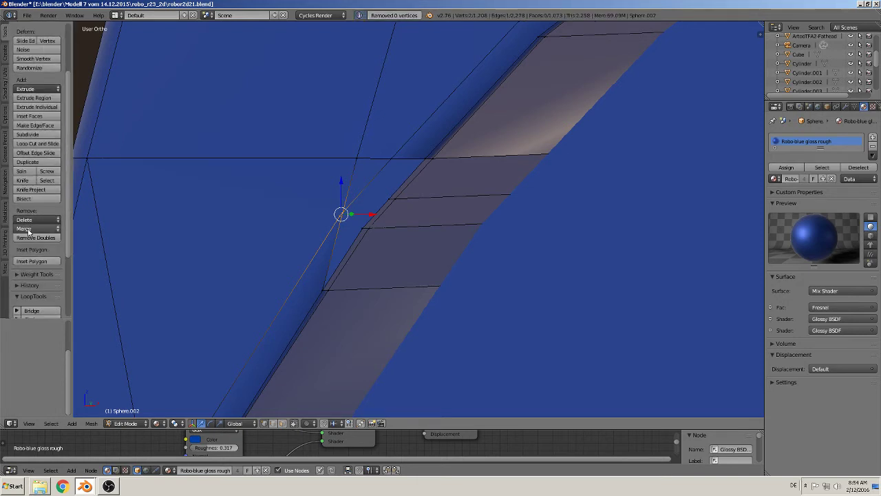
click(31, 230)
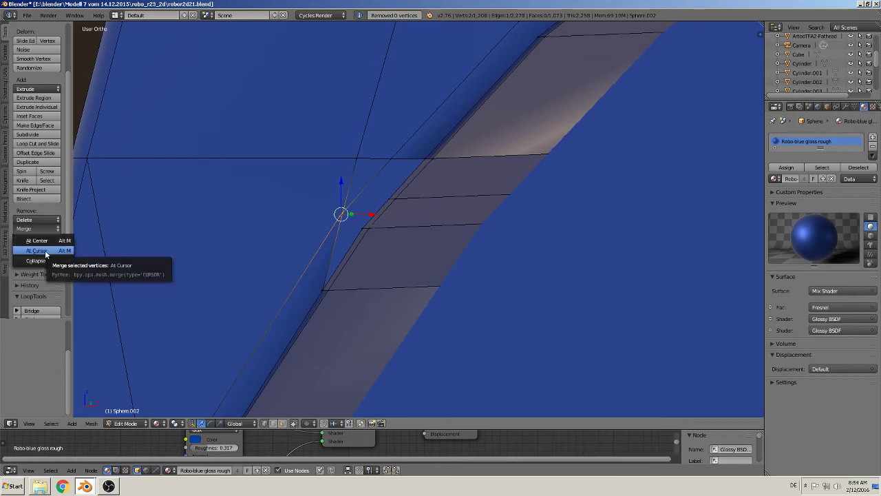
click(48, 252)
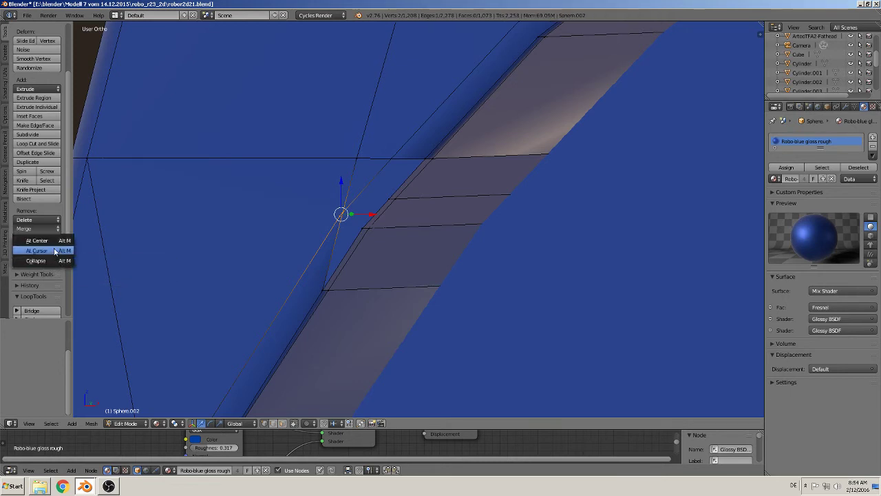
Step: Toggle out of editing to check the merge, then select all vertices of the panel
scroll(337, 275, down, 1)
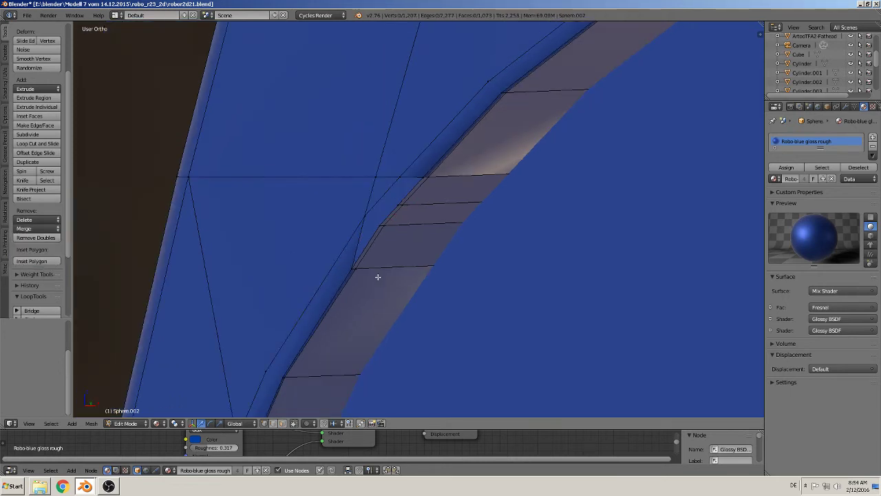
key(Tab)
key(Tab)
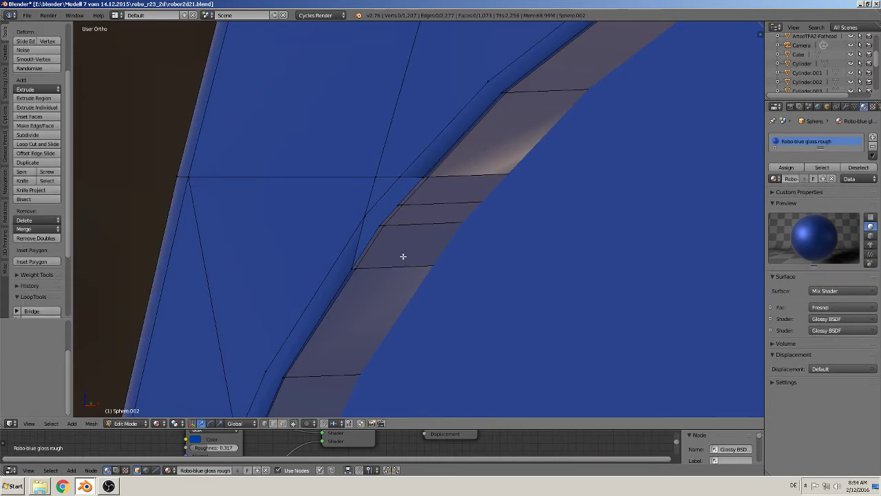
scroll(404, 255, up, 2)
scroll(417, 224, up, 2)
scroll(414, 235, down, 1)
scroll(413, 236, down, 2)
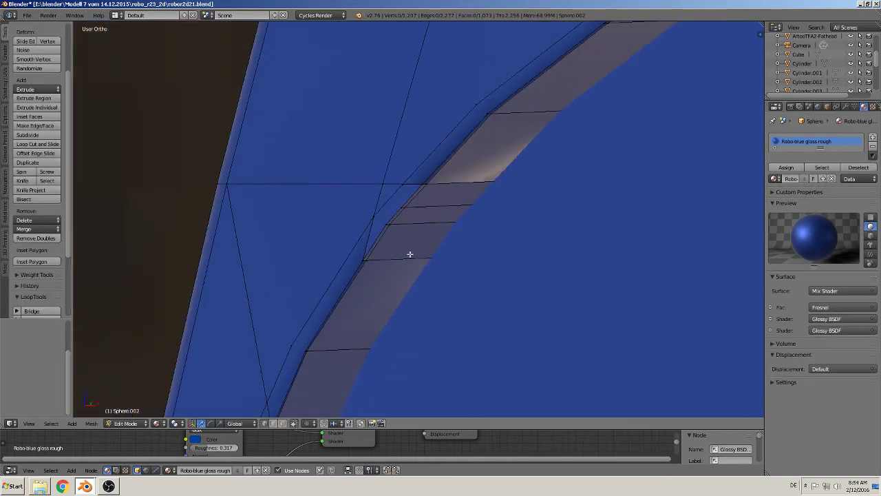
key(a)
scroll(154, 257, down, 2)
scroll(70, 240, down, 1)
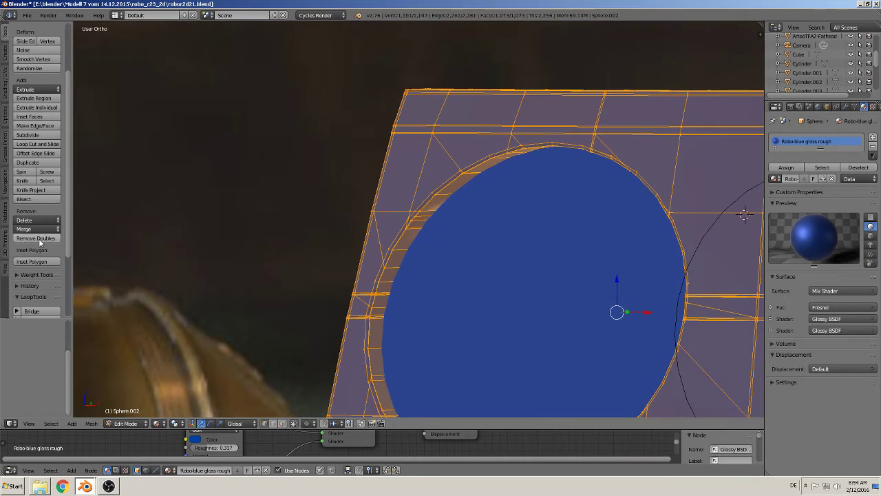
Step: Run Remove Doubles on the whole panel to drop 16 vertices, then return to Object Mode
click(38, 238)
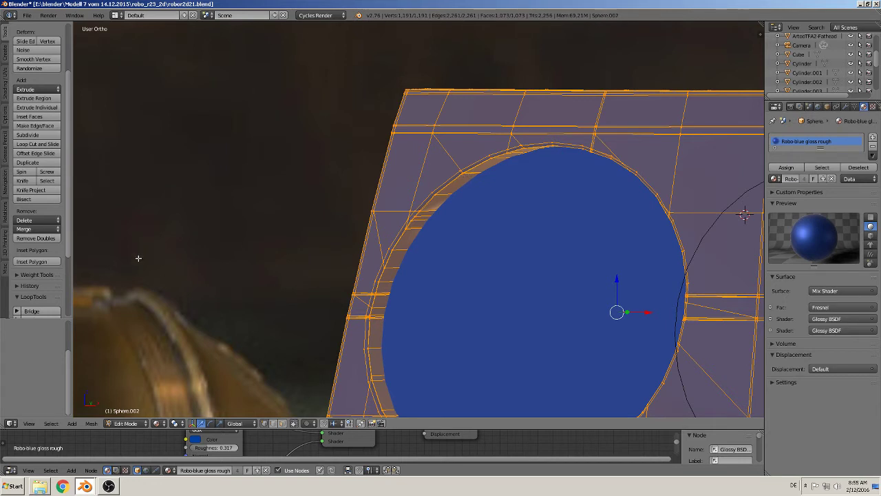
click(9, 86)
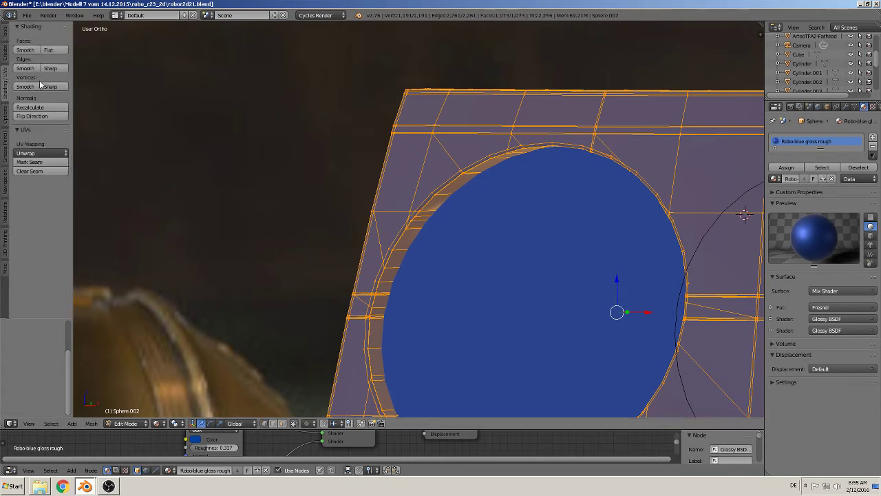
scroll(529, 255, down, 3)
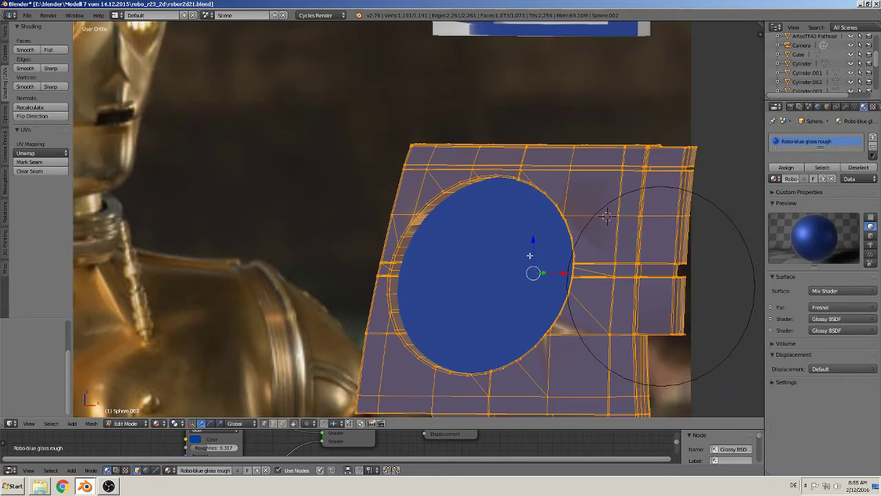
middle_drag(529, 255, 510, 270)
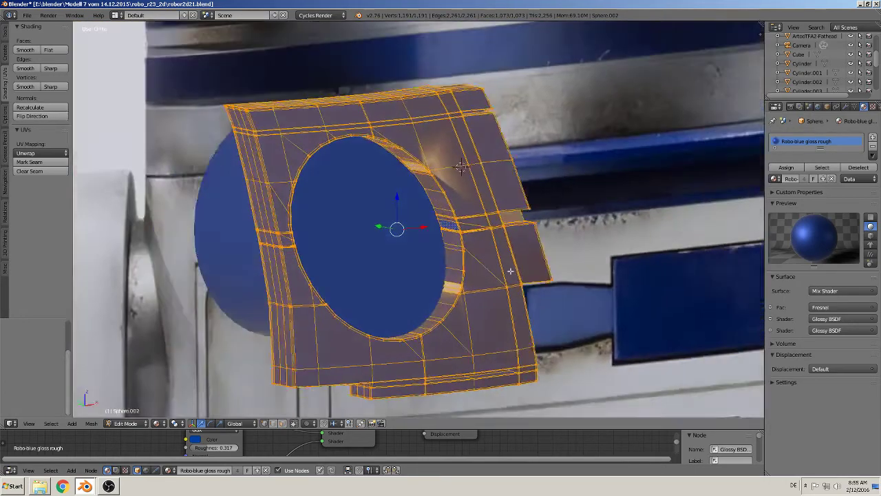
scroll(510, 271, up, 2)
scroll(510, 271, up, 2)
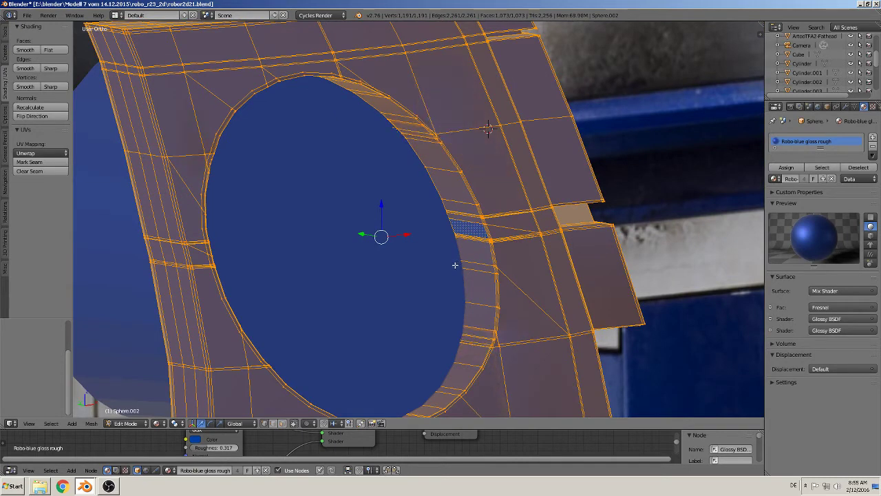
key(Tab)
scroll(450, 270, down, 2)
scroll(443, 282, down, 3)
Step: In front orthographic view, add a UV sphere and scale it to fit the panel's opening
key(KP_1)
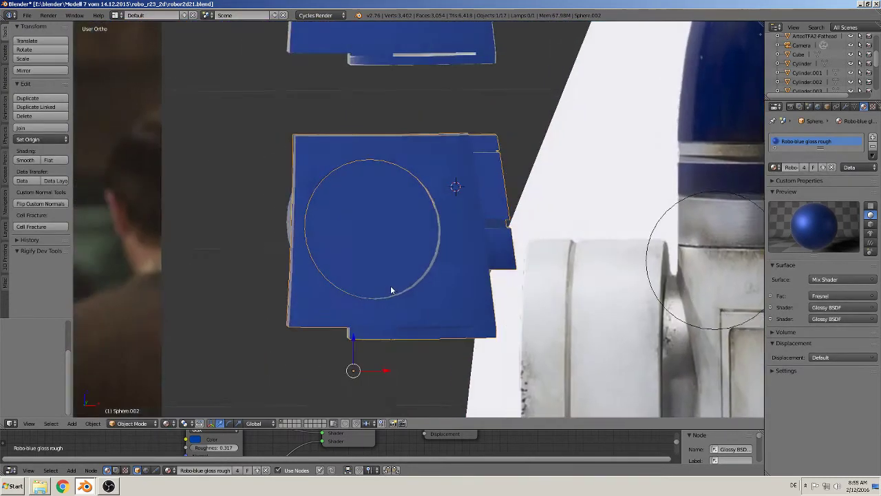
scroll(414, 297, up, 1)
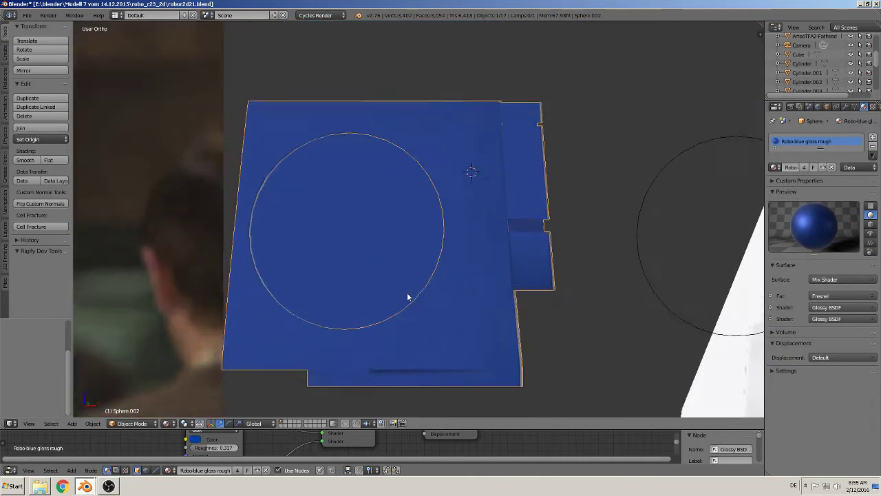
scroll(410, 298, up, 1)
key(KP_1)
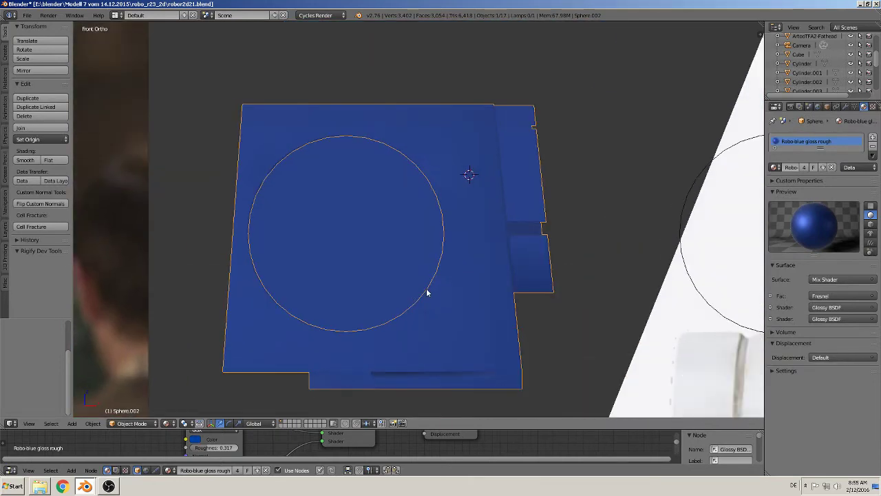
scroll(406, 279, down, 2)
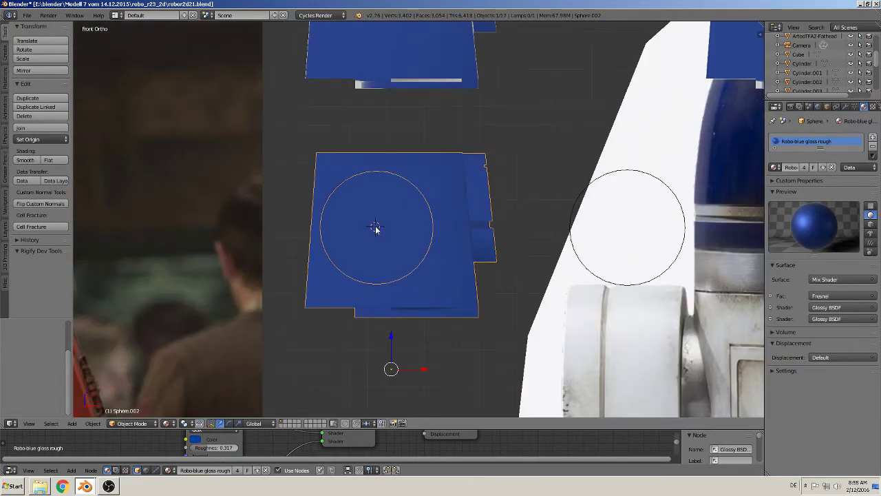
click(72, 423)
click(72, 423)
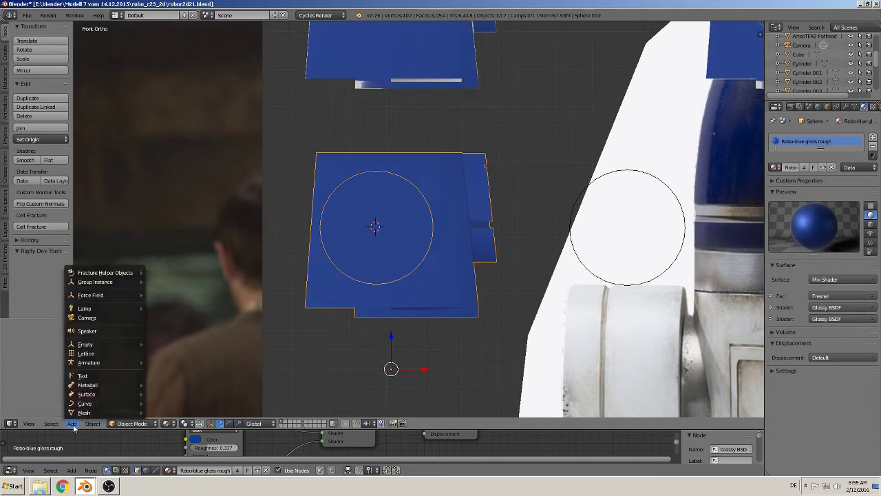
click(191, 232)
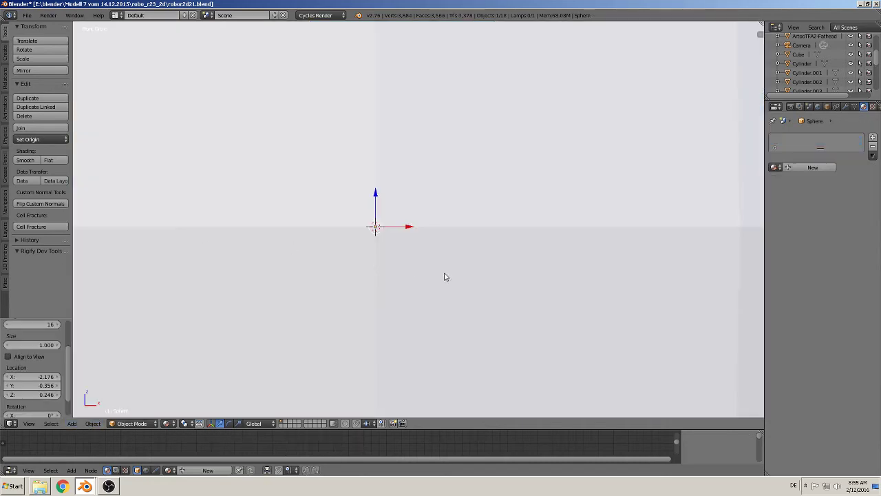
key(s)
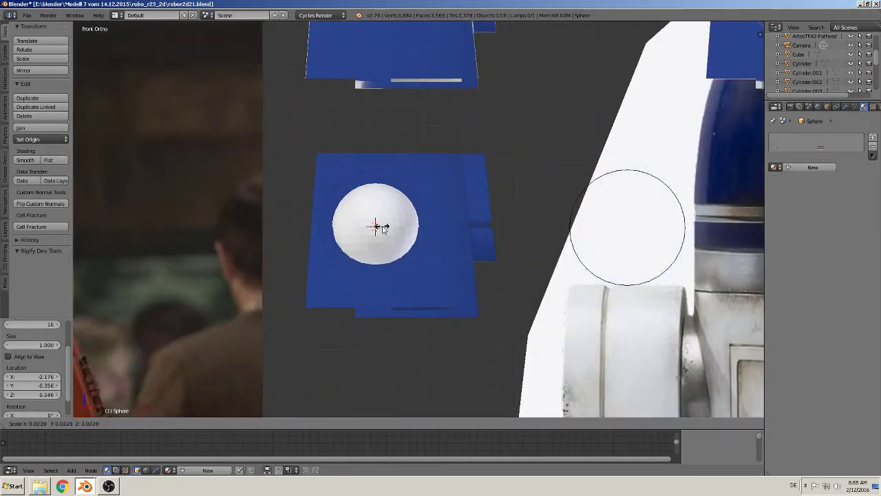
click(380, 227)
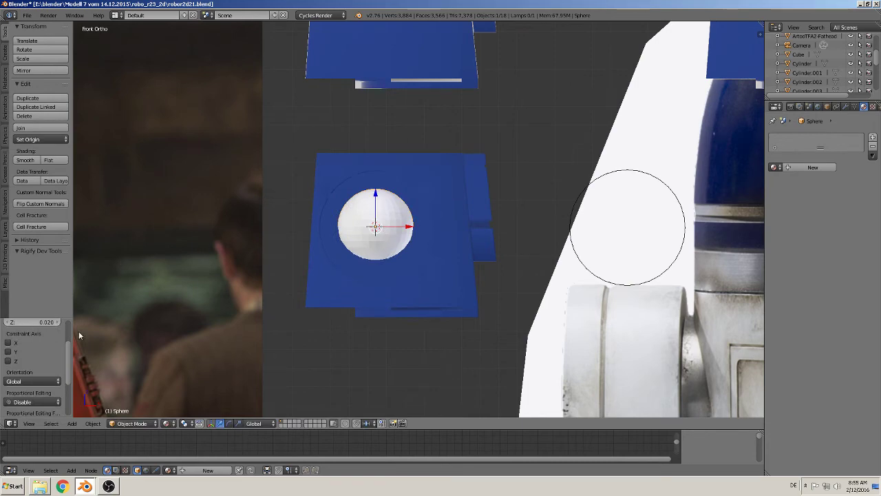
key(s)
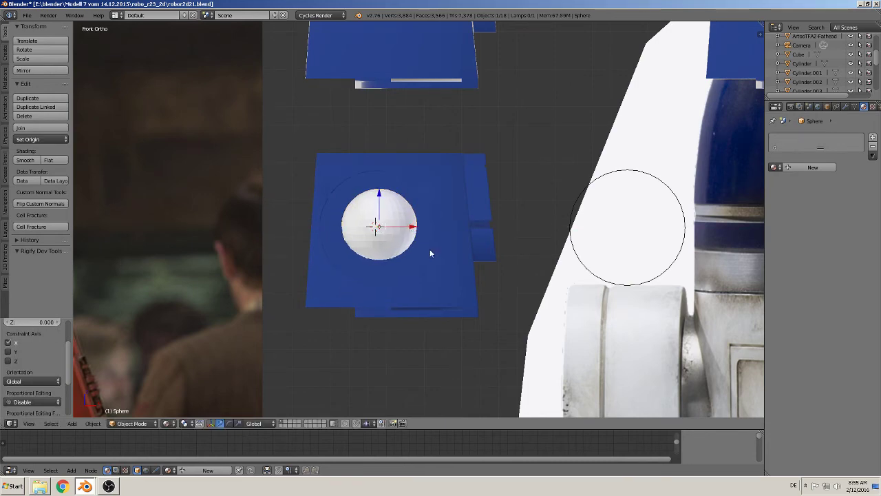
click(451, 268)
Step: Move the sphere forward along Y, then frame it from the top view
mouse_move(450, 267)
middle_down()
mouse_move(435, 293)
mouse_move(425, 231)
middle_up()
scroll(435, 294, down, 2)
key(g)
key(y)
click(488, 246)
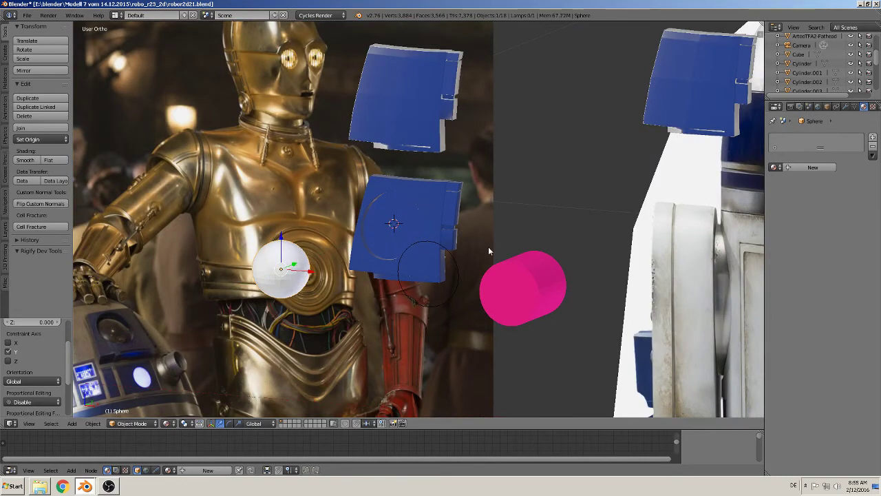
key(KP_7)
scroll(481, 283, down, 2)
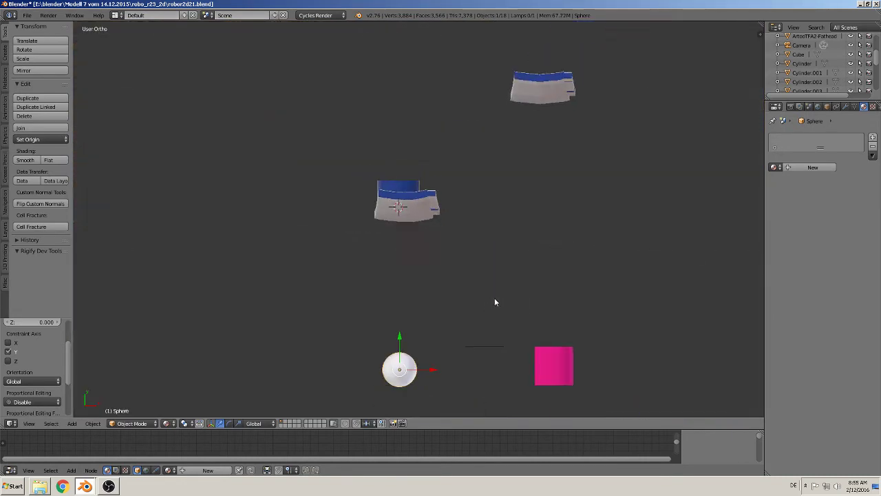
key(KP_Decimal)
Step: Rotate the sphere mesh 90° about the X axis in Edit Mode
key(Tab)
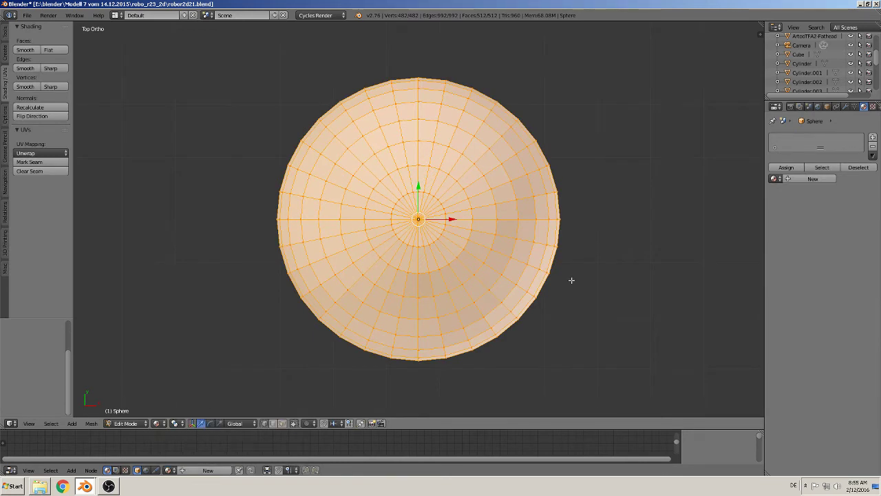
text(rx)
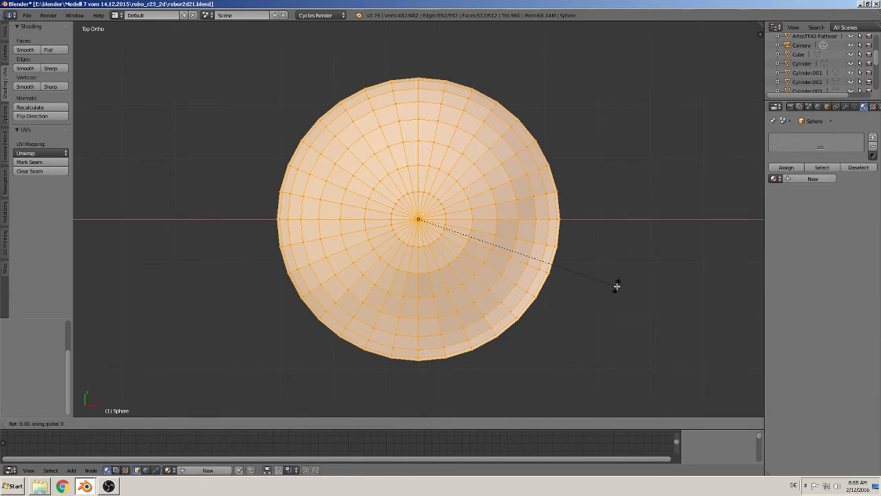
text(90)
key(Return)
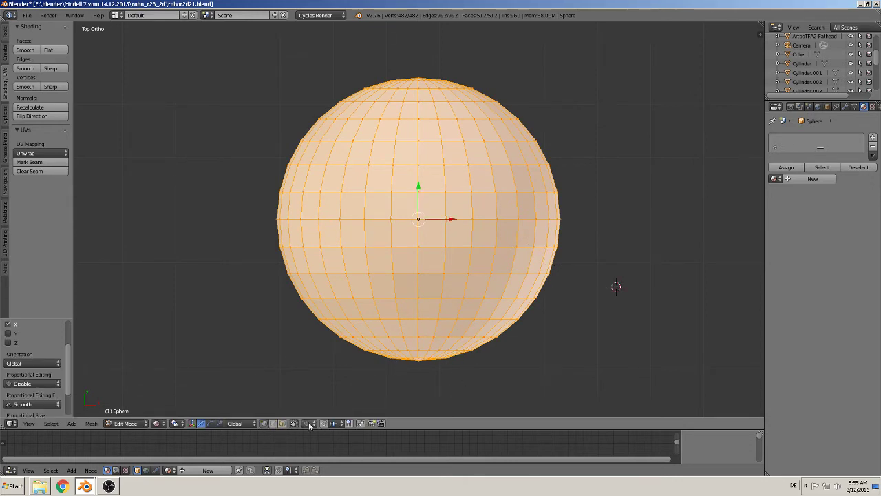
Step: Box-select and delete the upper-half vertices, leaving a 257-vertex hemisphere in Object Mode
key(a)
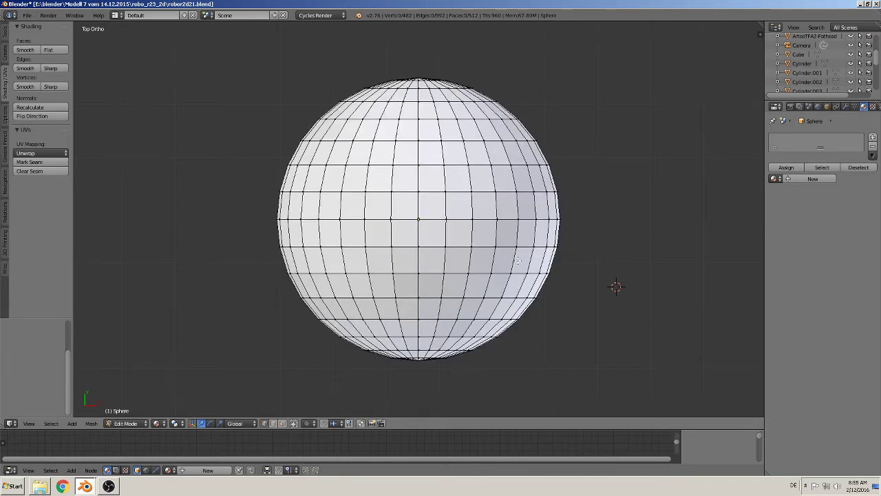
key(b)
drag(594, 211, 205, 32)
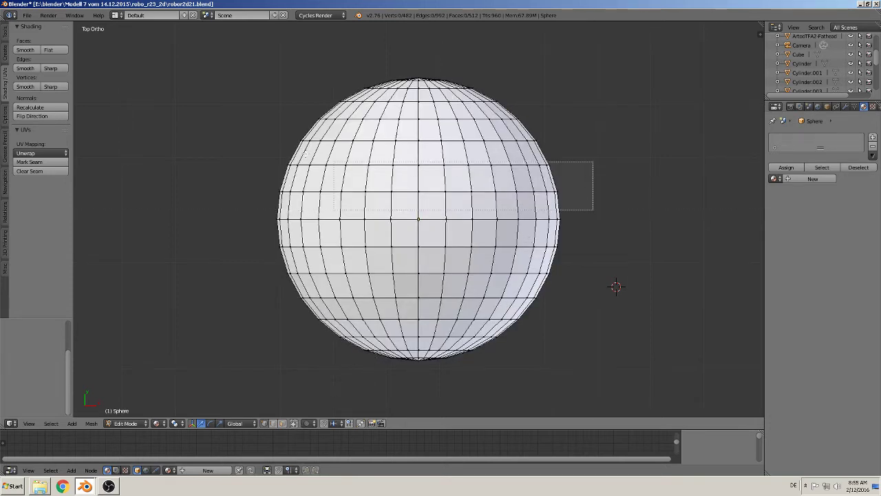
key(x)
click(207, 34)
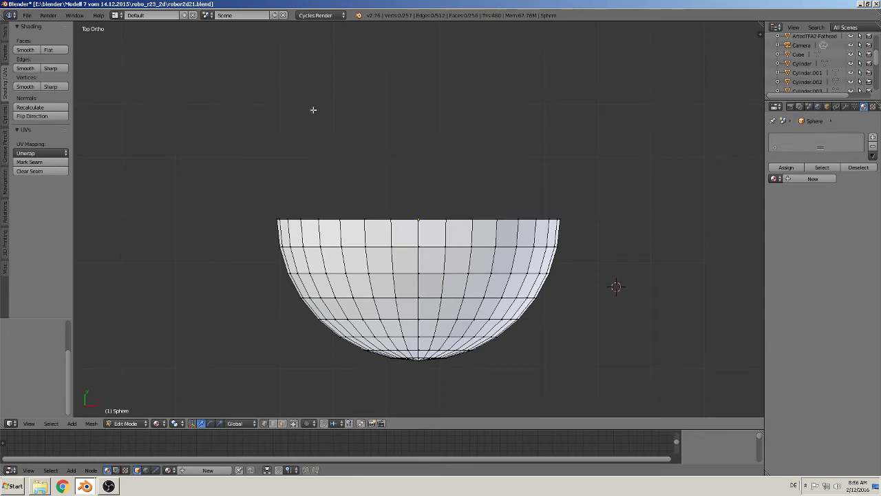
key(Tab)
mouse_move(454, 316)
middle_down()
mouse_move(499, 305)
mouse_move(513, 290)
middle_up()
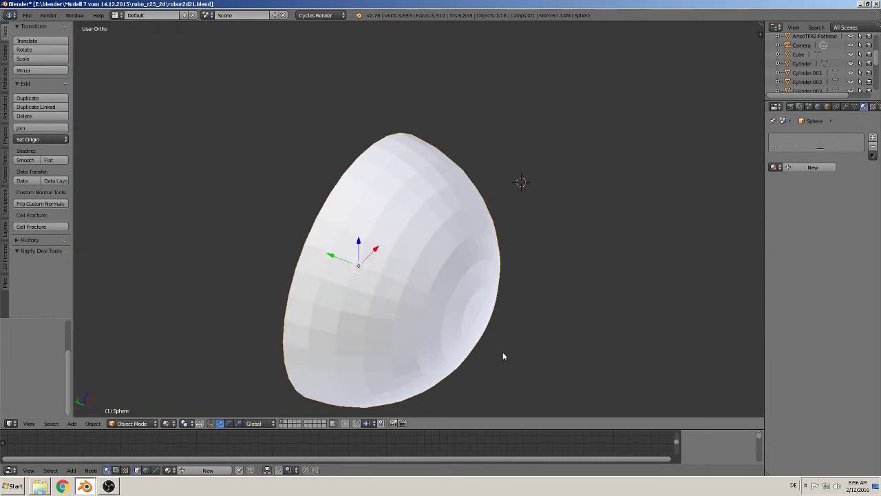
Step: Shade the hemisphere smooth and slide it along Y onto the blue eye panel
scroll(501, 349, down, 2)
scroll(494, 342, down, 1)
click(25, 160)
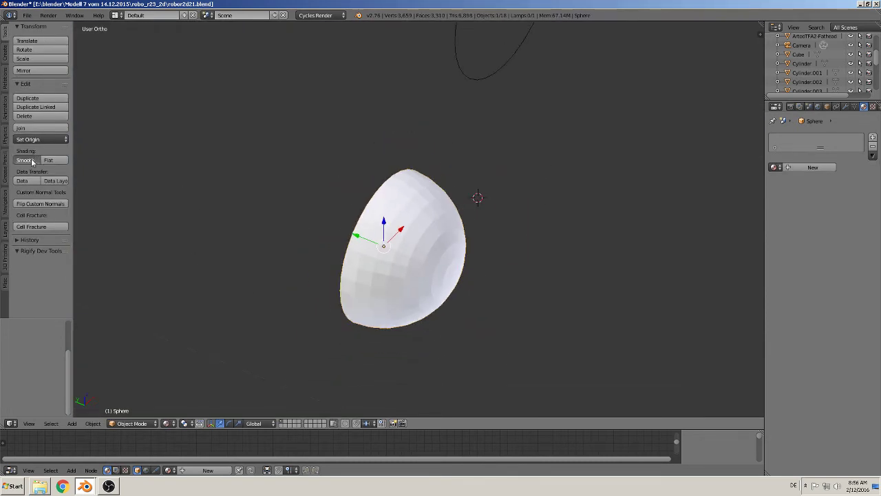
middle_drag(338, 204, 426, 236)
key(KP_3)
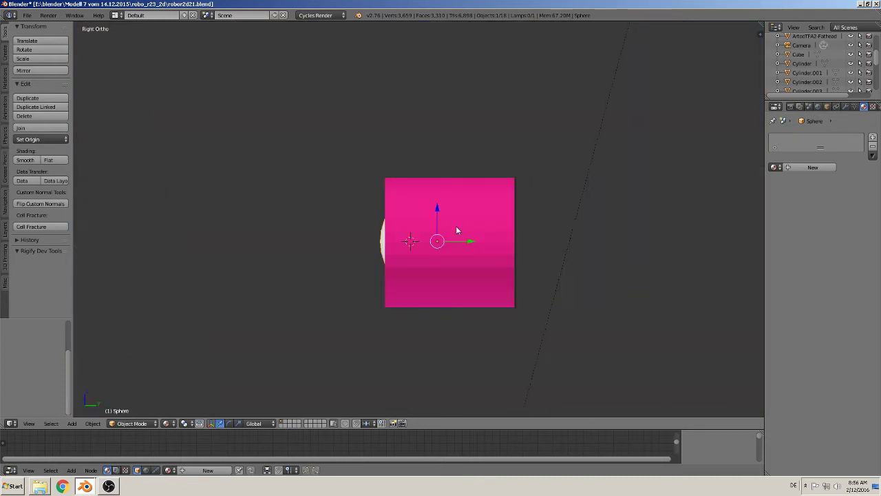
scroll(461, 234, down, 3)
drag(465, 231, 664, 236)
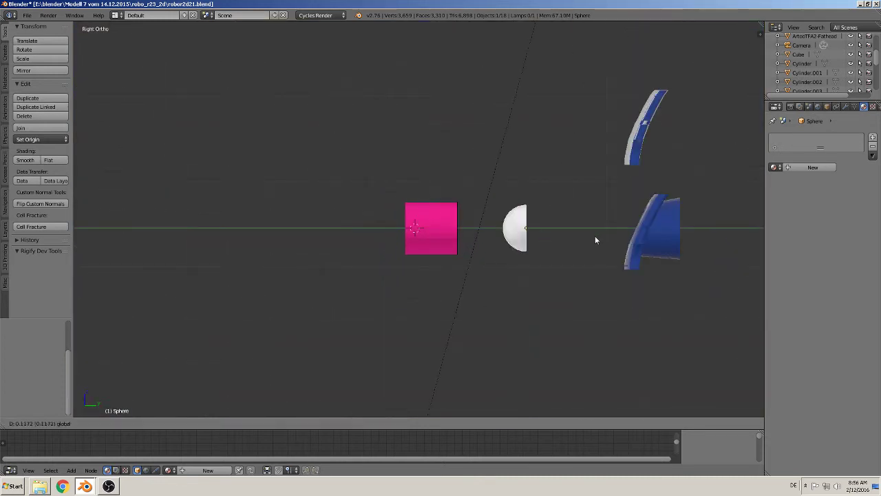
scroll(683, 260, up, 1)
shift+middle_drag(683, 260, 466, 258)
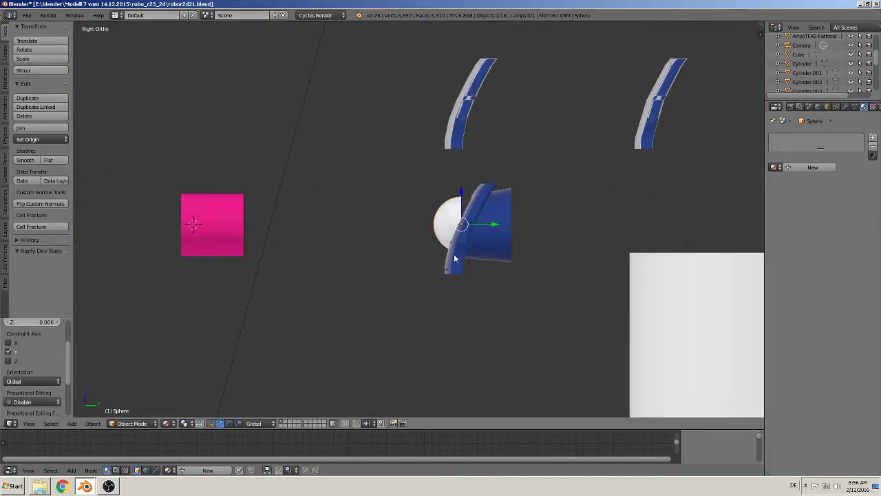
scroll(517, 282, up, 4)
Step: Tilt the hemisphere about the X axis to match the eye panel
key(r)
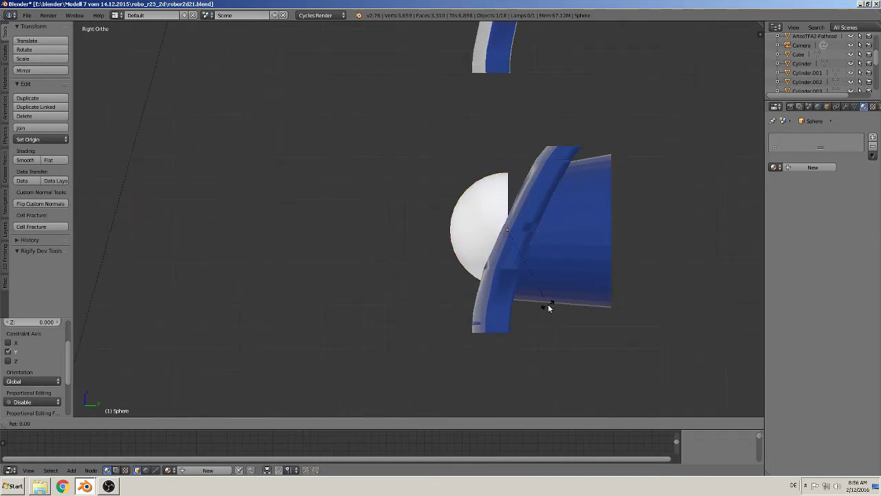
key(x)
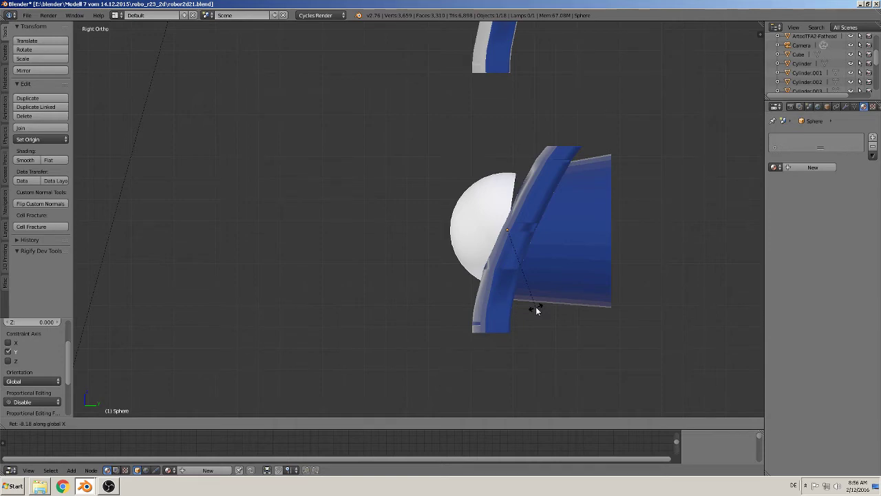
click(535, 308)
scroll(537, 309, down, 3)
scroll(546, 299, down, 2)
mouse_move(535, 289)
middle_down()
mouse_move(598, 305)
mouse_move(494, 205)
middle_up()
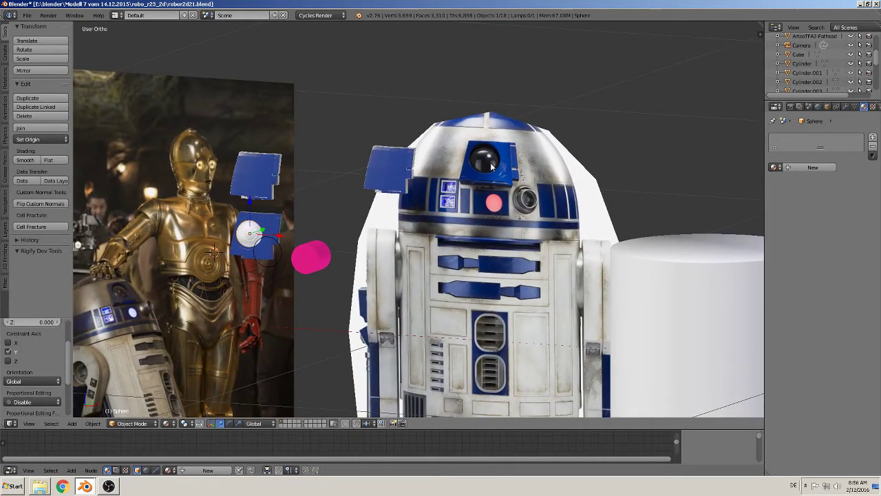
mouse_move(492, 166)
middle_down()
mouse_move(388, 258)
mouse_move(339, 243)
mouse_move(303, 256)
mouse_move(395, 218)
middle_up()
scroll(345, 241, up, 4)
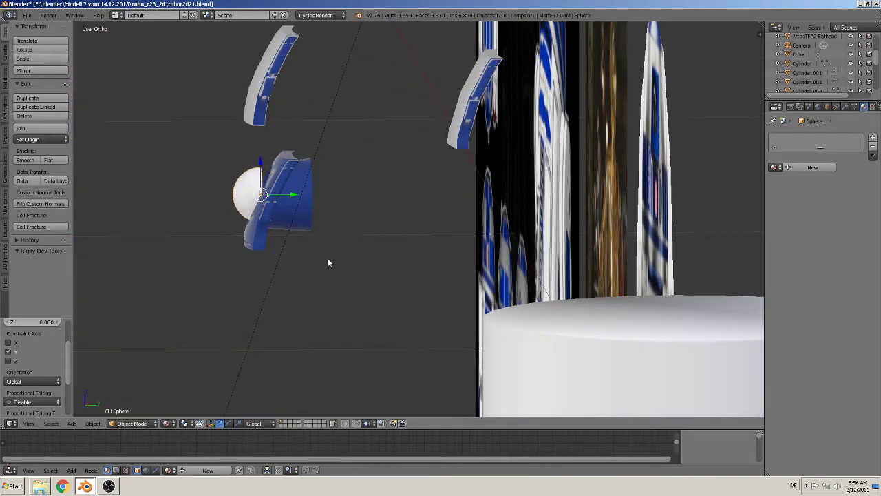
Step: Shift the hemisphere slightly along X and Y, then flatten it along Y
key(g)
key(x)
click(301, 238)
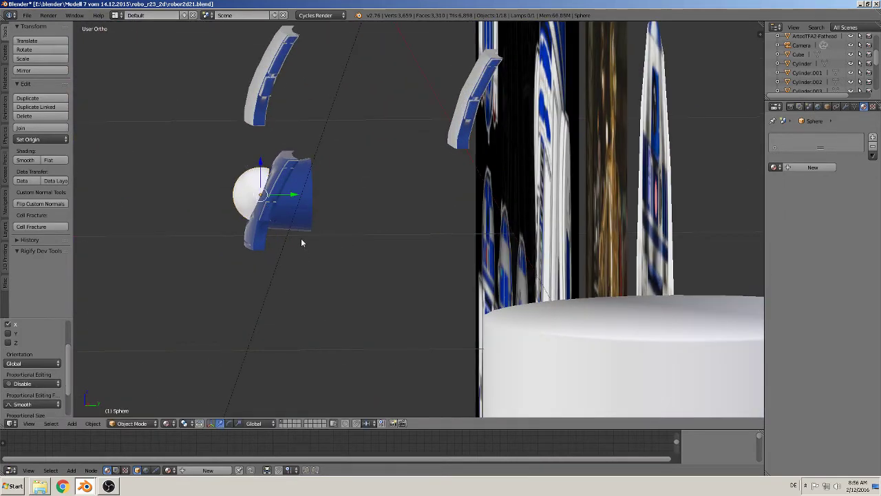
key(g)
key(y)
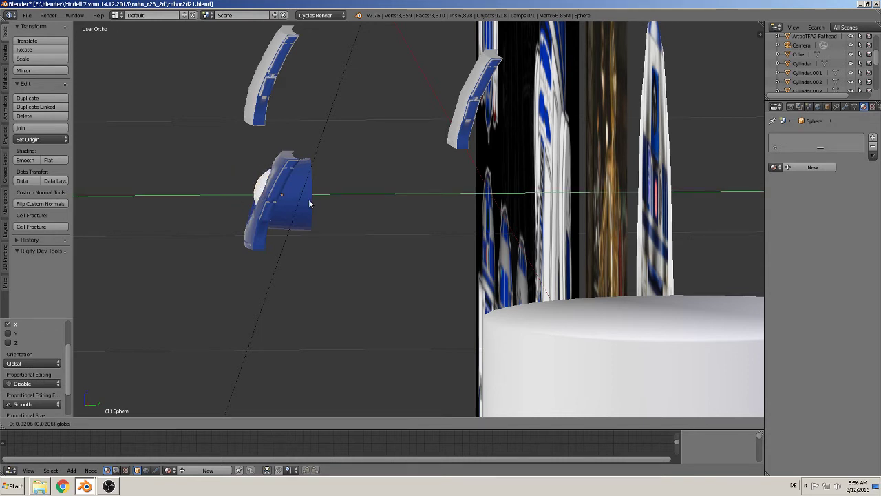
click(270, 197)
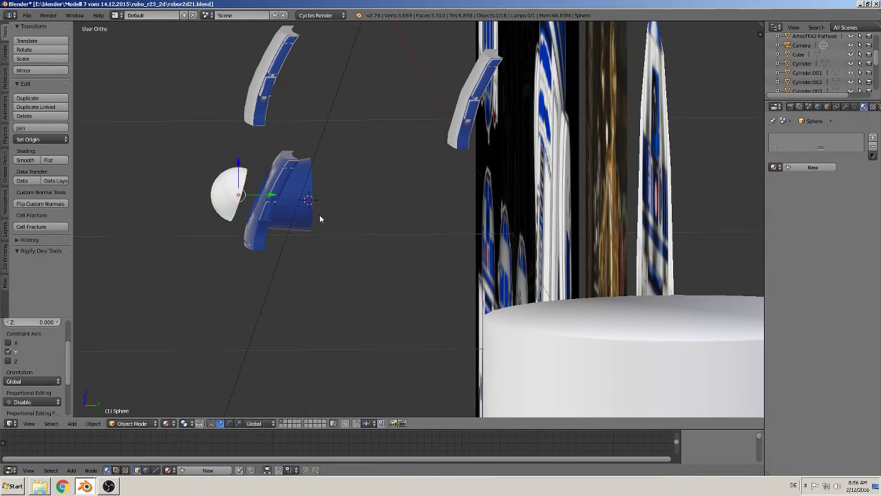
key(s)
key(y)
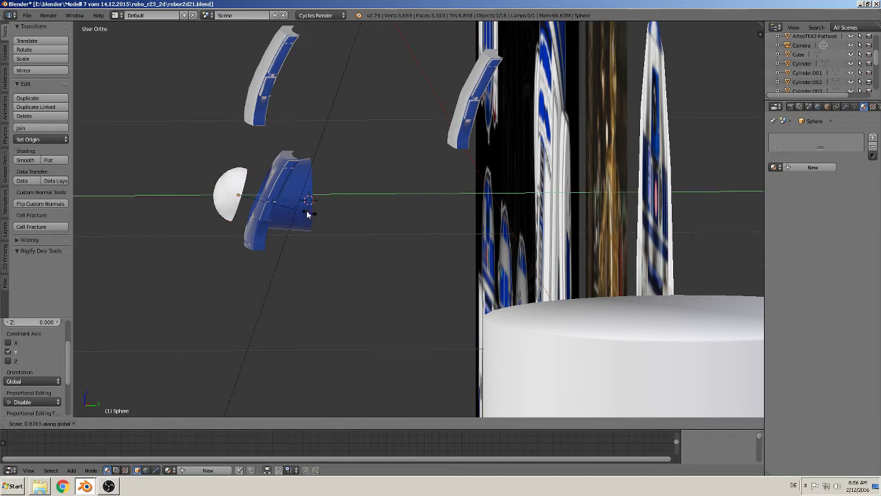
click(282, 202)
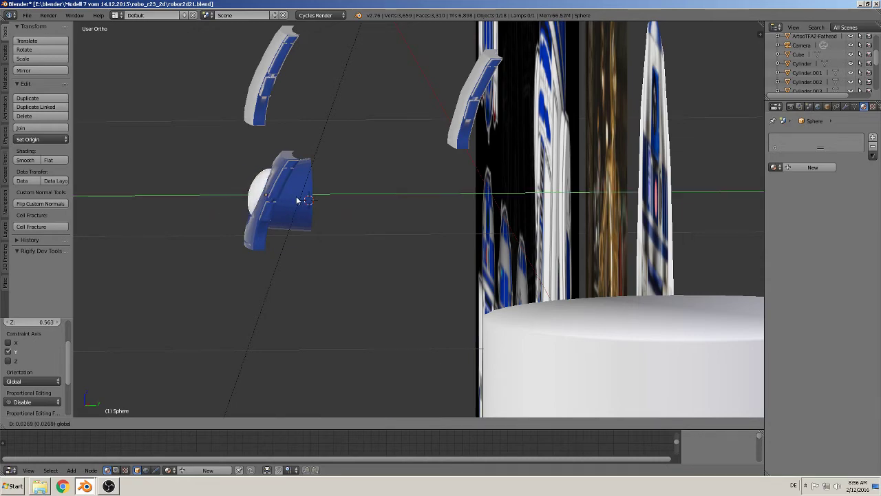
Step: Nudge the hemisphere down along Z and tilt it slightly more about X
mouse_move(298, 197)
middle_down()
mouse_move(331, 241)
mouse_move(406, 237)
mouse_move(335, 206)
middle_up()
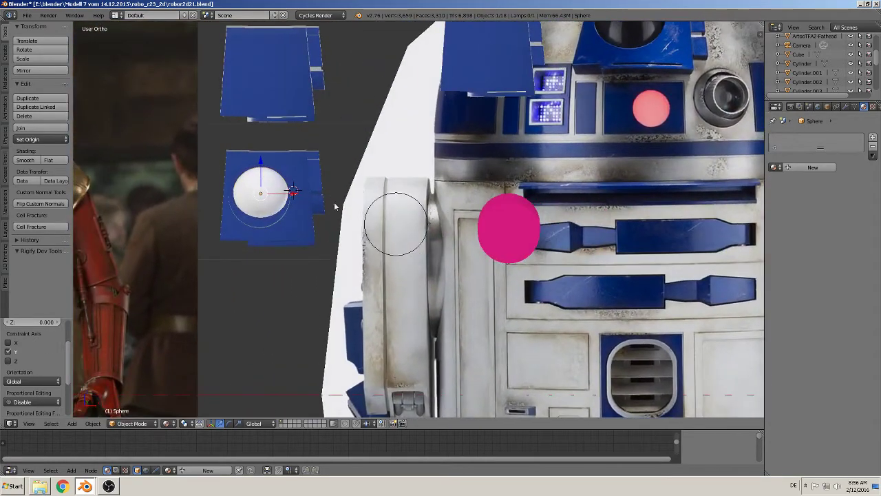
drag(261, 161, 262, 163)
mouse_move(261, 164)
middle_down()
mouse_move(242, 228)
mouse_move(206, 237)
middle_up()
scroll(263, 253, up, 1)
key(r)
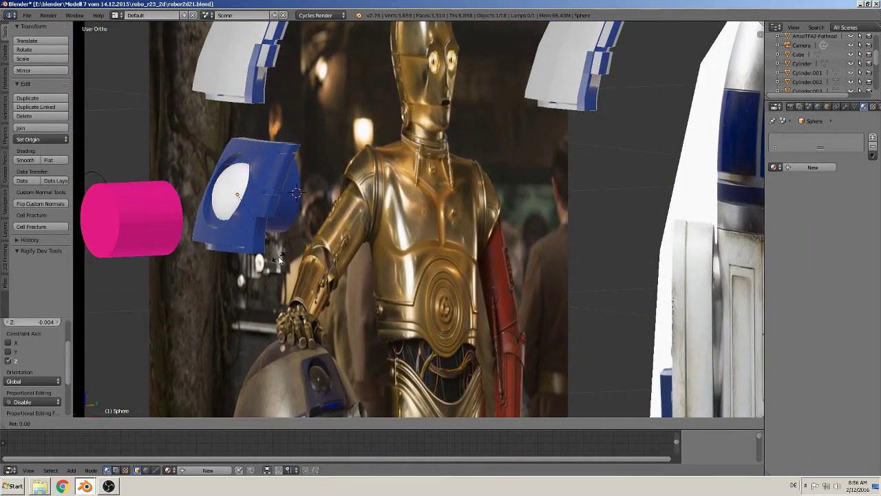
key(x)
click(267, 259)
middle_drag(270, 258, 648, 174)
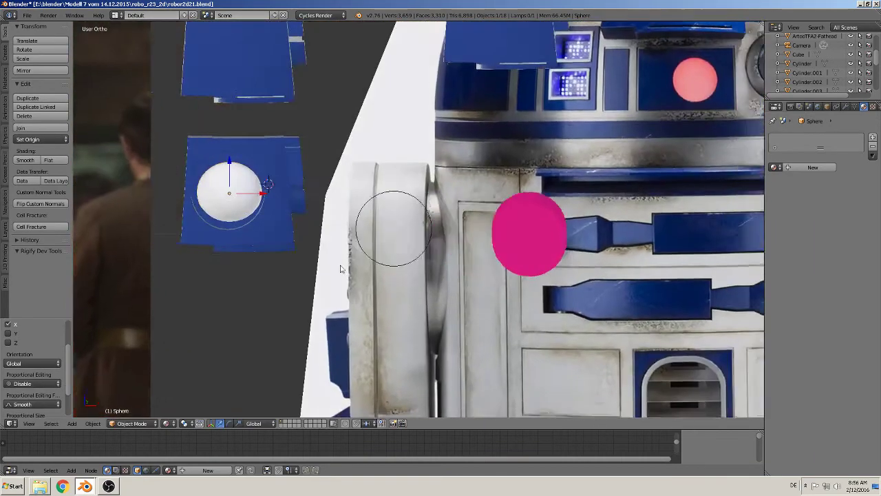
scroll(648, 175, down, 2)
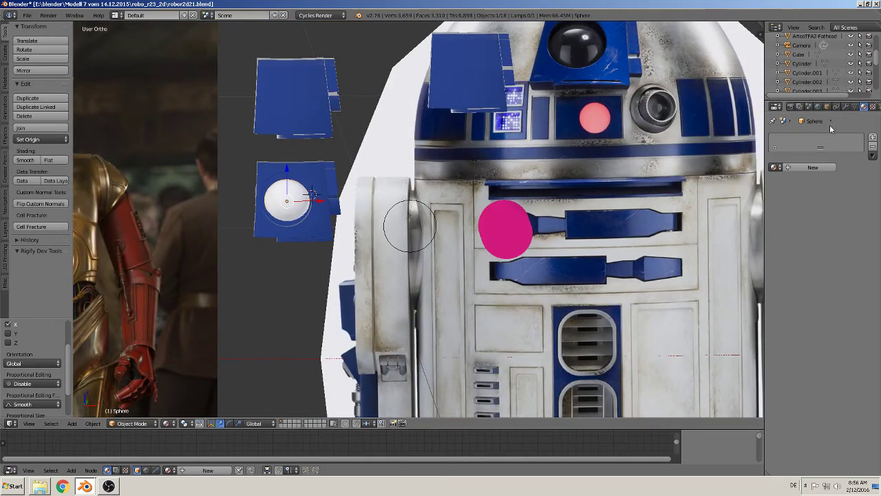
Step: Create a material named robo-black-glossy using a Glossy BSDF surface with black colour
click(807, 169)
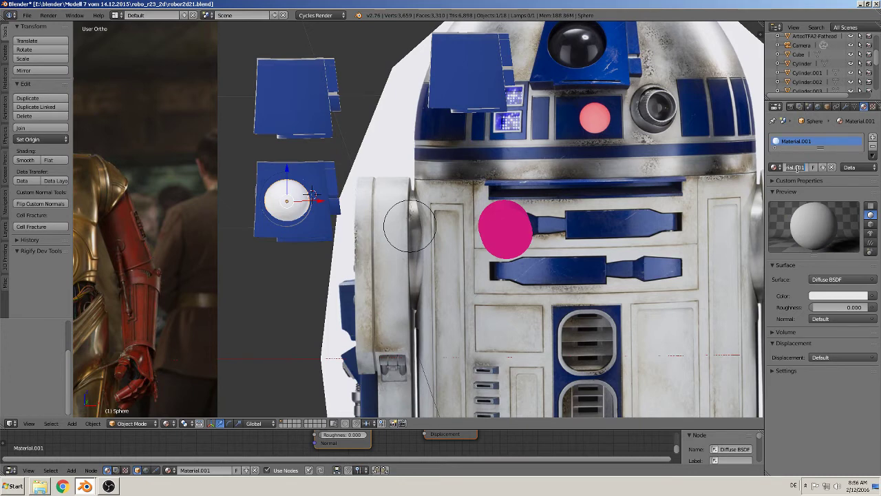
key(BackSpace)
text(_r2)
key(Return)
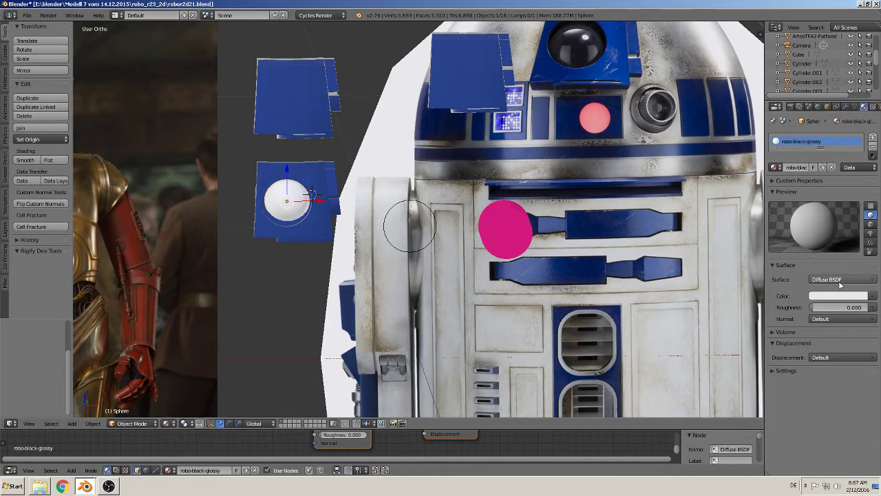
click(834, 279)
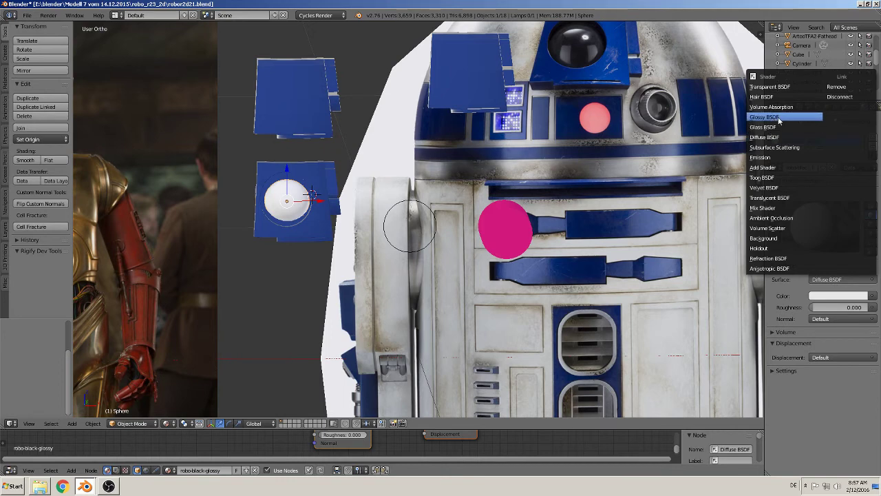
click(779, 118)
click(832, 307)
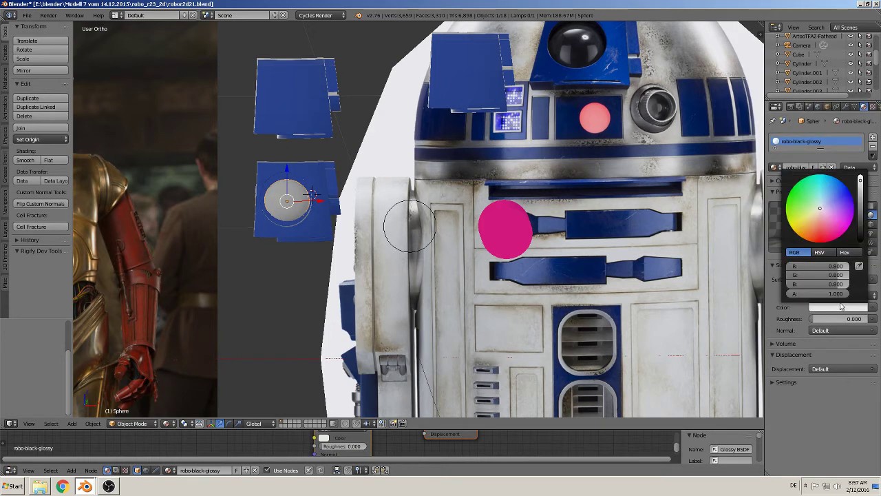
click(860, 239)
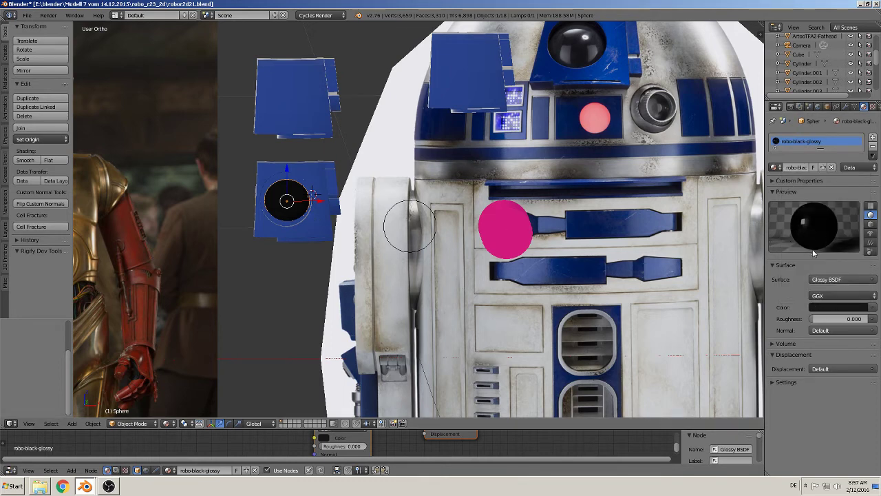
Step: Duplicate the Glossy BSDF node and make the copy white with roughness 0.058
drag(436, 427, 436, 219)
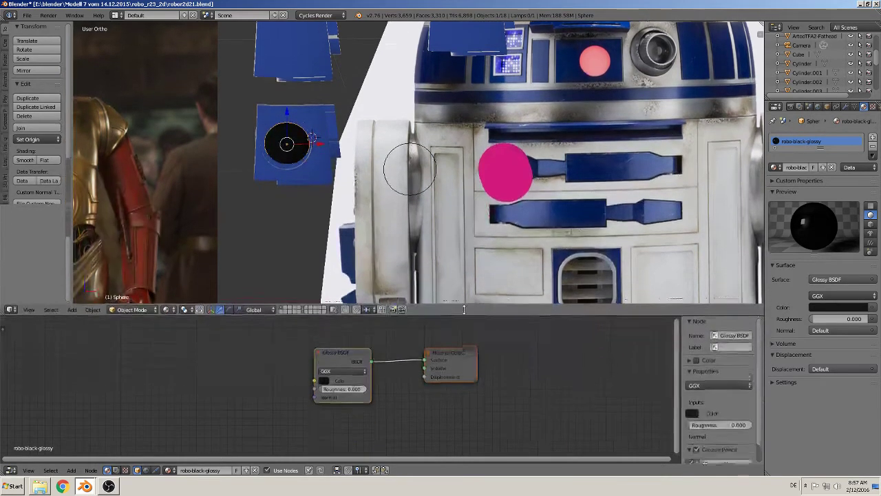
drag(349, 310, 289, 300)
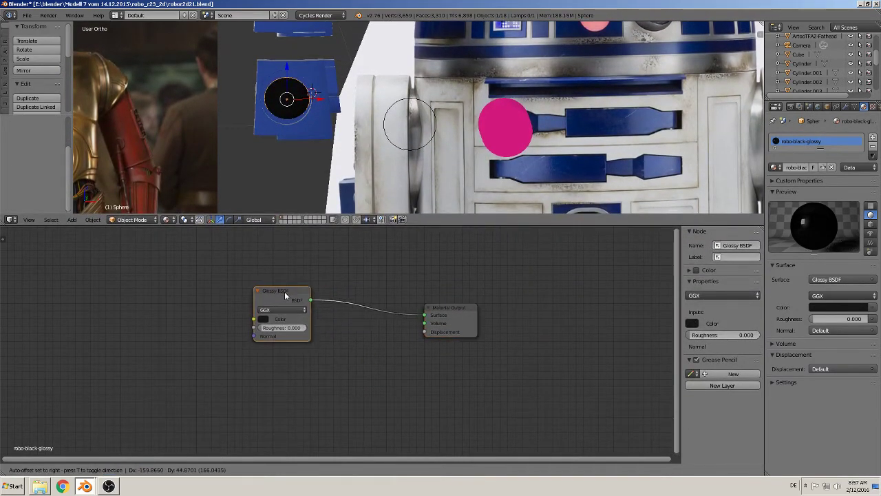
mouse_move(450, 318)
mouse_down()
mouse_move(460, 276)
mouse_move(483, 263)
mouse_up()
click(287, 301)
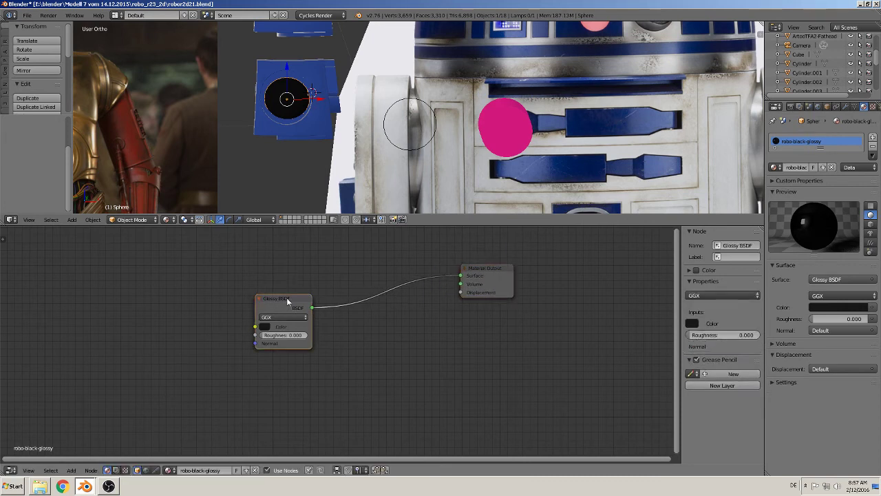
key(shift+d)
click(291, 361)
click(268, 389)
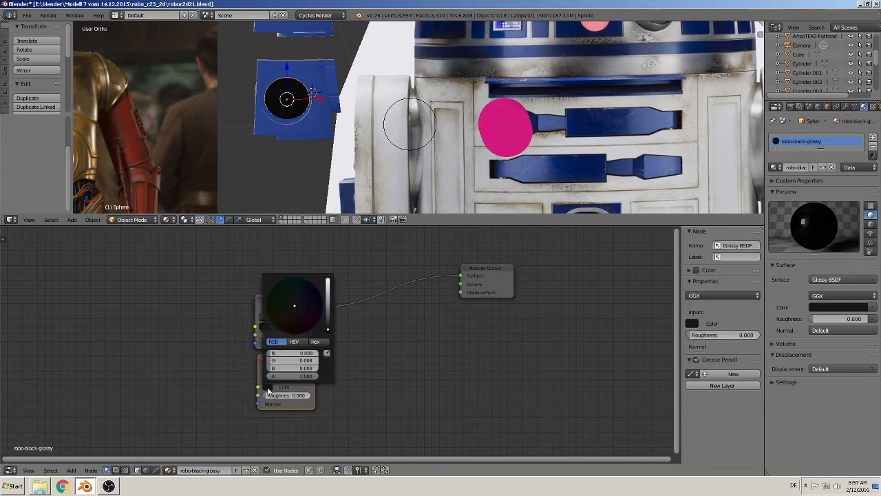
click(328, 283)
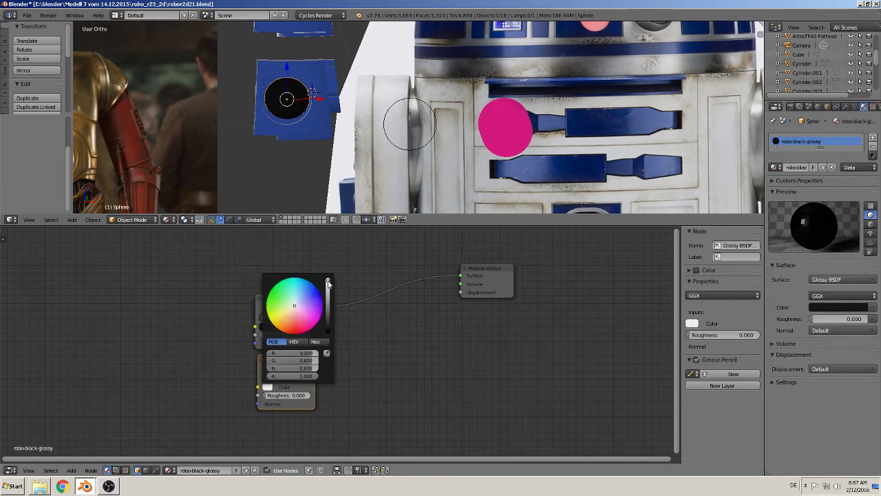
drag(286, 395, 297, 395)
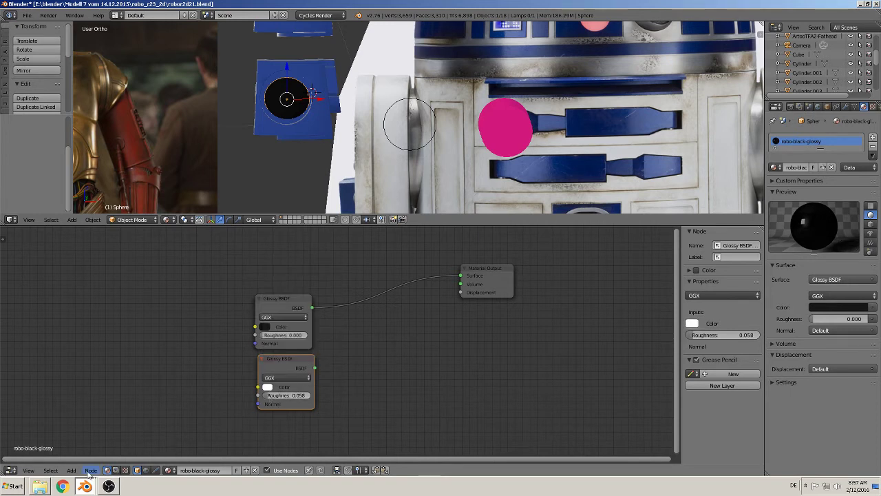
Step: Add a Mix Shader blending the black and white gloss at factor 0.009
click(72, 469)
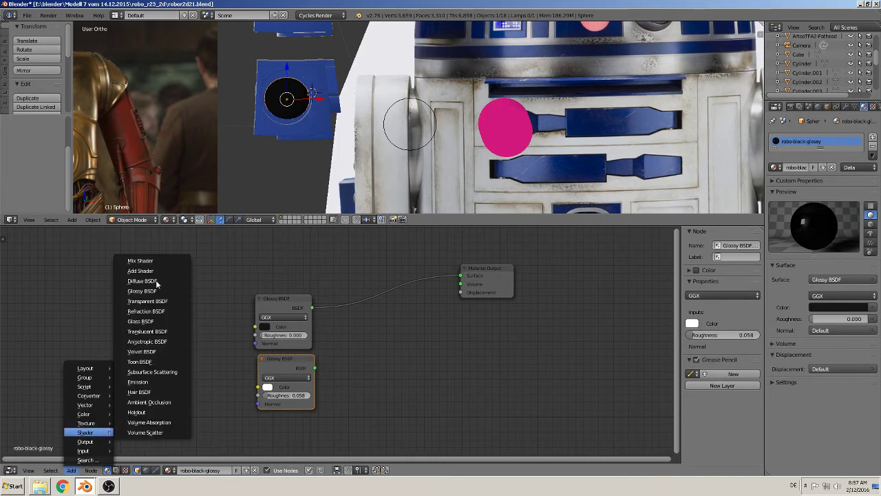
click(156, 262)
click(356, 276)
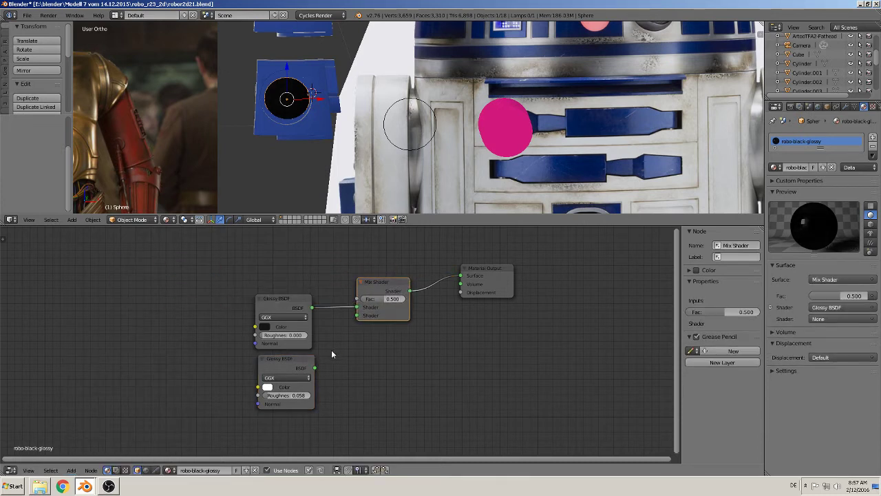
mouse_move(315, 368)
mouse_down()
mouse_move(357, 315)
mouse_move(353, 298)
mouse_up()
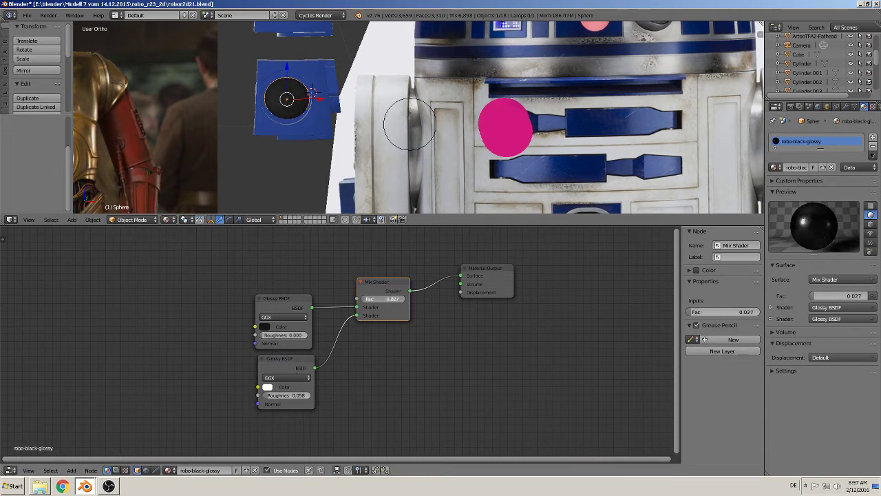
drag(354, 298, 365, 302)
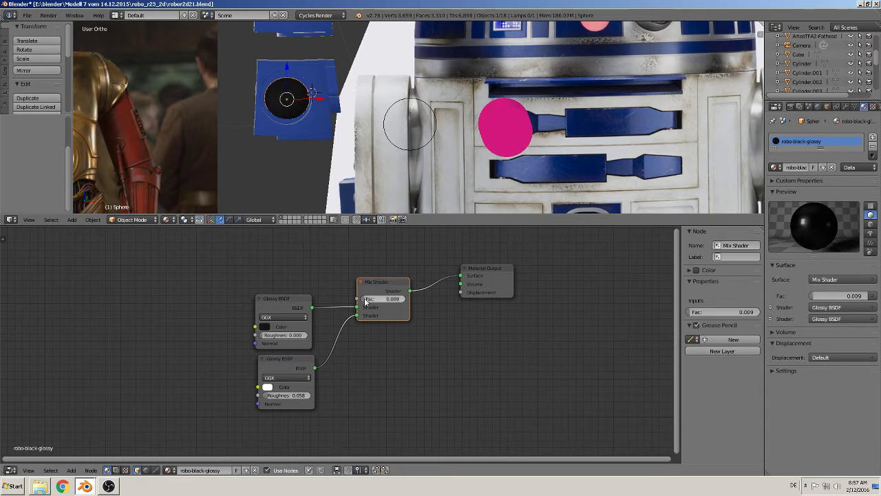
click(506, 313)
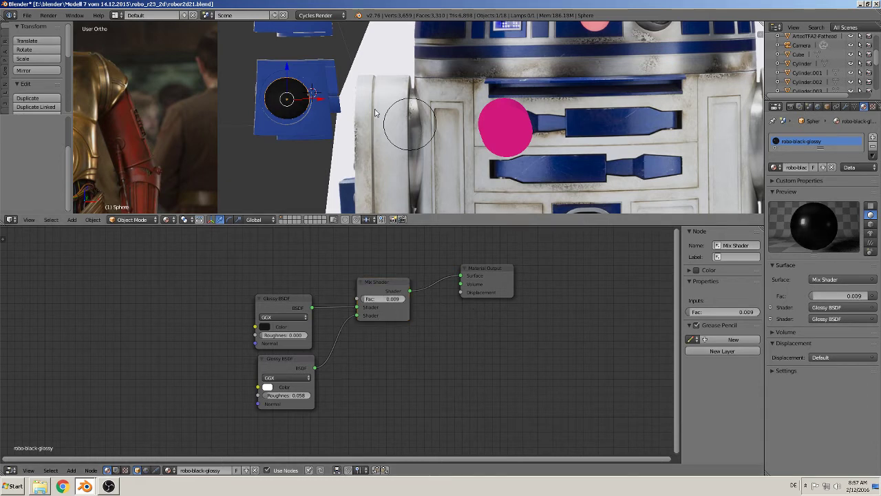
Step: Return to the viewport and select the blue eye panel
key(Tab)
shift+middle_drag(411, 121, 465, 172)
key(Tab)
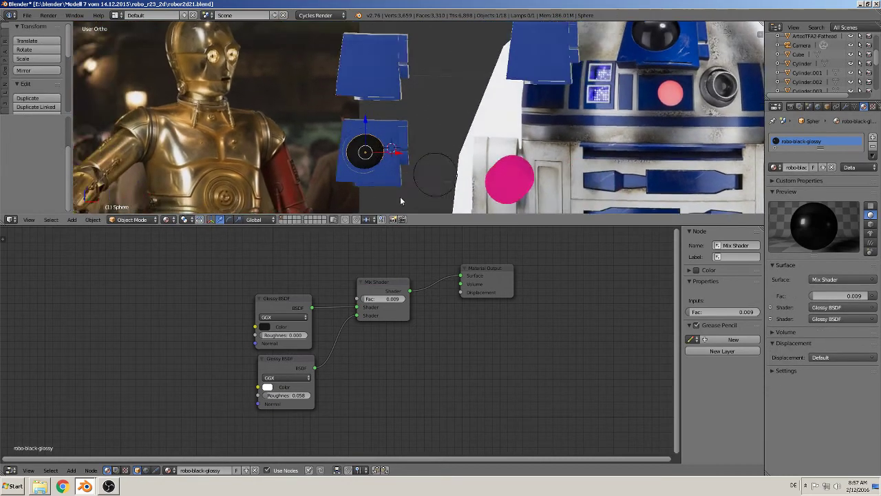
scroll(400, 196, up, 3)
shift+middle_drag(385, 172, 424, 138)
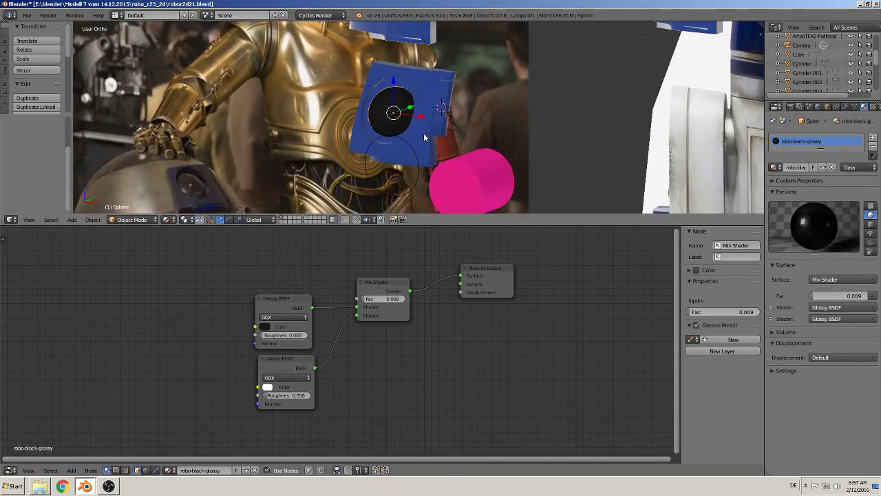
shift+right_click(425, 108)
Step: Duplicate the blue eye panel to the left along X and select the ring Cylinder.001
key(shift+d)
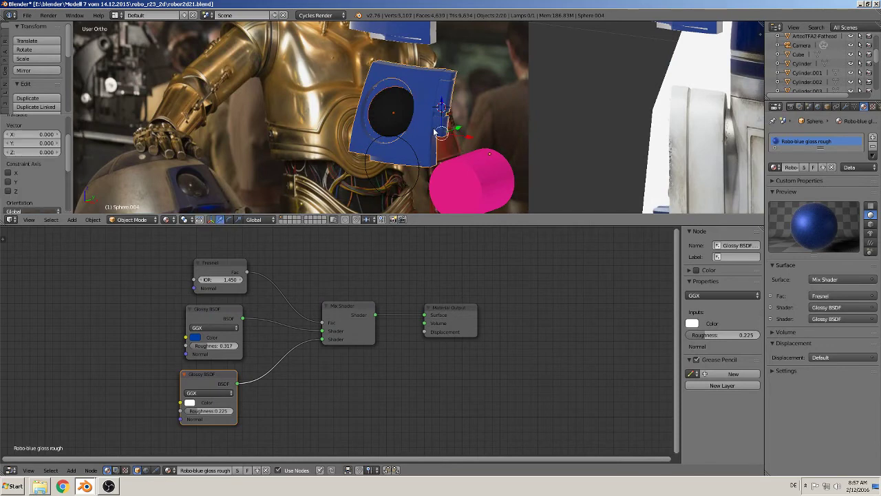
key(x)
click(290, 122)
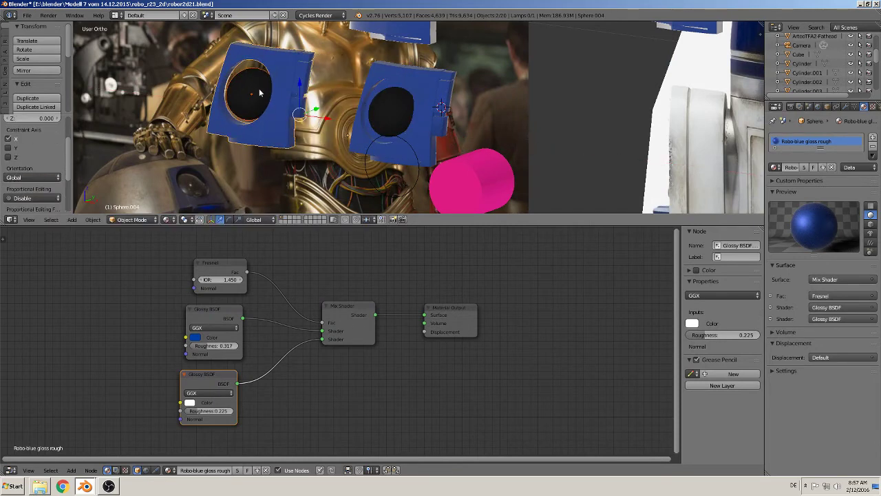
right_click(400, 110)
right_click(399, 110)
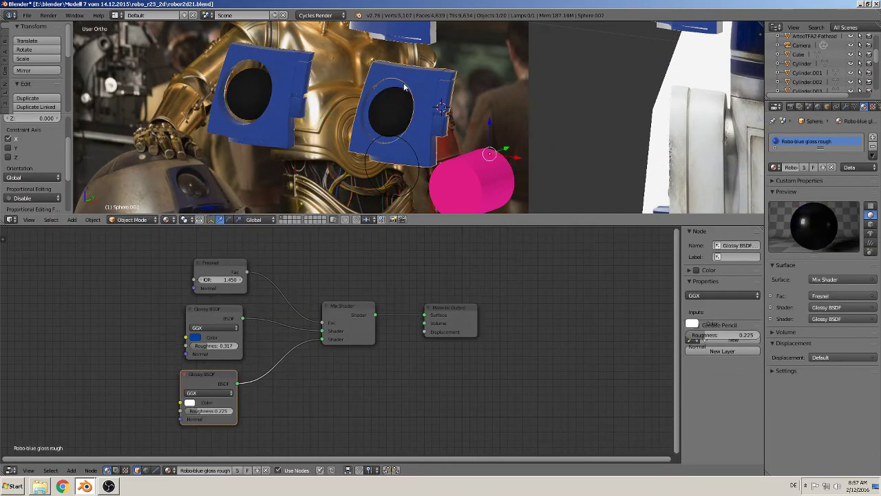
right_click(396, 90)
middle_drag(396, 90, 420, 117)
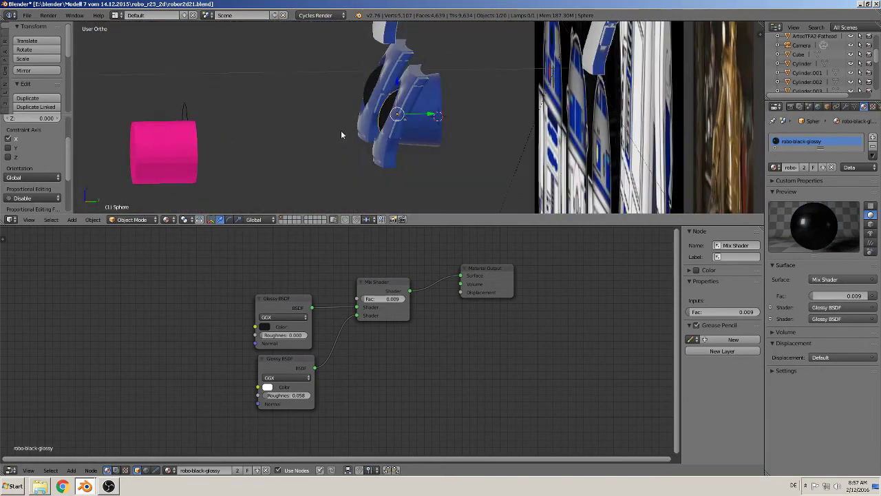
right_click(423, 117)
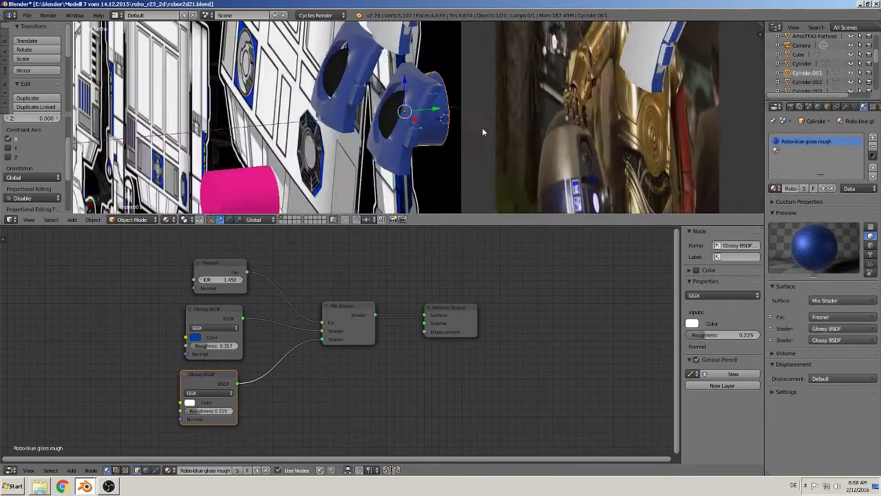
middle_drag(423, 118, 546, 129)
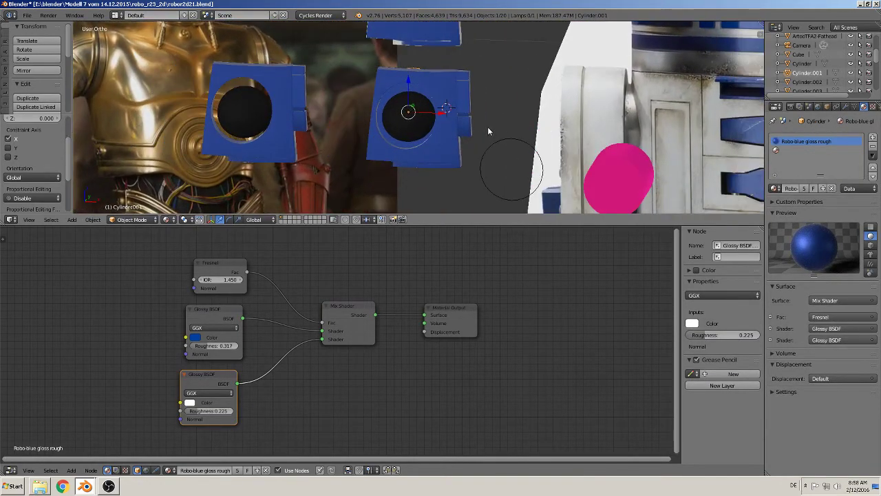
Step: Duplicate Cylinder.001 along X onto the left eye panel
key(shift+d)
key(x)
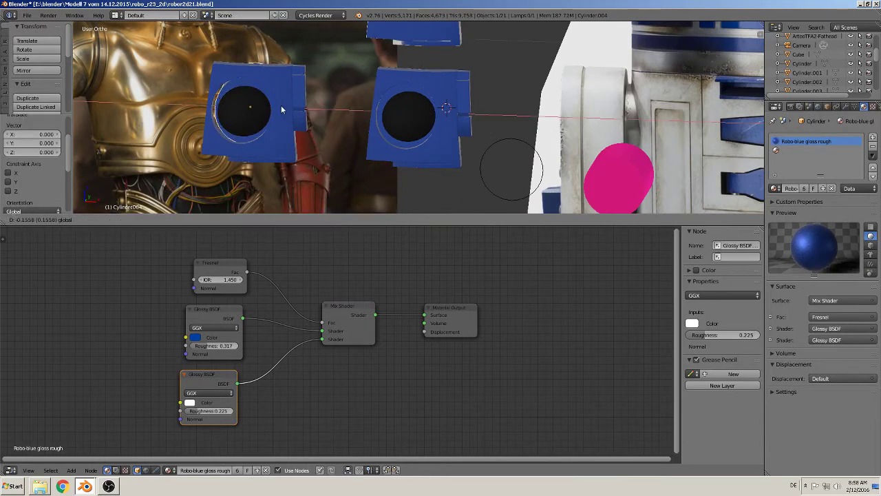
click(278, 104)
mouse_move(362, 129)
middle_down()
mouse_move(295, 142)
mouse_move(358, 90)
mouse_move(347, 142)
mouse_move(310, 152)
middle_up()
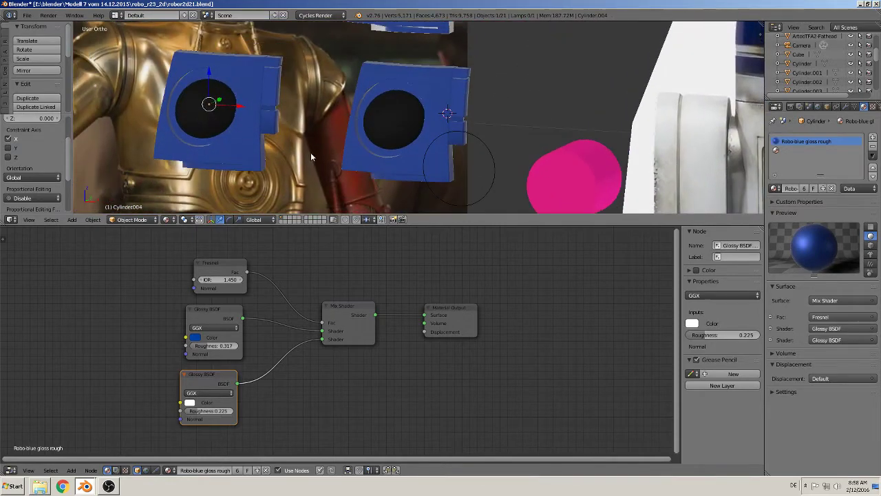
Step: Join the three copied eye-panel parts into a single object
right_click(208, 114)
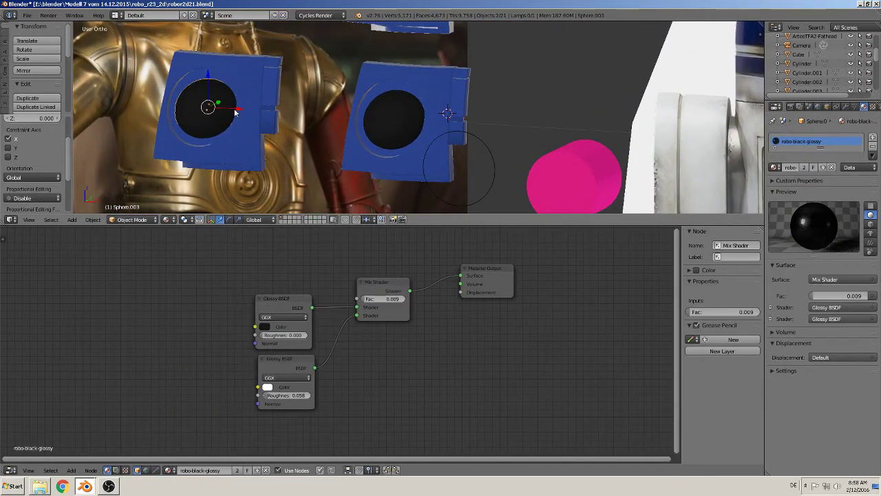
click(24, 84)
click(20, 72)
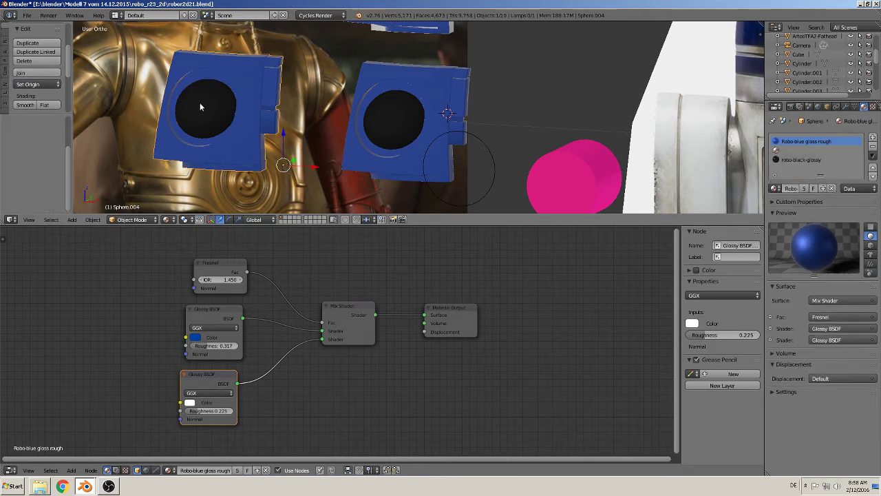
click(38, 84)
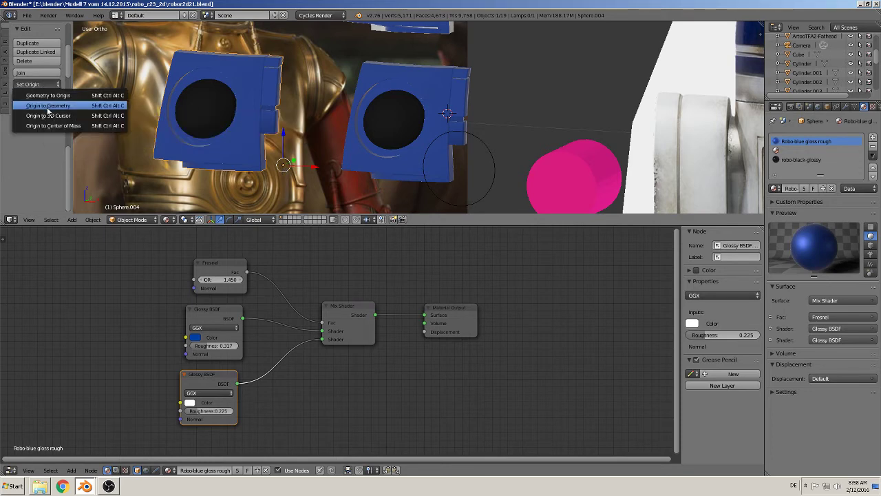
Step: Set the joined eye panel's origin to its geometry centre
click(48, 105)
middle_drag(179, 151, 251, 146)
scroll(251, 146, down, 3)
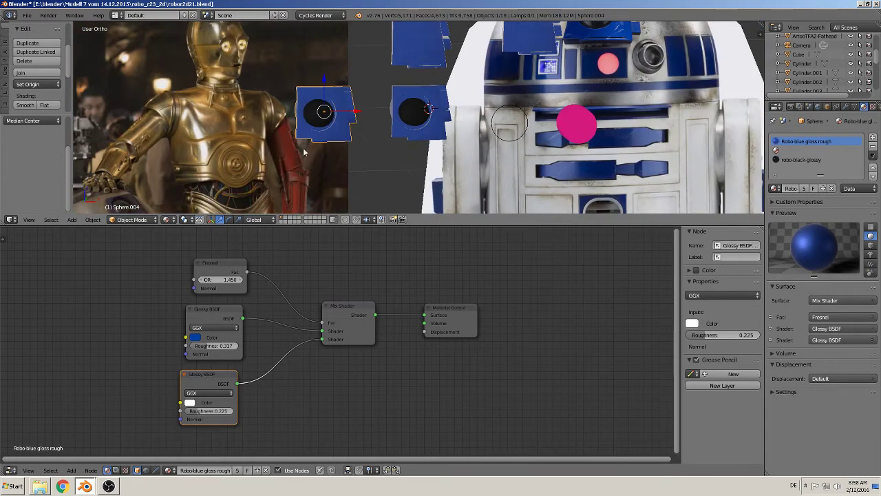
scroll(250, 146, down, 2)
scroll(251, 146, down, 1)
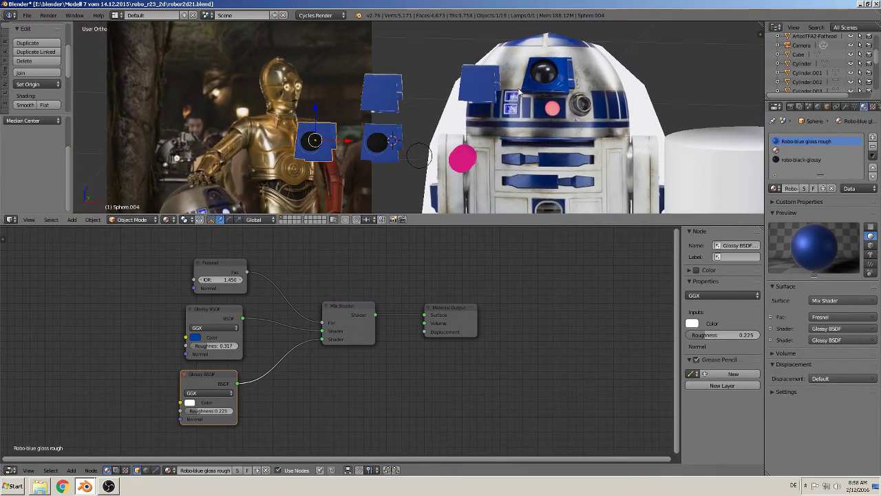
scroll(421, 183, up, 1)
Step: Move Sphere.001 and Sphere.000 onto a hidden layer
right_click(488, 81)
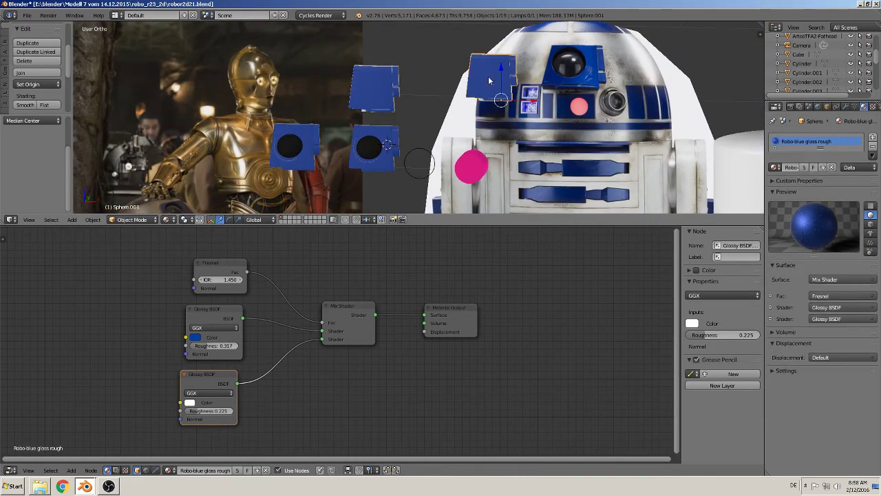
shift+right_click(391, 91)
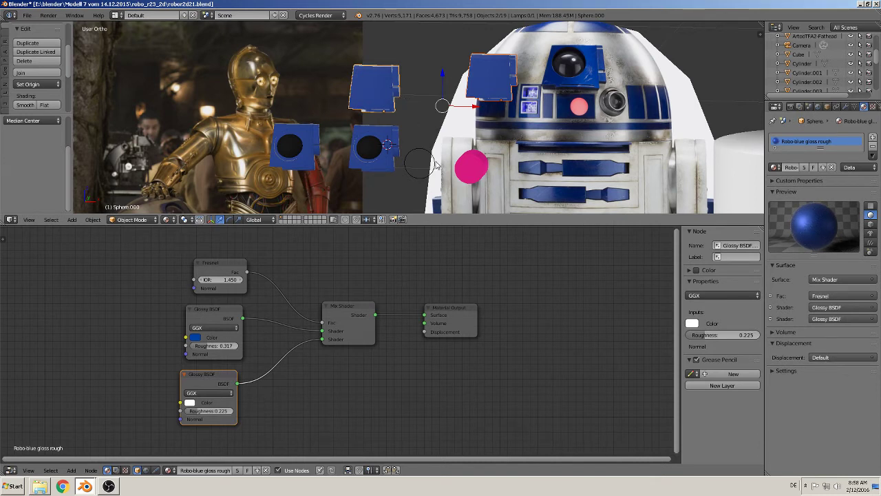
key(m)
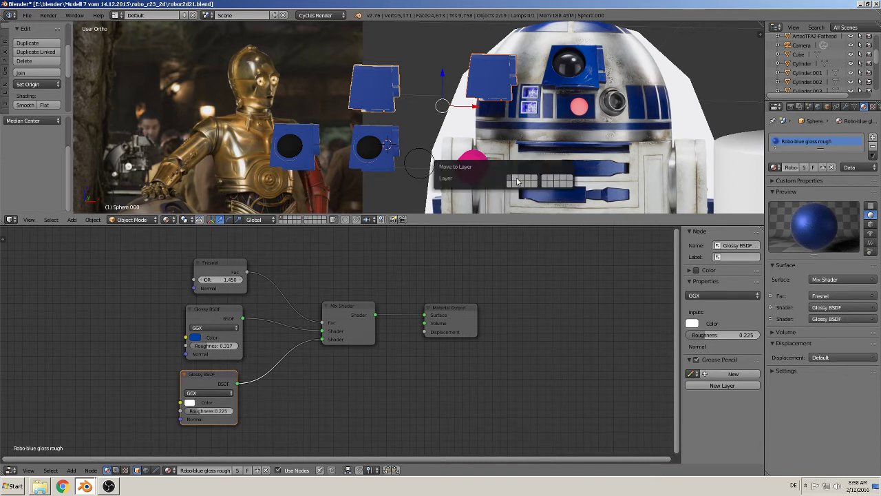
click(517, 182)
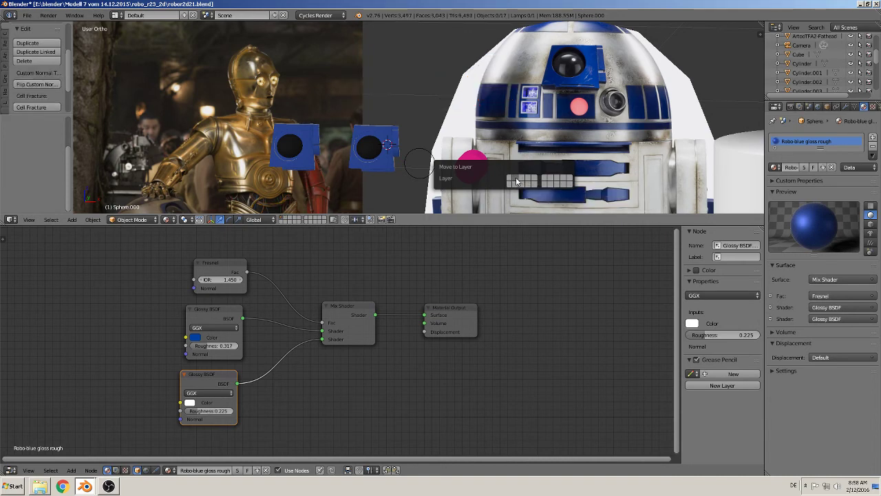
Step: Send the right blue eye panel, pink disc and blue sphere piece to another layer
right_click(372, 159)
shift+right_click(384, 158)
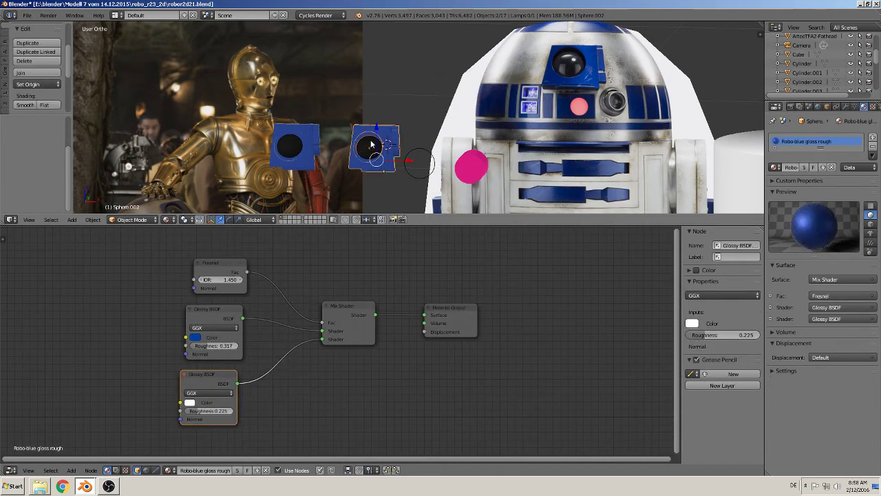
shift+right_click(472, 169)
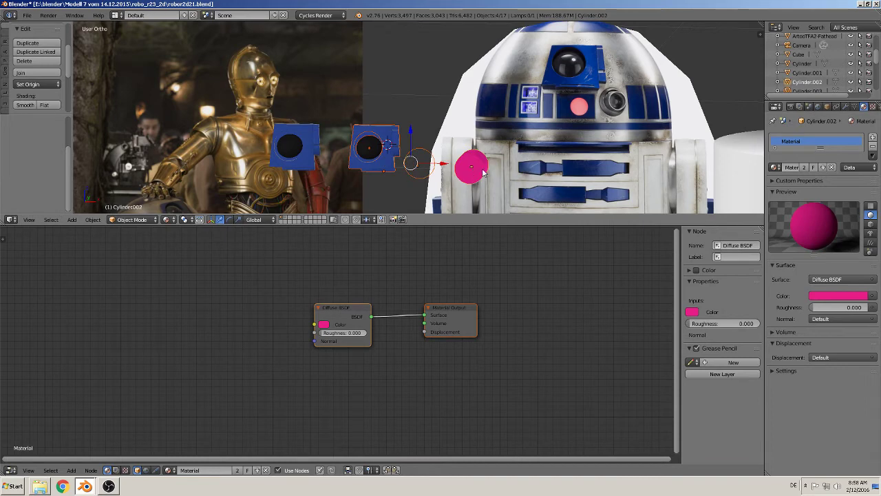
key(m)
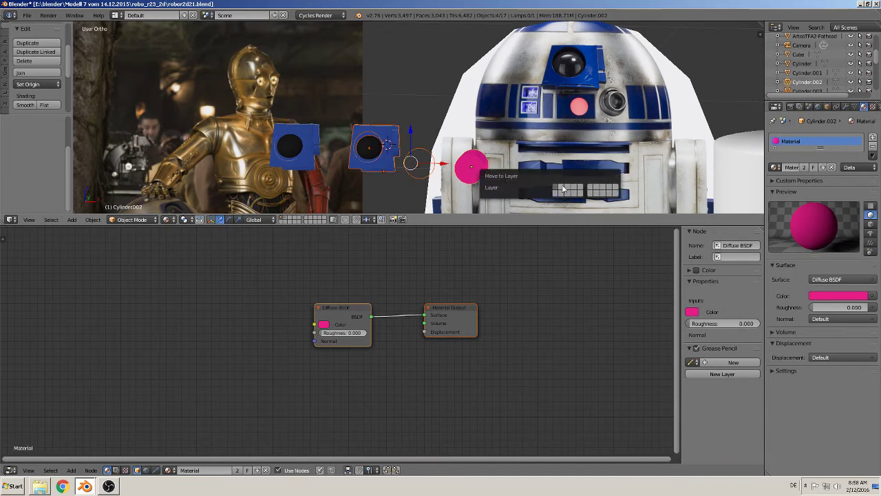
click(563, 188)
right_click(372, 147)
key(m)
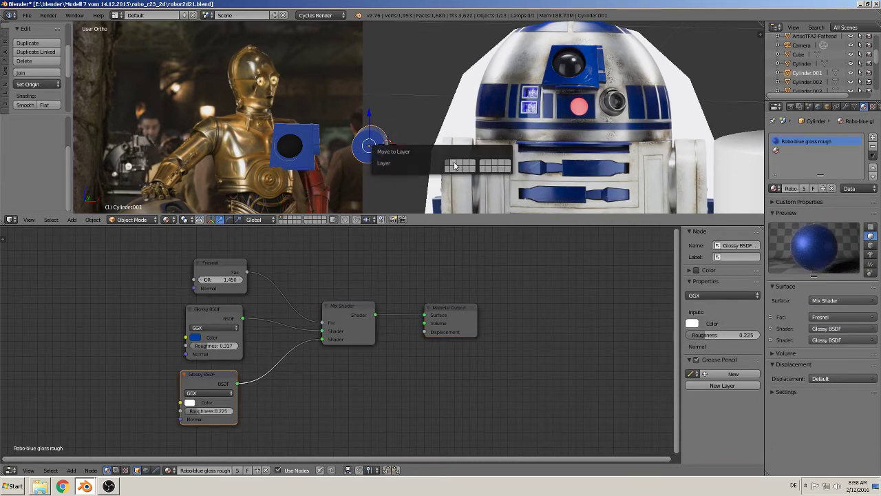
click(454, 164)
Step: In front view, move the small blue eye piece up above the white cylinder body
drag(443, 225, 443, 427)
scroll(366, 224, down, 3)
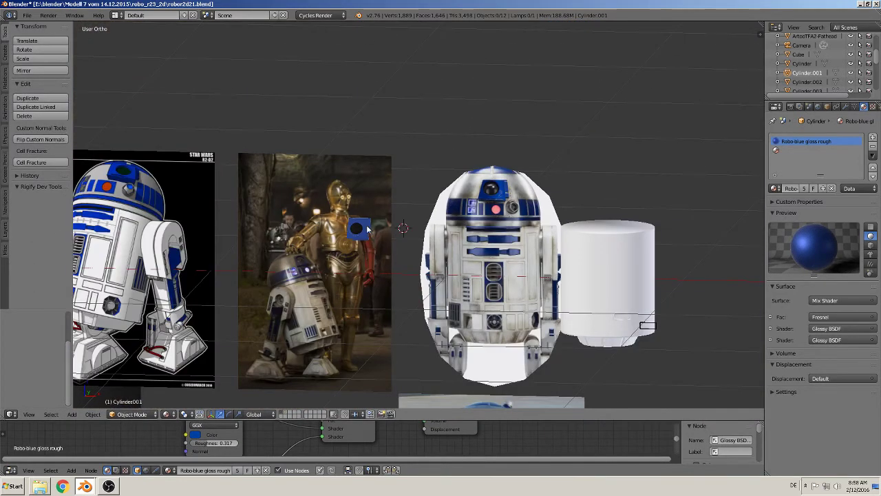
right_click(366, 224)
scroll(366, 224, down, 2)
scroll(386, 234, down, 2)
scroll(403, 242, down, 1)
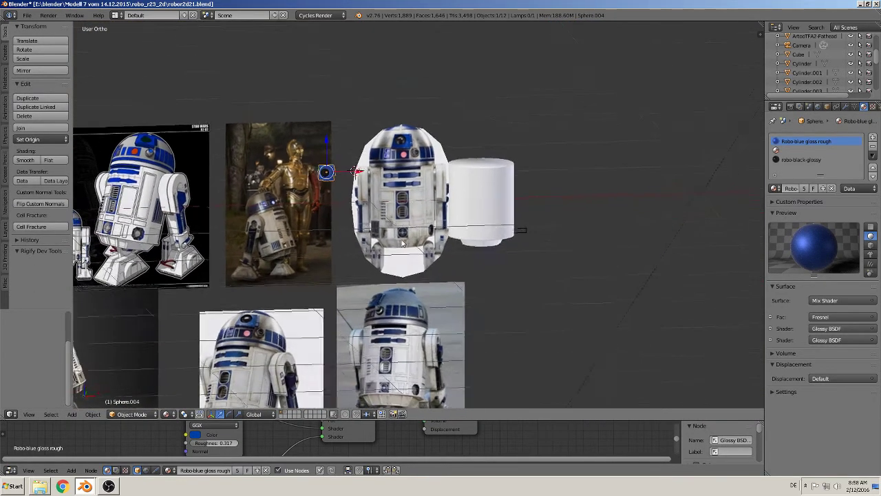
middle_drag(402, 242, 393, 222)
key(KP_1)
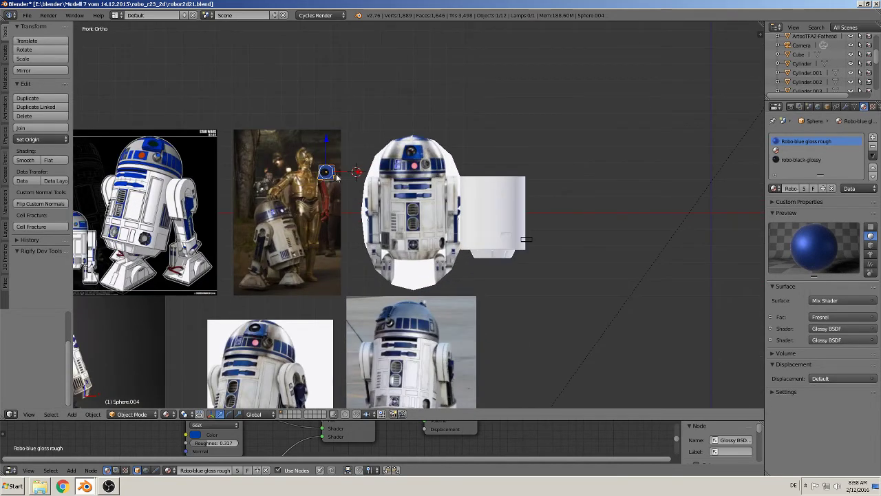
key(g)
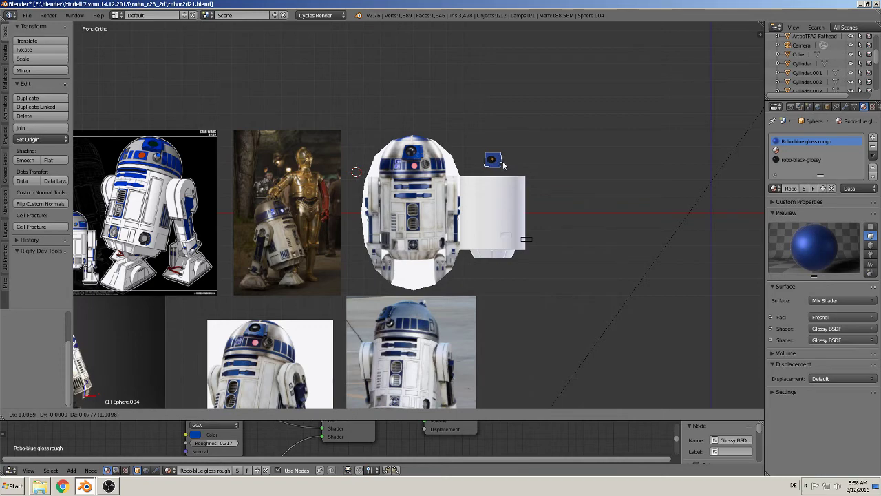
click(503, 163)
Step: Check the layer holding the set-aside pieces, then return to the R2-D2 model layer
right_click(449, 197)
mouse_move(448, 197)
middle_down()
mouse_move(508, 238)
mouse_move(440, 230)
middle_up()
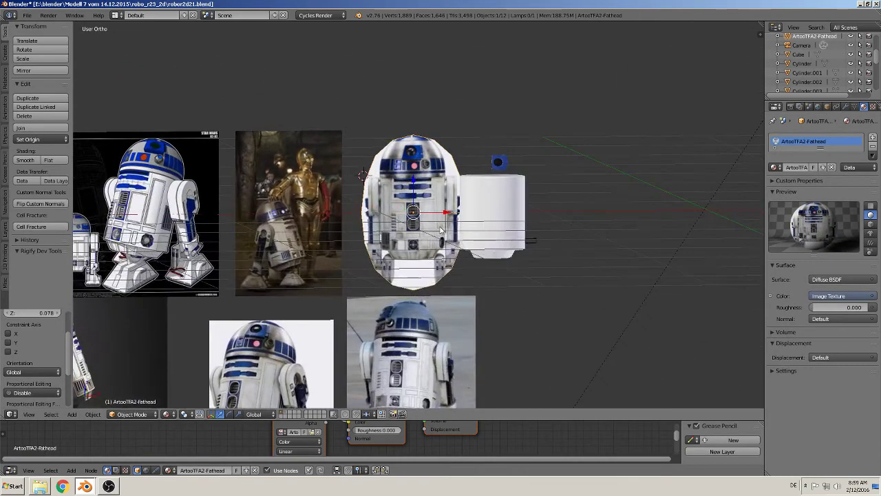
click(288, 413)
scroll(323, 362, down, 3)
scroll(323, 362, up, 4)
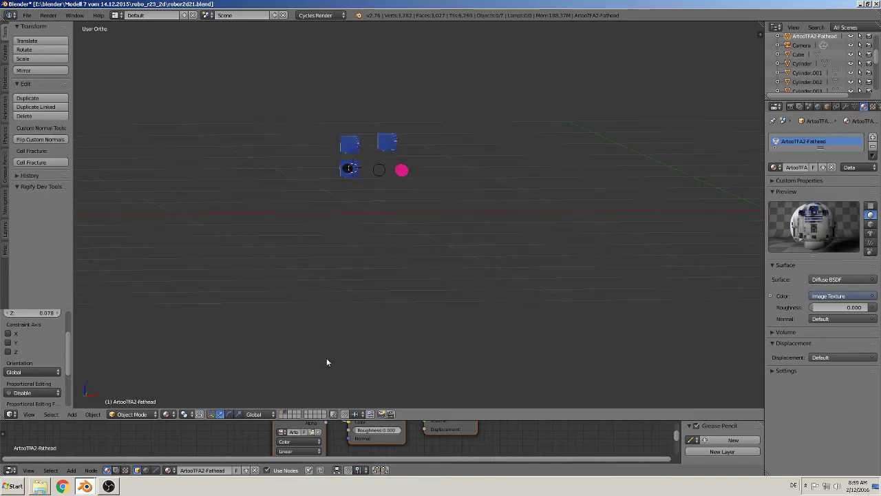
scroll(327, 360, up, 3)
scroll(329, 363, up, 1)
scroll(325, 375, down, 3)
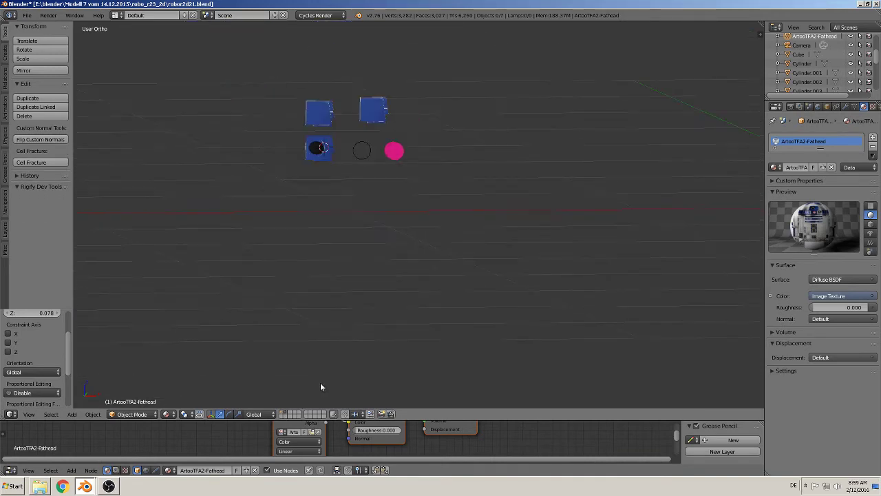
click(283, 413)
scroll(351, 363, down, 2)
scroll(352, 363, down, 2)
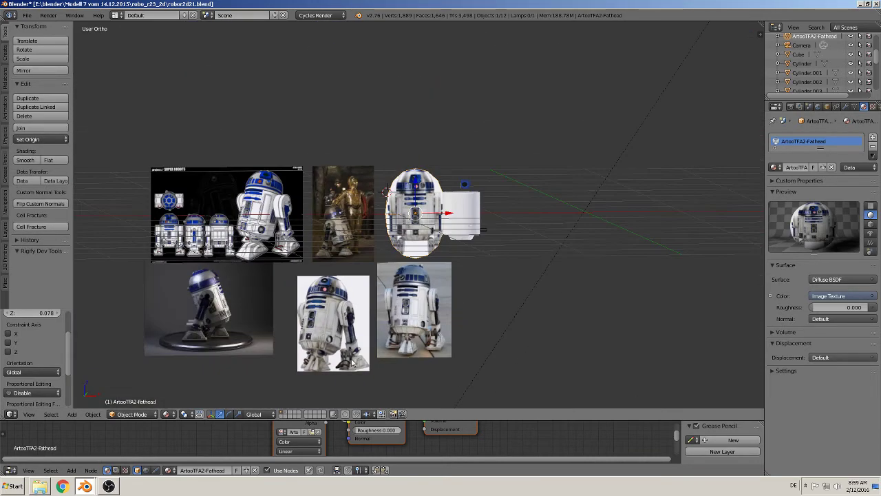
Step: Back in front view, place the 3D cursor at the blue eye piece
mouse_move(351, 362)
middle_down()
mouse_move(406, 332)
mouse_move(444, 332)
middle_up()
scroll(447, 325, up, 1)
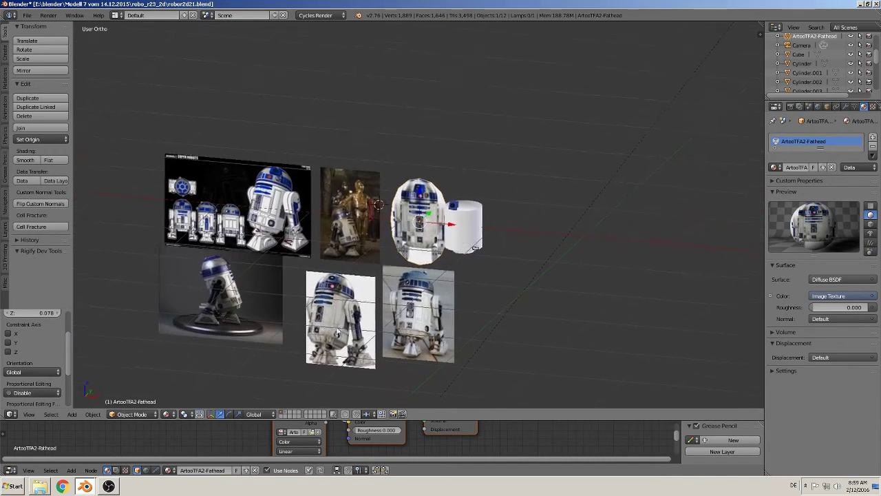
scroll(475, 262, up, 1)
scroll(493, 205, up, 1)
scroll(509, 228, up, 1)
key(KP_1)
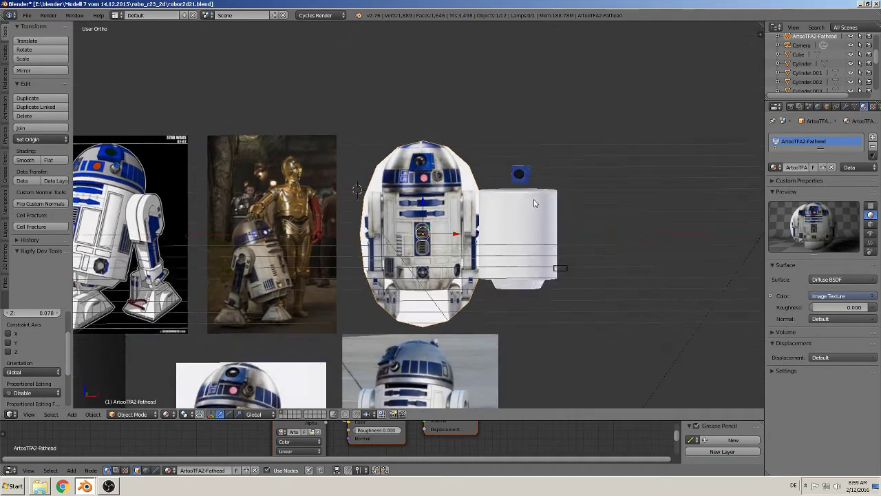
scroll(538, 218, up, 1)
scroll(540, 219, up, 1)
scroll(553, 229, up, 1)
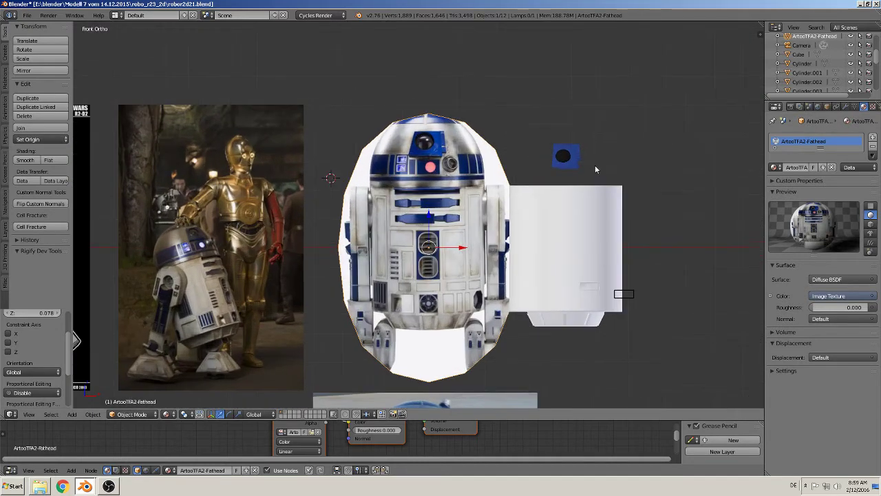
click(564, 143)
click(71, 414)
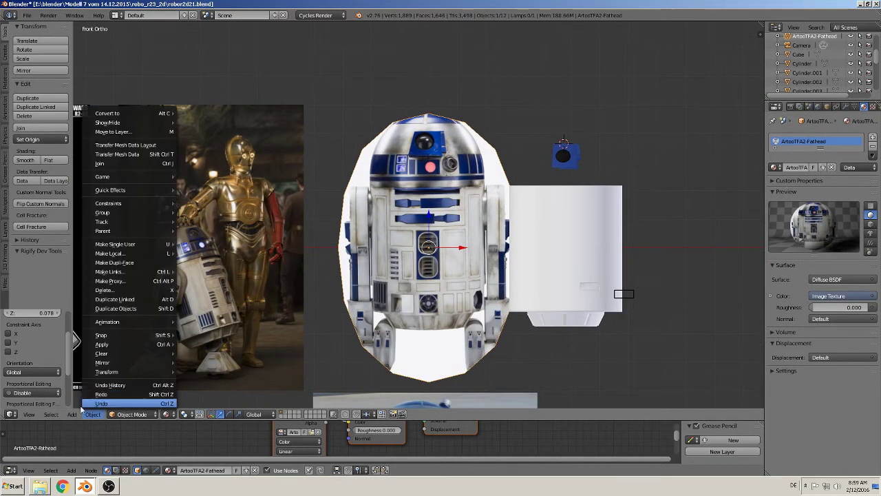
mouse_move(103, 403)
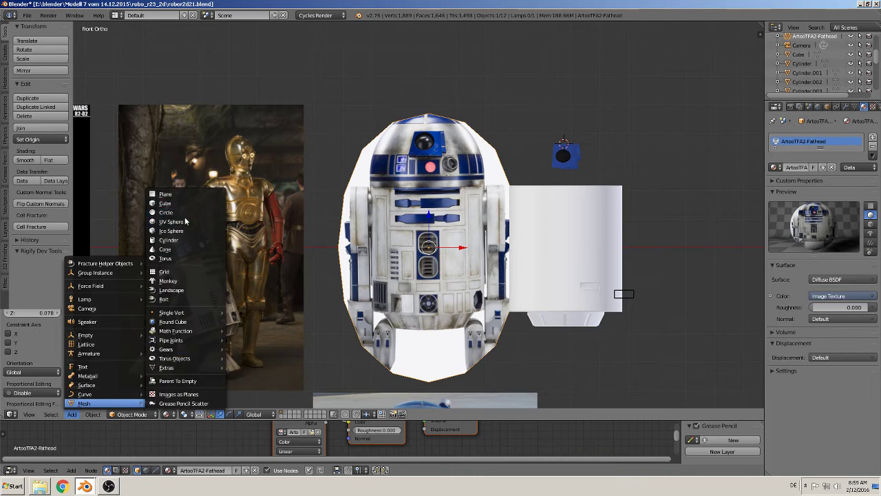
Step: Add a 32-segment UV sphere at the cursor, scale it down, and lower it onto the cylinder top
click(185, 222)
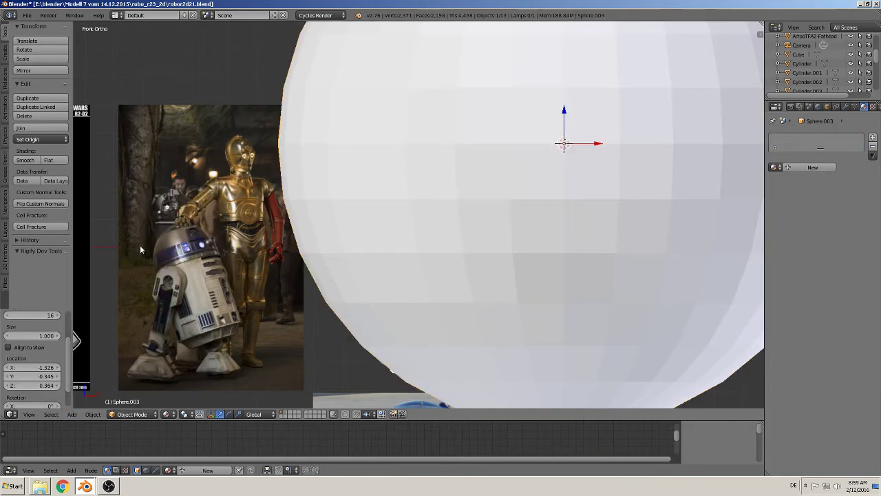
click(54, 314)
text(16)
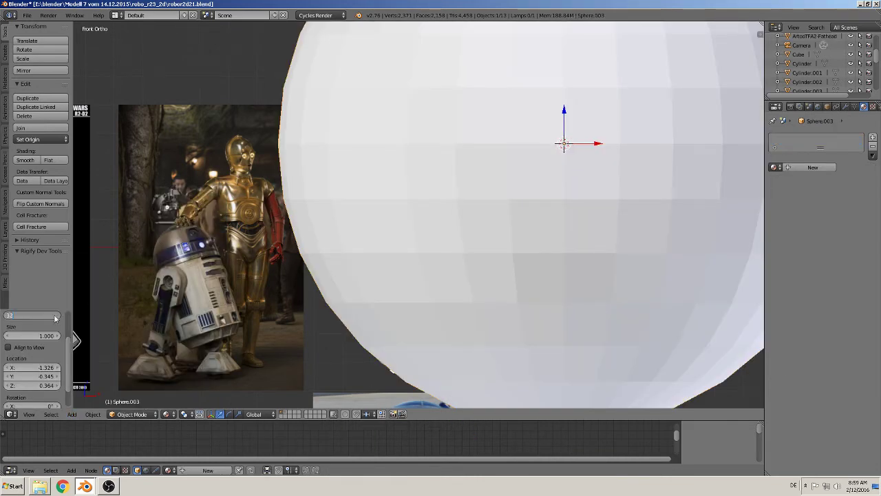
key(Return)
key(s)
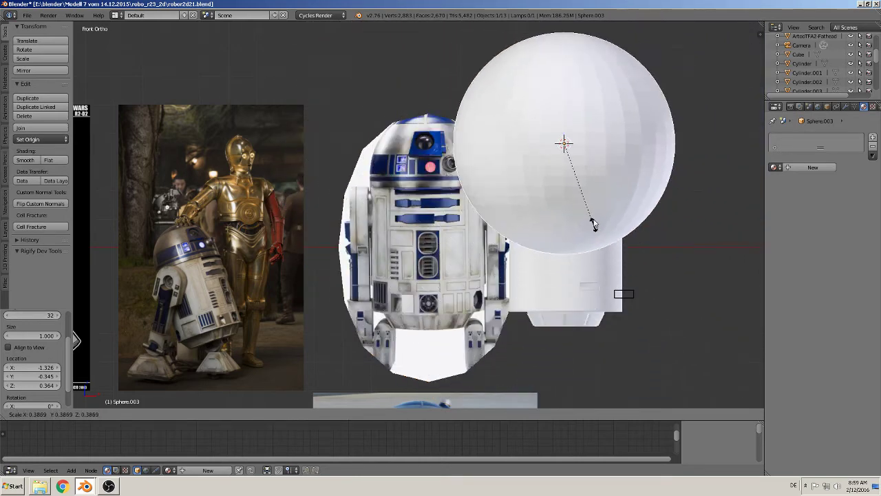
click(587, 191)
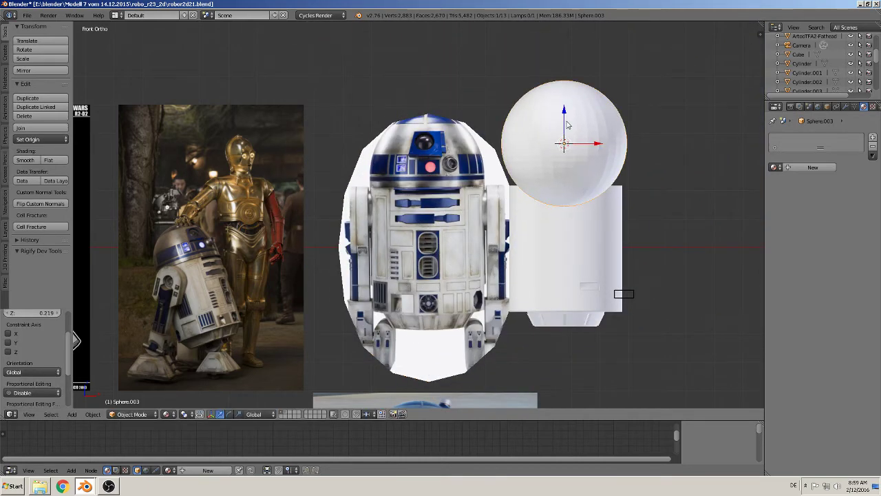
drag(567, 124, 567, 133)
key(Tab)
Step: Box-select and delete the sphere's lower half, leaving a dome
key(a)
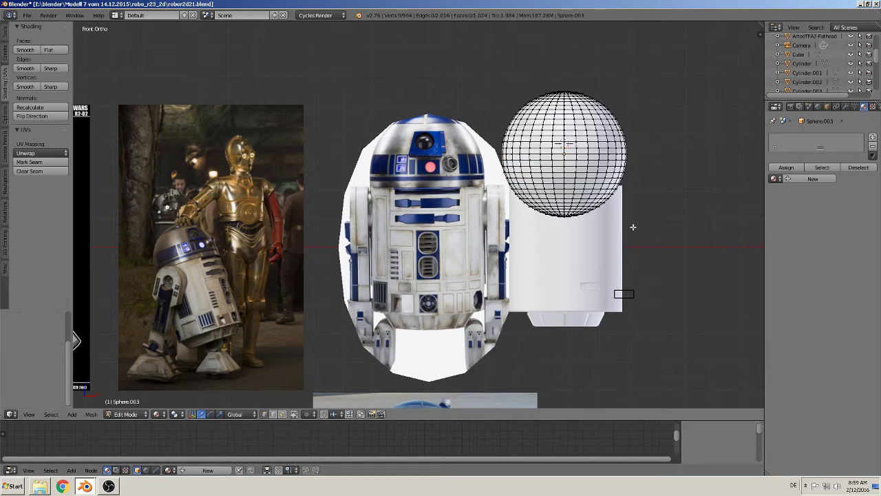
key(b)
drag(633, 230, 494, 158)
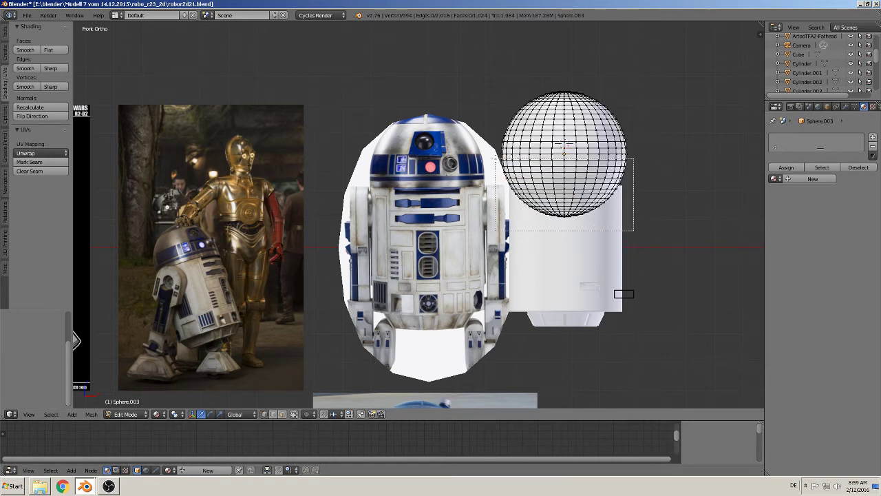
key(x)
click(494, 163)
key(Tab)
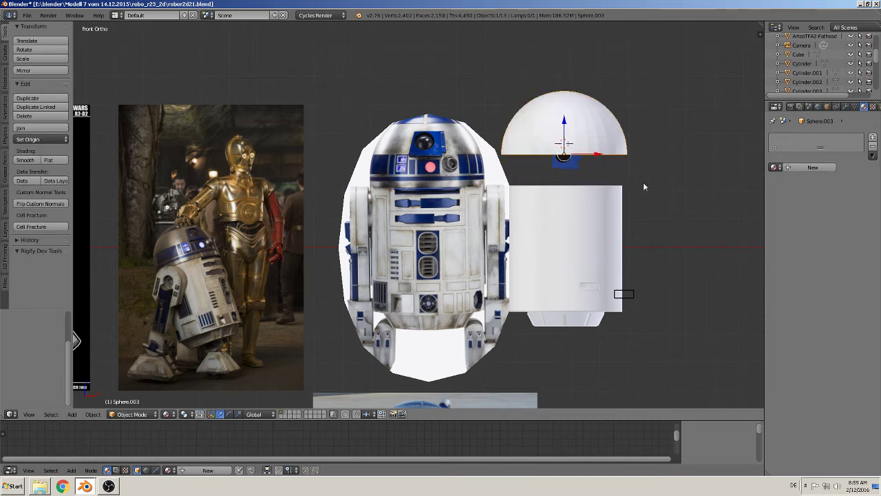
Step: Scale the dome down, move it onto the cylinder, and resize it to the body's width
key(s)
click(634, 176)
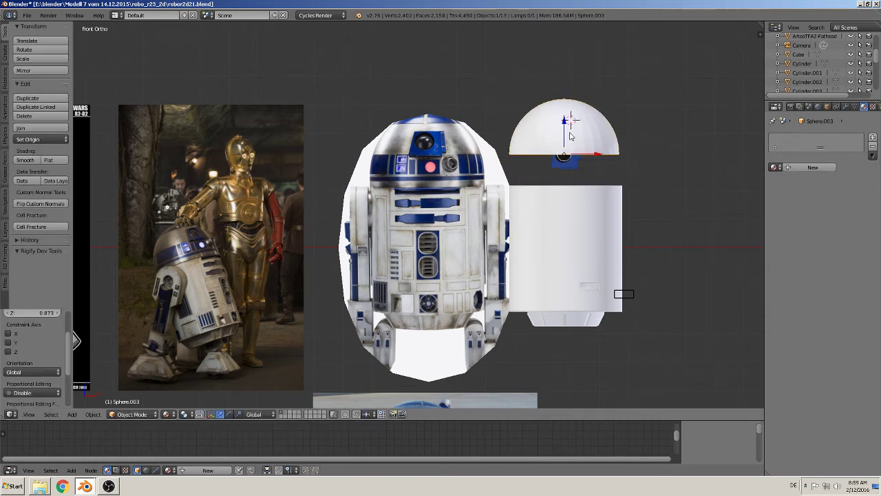
drag(561, 122, 561, 147)
key(s)
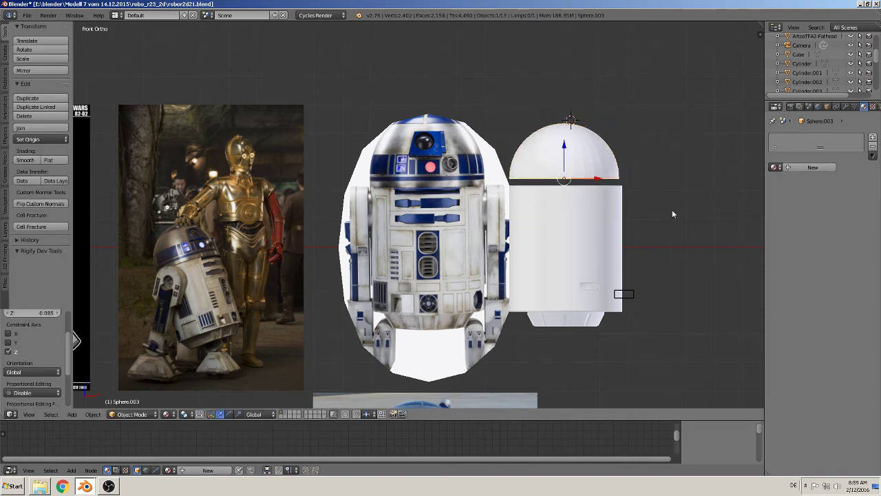
click(660, 205)
click(600, 181)
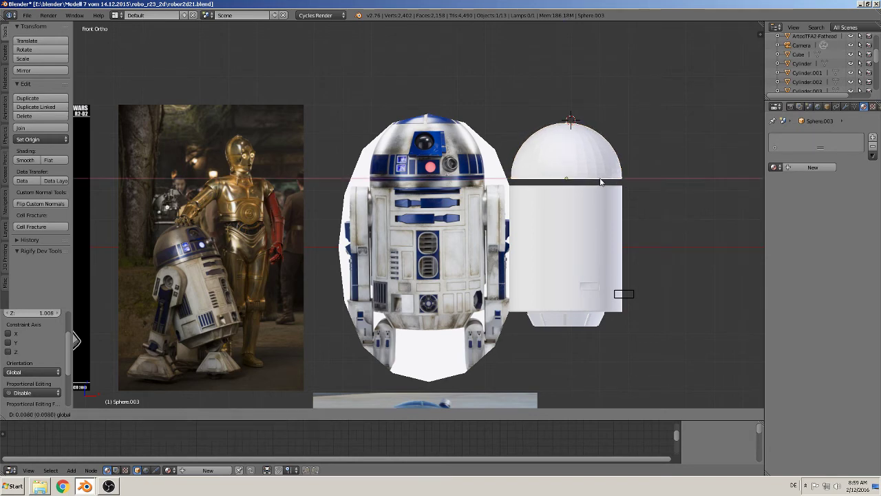
scroll(682, 210, up, 3)
Step: Extrude the dome's bottom edge rim down to the cylinder top
key(Tab)
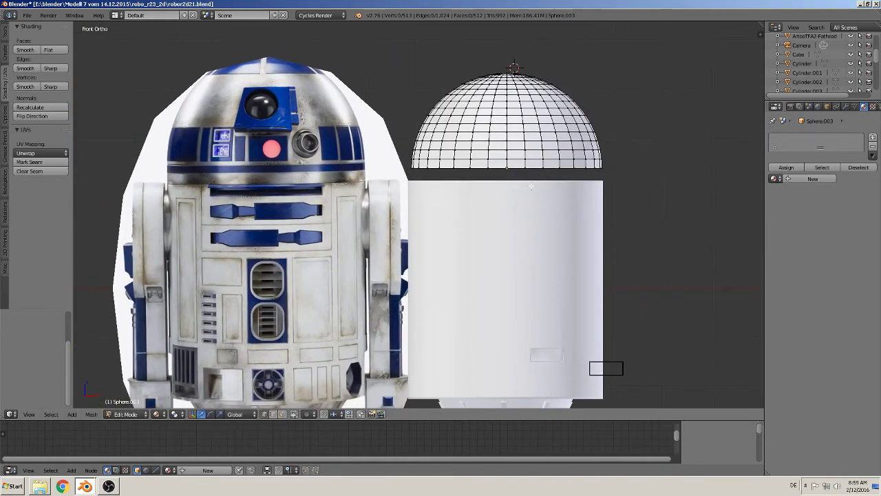
alt+right_click(501, 166)
key(e)
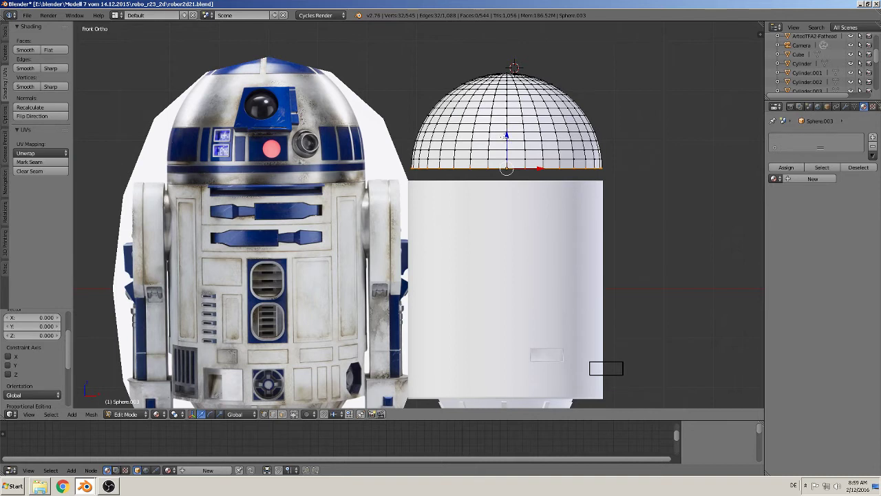
mouse_move(506, 135)
mouse_down()
mouse_move(506, 149)
mouse_move(505, 139)
mouse_up()
key(Tab)
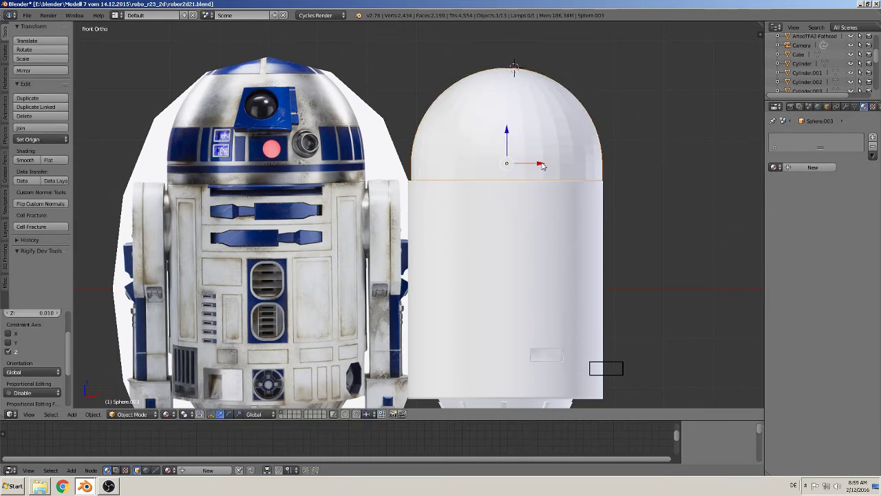
Step: Shift the dome slightly along X and enlarge it by about 1.0075 to match the cylinder
key(g)
key(x)
click(654, 218)
key(s)
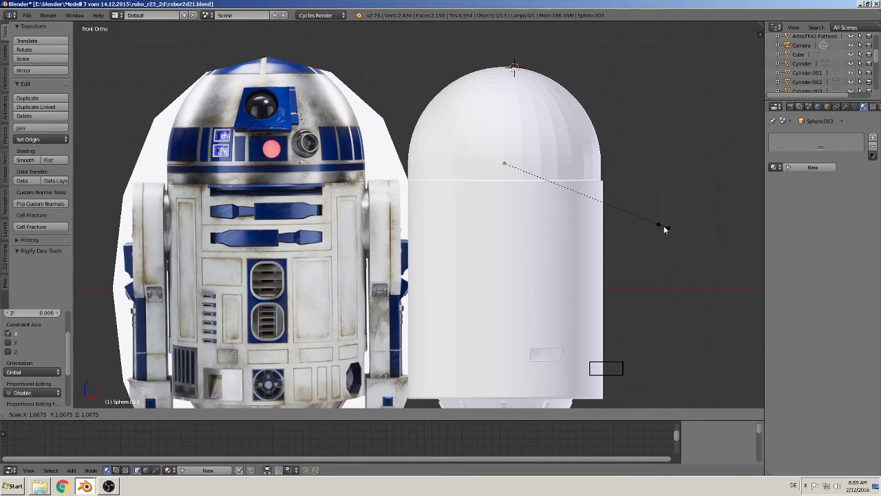
click(663, 228)
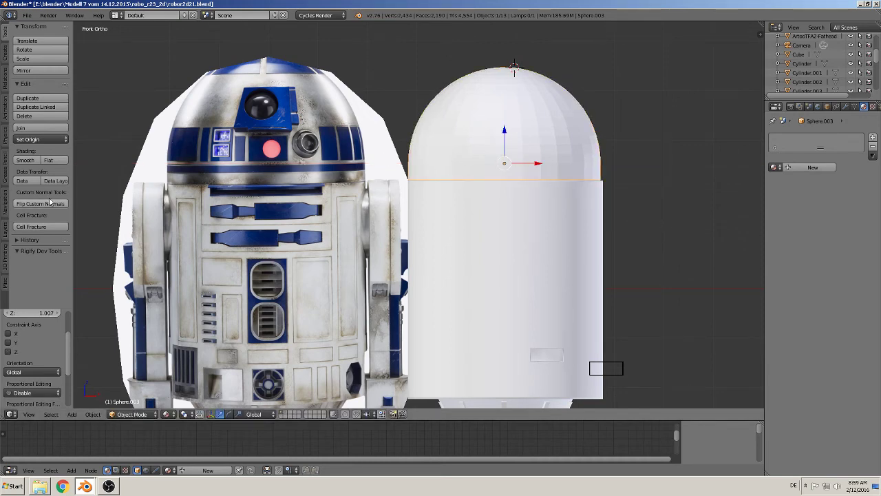
middle_drag(454, 204, 520, 242)
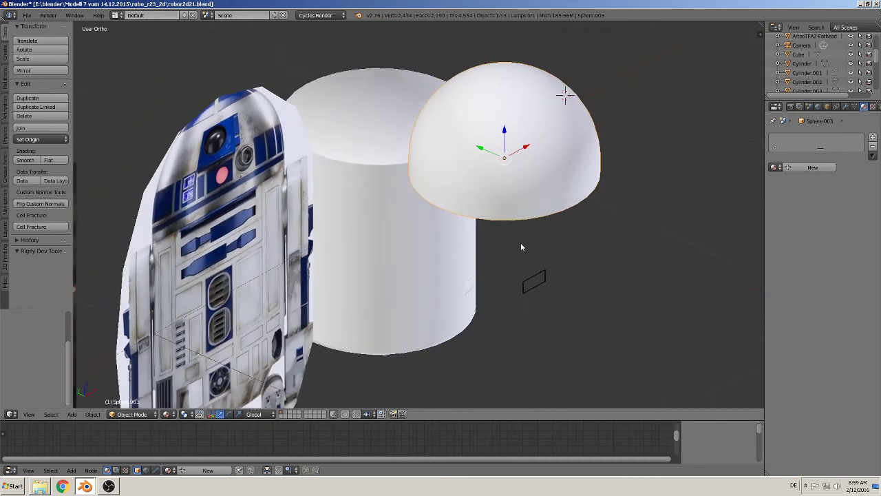
Step: Move the dome along Y to seat it on the cylinder body
key(g)
key(y)
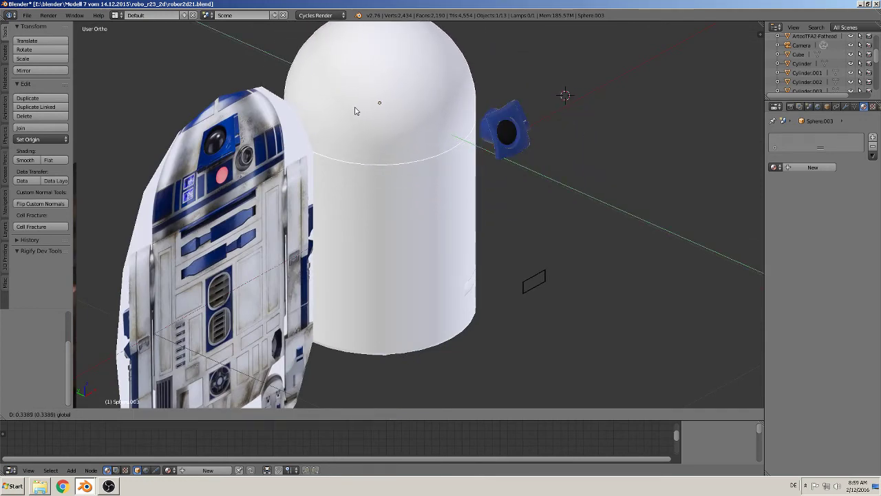
click(356, 111)
scroll(516, 228, up, 2)
mouse_move(505, 230)
middle_down()
mouse_move(439, 259)
mouse_move(432, 248)
mouse_move(505, 190)
middle_up()
Step: Move the blue eye panel along Y, then raise it 0.040 on Z
right_click(485, 214)
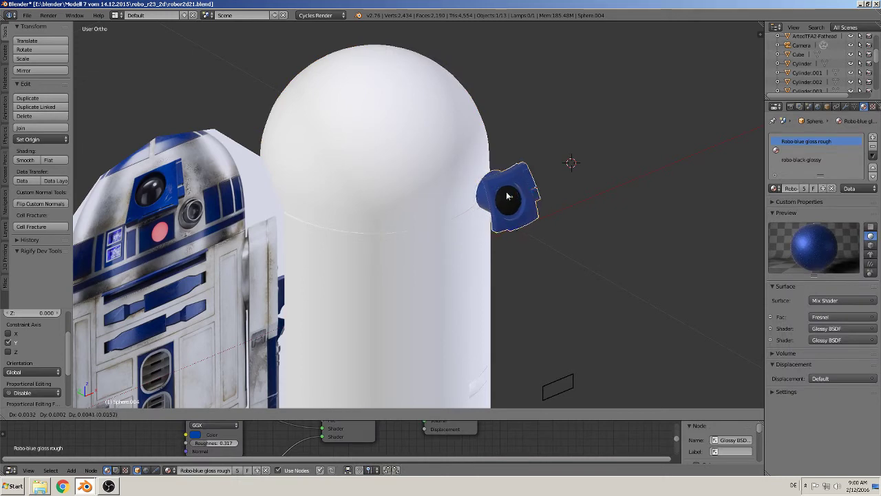
key(g)
key(y)
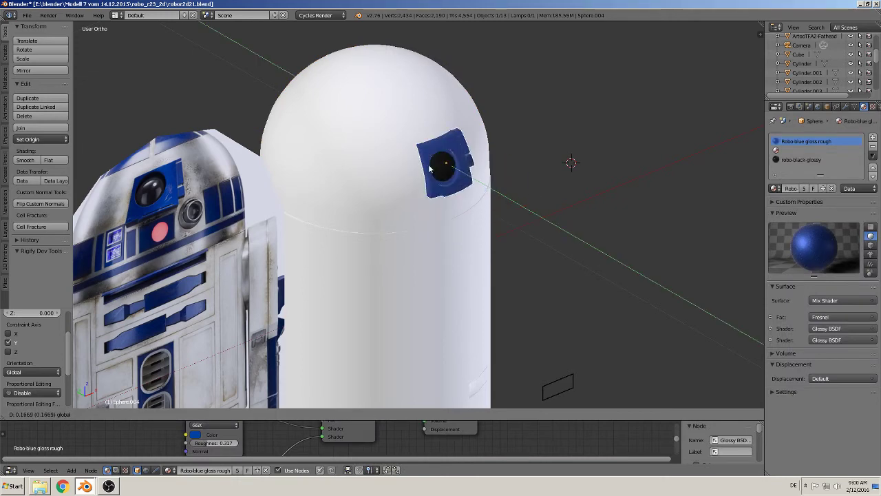
click(429, 167)
middle_drag(429, 168, 399, 216)
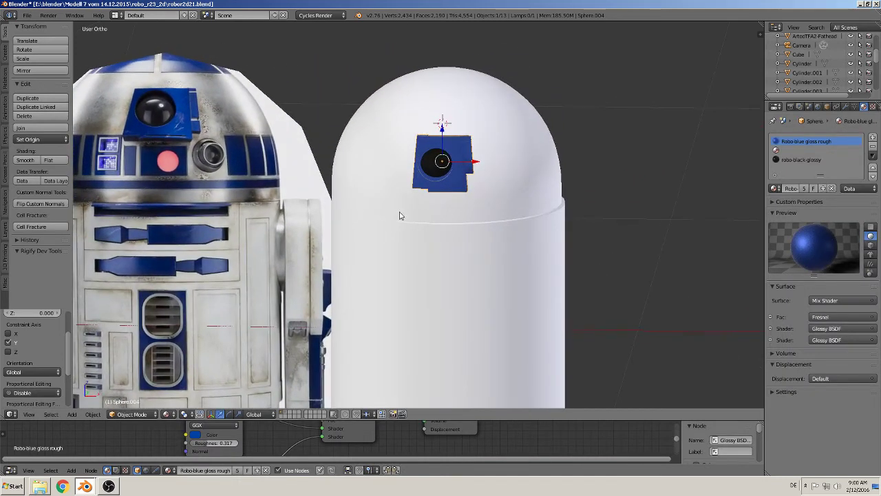
key(g)
key(z)
click(460, 207)
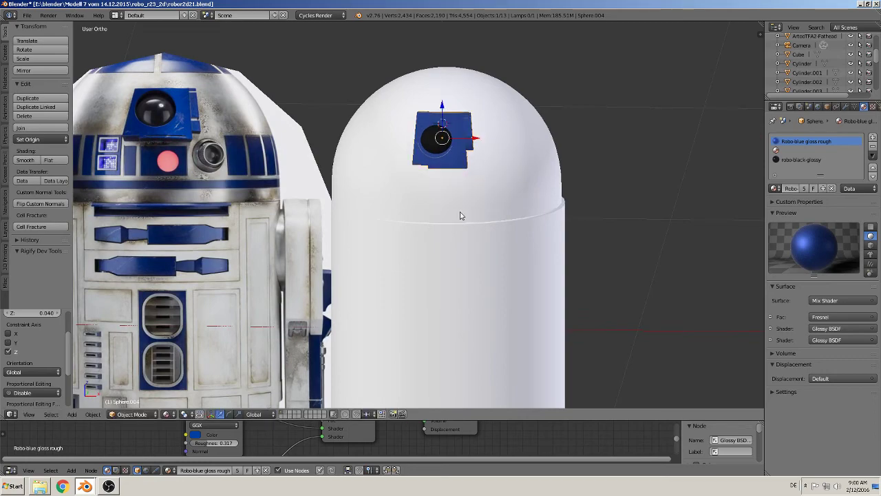
Step: Push the eye panel along Y against the dome and rotate it about X to follow its curve
middle_drag(461, 215, 396, 238)
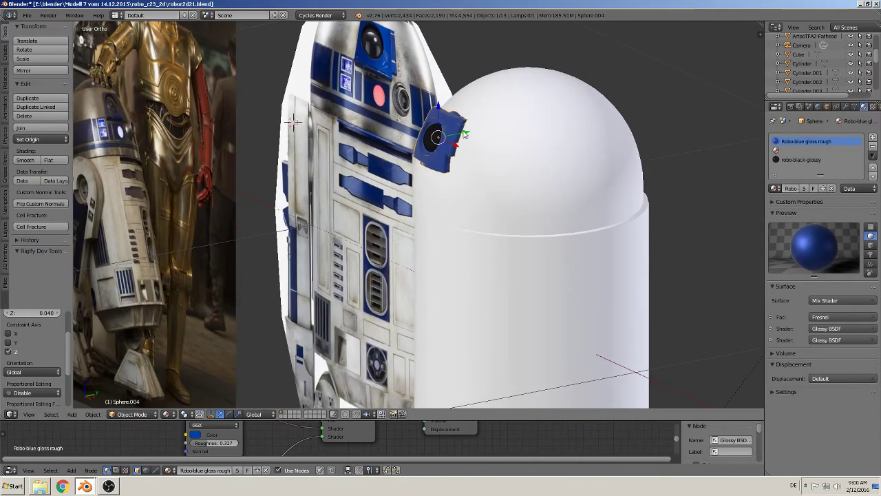
middle_drag(459, 190, 429, 216)
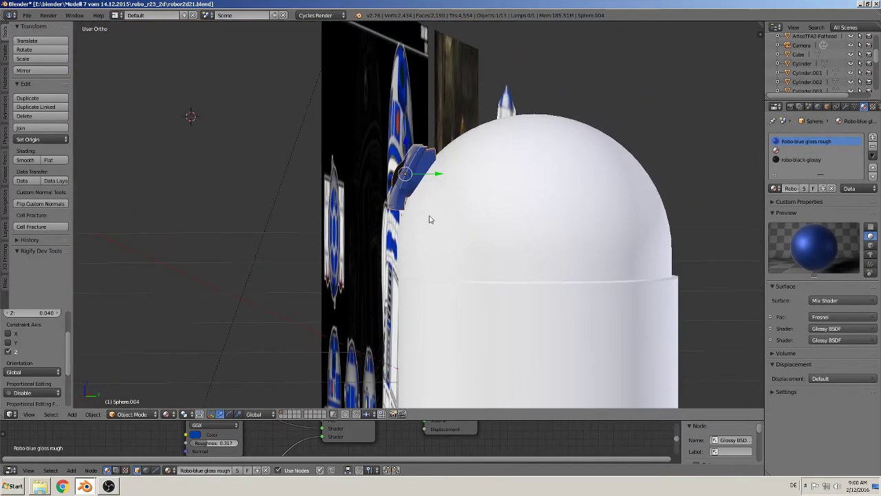
scroll(433, 162, up, 3)
key(g)
key(y)
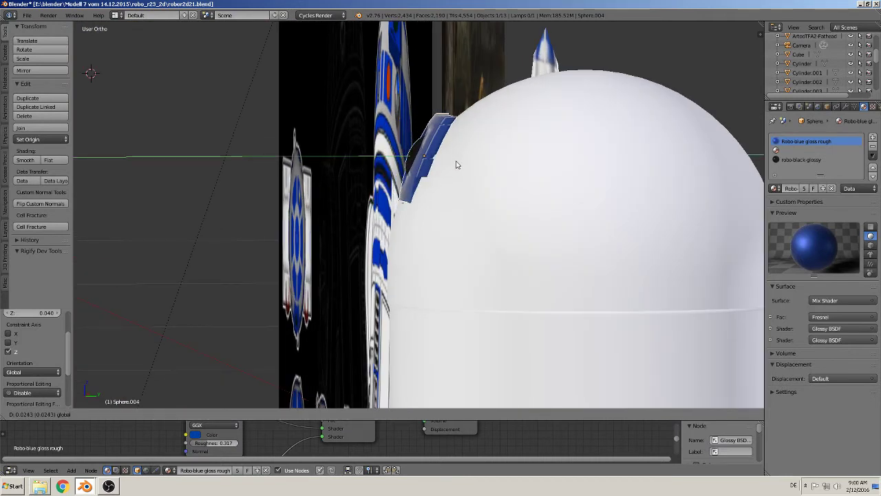
click(470, 198)
key(r)
key(x)
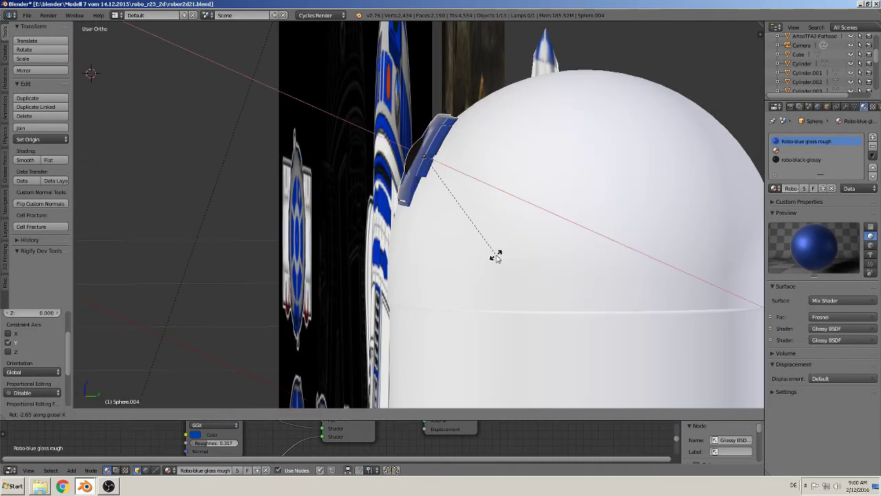
click(482, 256)
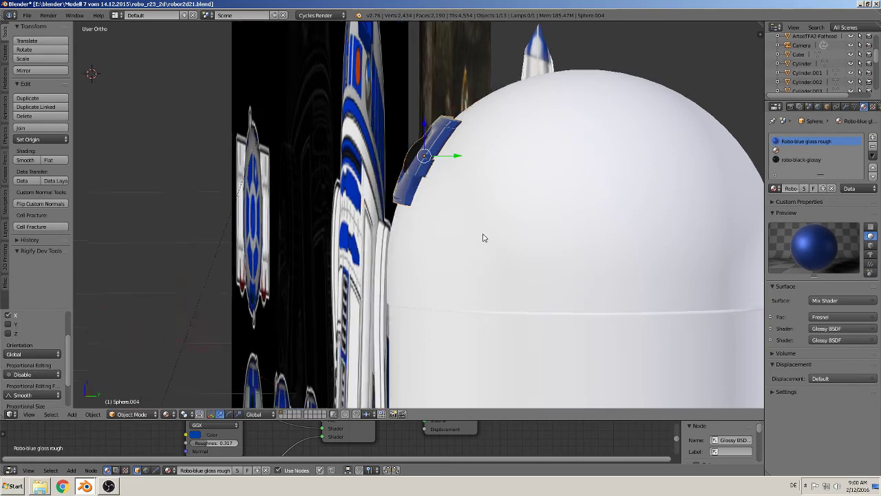
mouse_move(481, 248)
middle_down()
mouse_move(639, 231)
mouse_move(472, 248)
mouse_move(544, 257)
mouse_move(499, 275)
mouse_move(407, 266)
middle_up()
scroll(482, 248, down, 2)
scroll(480, 249, down, 2)
scroll(523, 262, down, 2)
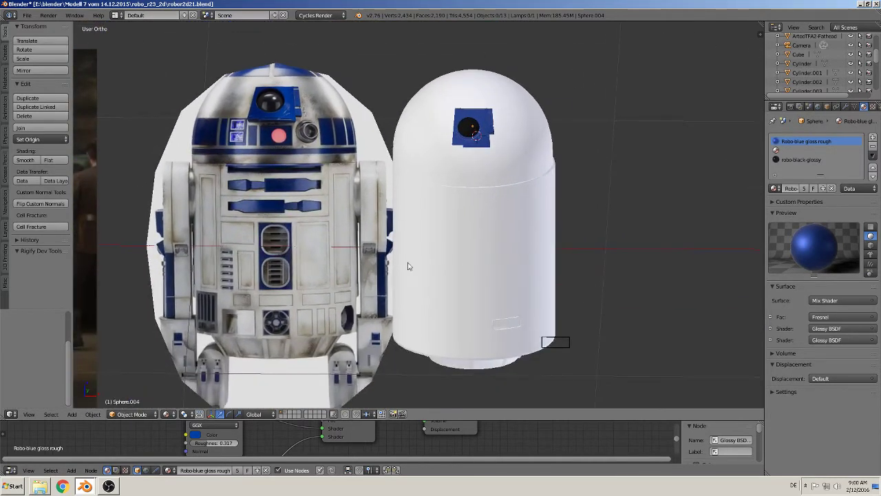
Step: Save the file, then duplicate the dome and move the copy right of the body
click(32, 17)
click(34, 86)
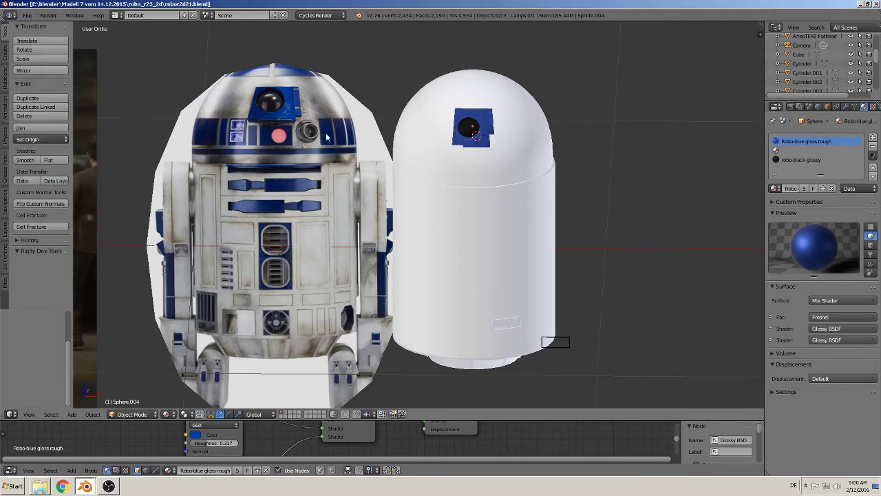
right_click(434, 120)
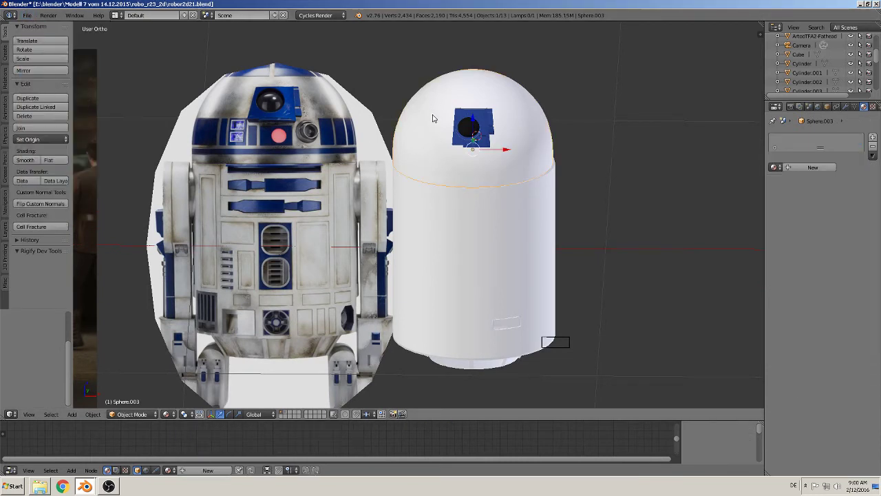
key(shift+d)
right_click(481, 172)
drag(506, 151, 685, 192)
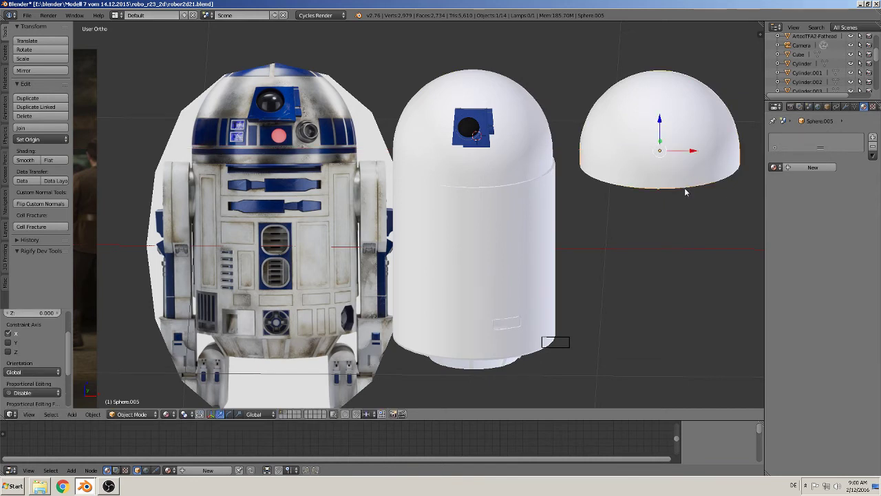
Step: Send the dome copy to another layer with M and save the file again
key(m)
click(765, 206)
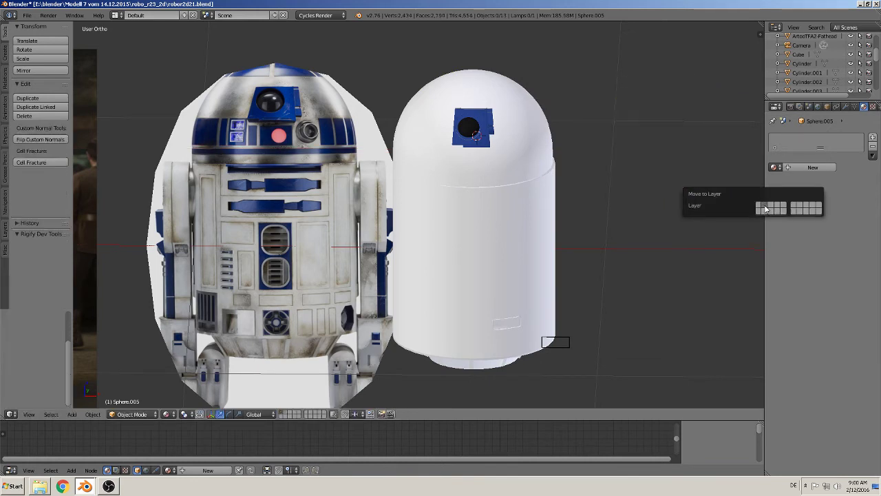
click(29, 17)
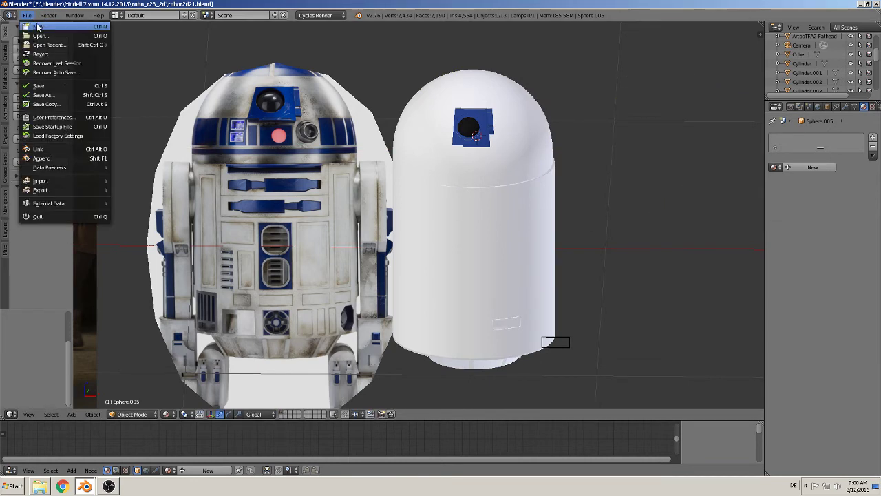
click(40, 88)
Step: Switch the viewport to Rendered shading and orbit around the dome and body
scroll(442, 177, down, 4)
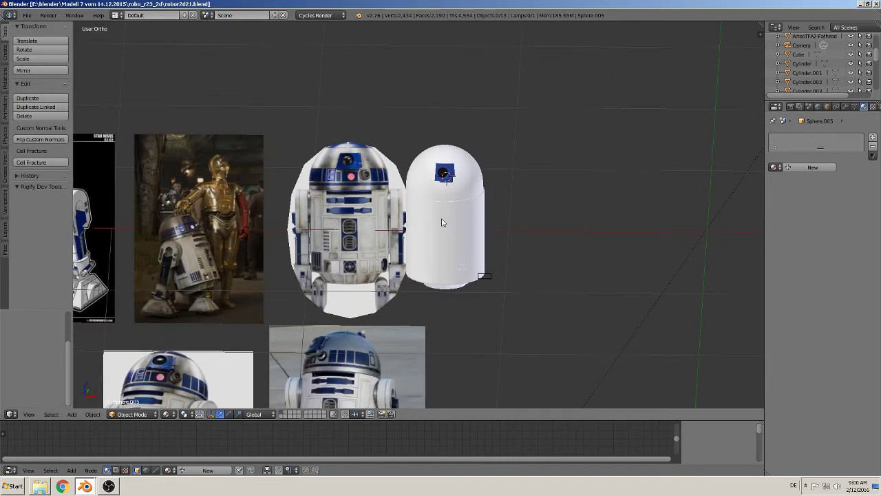
scroll(443, 220, up, 3)
scroll(186, 378, up, 2)
click(166, 414)
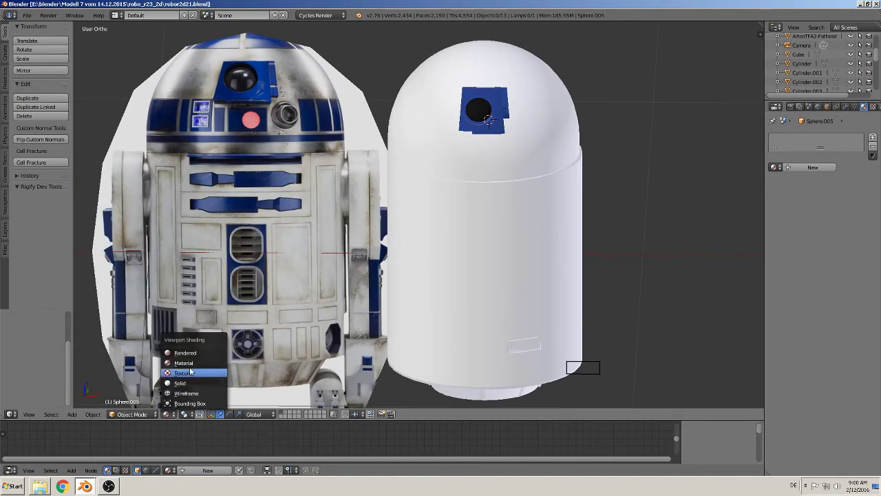
click(194, 352)
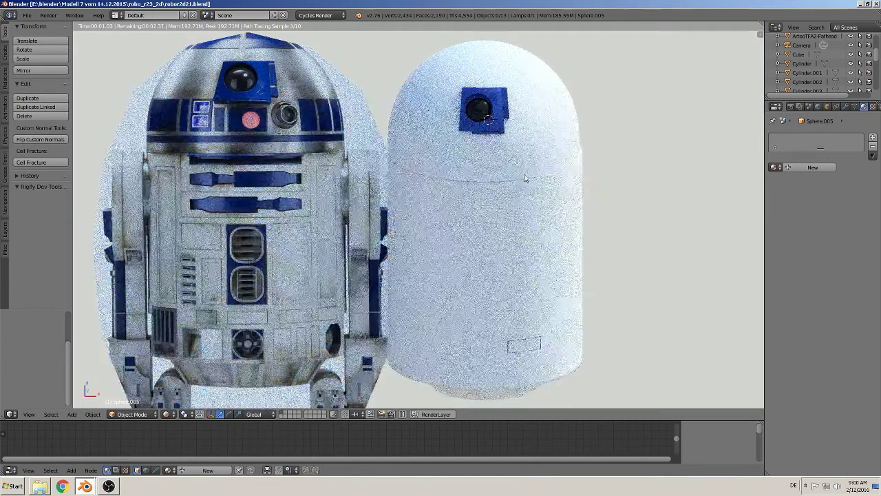
scroll(527, 146, up, 1)
scroll(510, 159, up, 2)
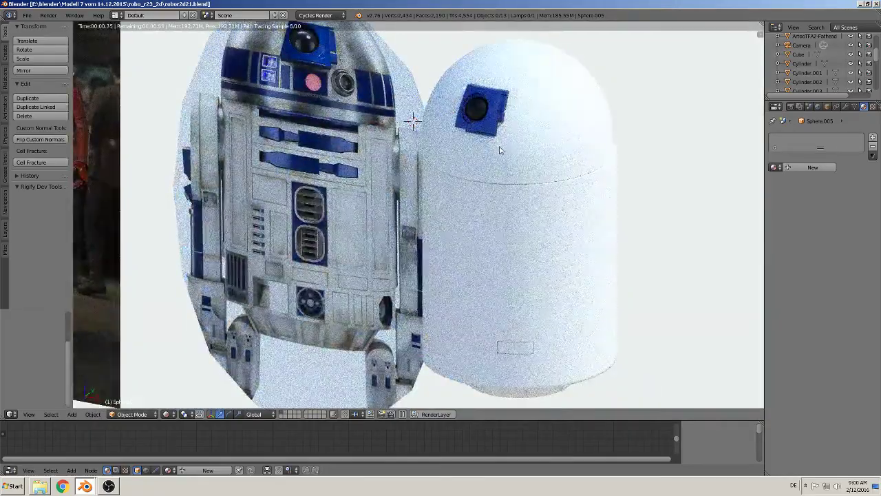
mouse_move(504, 163)
middle_down()
mouse_move(561, 174)
mouse_move(465, 268)
mouse_move(425, 272)
middle_up()
scroll(554, 170, up, 5)
scroll(554, 170, down, 4)
scroll(424, 272, down, 2)
scroll(424, 272, down, 1)
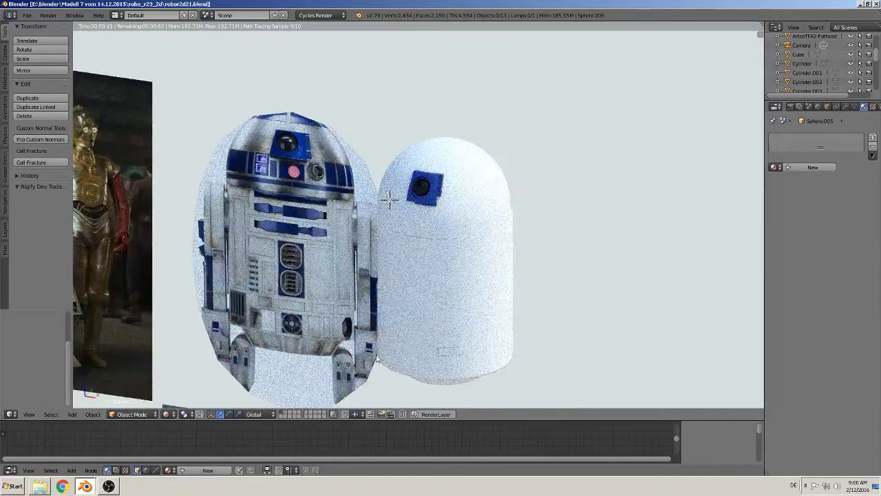
Step: Return to Material shading with an orthographic front view, zoomed in on the head
click(167, 413)
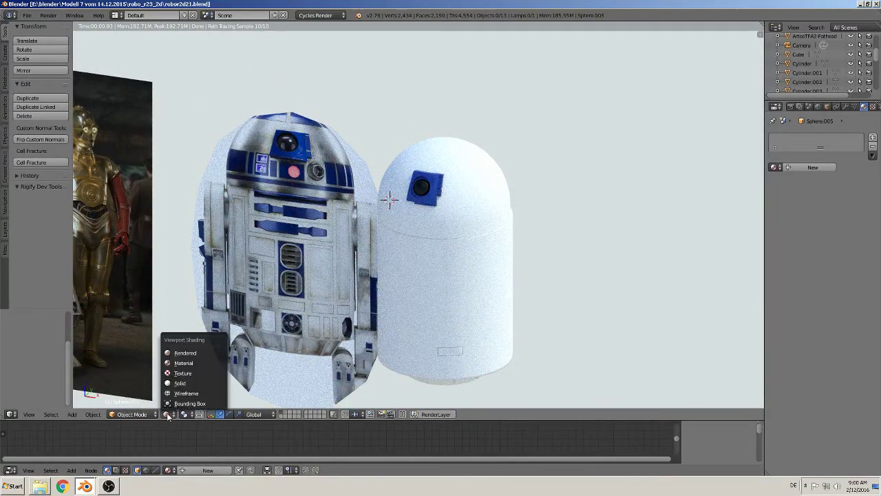
click(188, 363)
key(KP_5)
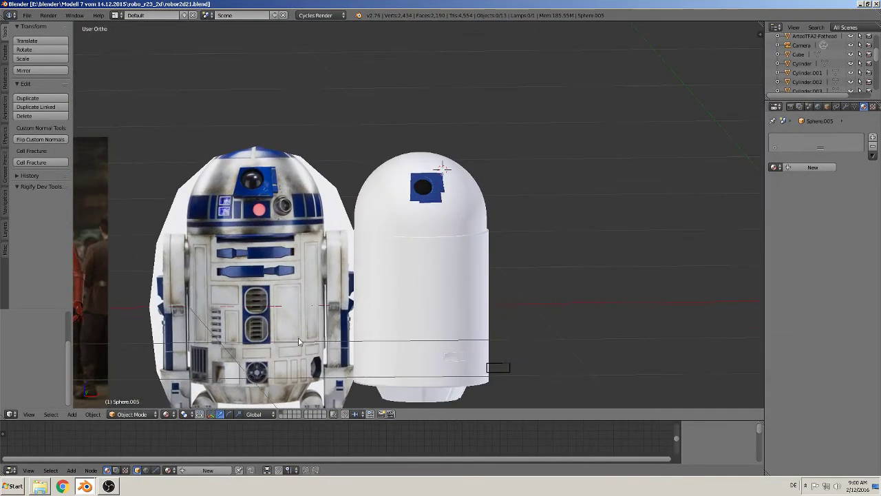
key(KP_1)
scroll(290, 278, up, 2)
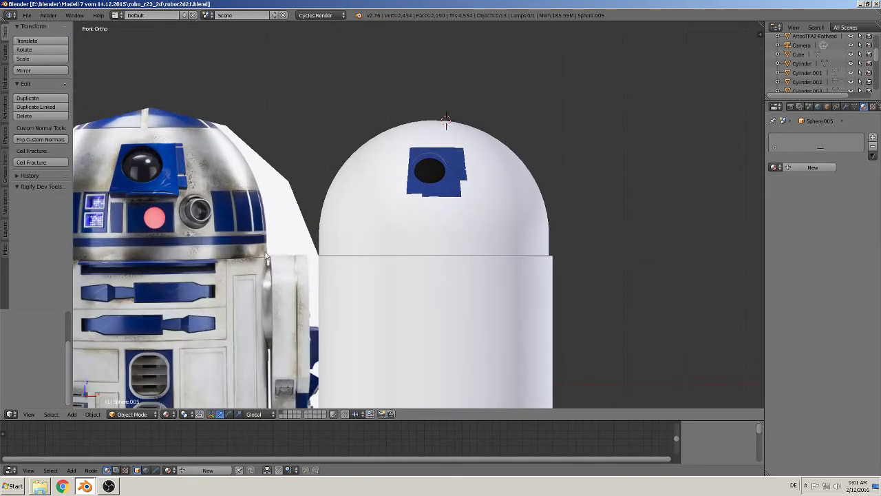
scroll(342, 229, up, 4)
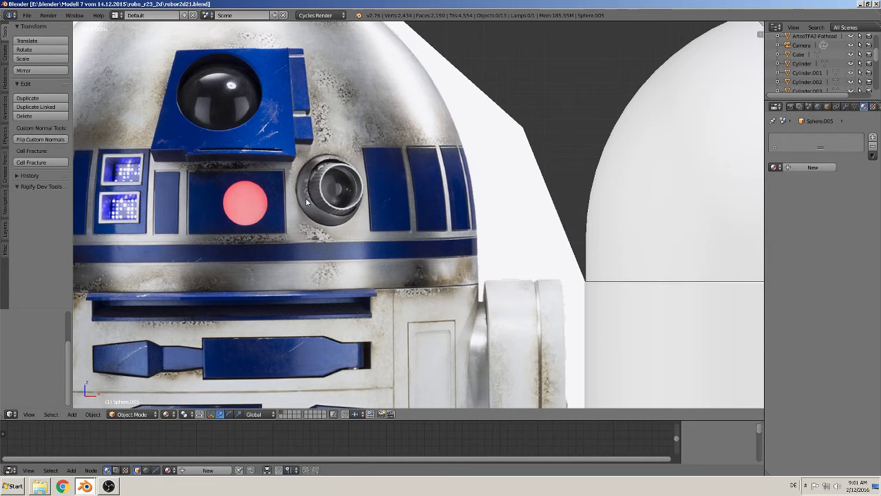
Step: Add a circle mesh and scale it down to a small size
shift+middle_drag(316, 287, 443, 244)
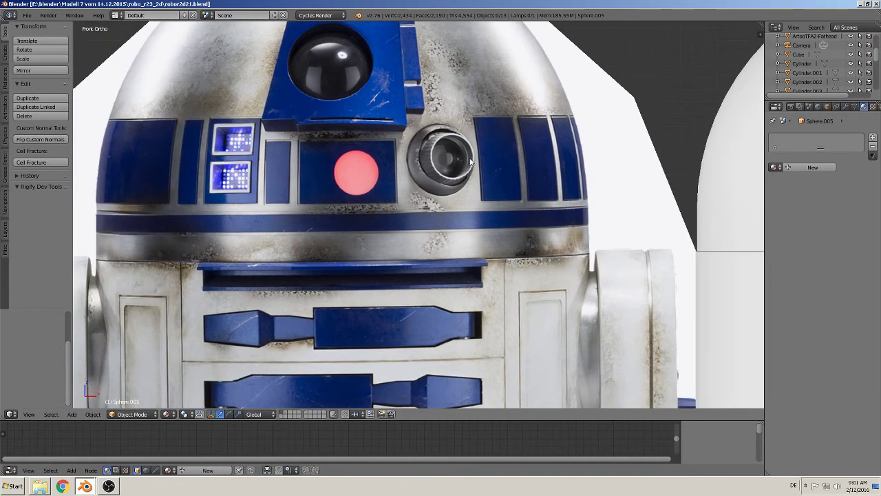
click(72, 414)
mouse_move(84, 403)
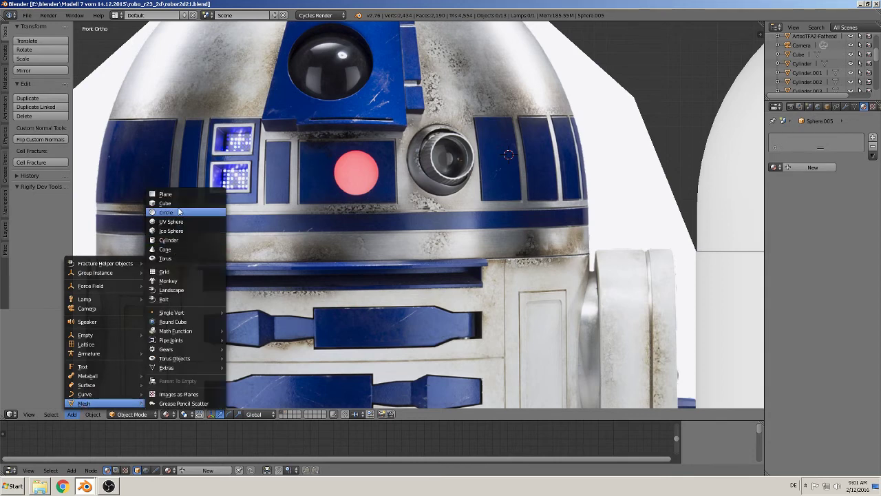
click(178, 213)
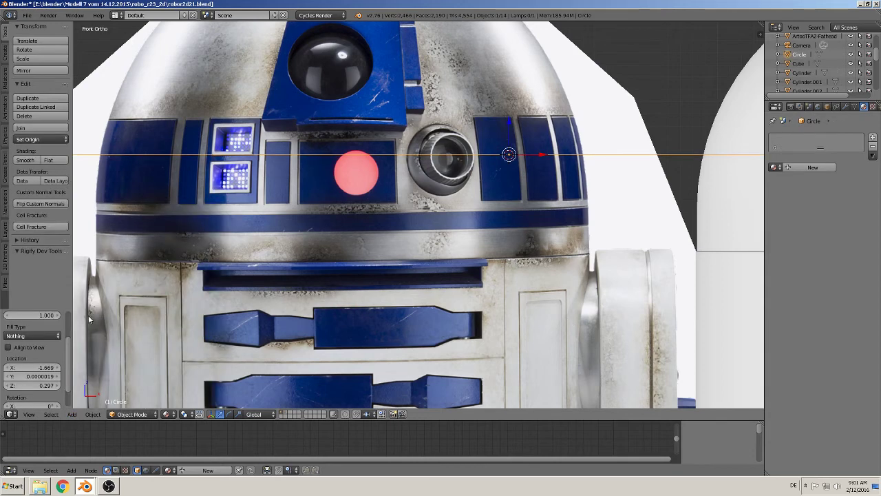
key(s)
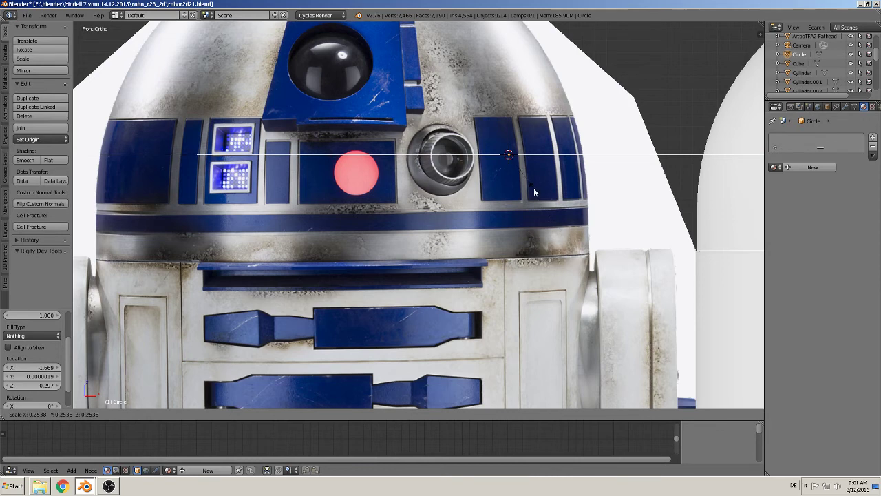
click(534, 187)
key(s)
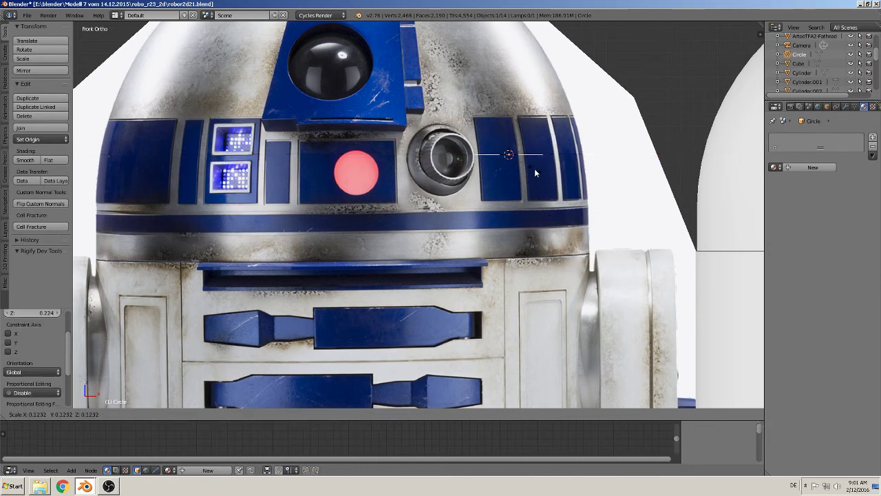
click(534, 170)
Step: Rotate the circle 90° about X and move it over the blue dome panel
text(rx90)
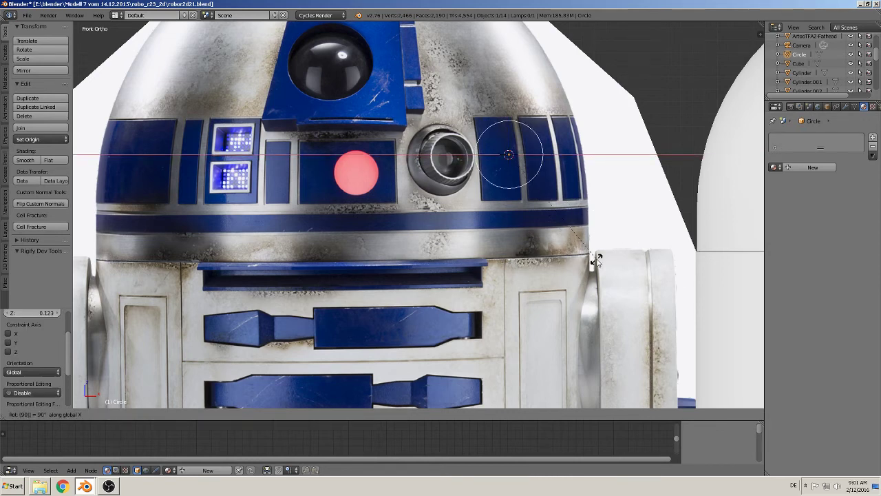
key(Return)
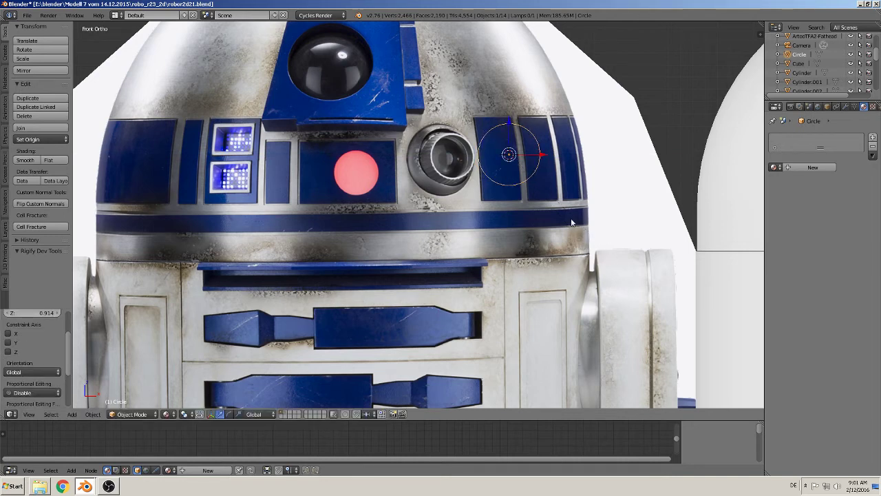
key(g)
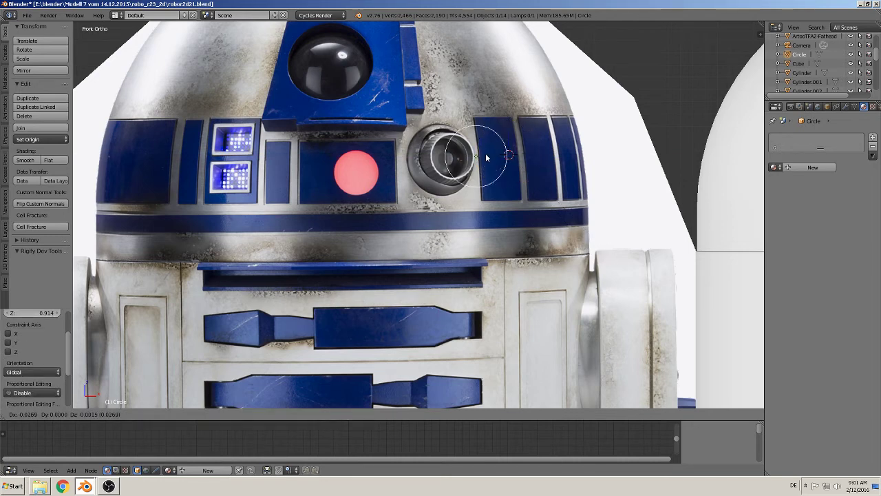
click(547, 151)
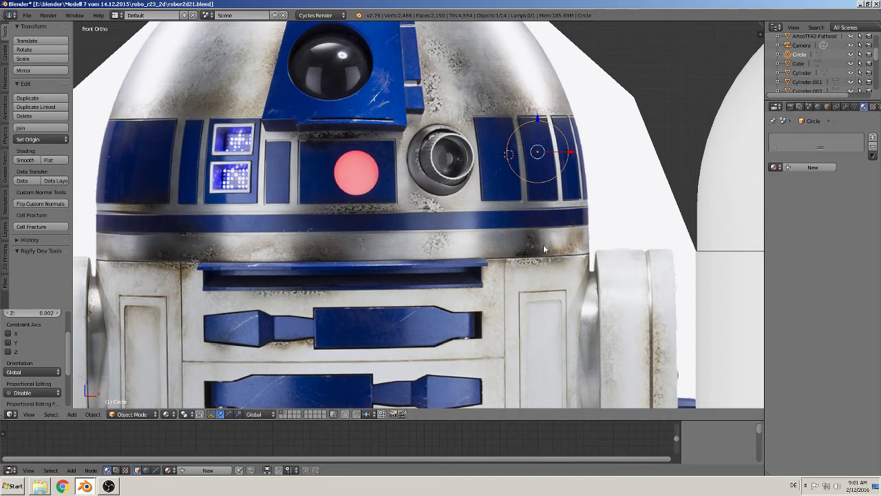
mouse_move(563, 257)
middle_down()
mouse_move(604, 281)
mouse_move(452, 230)
middle_up()
Step: In Edit Mode, extrude the circle along Y into a band and scale the rim to 0.9
scroll(453, 235, up, 3)
key(Tab)
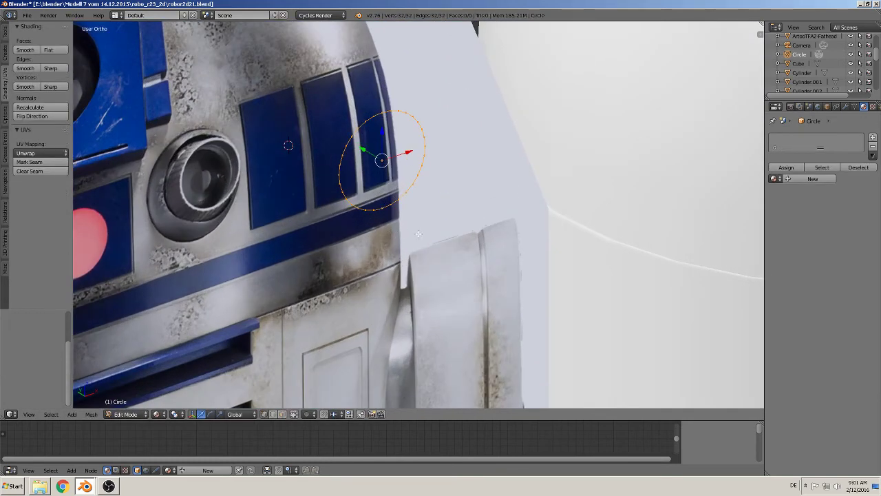
key(e)
right_click(417, 229)
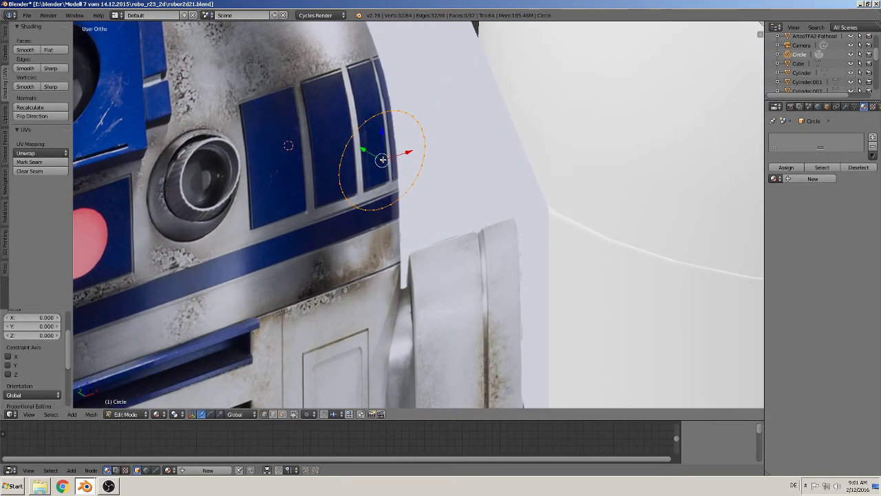
drag(368, 151, 380, 146)
text(s)
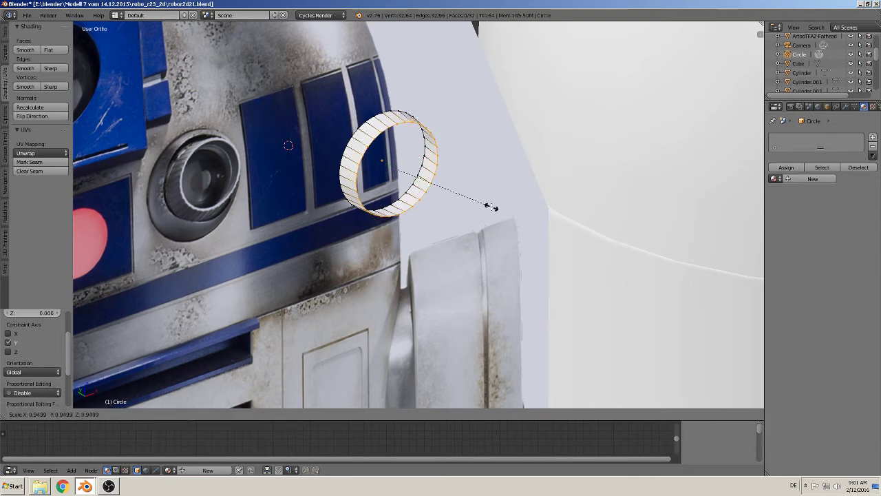
text(.9)
key(Return)
Step: Add a centred loop cut around the band's middle and scale it
middle_drag(486, 206, 412, 200)
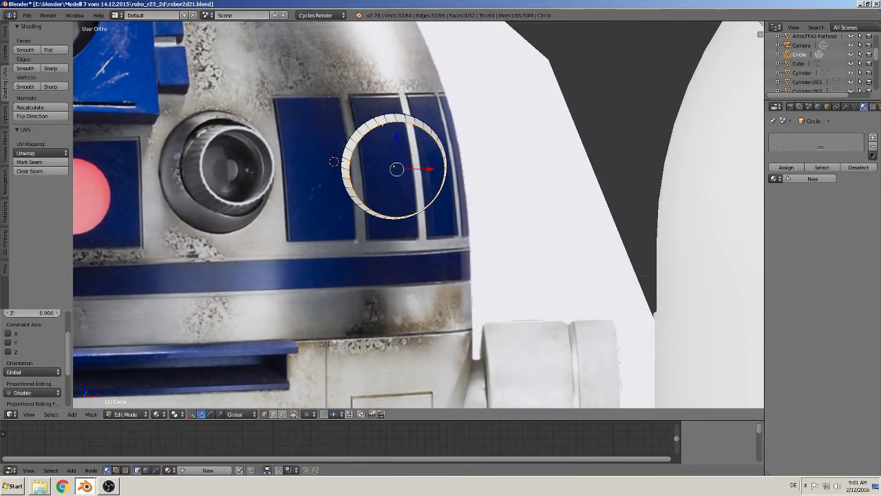
scroll(357, 143, up, 2)
middle_drag(386, 172, 357, 144)
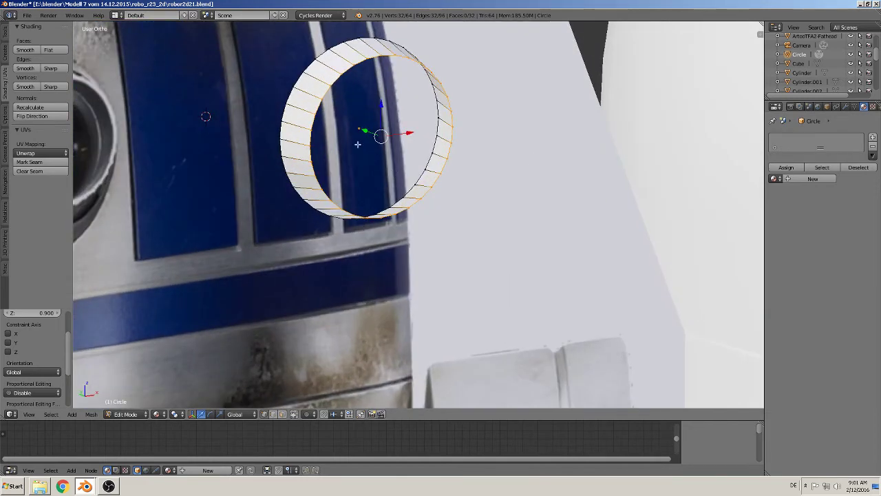
key(ctrl+r)
click(332, 65)
right_click(332, 66)
key(s)
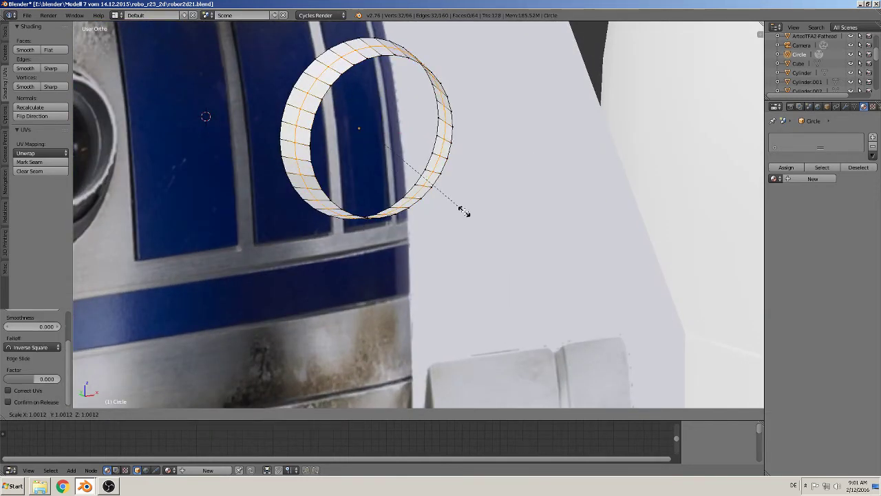
click(472, 213)
mouse_move(418, 207)
middle_down()
mouse_move(406, 206)
mouse_move(367, 260)
middle_up()
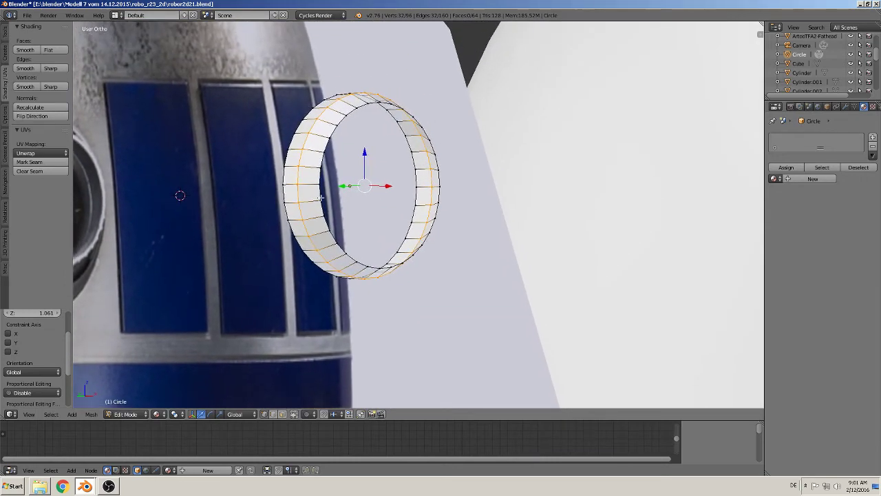
Step: Bevel the ring's edges with extra segments and return to Object Mode
key(ctrl+b)
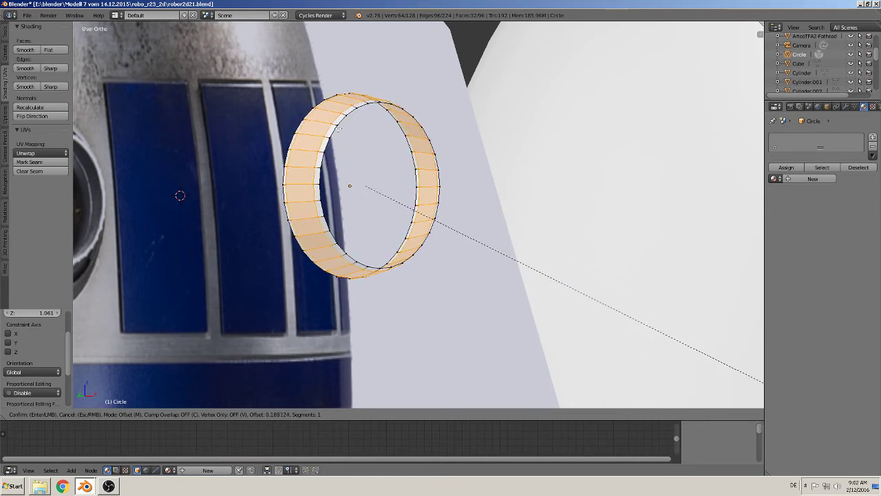
scroll(763, 381, up, 1)
scroll(762, 380, up, 1)
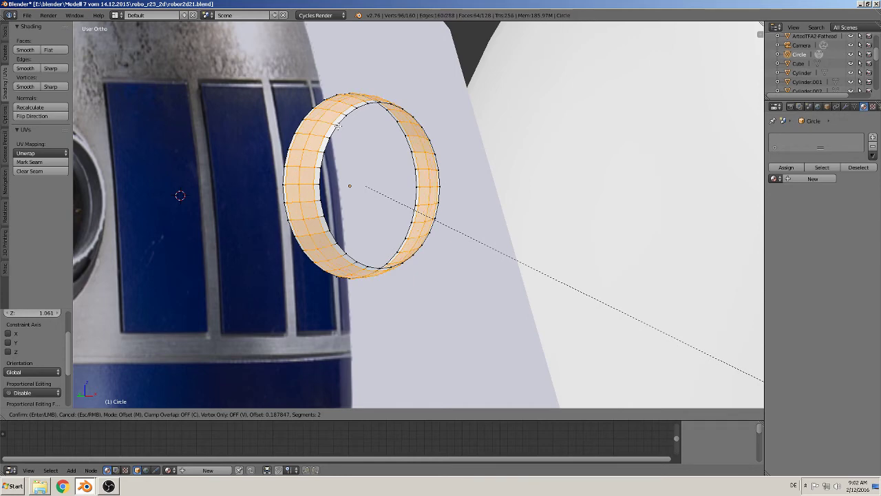
key(Return)
click(336, 125)
key(Tab)
middle_drag(336, 125, 207, 134)
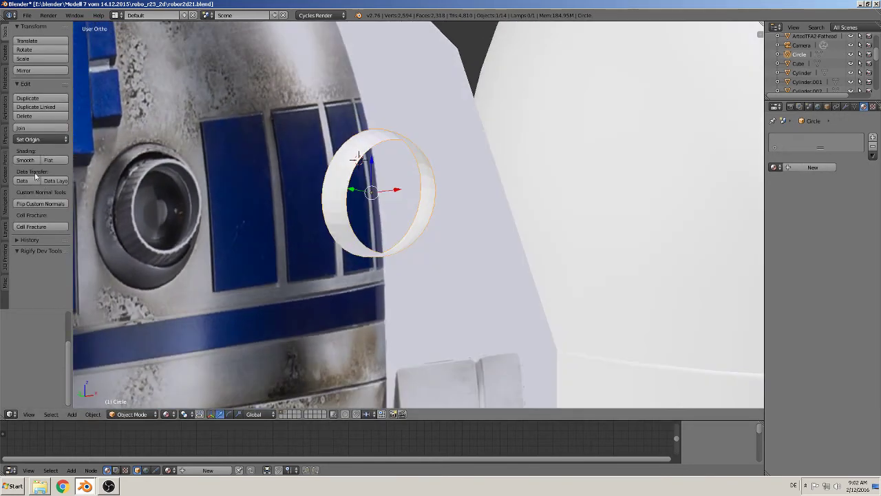
Step: Give the ring smooth shading
click(30, 161)
mouse_move(424, 222)
middle_down()
mouse_move(386, 227)
mouse_move(464, 264)
mouse_move(470, 250)
mouse_move(502, 266)
mouse_move(494, 265)
middle_up()
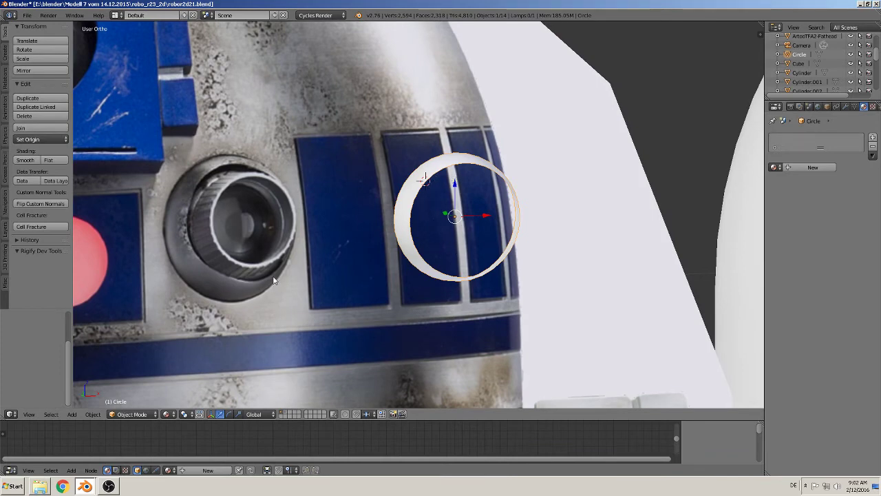
scroll(509, 181, down, 1)
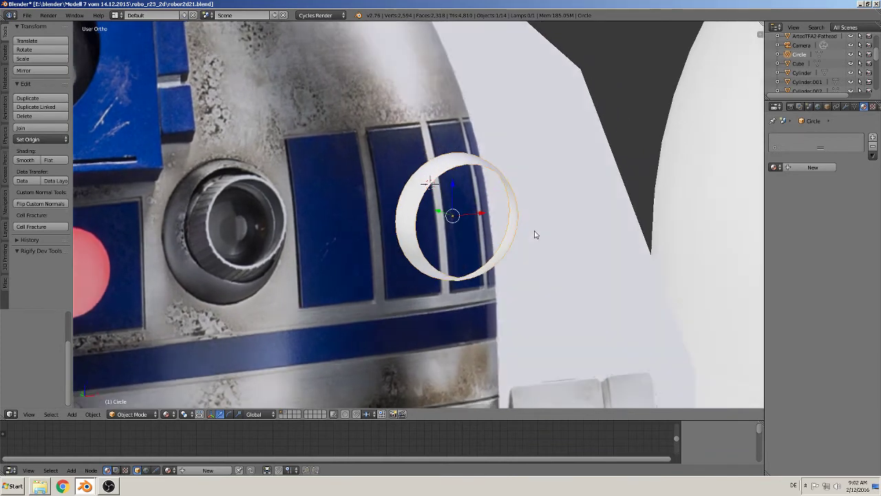
scroll(527, 244, up, 4)
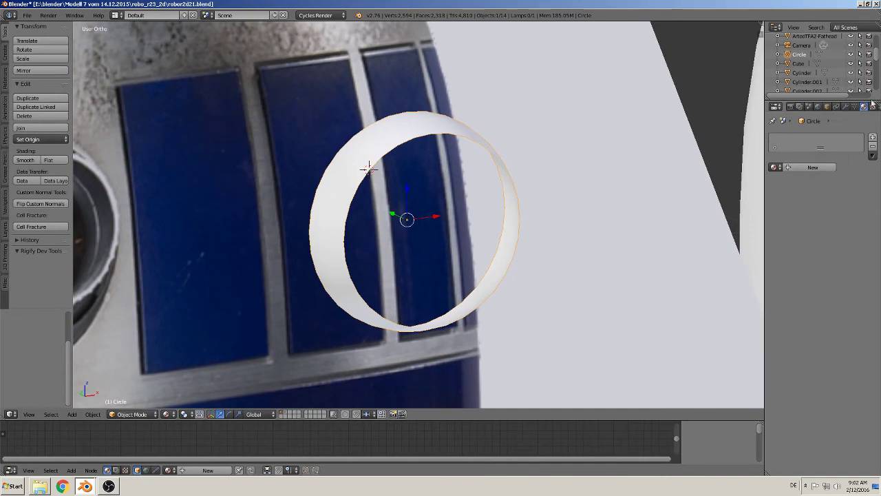
Step: Add a Solidify modifier to the ring, increase its thickness, and apply it
click(846, 107)
click(823, 138)
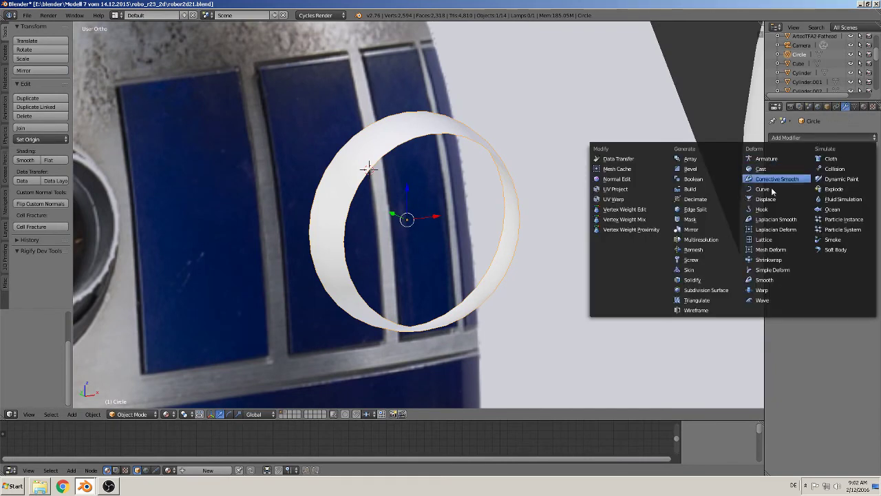
click(733, 283)
scroll(574, 296, up, 2)
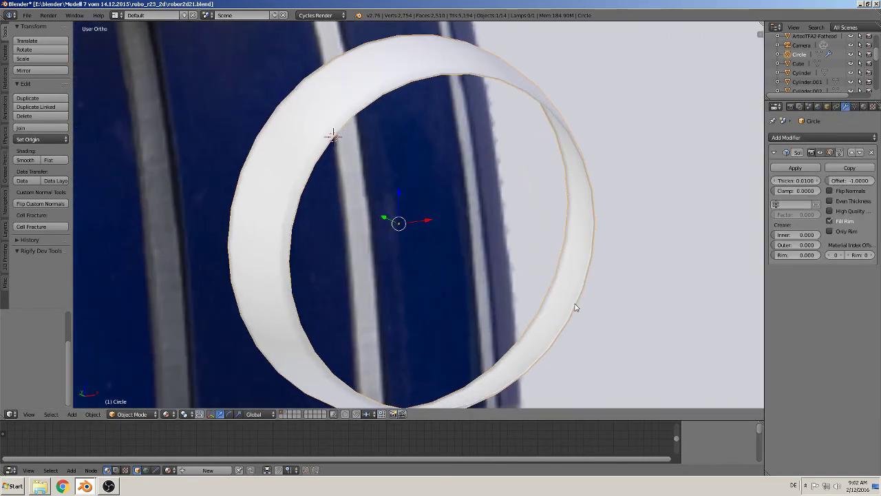
scroll(568, 308, up, 2)
scroll(572, 310, up, 2)
scroll(594, 337, up, 2)
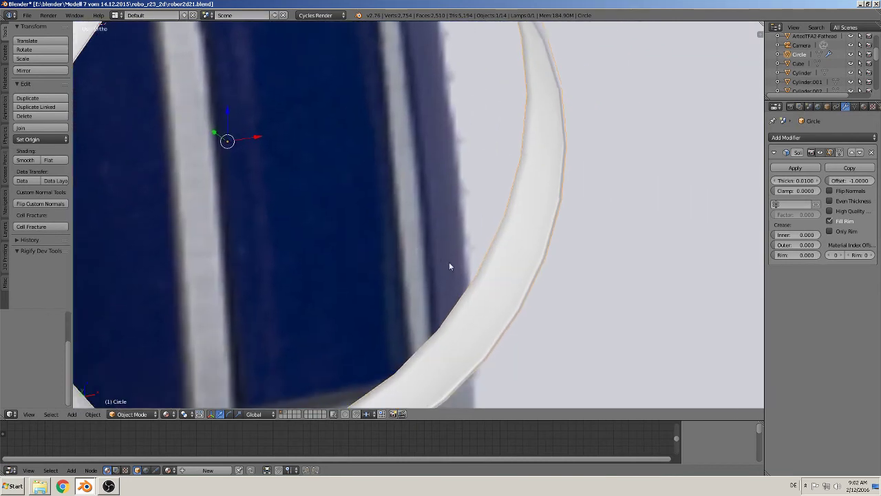
scroll(567, 284, up, 1)
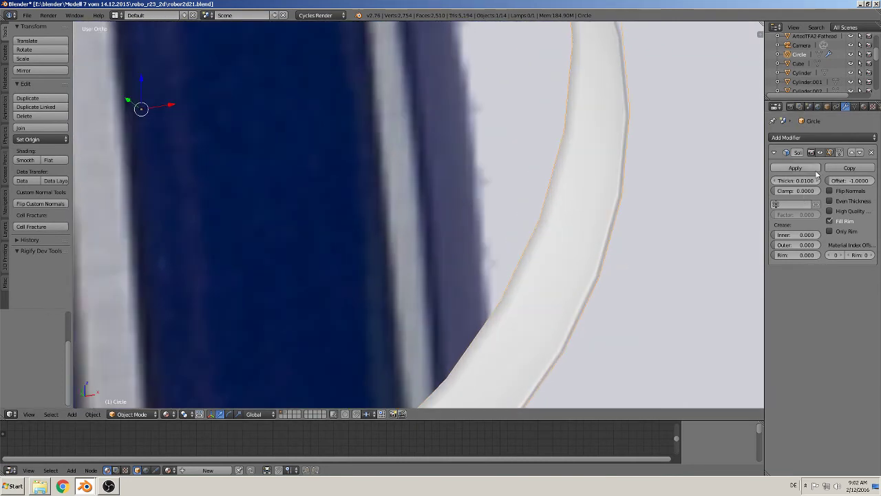
mouse_move(791, 180)
mouse_down()
mouse_move(822, 180)
mouse_move(799, 181)
mouse_move(800, 172)
mouse_up()
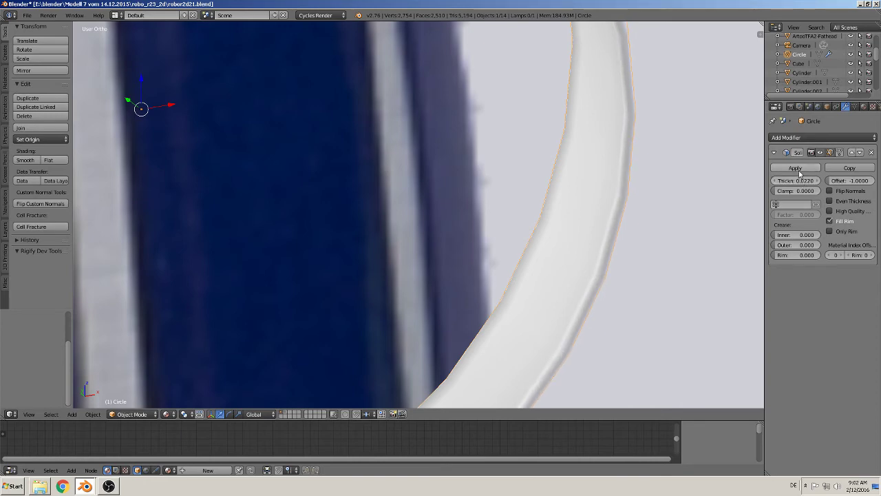
click(795, 168)
scroll(589, 281, down, 6)
Step: Switch to Front view and nudge the ring slightly left over the blue panel
key(Tab)
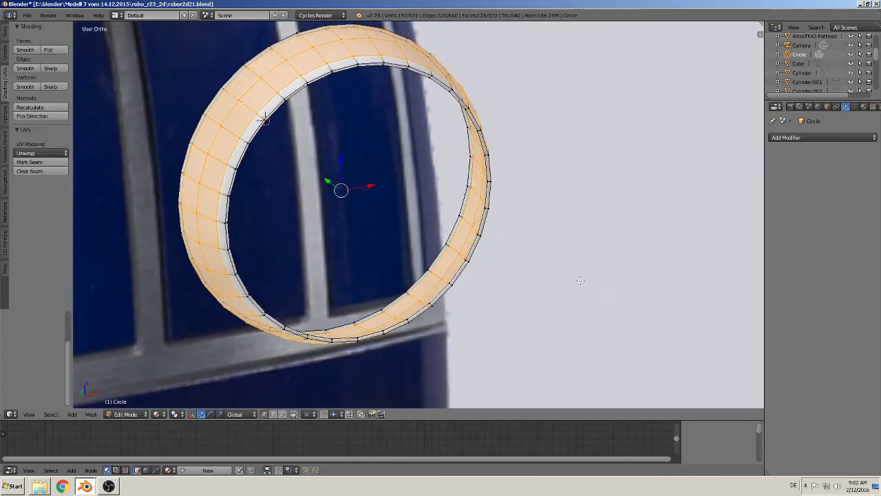
key(a)
key(KP_1)
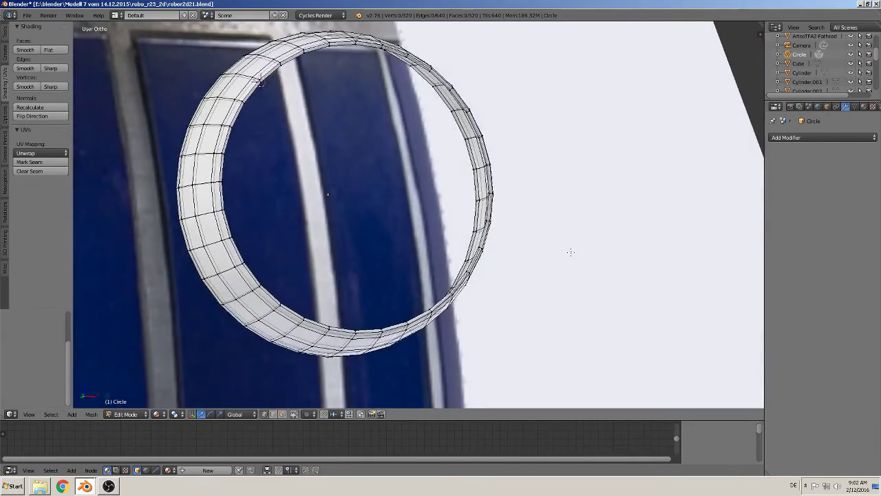
key(Tab)
scroll(533, 258, down, 3)
scroll(513, 263, down, 2)
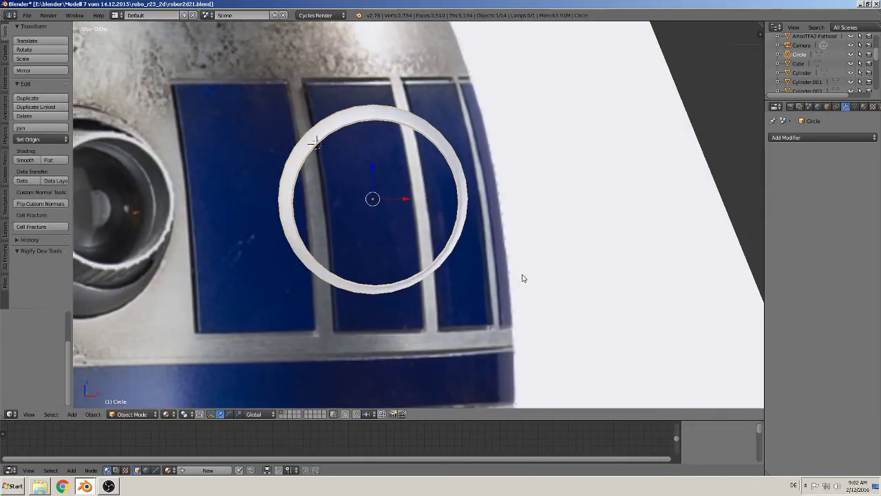
scroll(462, 267, down, 2)
scroll(407, 264, down, 2)
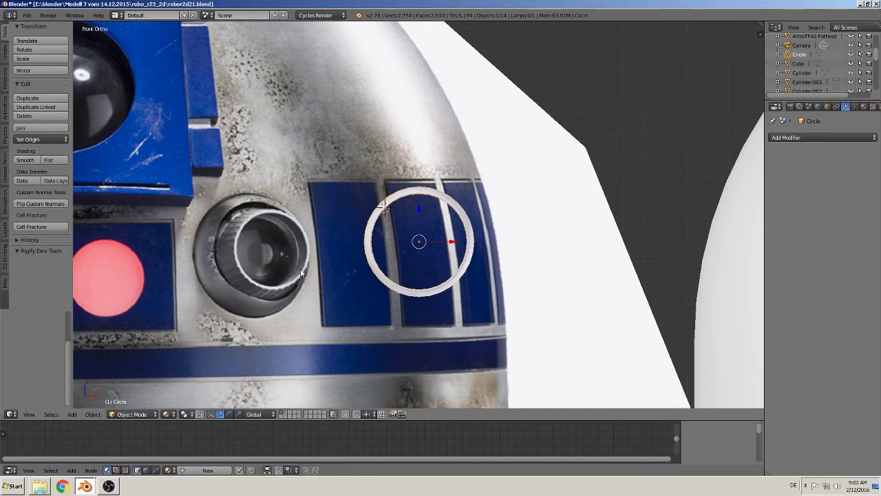
shift+middle_drag(386, 252, 446, 263)
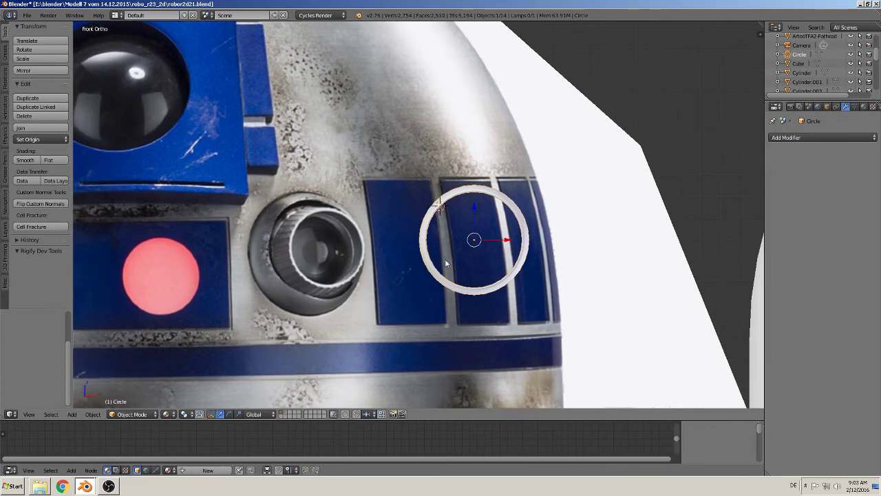
right_drag(487, 246, 486, 245)
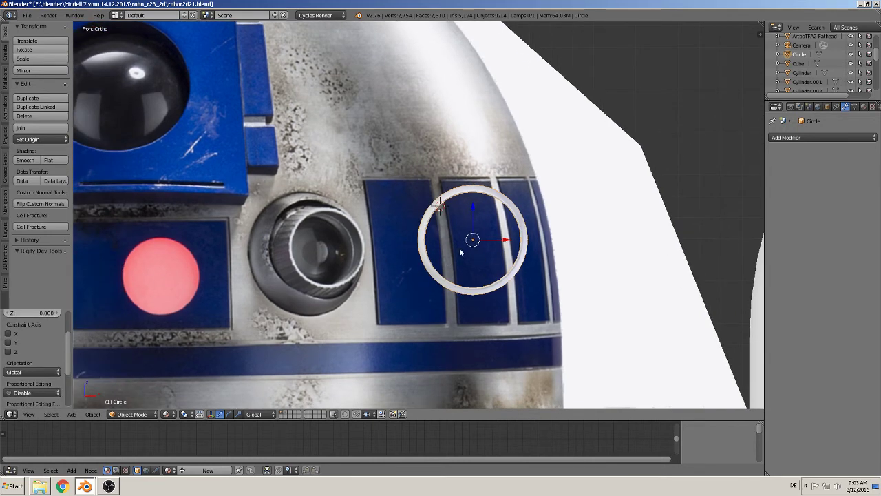
Step: Add a second circle mesh and shrink it
click(92, 413)
click(72, 414)
mouse_move(104, 403)
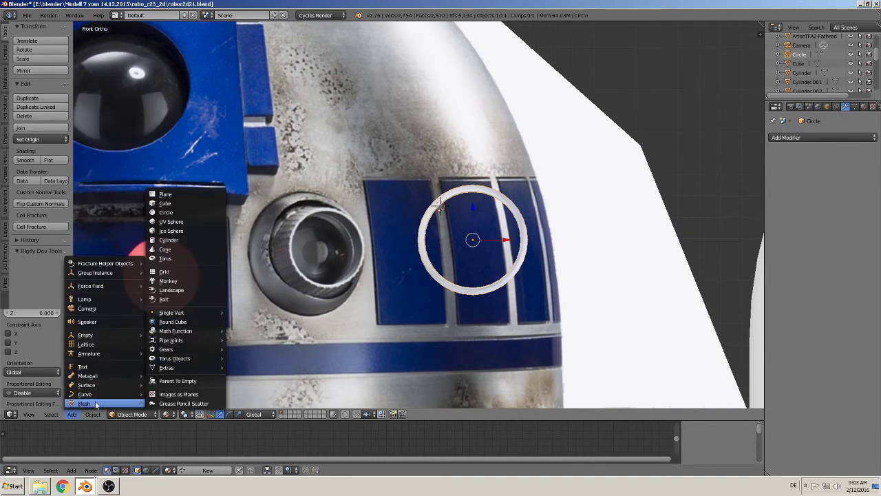
click(179, 213)
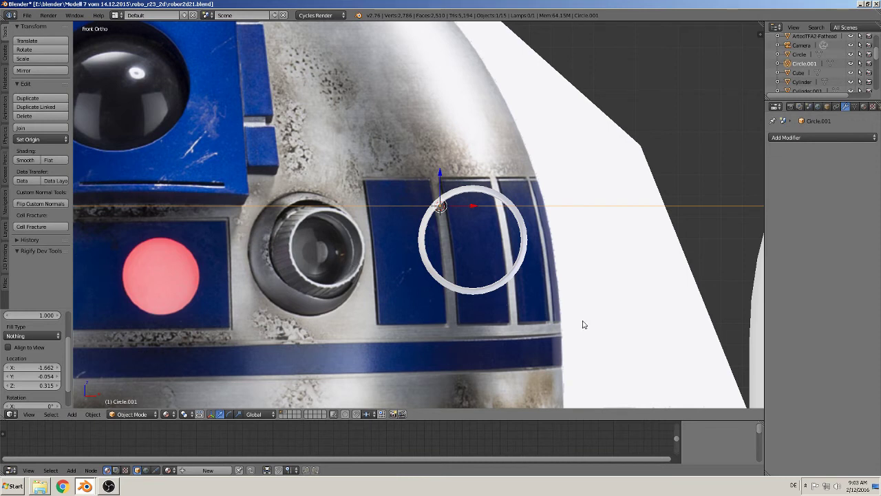
key(s)
click(451, 210)
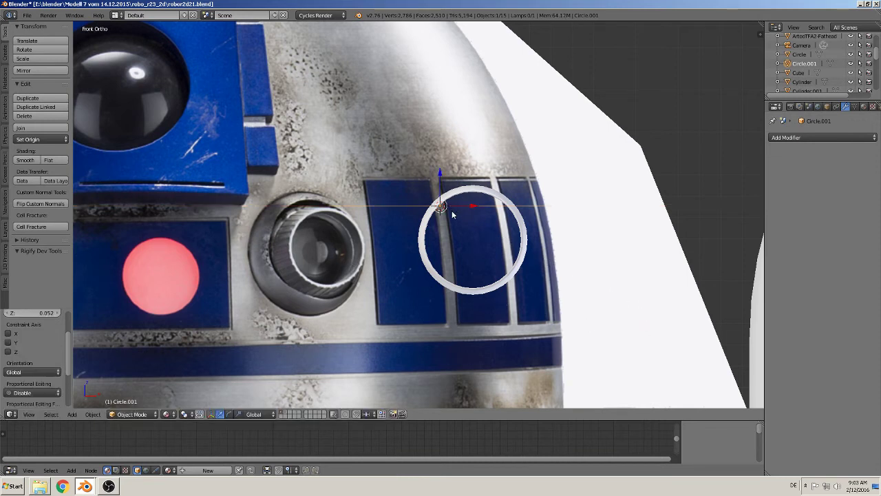
Step: Resize the new circle along X, then uniformly, and move it onto the white ring
key(s)
key(x)
click(563, 270)
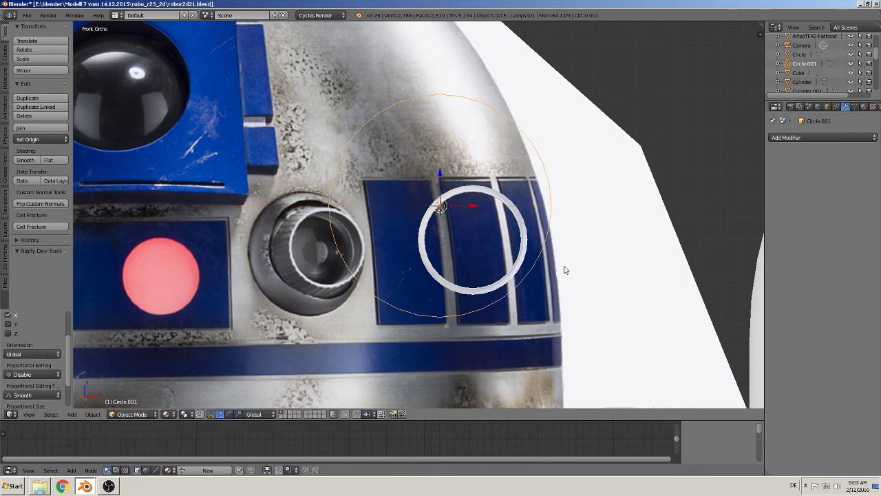
key(s)
click(503, 244)
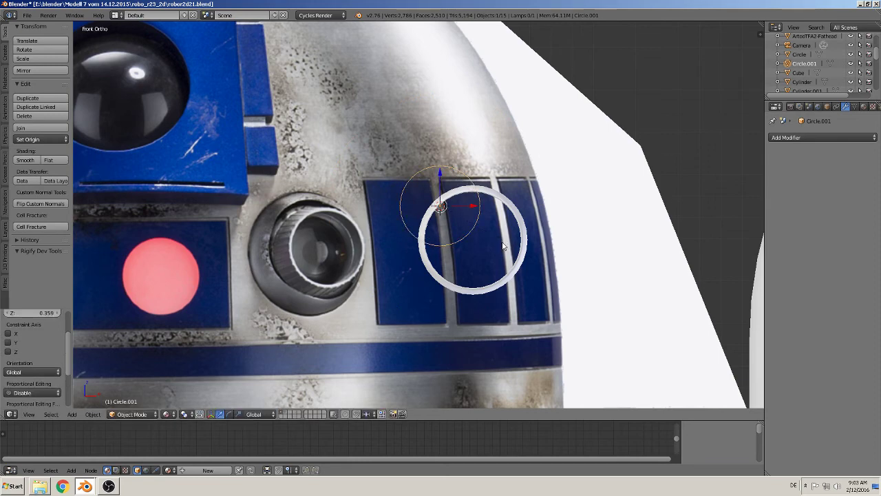
key(g)
click(534, 274)
Step: Scale the new circle to fit just inside the white ring
key(s)
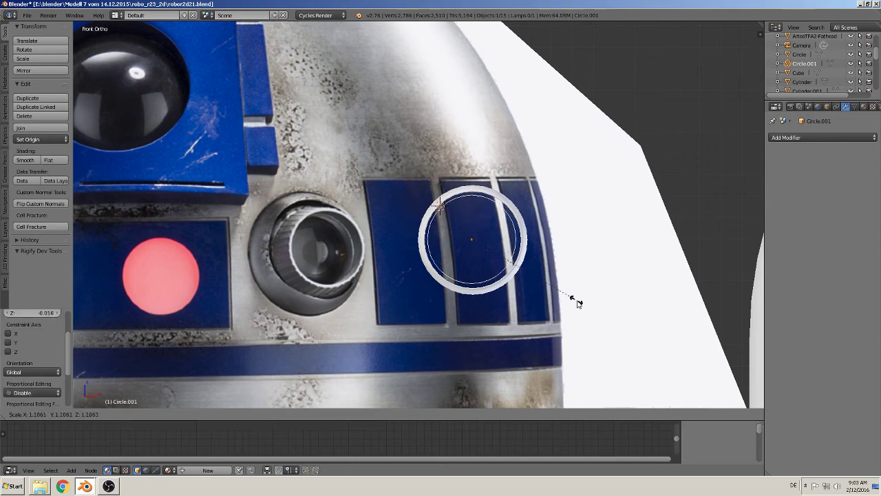
click(578, 302)
mouse_move(541, 295)
middle_down()
mouse_move(576, 311)
mouse_move(528, 292)
middle_up()
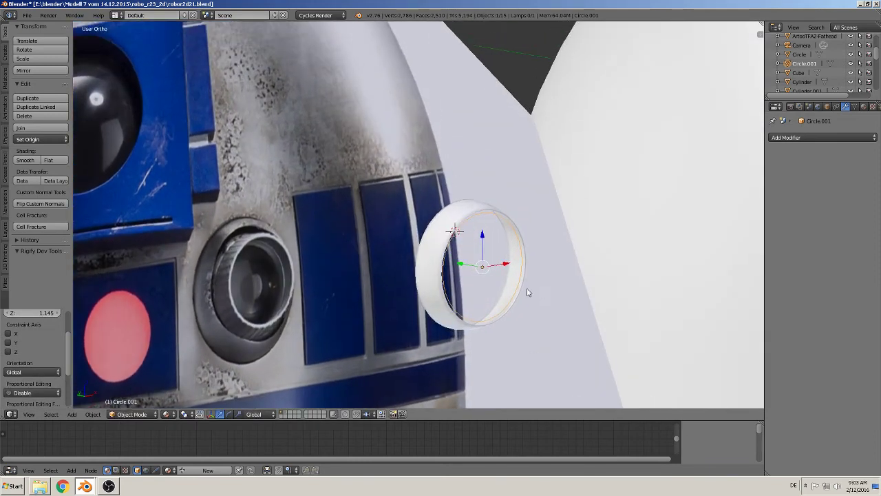
scroll(528, 293, up, 3)
scroll(441, 271, up, 2)
Step: Extrude the circle's edge loop and scale it to 0.836 to taper the band
key(Tab)
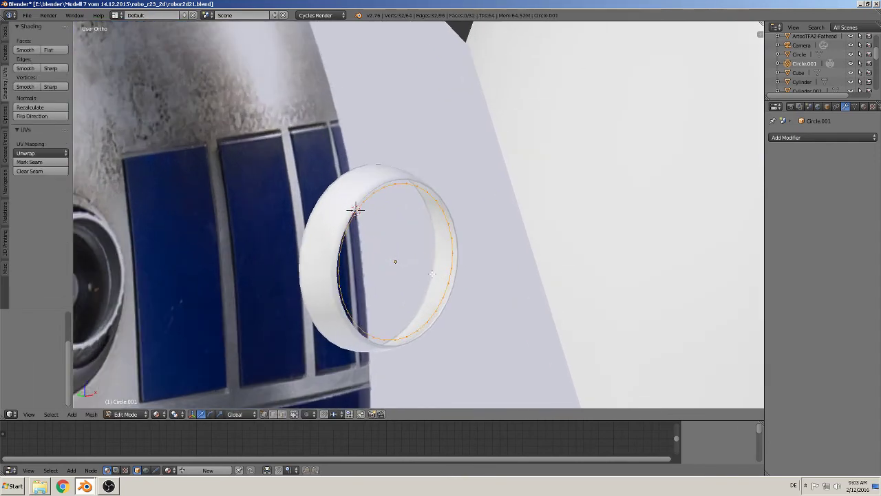
click(396, 257)
key(e)
click(523, 318)
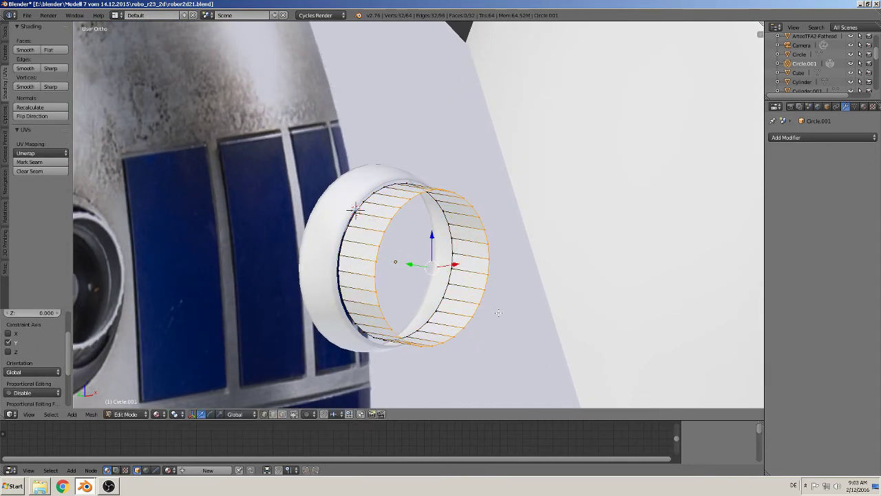
key(s)
click(523, 320)
middle_drag(482, 317, 330, 304)
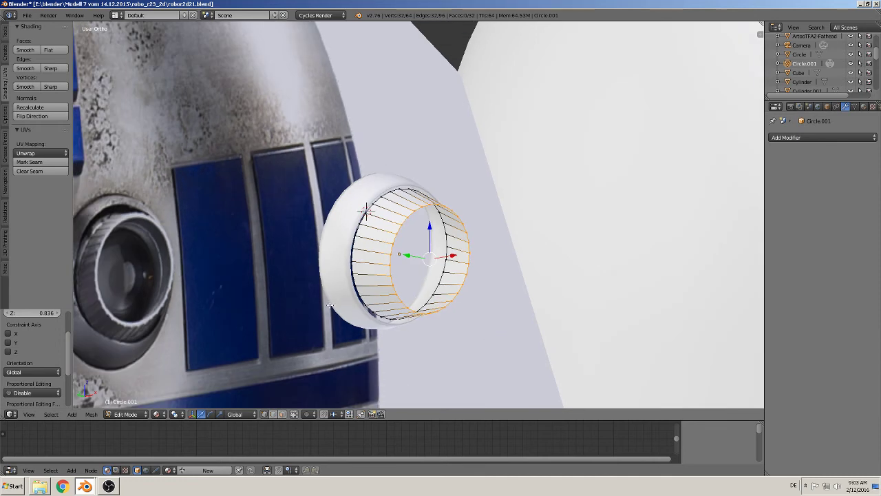
scroll(426, 275, up, 1)
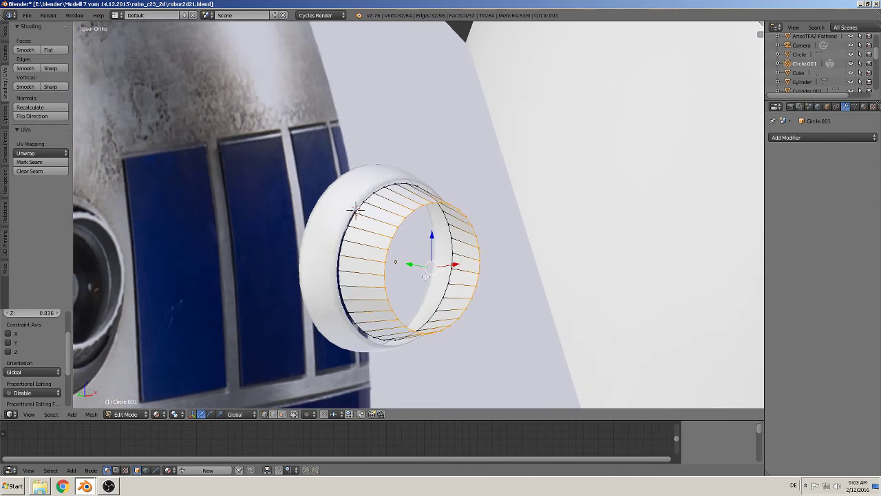
middle_drag(358, 229, 340, 276)
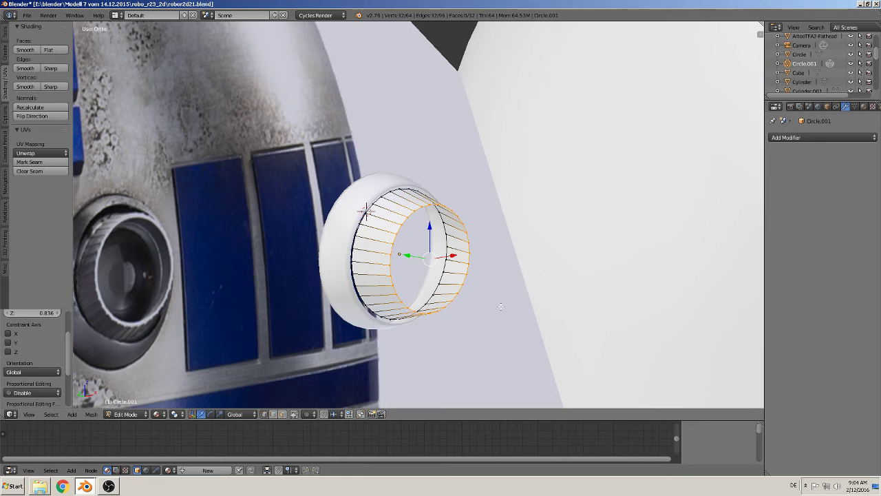
shift+middle_drag(500, 306, 532, 276)
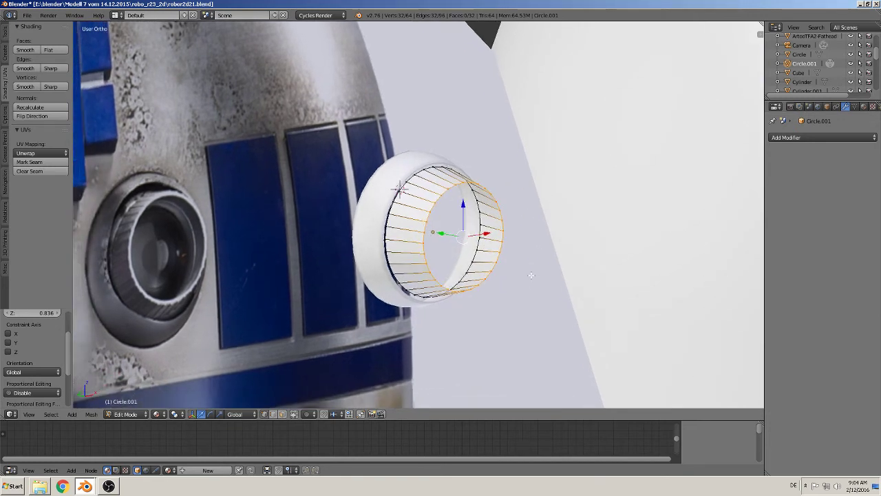
key(Tab)
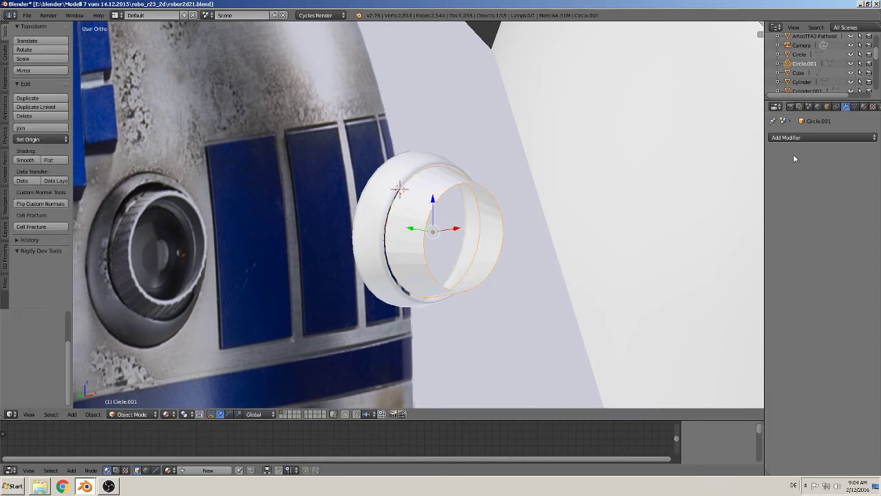
Step: Add a Solidify modifier to the band with thickness 0.0270
click(832, 137)
click(704, 278)
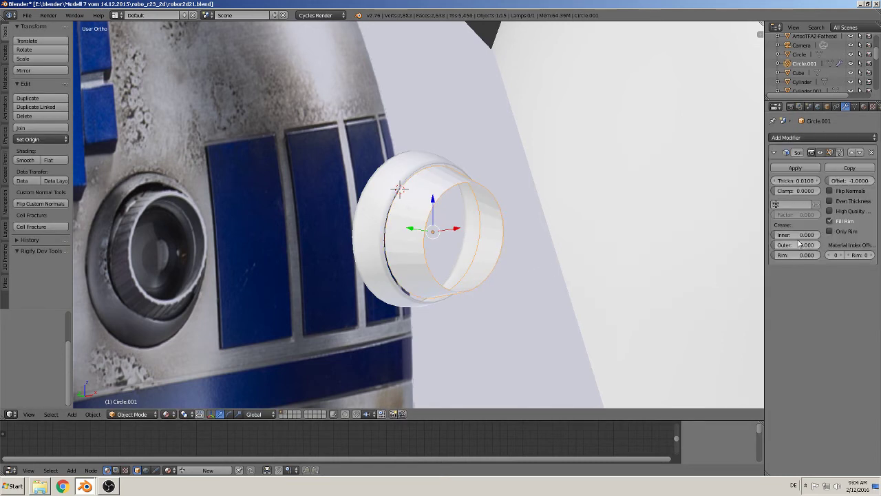
drag(797, 181, 809, 180)
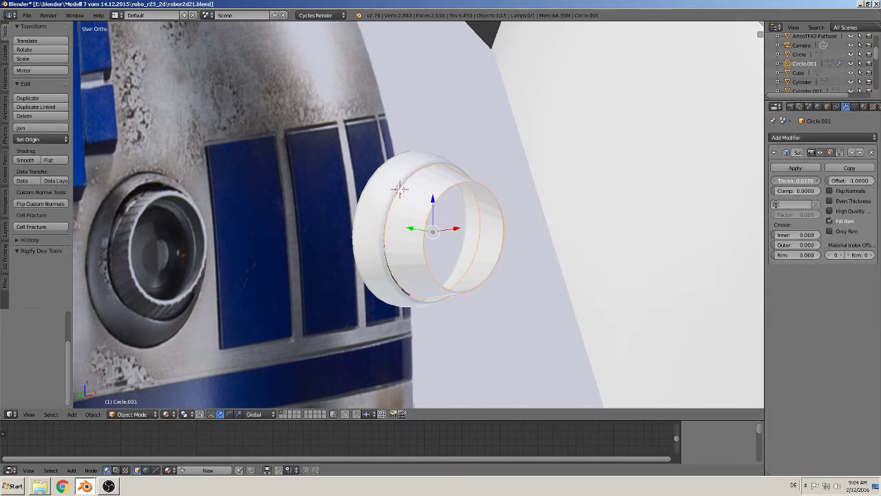
Step: Shrink the band slightly, move it along Y against the ring, and shade it smooth
key(s)
click(555, 291)
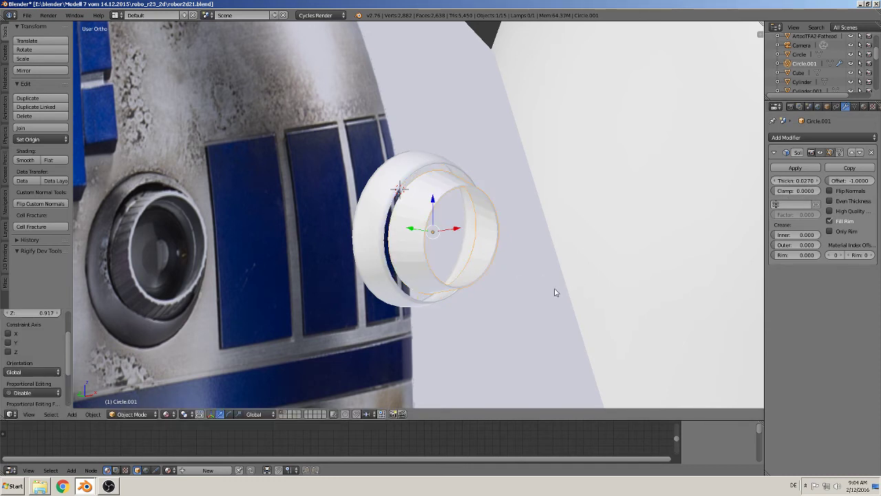
key(g)
key(y)
click(393, 229)
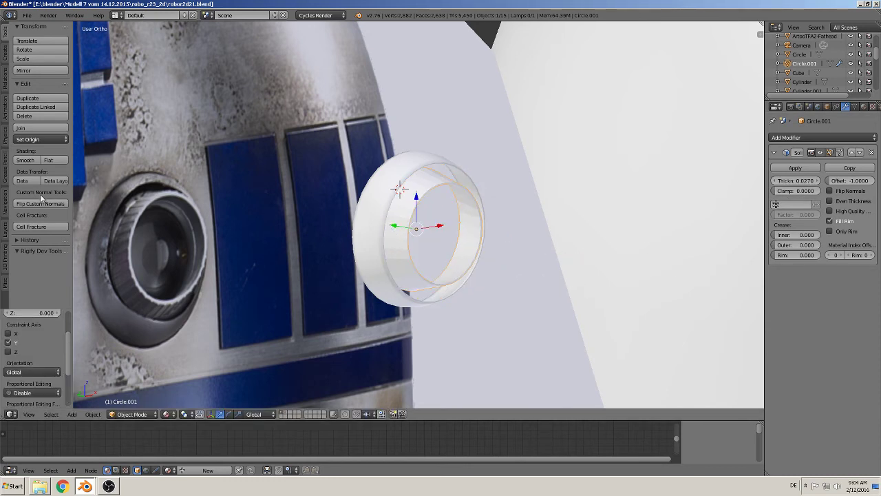
click(31, 162)
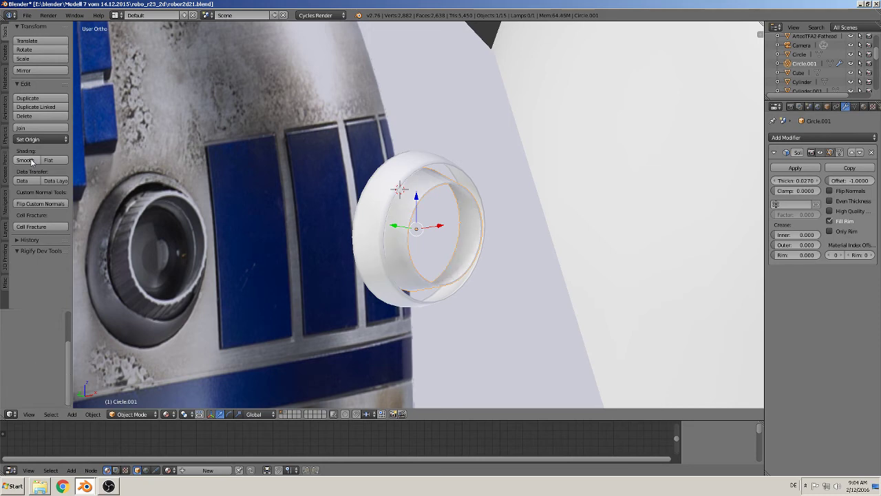
scroll(481, 250, up, 2)
scroll(441, 180, up, 1)
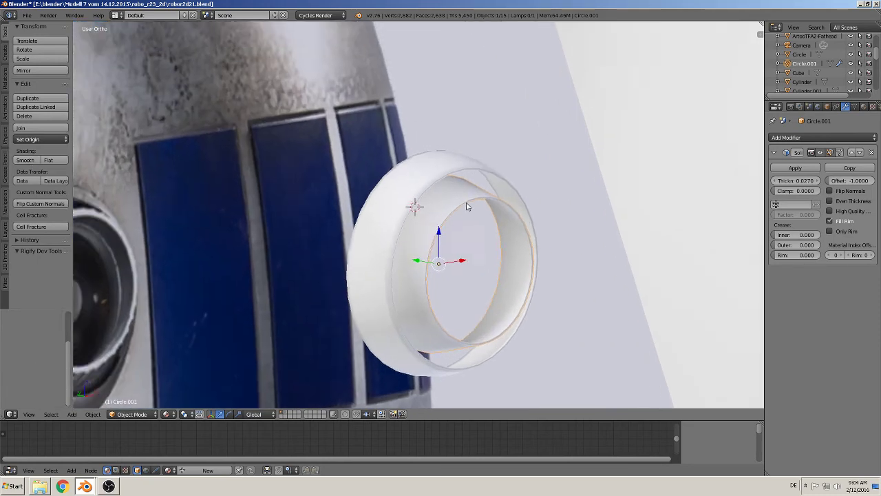
scroll(466, 205, up, 1)
Step: Add two loop cuts to the band, sliding one toward its rim
key(Tab)
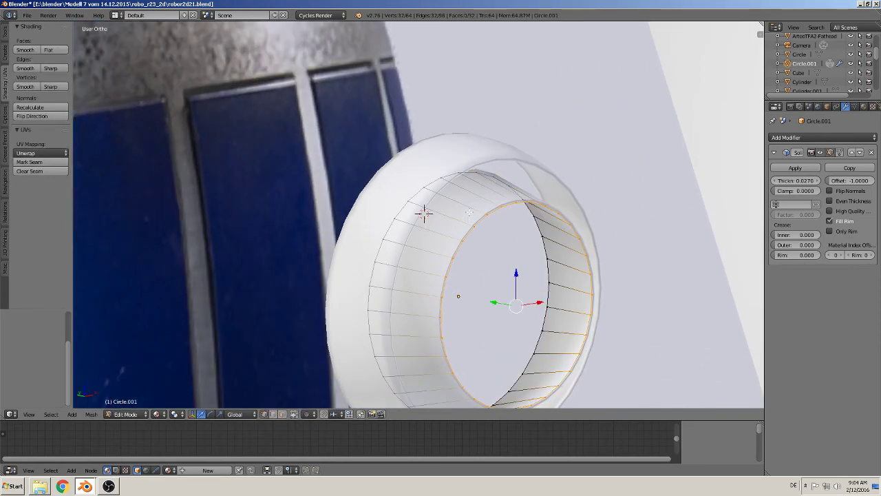
key(ctrl+r)
click(470, 207)
click(474, 191)
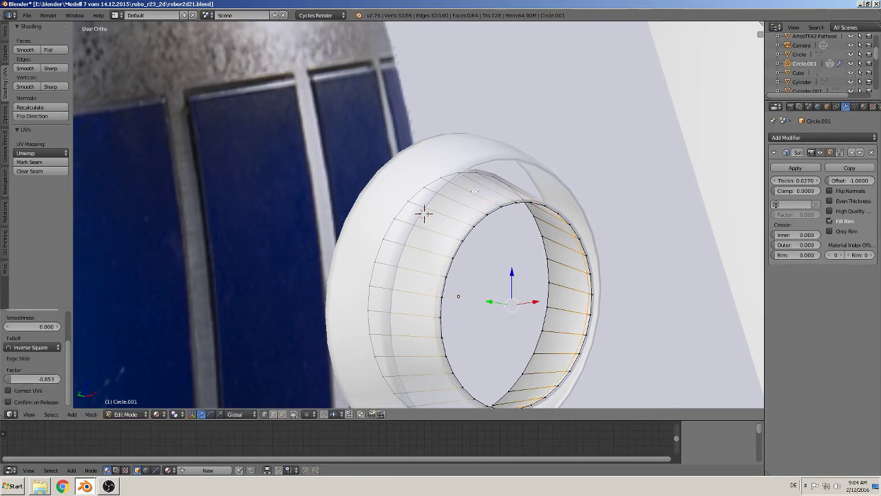
key(ctrl+r)
click(474, 190)
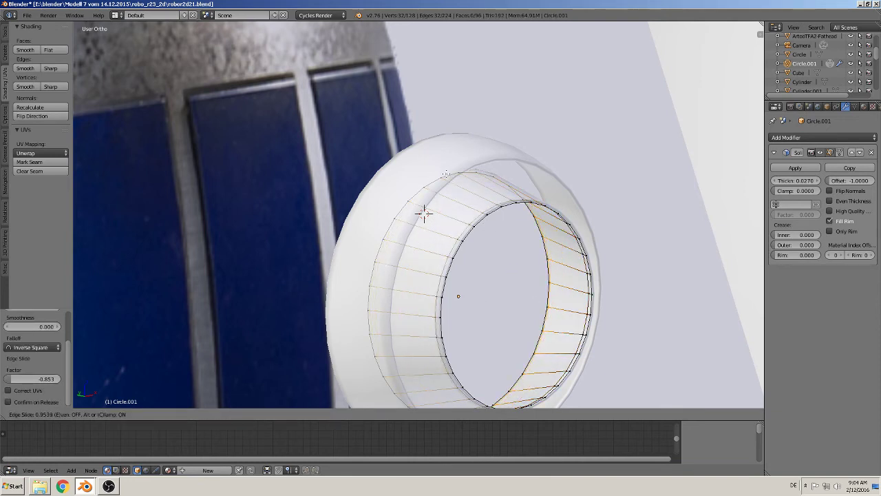
key(Return)
key(Tab)
Step: Apply the band's Solidify modifier
scroll(497, 280, down, 2)
scroll(497, 280, down, 2)
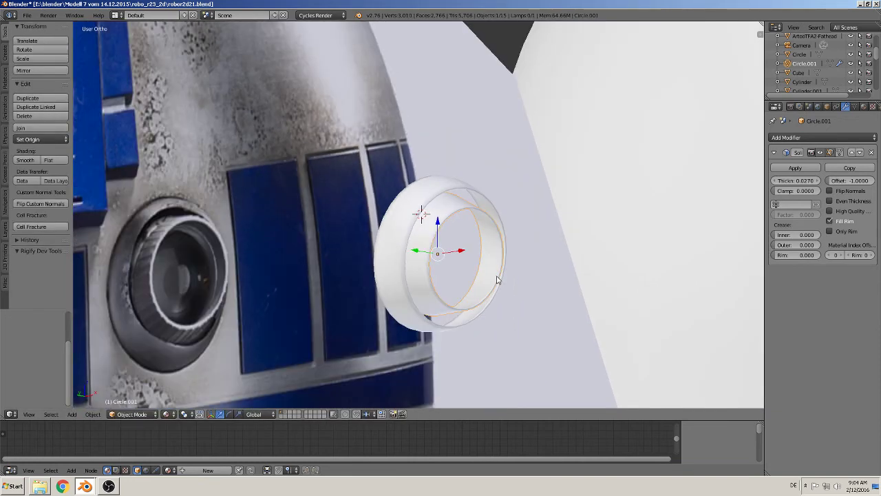
scroll(497, 280, down, 2)
middle_drag(465, 287, 482, 275)
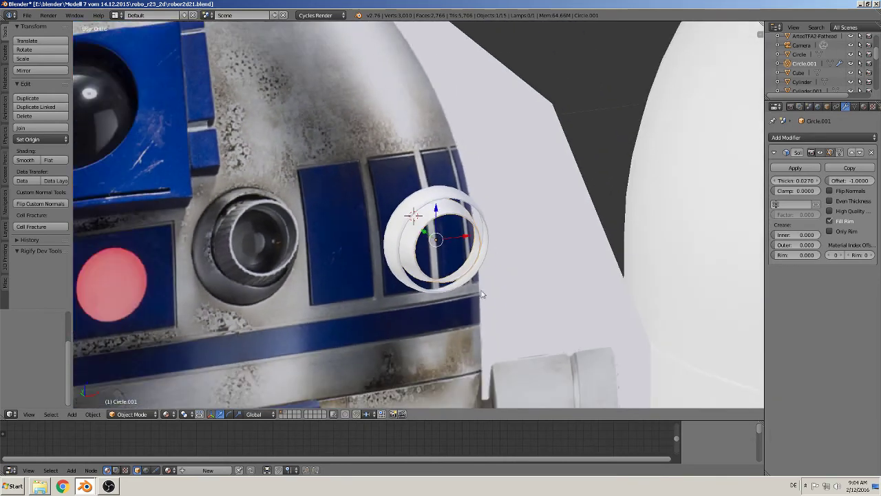
click(795, 168)
Step: In Edit Mode, add a centred edge loop to the eye ring
scroll(420, 307, down, 3)
scroll(447, 303, up, 2)
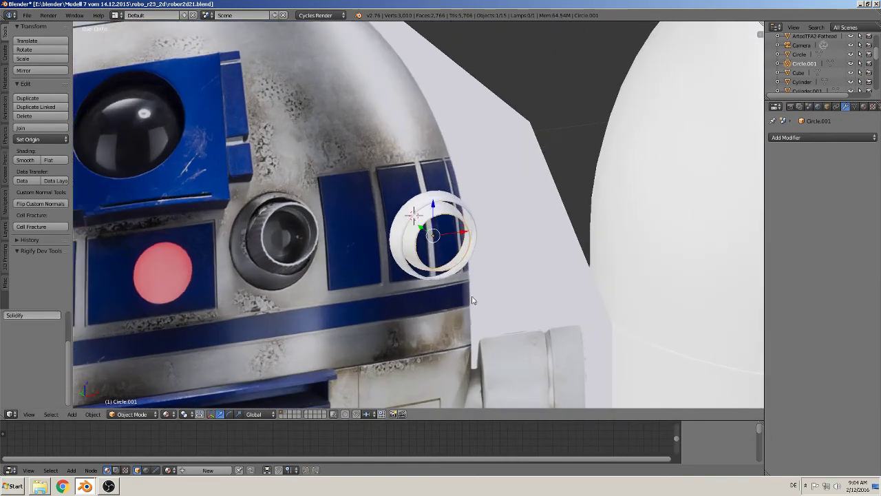
scroll(470, 298, up, 1)
scroll(464, 297, up, 1)
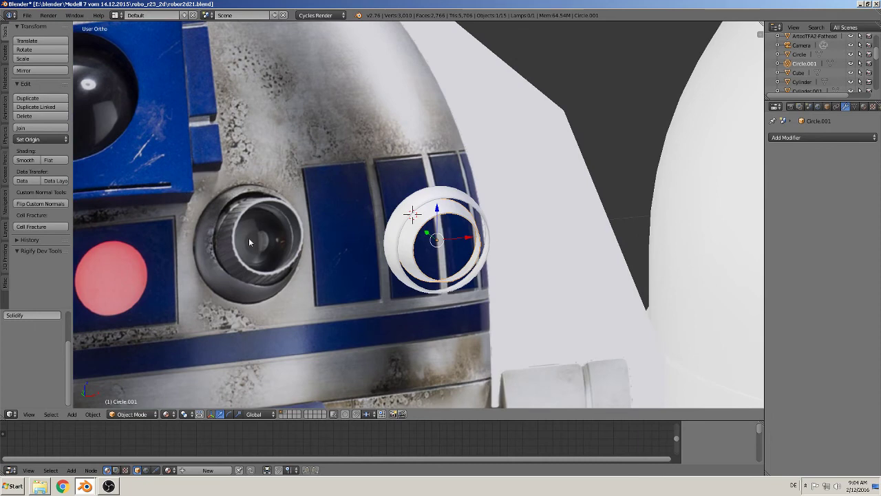
scroll(424, 252, up, 2)
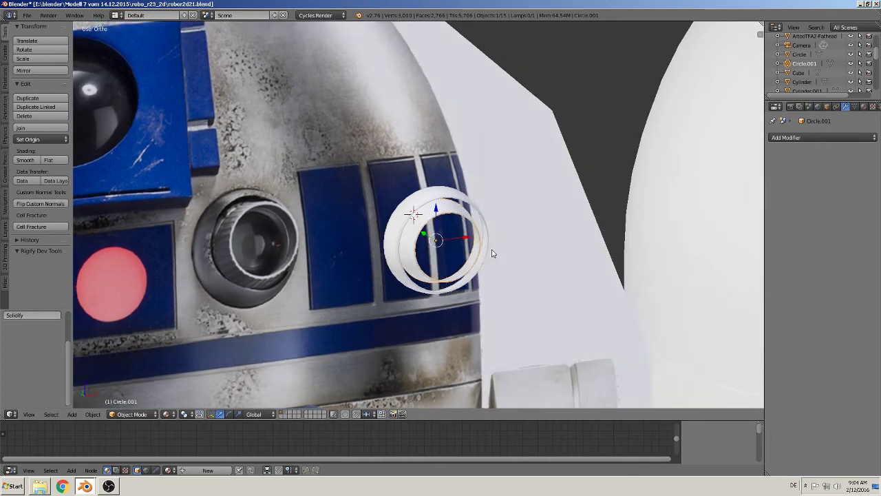
scroll(482, 244, up, 1)
key(Tab)
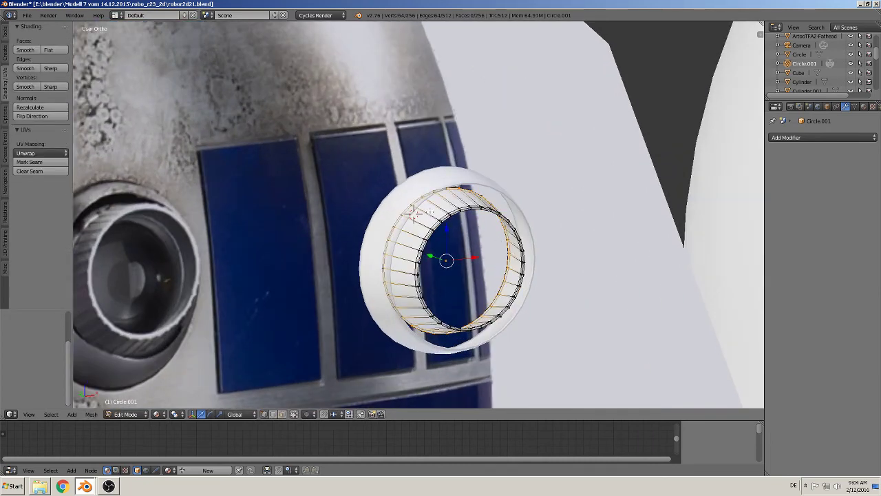
key(ctrl+r)
click(457, 236)
right_click(456, 236)
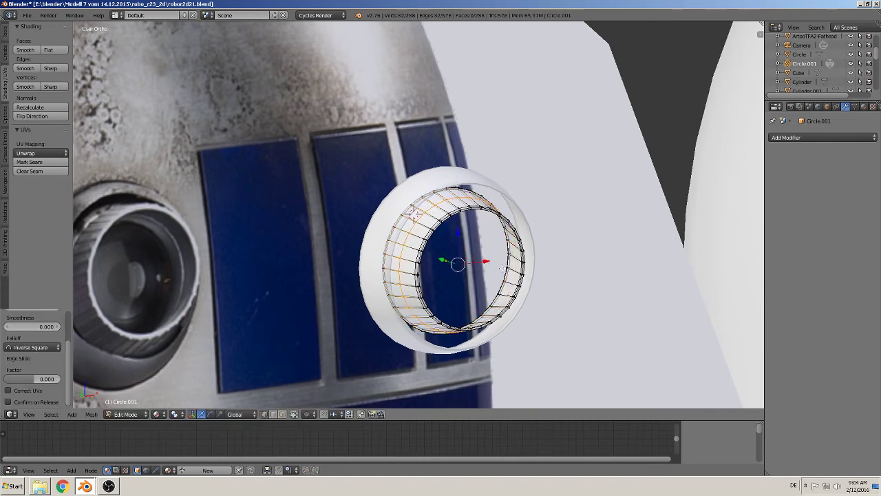
Step: Extrude the inner edge loop, scale it inward, and fill it with a face
alt+right_click(486, 262)
key(e)
key(s)
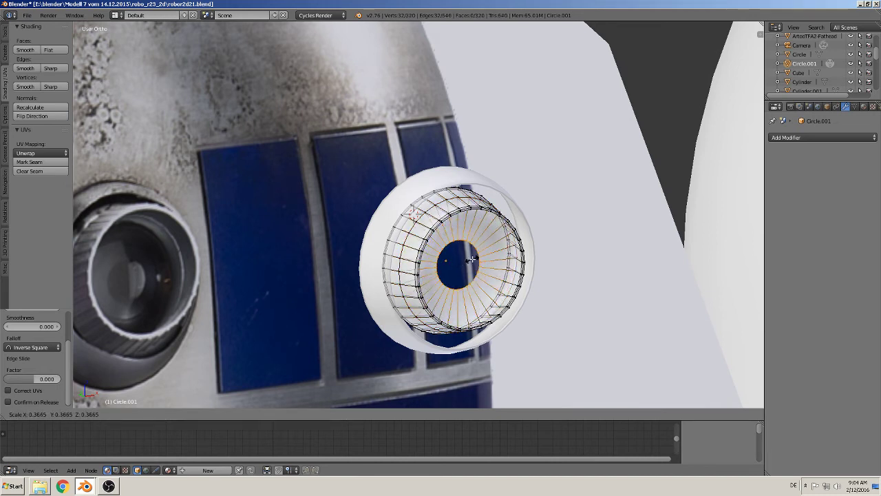
click(471, 260)
key(f)
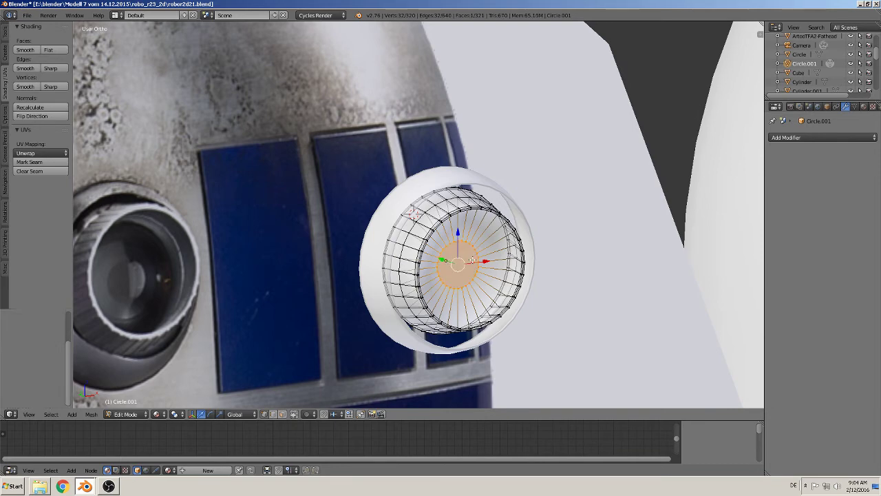
key(a)
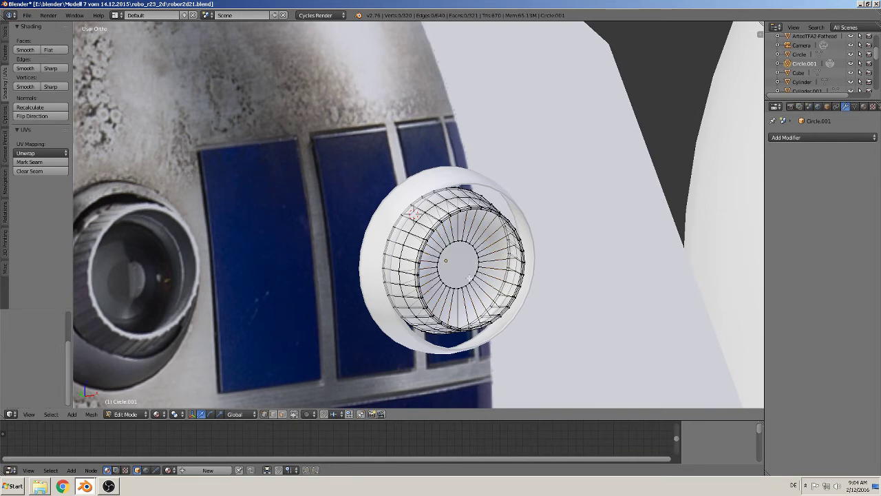
middle_drag(470, 277, 593, 256)
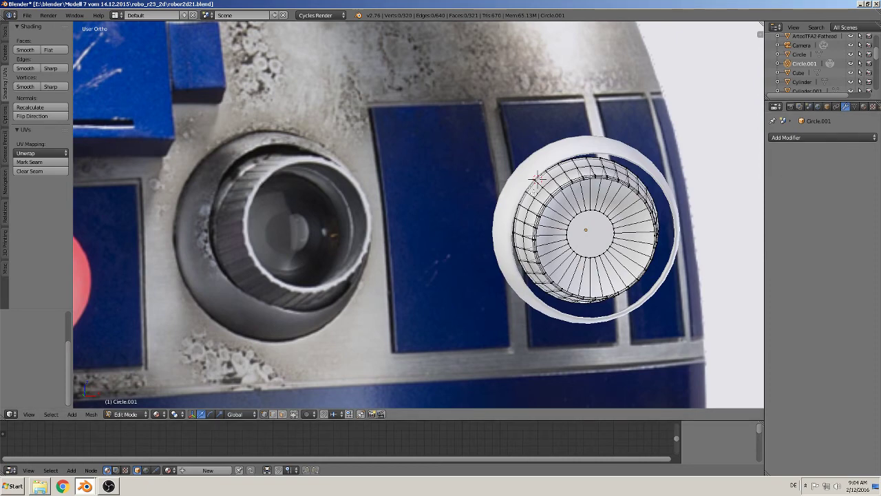
key(Tab)
Step: Bring the ring on the dome into view and open its material settings
scroll(381, 95, down, 4)
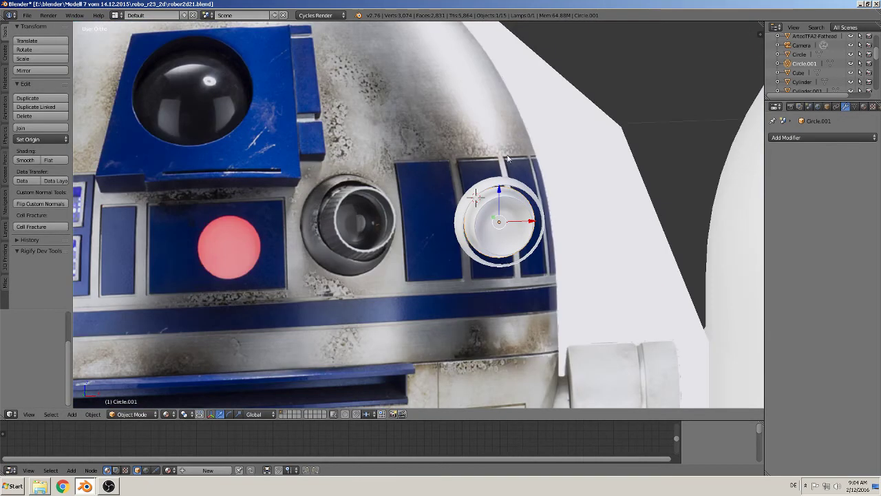
shift+middle_drag(507, 158, 415, 199)
scroll(556, 321, up, 2)
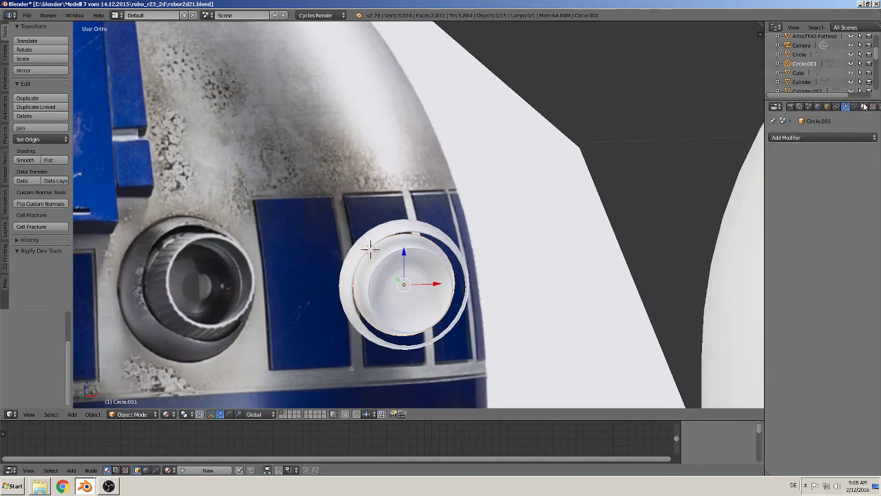
click(864, 107)
Step: Create a new material for the eye ring named 'robo-silver rough glossy'
click(814, 168)
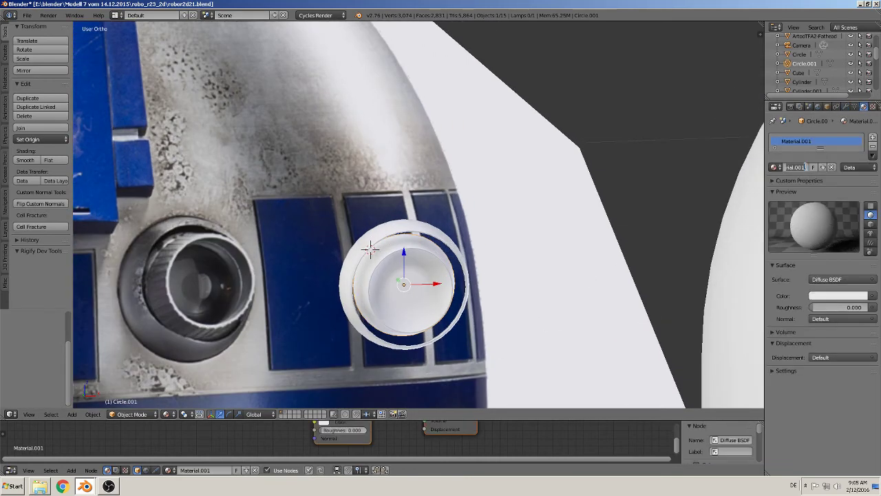
key(ctrl+a)
key(BackSpace)
text(ms)
text(ilve)
key(Home)
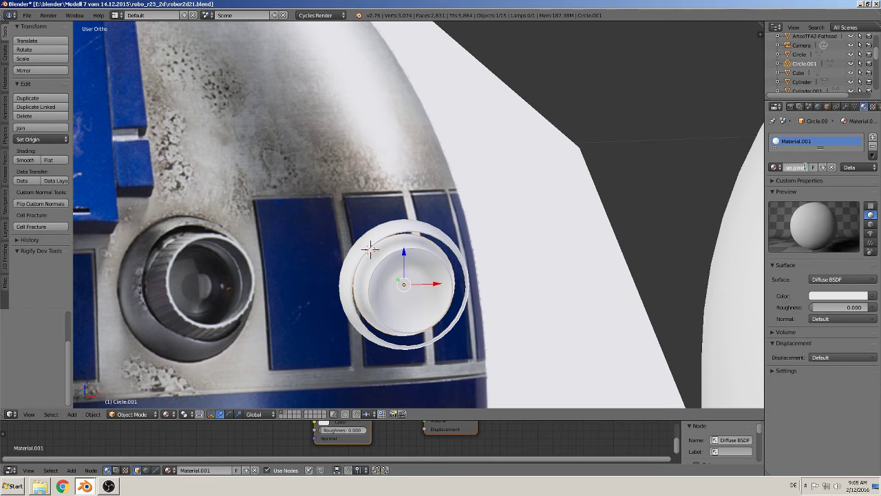
key(Return)
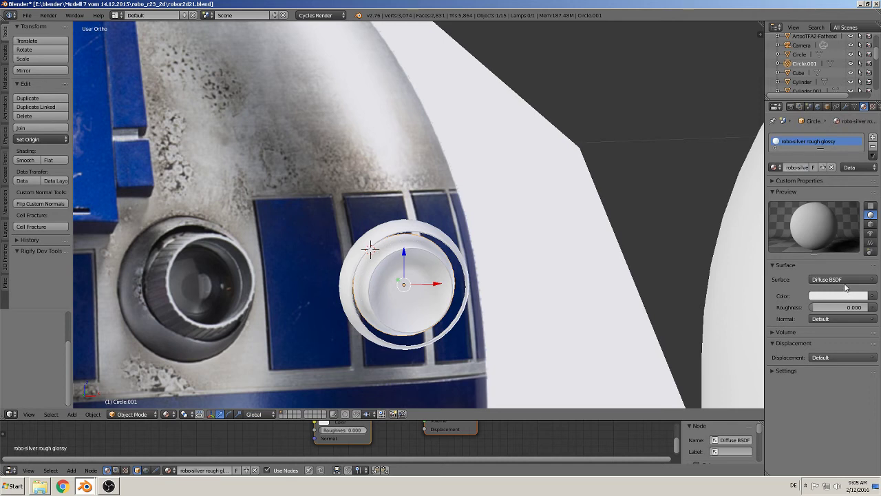
Step: Make its surface a Glossy BSDF with roughness 0.183
click(845, 283)
click(787, 116)
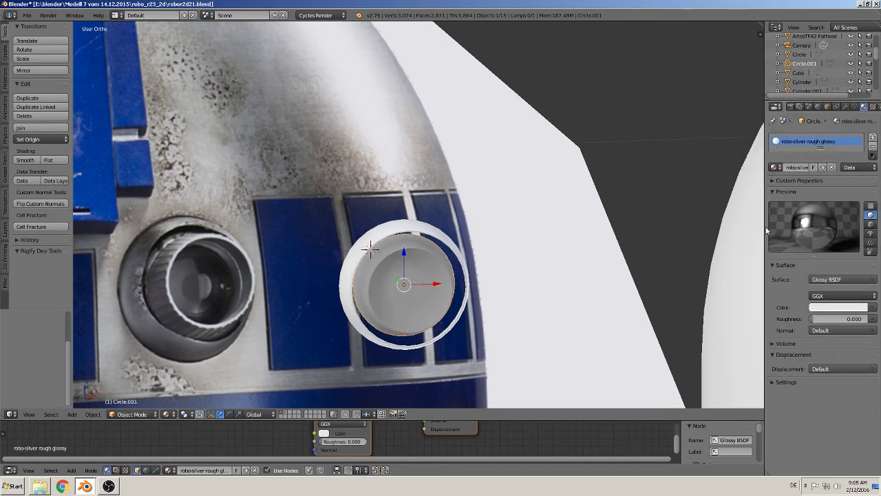
drag(812, 320, 821, 321)
middle_drag(392, 227, 413, 223)
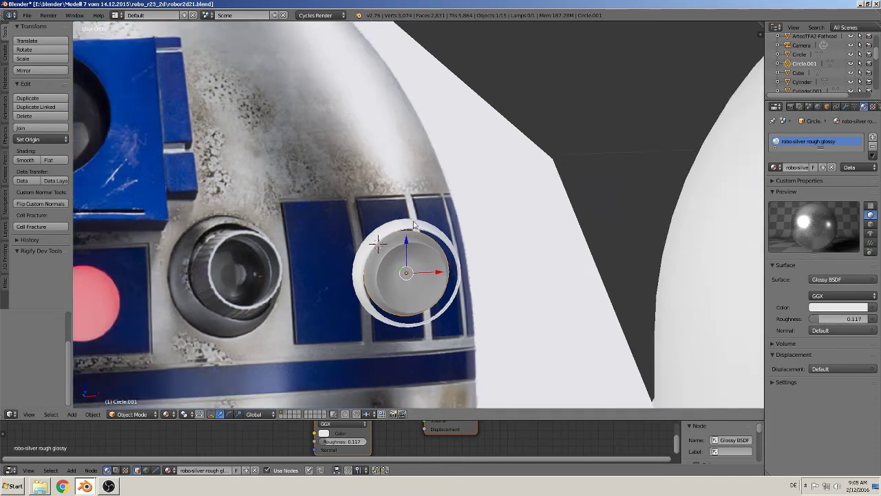
scroll(413, 224, down, 5)
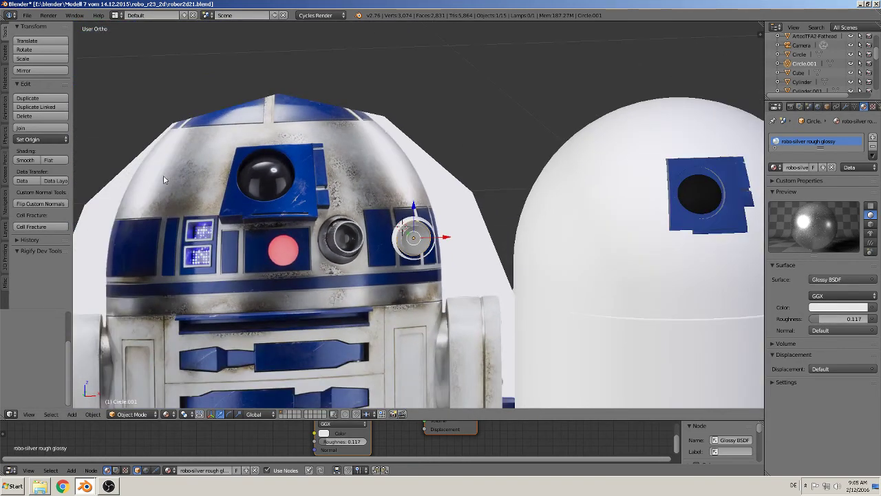
scroll(172, 220, down, 3)
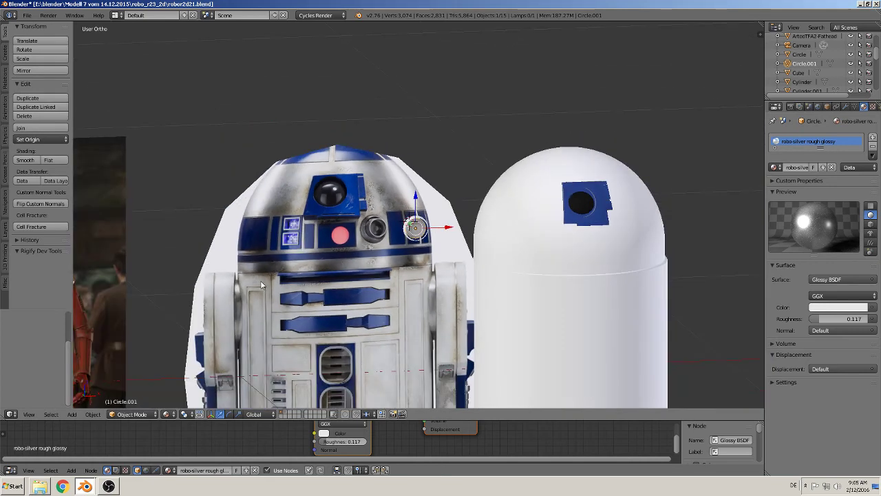
scroll(260, 280, up, 3)
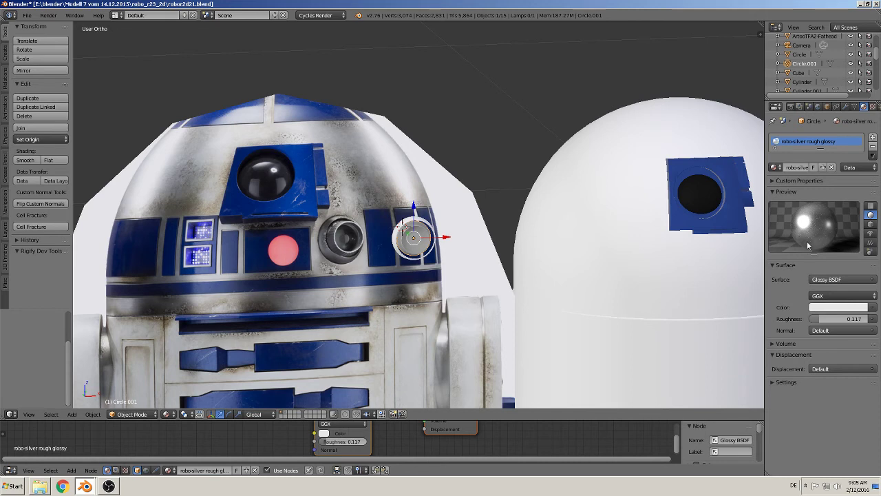
drag(823, 319, 824, 322)
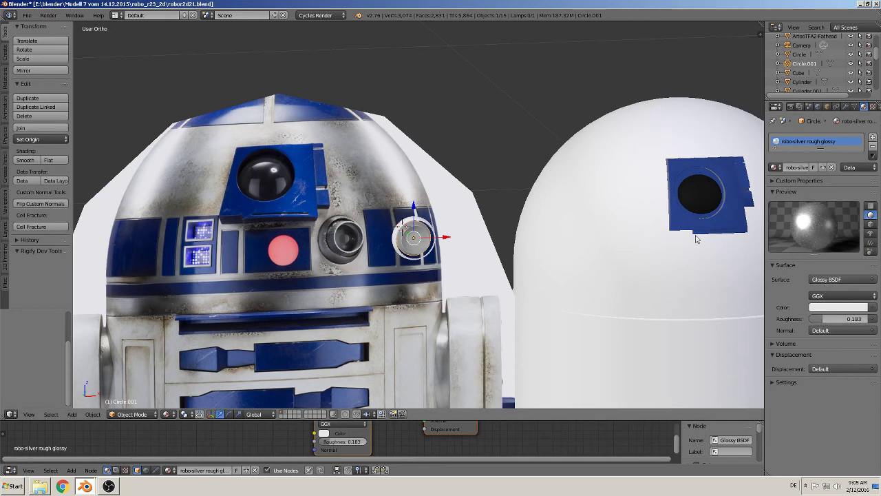
Step: Assign the existing robo-silver rough glossy material to the Circle object
scroll(424, 251, up, 1)
scroll(419, 244, up, 2)
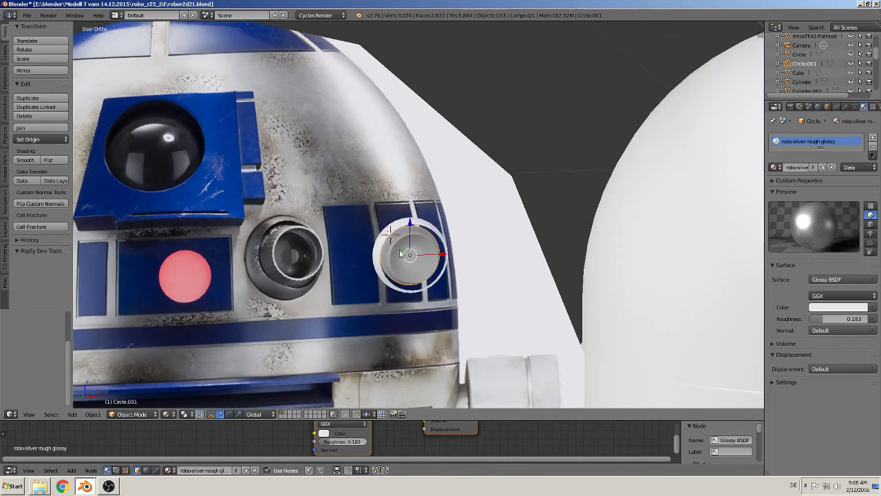
right_click(409, 227)
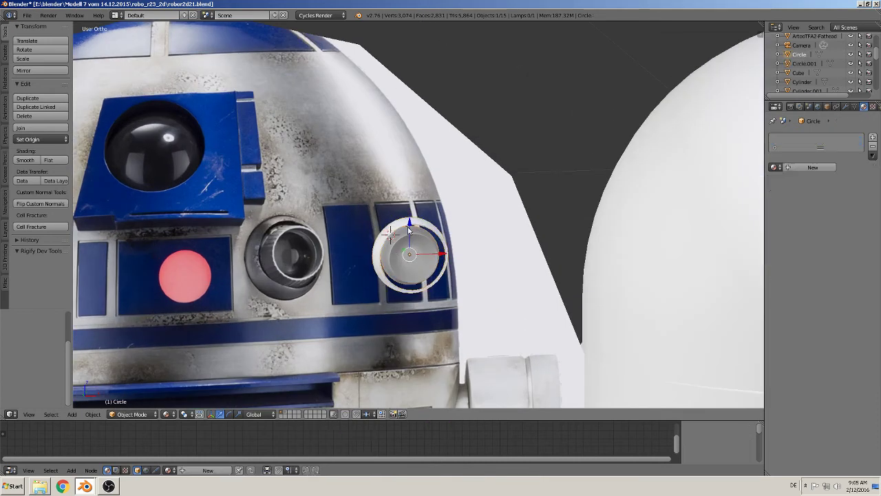
click(777, 168)
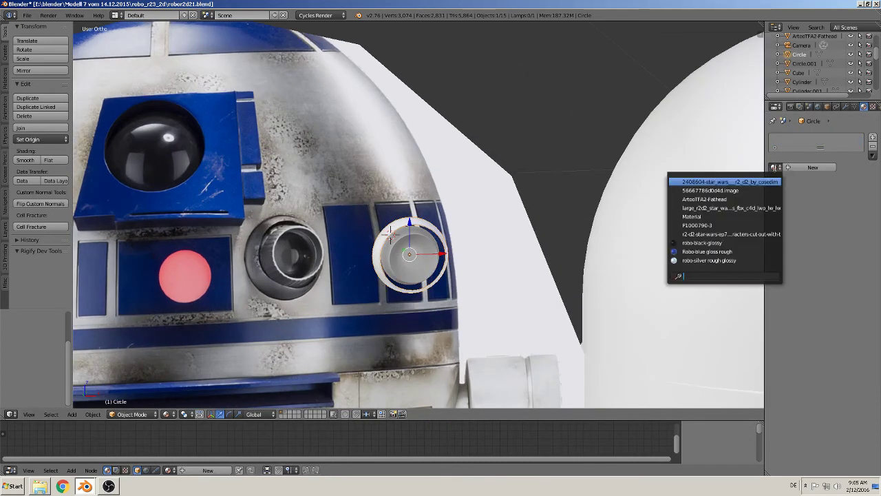
click(721, 260)
Step: Add a second material slot to Circle holding a new material, Material.001
scroll(523, 265, up, 2)
scroll(488, 256, up, 1)
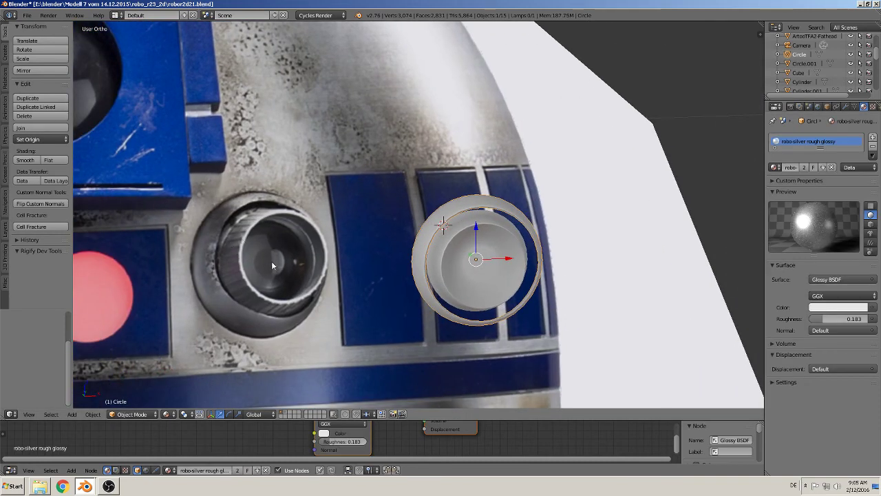
click(872, 137)
click(829, 187)
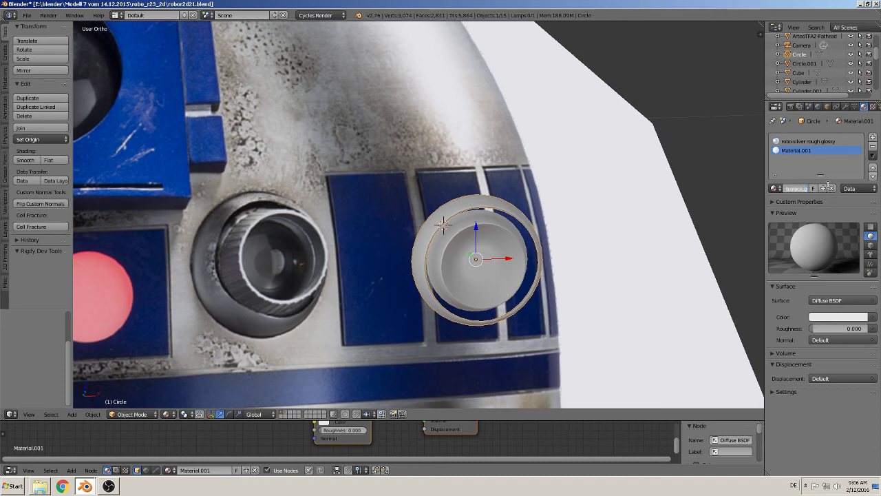
Step: Name the second material robo-black.glass and add a third slot with a new robo-glass material
text(.glass)
key(Return)
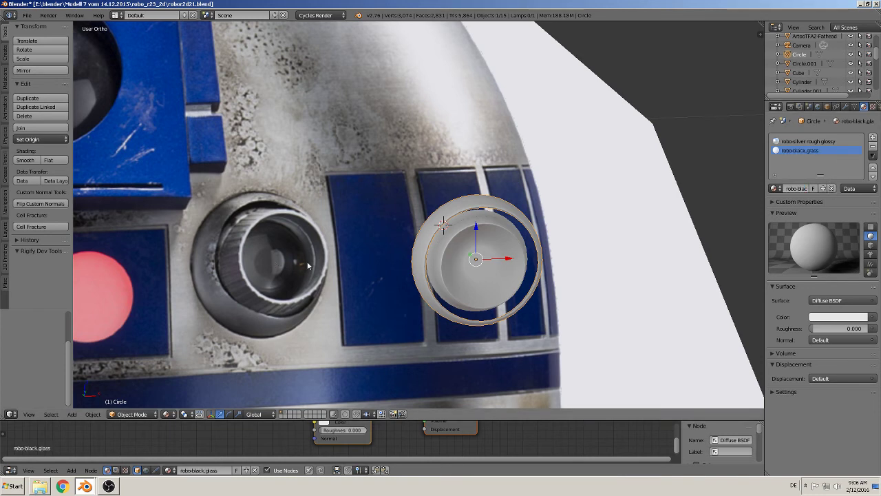
click(872, 137)
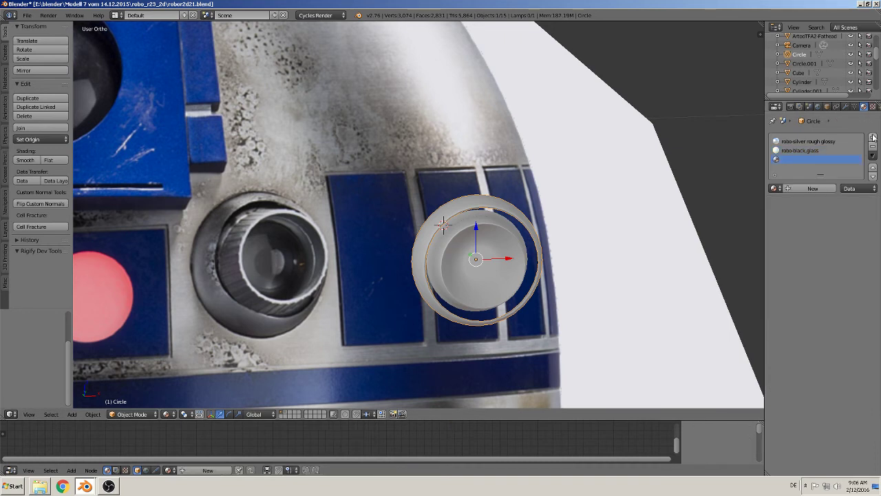
click(793, 189)
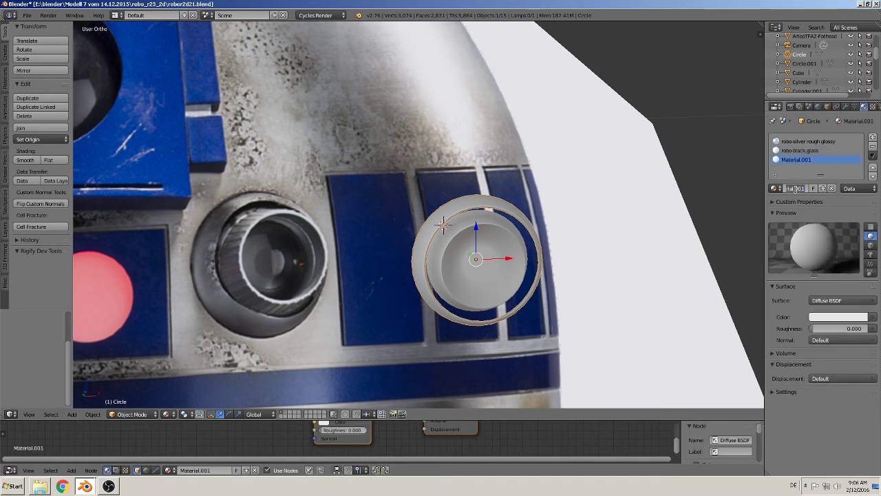
text(robo)
text(-)
key(Return)
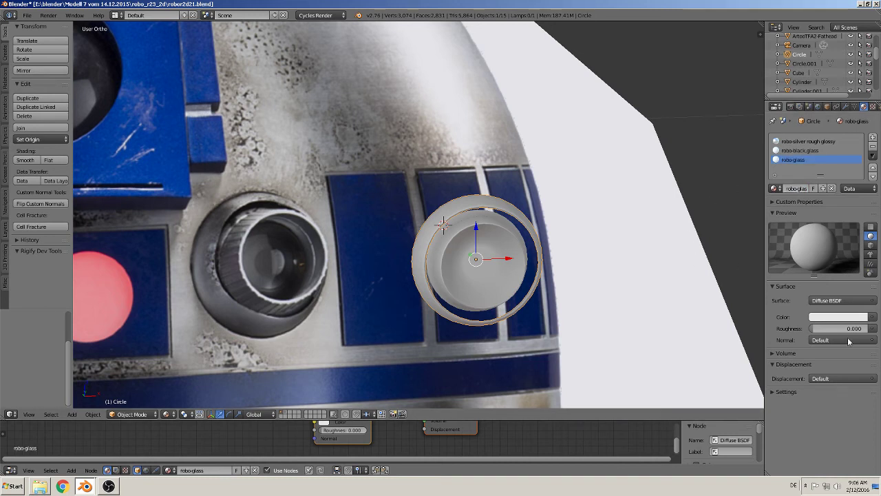
Step: Make robo-glass and robo-black.glass Glass BSDF shaders, with robo-black.glass coloured near black
click(840, 303)
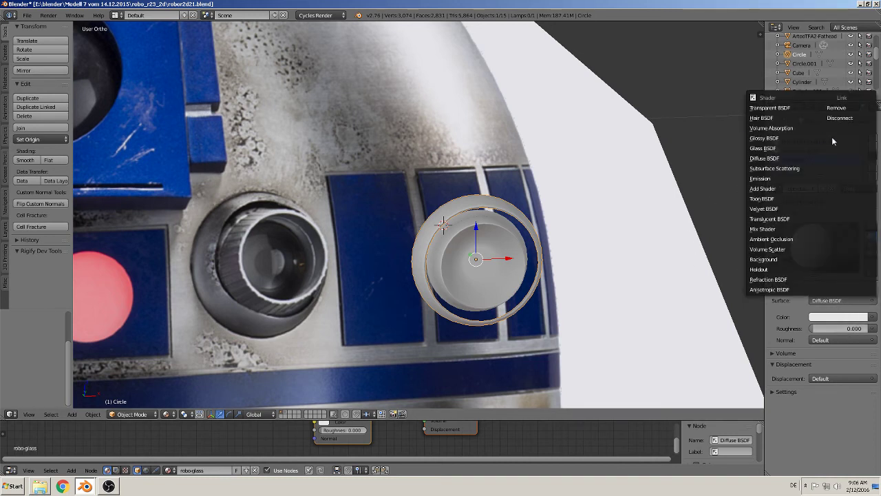
click(797, 146)
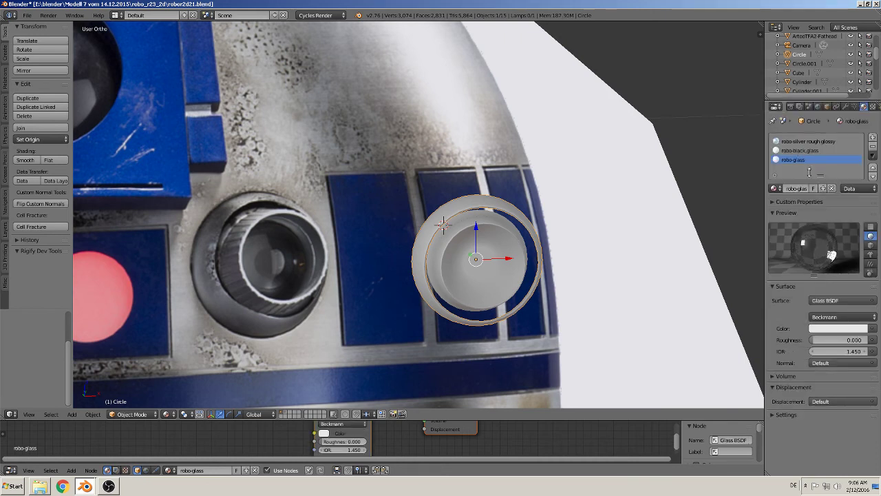
click(810, 151)
click(833, 300)
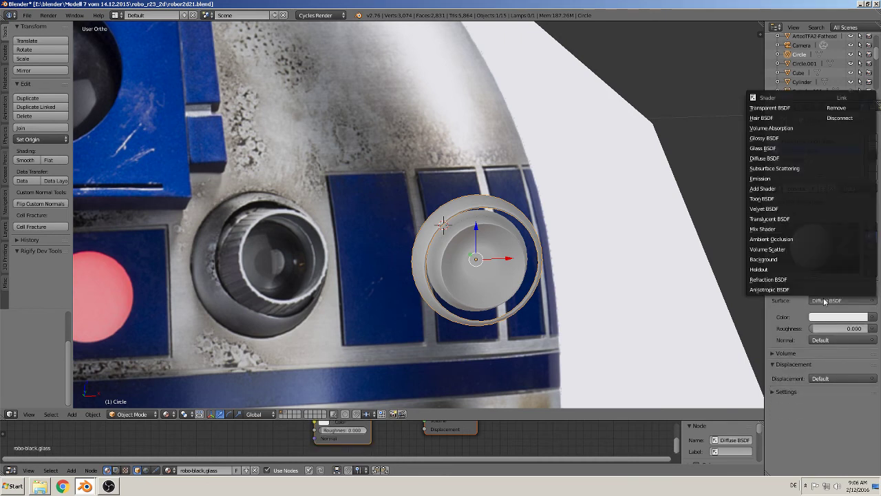
click(785, 148)
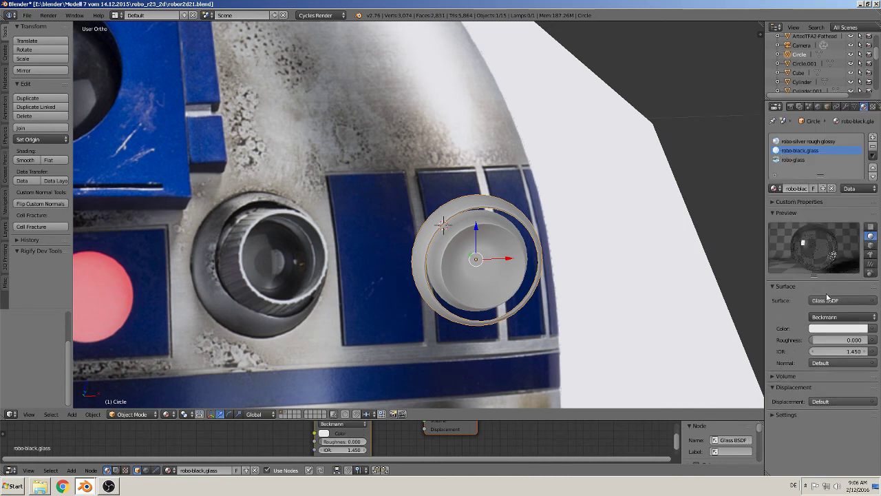
click(838, 328)
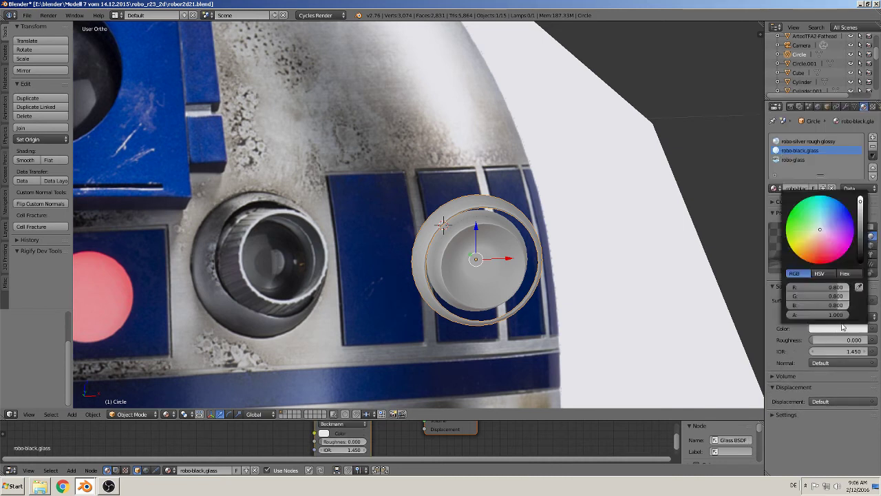
click(861, 258)
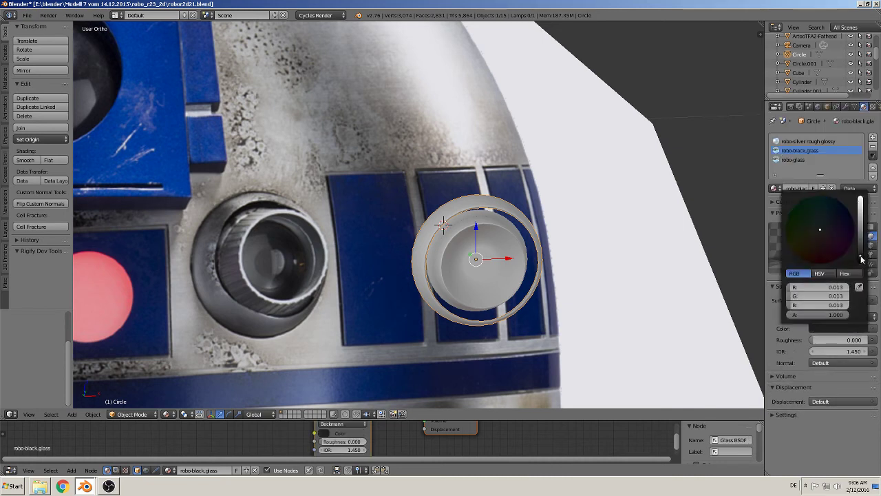
right_click(488, 279)
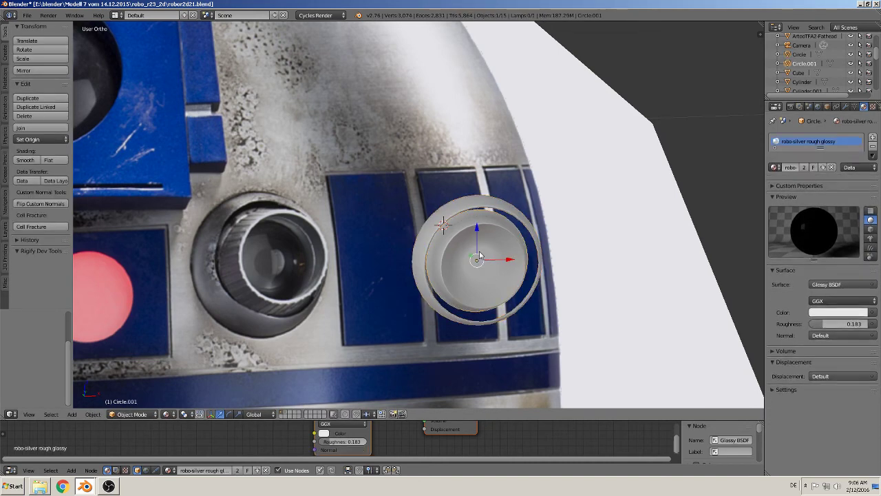
Step: In Edit Mode, assign robo-black.glass in a new slot to the eye piece's silver faces
key(Tab)
scroll(523, 315, up, 1)
scroll(524, 315, up, 2)
scroll(471, 318, up, 1)
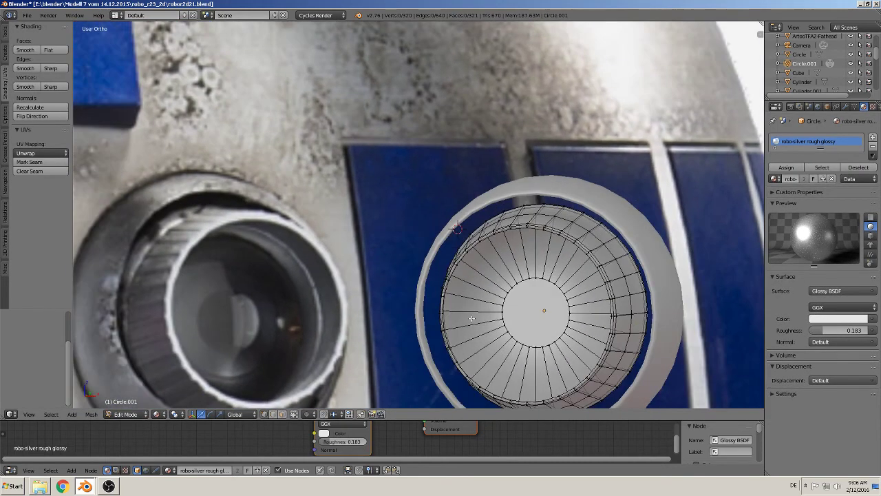
click(295, 414)
click(823, 168)
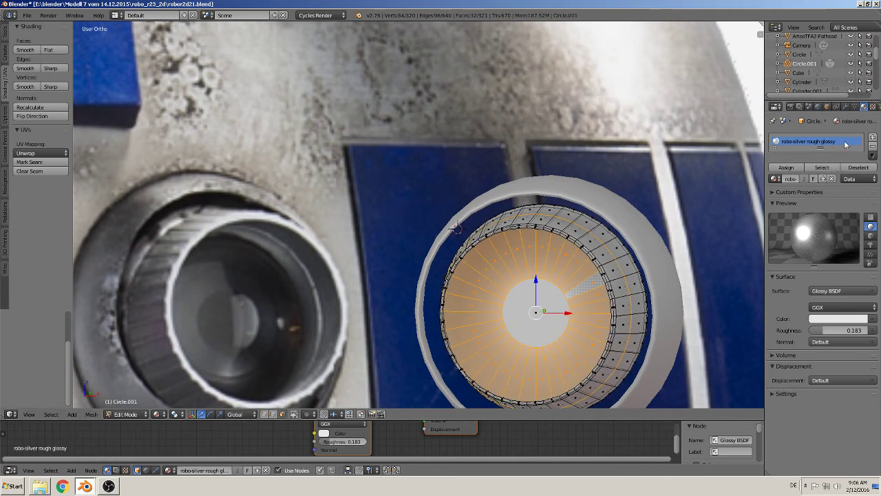
drag(819, 151, 819, 183)
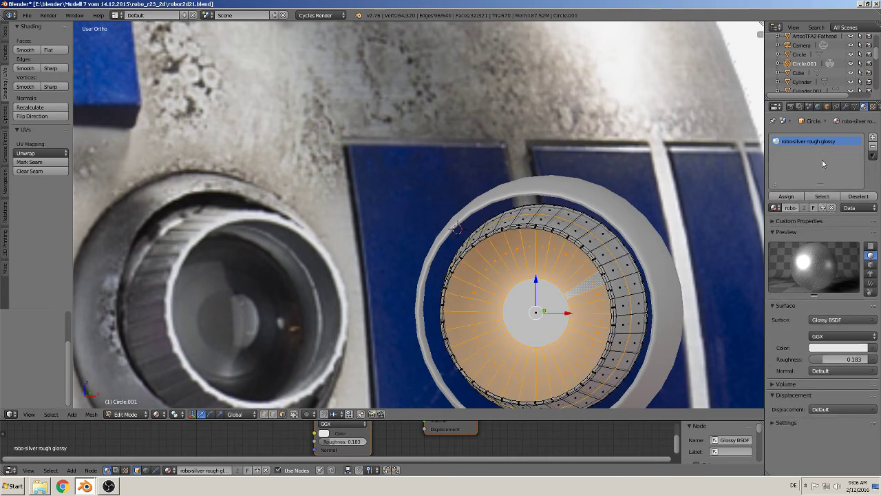
click(872, 137)
click(775, 208)
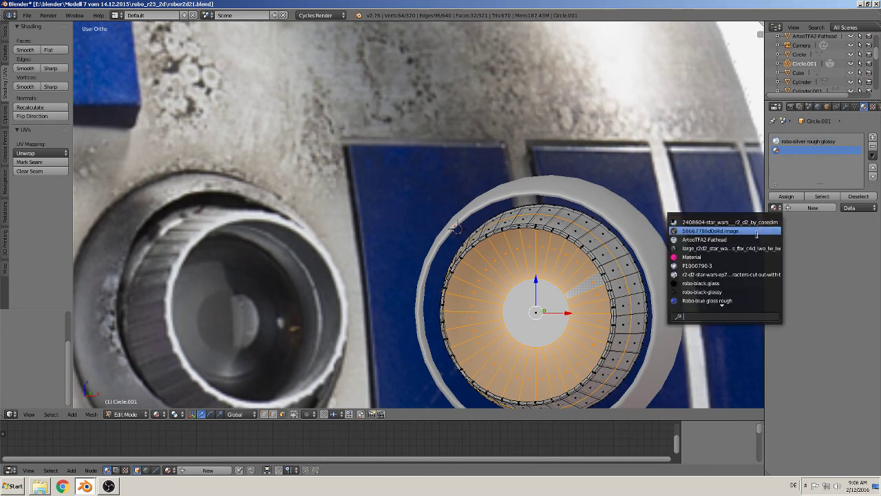
click(744, 282)
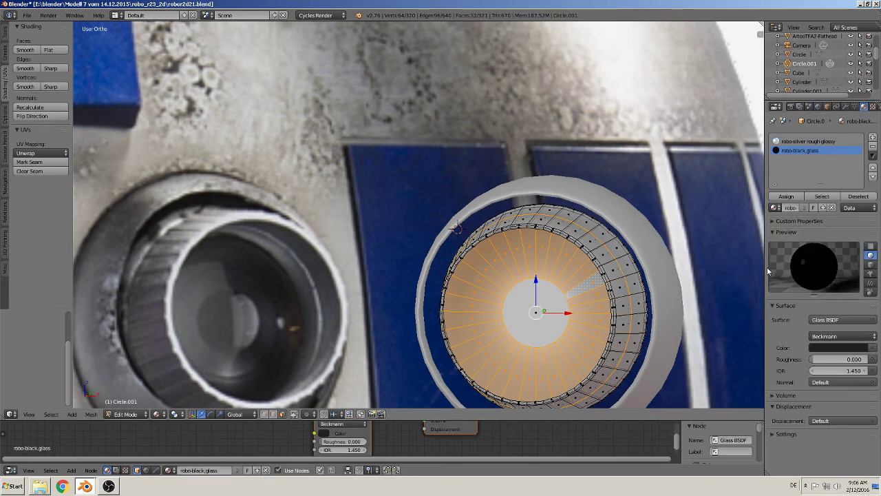
click(786, 196)
Step: Select the inner disc face and add another slot holding robo-glass
middle_drag(594, 291, 578, 307)
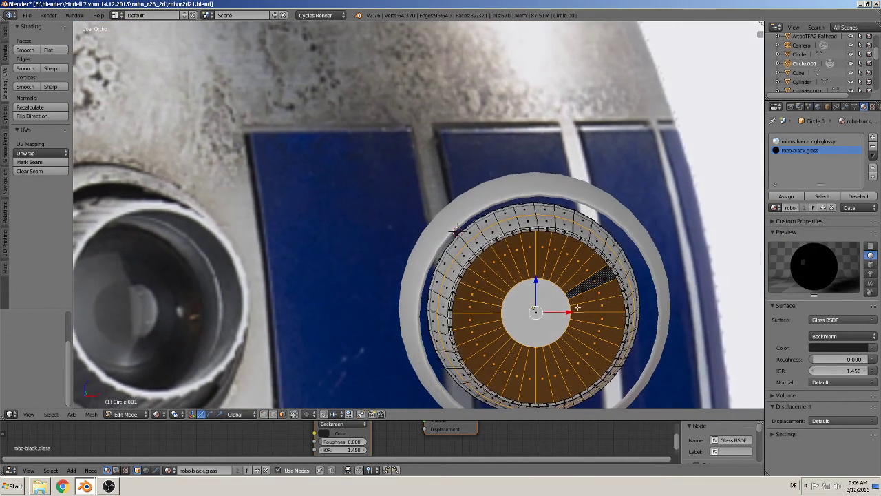
right_click(522, 314)
click(872, 137)
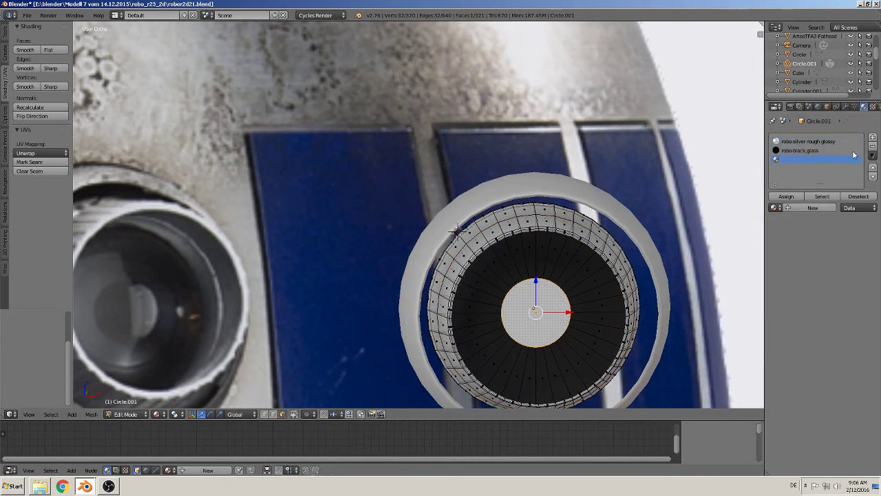
click(774, 207)
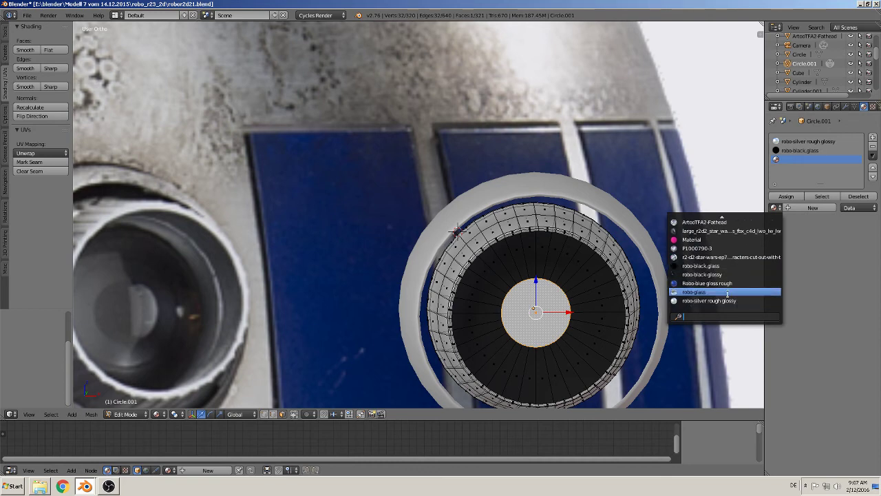
click(728, 292)
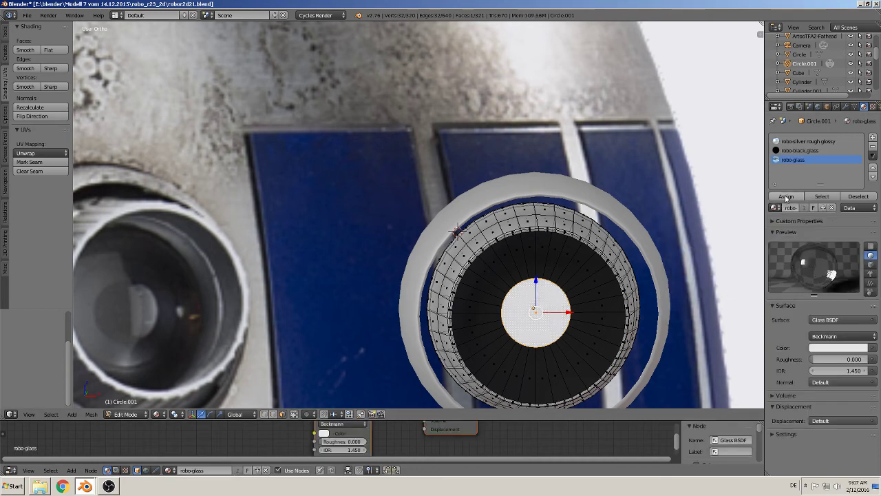
Step: Scale the inner eye piece to 1.092 along Z and nudge it slightly along Z
key(Tab)
mouse_move(603, 281)
middle_down()
mouse_move(627, 308)
mouse_move(565, 322)
mouse_move(463, 321)
middle_up()
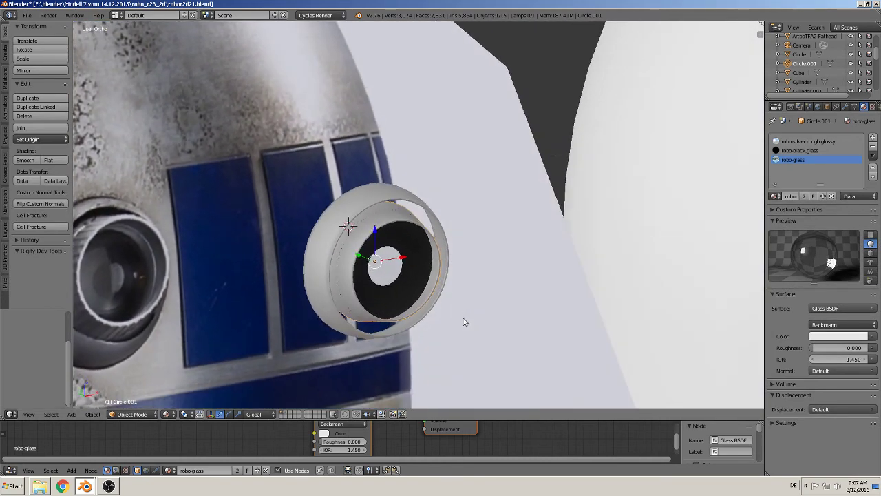
scroll(410, 294, up, 2)
key(Tab)
mouse_move(403, 287)
middle_down()
mouse_move(334, 262)
mouse_move(365, 274)
middle_up()
key(Tab)
scroll(365, 274, down, 2)
scroll(365, 275, down, 2)
scroll(365, 289, down, 1)
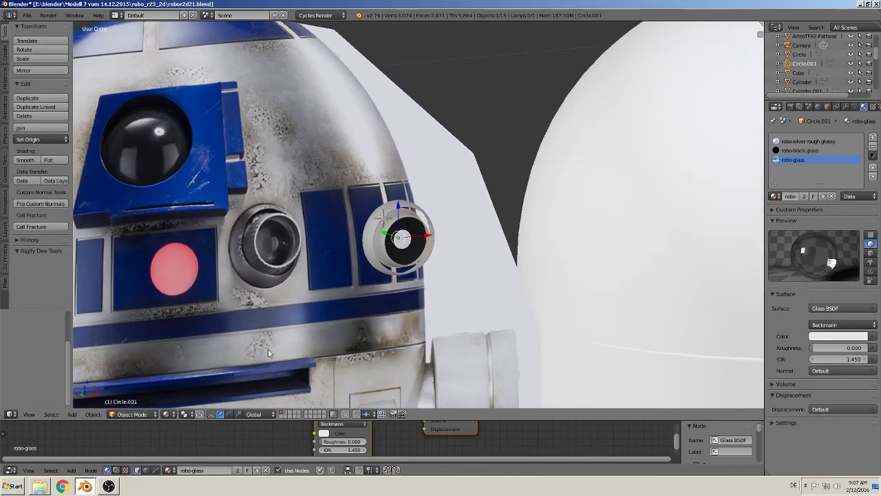
scroll(409, 235, up, 2)
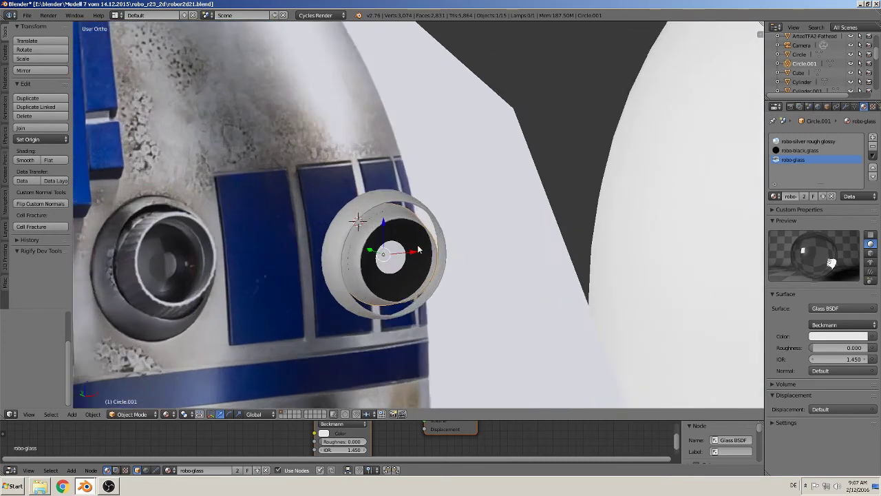
scroll(409, 236, up, 2)
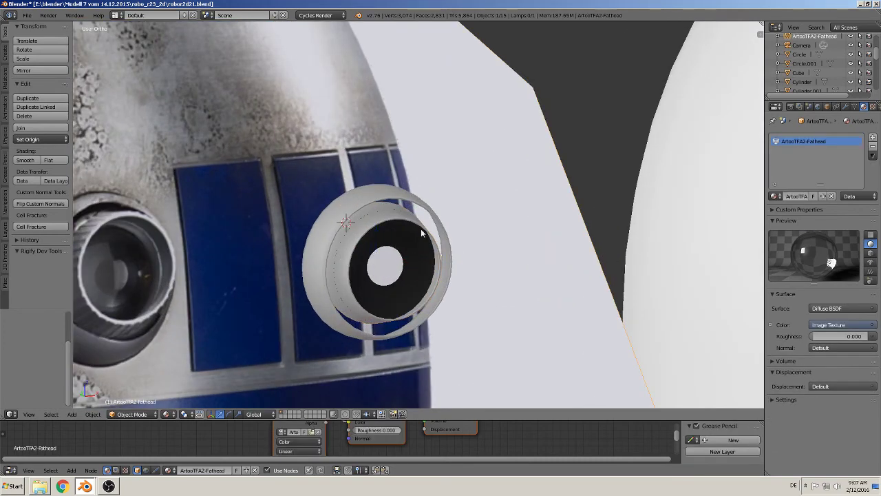
middle_drag(493, 319, 463, 311)
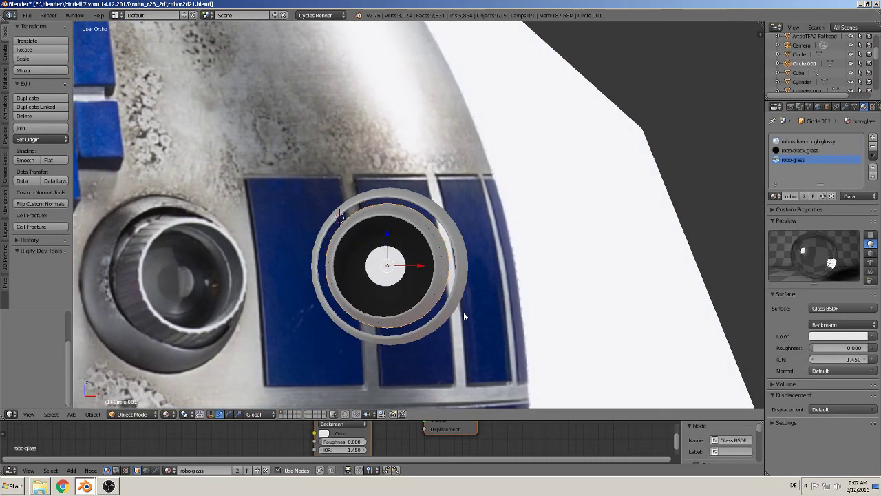
key(s)
click(472, 314)
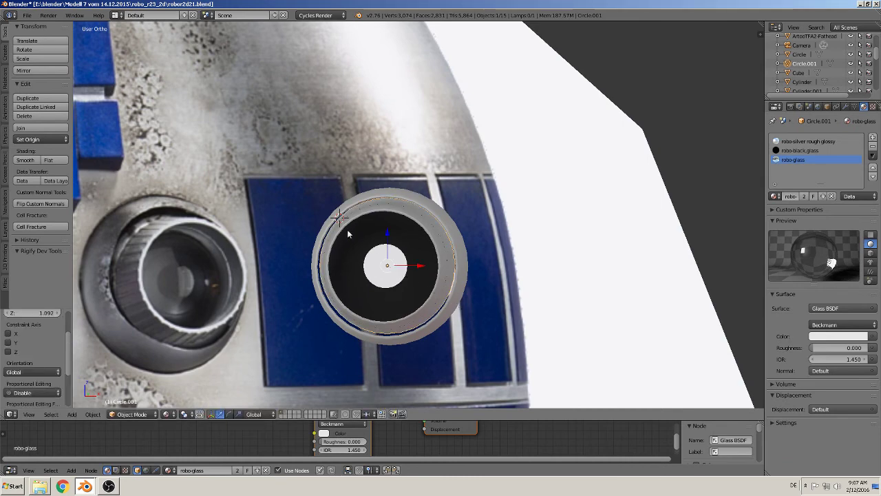
key(g)
key(z)
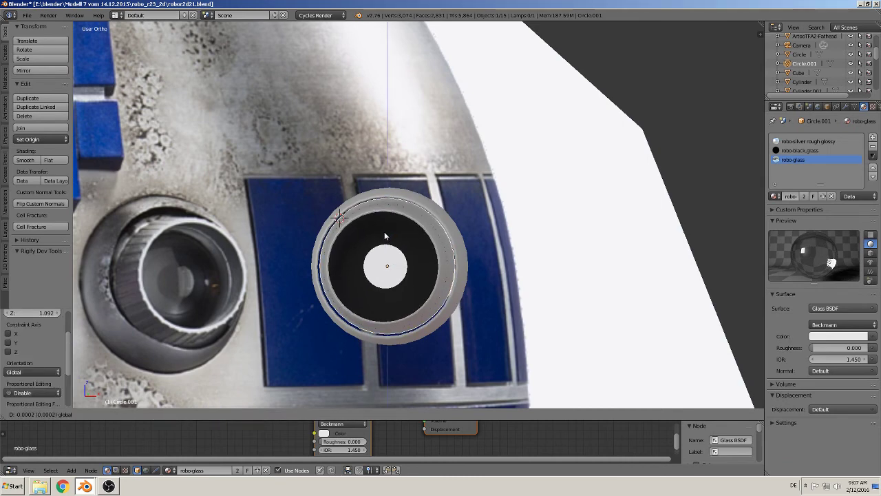
click(434, 297)
Step: Join the inner eye piece into the outer ring and shift the eye along X
mouse_move(435, 297)
middle_down()
mouse_move(497, 305)
mouse_move(461, 313)
middle_up()
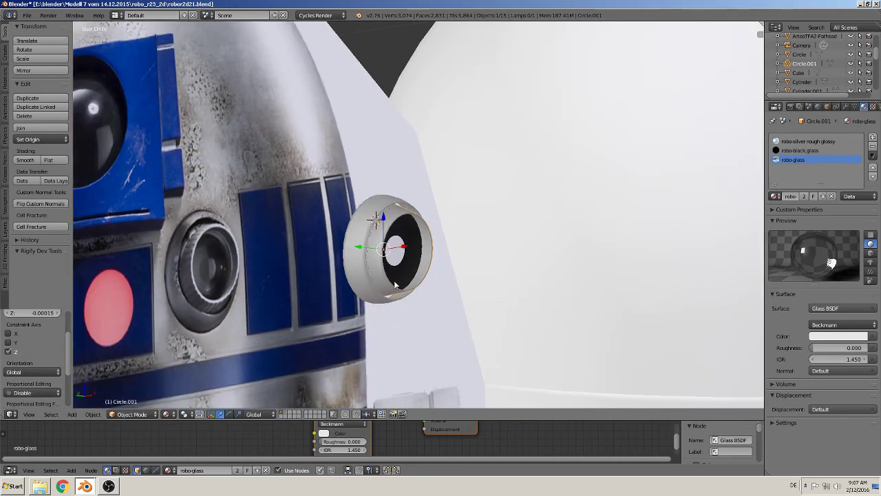
shift+right_click(363, 222)
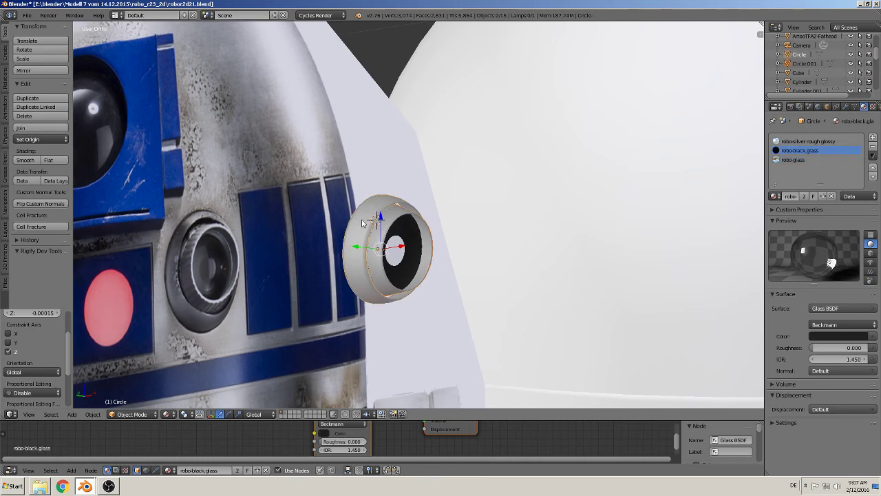
click(29, 128)
click(30, 128)
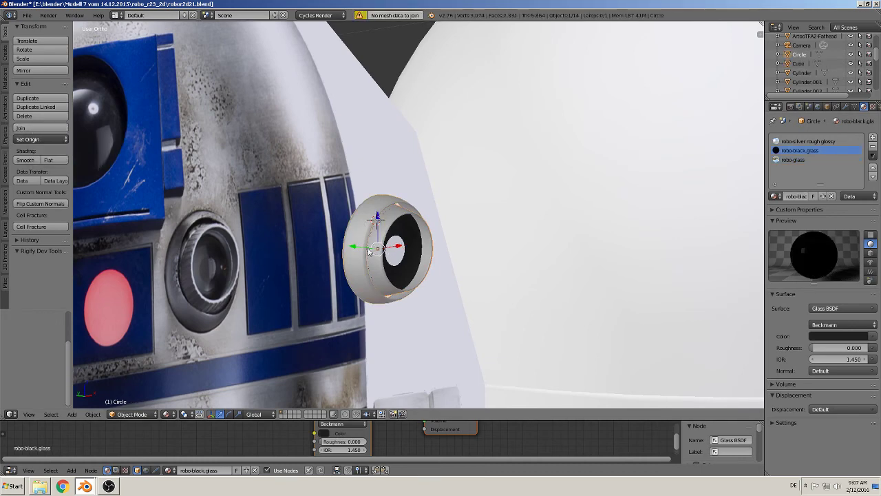
scroll(435, 240, down, 3)
key(g)
key(x)
click(452, 269)
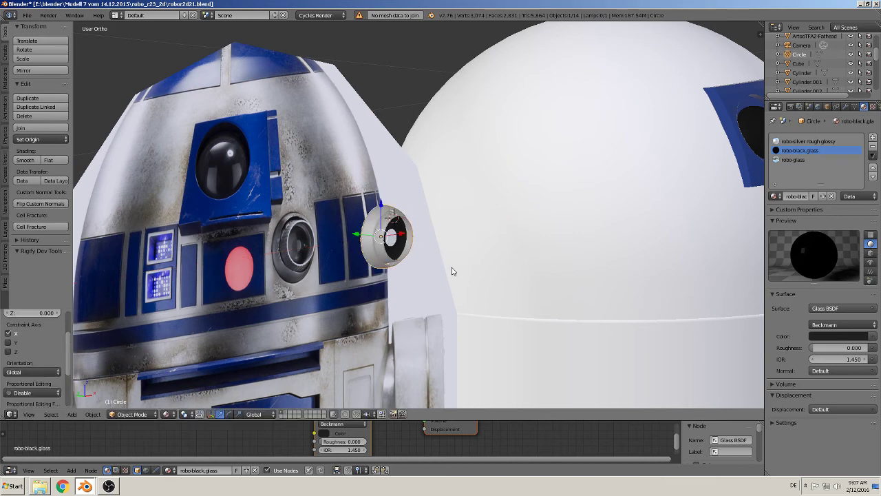
scroll(454, 290, down, 2)
Step: Move the eye ring onto the white dome, pushing it along Y to the surface
key(KP_1)
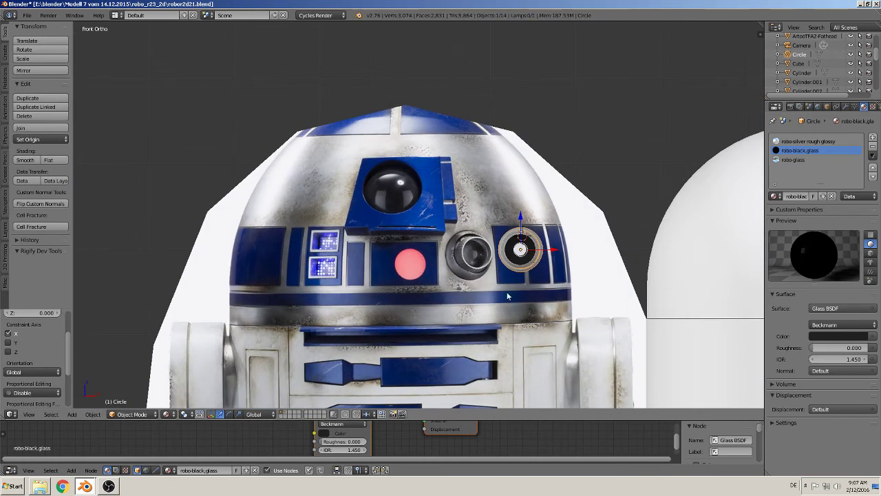
shift+middle_drag(459, 255, 356, 243)
key(g)
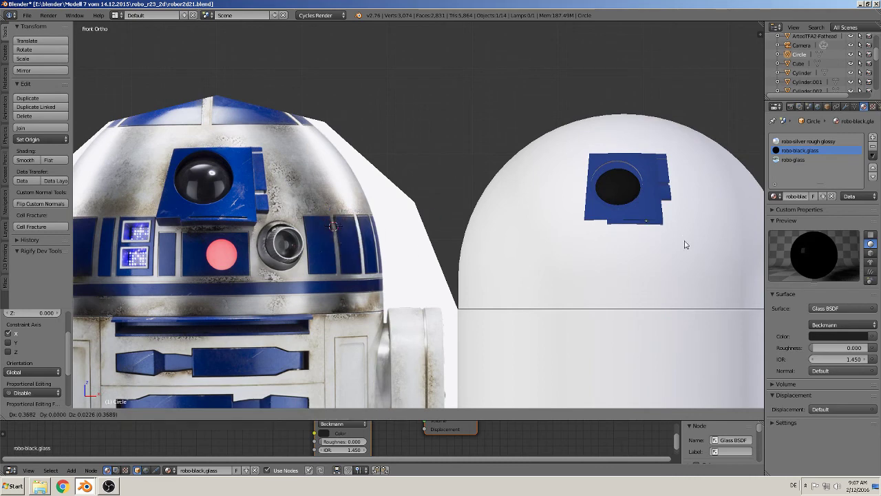
click(738, 266)
mouse_move(738, 266)
middle_down()
mouse_move(688, 340)
mouse_move(754, 268)
middle_up()
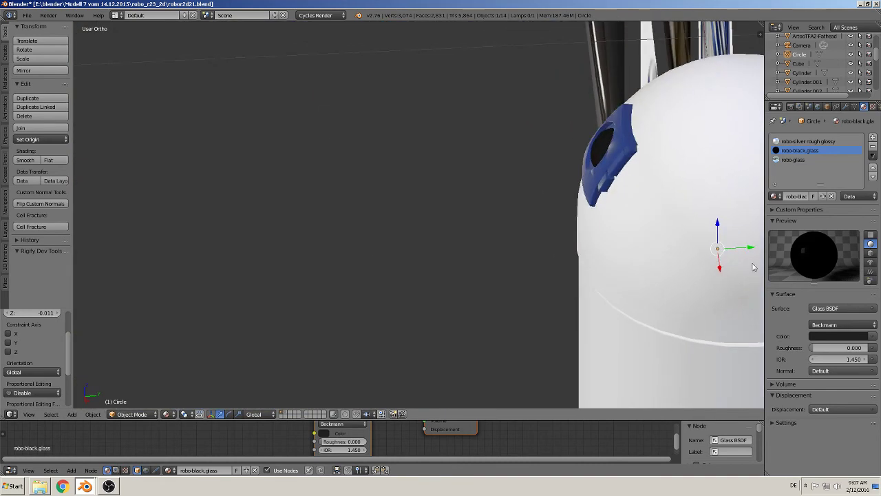
key(g)
key(y)
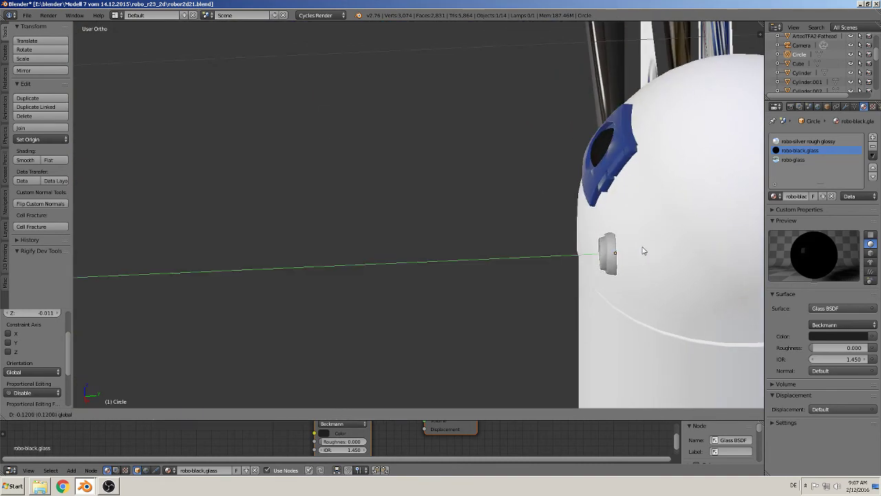
click(619, 295)
Step: Rotate the eye ring around Z and X so it sits flush on the dome
middle_drag(619, 295, 639, 308)
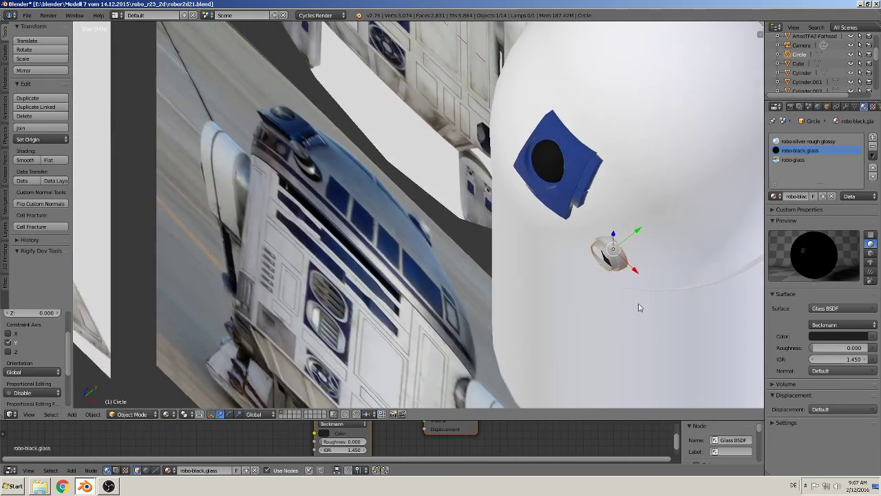
key(r)
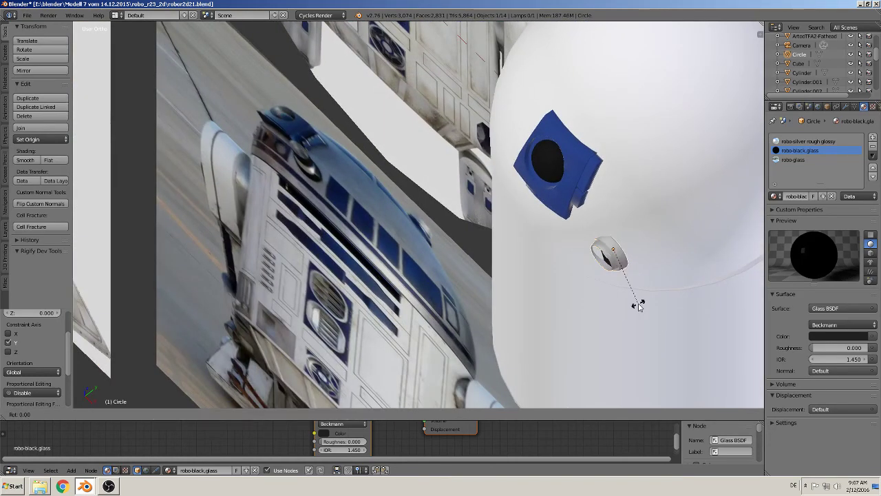
key(z)
click(677, 288)
middle_drag(677, 287, 580, 232)
key(r)
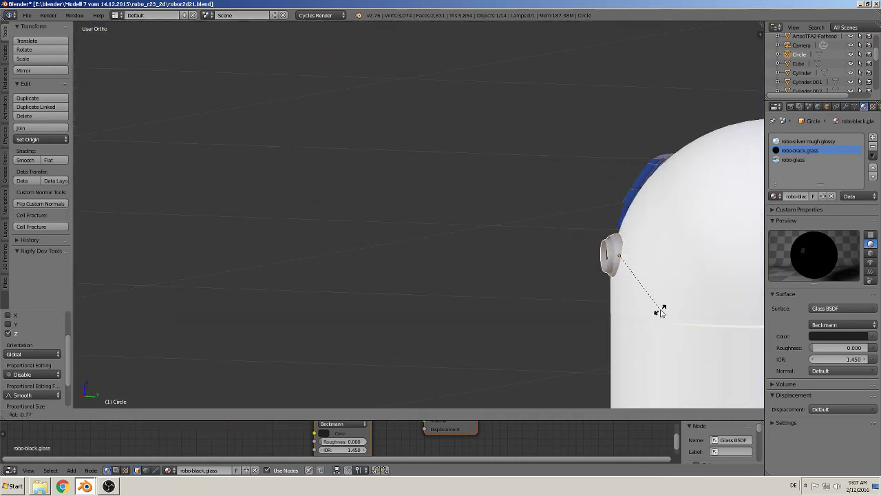
key(x)
click(643, 314)
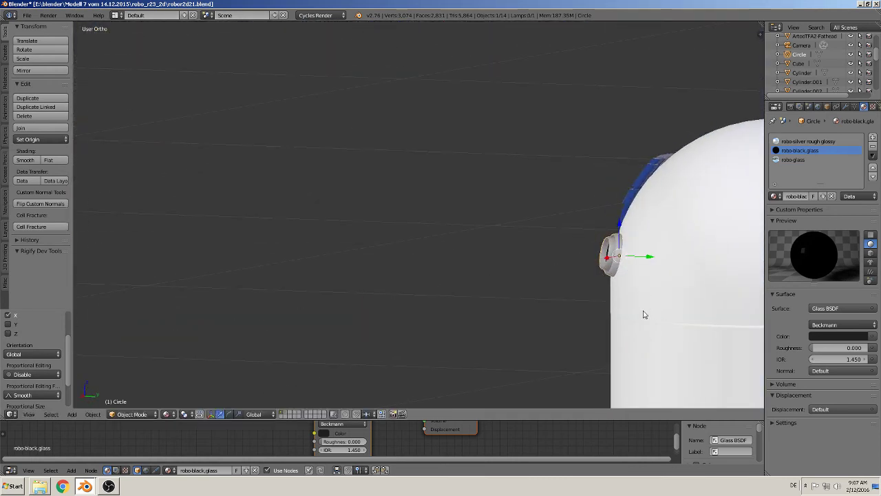
mouse_move(643, 314)
middle_down()
mouse_move(711, 355)
mouse_move(737, 380)
mouse_move(742, 404)
middle_up()
key(r)
key(z)
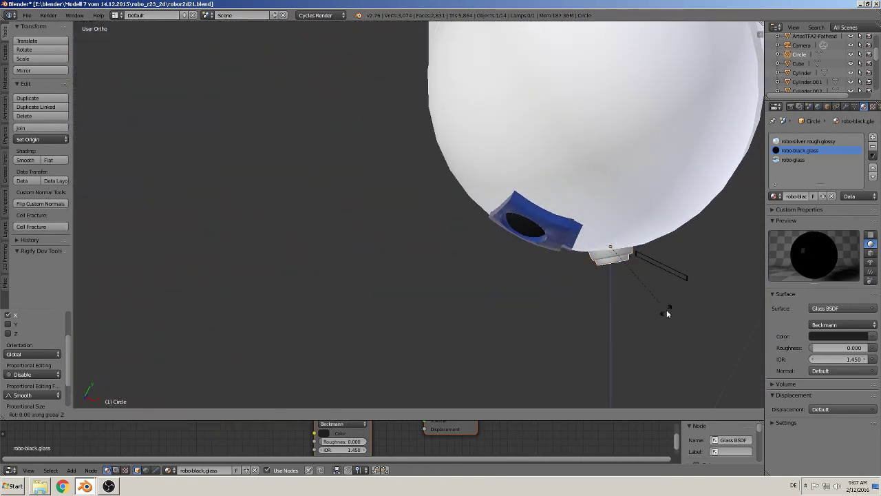
click(661, 316)
mouse_move(631, 319)
middle_down()
mouse_move(633, 240)
mouse_move(625, 236)
middle_up()
scroll(625, 235, up, 1)
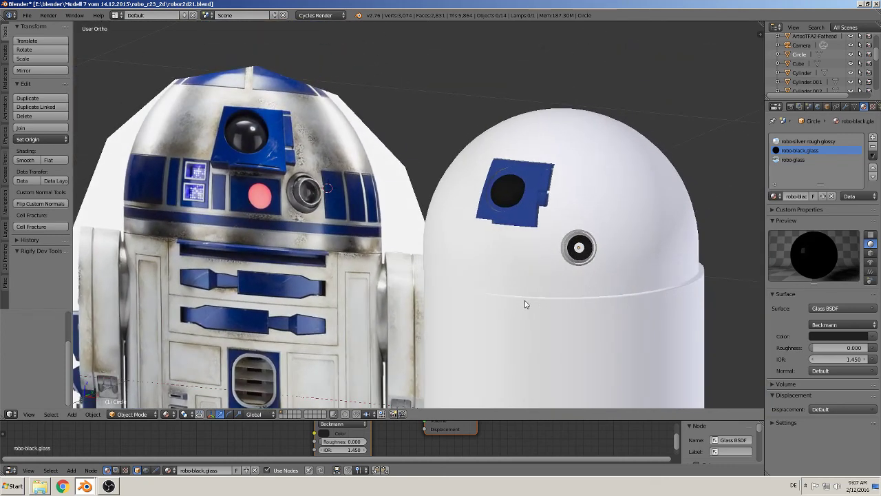
shift+middle_drag(525, 305, 612, 260)
right_click(666, 140)
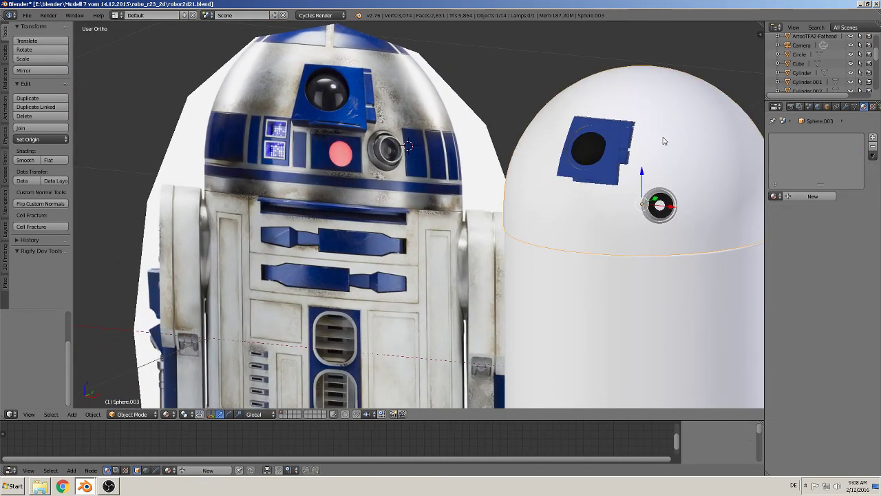
Step: Assign robo-silver rough glossy (Glossy BSDF, roughness 0.183) to the dome Sphere.003
click(773, 196)
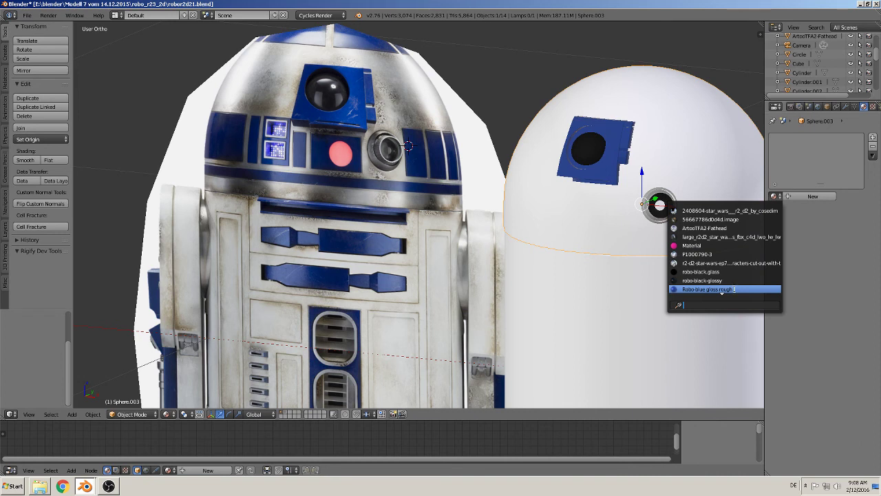
scroll(735, 290, down, 2)
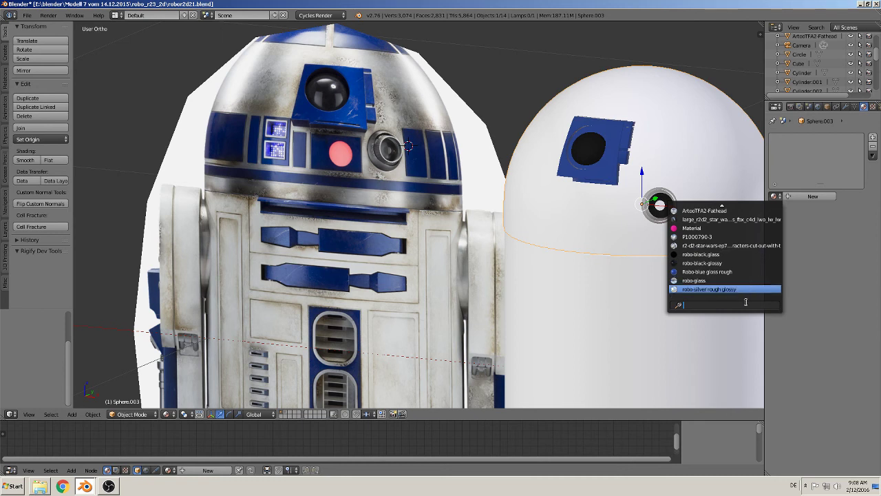
scroll(742, 289, up, 3)
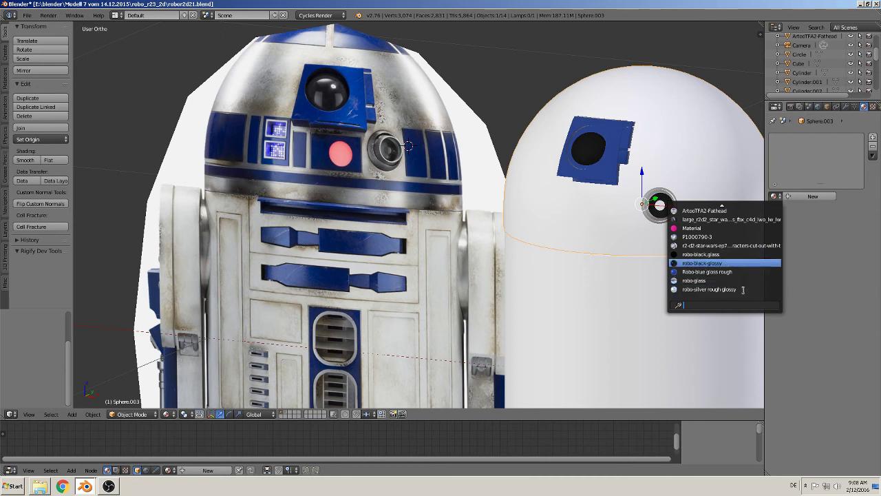
scroll(742, 289, up, 4)
scroll(742, 289, up, 4)
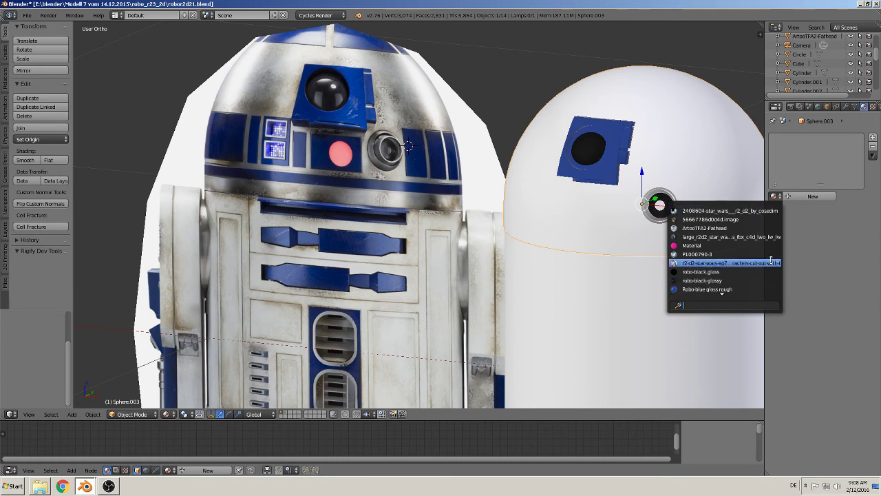
scroll(753, 281, down, 3)
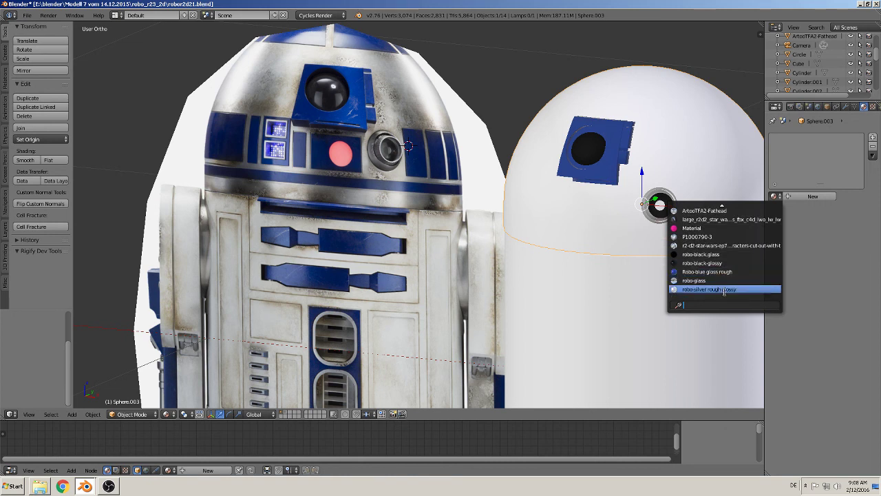
click(724, 289)
shift+middle_drag(641, 299, 520, 201)
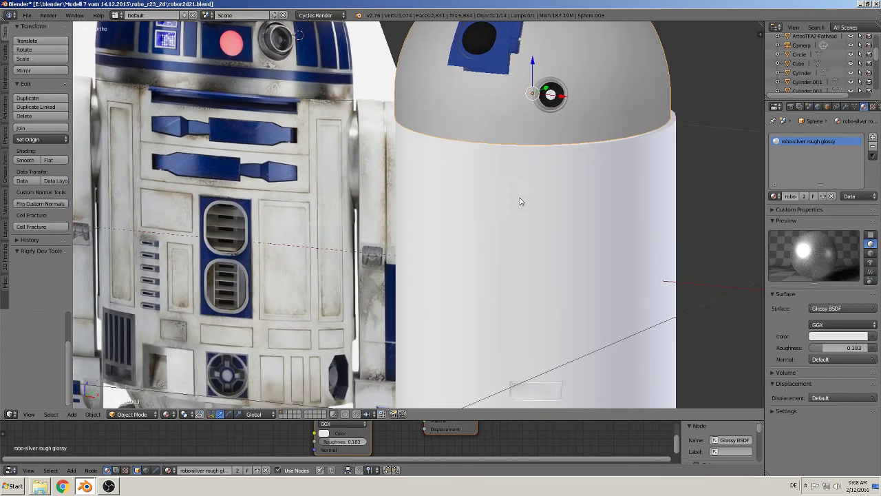
Step: Give the body cylinder a new material named 'robo- white glossy mutch rough'
right_click(518, 215)
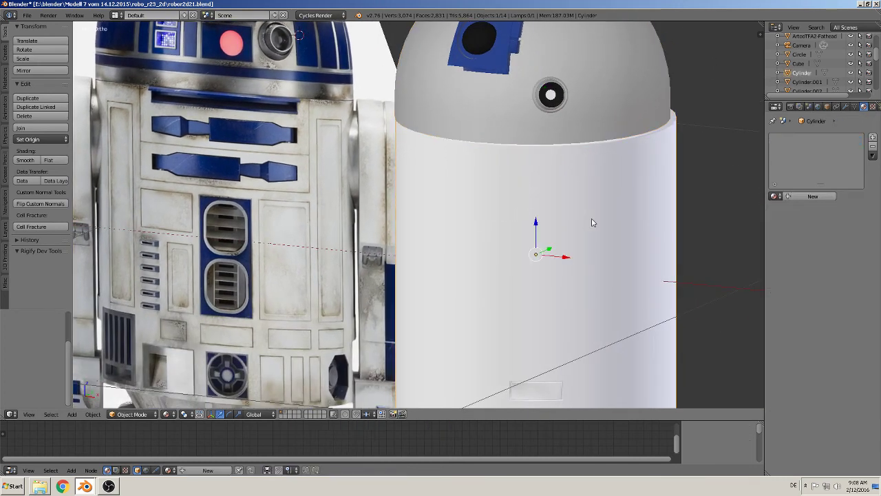
double_click(801, 196)
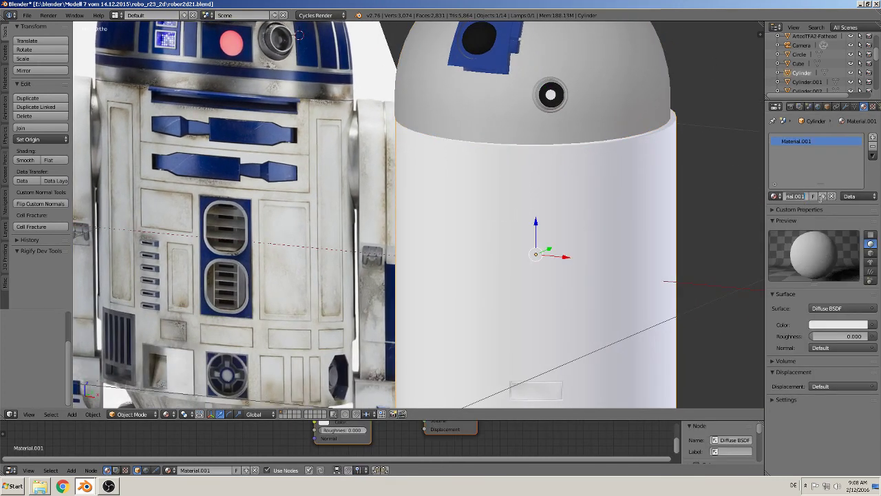
text(body)
text(l)
text(glossy.ma)
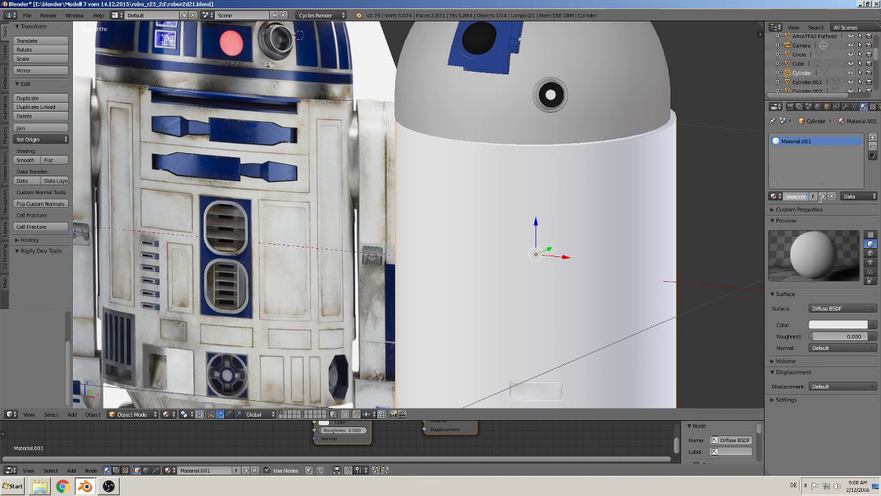
text(ough)
key(Return)
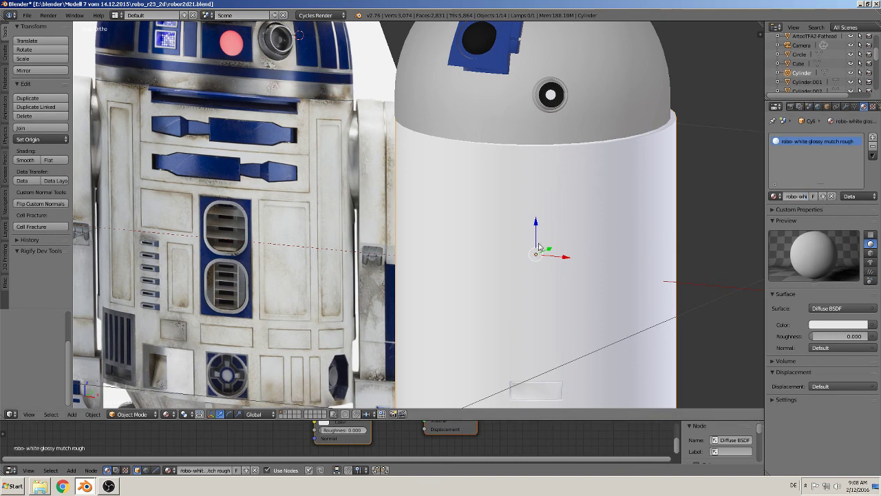
key(Tab)
key(Tab)
scroll(544, 310, down, 3)
Step: Enlarge the shader node area and move the Diffuse BSDF node away from Material Output
scroll(511, 330, down, 2)
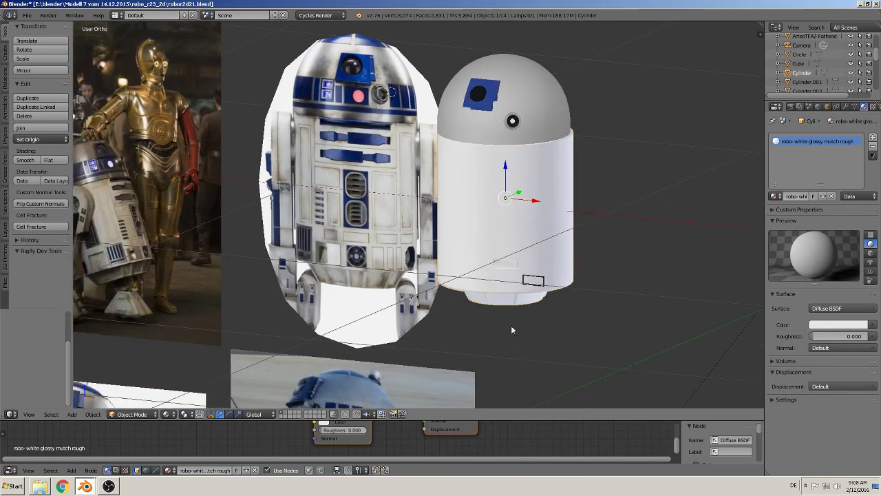
drag(492, 421, 527, 264)
scroll(475, 371, up, 1)
scroll(468, 375, up, 1)
scroll(423, 378, up, 1)
scroll(418, 366, up, 1)
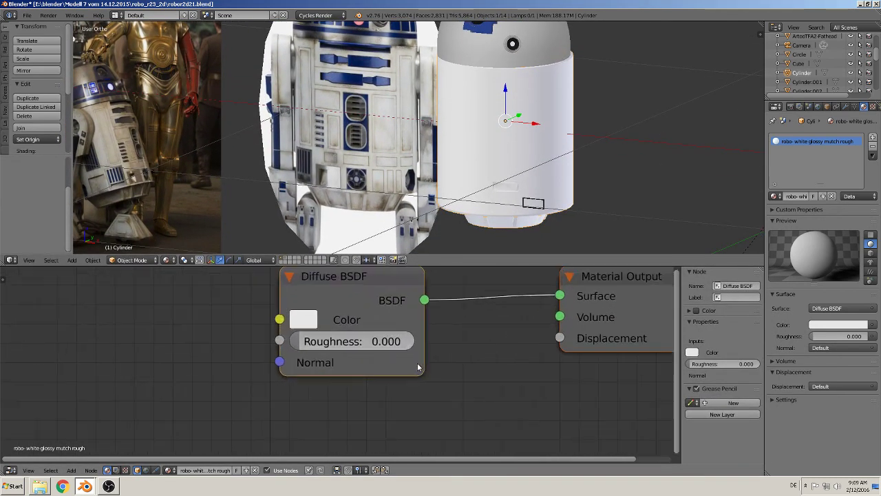
drag(360, 279, 196, 280)
scroll(381, 348, down, 1)
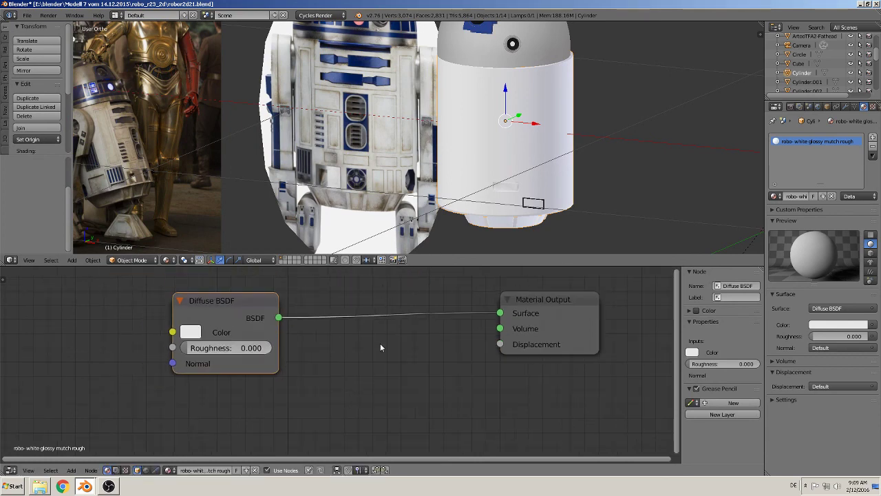
scroll(364, 351, down, 1)
scroll(296, 388, down, 1)
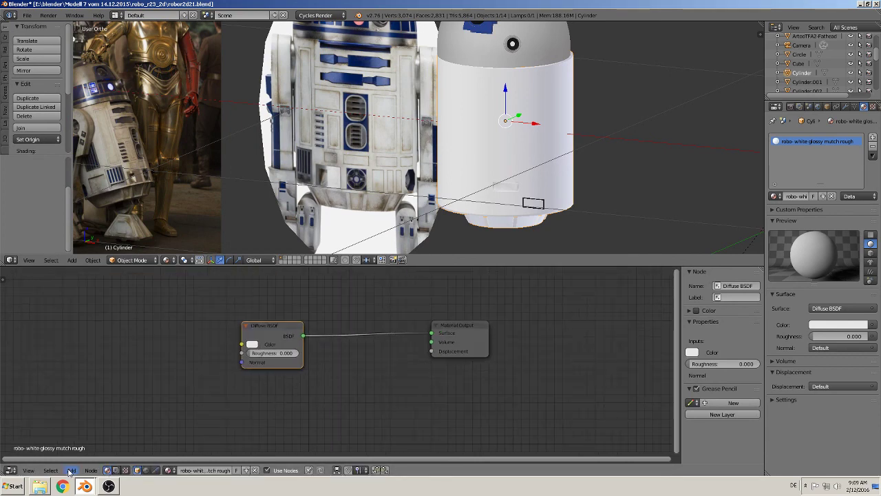
Step: Insert a Mix Shader on the Diffuse-to-Output link and add a Glossy BSDF below it
click(71, 470)
mouse_move(86, 432)
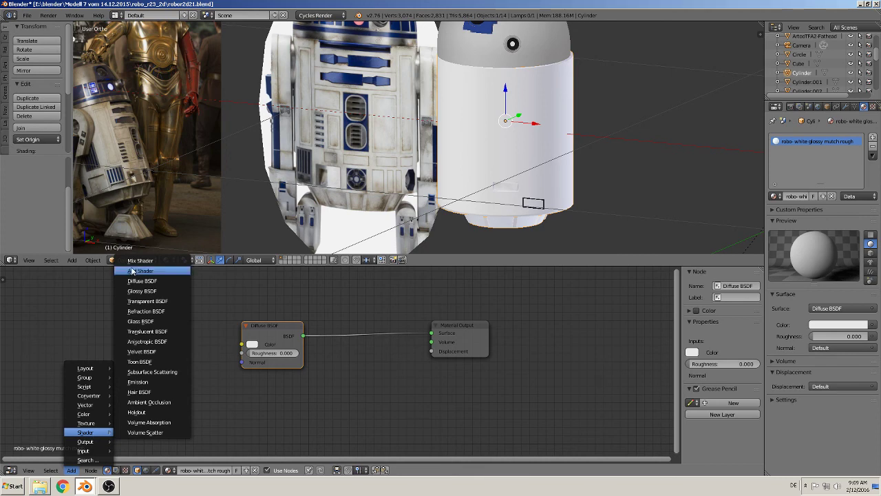
click(140, 260)
click(365, 327)
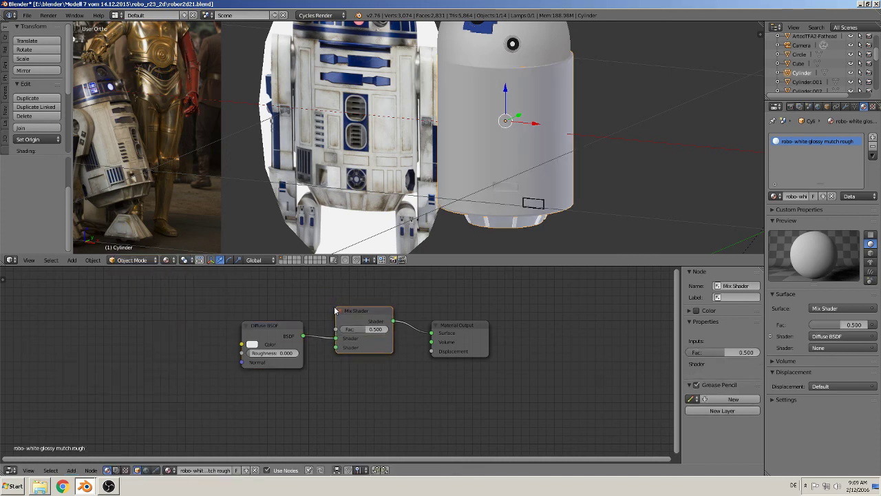
click(73, 470)
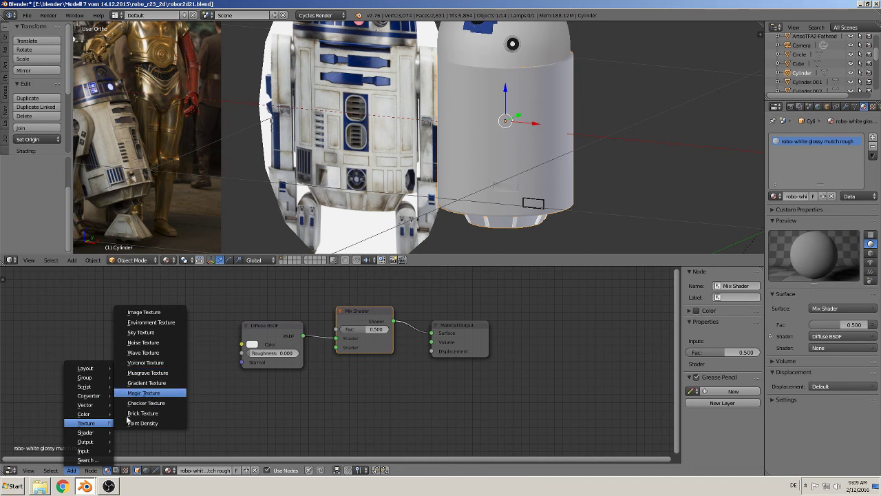
mouse_move(85, 432)
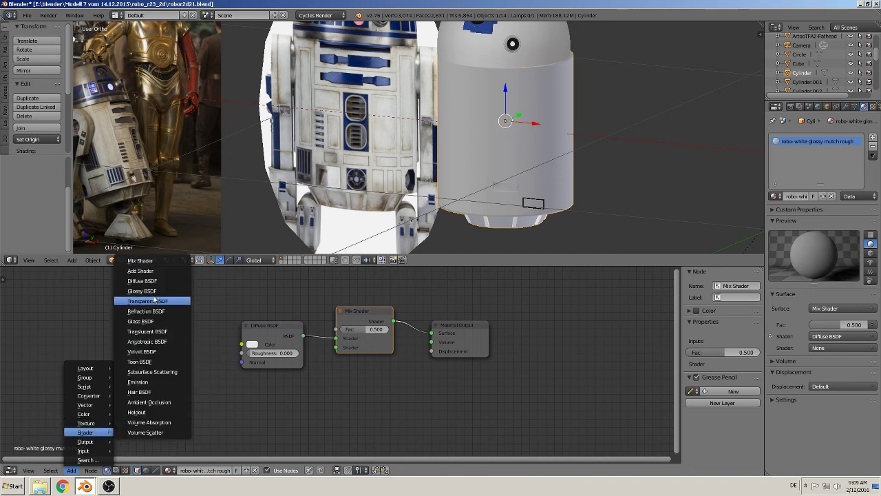
click(141, 291)
click(264, 423)
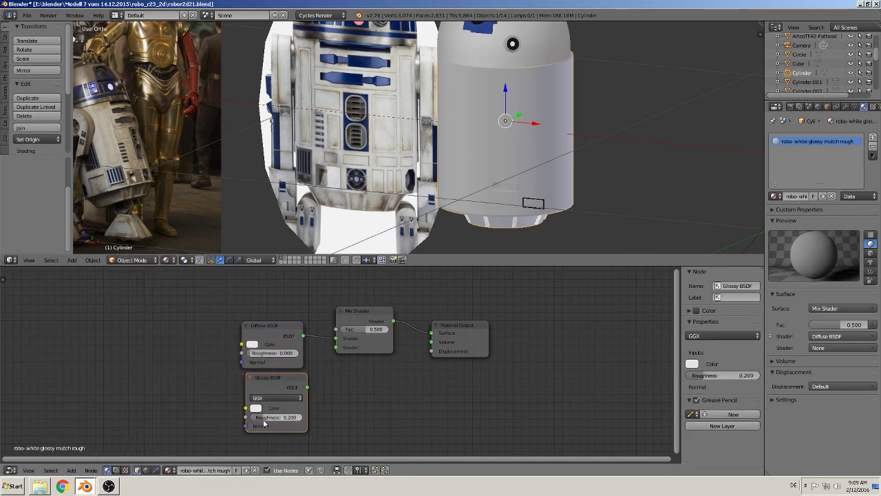
Step: Set Glossy roughness to 0.433 and mix factor to 0.300, then tidy the Diffuse and Glossy nodes
mouse_move(266, 418)
mouse_down()
mouse_move(325, 386)
mouse_move(336, 347)
mouse_up()
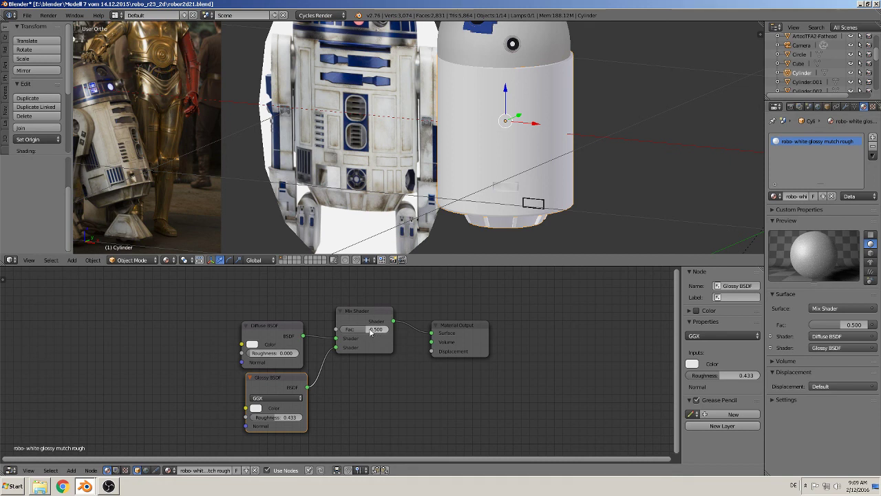
drag(373, 329, 347, 333)
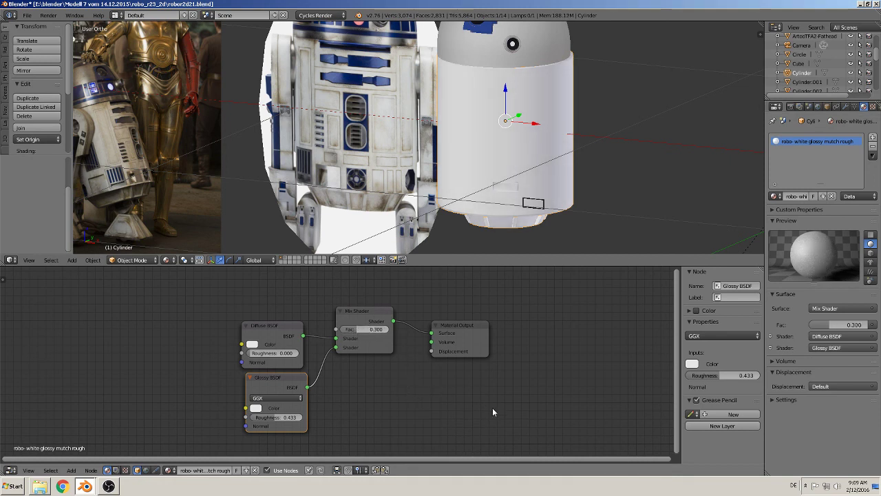
scroll(426, 358, down, 1)
scroll(401, 365, down, 1)
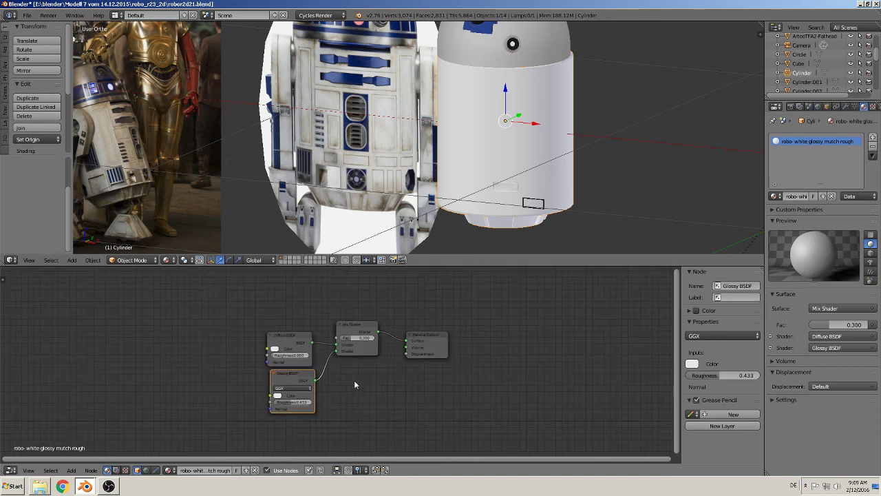
drag(300, 336, 271, 299)
drag(293, 374, 261, 338)
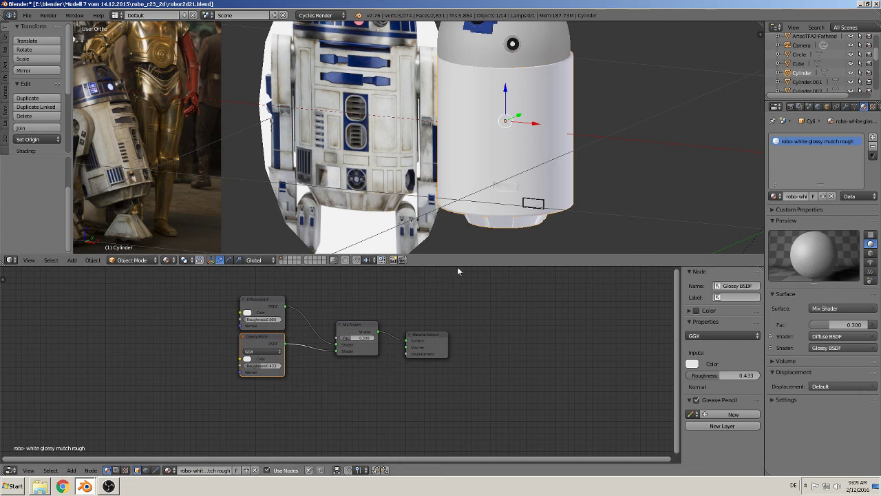
Step: Shrink the node area and frame both R2-D2 models in front view
drag(459, 267, 444, 404)
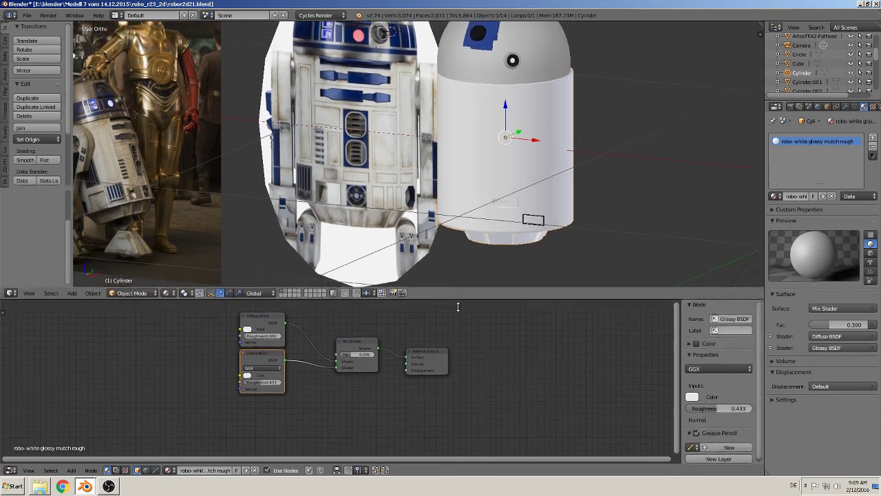
scroll(472, 231, up, 3)
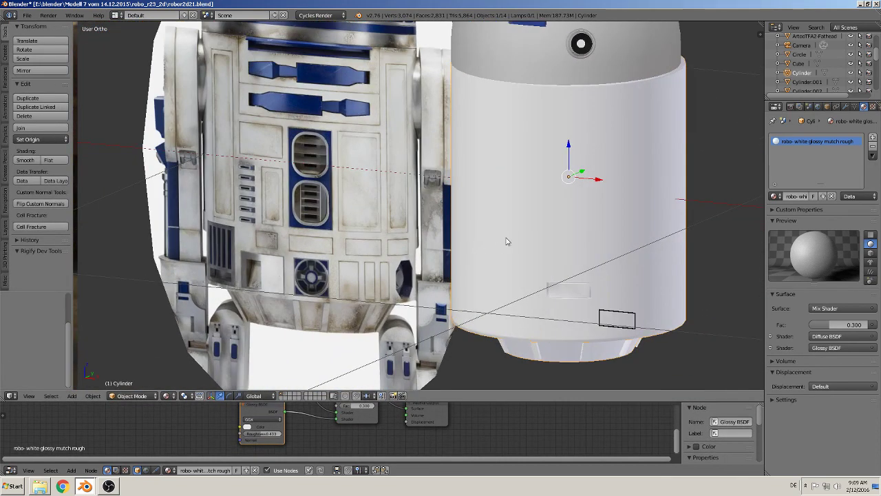
key(KP_1)
scroll(427, 220, down, 4)
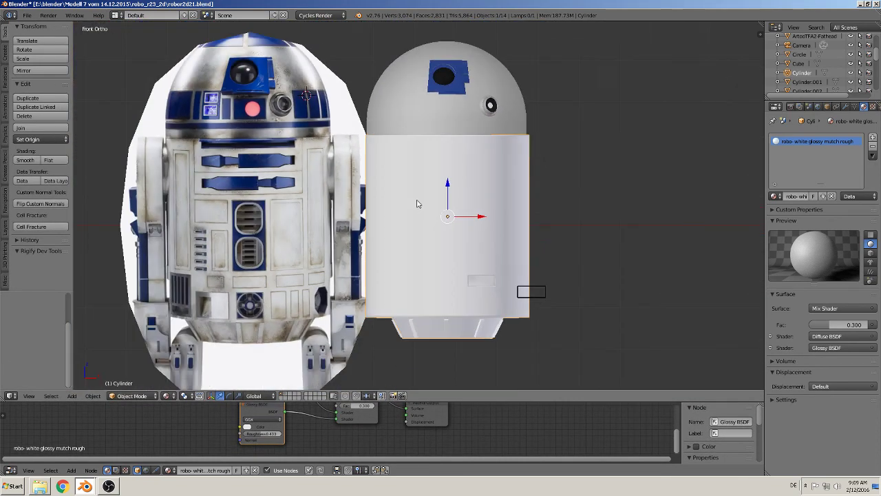
shift+middle_drag(241, 273, 364, 306)
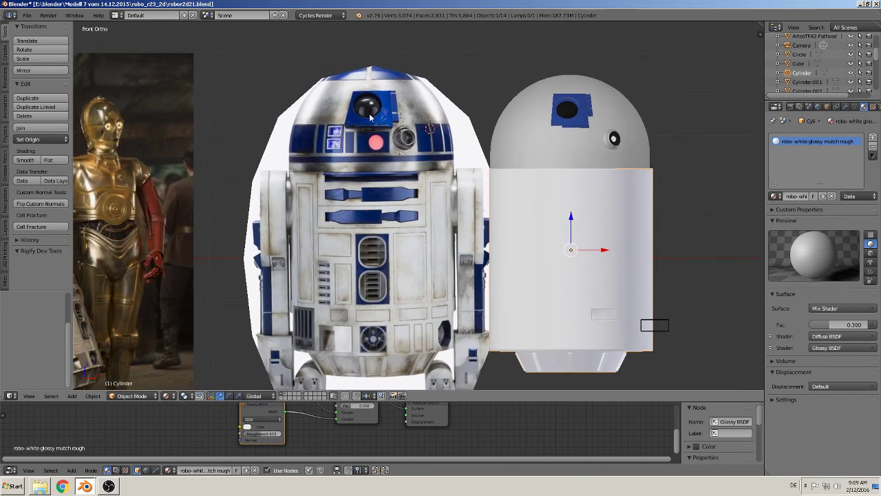
shift+middle_drag(406, 298, 389, 220)
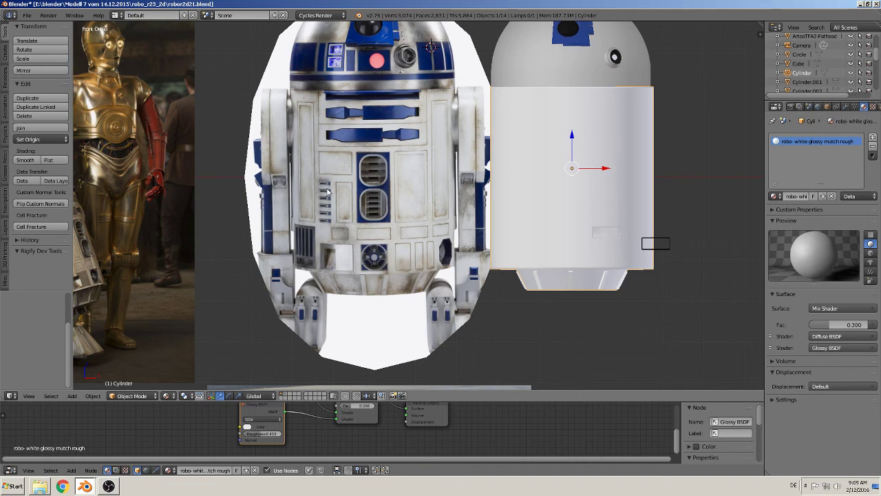
scroll(328, 194, up, 3)
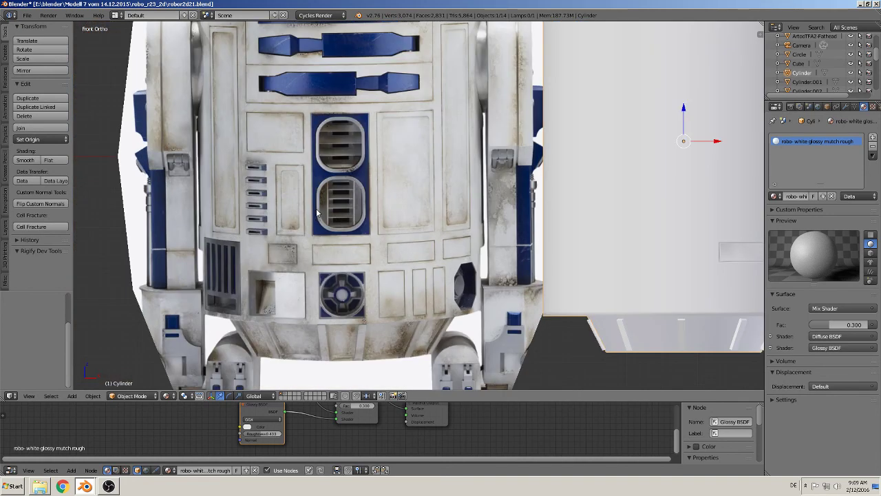
scroll(318, 212, down, 2)
scroll(321, 219, down, 1)
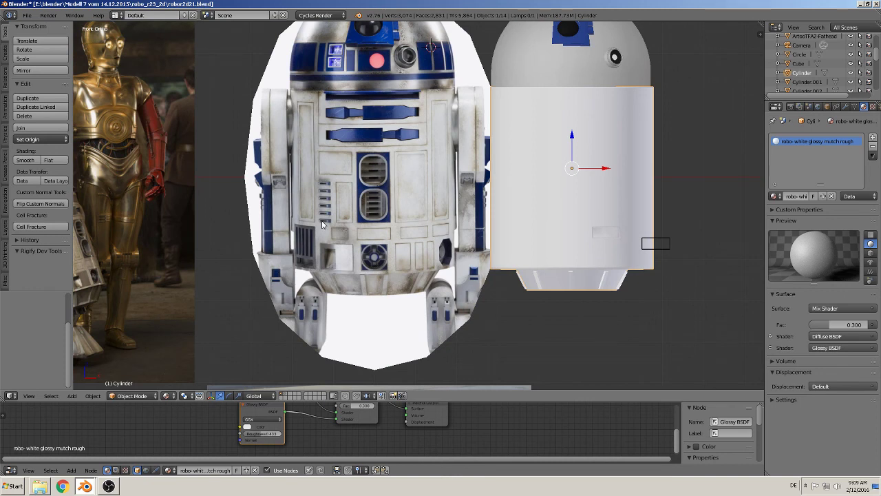